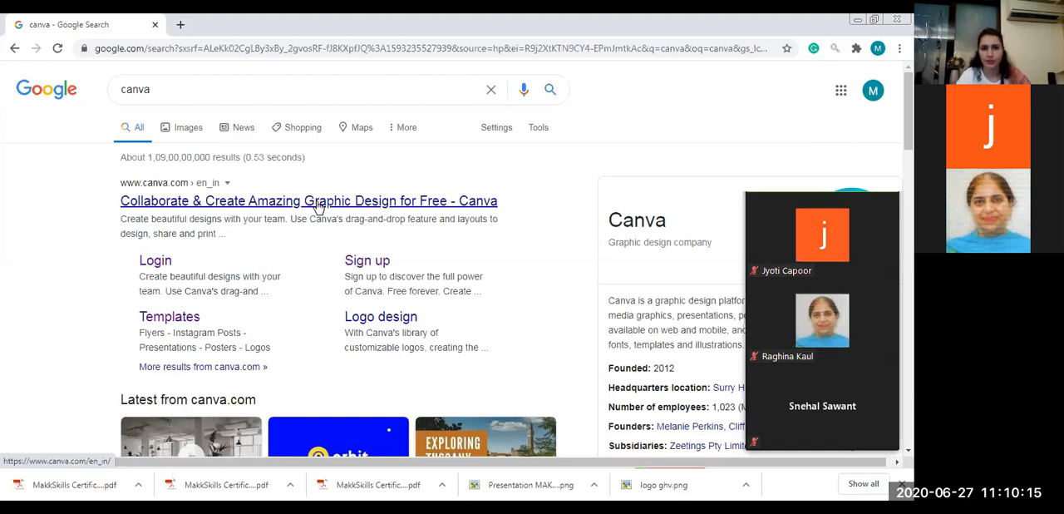
Open the Canva website from the search results and sign out of the current account
click(317, 207)
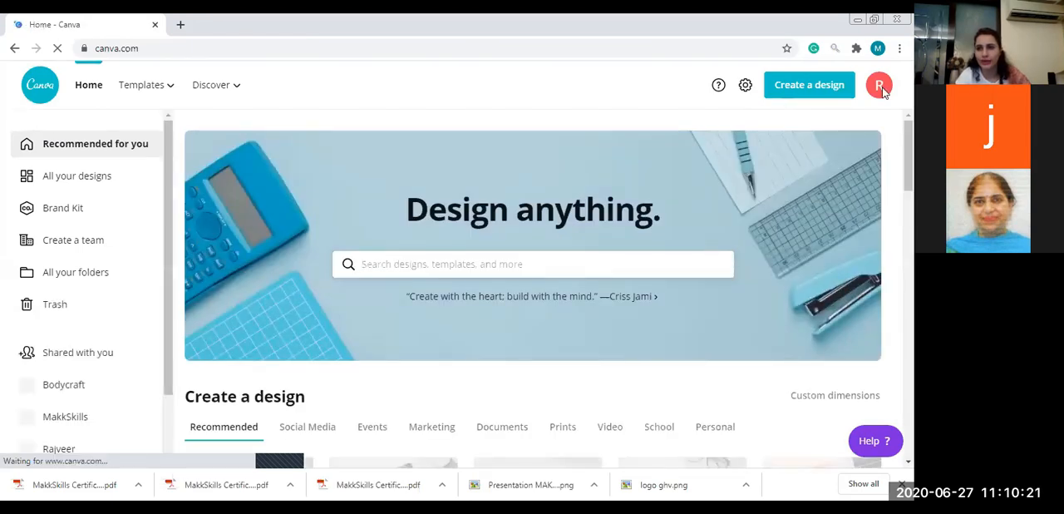
click(878, 87)
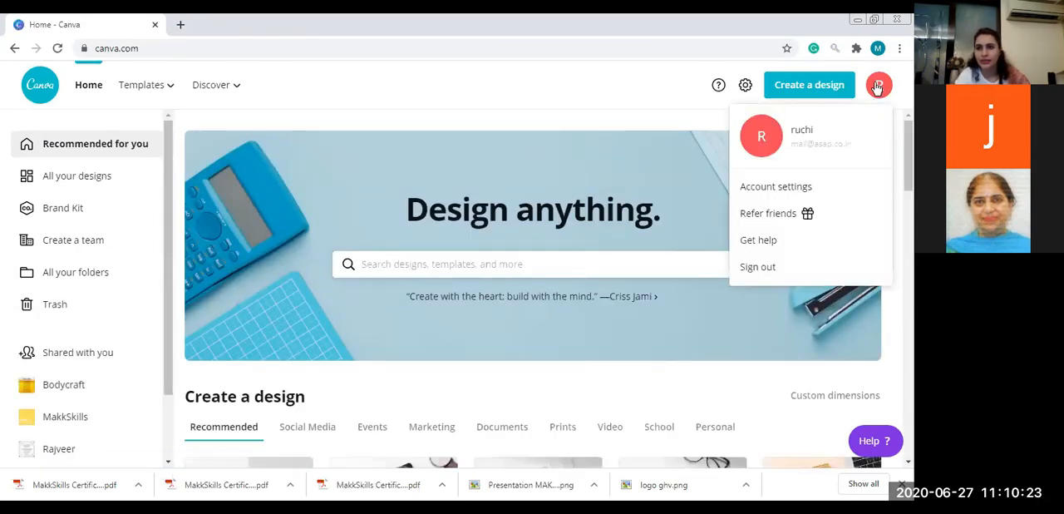
click(762, 271)
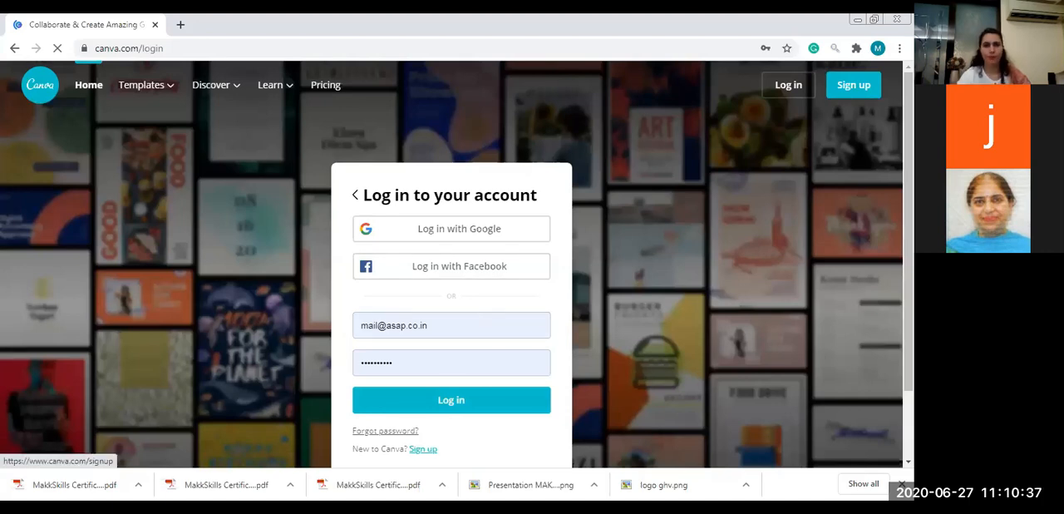
Start creating a new account by signing up with email and enter the full name
click(422, 449)
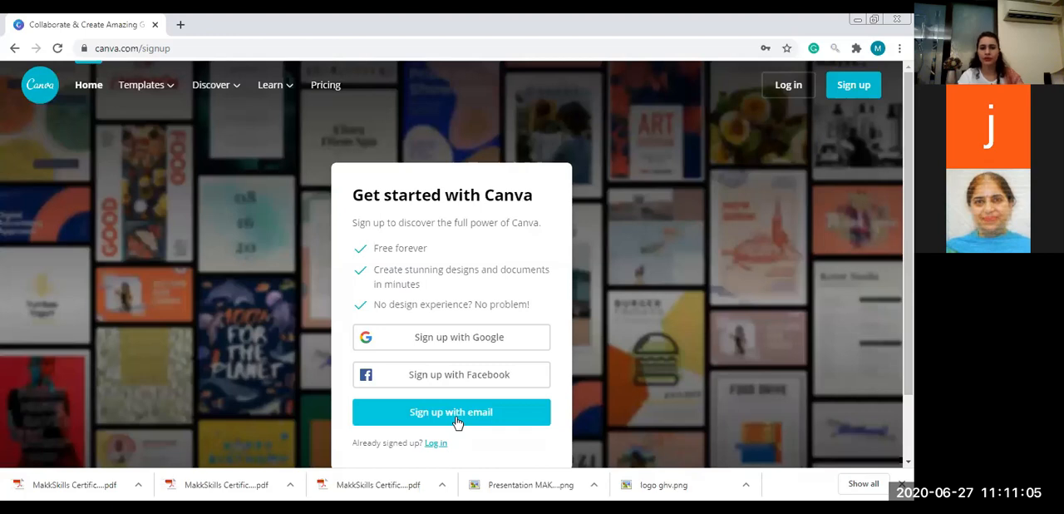
click(456, 423)
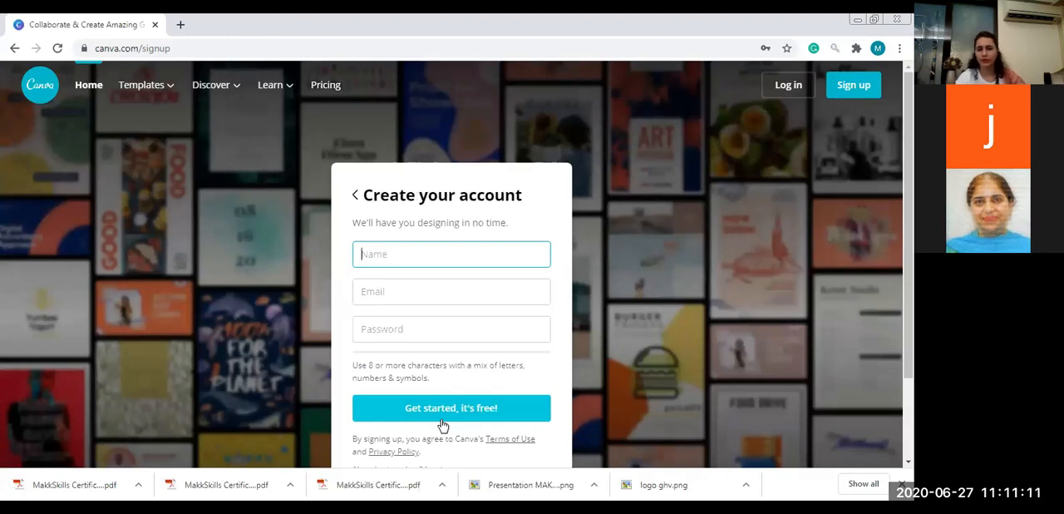
key(Tab)
key(Tab)
key(shift+Tab)
key(BackSpace)
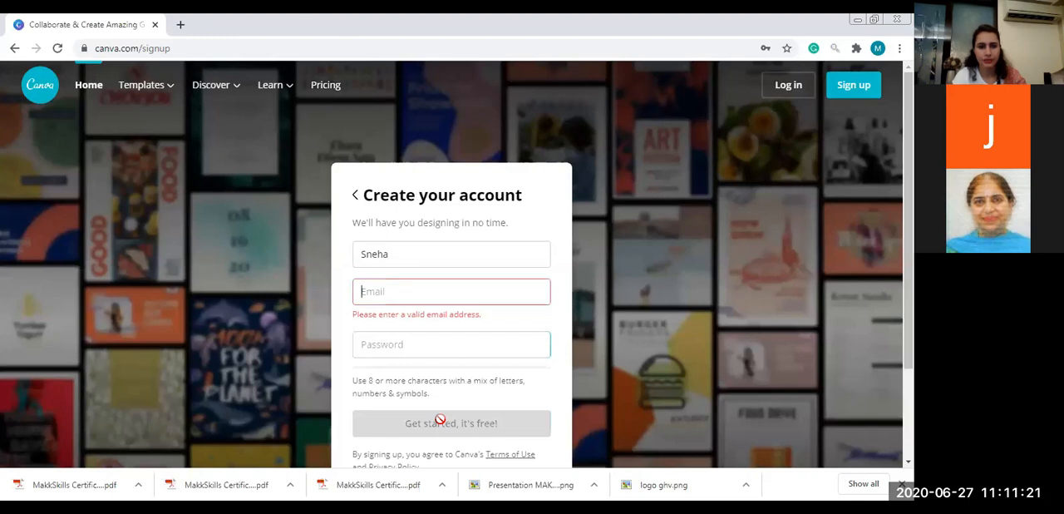
key(shift+Tab)
key(End)
text(Chopra)
Enter the email address for the new account and go to the password entry without choosing a saved password
key(Tab)
key(Tab)
click(441, 414)
click(471, 331)
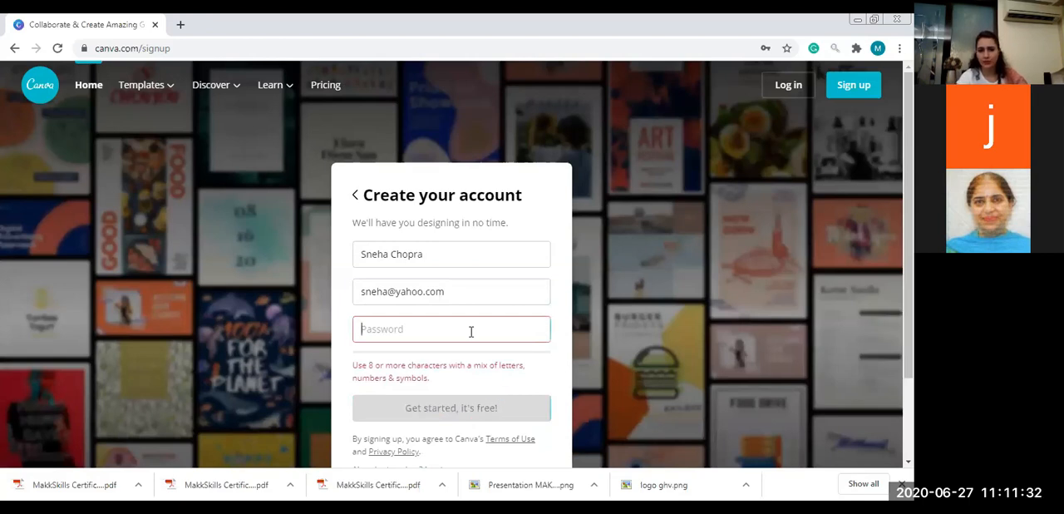
click(544, 206)
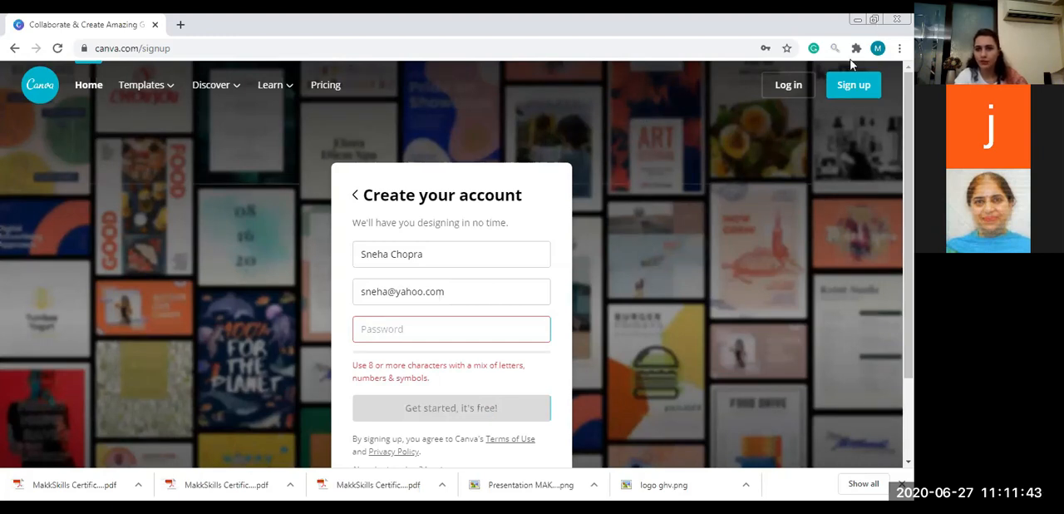
Log in to the existing account with the saved credentials instead of signing up
click(789, 87)
click(510, 403)
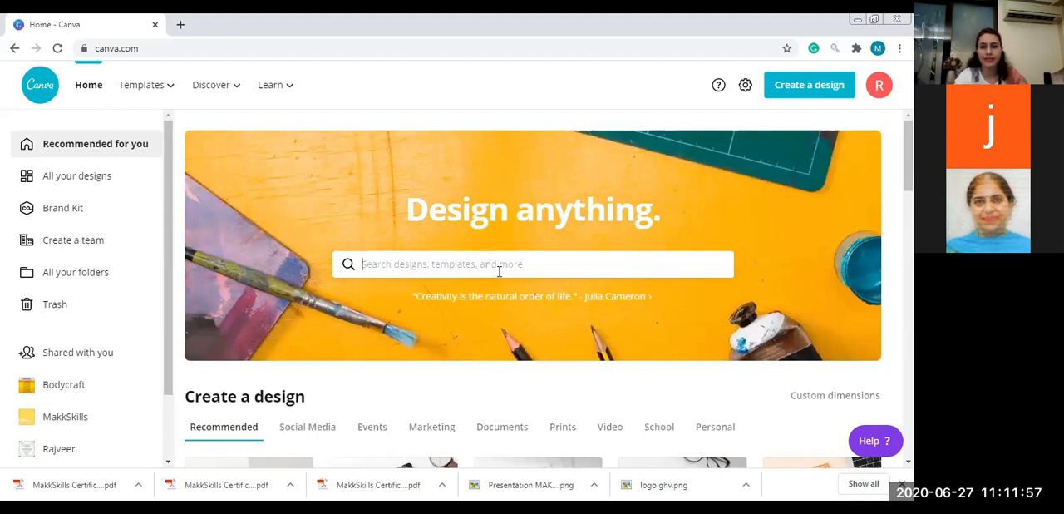
Examine the design types suggested by the home page search and the formats offered for creating a design
click(496, 268)
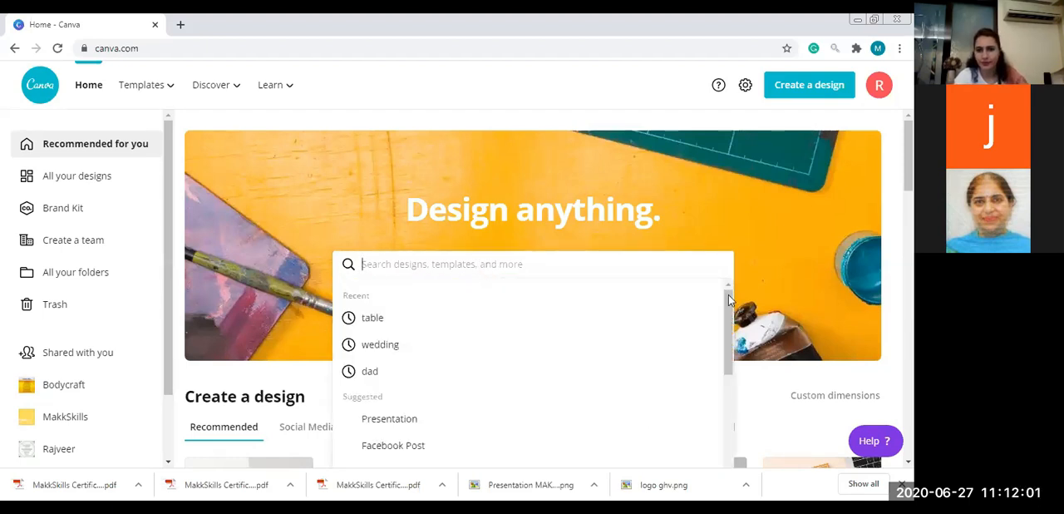
scroll(731, 346, down, 1)
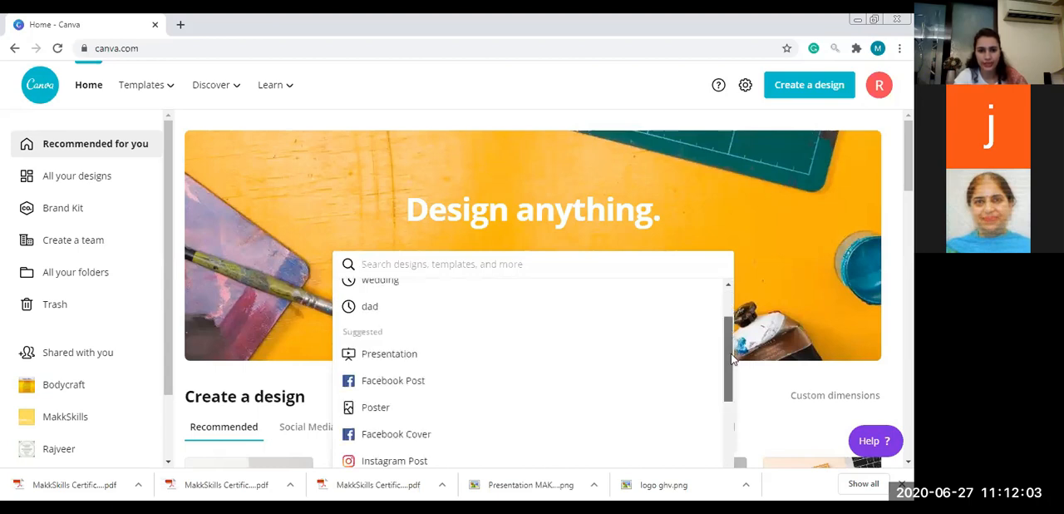
scroll(732, 358, down, 1)
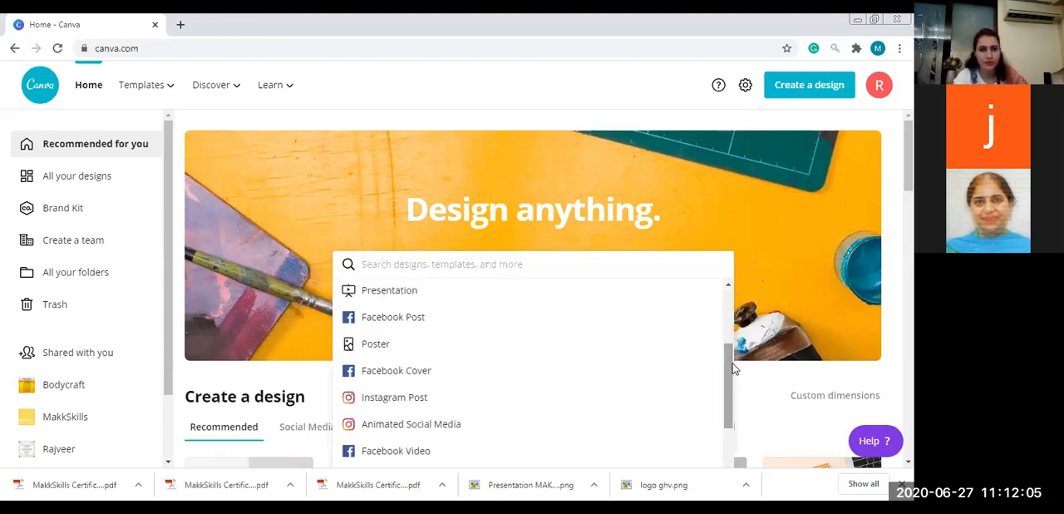
scroll(732, 360, down, 1)
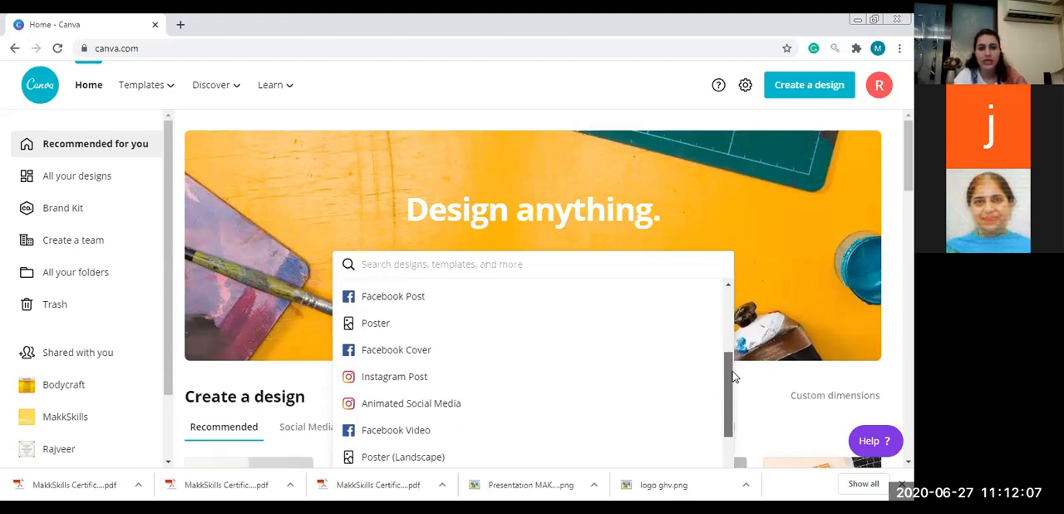
scroll(733, 379, down, 1)
scroll(735, 395, down, 1)
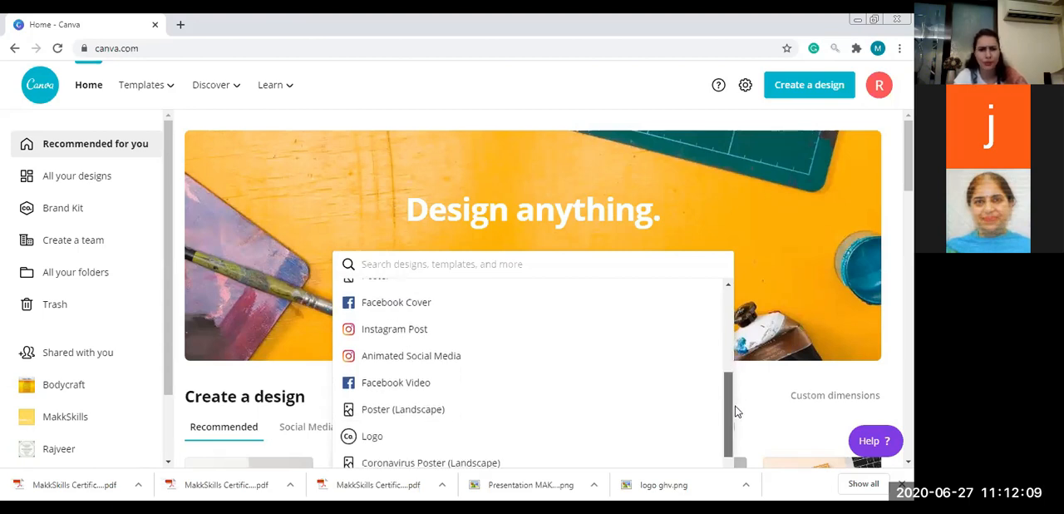
scroll(736, 406, down, 1)
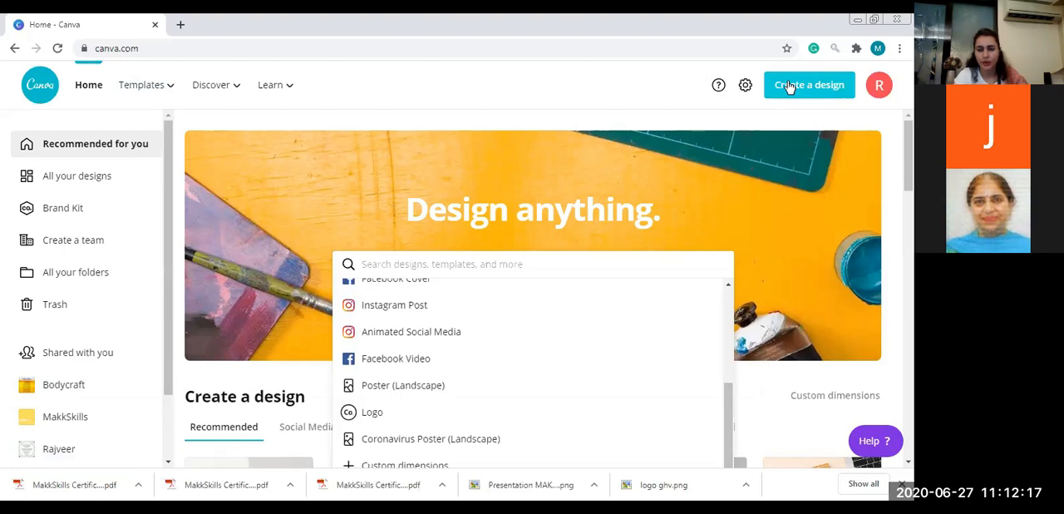
click(794, 86)
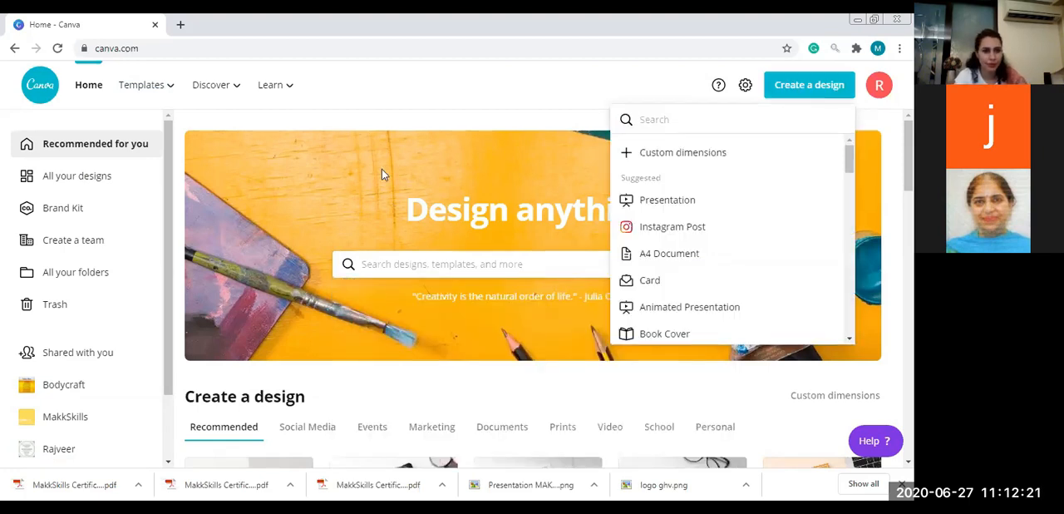
mouse_move(172, 90)
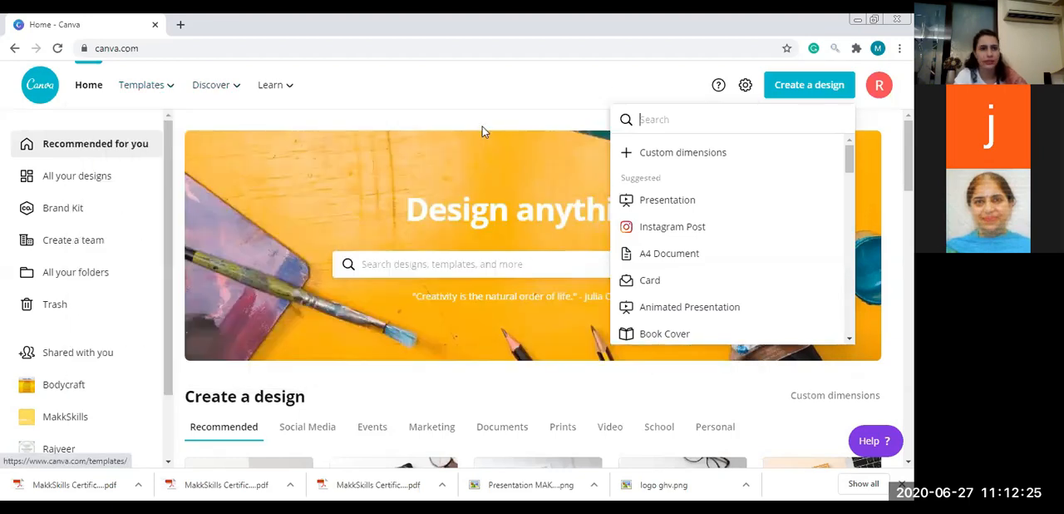
click(482, 126)
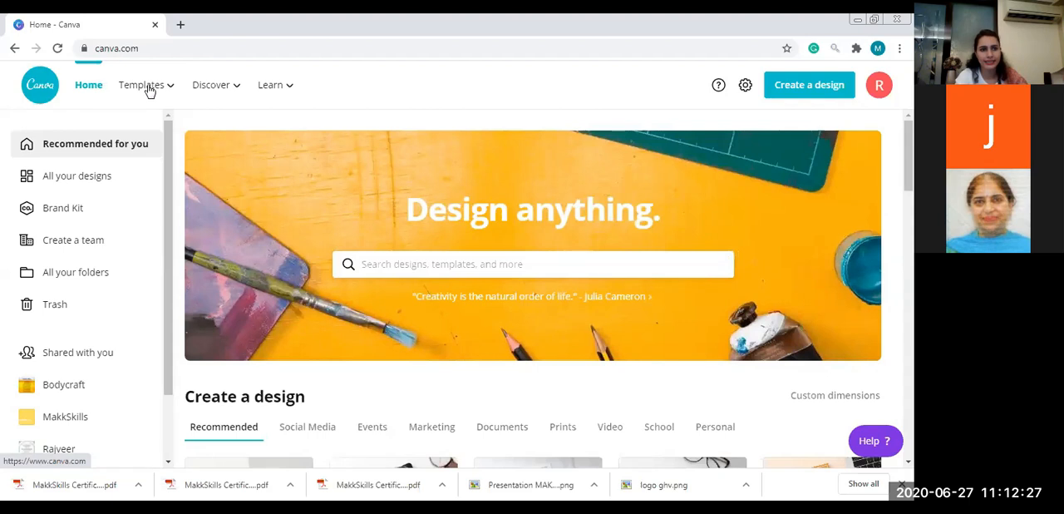
Open the Lesson Plan templates from the Education category
mouse_move(150, 91)
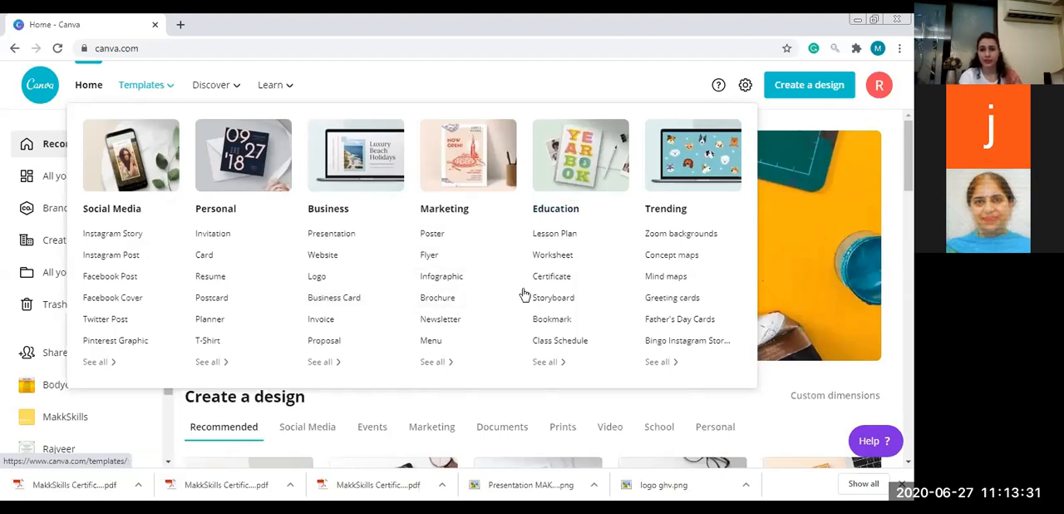
mouse_move(126, 96)
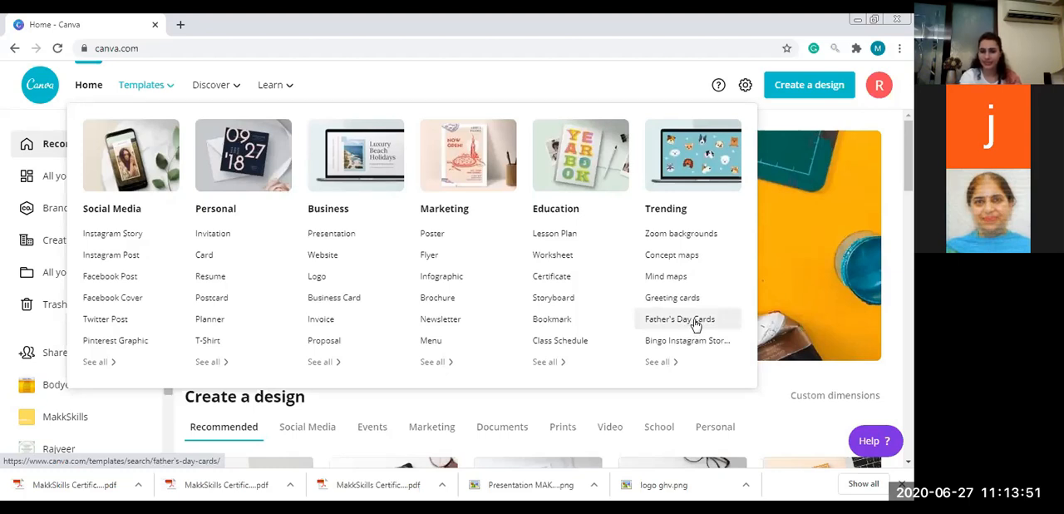
click(555, 236)
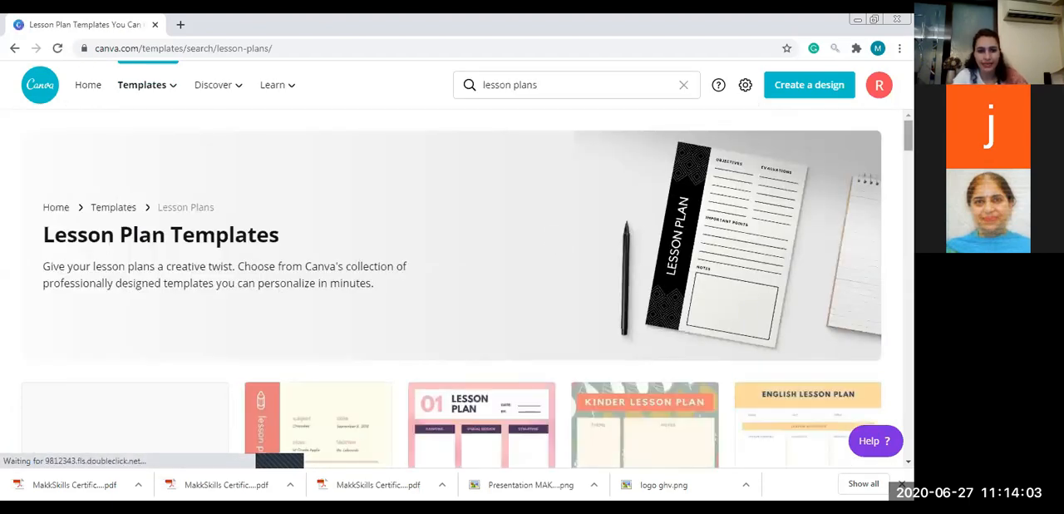
Find the Cream Illustration Leaves Science Lesson Plan among the lesson plan templates and use it for a new design
scroll(453, 291, down, 3)
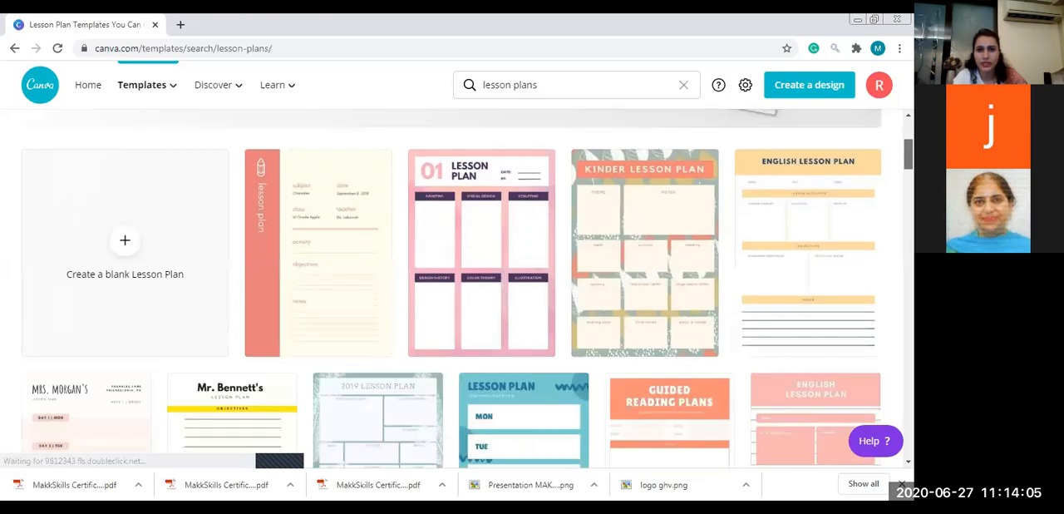
scroll(454, 291, down, 1)
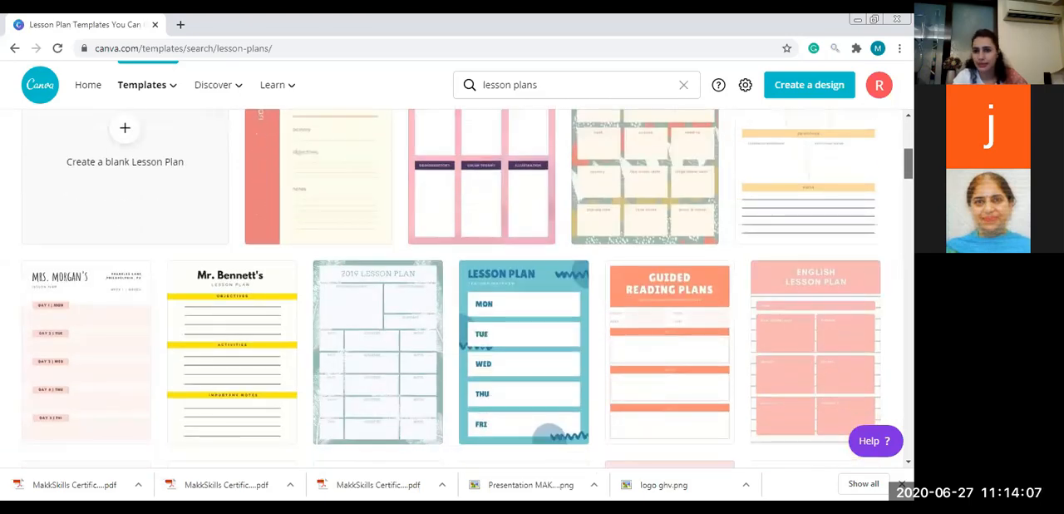
scroll(453, 291, down, 1)
scroll(453, 291, down, 2)
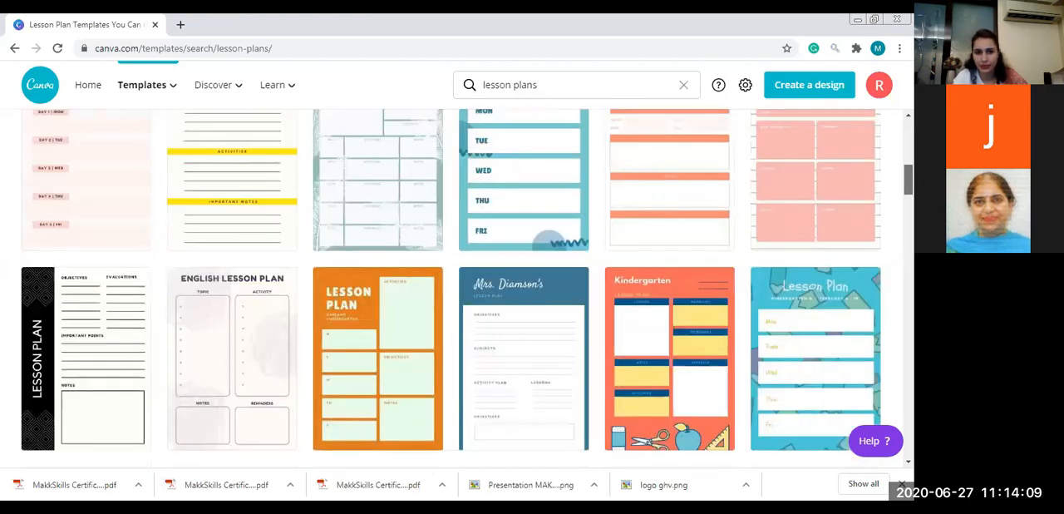
scroll(453, 291, down, 1)
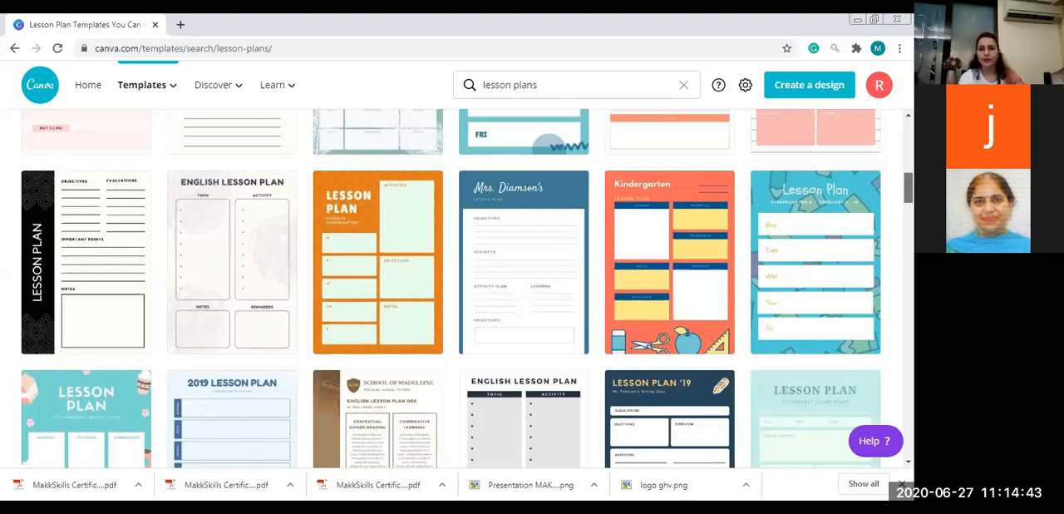
scroll(457, 287, down, 3)
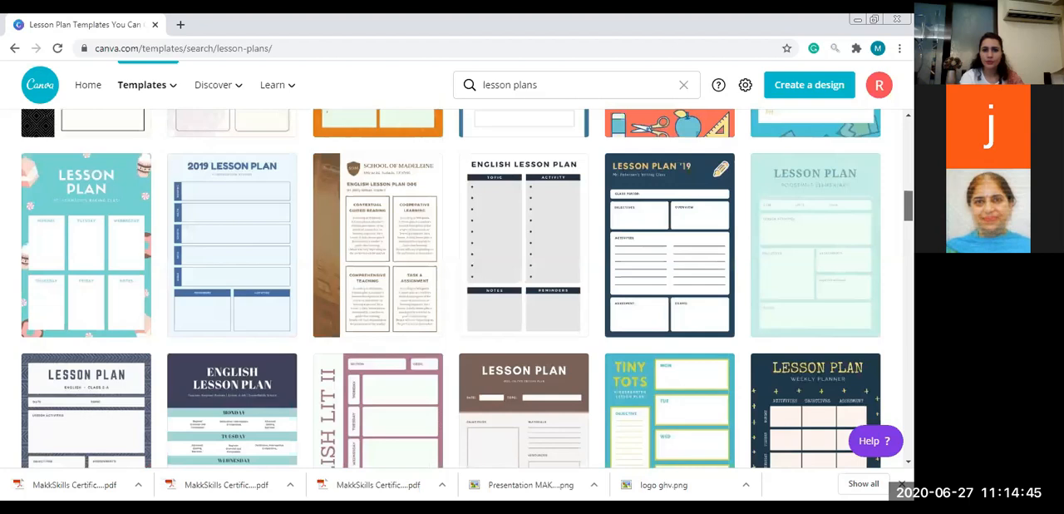
scroll(457, 287, down, 2)
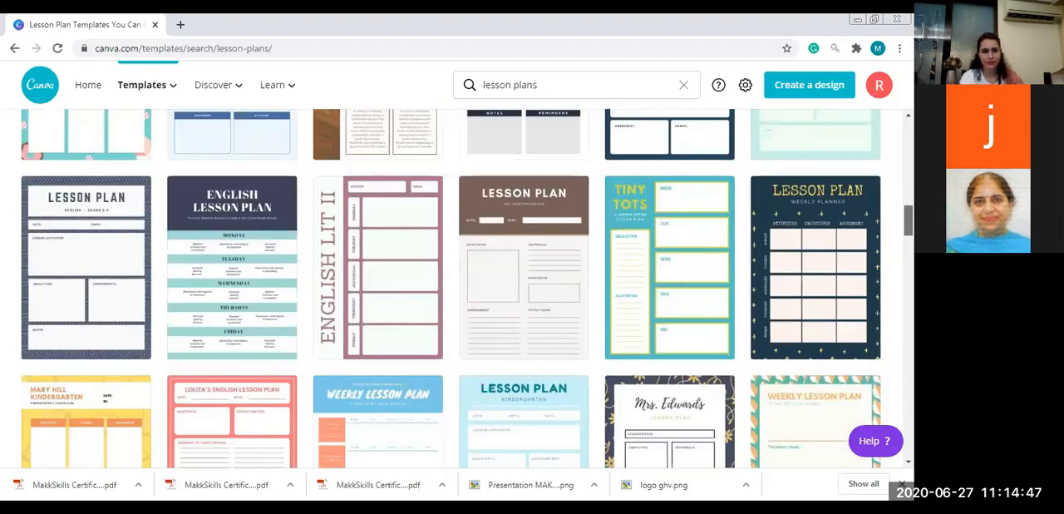
scroll(457, 287, down, 2)
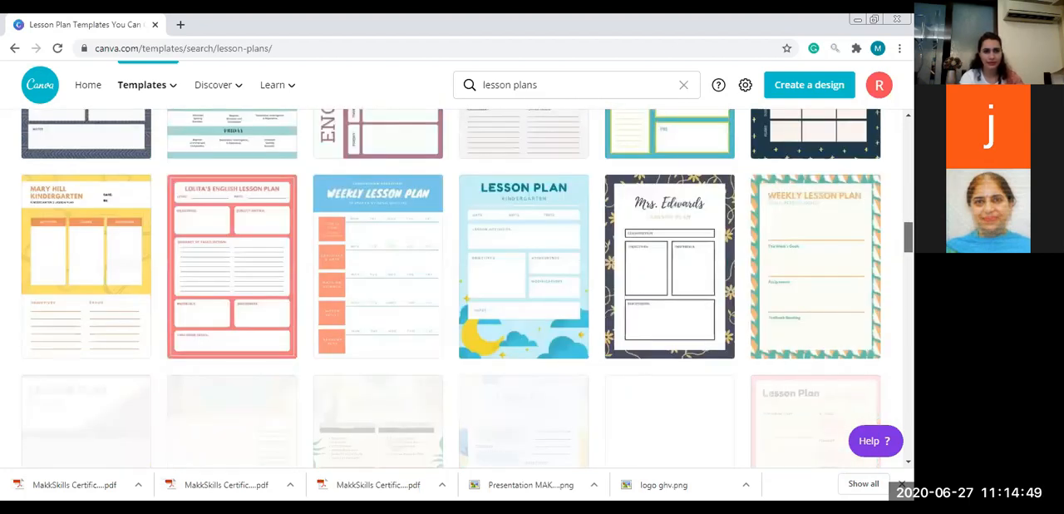
scroll(458, 287, down, 2)
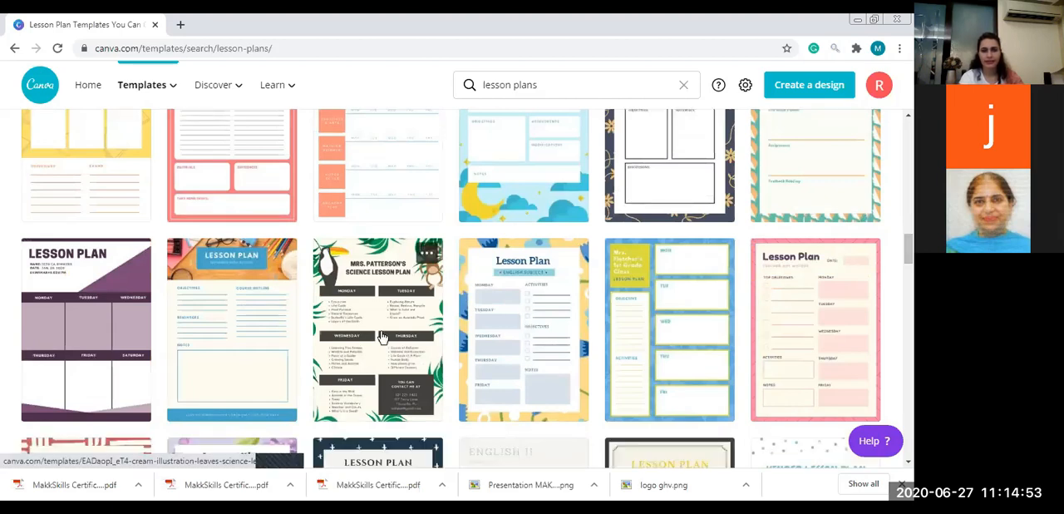
click(382, 335)
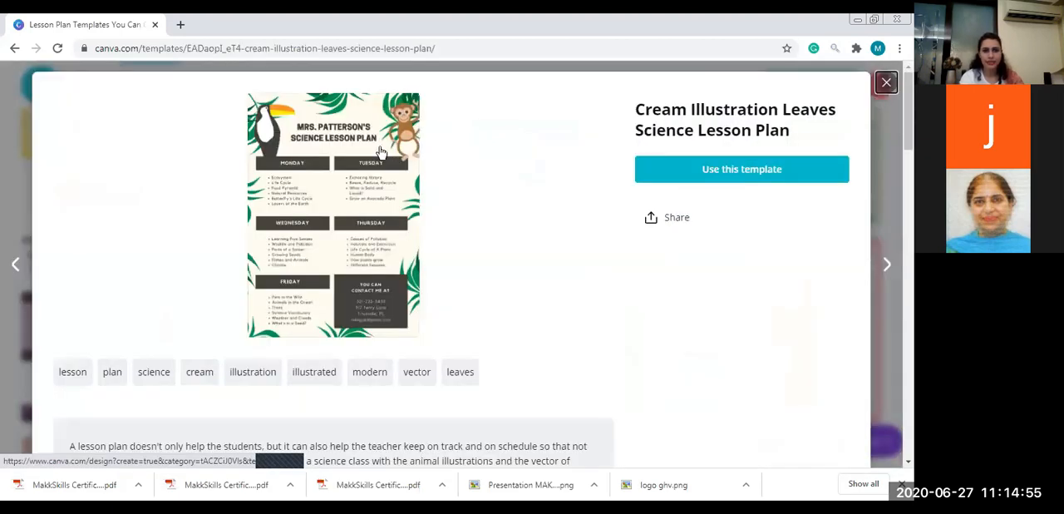
click(714, 170)
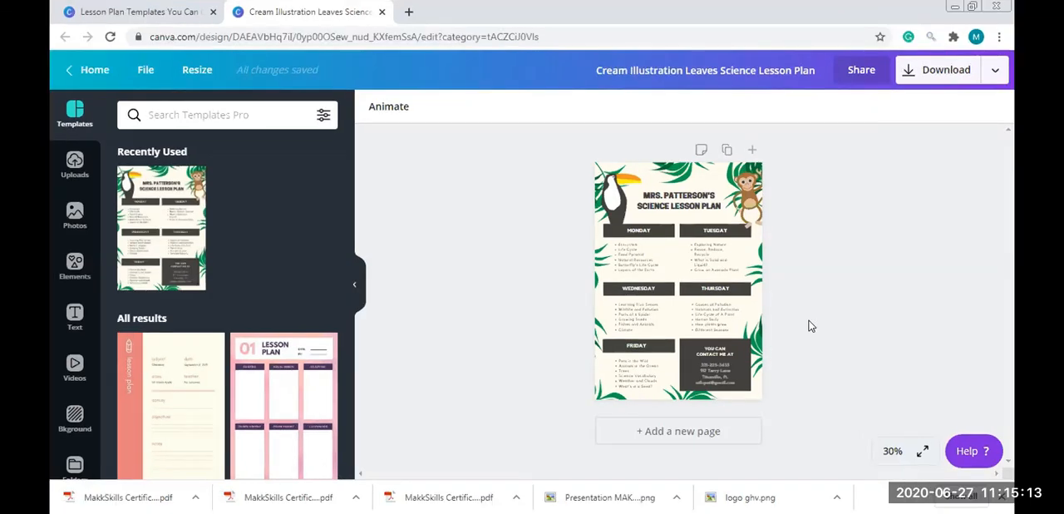
Zoom the lesson plan page to 75% and look over its title, illustrations and weekday sections
click(892, 451)
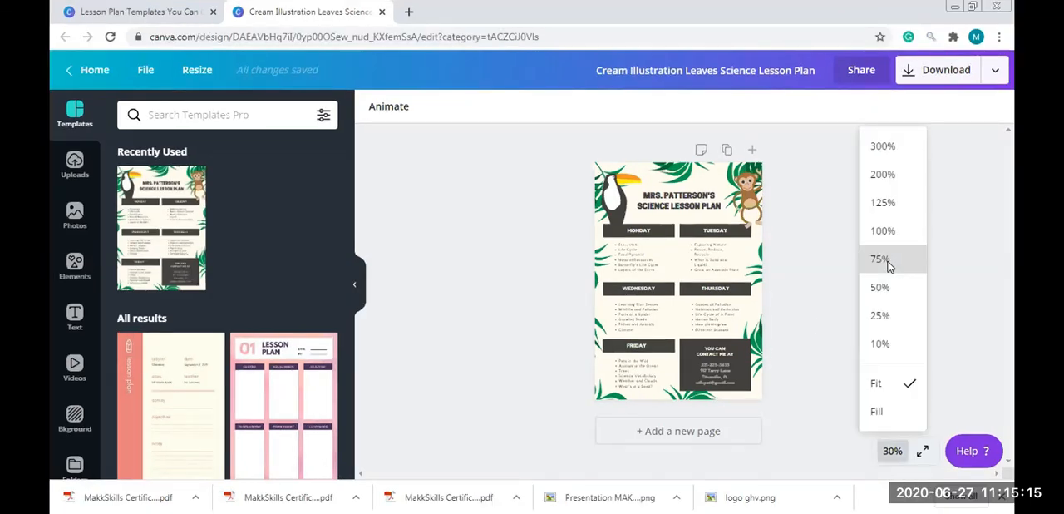
click(887, 260)
drag(1014, 245, 1013, 218)
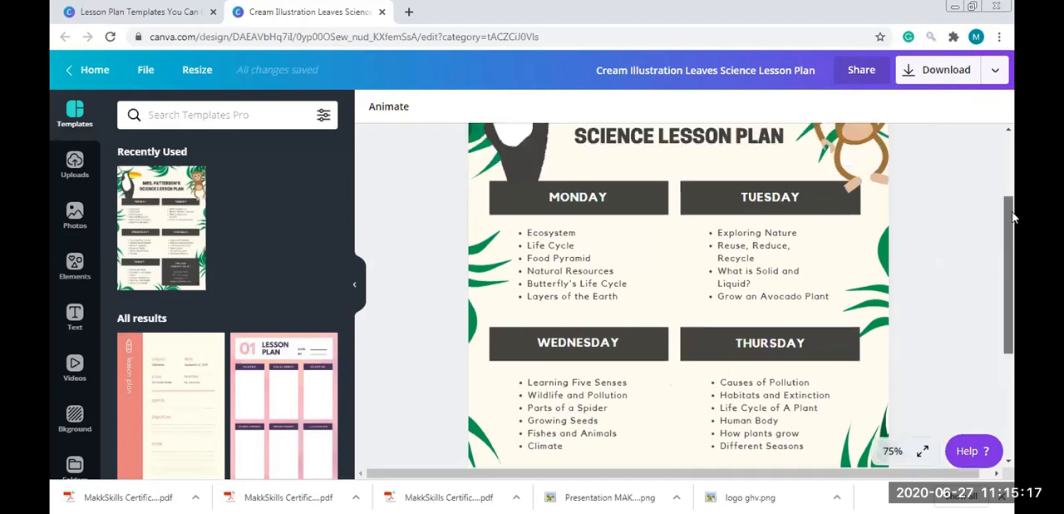
scroll(1000, 230, up, 2)
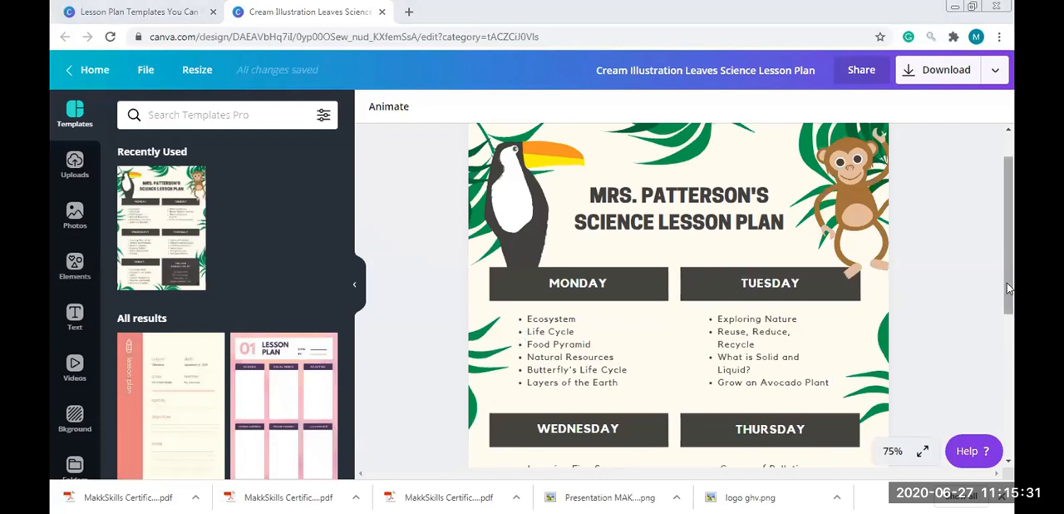
scroll(1007, 283, down, 1)
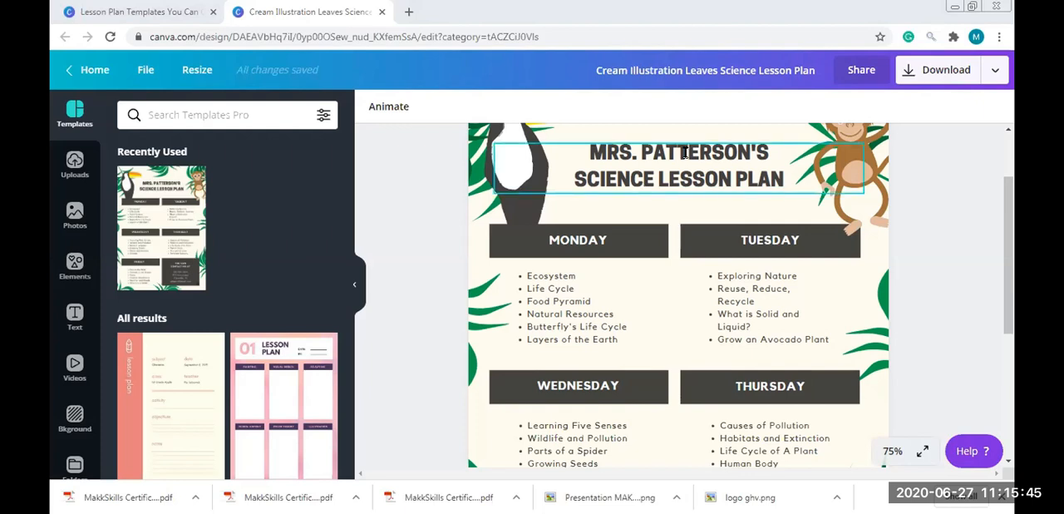
Replace the teacher's name in the lesson plan title with another full name in possessive form
drag(770, 153, 587, 147)
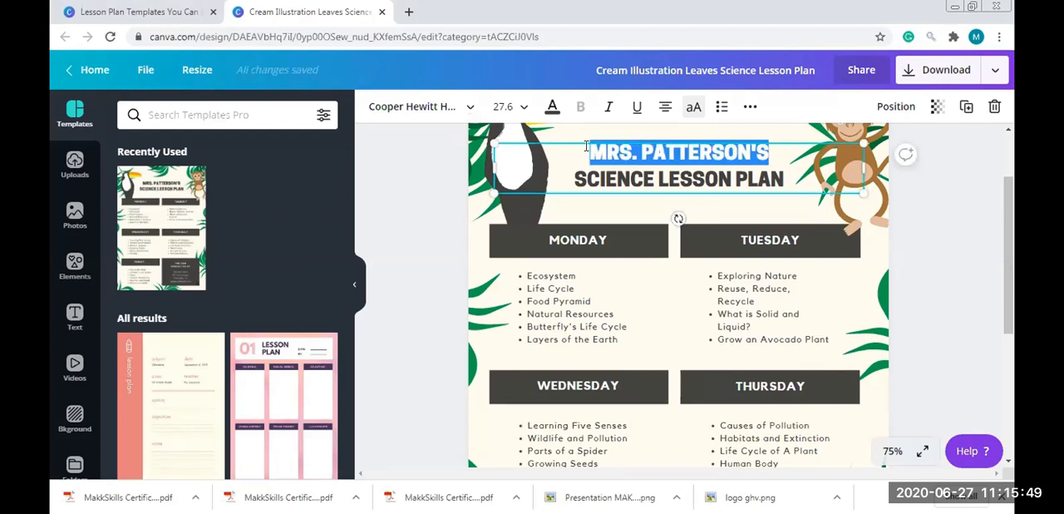
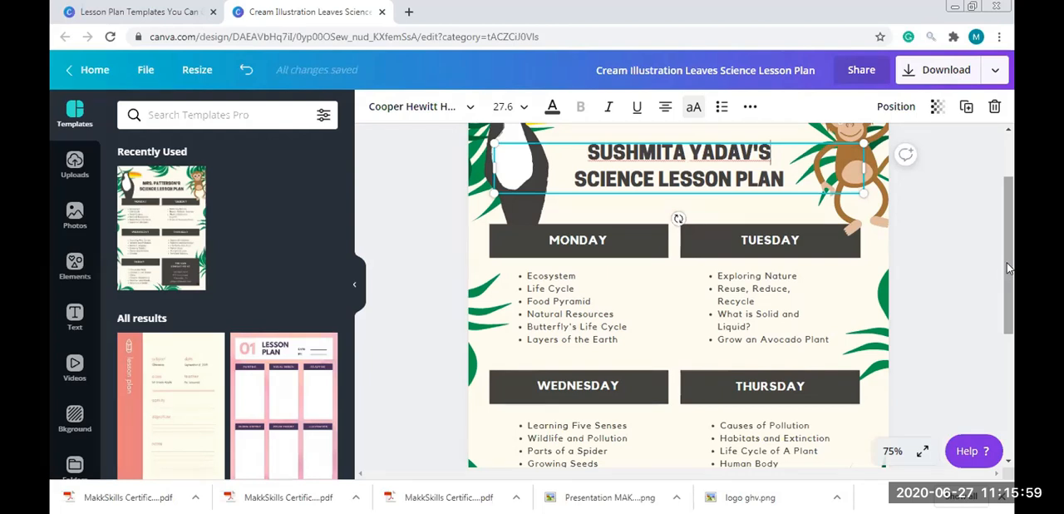
Change the subject word SCIENCE in the lesson plan title to ENGLISH
double_click(610, 183)
text(ENGLUS)
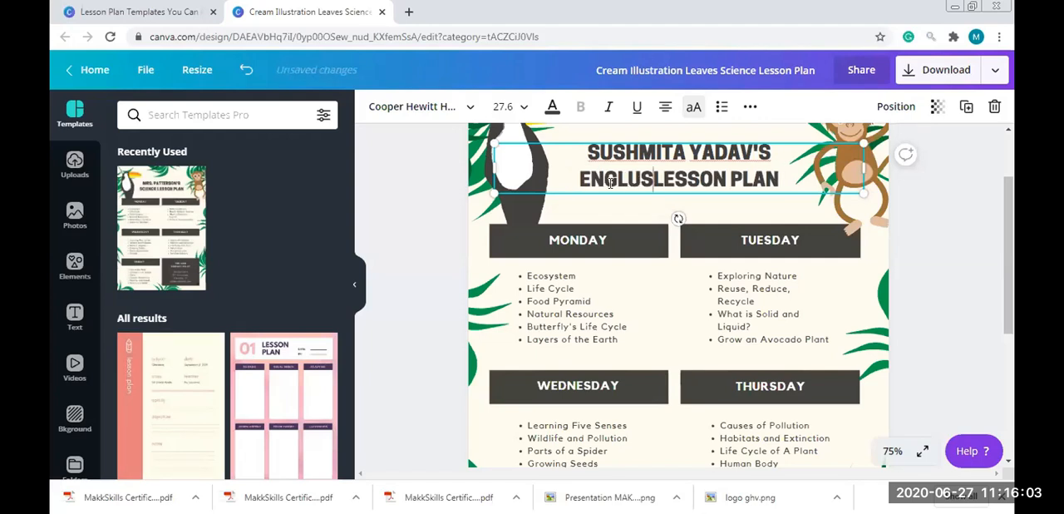
key(BackSpace)
key(BackSpace)
text(ISH)
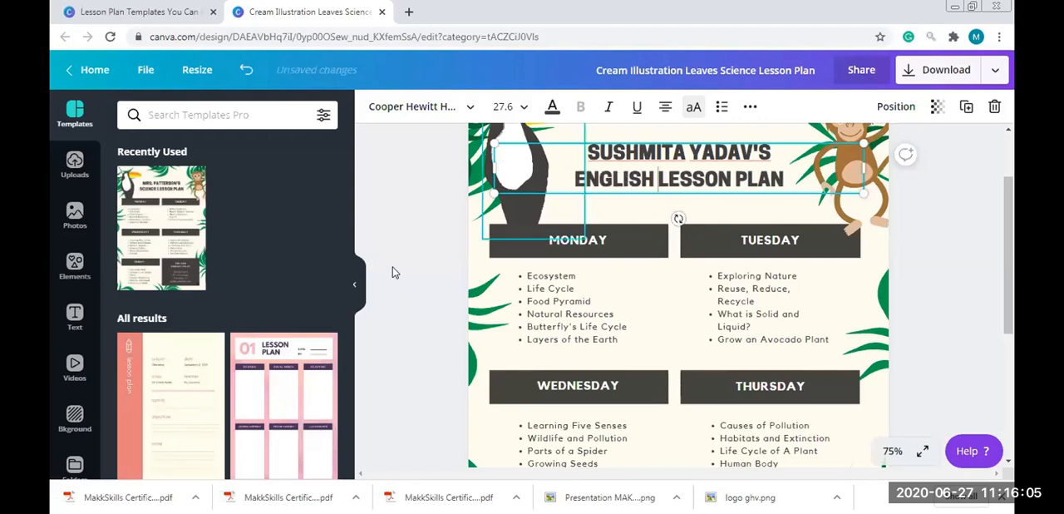
Undo the name and subject edits made to the lesson plan title
key(ctrl+z)
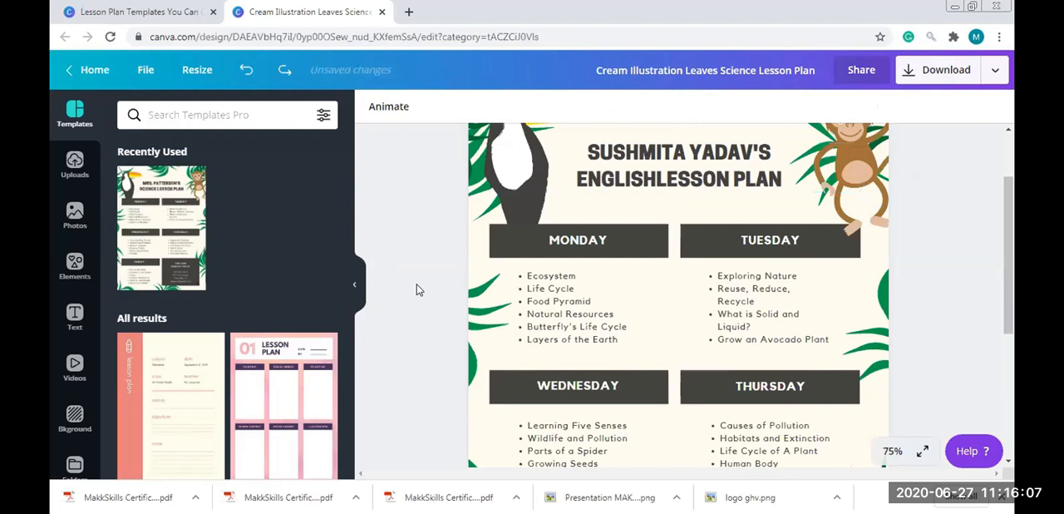
key(ctrl+z)
key(ctrl+z)
key(ctrl+z)
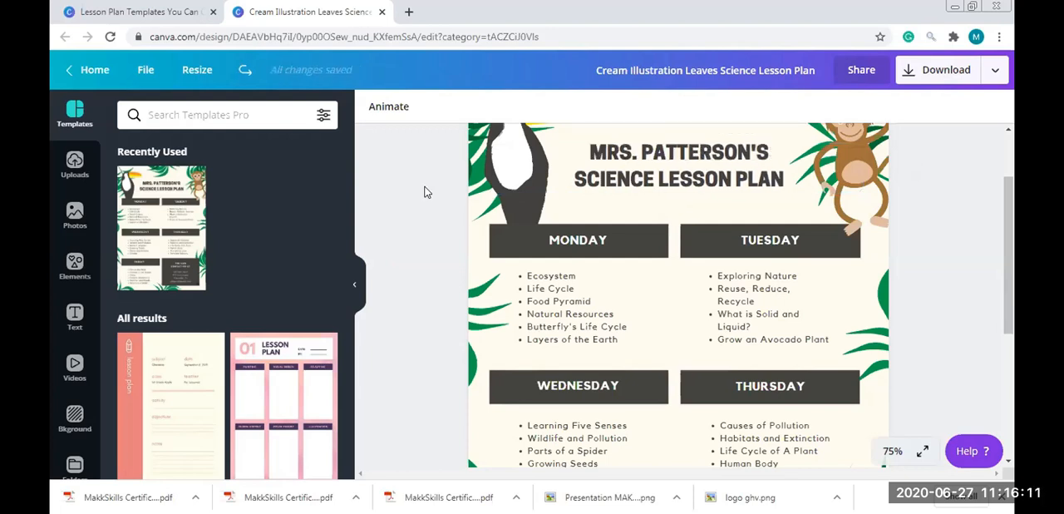
Delete the teacher's name from the title's first line and enter the new full name in possessive form
click(720, 168)
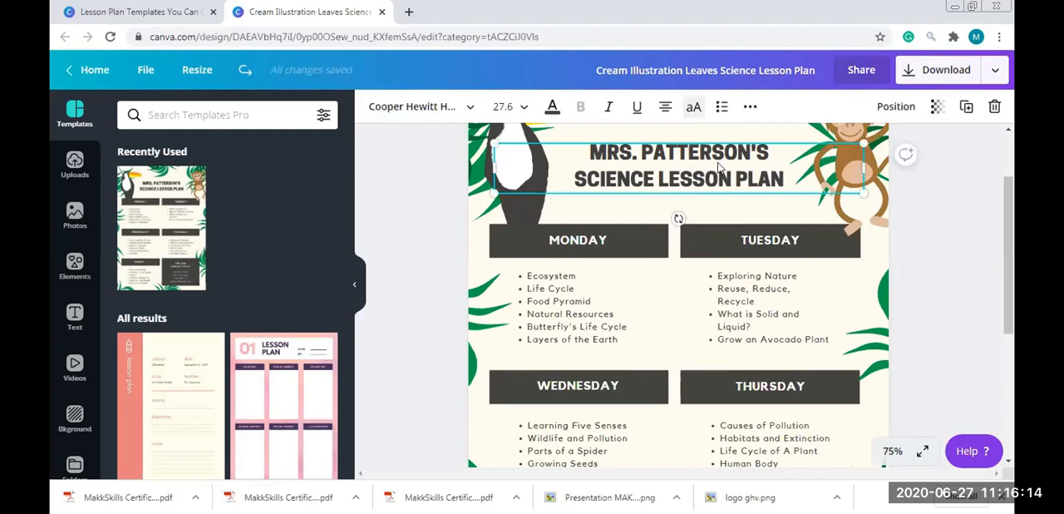
click(772, 151)
key(BackSpace)
key(BackSpace)
key(BackSpace)
key(BackSpace)
key(BackSpace)
key(BackSpace)
key(BackSpace)
key(BackSpace)
key(BackSpace)
key(BackSpace)
key(BackSpace)
key(BackSpace)
key(BackSpace)
key(BackSpace)
key(BackSpace)
key(BackSpace)
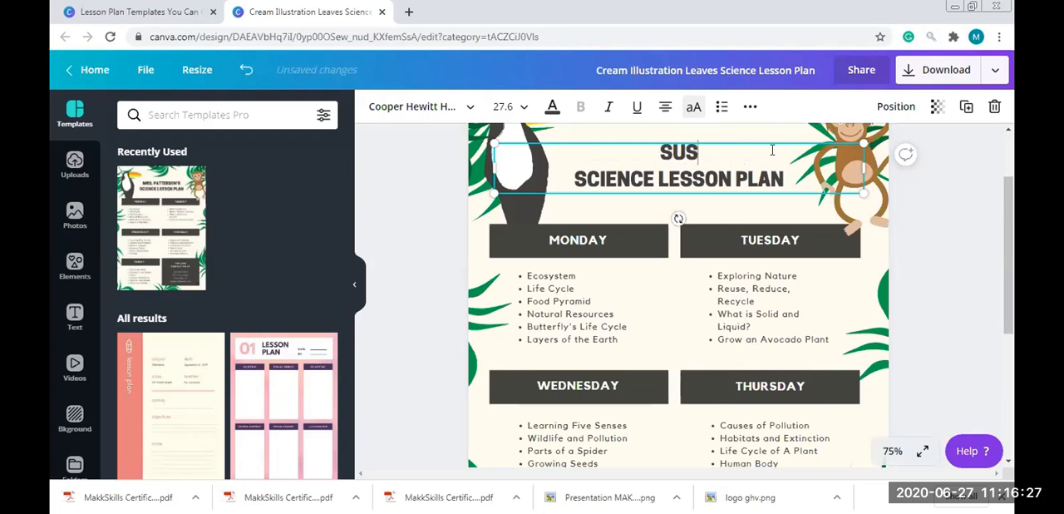
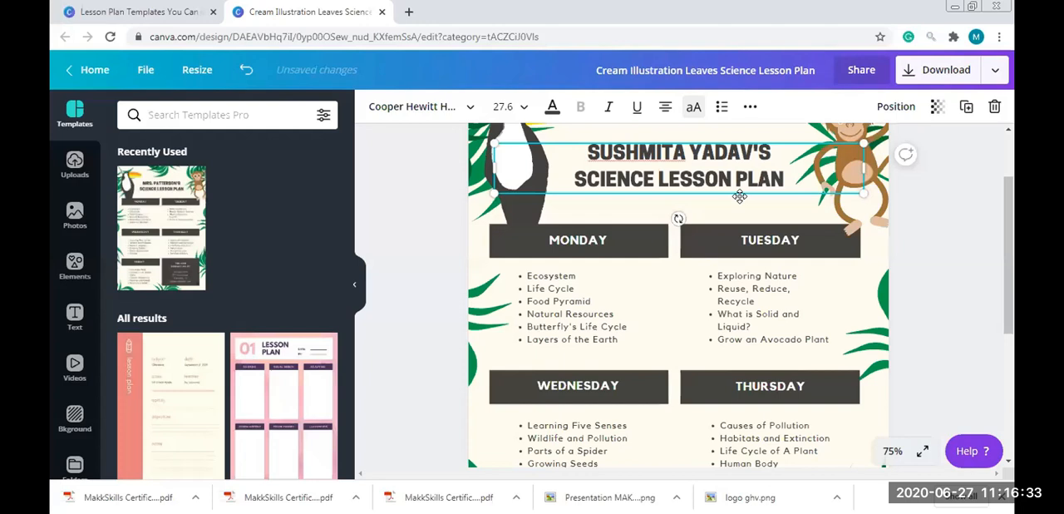
Remove the word SCIENCE from the second line of the lesson plan title
key(BackSpace)
key(BackSpace)
key(BackSpace)
key(BackSpace)
key(BackSpace)
key(BackSpace)
key(BackSpace)
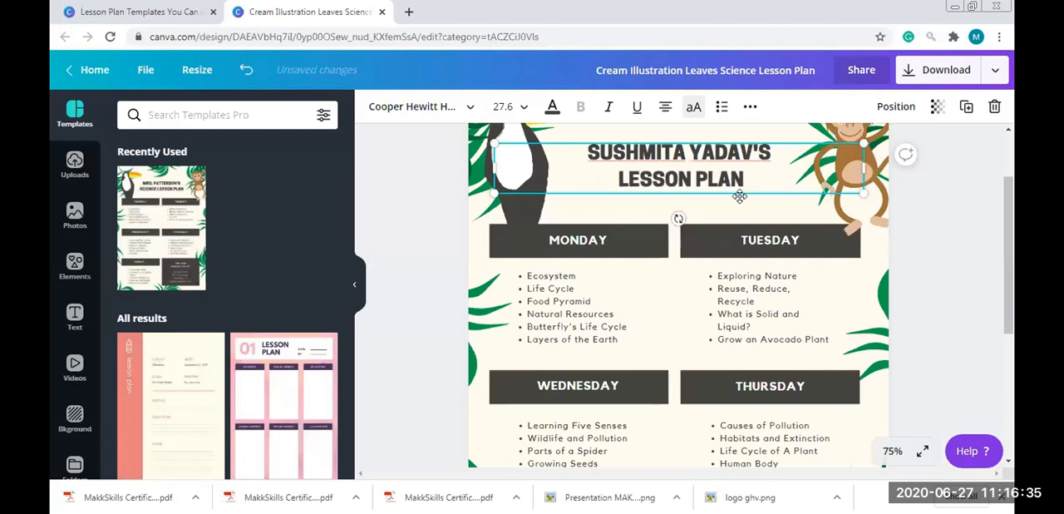
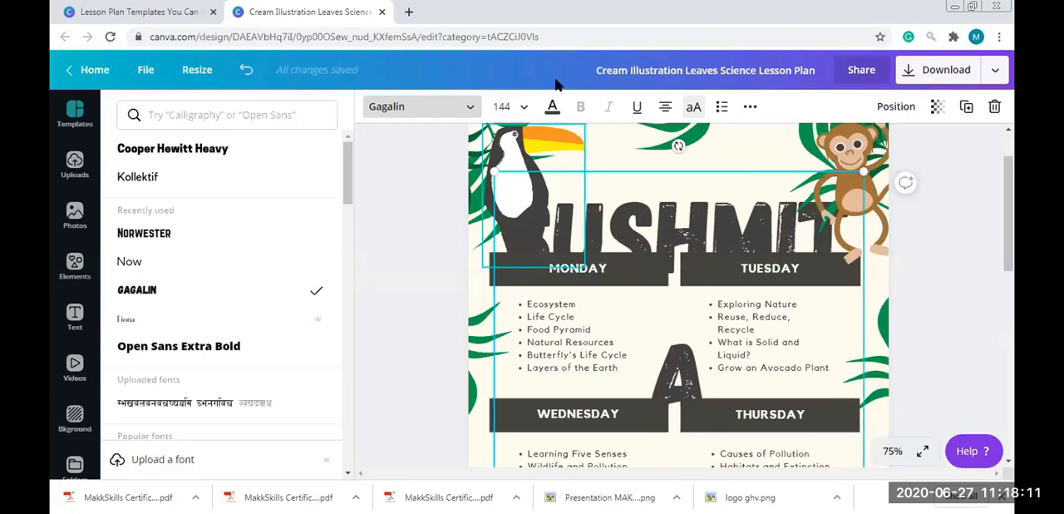
Set the lesson plan title's font size to 27
click(504, 105)
text(2)
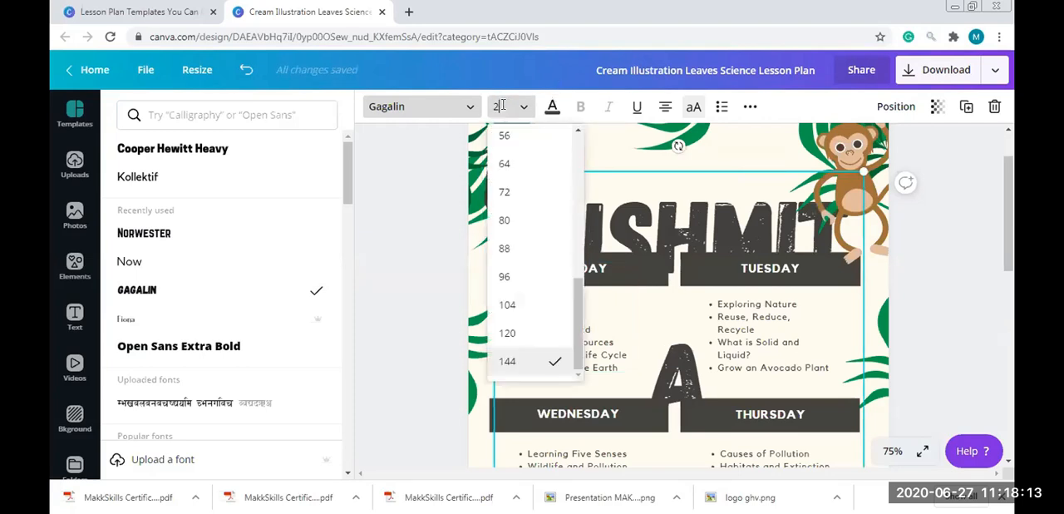
text(7)
key(Return)
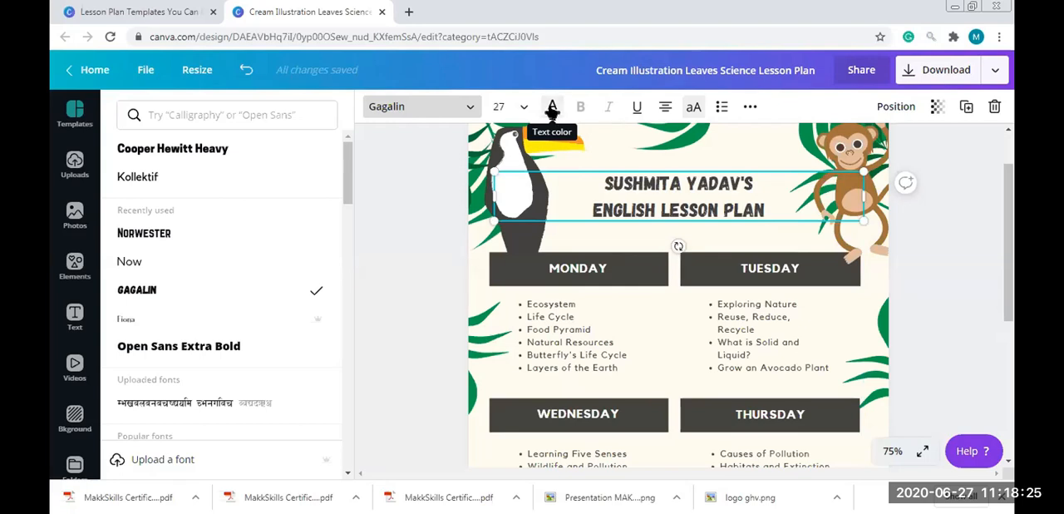
Recolor the lesson plan title text with the dark blue from the brand colors
click(552, 108)
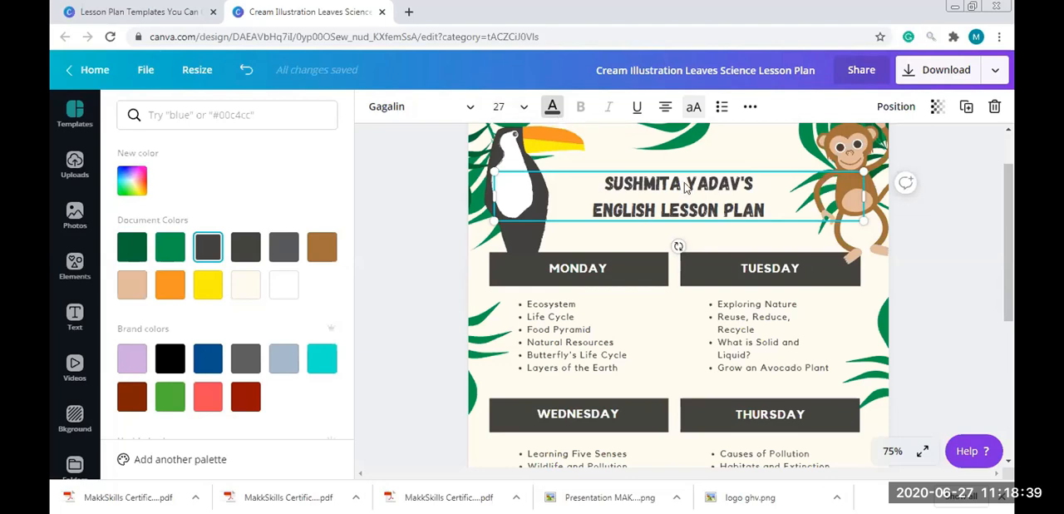
click(553, 107)
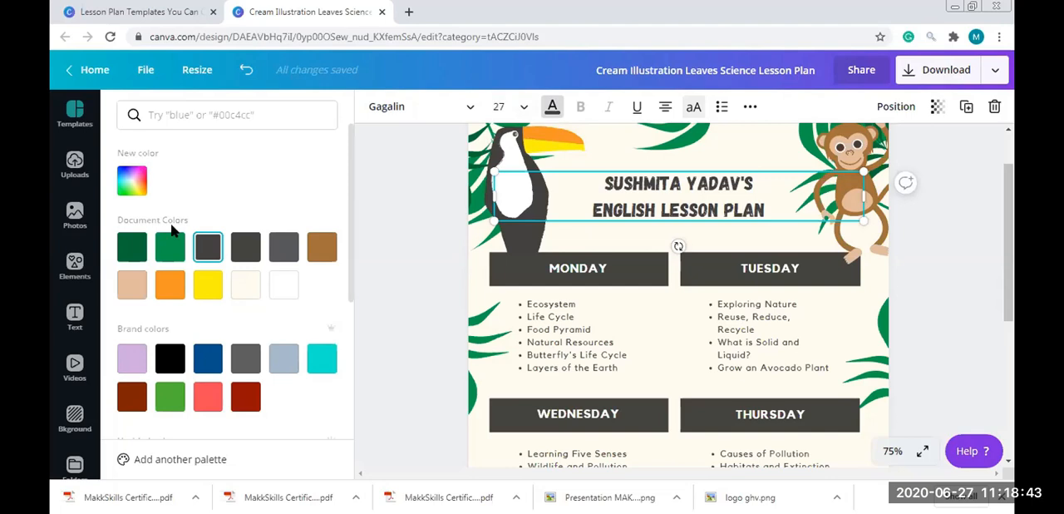
click(553, 101)
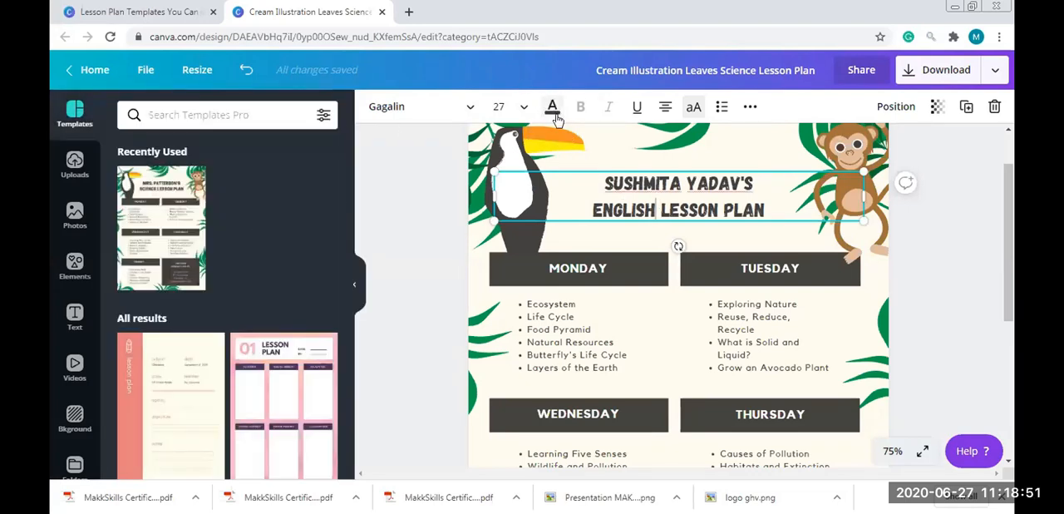
click(552, 107)
click(169, 246)
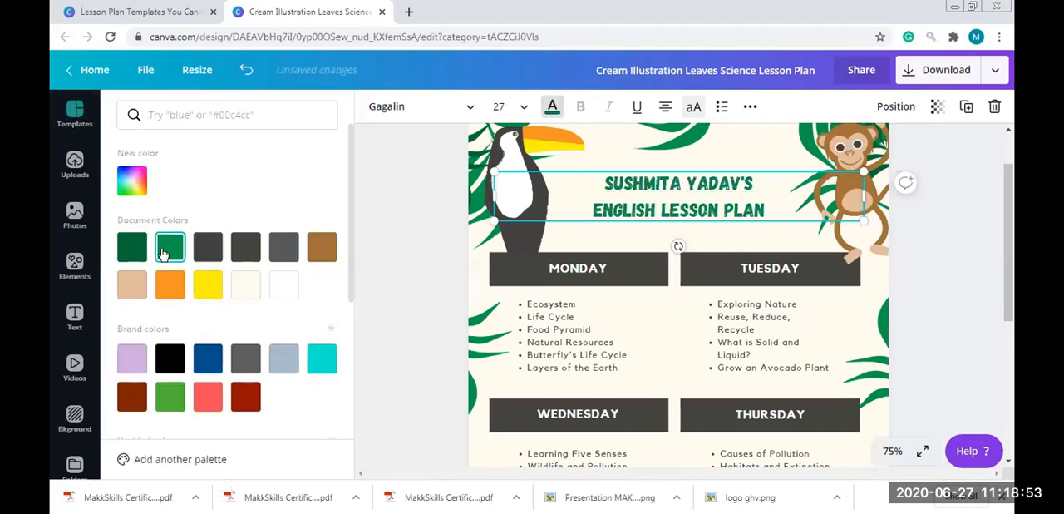
click(207, 358)
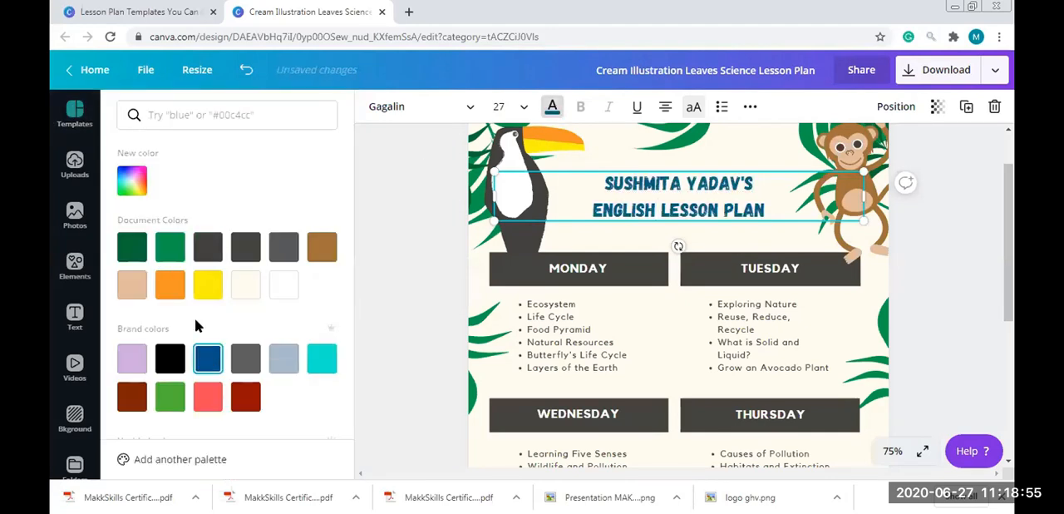
Look through the remaining color palettes and view the Brand Kit page for adding another palette, returning to the design
drag(349, 166, 348, 343)
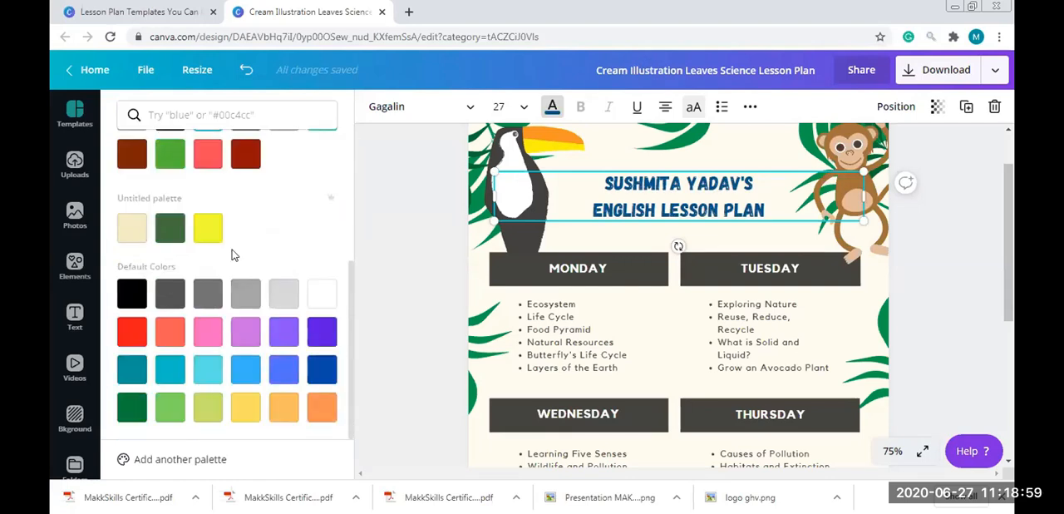
click(184, 449)
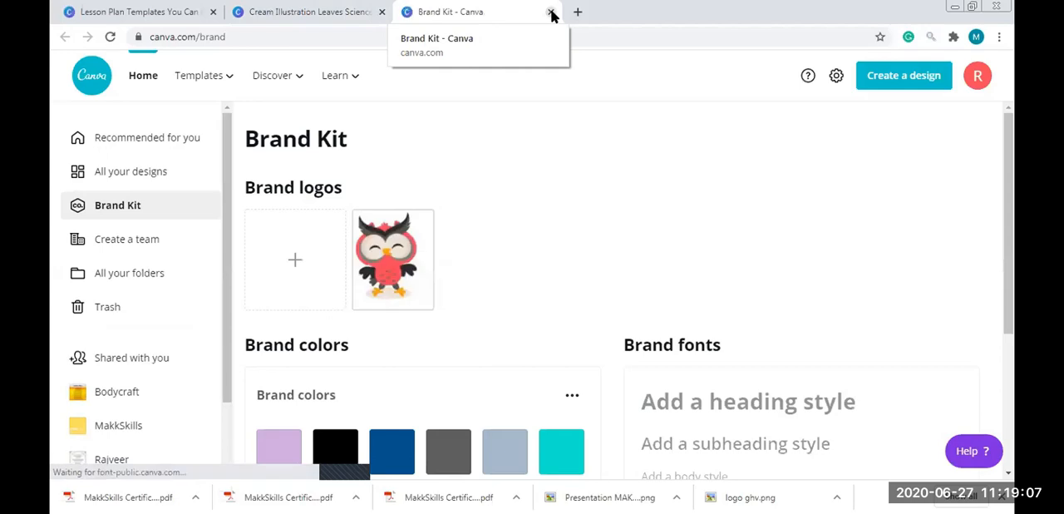
click(551, 14)
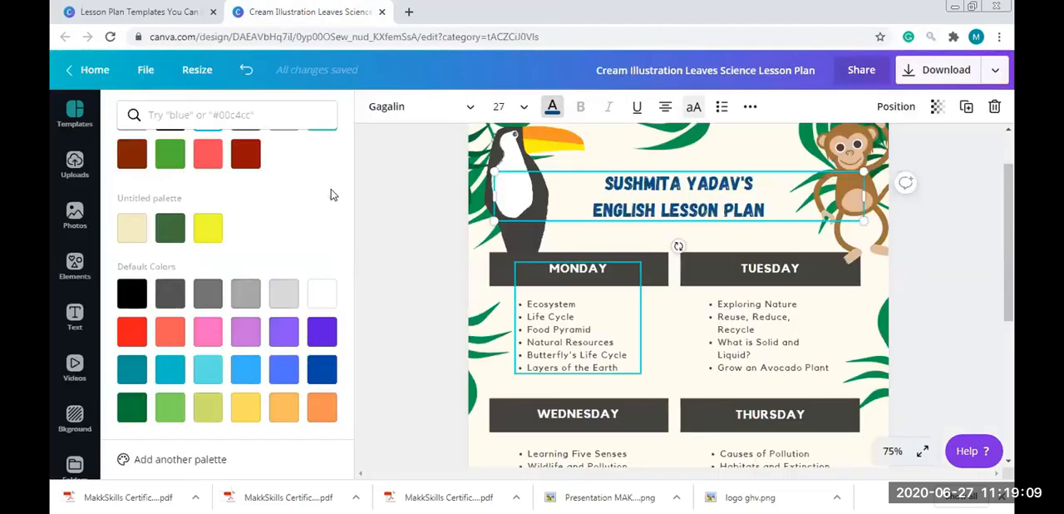
scroll(348, 226, up, 5)
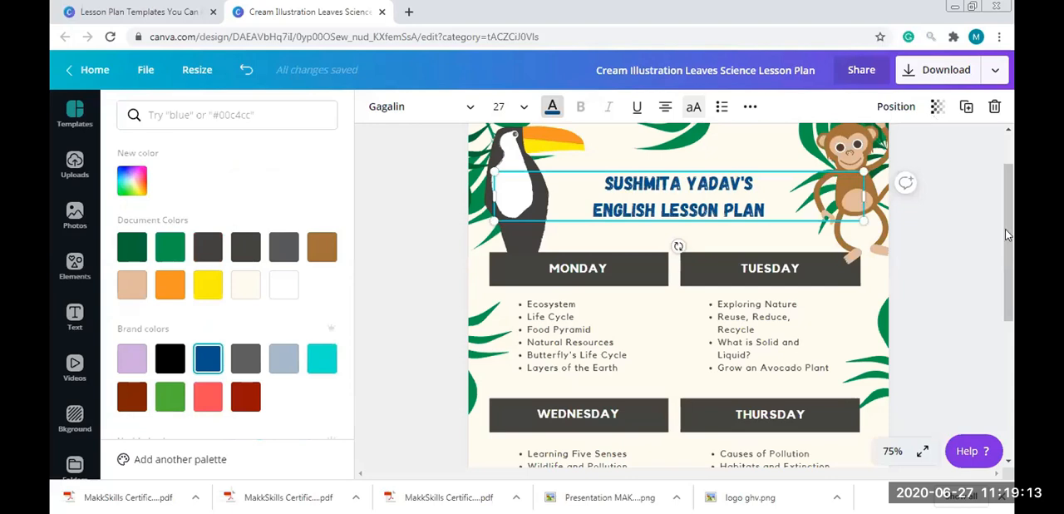
Try deleting the monkey and the palm leaf behind it, and undo both deletions
click(1007, 182)
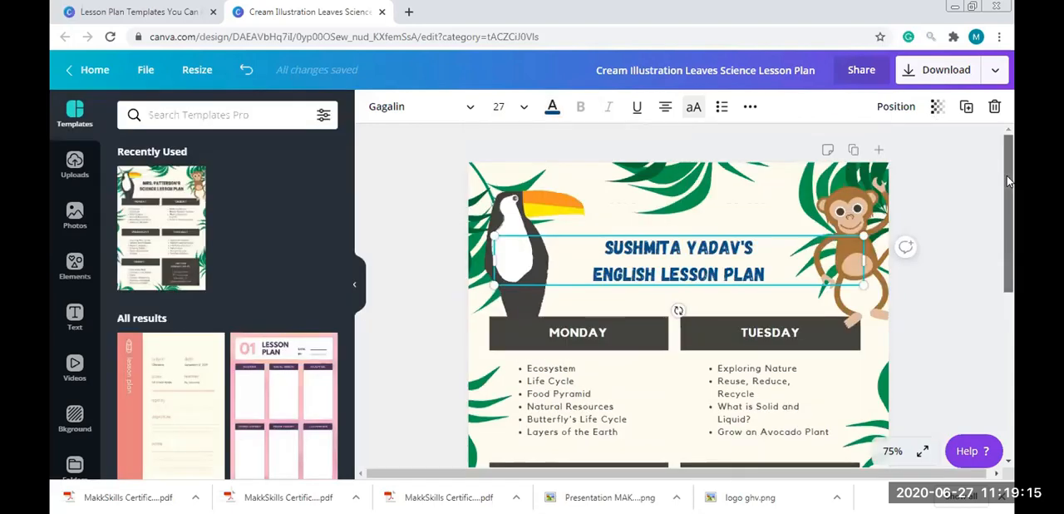
click(679, 185)
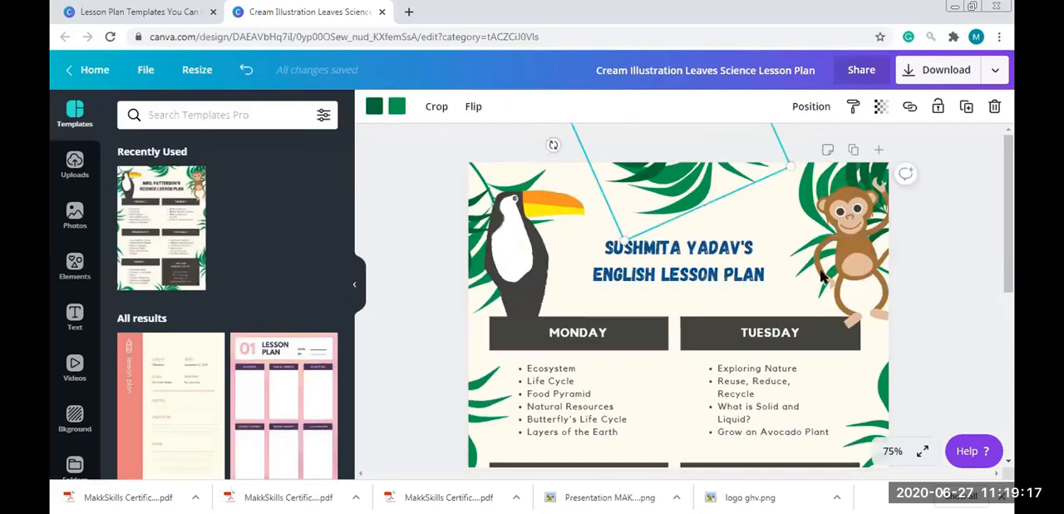
click(847, 263)
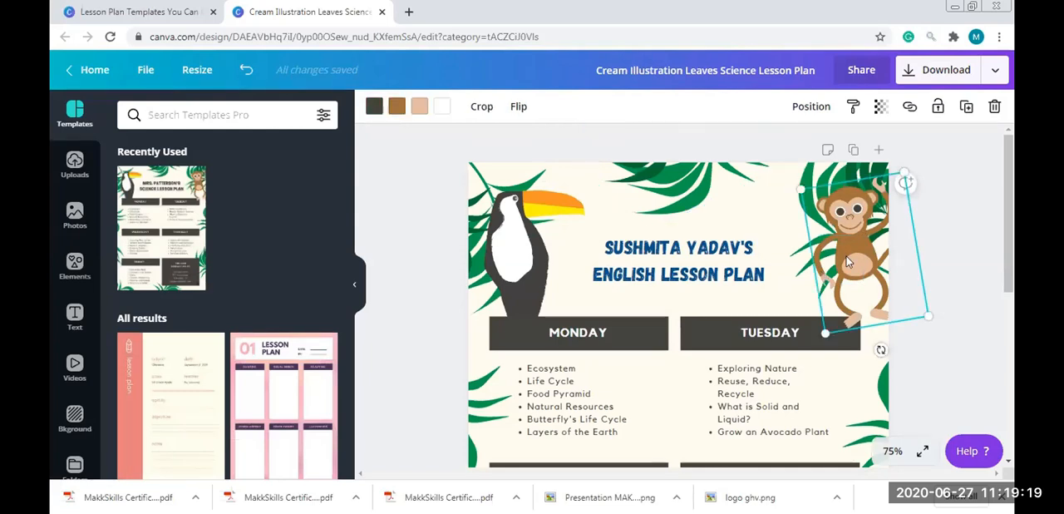
key(Delete)
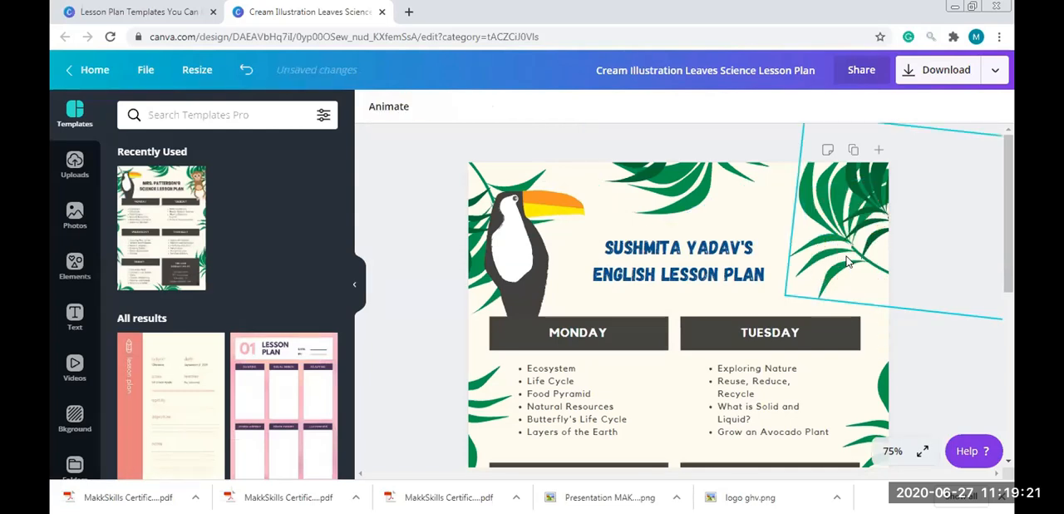
click(848, 262)
key(Delete)
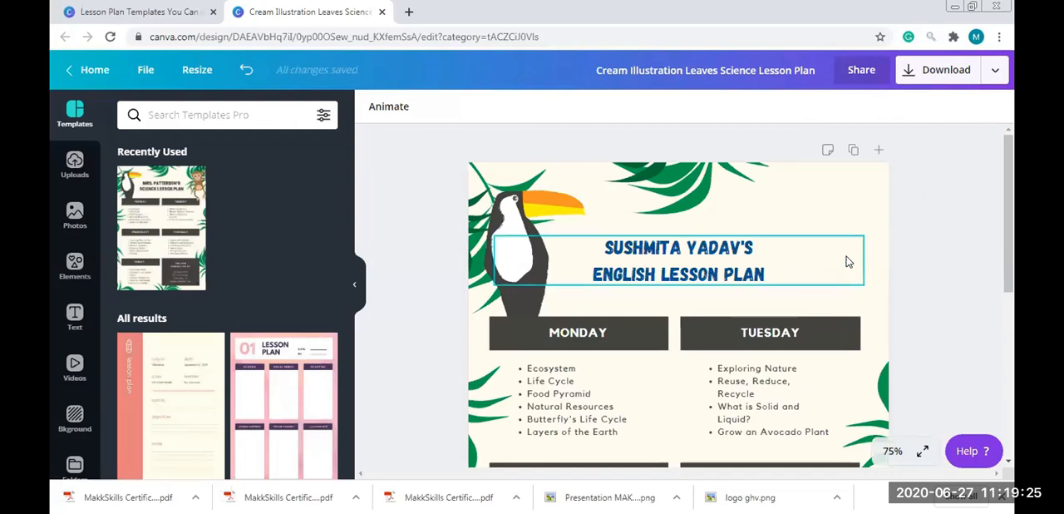
key(ctrl+z)
key(ctrl+z)
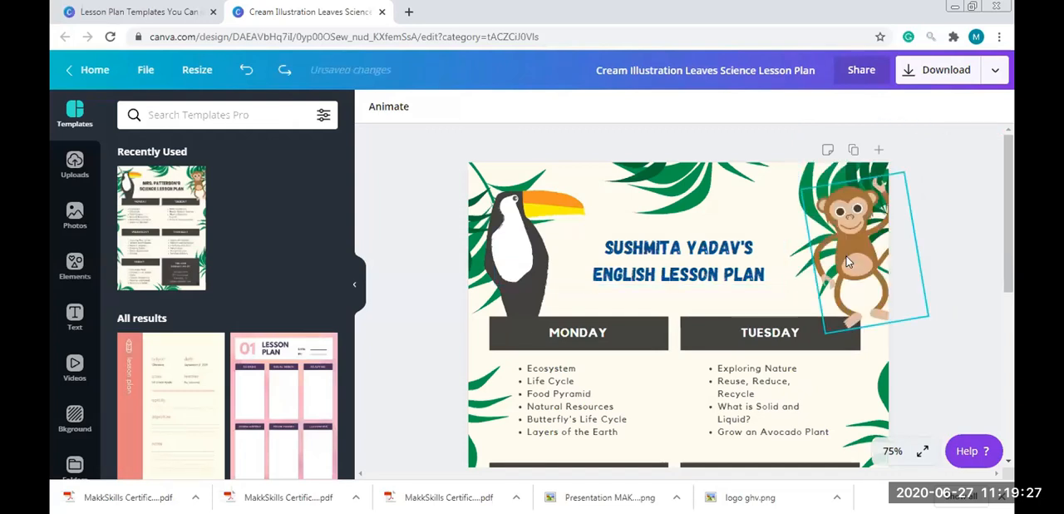
Shrink the monkey and toucan illustrations and place them on either side of the title text
click(848, 283)
drag(868, 287, 785, 259)
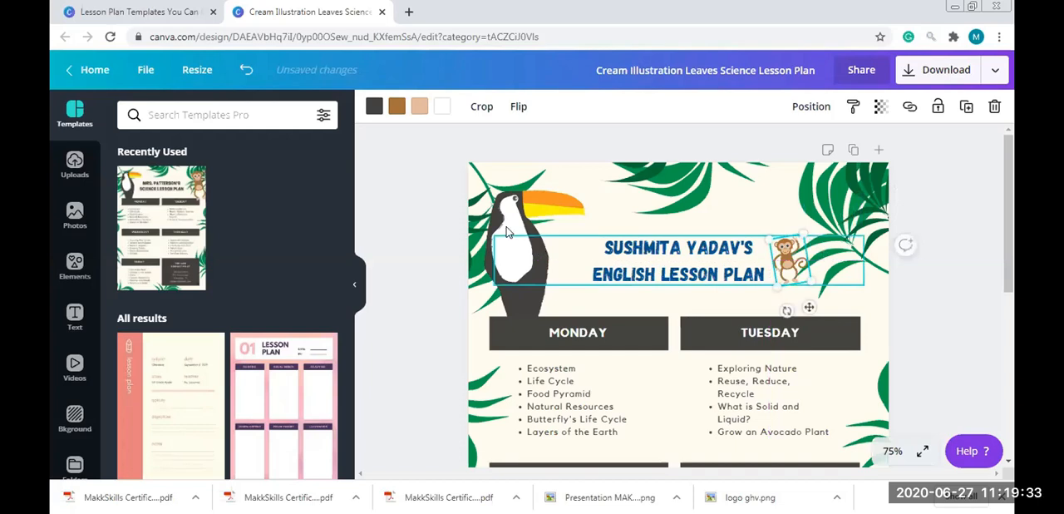
click(511, 232)
drag(511, 241, 557, 263)
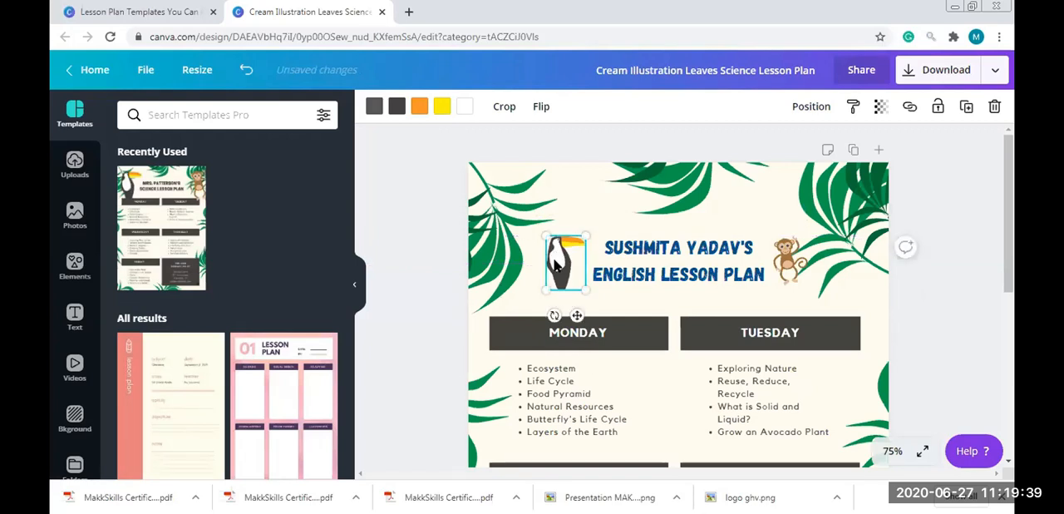
Try recoloring the toucan's two grey tones orange and its yellow beak part dark grey, and undo the recoloring
click(510, 259)
click(549, 262)
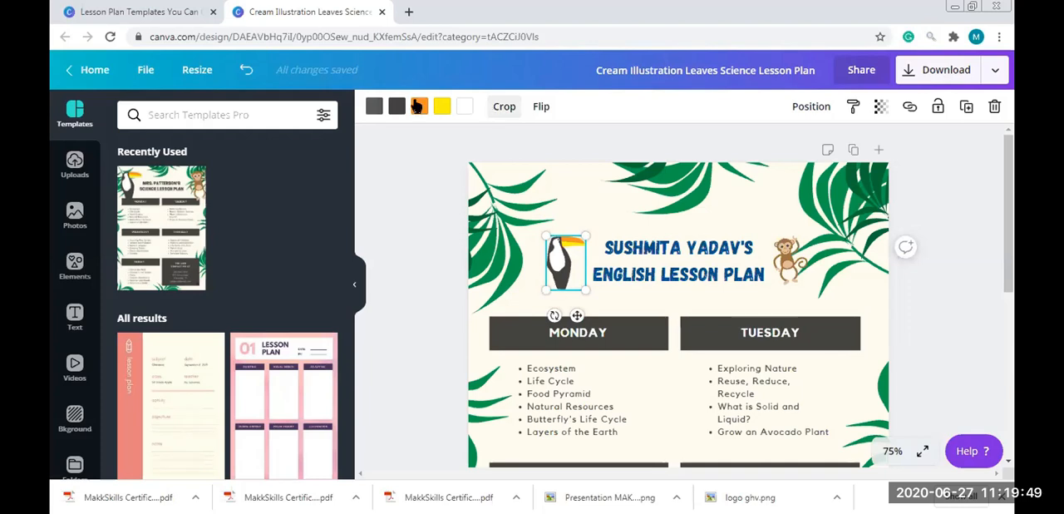
click(374, 107)
click(198, 293)
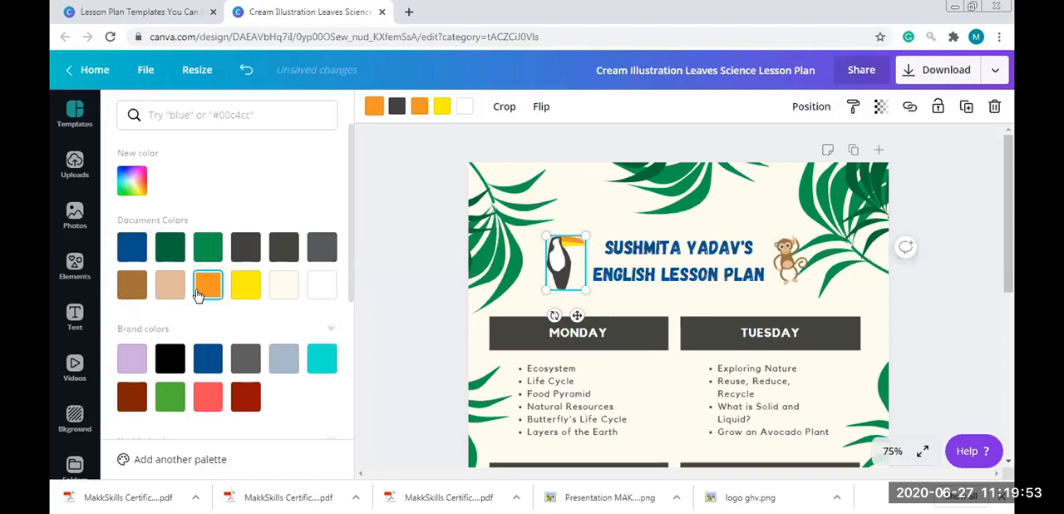
click(400, 105)
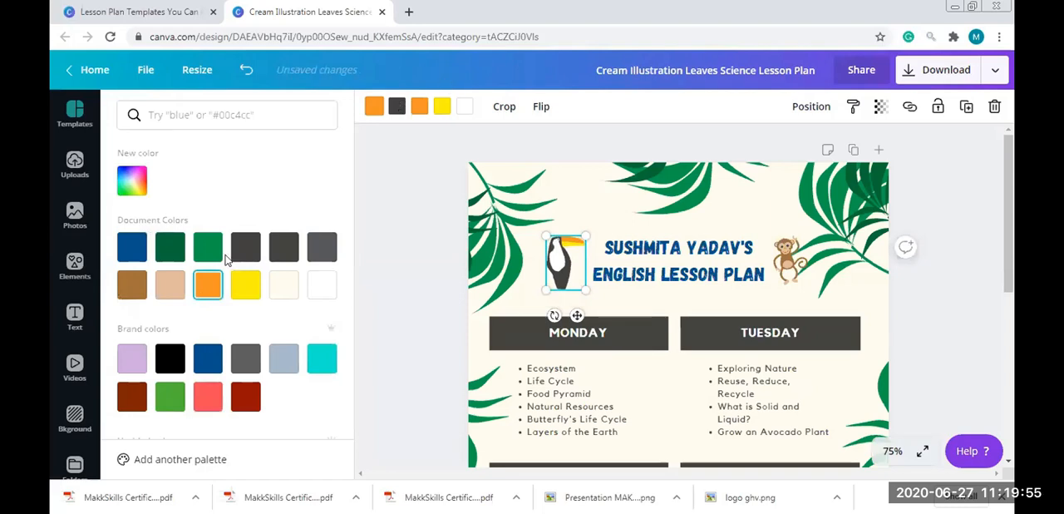
click(210, 285)
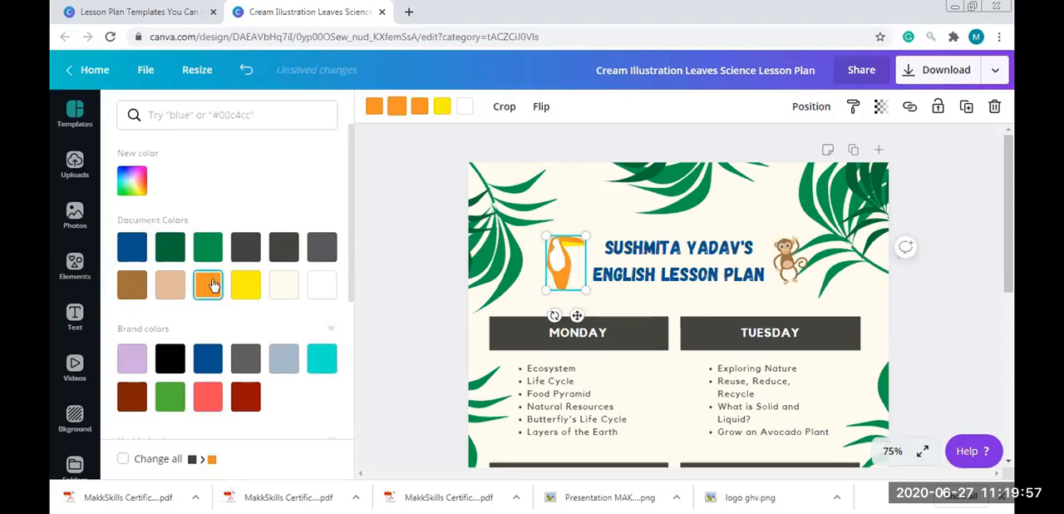
click(441, 106)
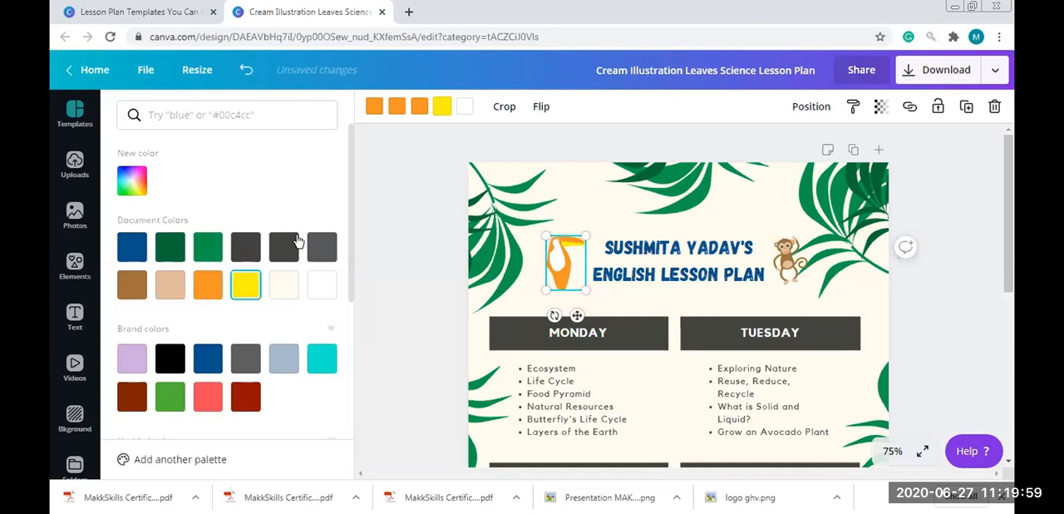
click(292, 243)
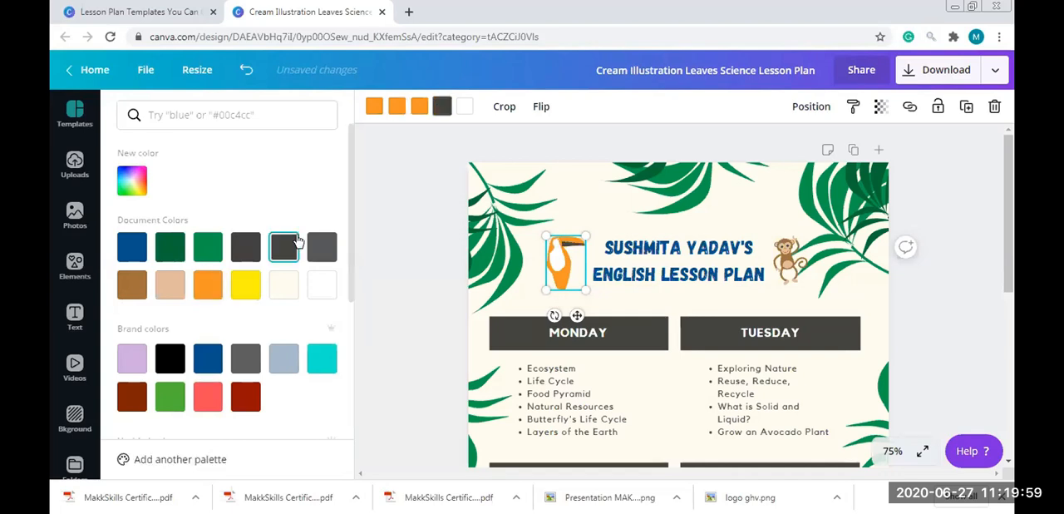
click(421, 280)
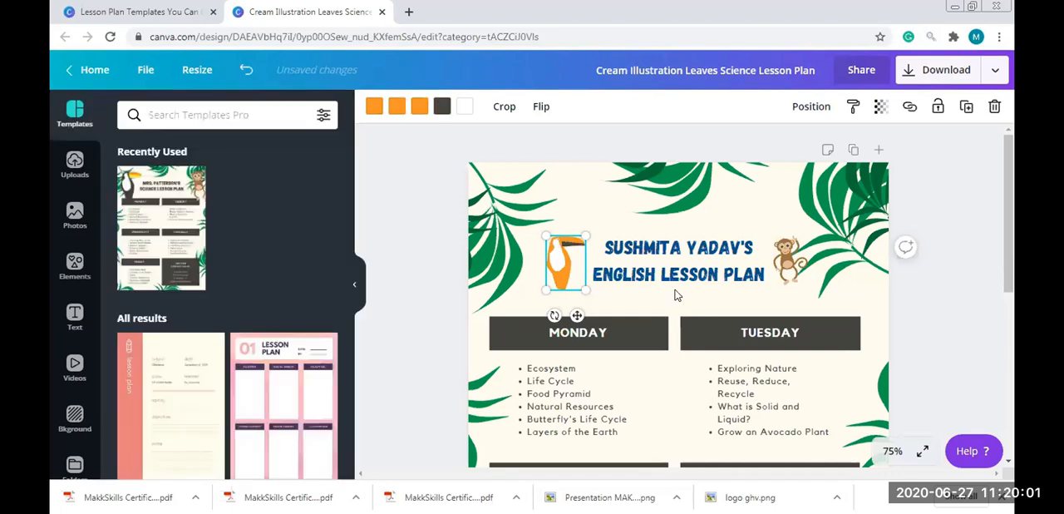
click(765, 299)
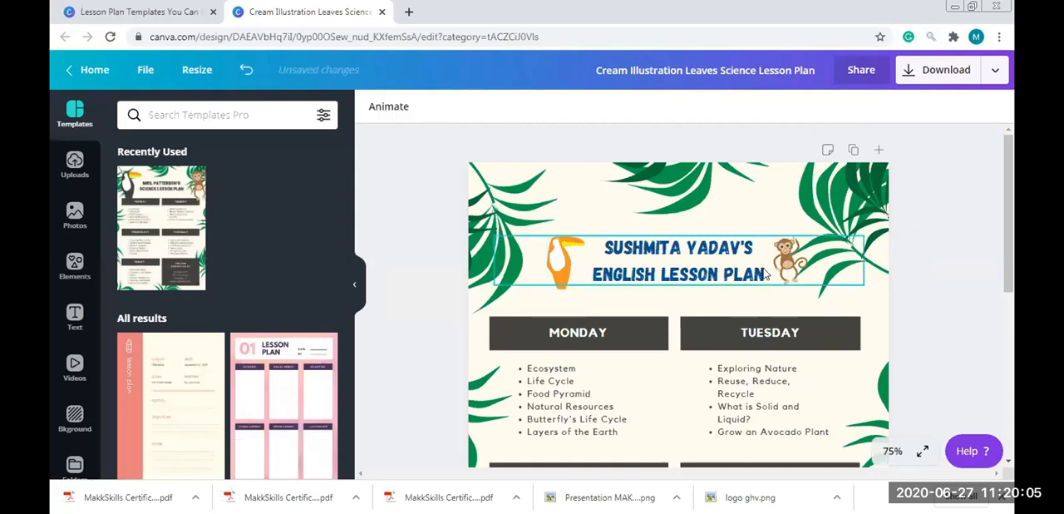
key(ctrl+z)
Enlarge the toucan illustration to about twice its size beside the title
mouse_move(569, 270)
mouse_down()
mouse_move(559, 238)
mouse_move(576, 277)
mouse_up()
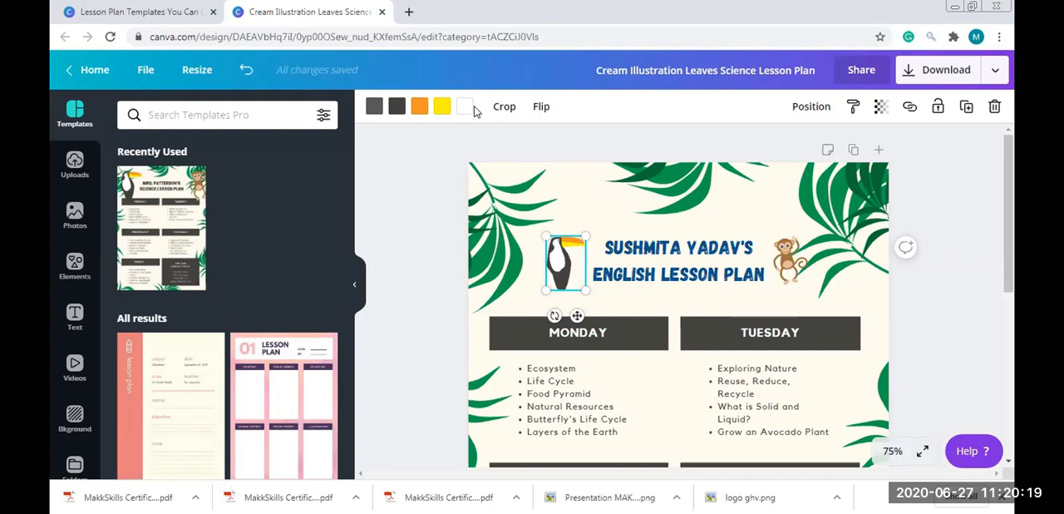
drag(585, 224, 626, 186)
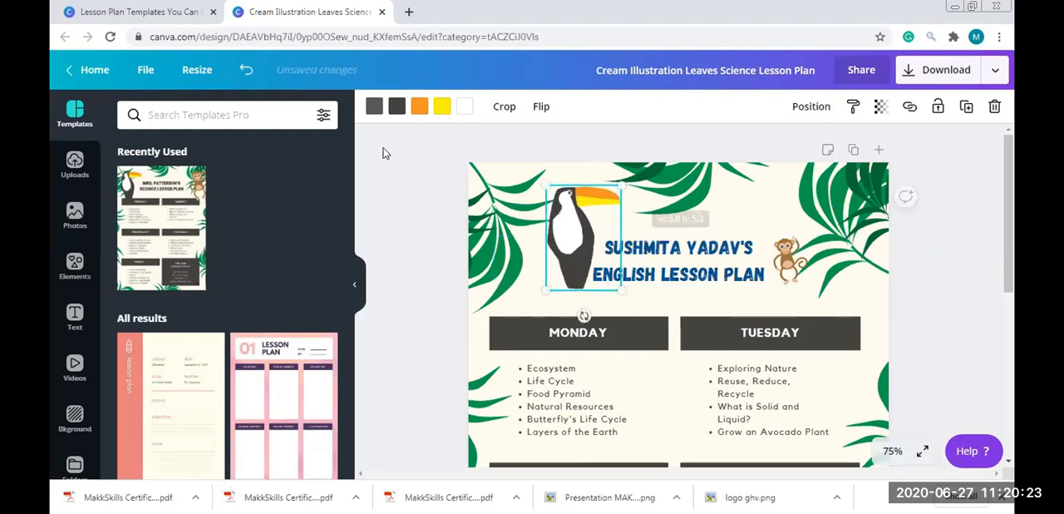
click(742, 224)
Recolor the toucan's white chest coral red and the orange part of its beak grey
click(590, 230)
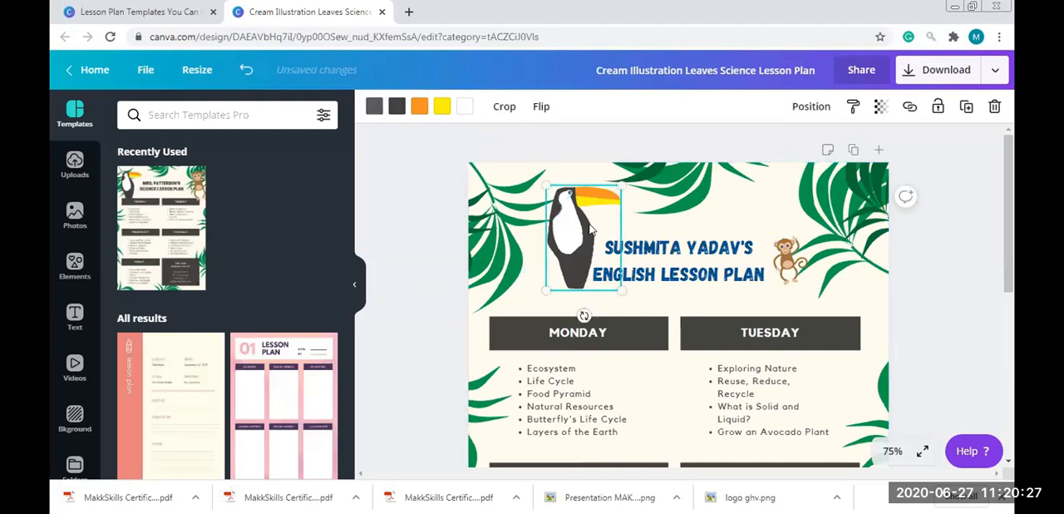
click(464, 107)
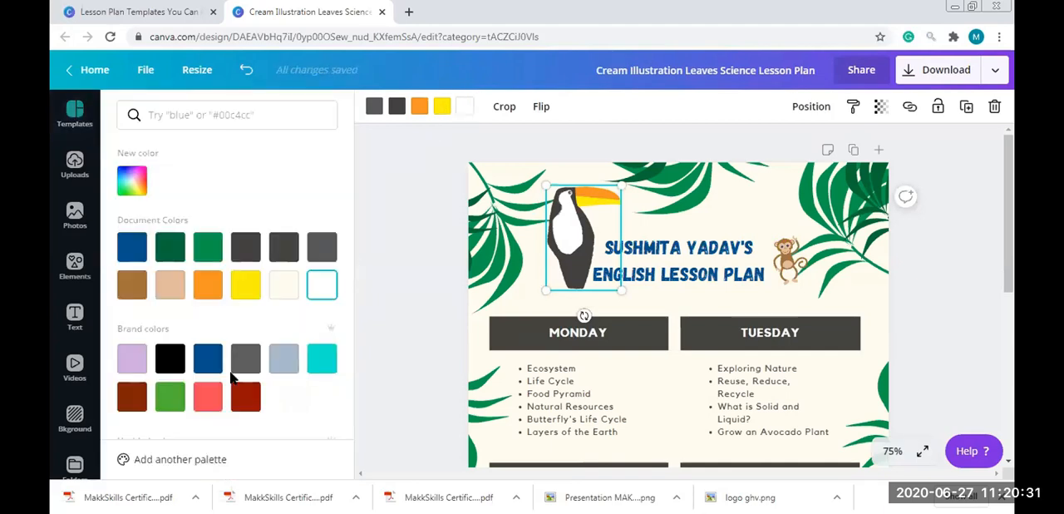
click(208, 399)
click(420, 107)
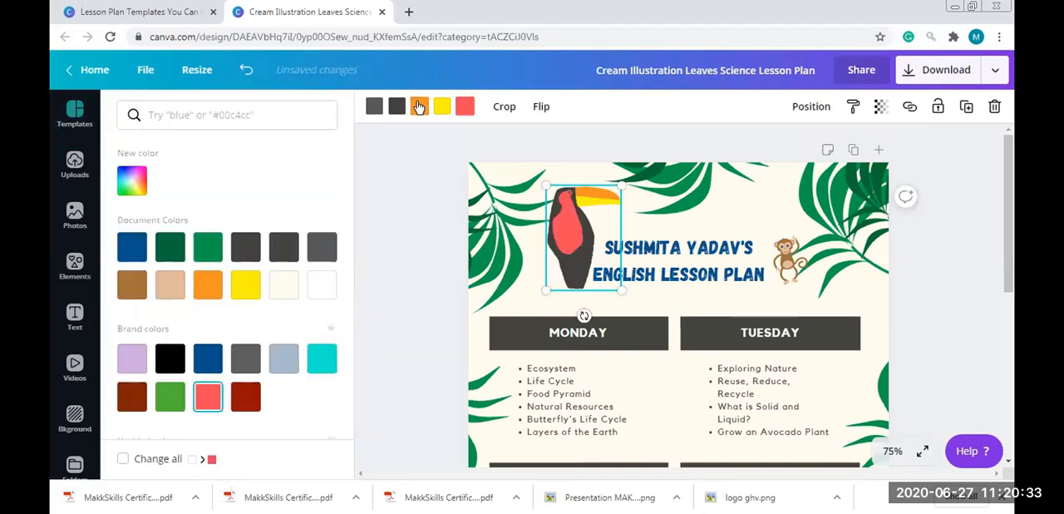
click(324, 247)
Recolor the toucan's dark body brown and shrink the bird to fit beside the title
click(391, 106)
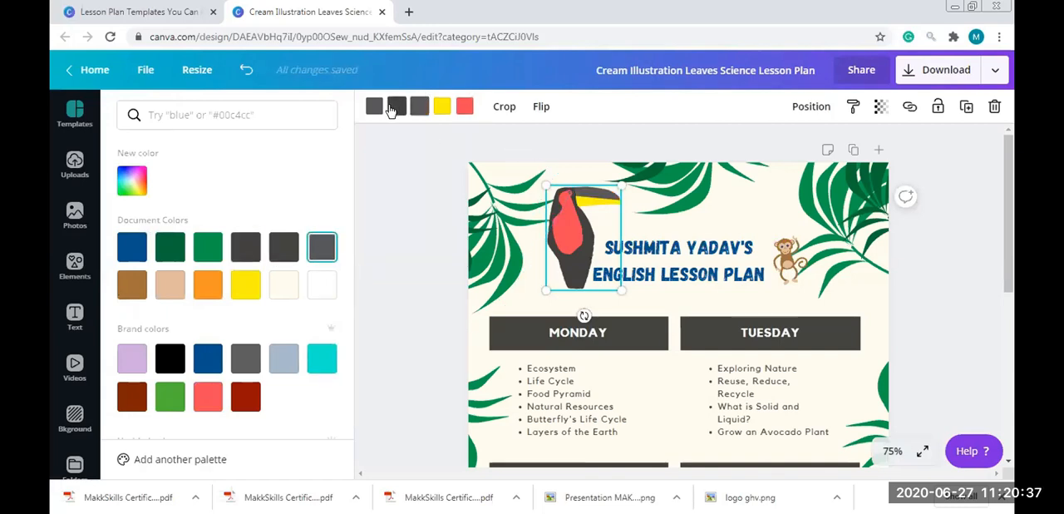
click(170, 398)
click(246, 284)
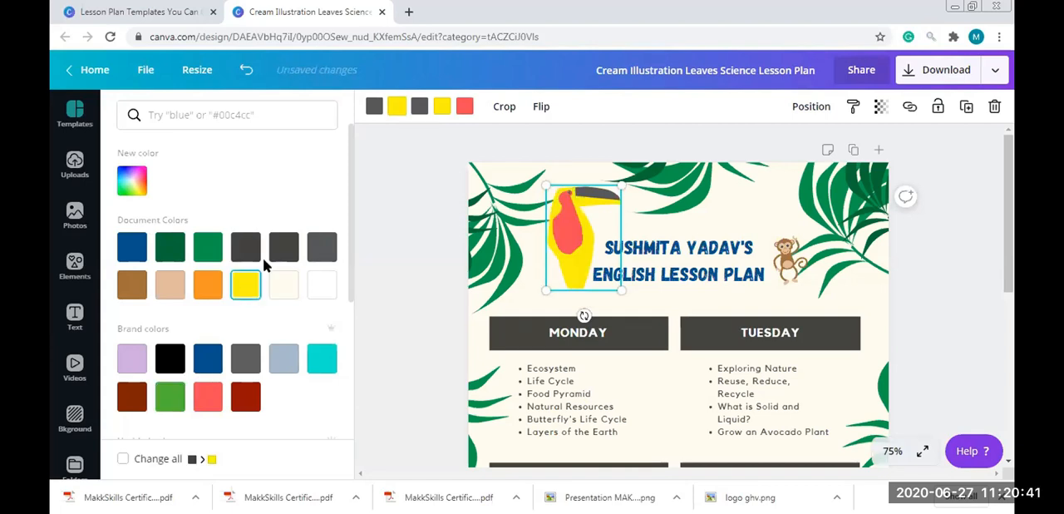
click(131, 285)
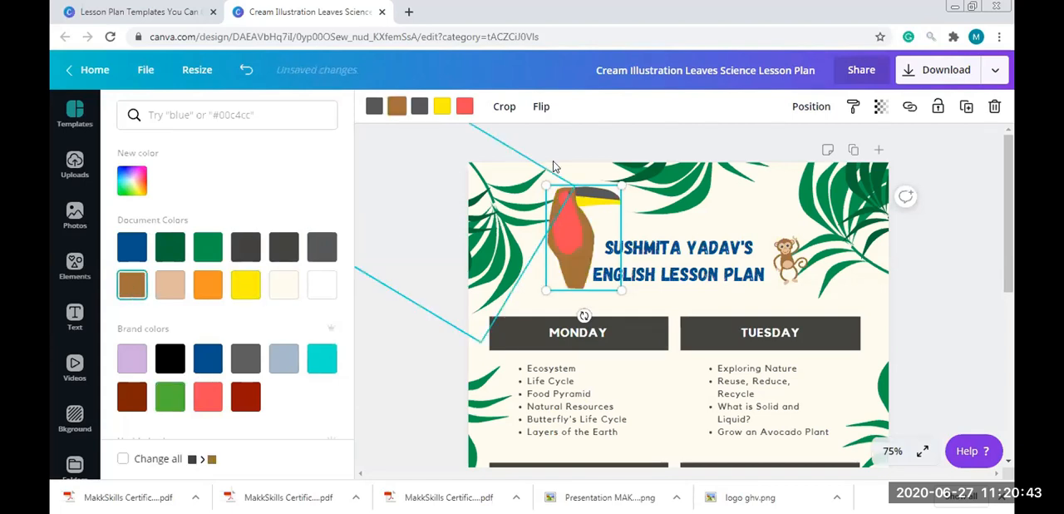
drag(621, 185, 598, 219)
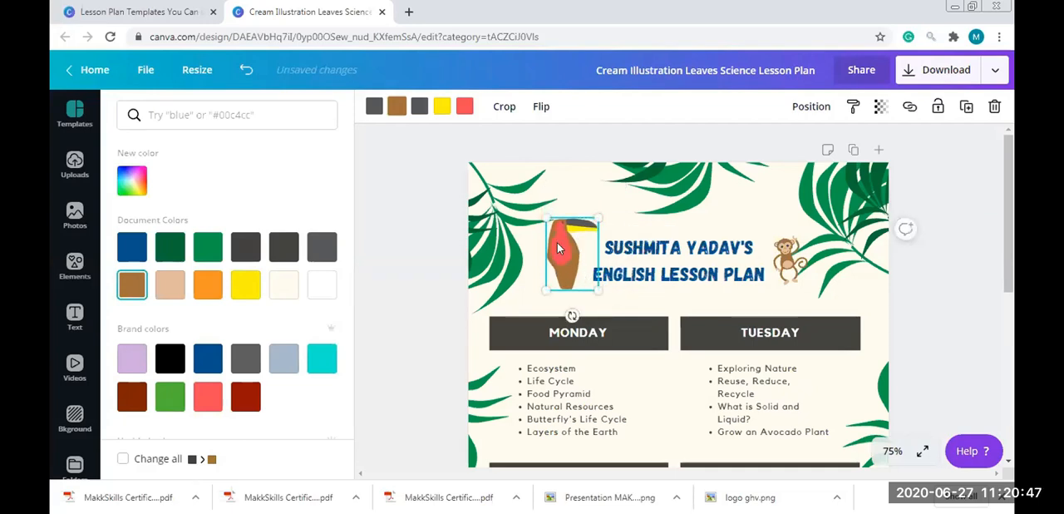
Move the toucan slightly closer to the title, and try deleting it before undoing the deletion
drag(563, 249, 564, 252)
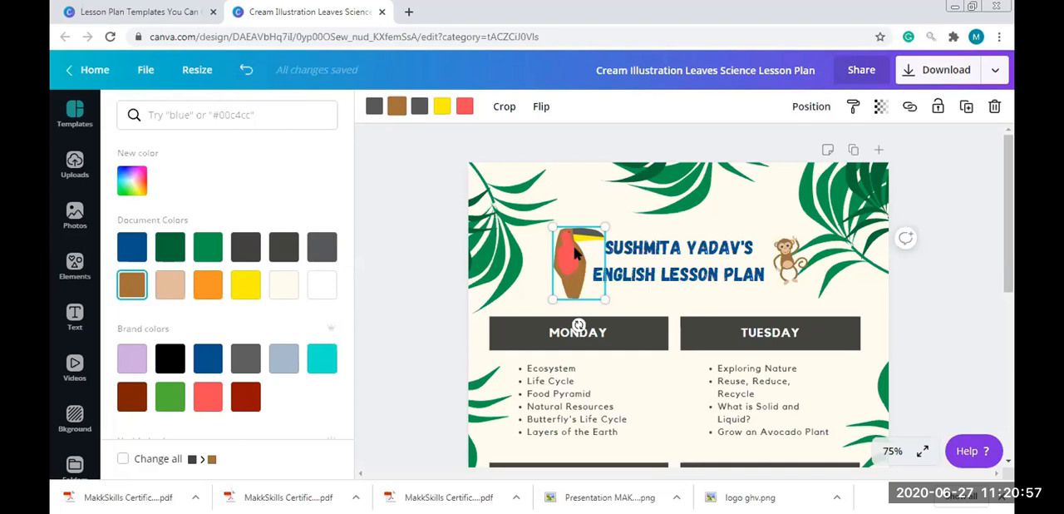
key(Delete)
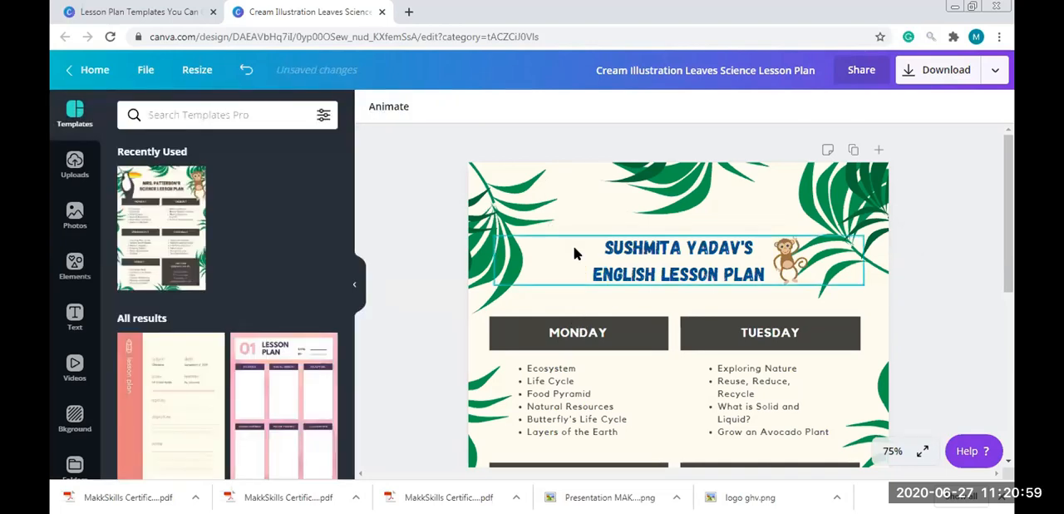
key(ctrl+z)
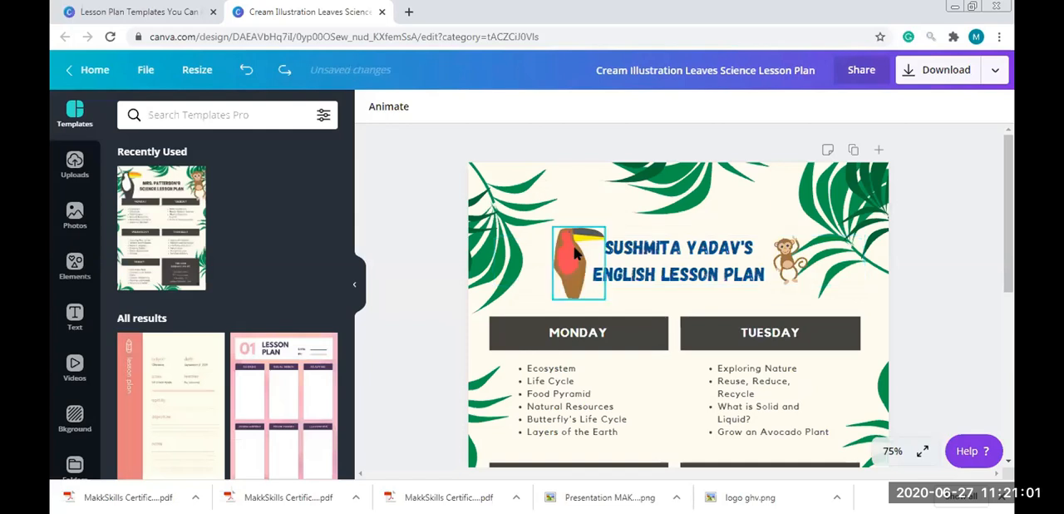
Recolor the monkey's brown fur coral red after trying yellow, and place it at a small size over the leaves beside the title
click(790, 261)
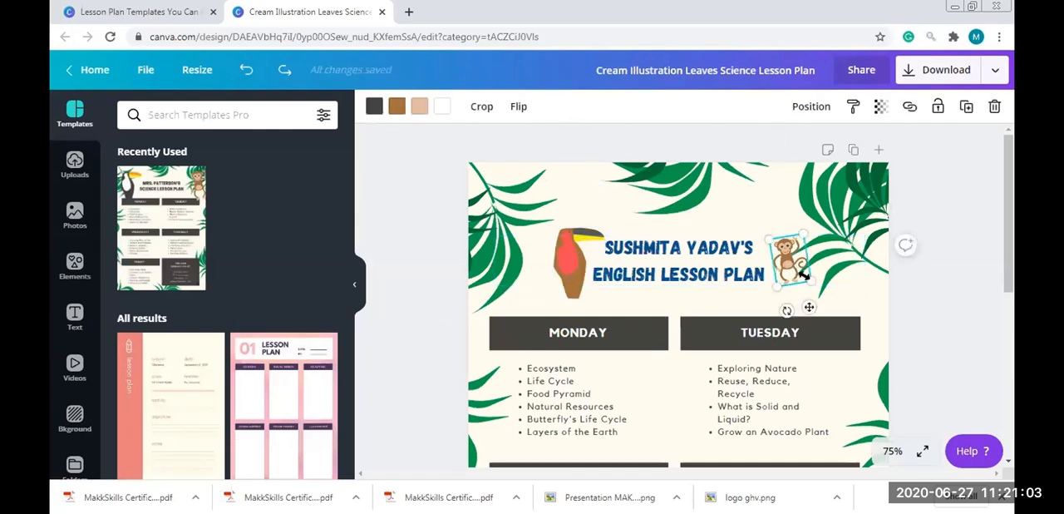
drag(861, 327, 850, 308)
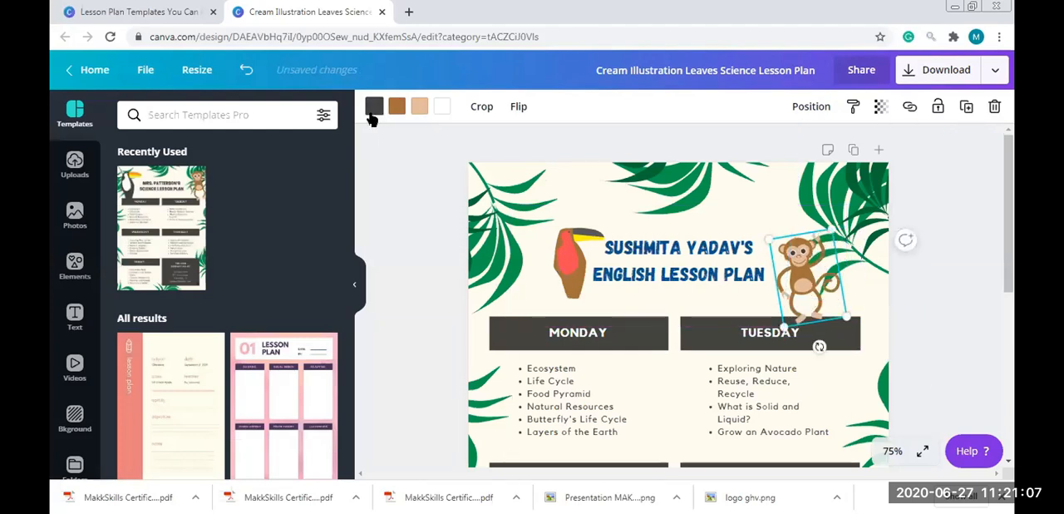
click(396, 110)
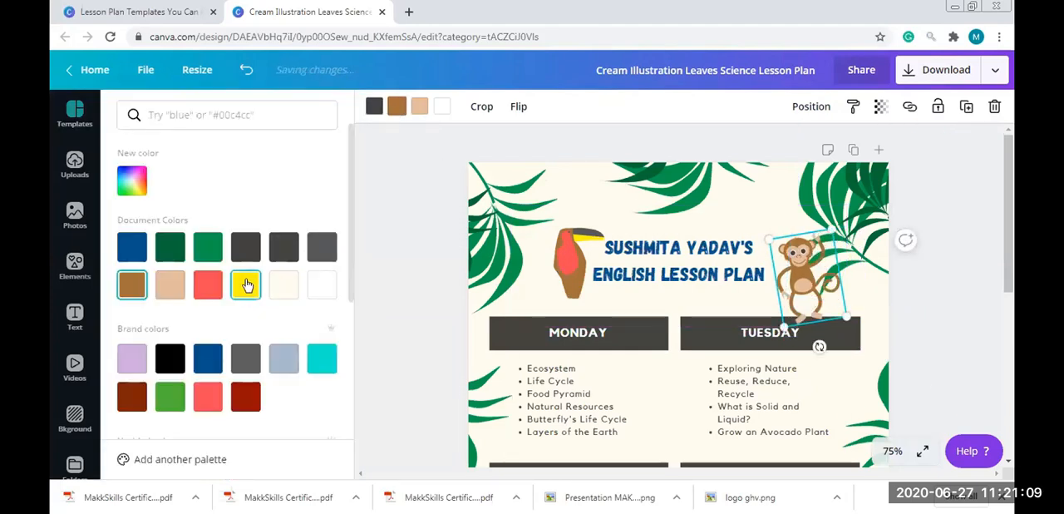
click(246, 285)
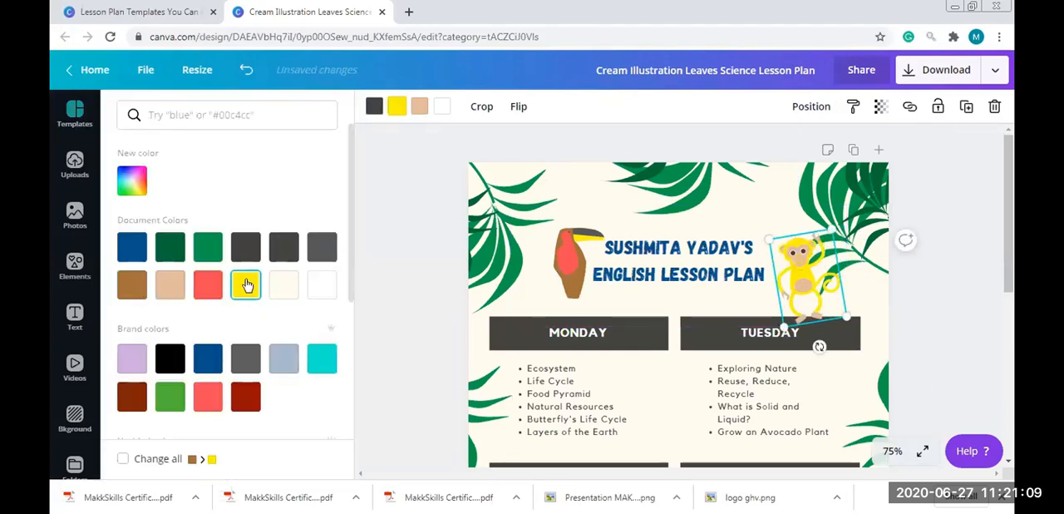
click(208, 399)
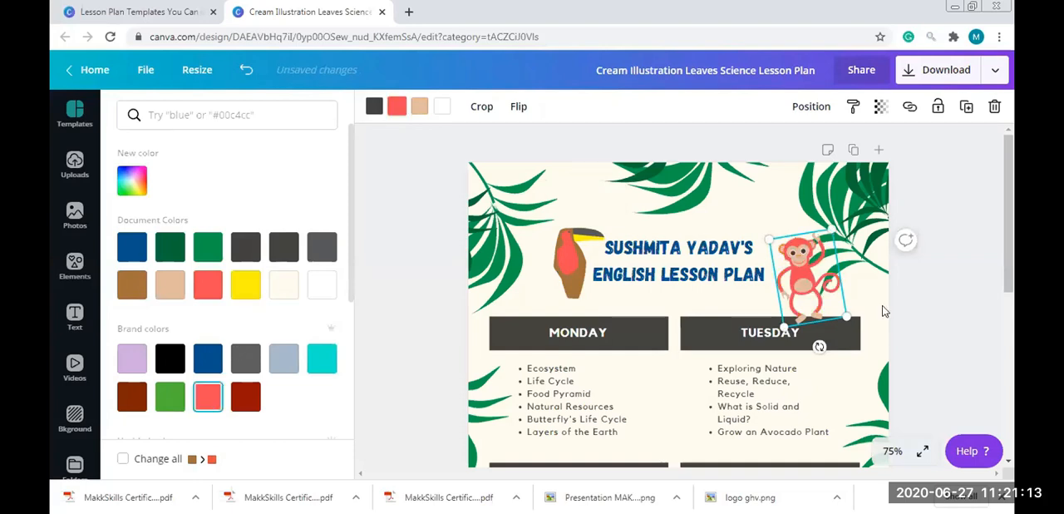
drag(847, 317, 848, 246)
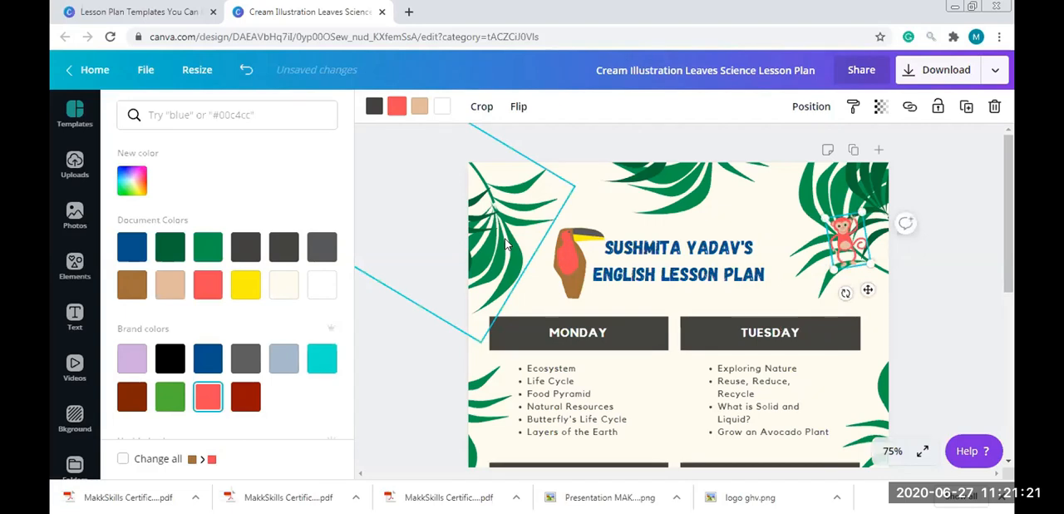
Recolor the leaf branch in the page's upper-left corner, changing its dark green to dark red and its lighter green to coral red
click(506, 242)
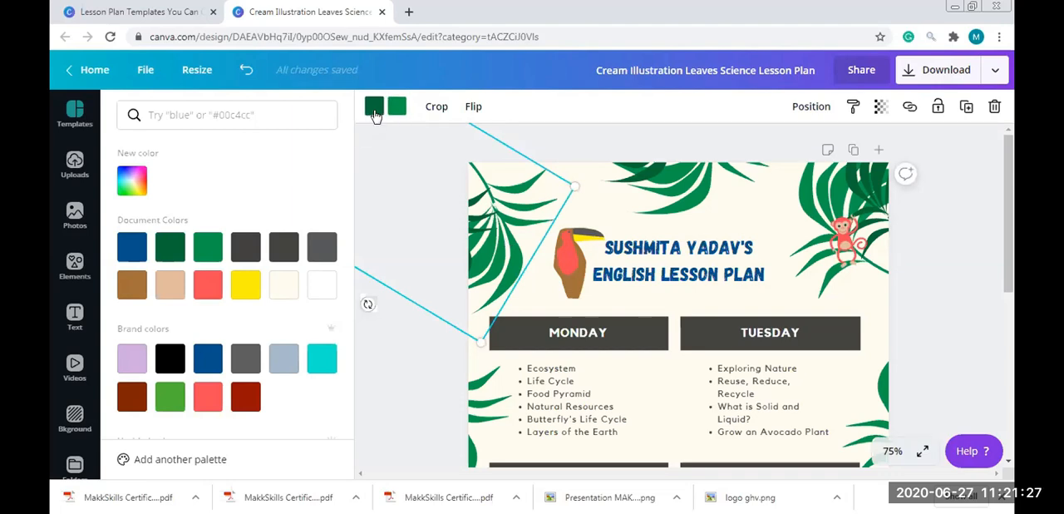
click(247, 395)
click(396, 106)
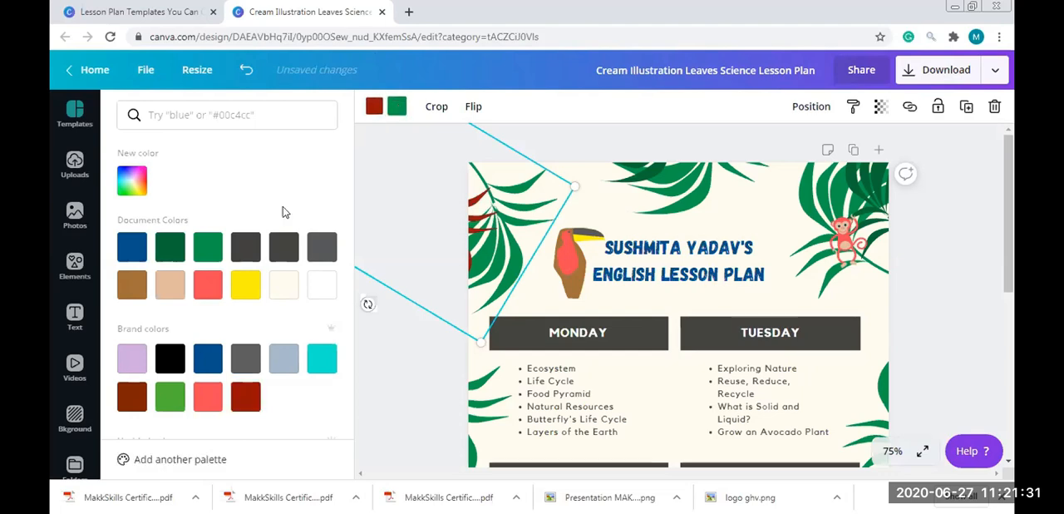
click(208, 285)
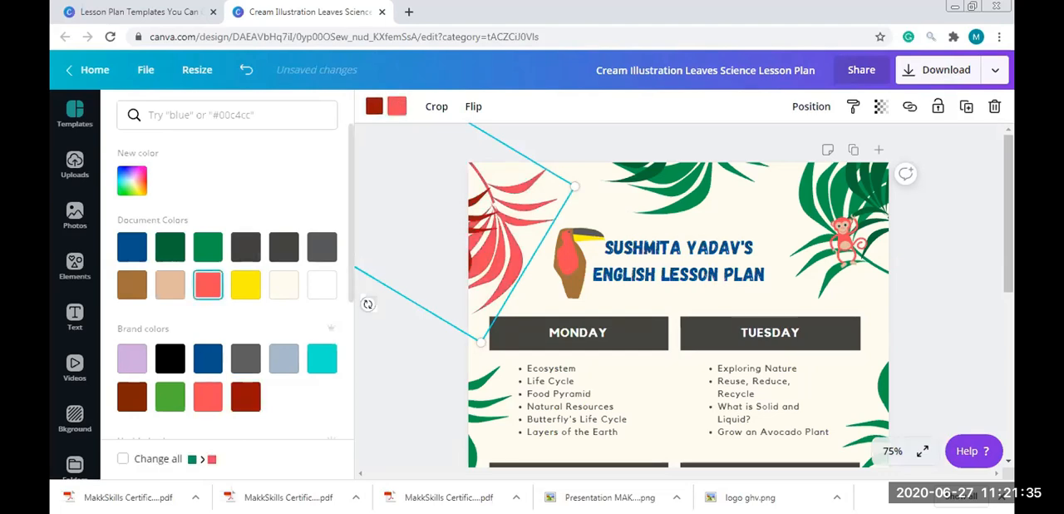
click(517, 347)
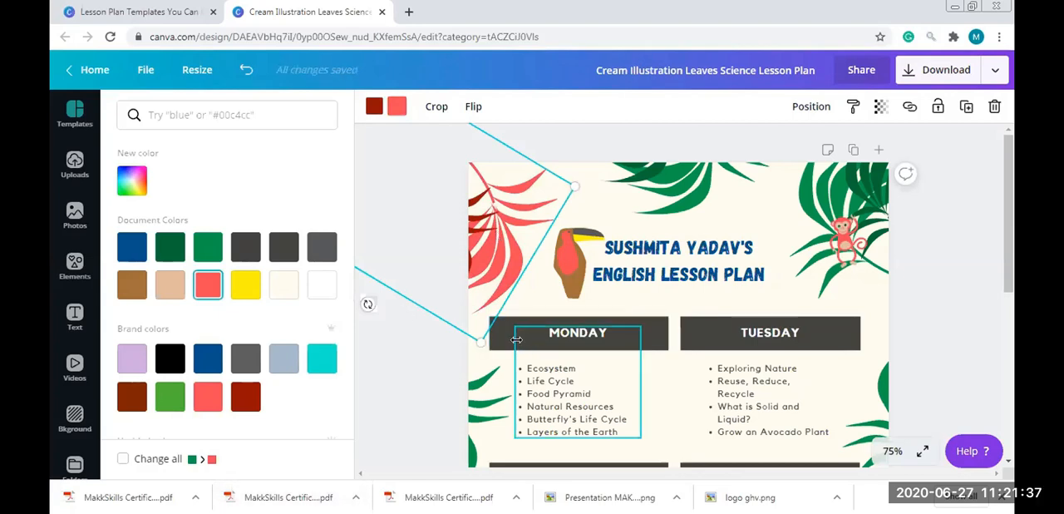
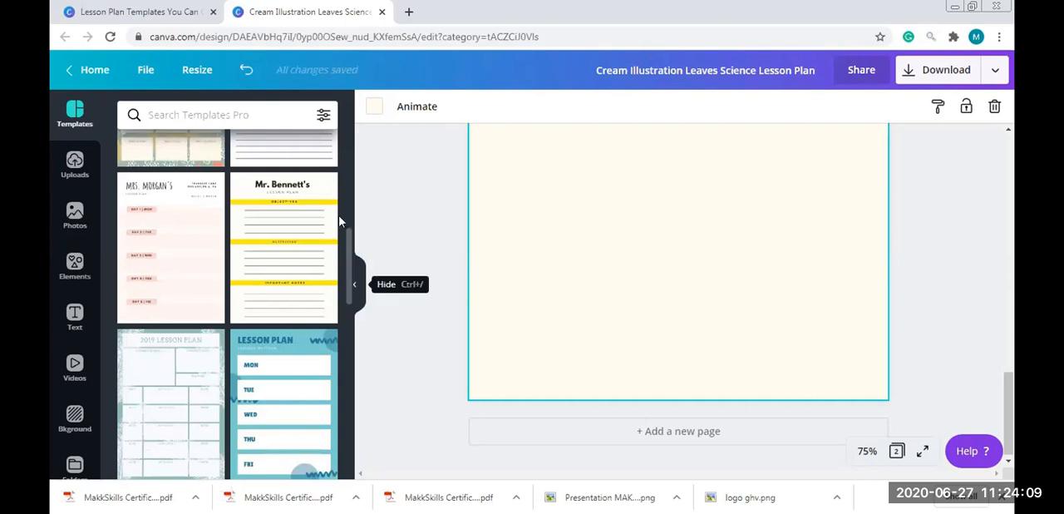
Apply the orange "Lesson Plan" template with the star pattern to the blank second page and look over its sections
drag(349, 268, 351, 353)
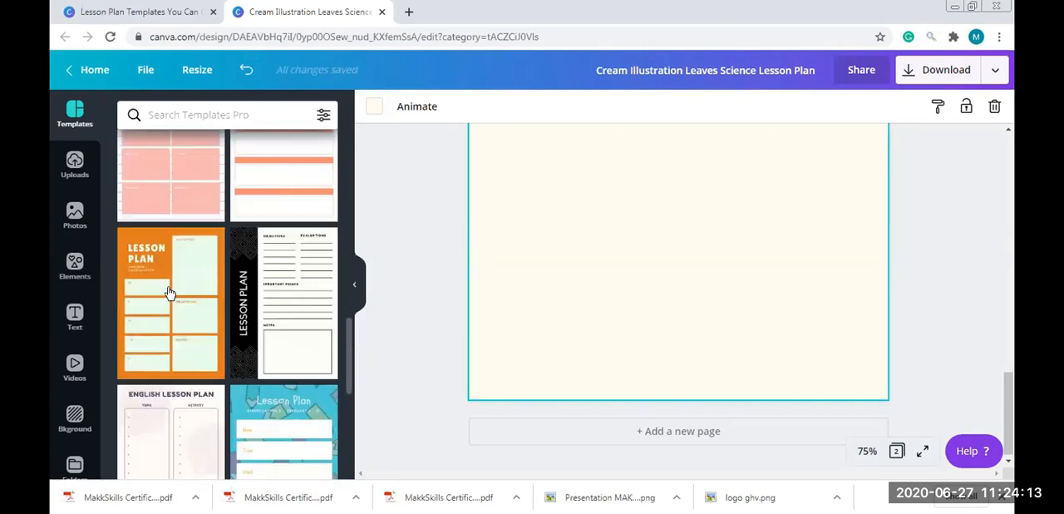
click(169, 293)
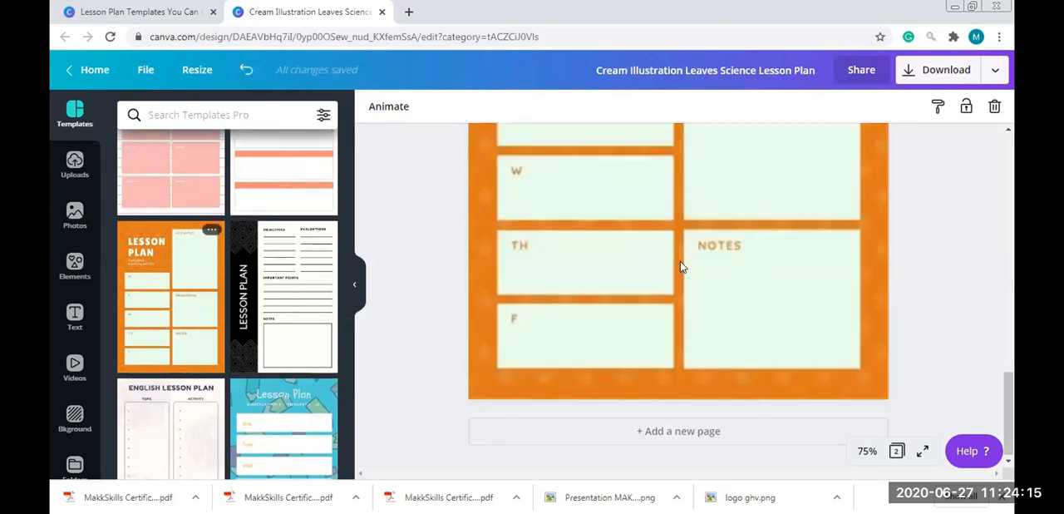
drag(1005, 390, 1009, 323)
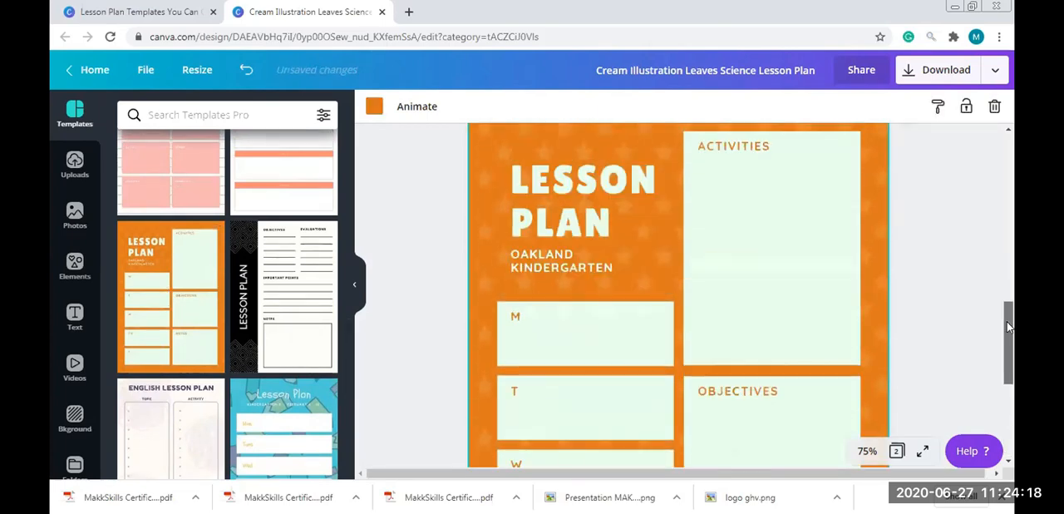
click(651, 184)
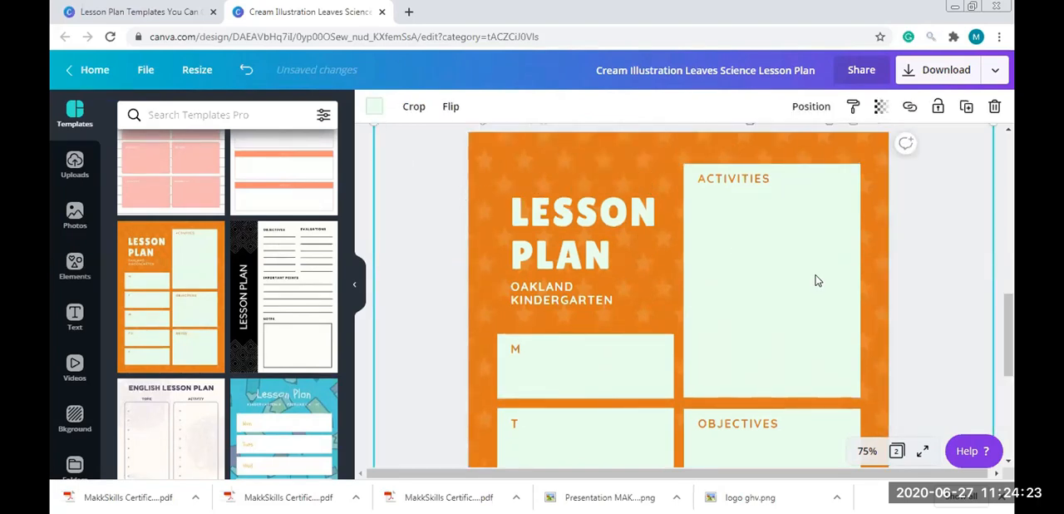
drag(1005, 203, 1011, 382)
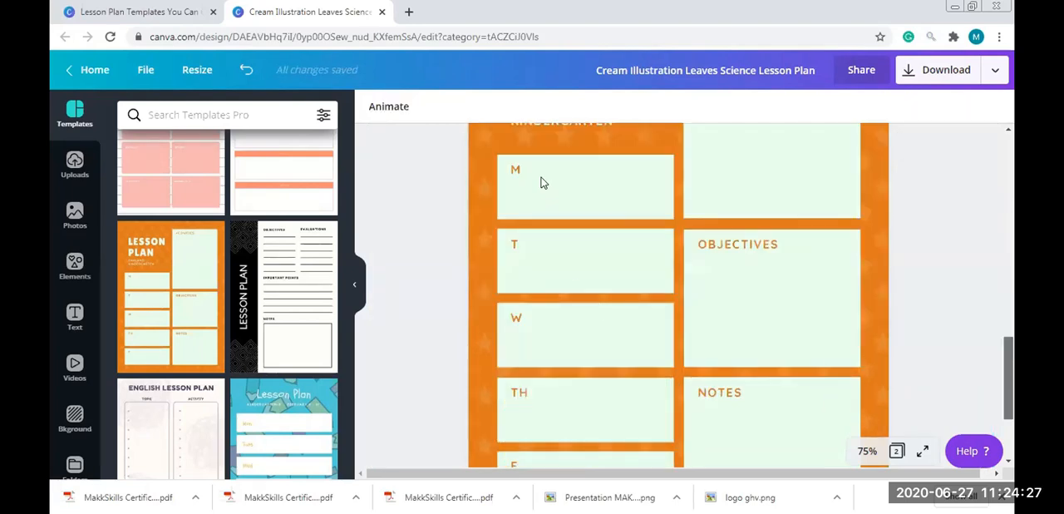
Try recoloring the second page's star pattern coral red and shifting it towards the page's left side
click(395, 147)
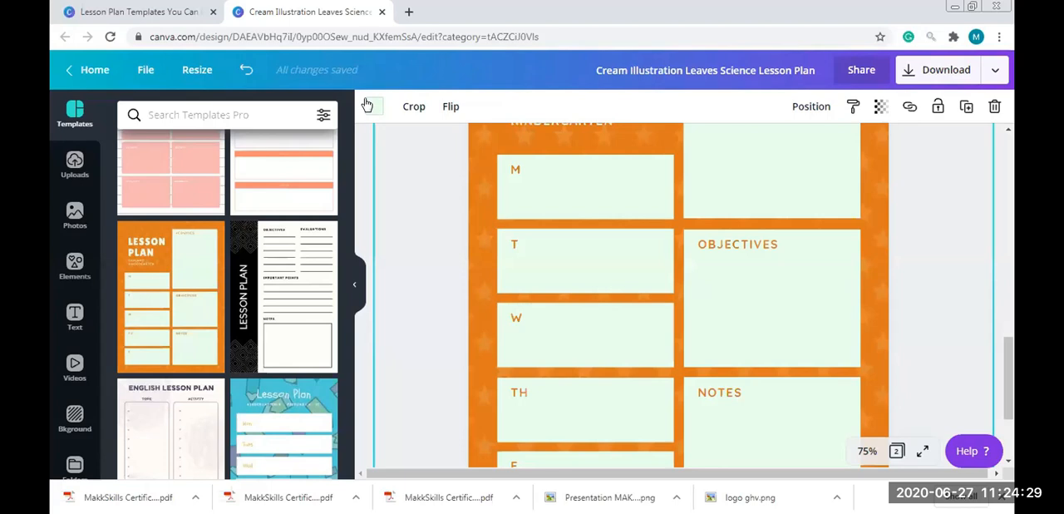
click(374, 108)
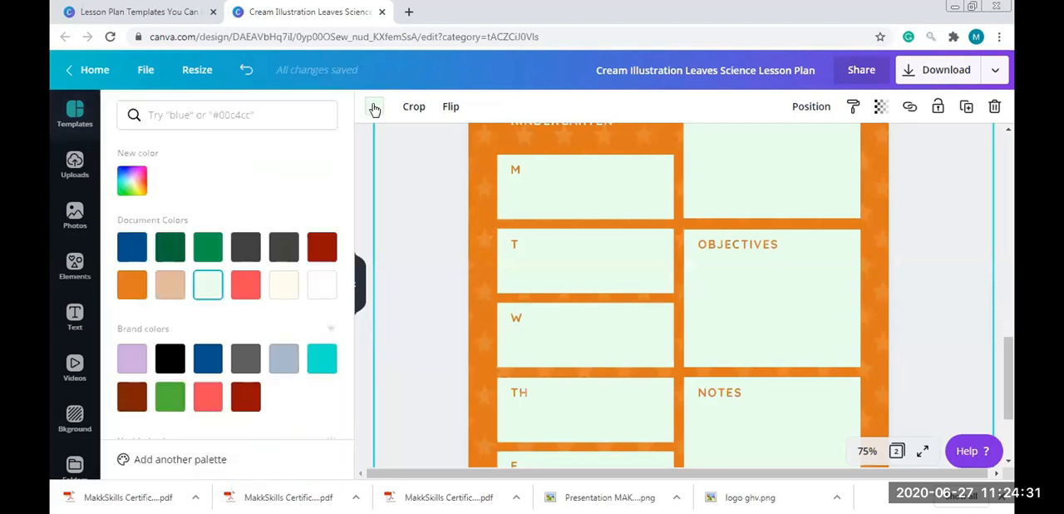
click(208, 399)
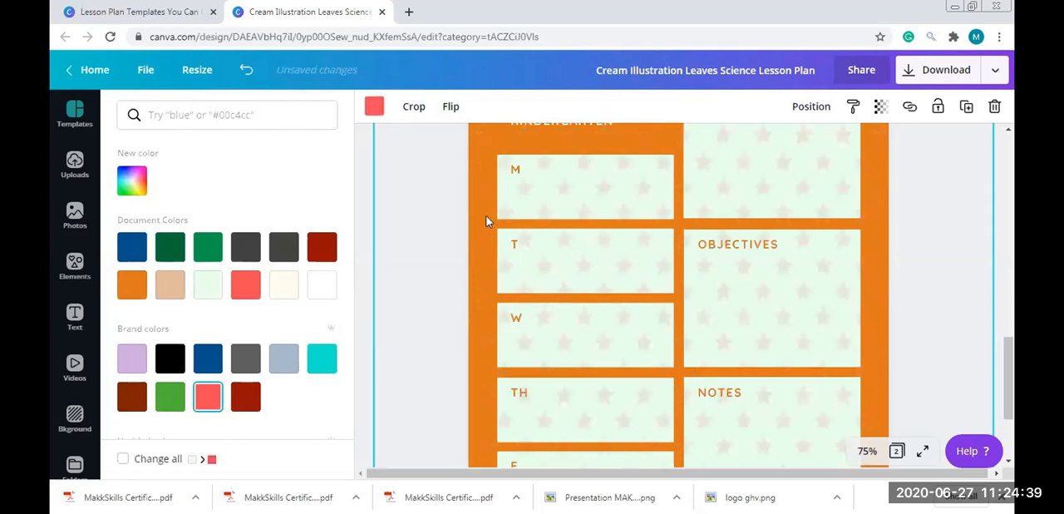
drag(973, 296, 587, 358)
click(789, 280)
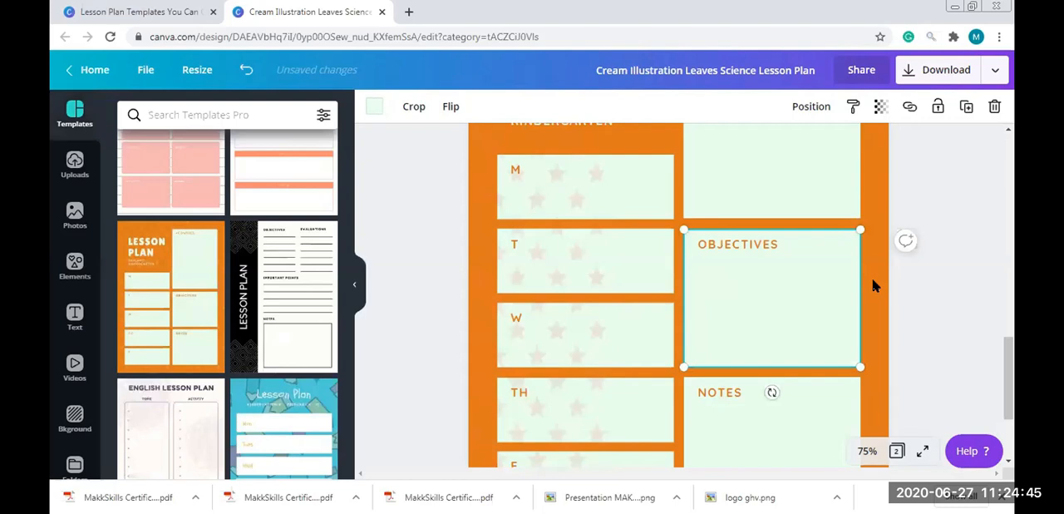
click(873, 271)
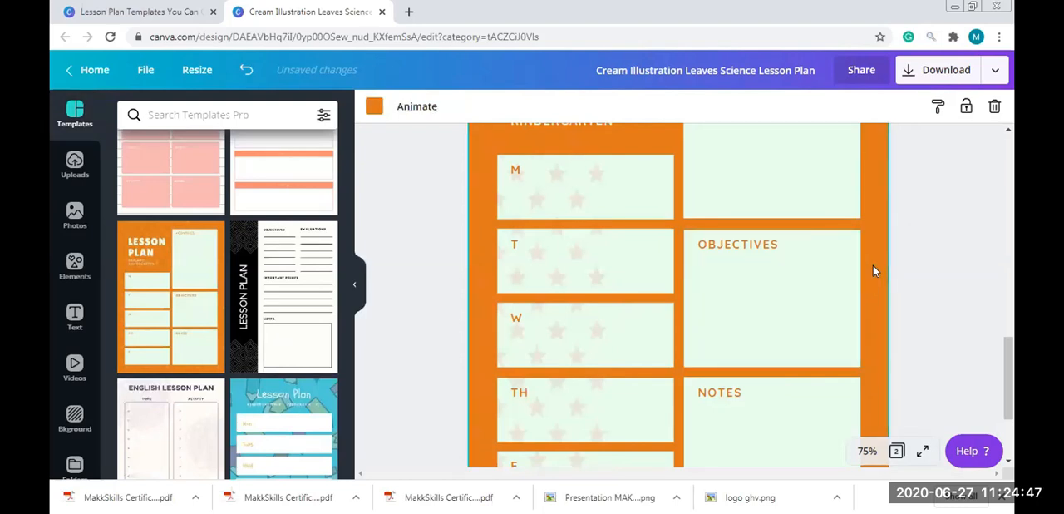
Undo the star pattern's shift and its coral red color
key(ctrl+z)
key(ctrl+z)
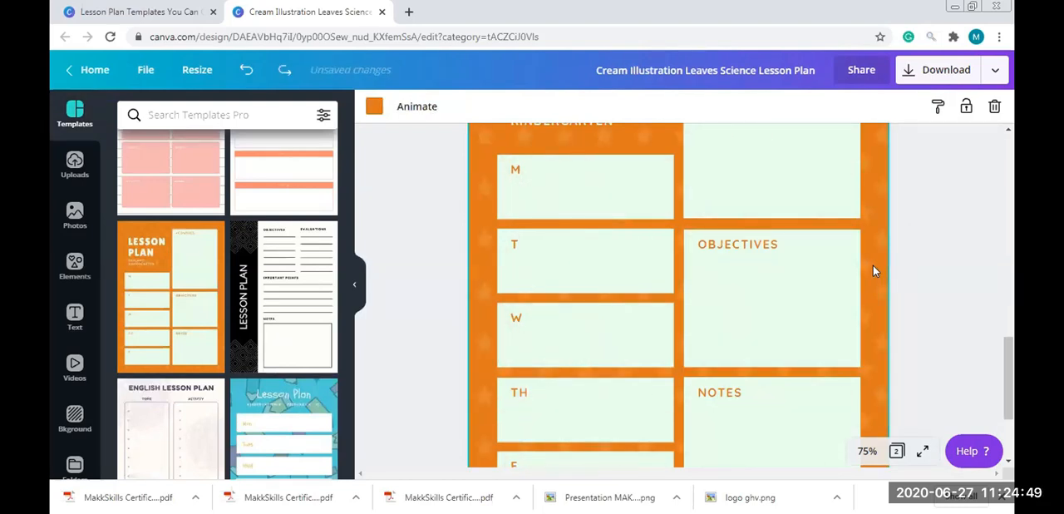
key(ctrl+z)
key(ctrl+y)
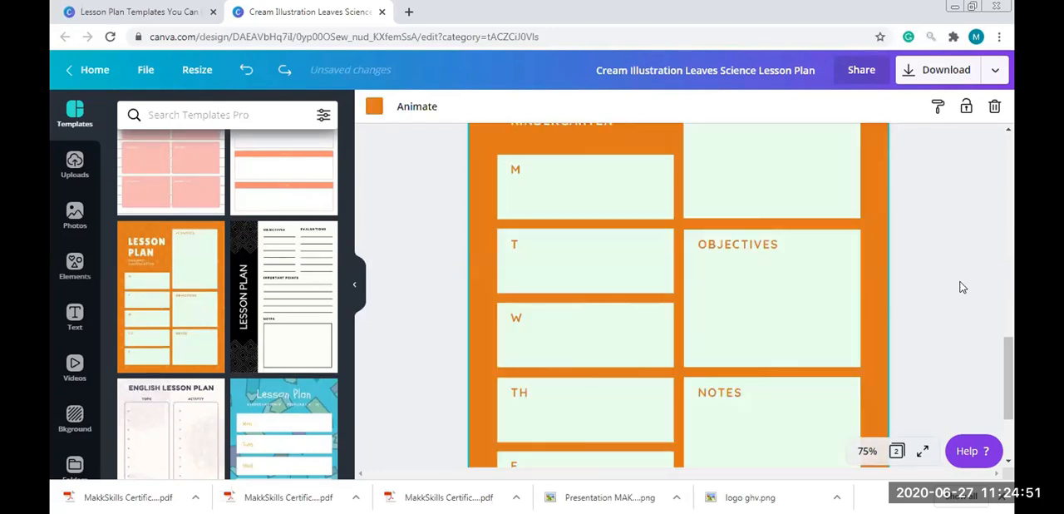
Try moving the star pattern leftward so it covers only the weekday column, and recolor it dark green
click(869, 307)
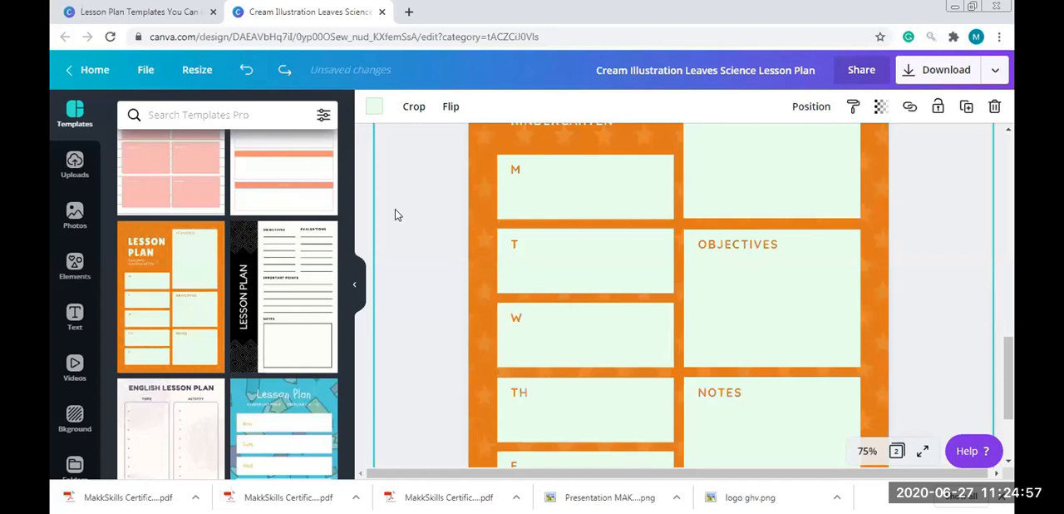
click(356, 284)
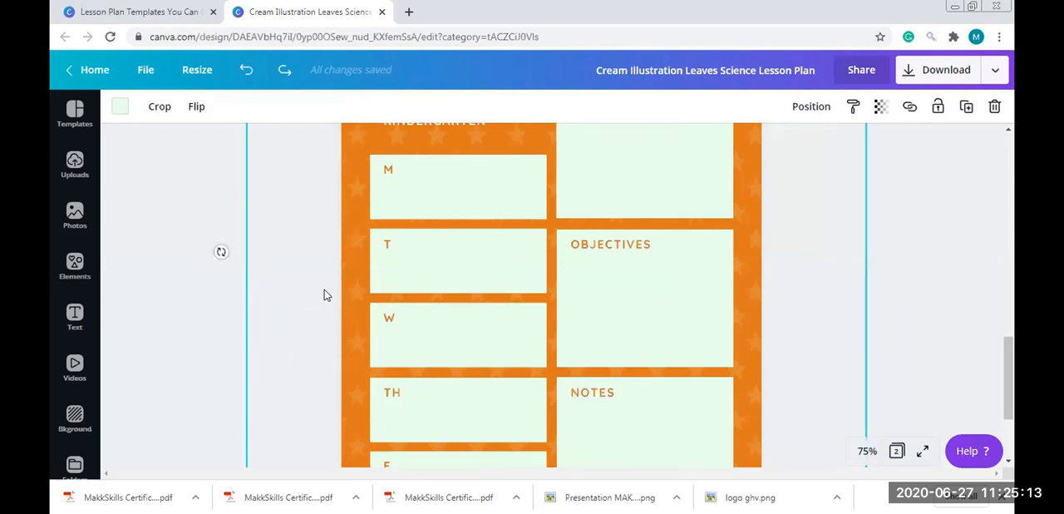
click(267, 312)
click(373, 293)
drag(309, 310, 195, 312)
drag(311, 324, 267, 324)
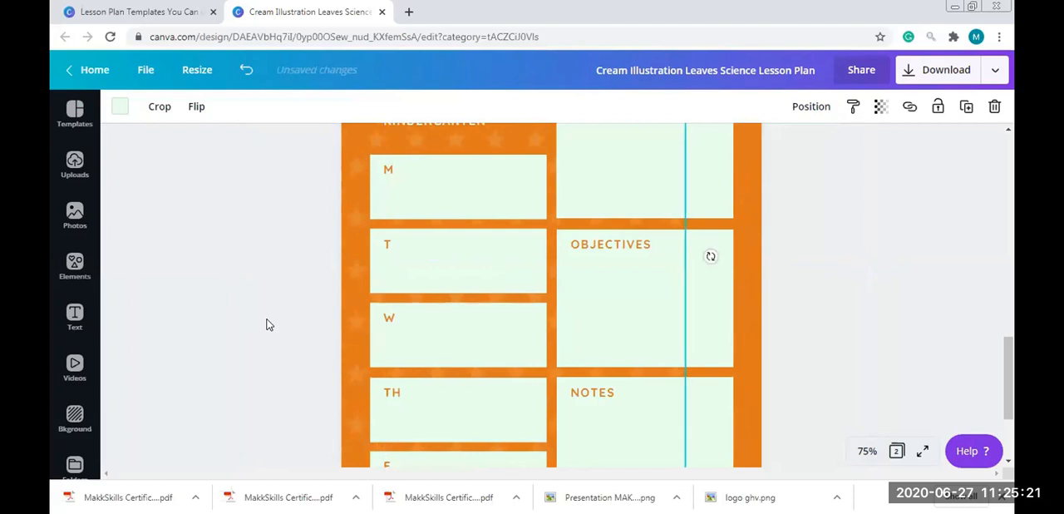
drag(342, 330, 277, 327)
drag(350, 306, 304, 304)
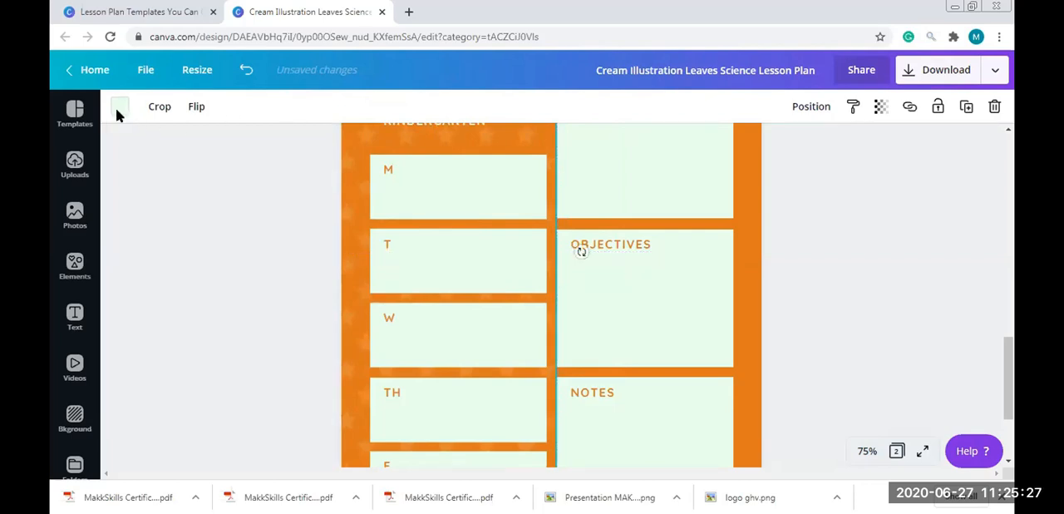
click(119, 107)
click(171, 247)
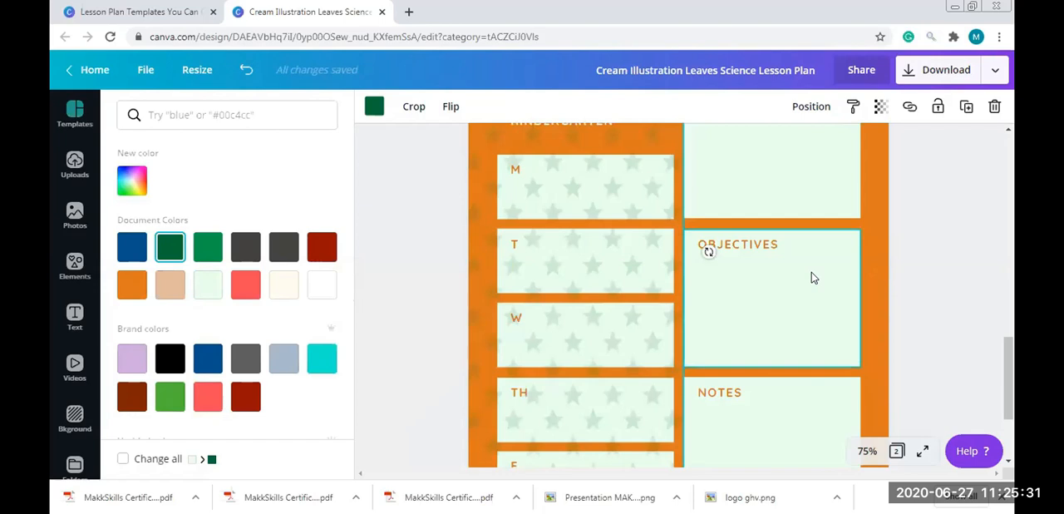
Undo the star pattern's dark green color and its moves
key(ctrl+z)
key(ctrl+z)
key(ctrl+z)
key(ctrl+z)
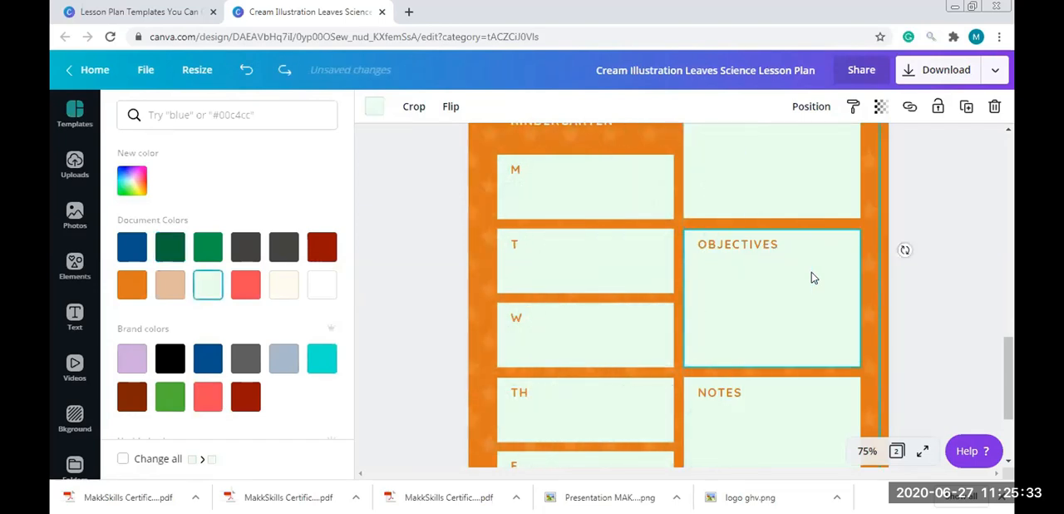
key(ctrl+z)
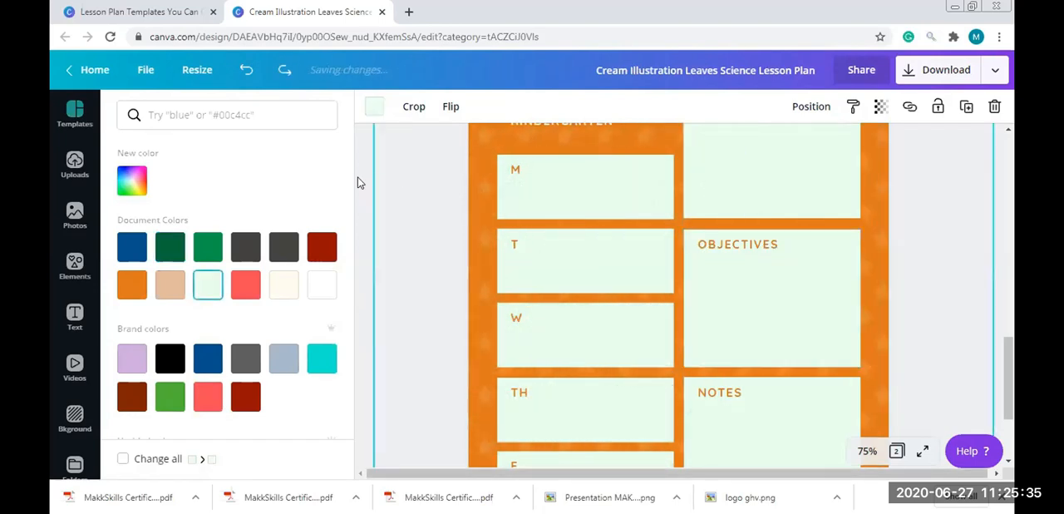
Recolor the star pattern dark blue and shift it left so it covers only part of the weekday column
click(557, 146)
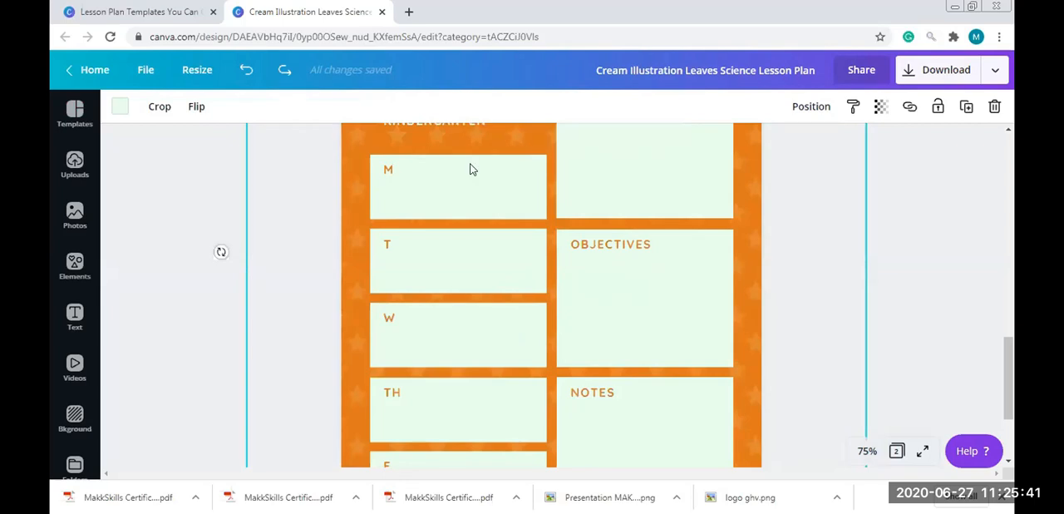
click(119, 108)
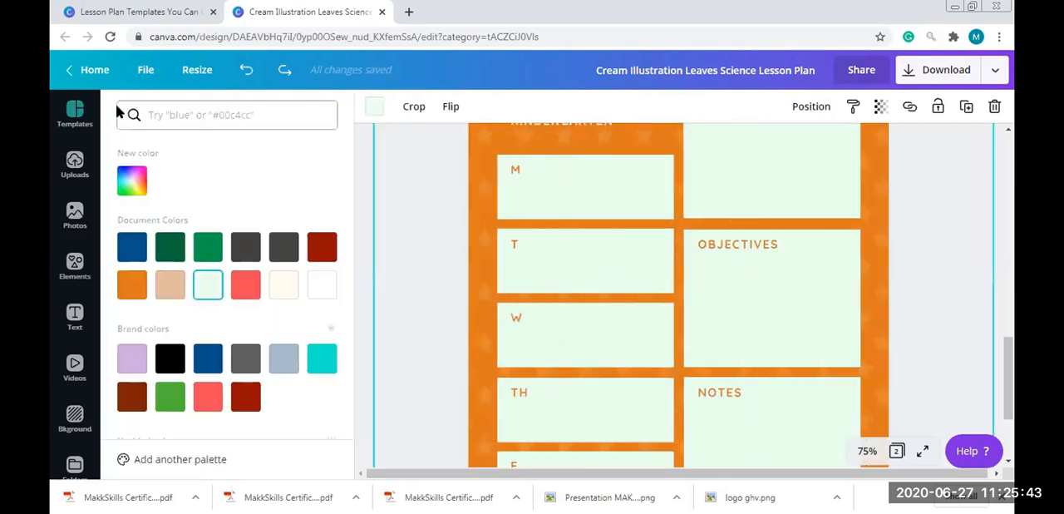
click(132, 247)
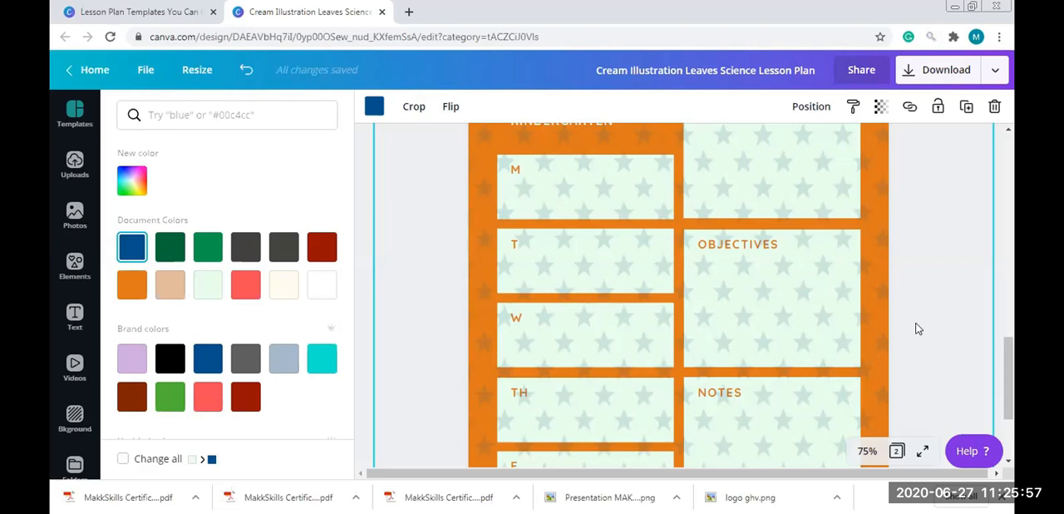
drag(791, 309, 483, 275)
click(681, 196)
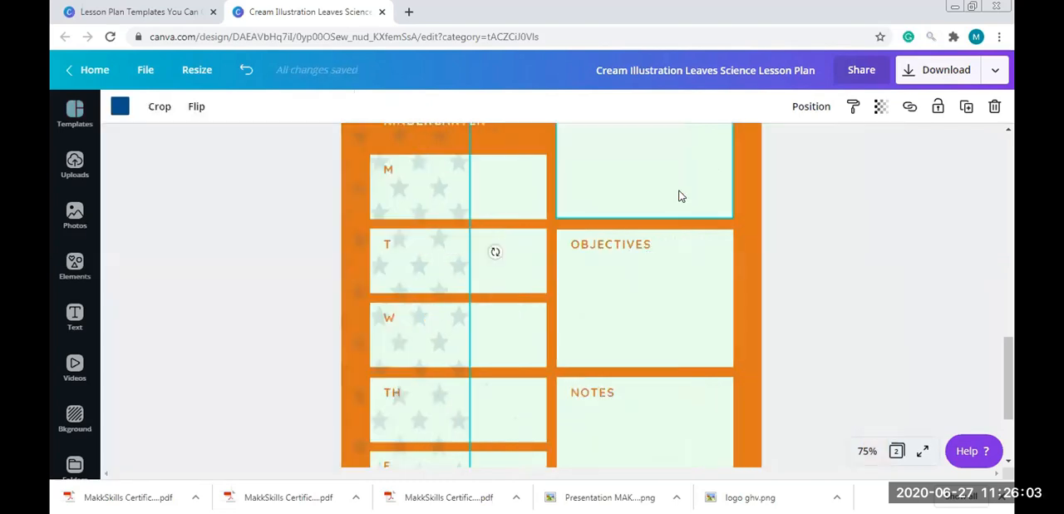
Set the second page's orange background to dark blue, then try coral red and undo it
click(739, 213)
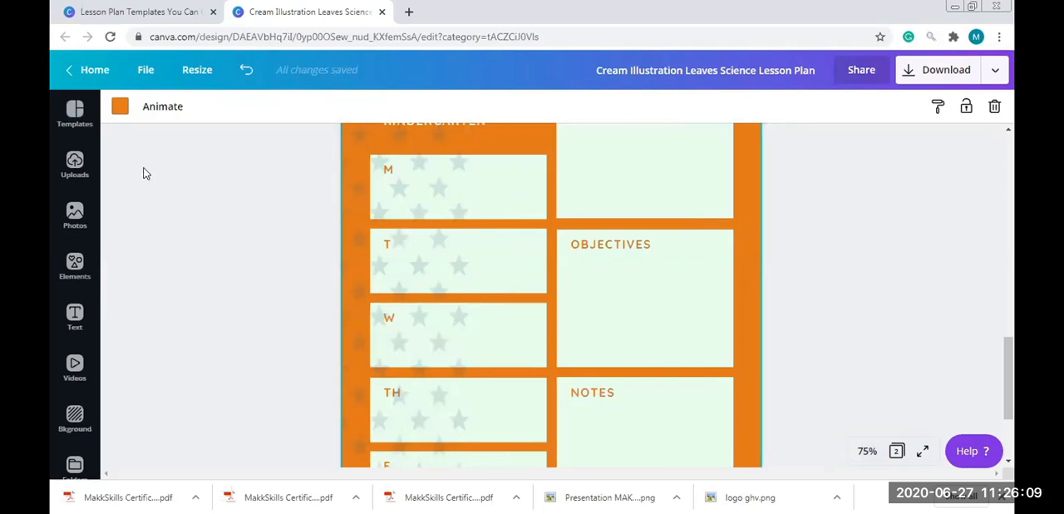
click(121, 107)
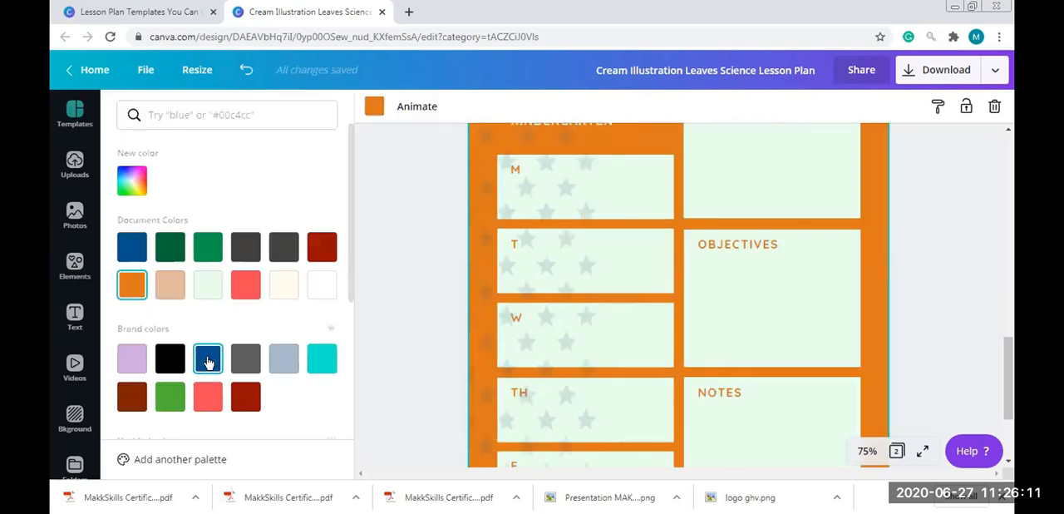
click(208, 358)
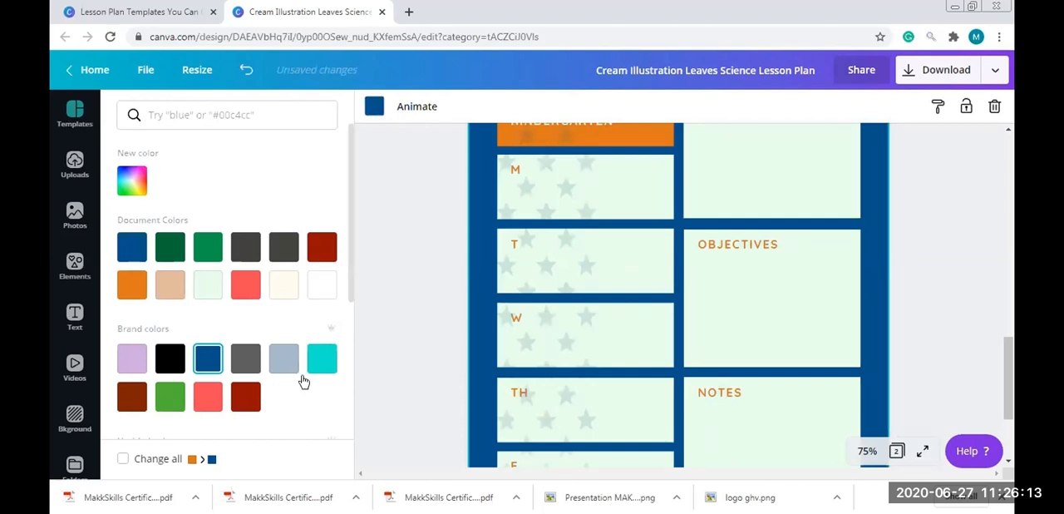
click(211, 408)
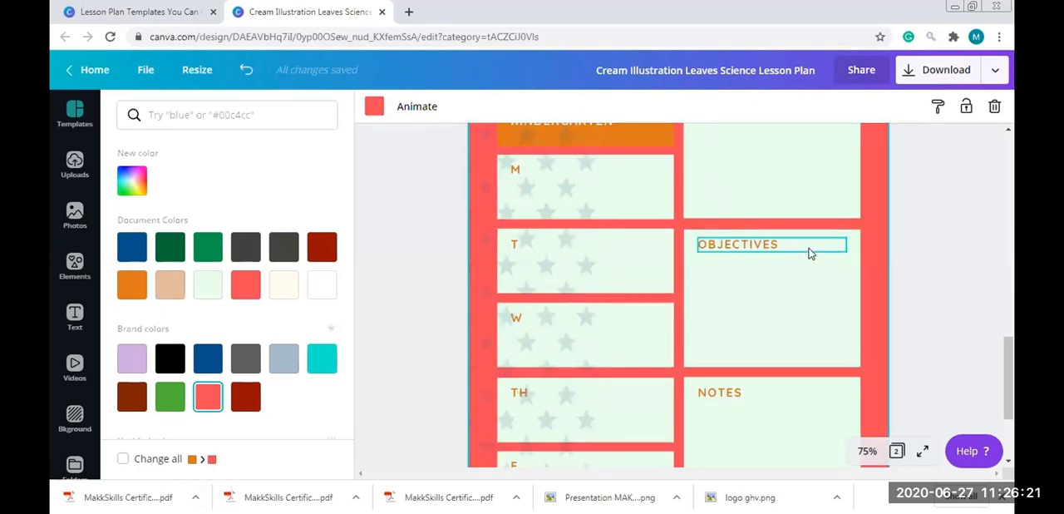
key(ctrl+z)
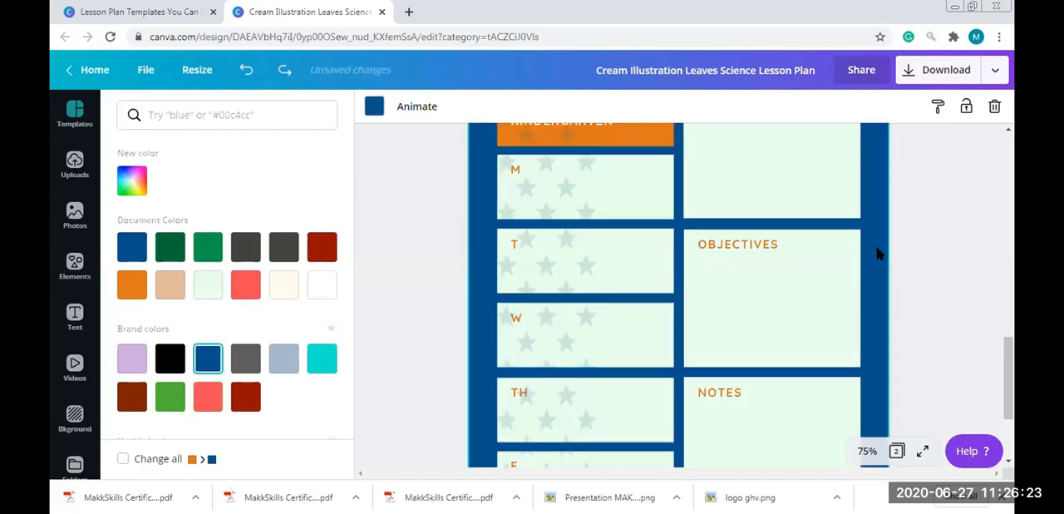
Recolor the page background turquoise and apply Change all to replace dark blue with turquoise across the design
click(373, 108)
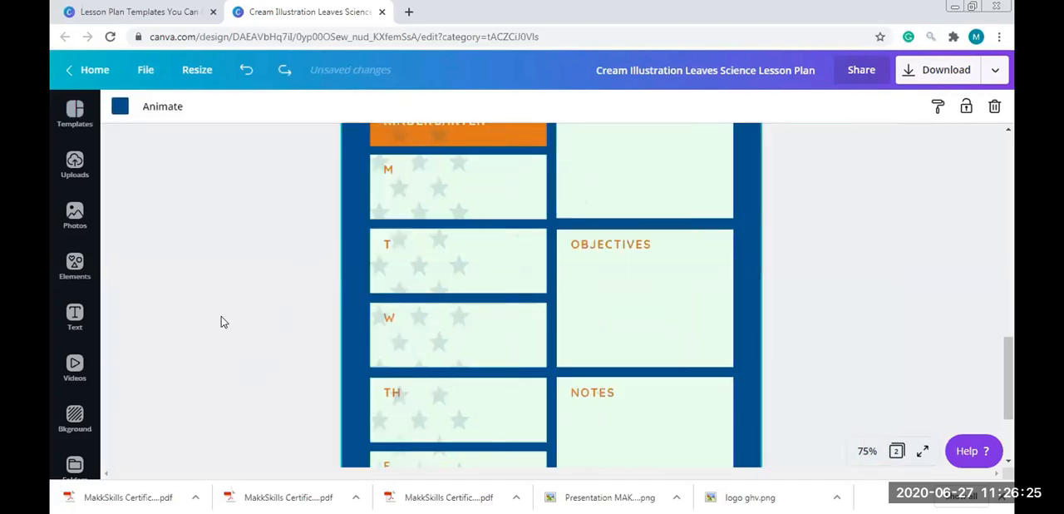
click(119, 106)
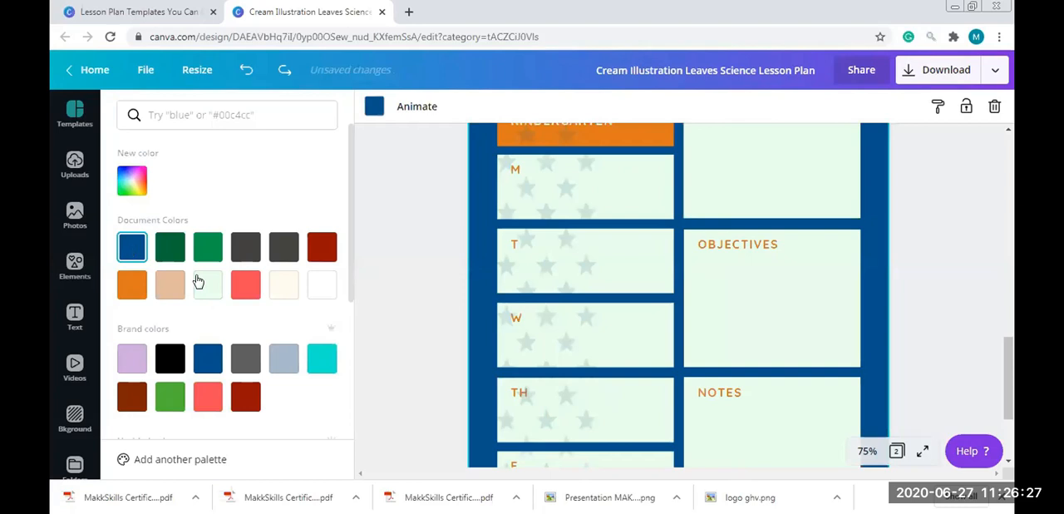
click(324, 357)
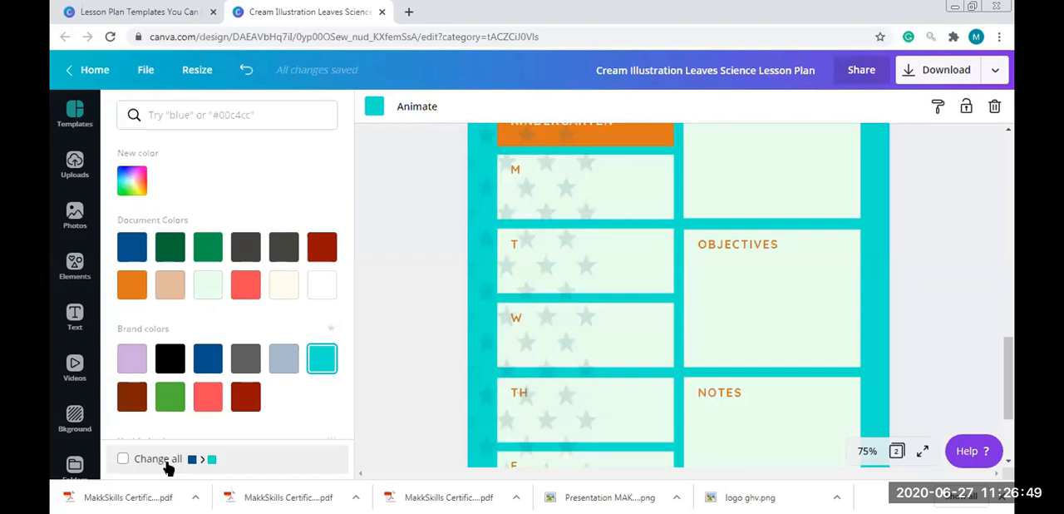
click(145, 465)
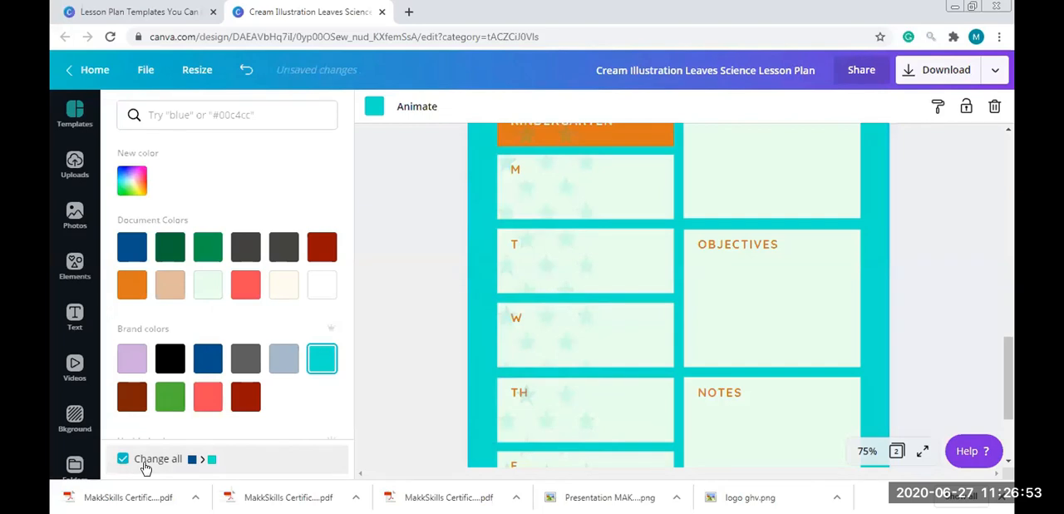
Move the turquoise star pattern so it spans the whole second page, and reopen the template list
drag(1005, 351, 1014, 311)
click(543, 251)
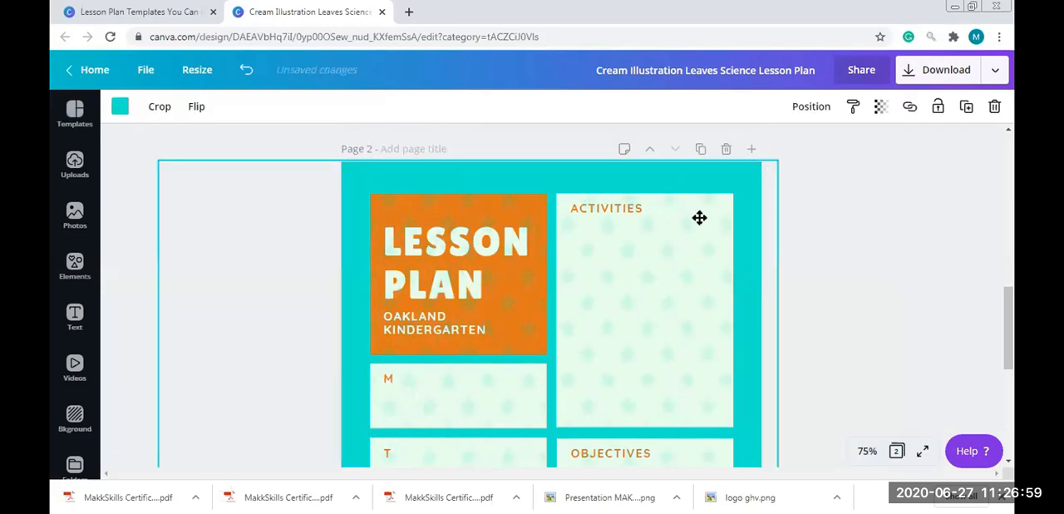
drag(1008, 361, 1013, 454)
click(190, 155)
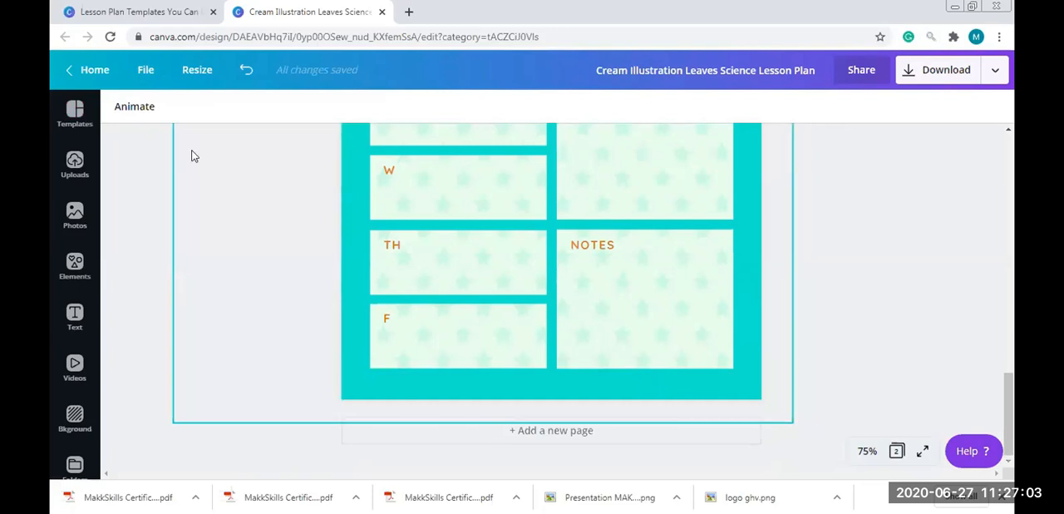
click(75, 110)
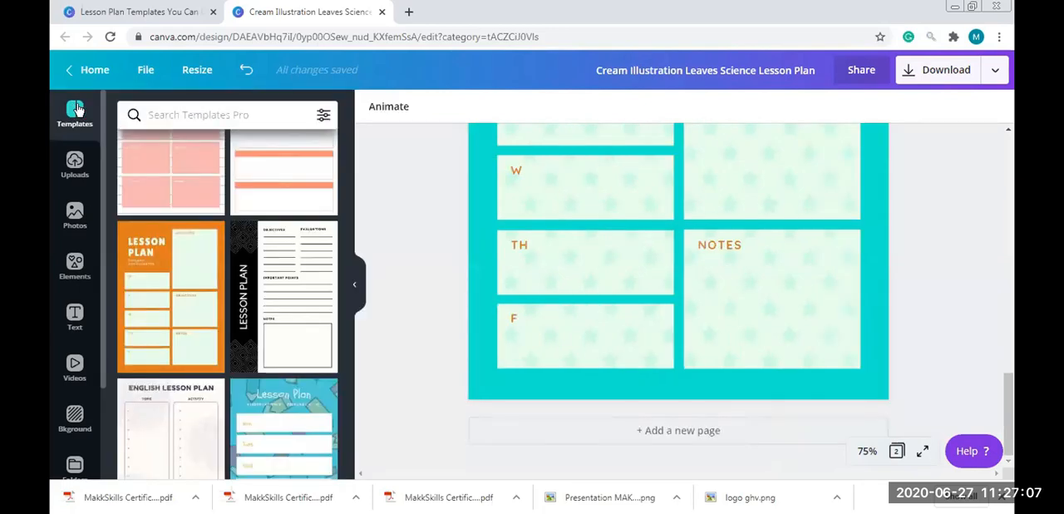
Place the Goldcrest High logo from the uploaded images on the turquoise lesson plan page, and delete it again
drag(347, 345, 347, 115)
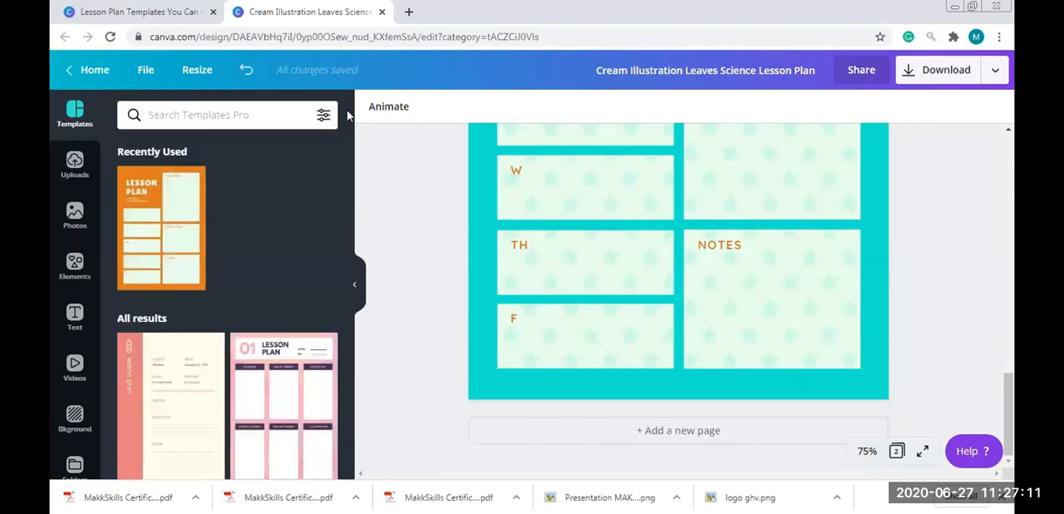
click(74, 169)
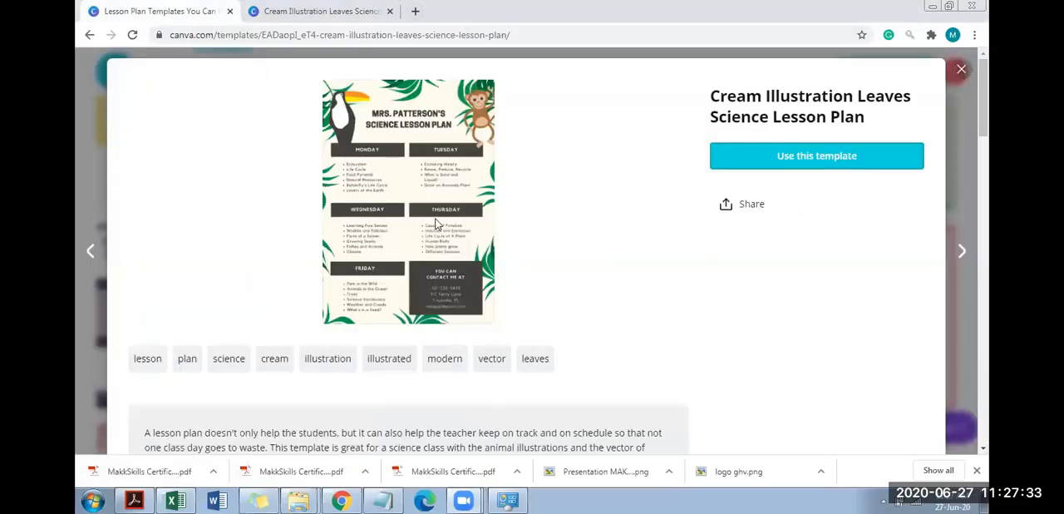
click(275, 10)
click(164, 216)
drag(663, 247, 667, 284)
key(Delete)
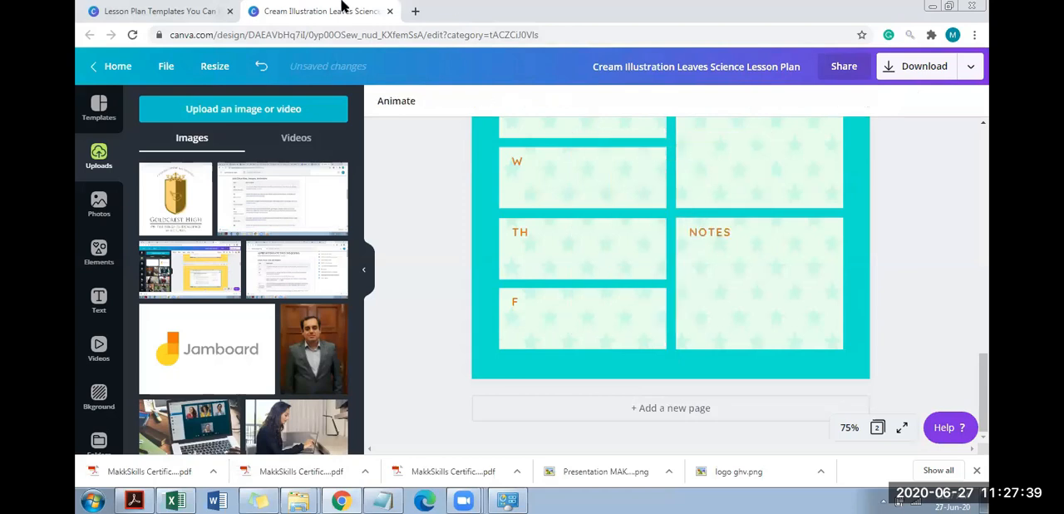
Return to the Canva home page and open the Presentation MAKKSKILLS design from the recent designs
click(98, 10)
drag(982, 241, 983, 179)
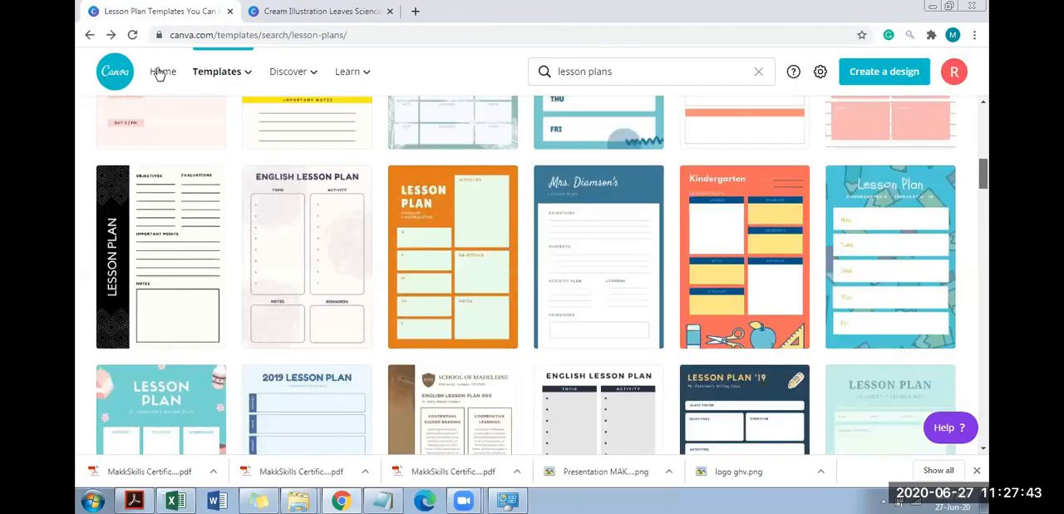
scroll(160, 74, up, 5)
click(161, 73)
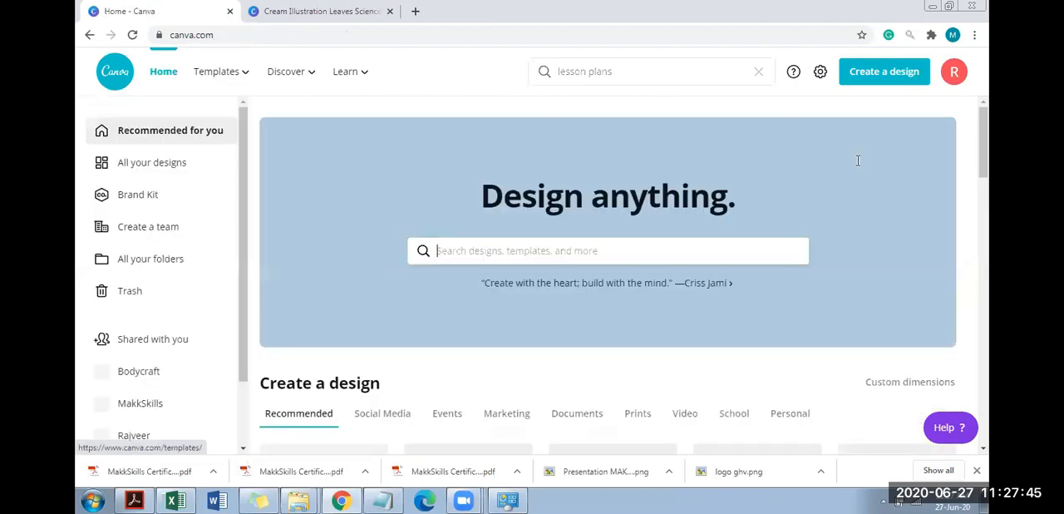
drag(986, 147, 990, 228)
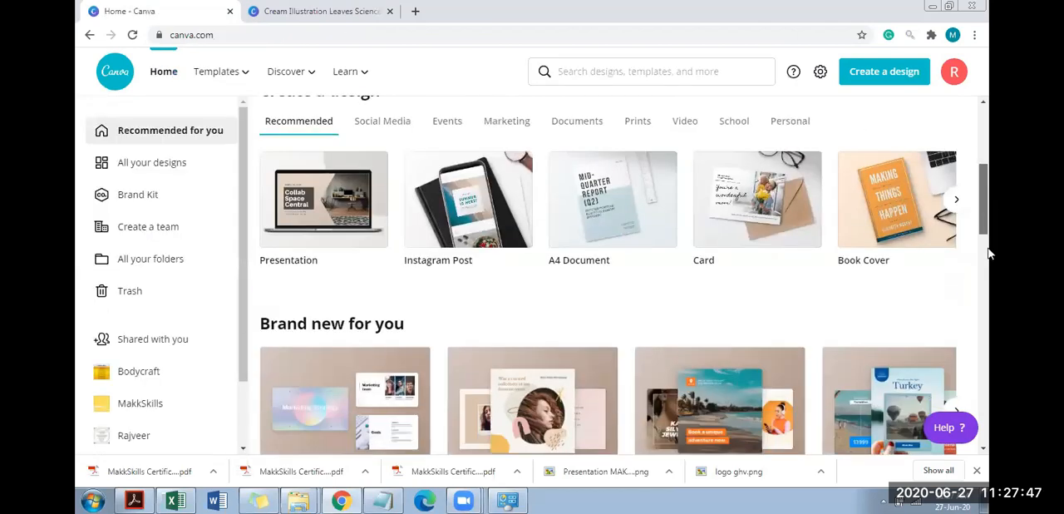
scroll(989, 266, down, 4)
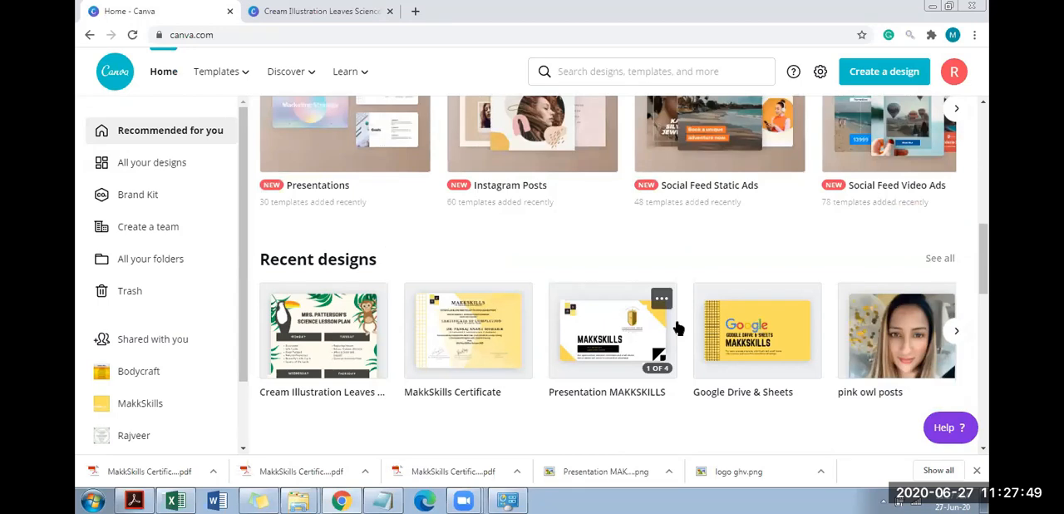
click(614, 338)
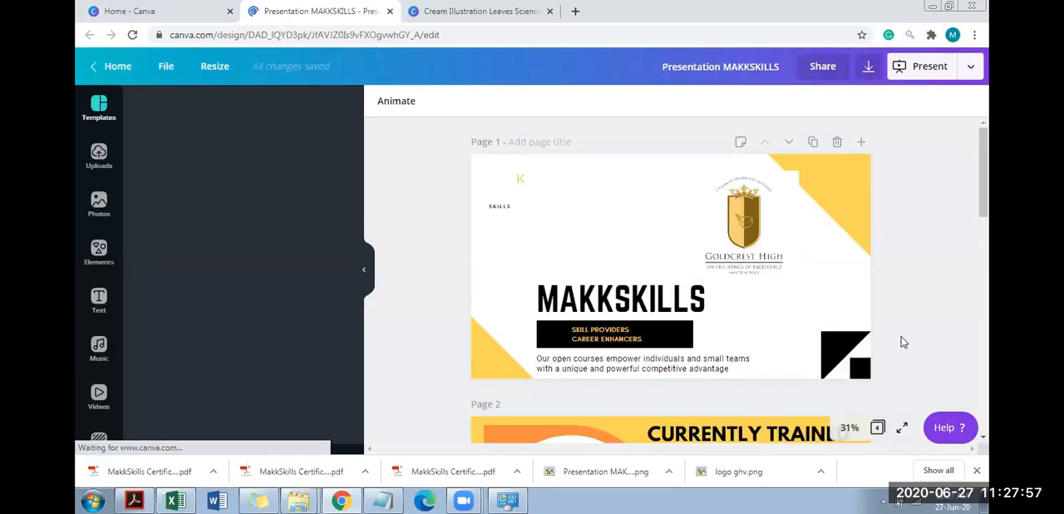
Delete the Goldcrest High logo from page 1 and move logo ghv.png from the uploaded images to the trash
click(736, 218)
key(Delete)
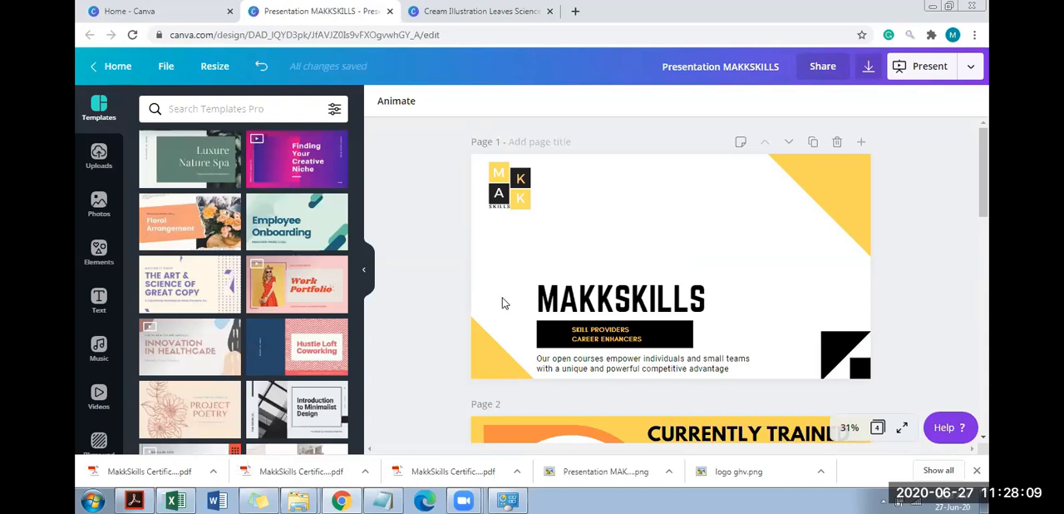
scroll(200, 152, down, 1)
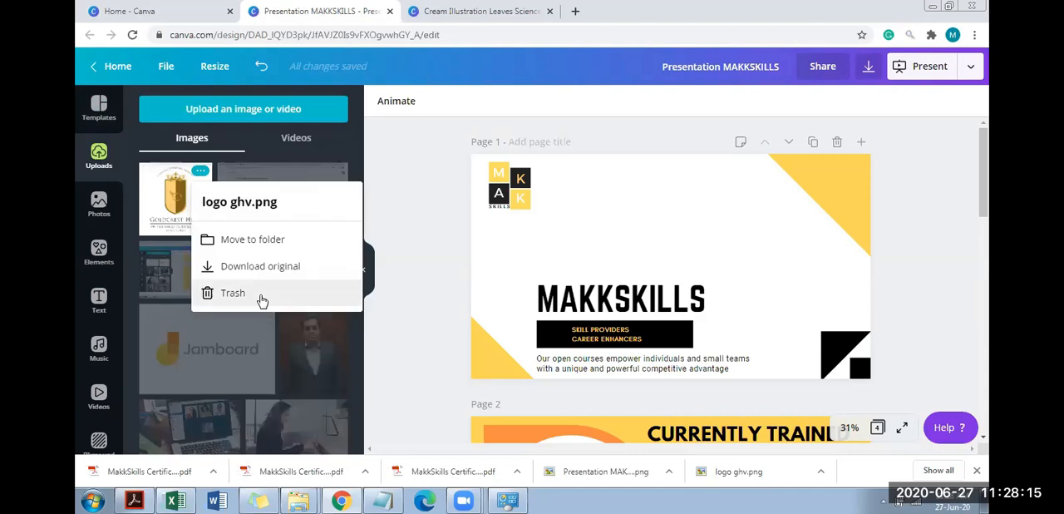
click(261, 297)
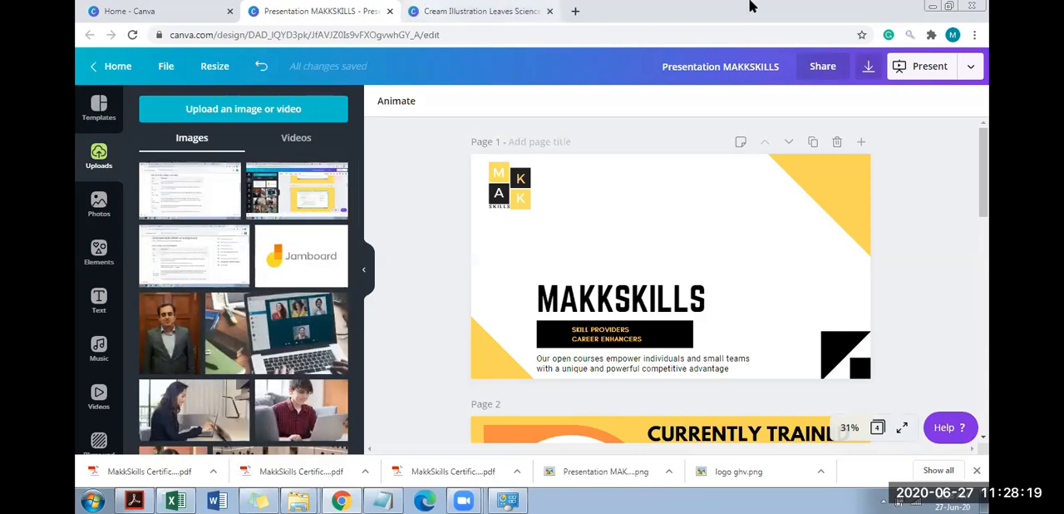
Open Google in a new browser tab and search for images of "gold crest vashi logo"
click(577, 12)
text(google)
key(Return)
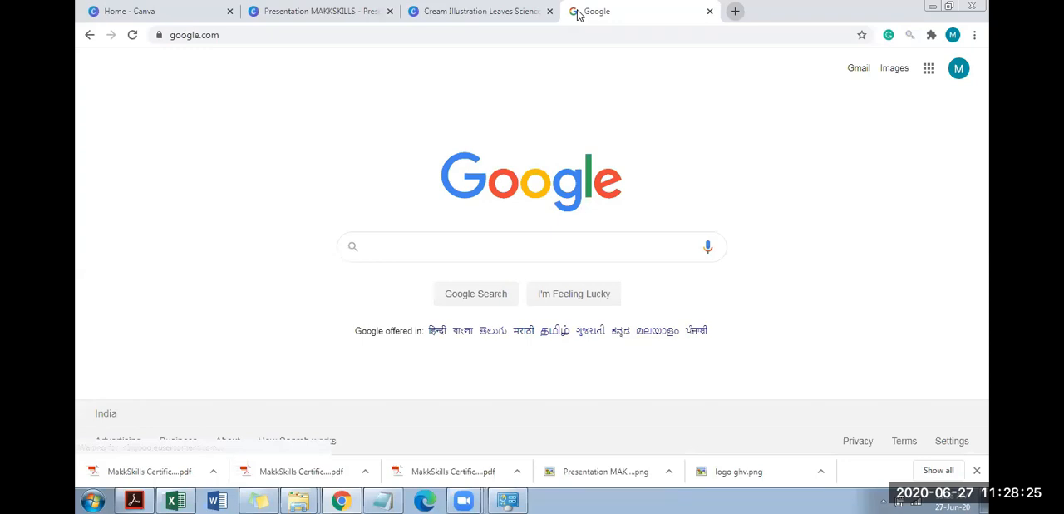
text(gold crest )
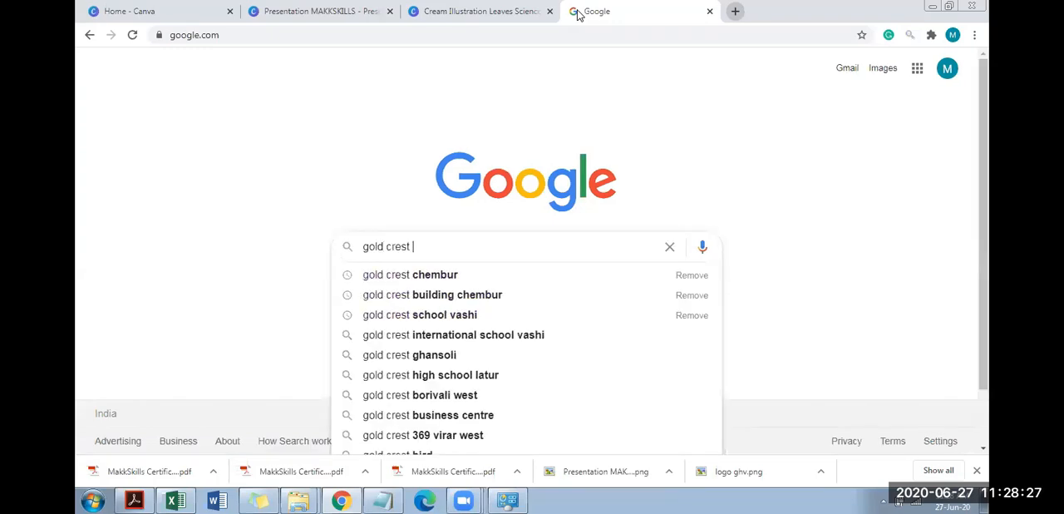
text(vashi logo)
key(Return)
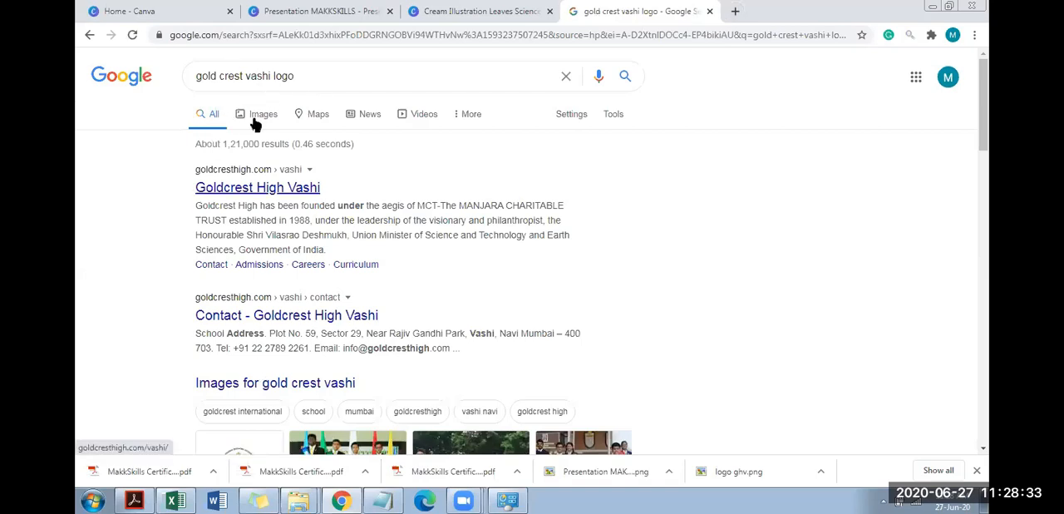
click(266, 120)
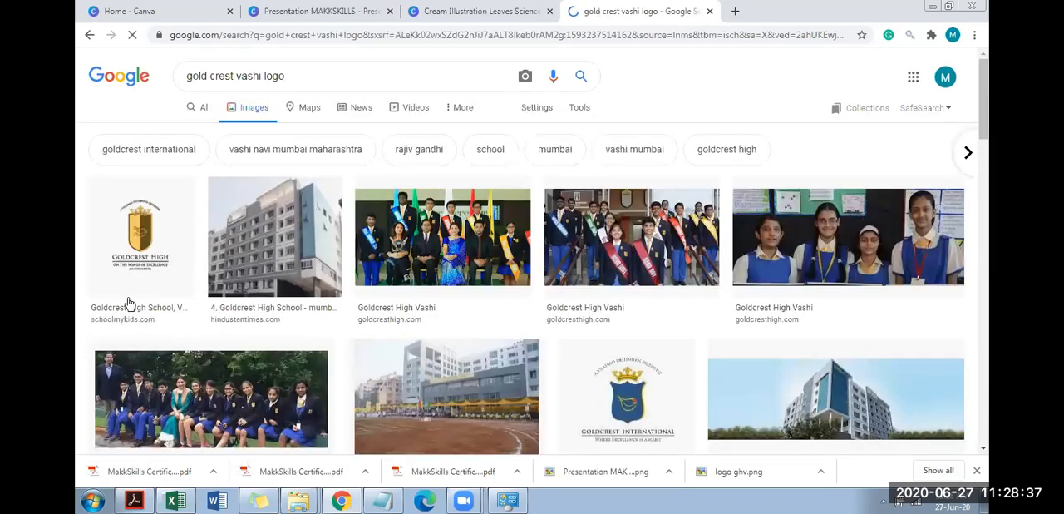
Save the Goldcrest High logo image to the Desktop as Goldcrest-High-Latur in PNG format, and close the Google search
click(141, 228)
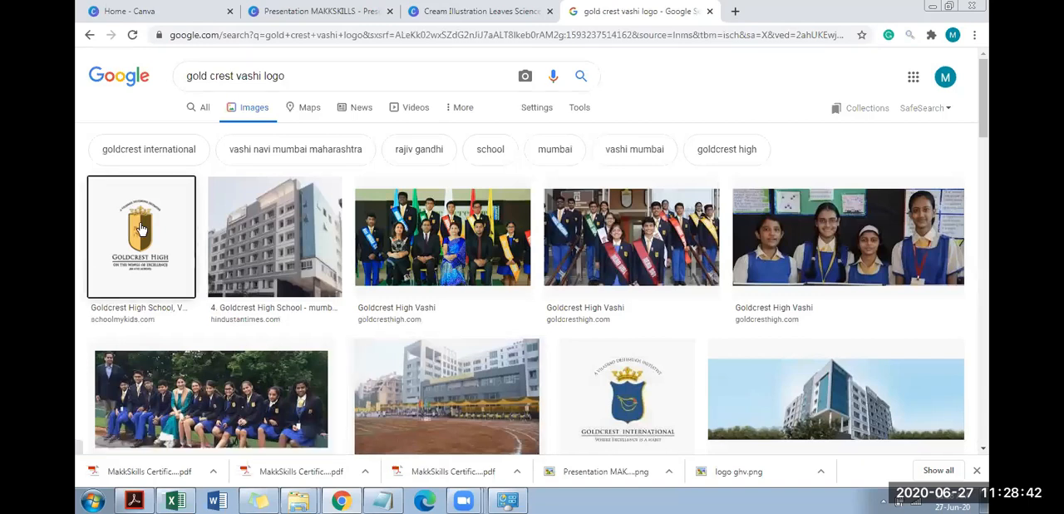
right_click(745, 134)
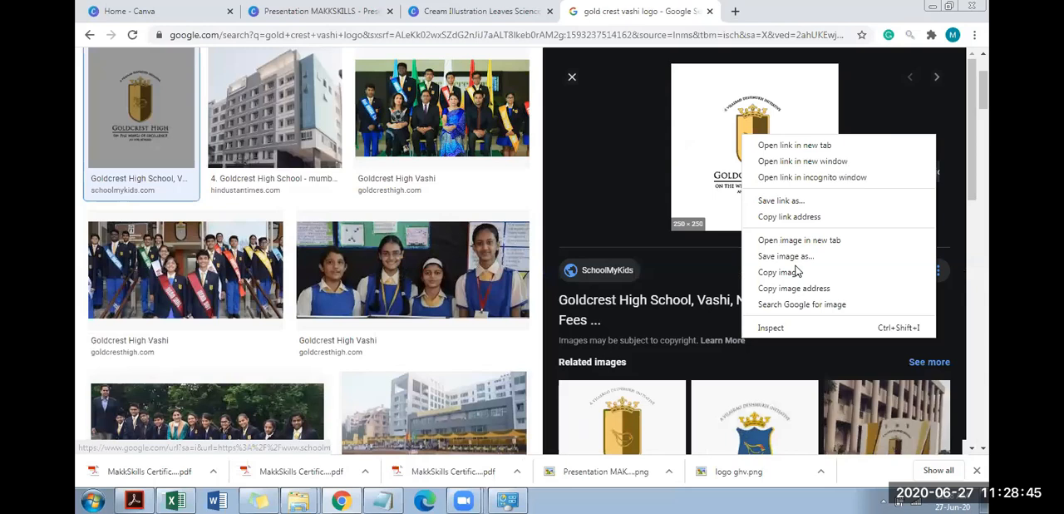
click(797, 262)
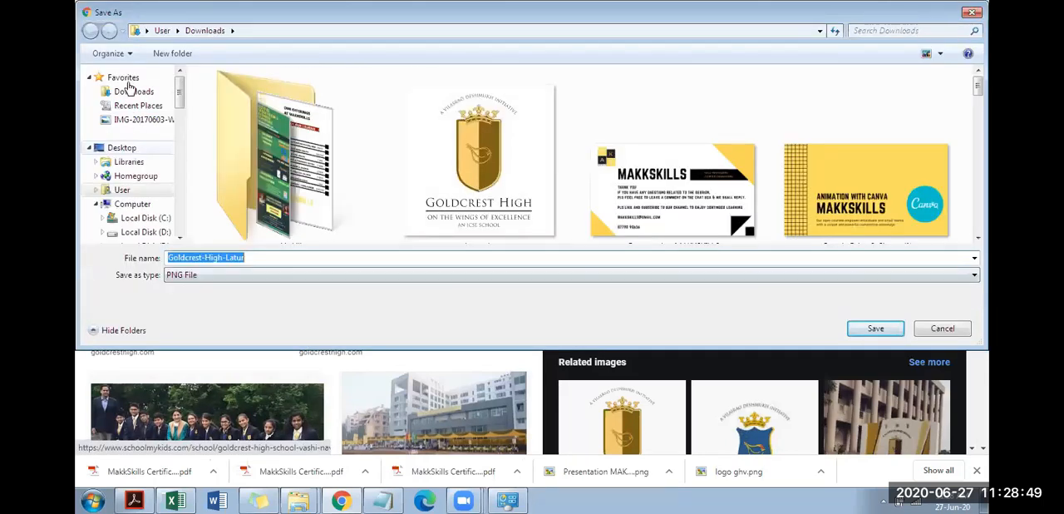
click(129, 151)
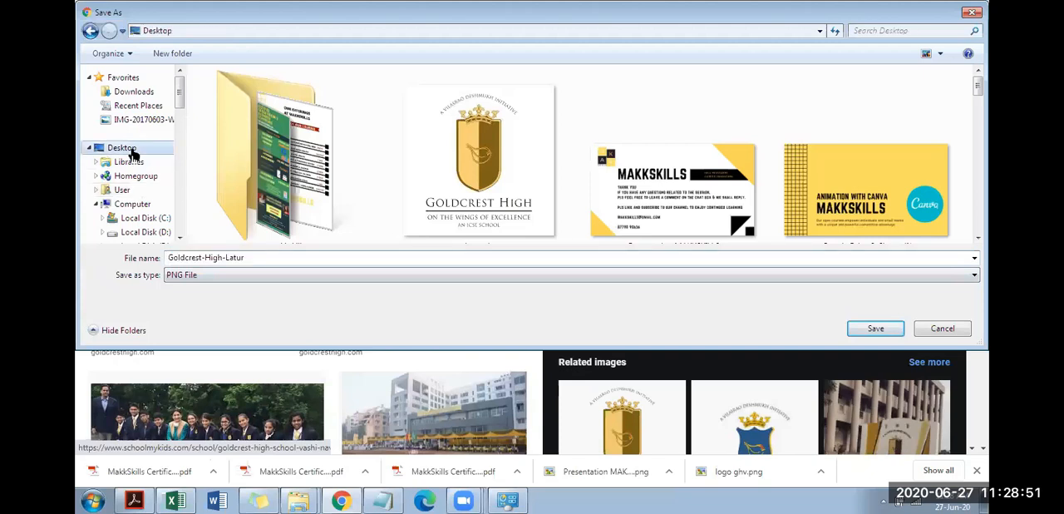
click(876, 329)
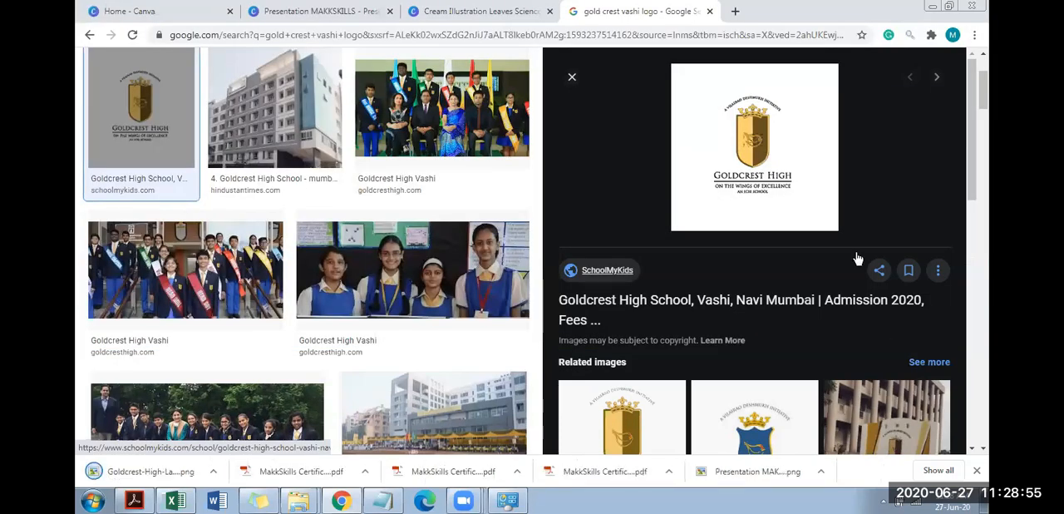
click(708, 11)
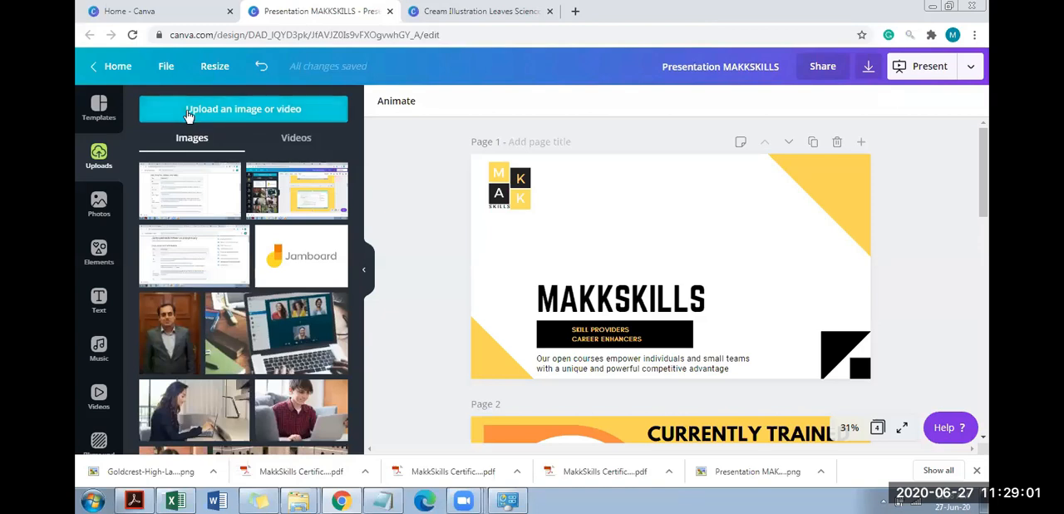
Start uploading an image to the presentation and browse the Desktop folder for the Goldcrest-High-Latur logo
click(188, 114)
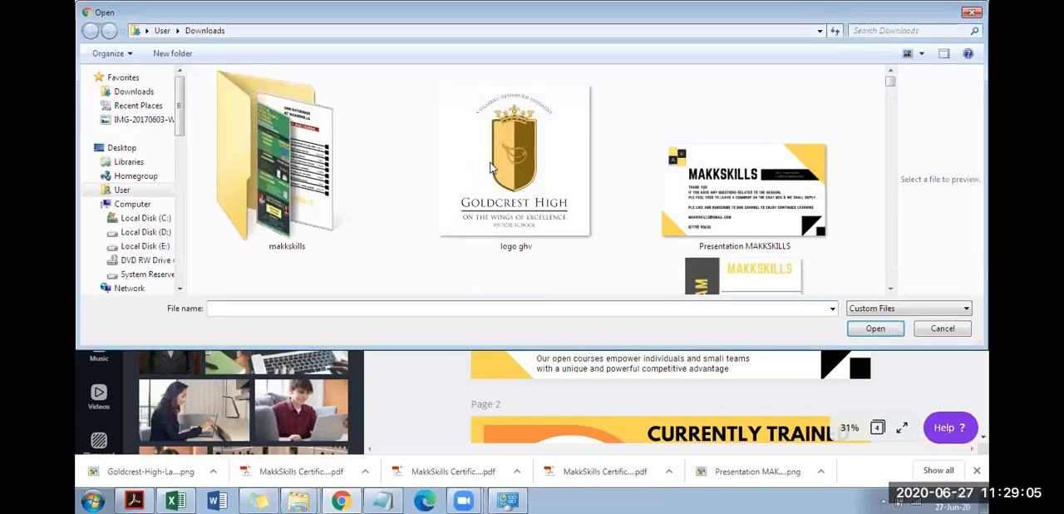
click(492, 168)
click(129, 151)
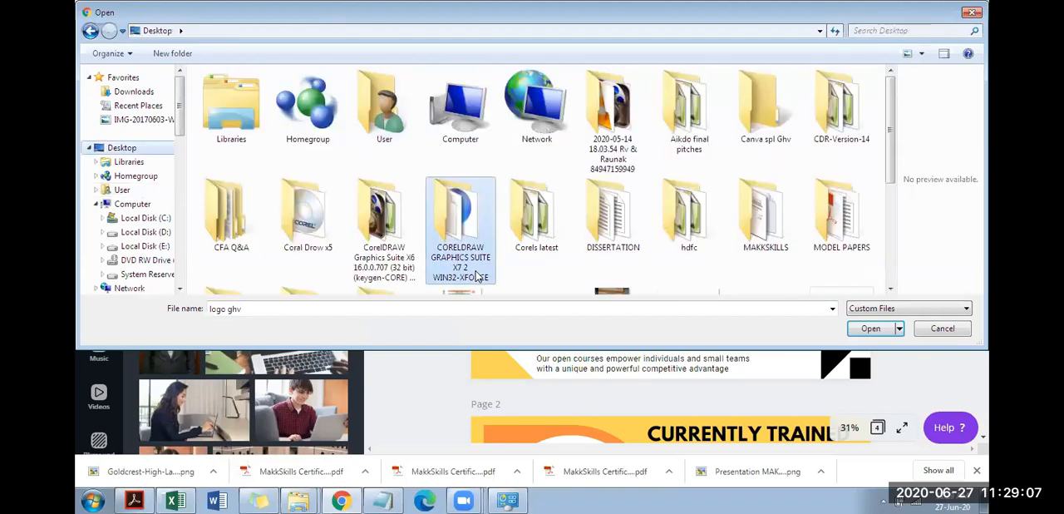
scroll(478, 277, down, 3)
click(478, 276)
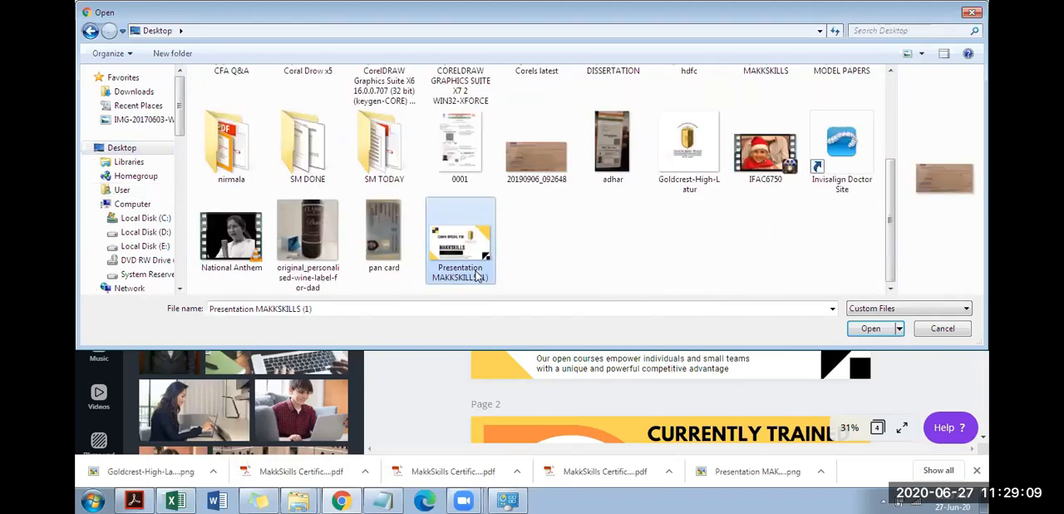
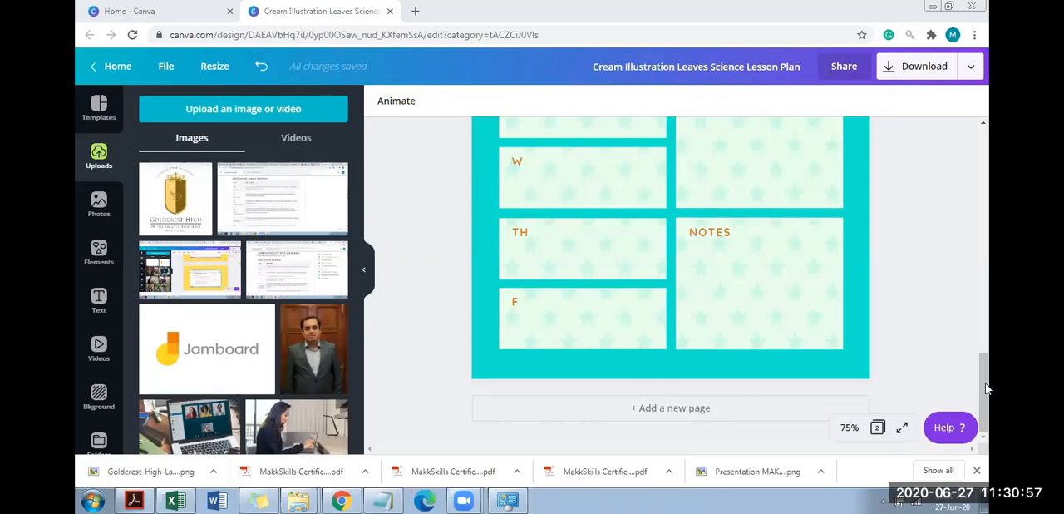
Close the Cream Illustration Leaves Science Lesson Plan design and return to the Canva home page
drag(985, 391, 984, 306)
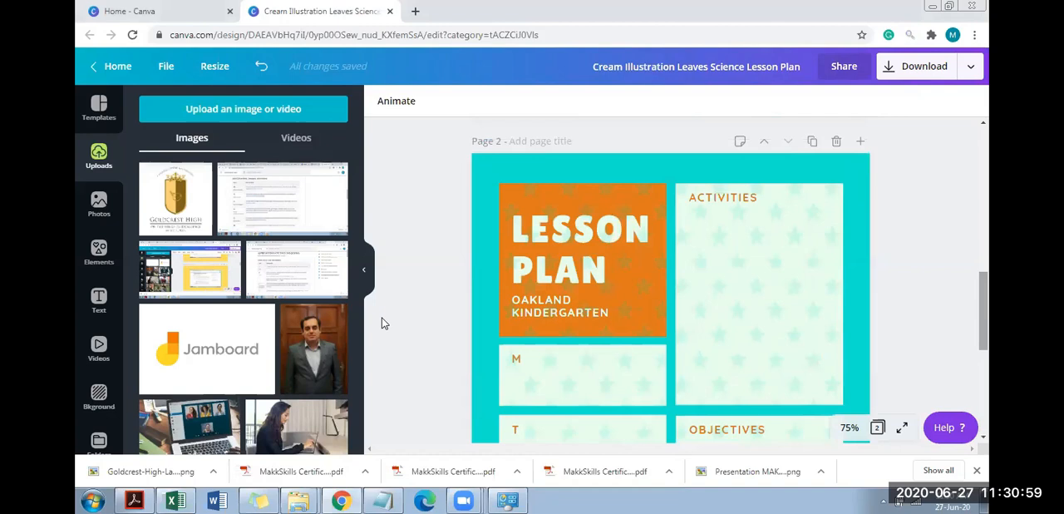
click(184, 6)
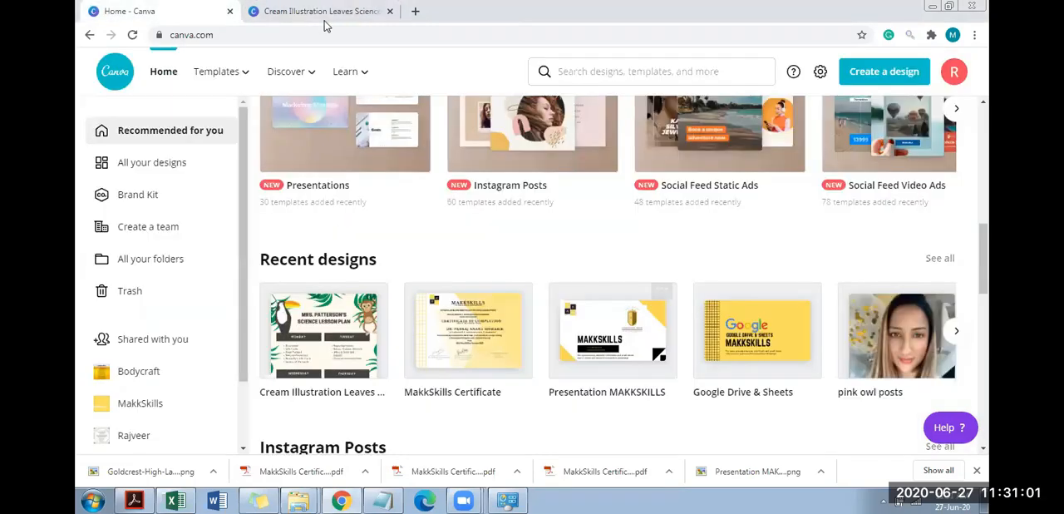
click(397, 12)
click(389, 10)
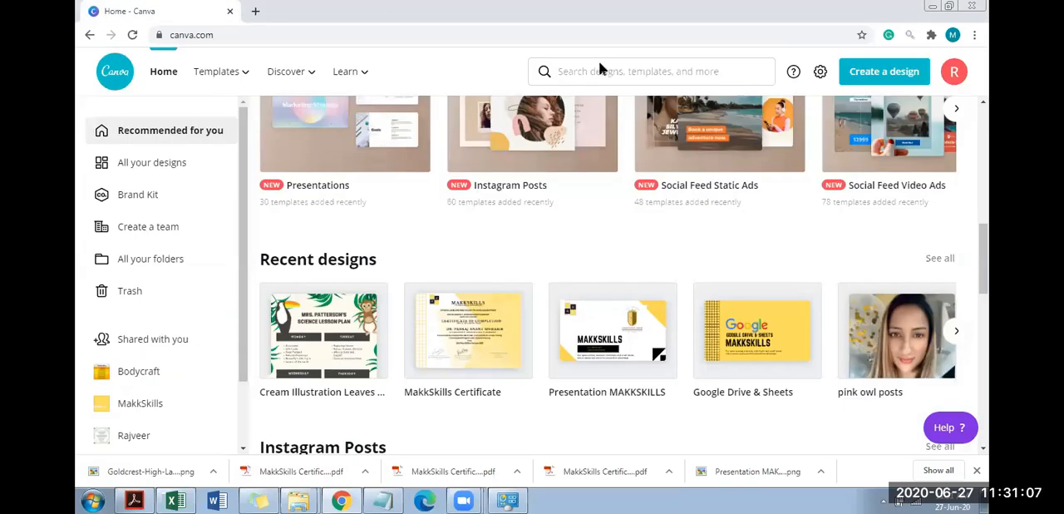
Browse the education worksheet templates and start a design from the Peach Cat & Dog Illustrative Math Game Worksheet template
mouse_move(233, 73)
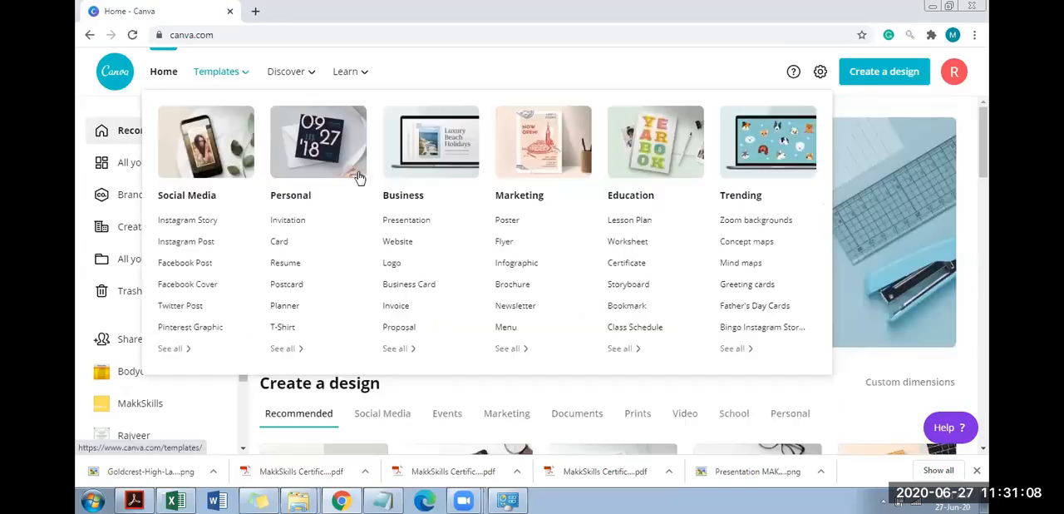
click(635, 249)
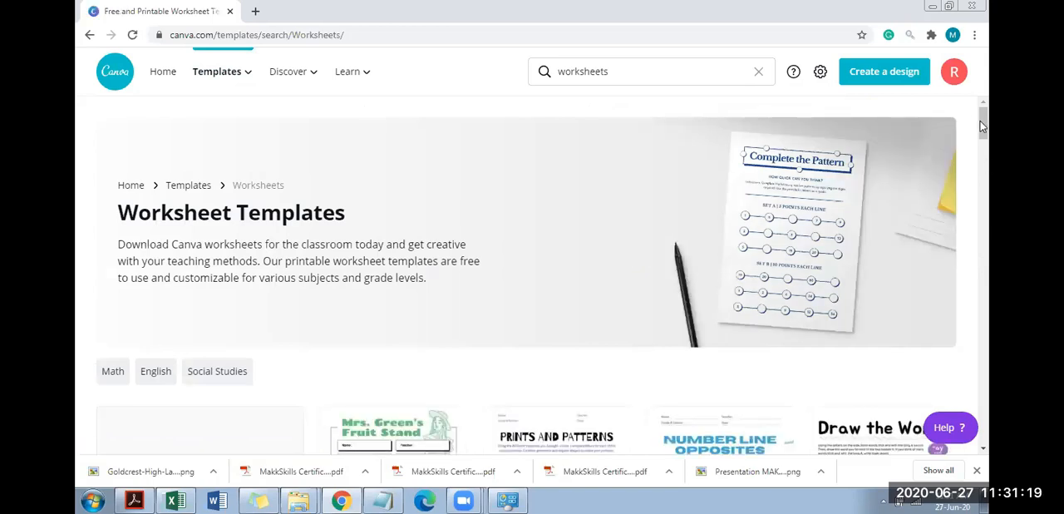
drag(982, 126, 989, 198)
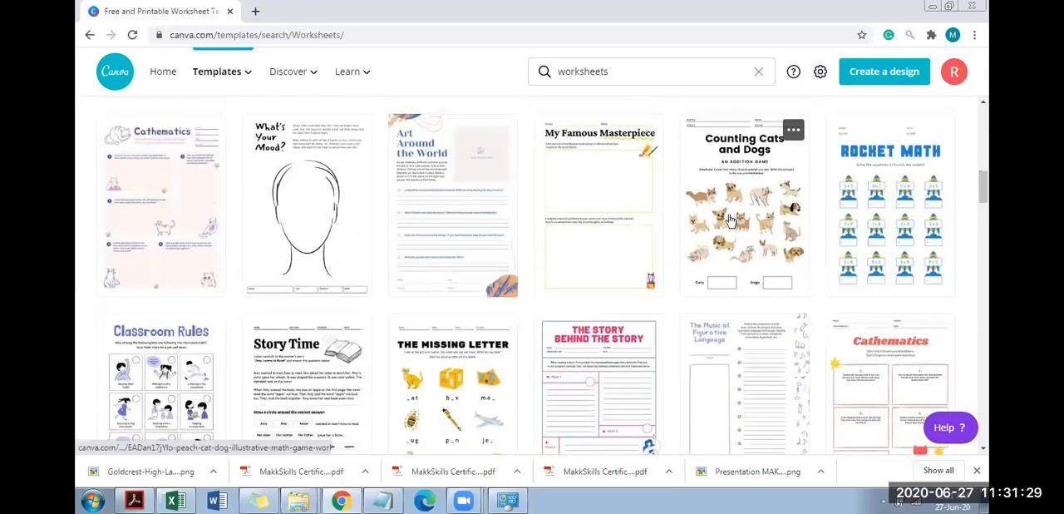
click(730, 220)
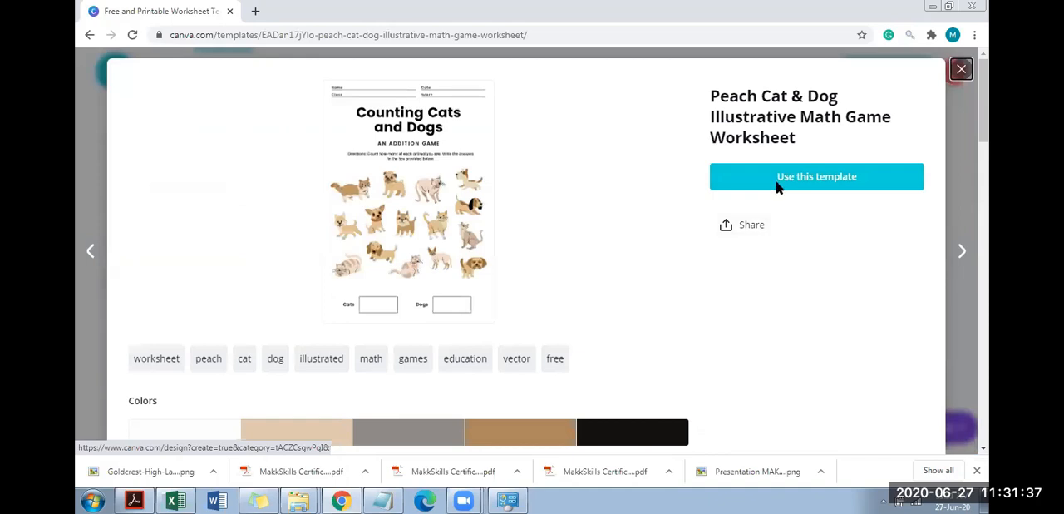
click(779, 186)
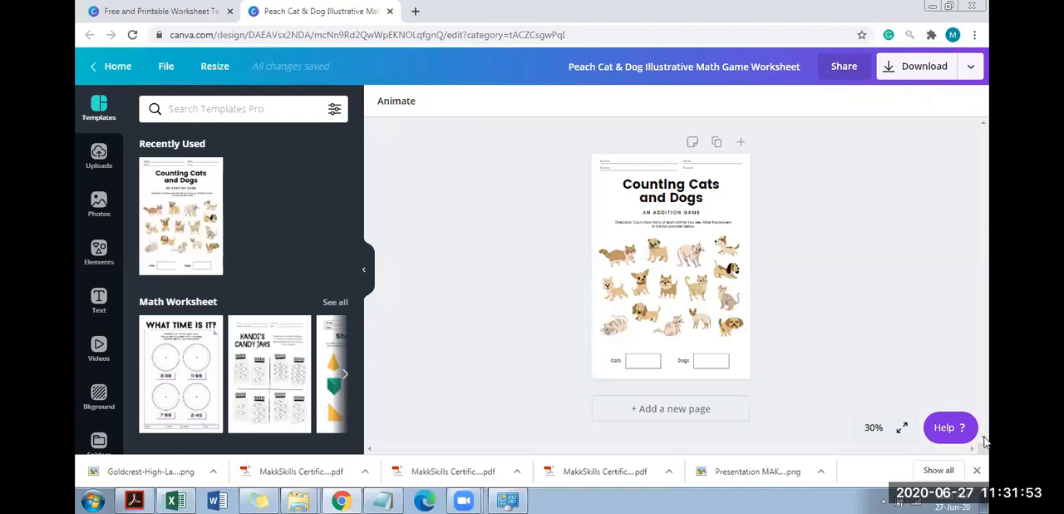
View the worksheet at 100% and examine it from the header fields to the Cats and Dogs answer boxes
click(873, 427)
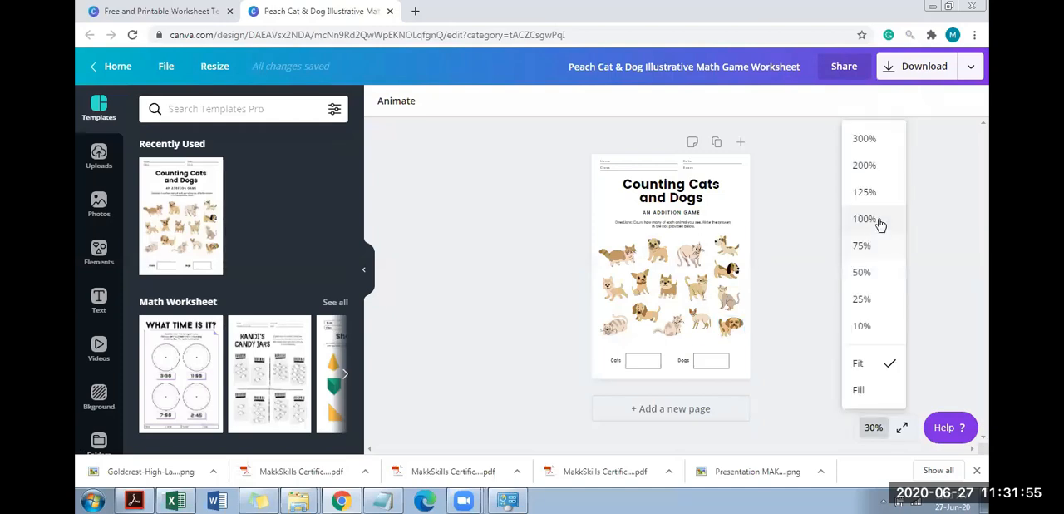
click(878, 218)
drag(985, 272, 979, 170)
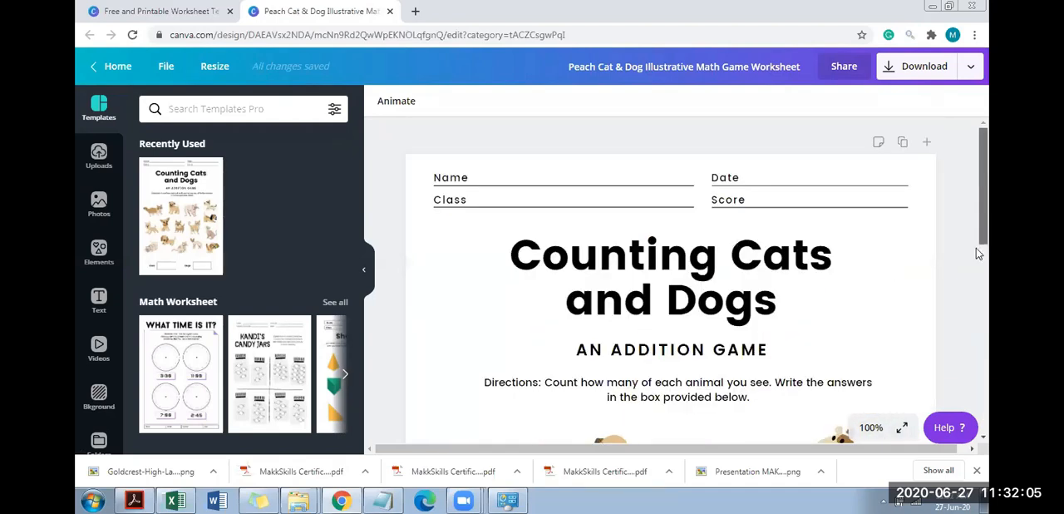
scroll(976, 248, down, 3)
scroll(981, 324, down, 3)
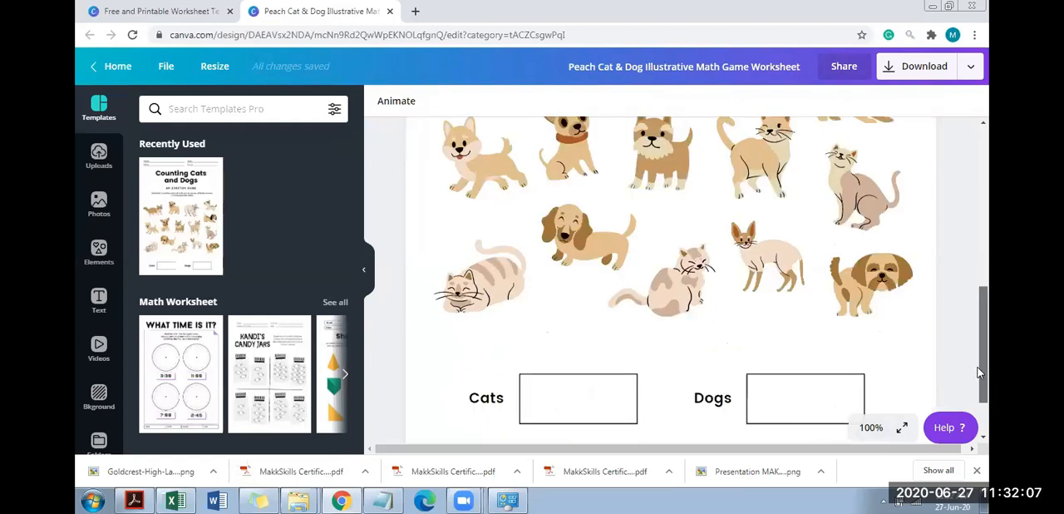
scroll(984, 354, down, 1)
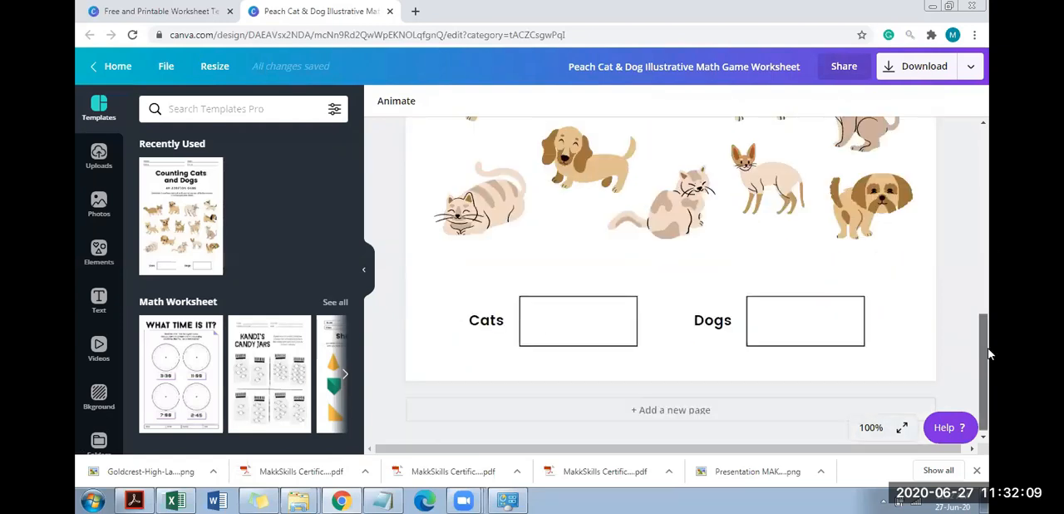
scroll(990, 248, up, 5)
scroll(989, 195, up, 3)
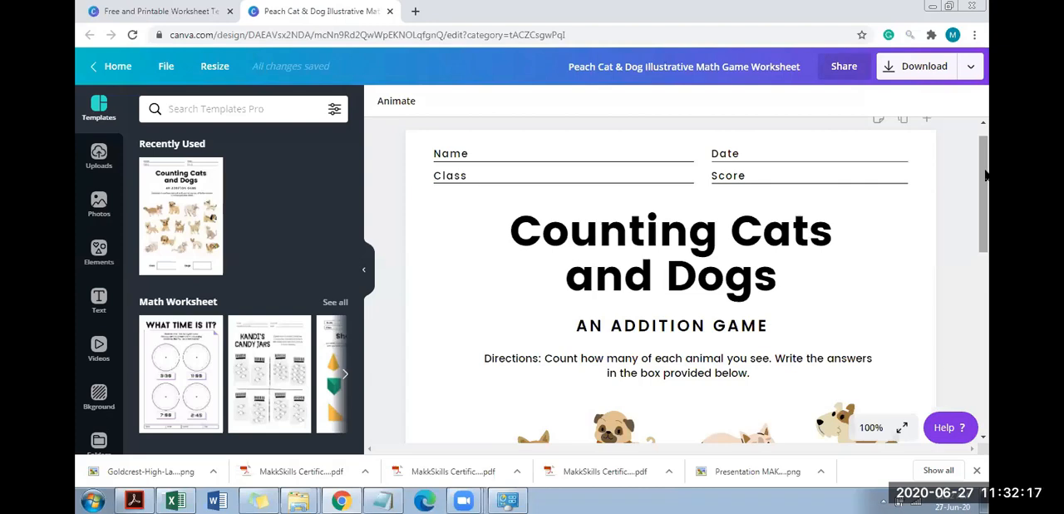
drag(986, 175, 990, 318)
scroll(990, 317, down, 1)
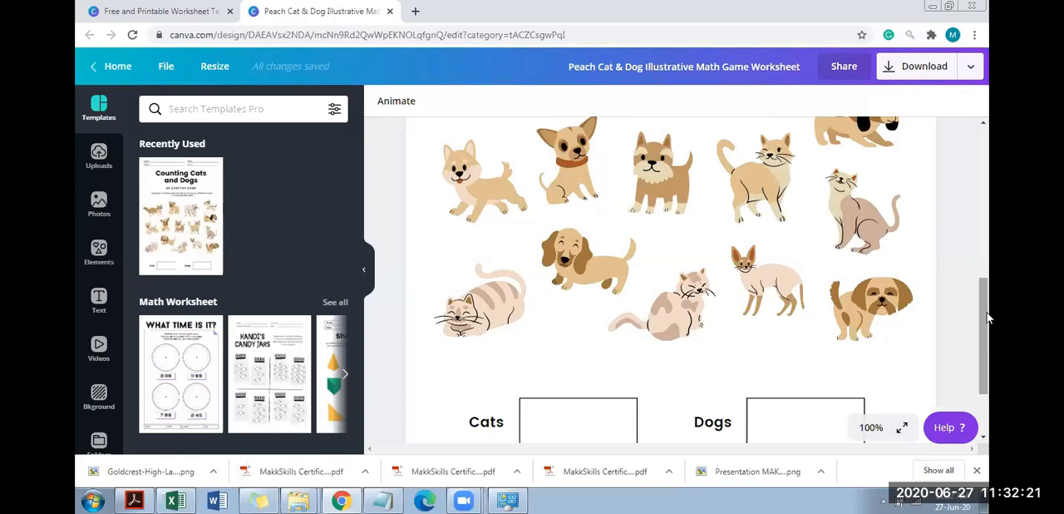
drag(982, 311, 972, 148)
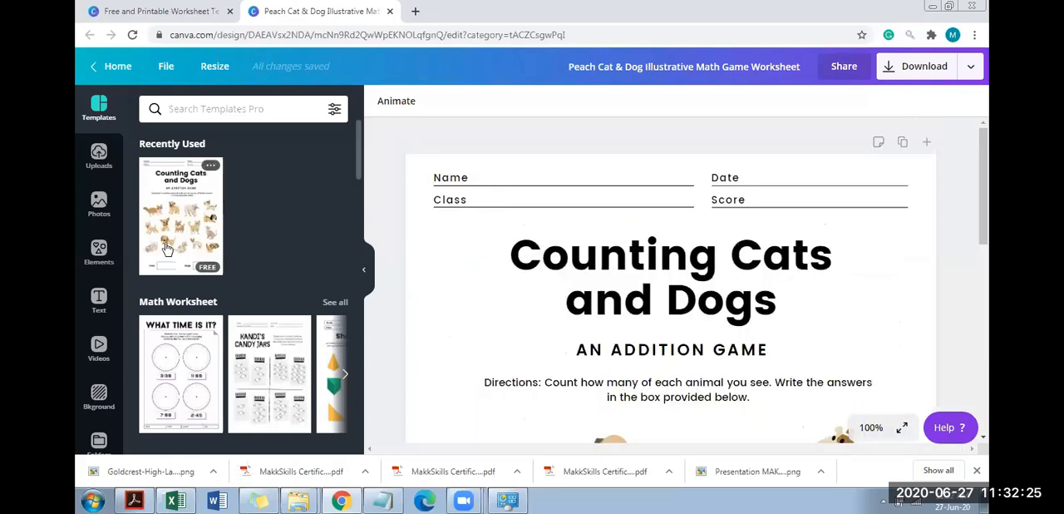
Add the uploaded Goldcrest High logo to the worksheet and shrink it beside the Name and Class fields
click(101, 158)
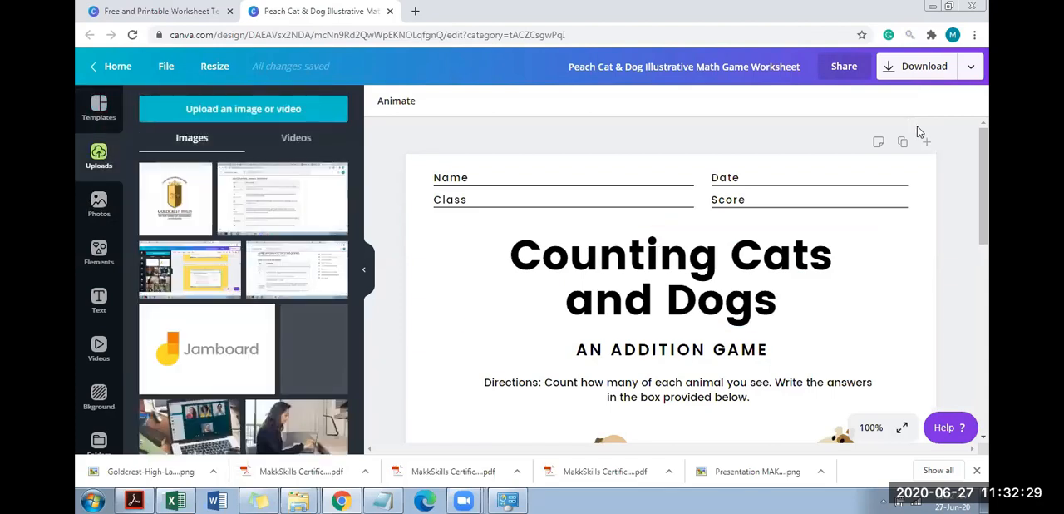
click(185, 207)
drag(668, 415, 622, 202)
drag(753, 430, 613, 287)
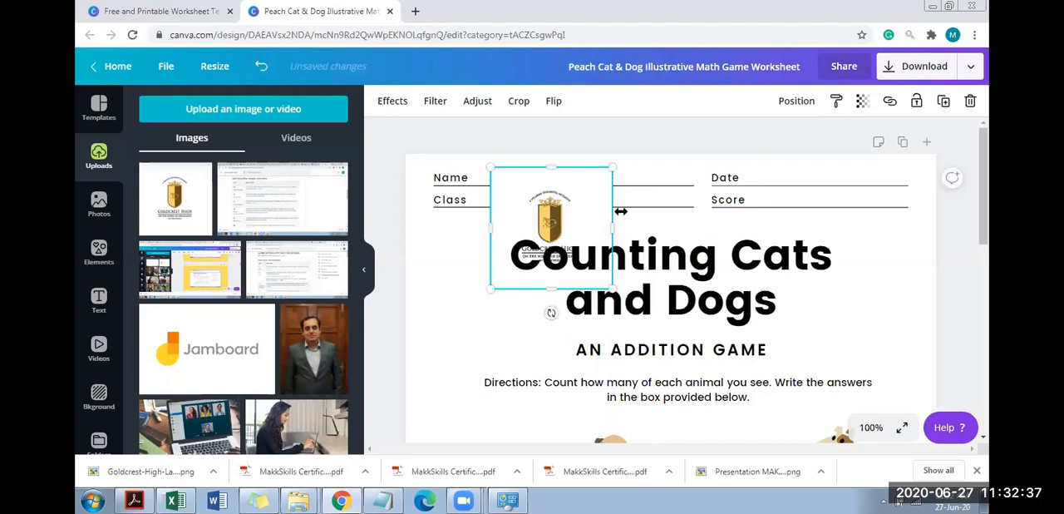
Crop the blank margins on all four sides of the logo and move it to the page's upper-right corner
drag(590, 228, 585, 229)
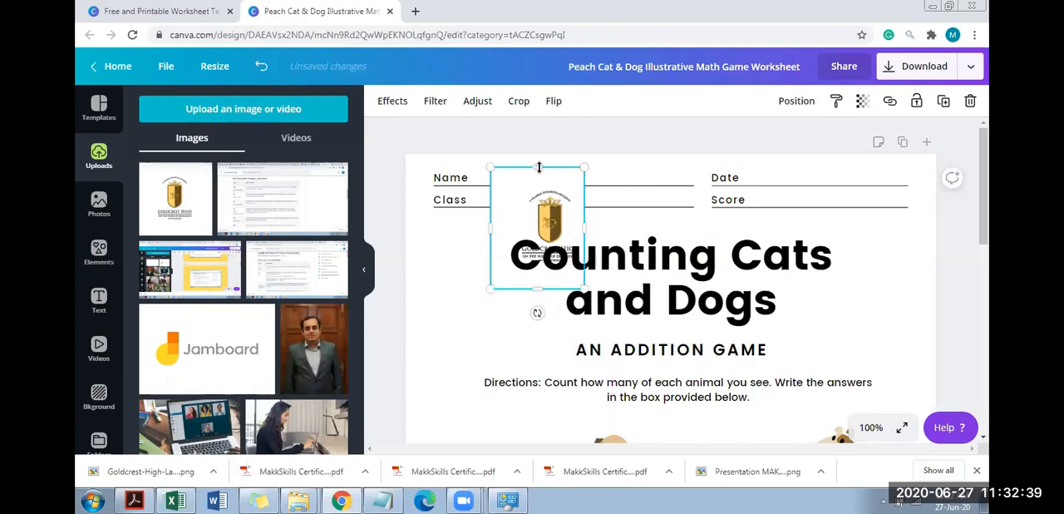
drag(539, 179, 538, 197)
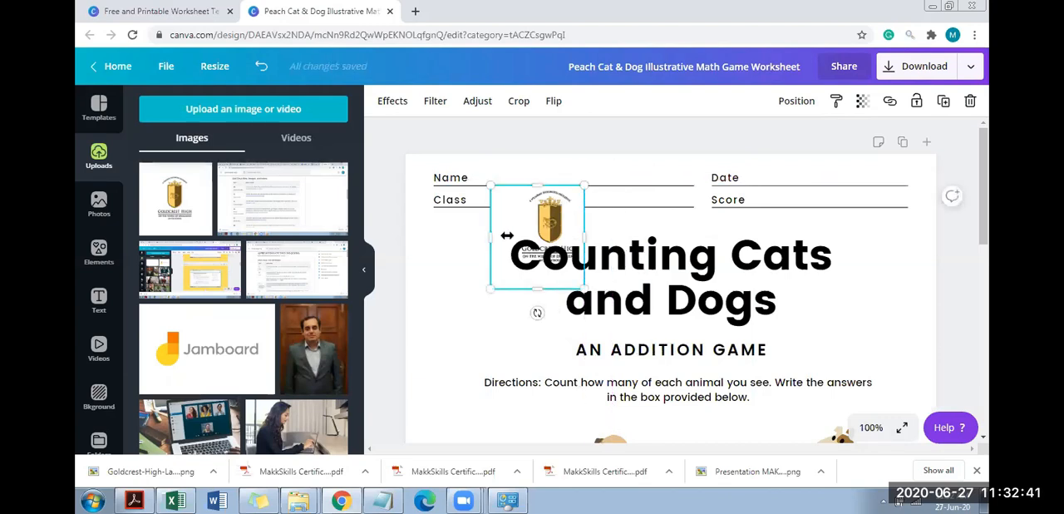
drag(513, 236, 574, 320)
drag(551, 289, 549, 271)
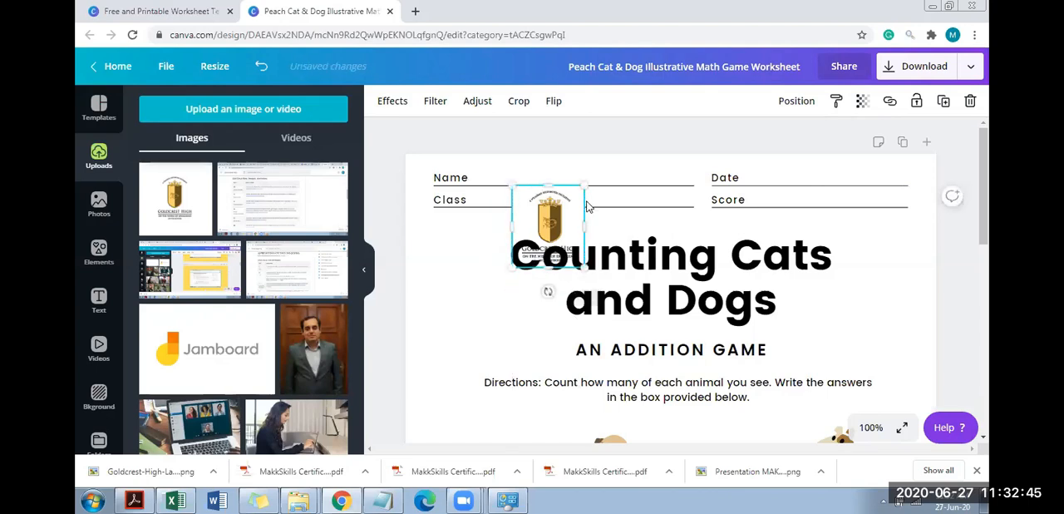
drag(561, 219, 912, 252)
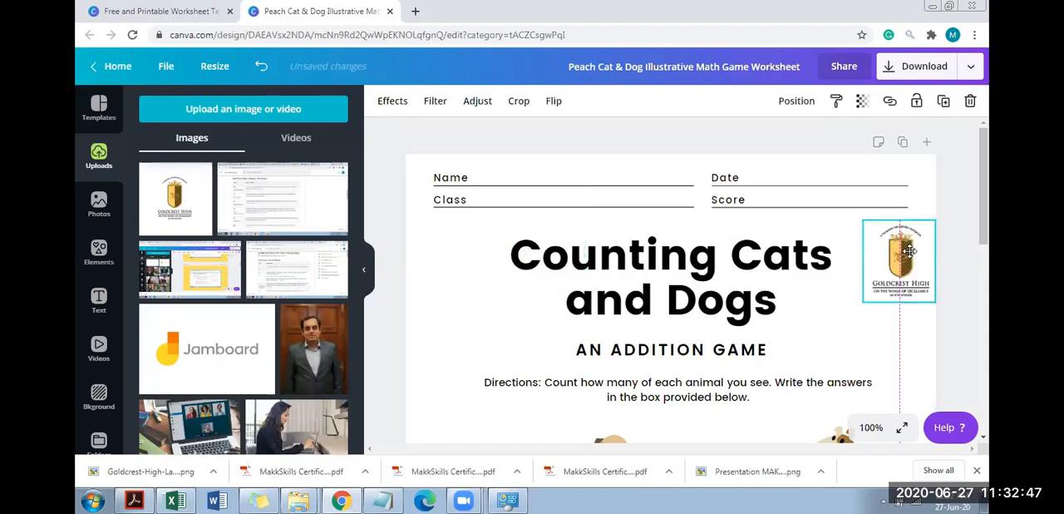
drag(905, 197, 911, 186)
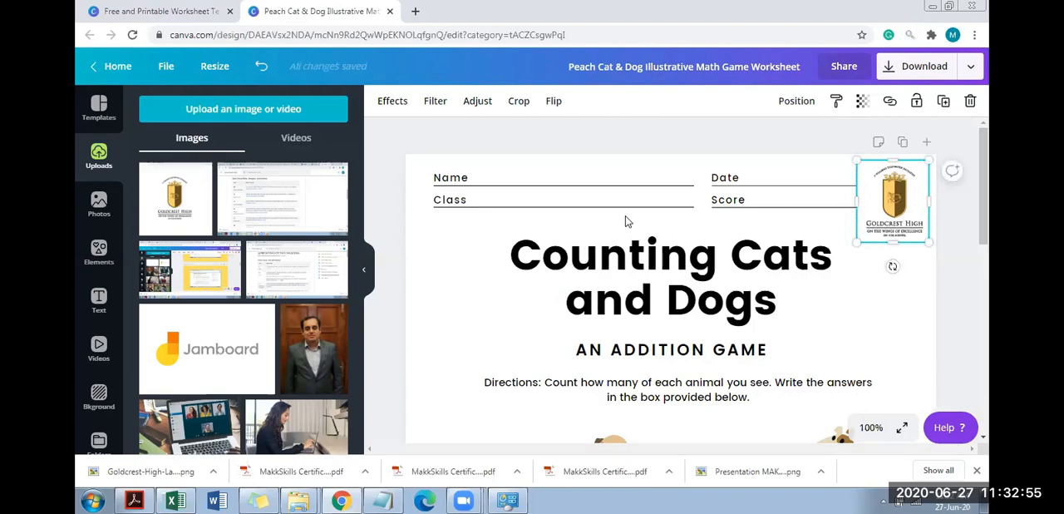
Shorten the lines under Name and Class to a width of about 7.3 each
click(695, 189)
drag(695, 190, 620, 200)
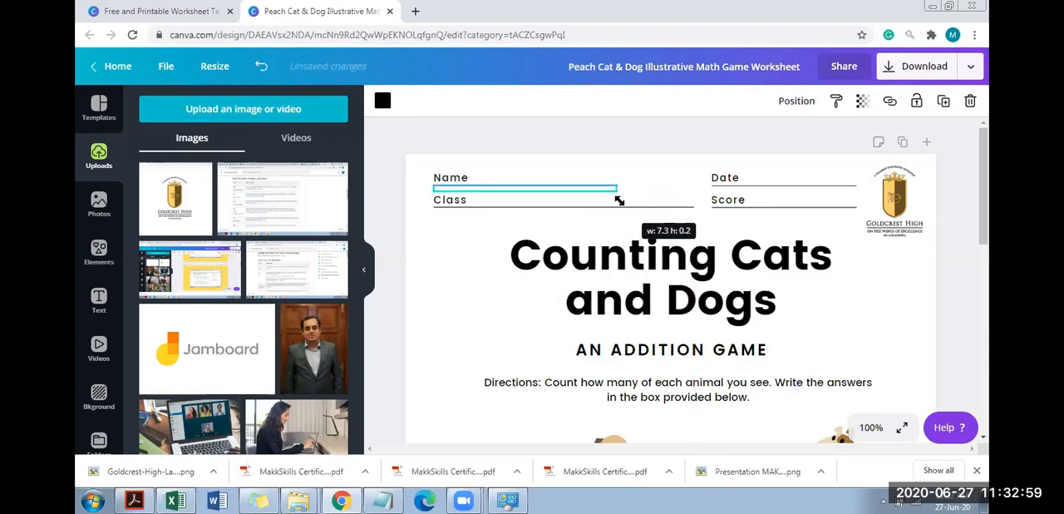
click(669, 211)
drag(693, 216, 617, 213)
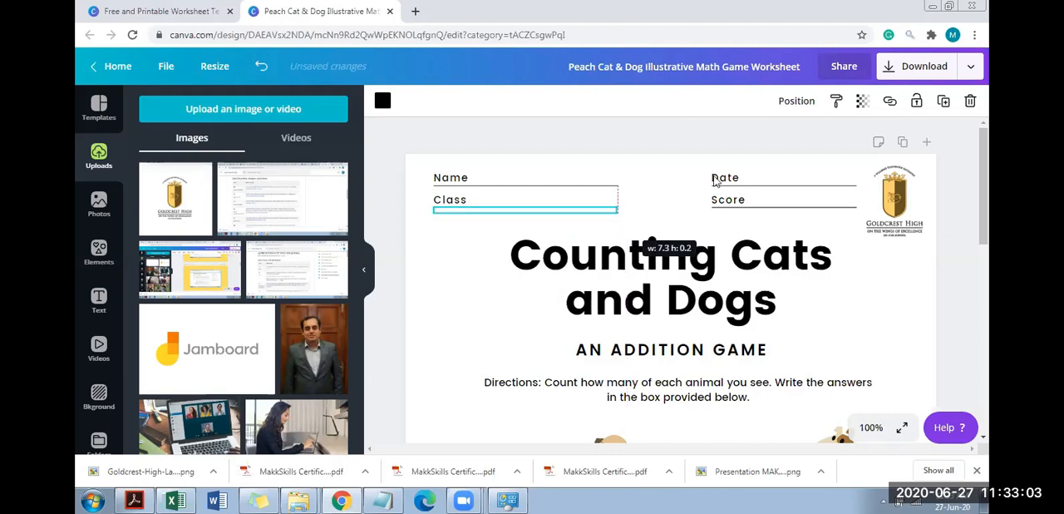
Move the Date and Score labels closer to the Name and Class lines, and shorten the Score line to about 5 and the Date line to about 4.8
drag(701, 178, 682, 200)
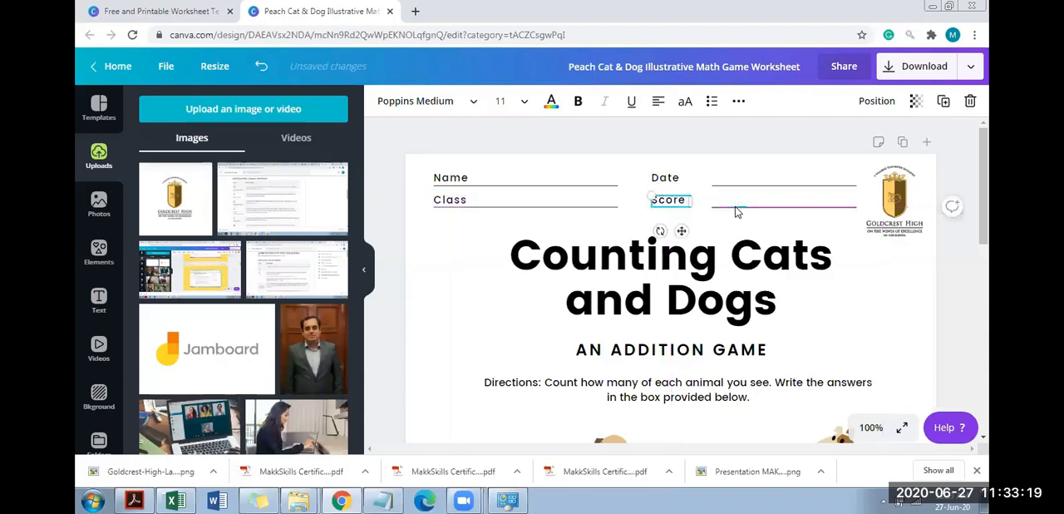
click(743, 211)
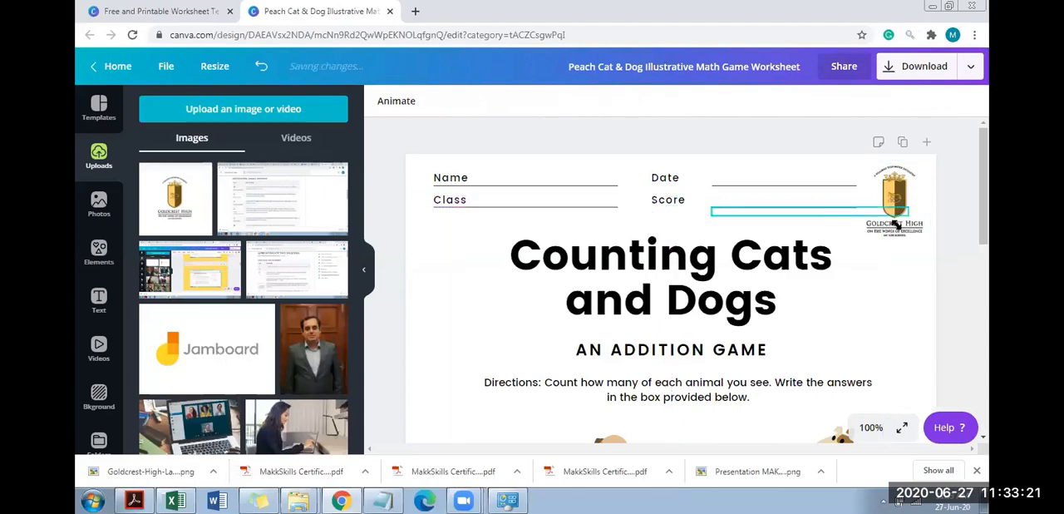
click(908, 213)
drag(843, 223, 838, 213)
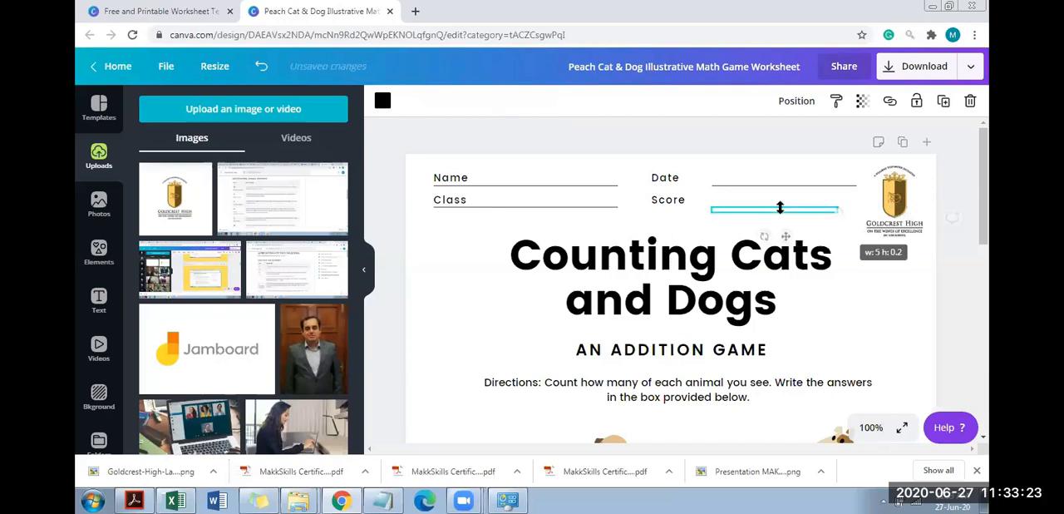
click(907, 192)
drag(907, 191, 827, 195)
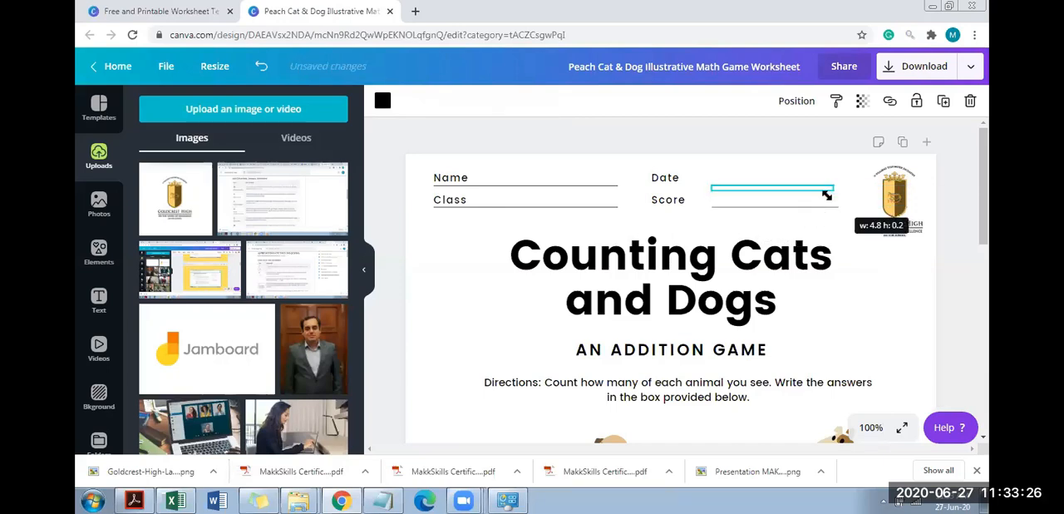
Shift the worksheet title slightly down and enlarge the Goldcrest High logo, fitting it into the page's upper-right corner
click(905, 211)
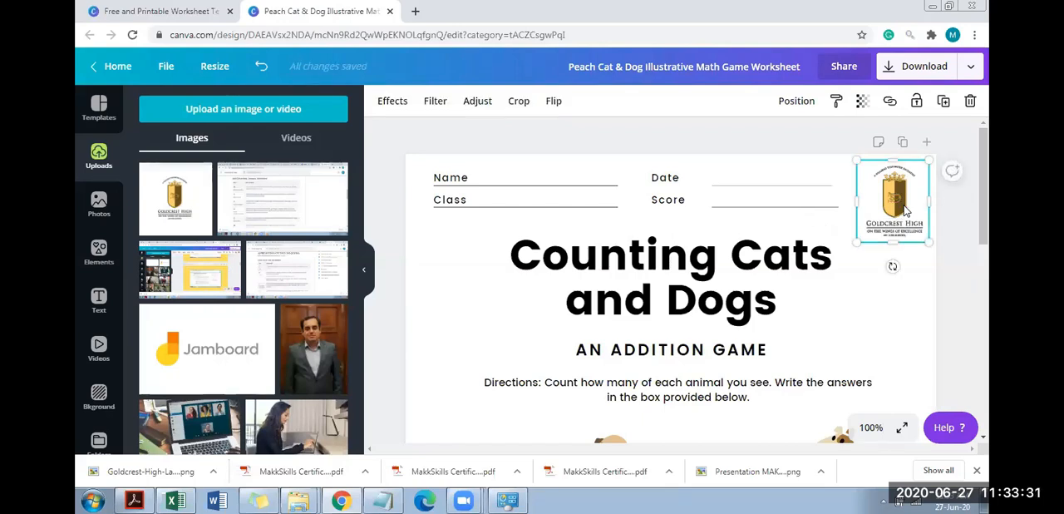
click(783, 259)
drag(857, 243, 780, 268)
click(912, 197)
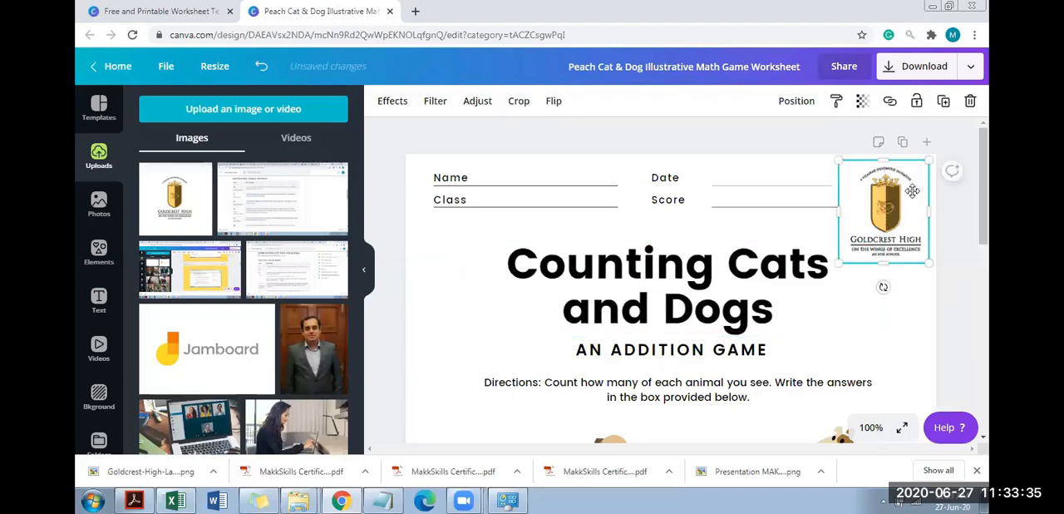
drag(912, 197, 909, 192)
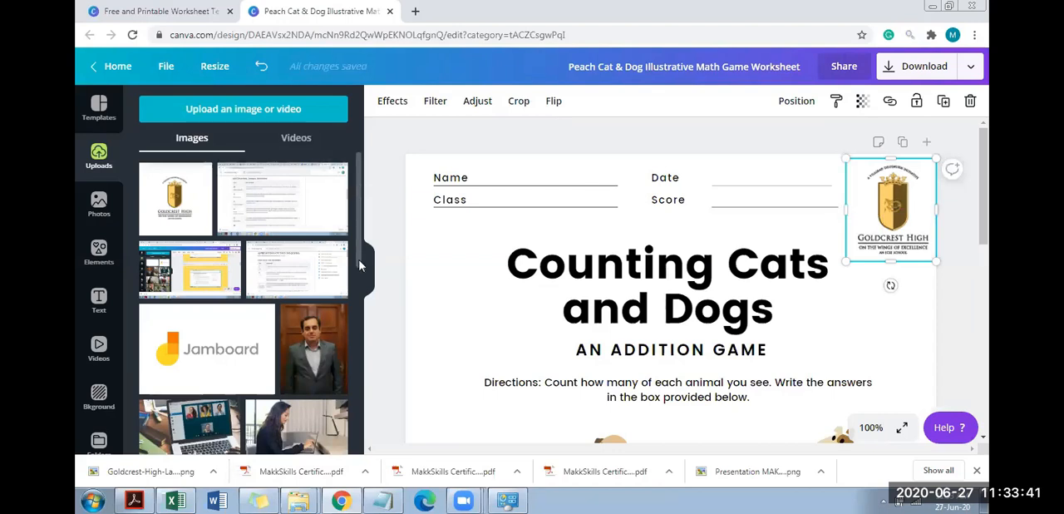
scroll(359, 266, down, 3)
scroll(359, 282, down, 5)
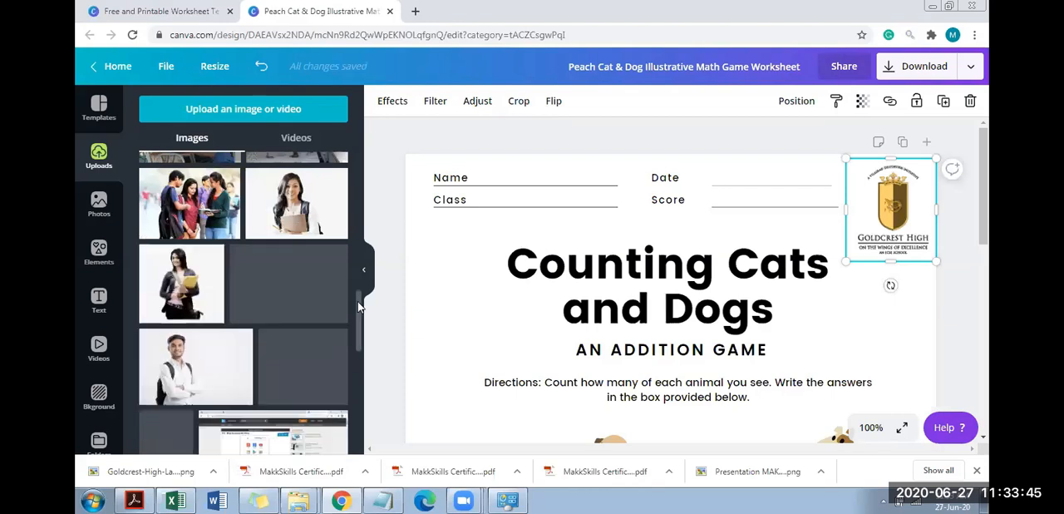
scroll(359, 359, down, 5)
drag(359, 359, 359, 156)
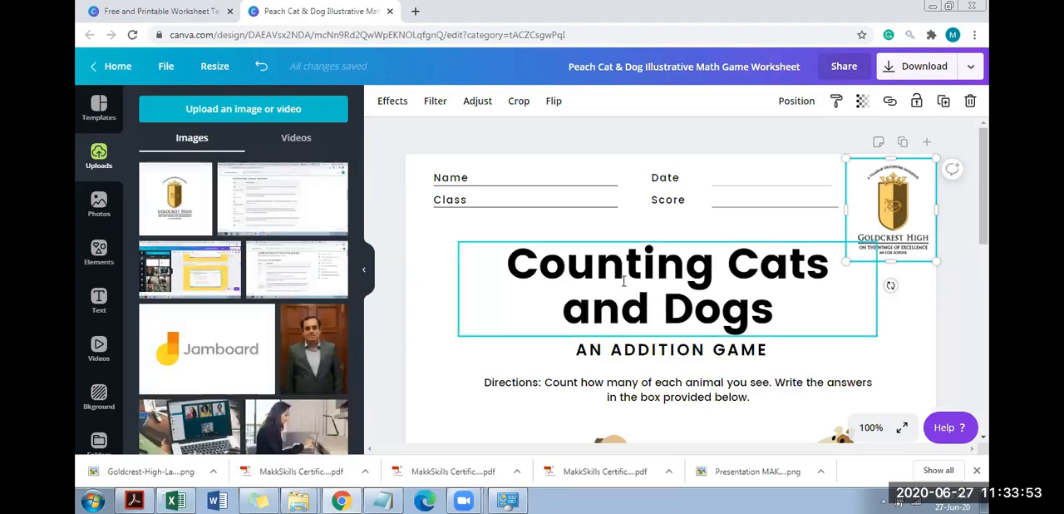
Set the "Counting Cats and Dogs" title's font size to 23 and move it down closer to the subtitle
click(516, 267)
drag(509, 260, 757, 292)
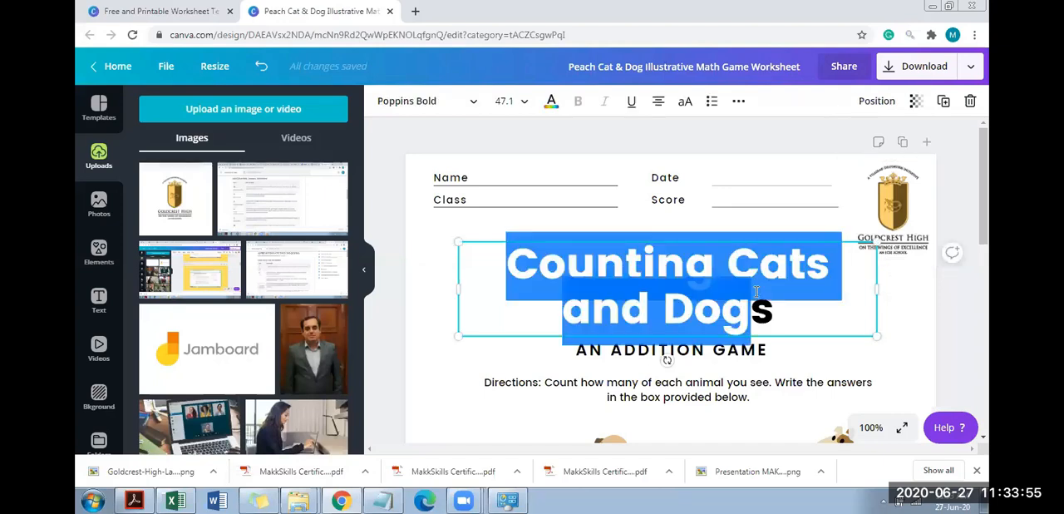
key(shift+Right)
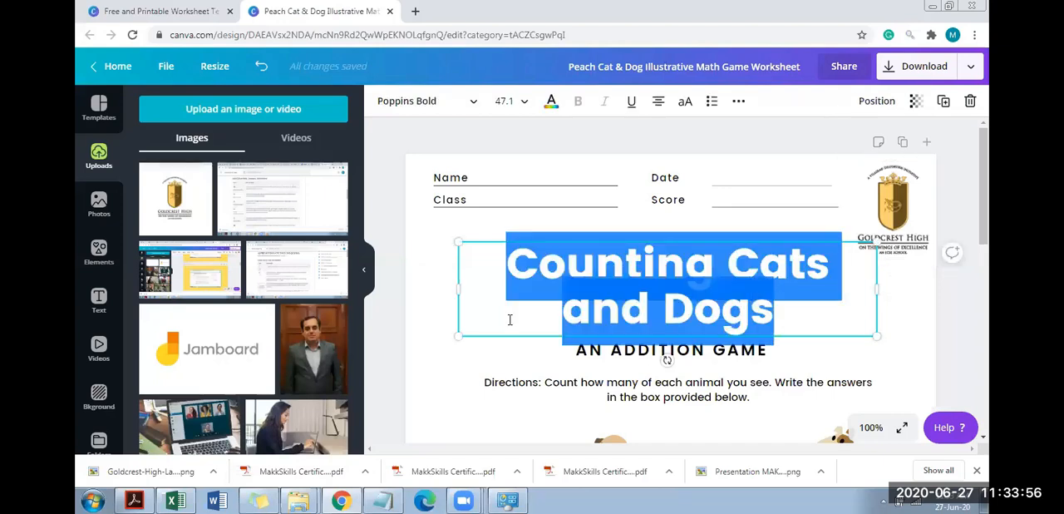
click(505, 101)
text(23)
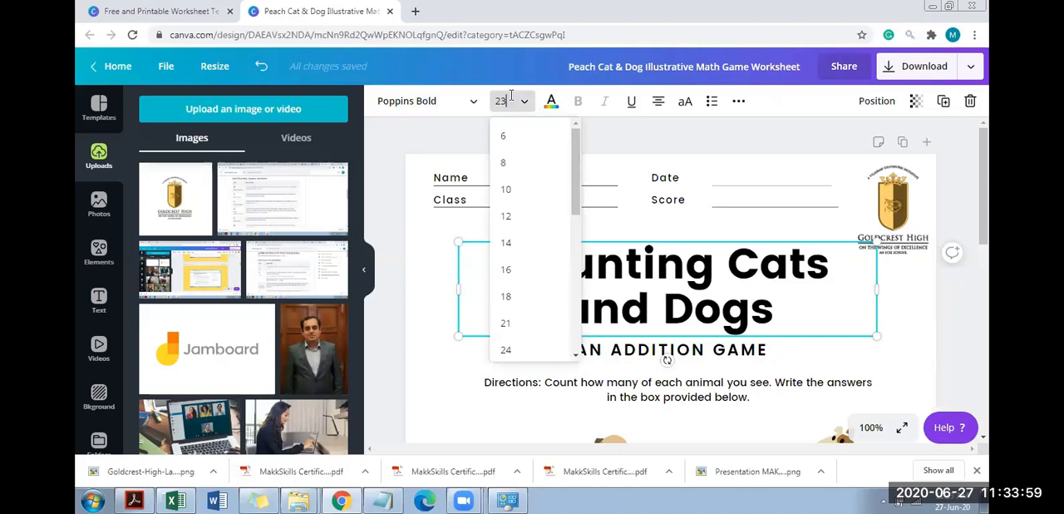
key(Return)
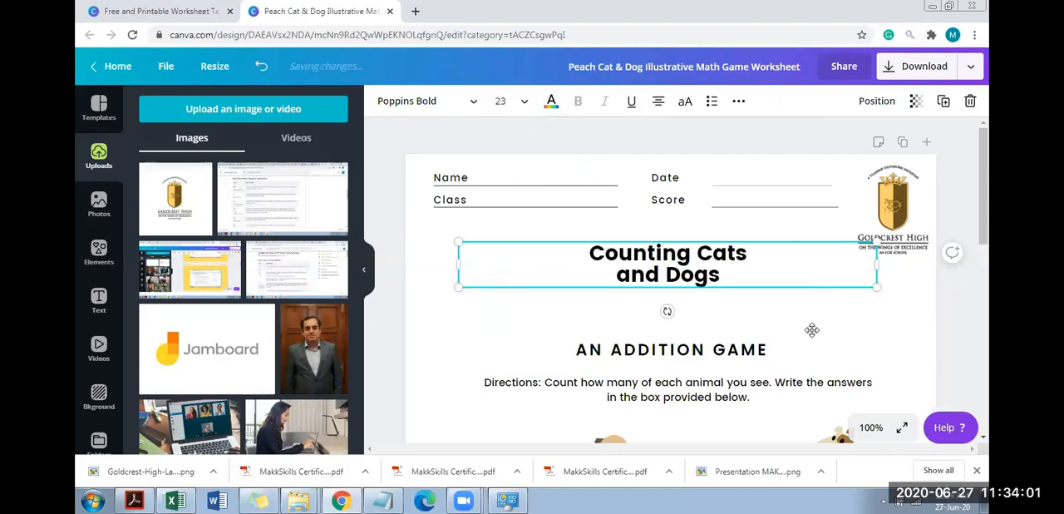
drag(813, 330, 811, 356)
Append "BY" and the teacher's name to the "AN ADDITION GAME" subtitle
click(776, 351)
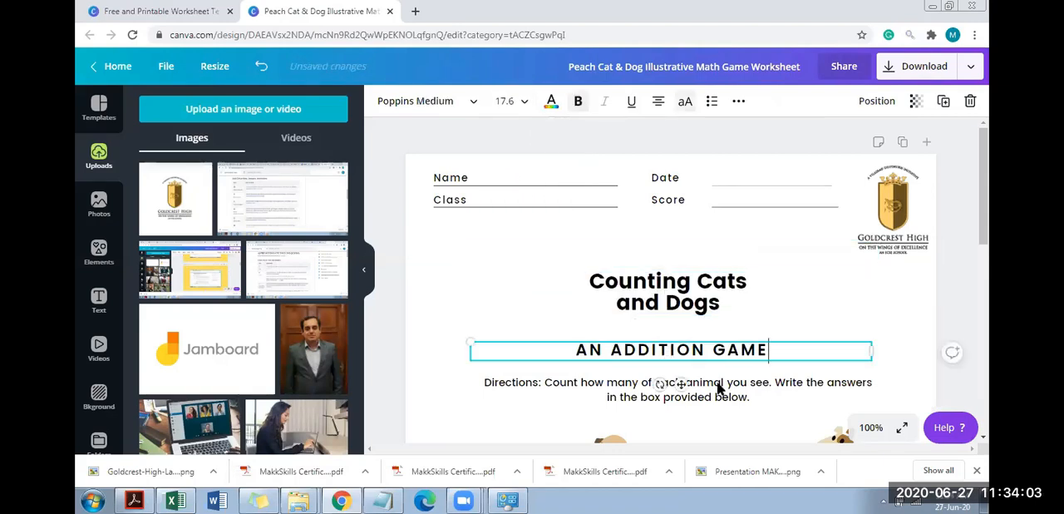
mouse_move(464, 499)
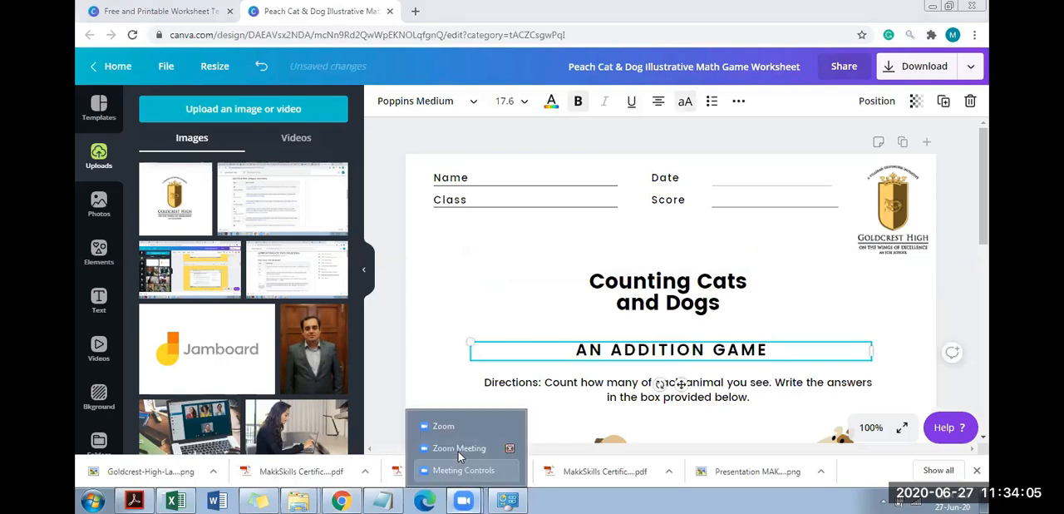
click(459, 452)
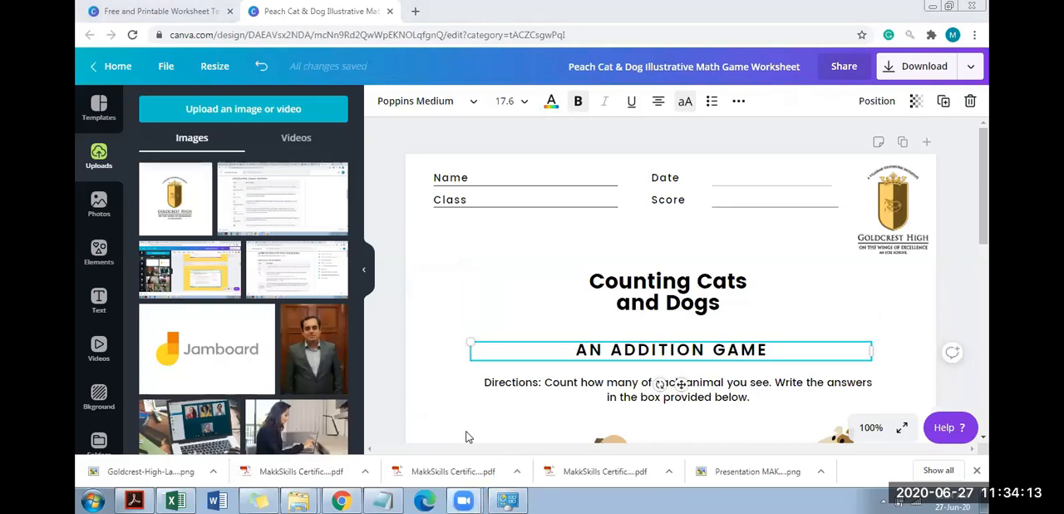
click(674, 196)
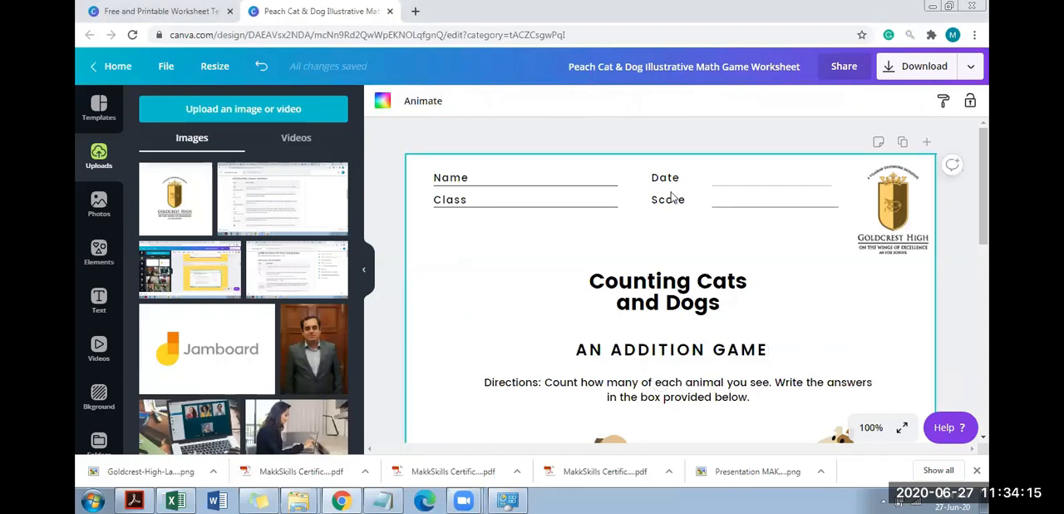
click(803, 347)
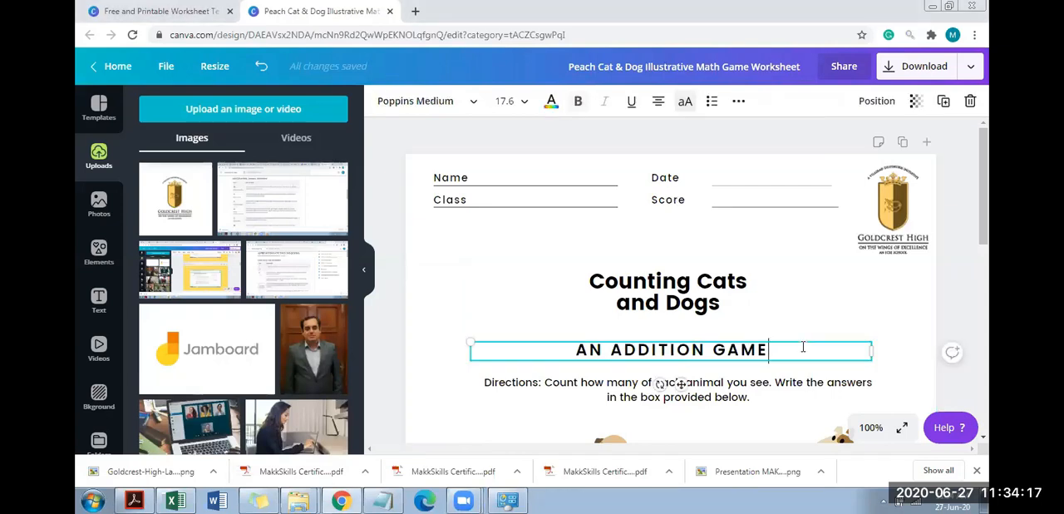
text(BY )
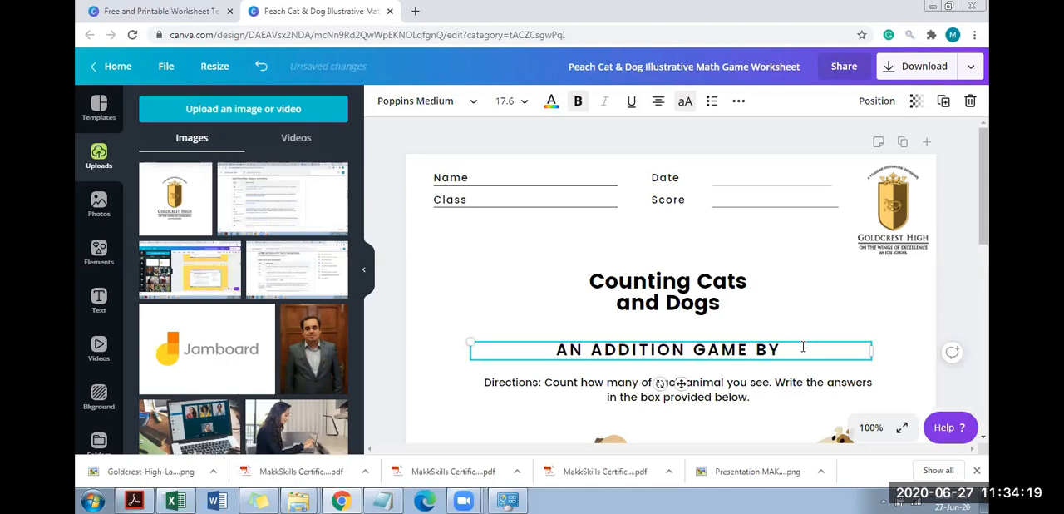
text(SABINA MAAM)
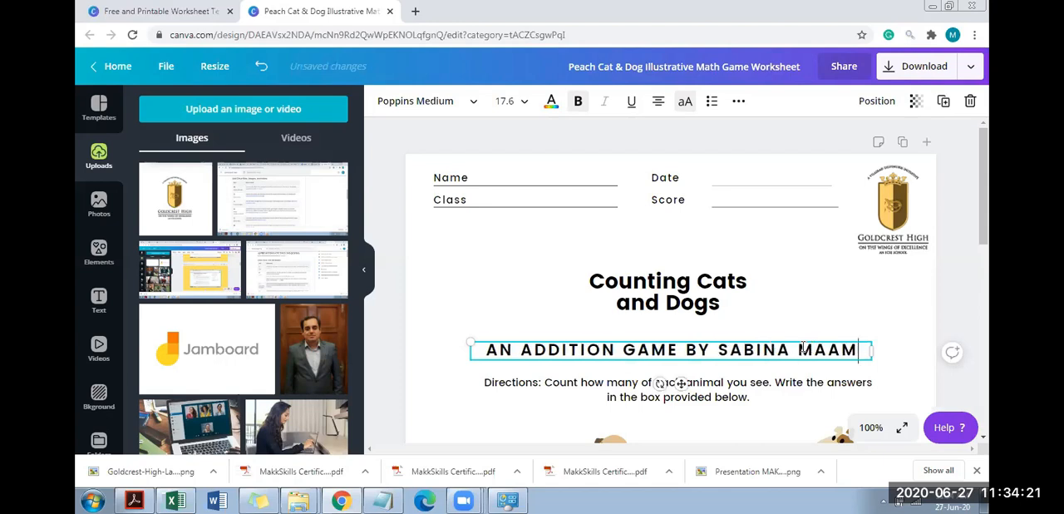
Shrink the pale cat beside the pug and recolour the pug's collar coral red
click(982, 253)
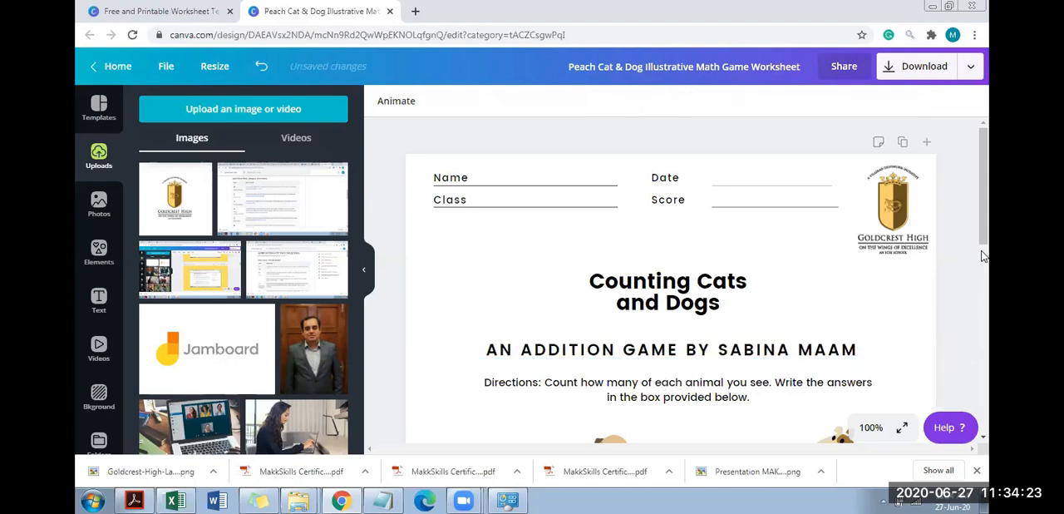
scroll(985, 278, down, 2)
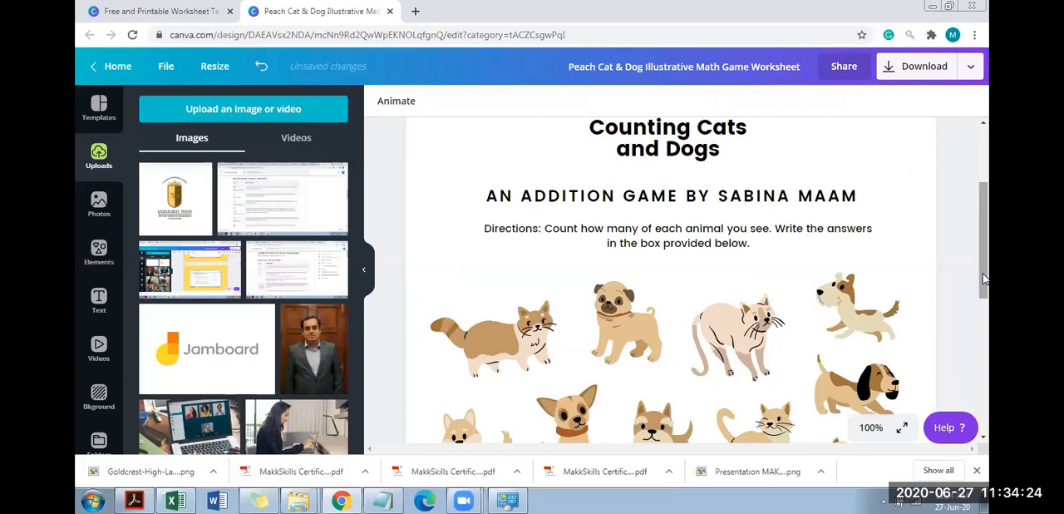
click(761, 307)
drag(782, 291, 746, 335)
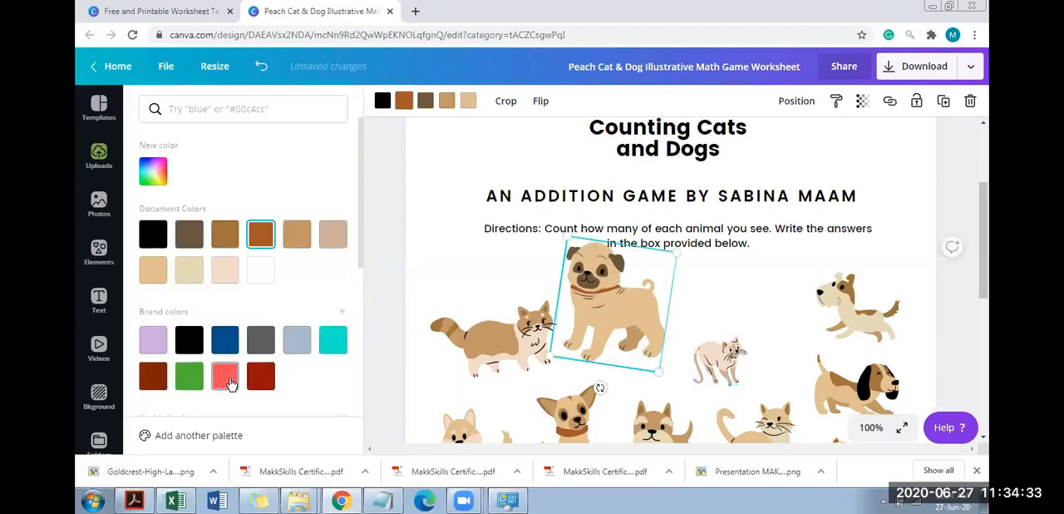
click(229, 378)
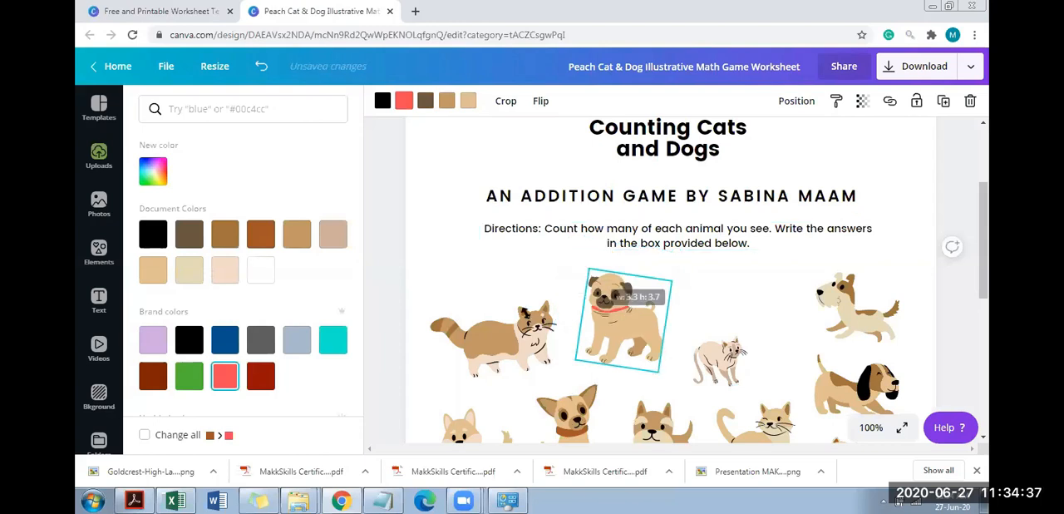
Recolour the bushy-tailed cat's tail stripes and the small terrier's muzzle and paws coral red
click(526, 320)
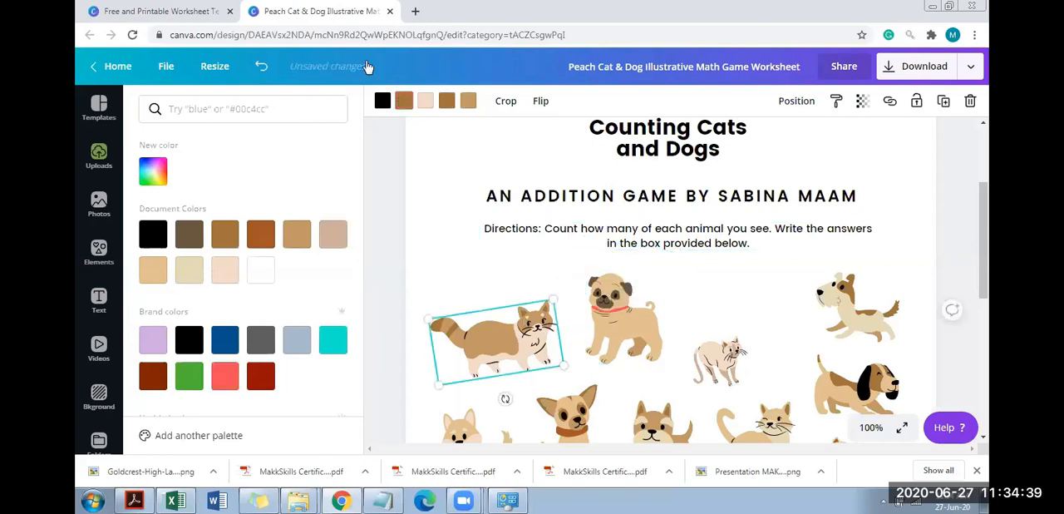
click(403, 100)
click(403, 101)
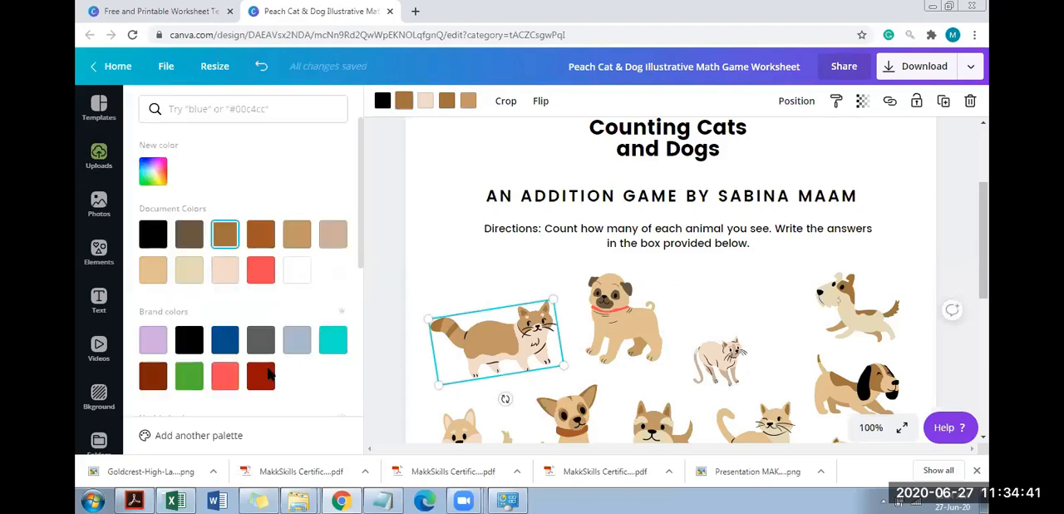
drag(986, 214, 986, 264)
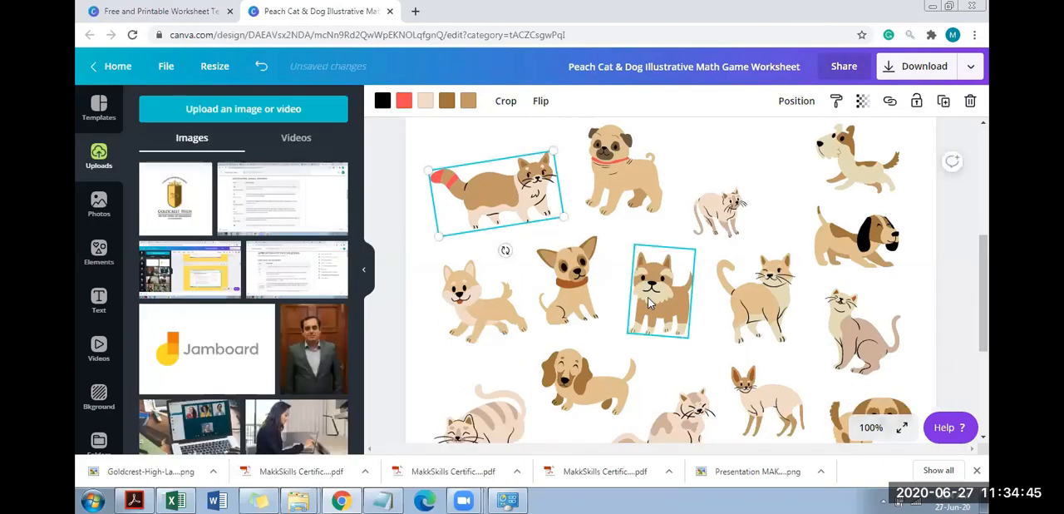
click(430, 106)
Recolour the brown patches of the black-eared hound coral red
click(860, 264)
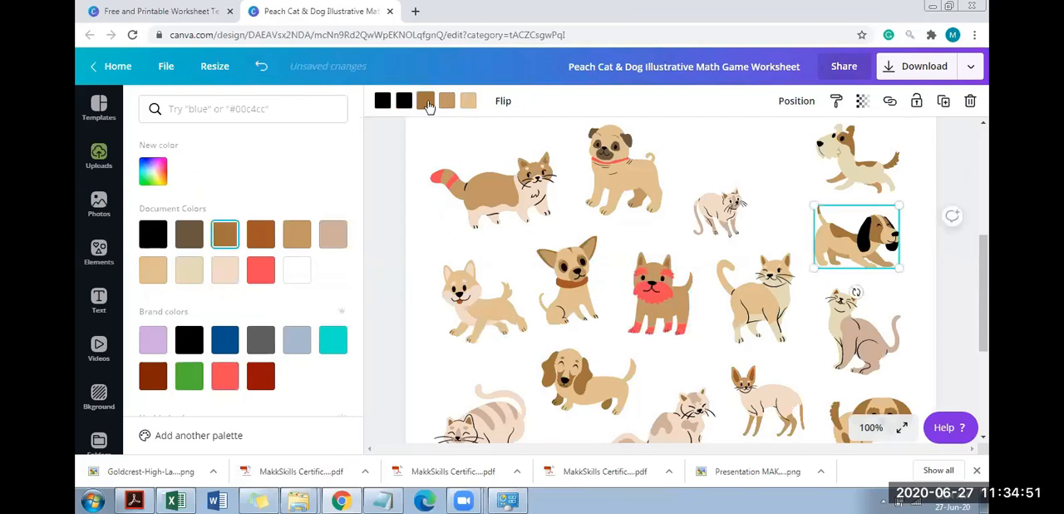
click(429, 107)
click(428, 105)
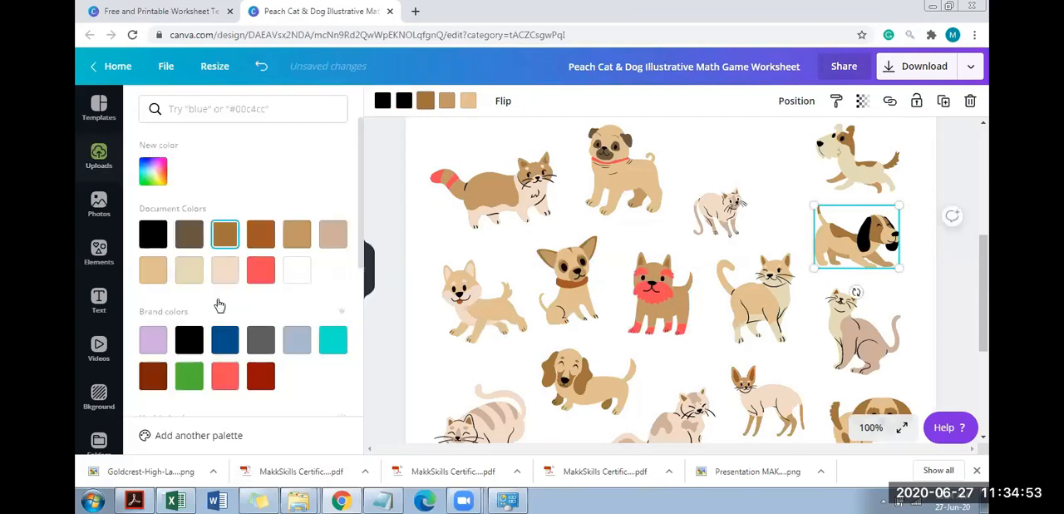
click(261, 273)
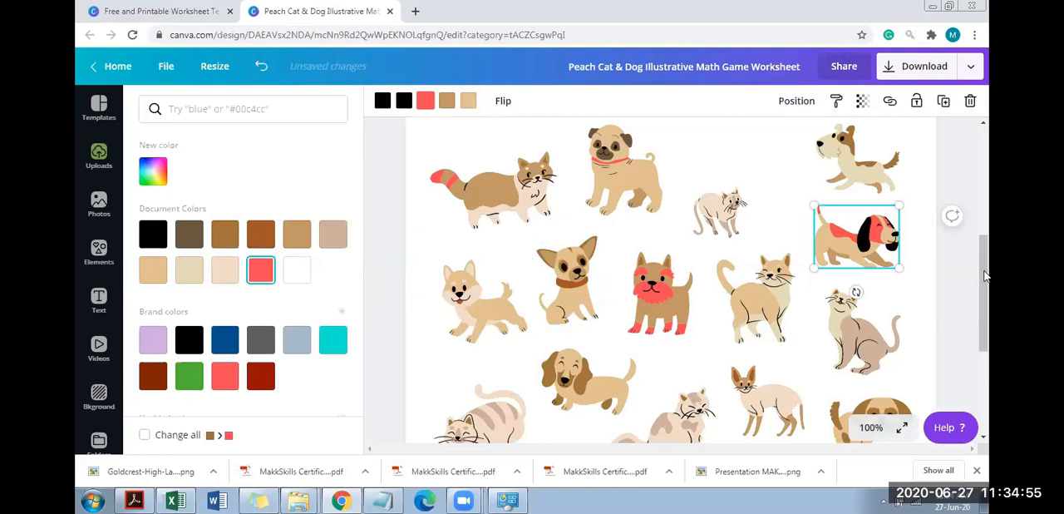
Change the black outlines of the standing large-eared cat above the Dogs box to coral red
scroll(774, 283, down, 3)
click(771, 287)
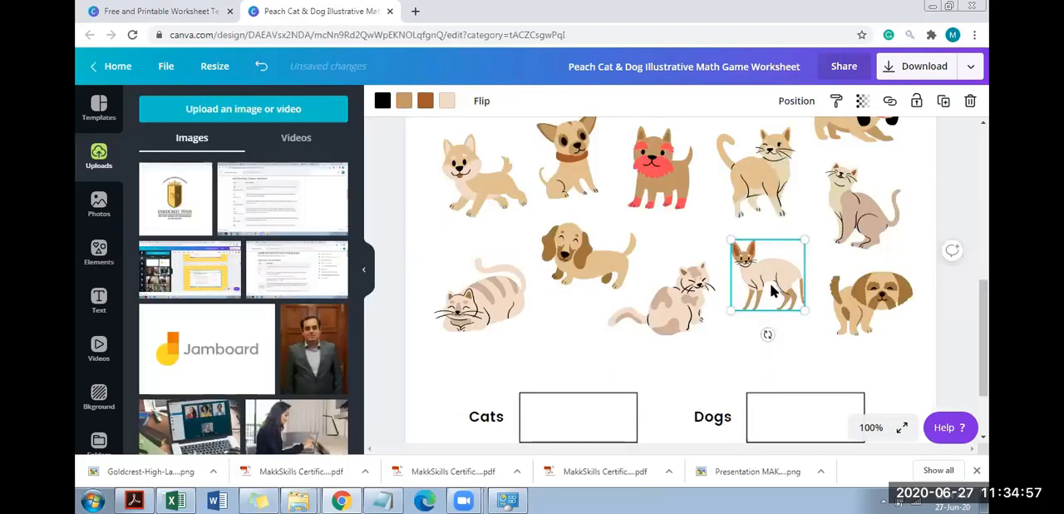
click(382, 103)
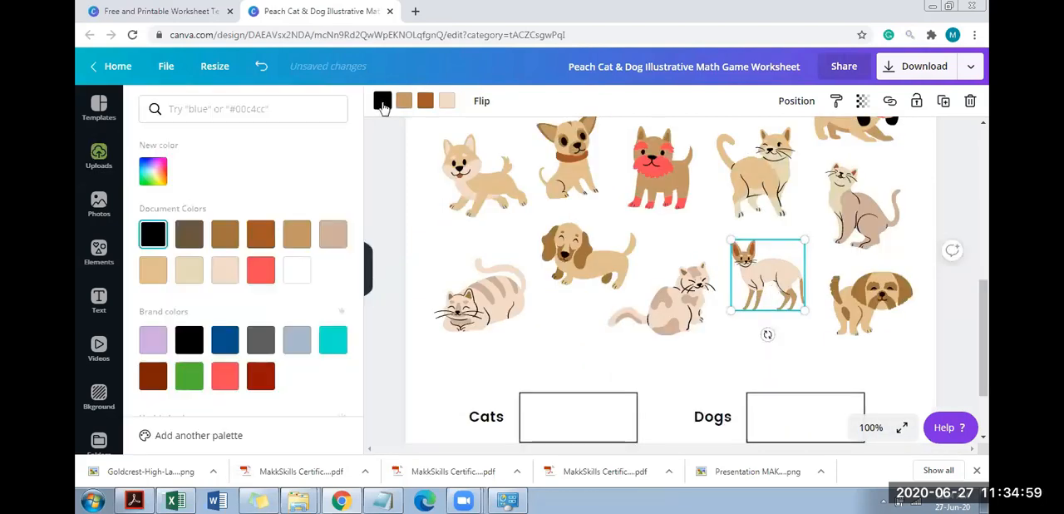
click(260, 272)
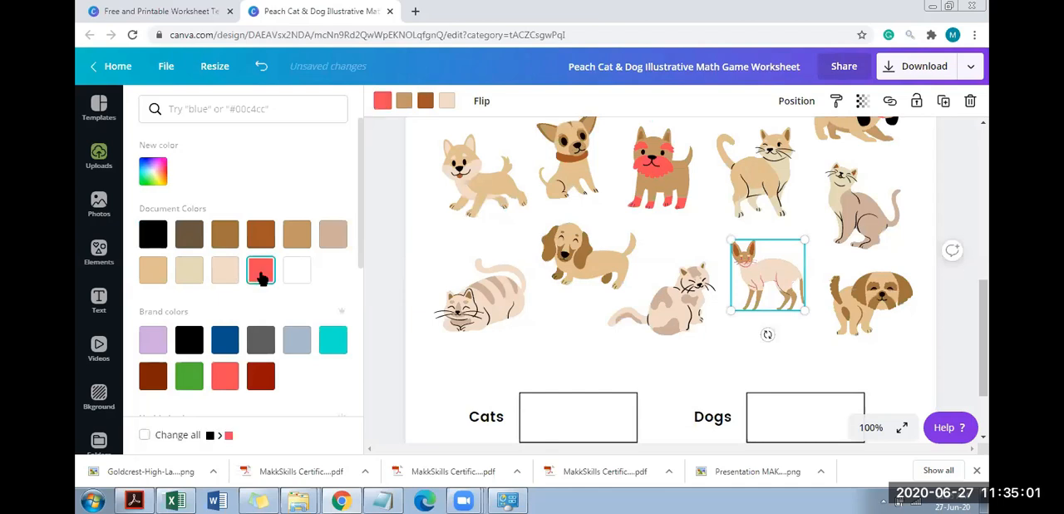
Recolour the sleeping cat's back stripes coral red
click(503, 312)
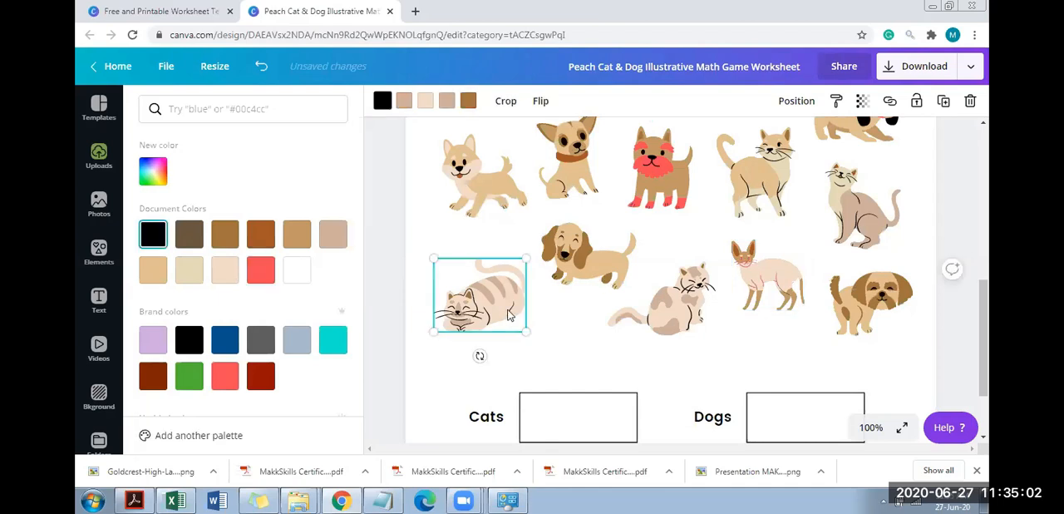
click(404, 101)
click(260, 270)
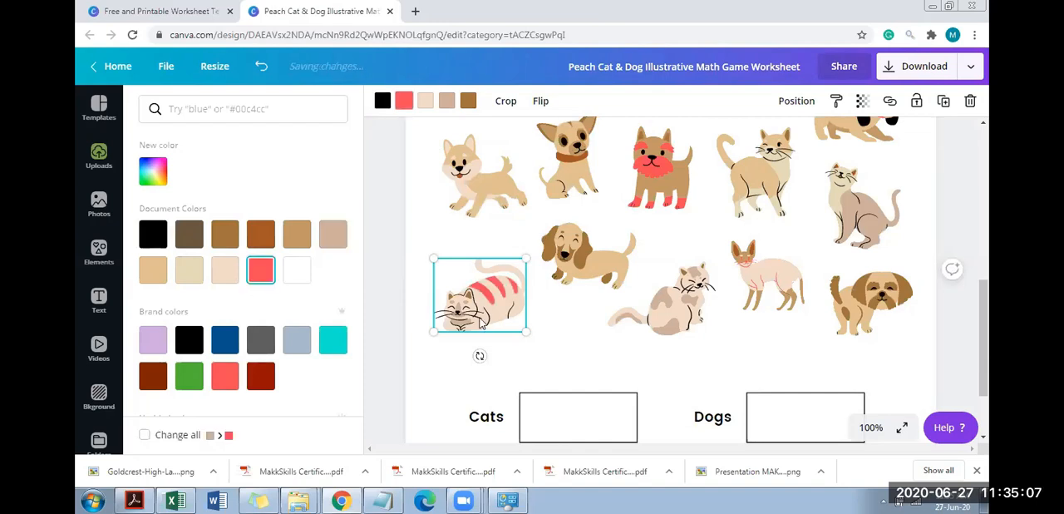
click(585, 334)
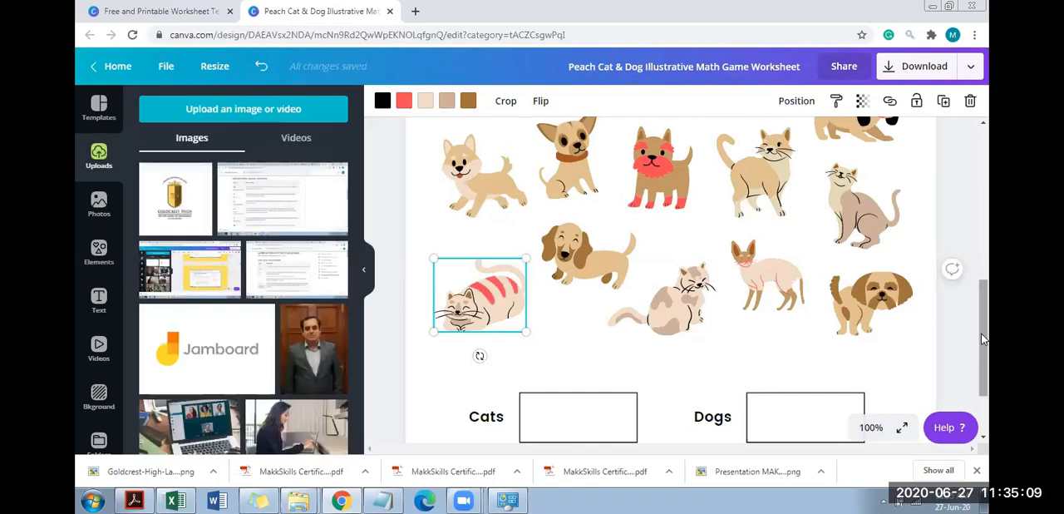
Add a blank second page after the worksheet and set the zoom to 50%
scroll(981, 303, down, 2)
drag(963, 217, 962, 118)
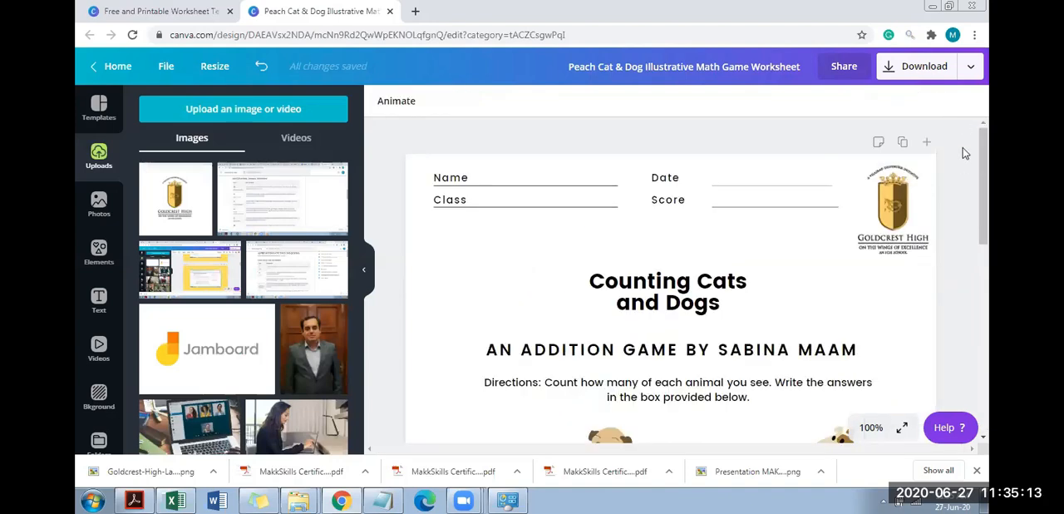
click(986, 259)
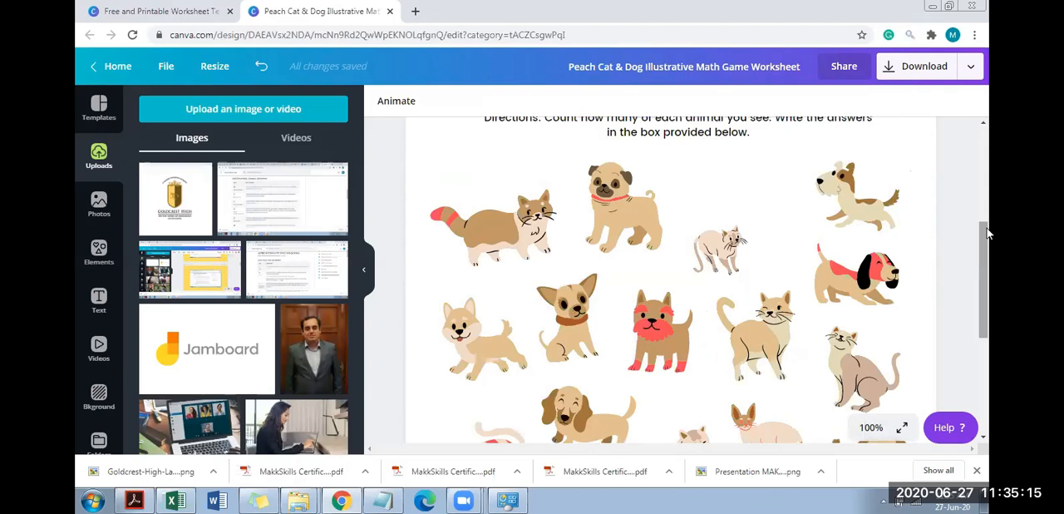
scroll(988, 233, down, 3)
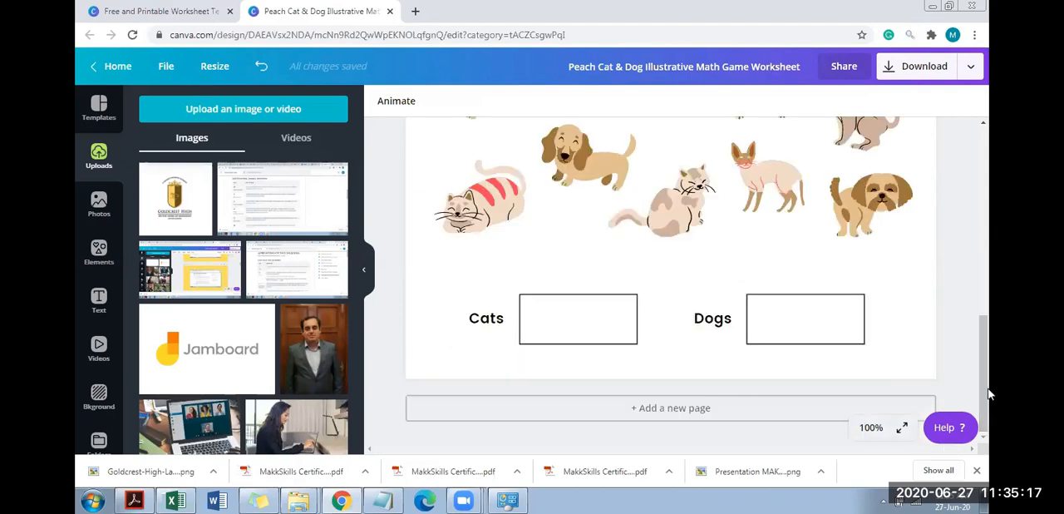
click(907, 408)
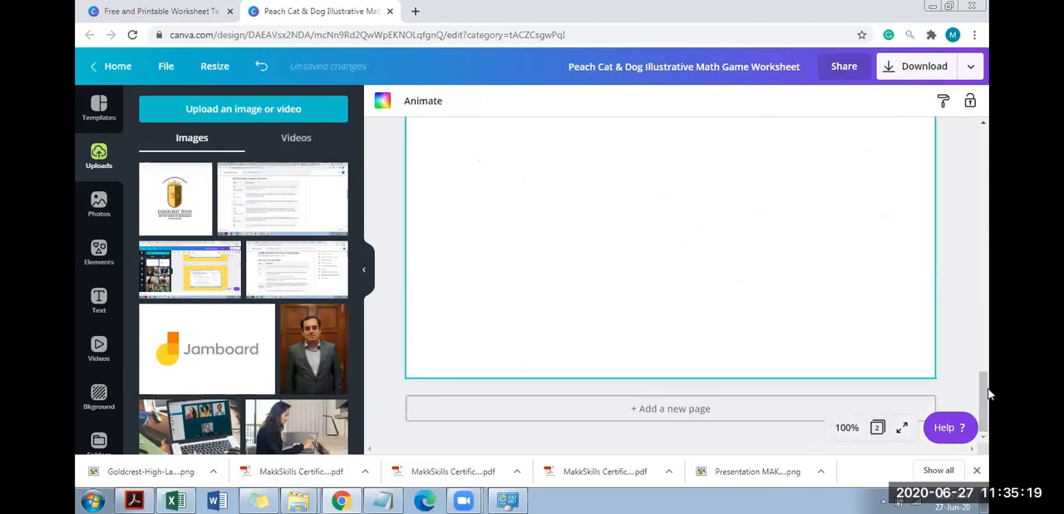
click(847, 428)
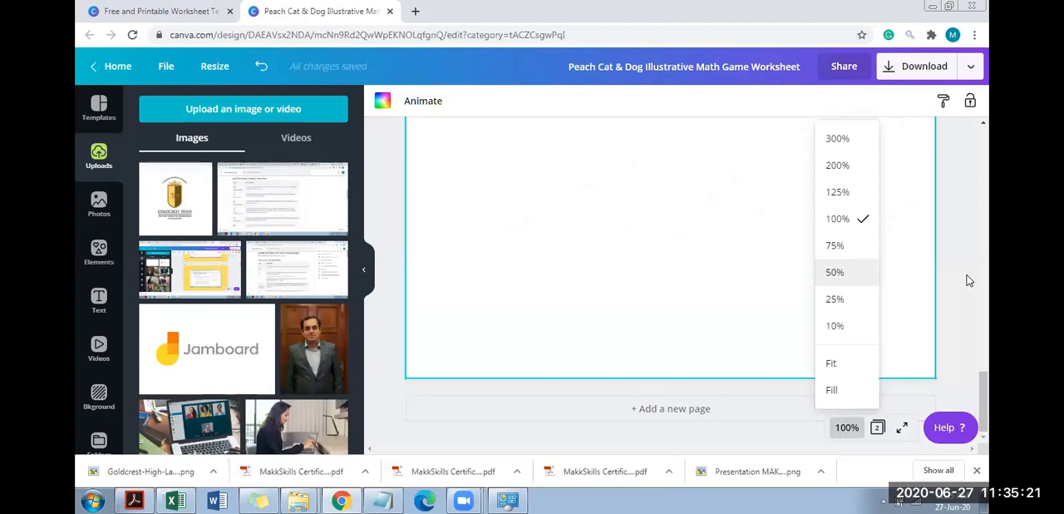
drag(984, 305, 986, 296)
Show the text styles available for the blank page and close the worksheet design
click(702, 131)
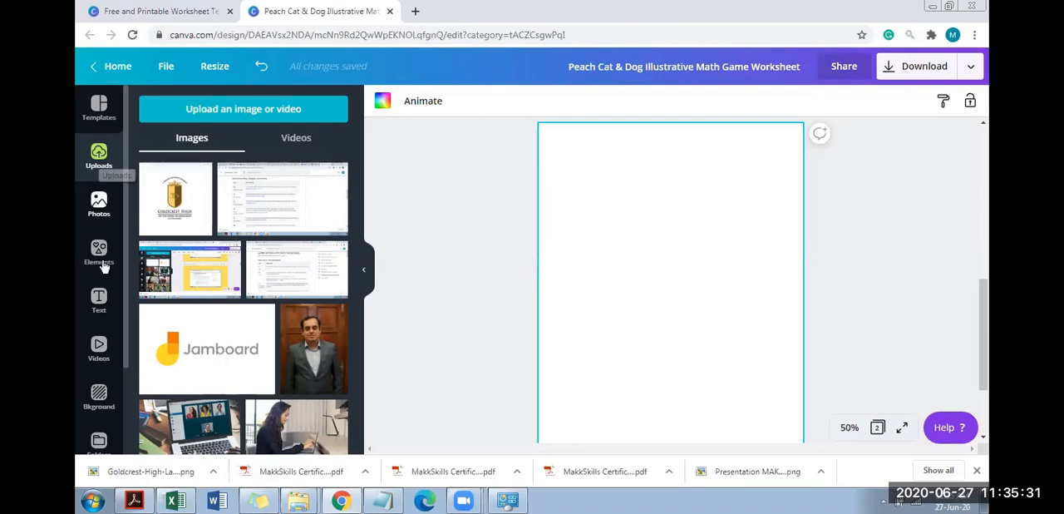
click(100, 295)
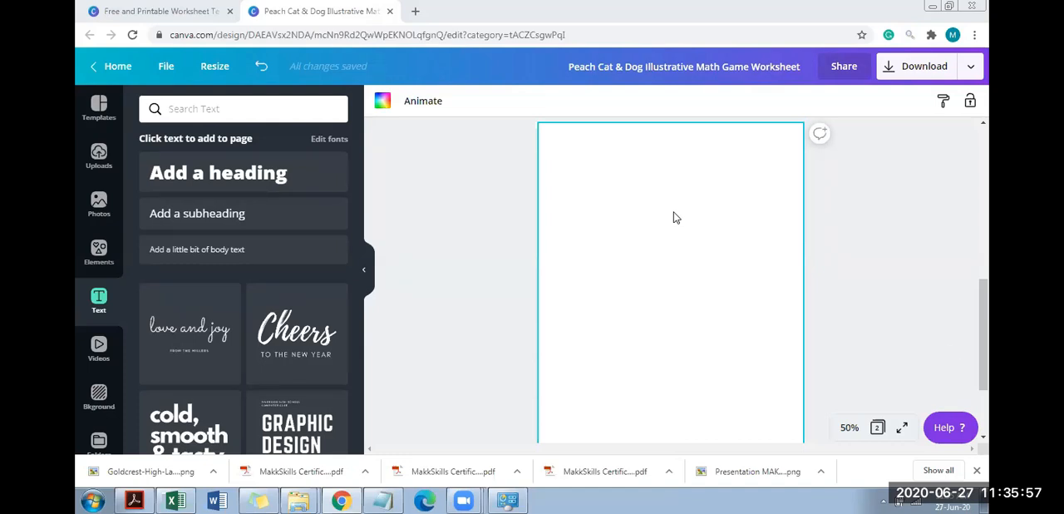
click(390, 12)
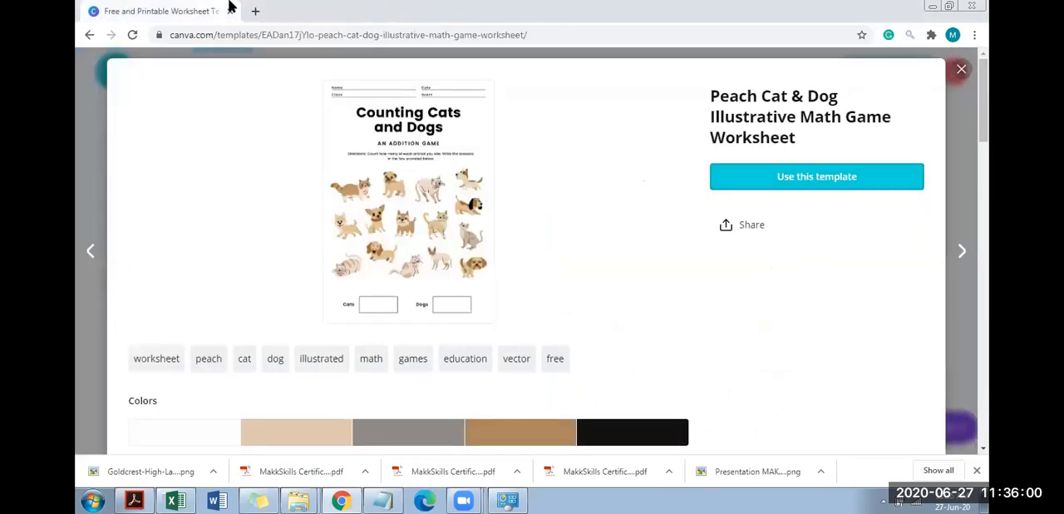
Close the worksheet template preview, return to the home page and start a new design with custom dimensions
click(962, 69)
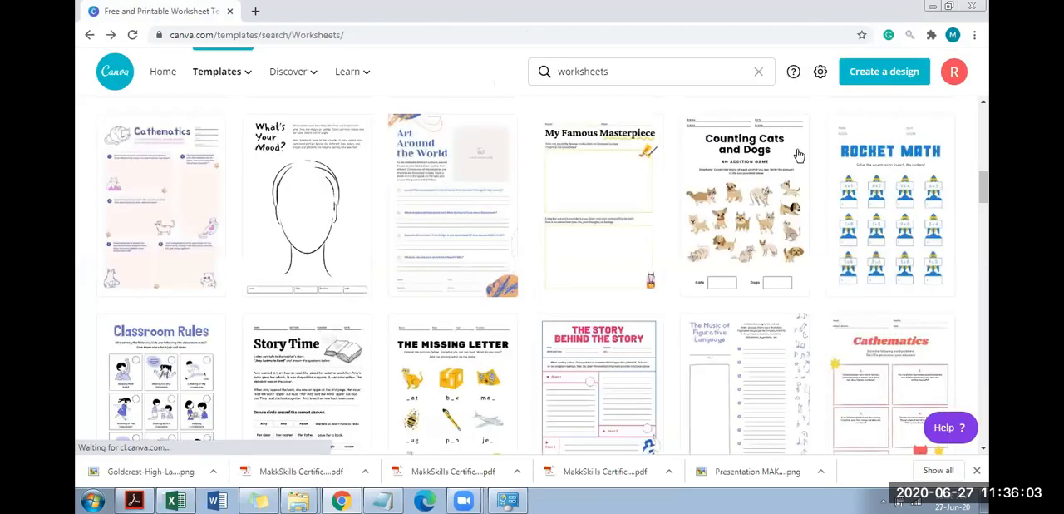
click(108, 84)
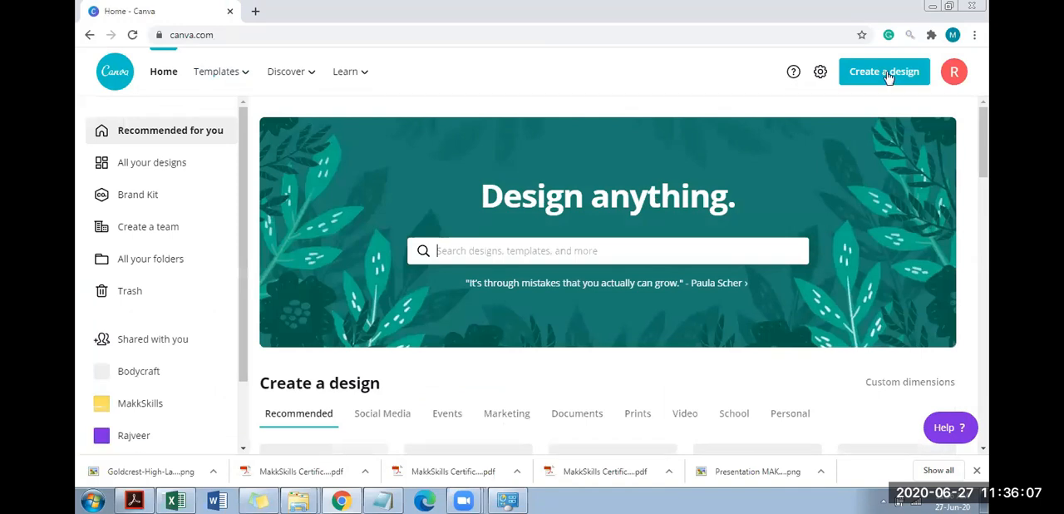
click(886, 74)
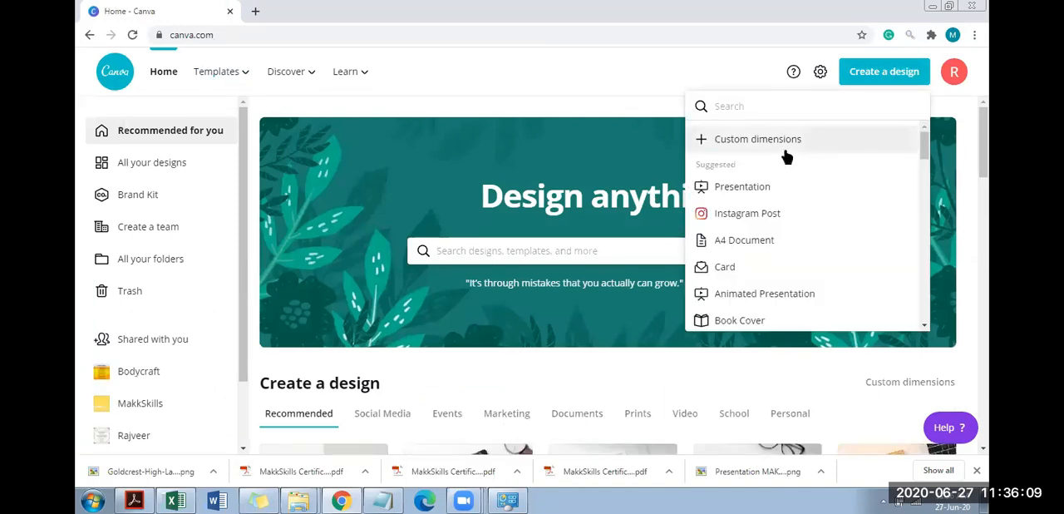
click(786, 157)
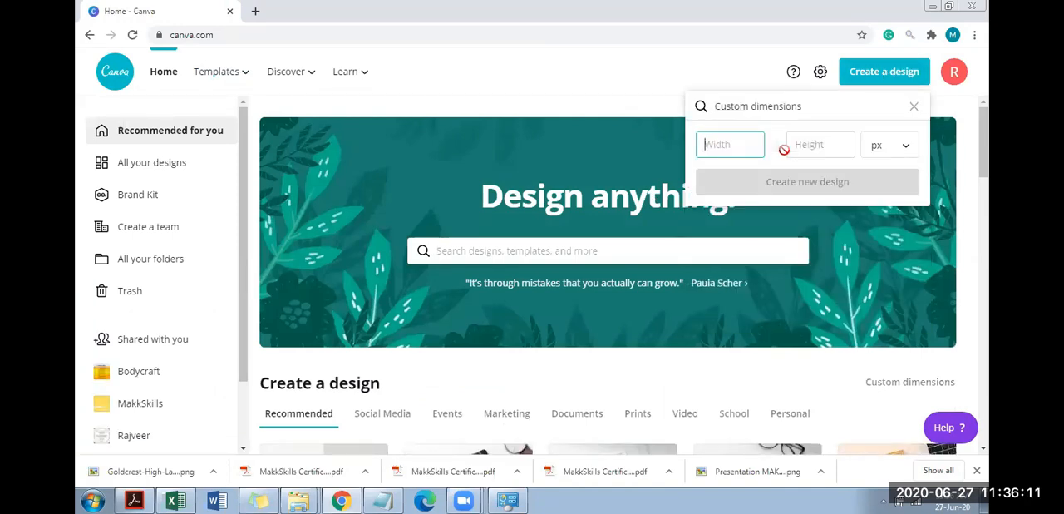
text(10)
key(Tab)
text(14)
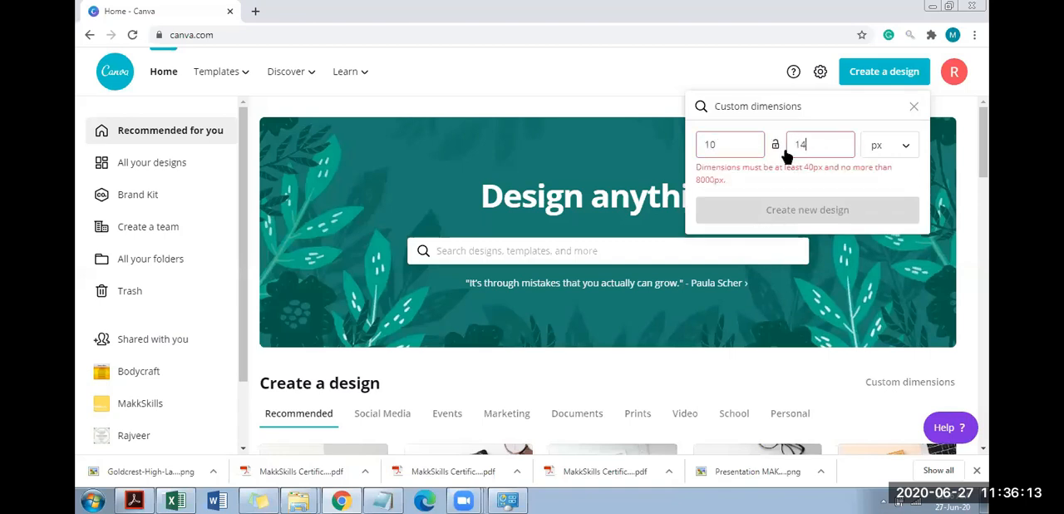
click(903, 148)
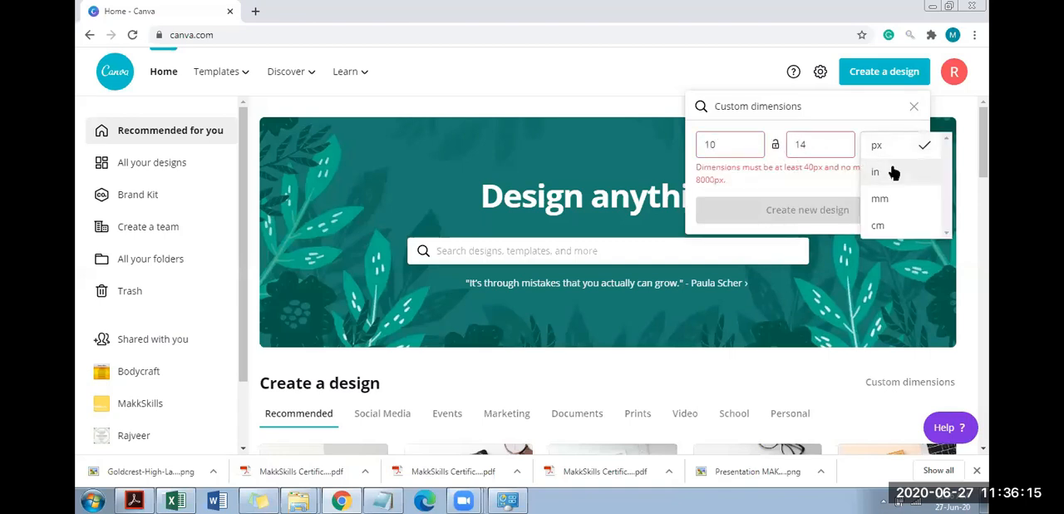
click(877, 172)
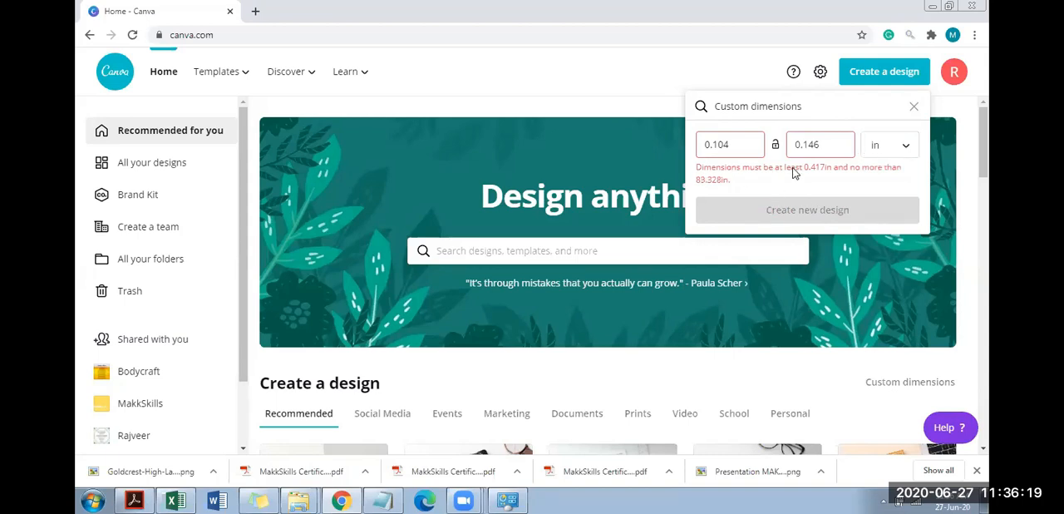
click(741, 140)
key(BackSpace)
key(BackSpace)
key(BackSpace)
key(BackSpace)
key(BackSpace)
click(664, 145)
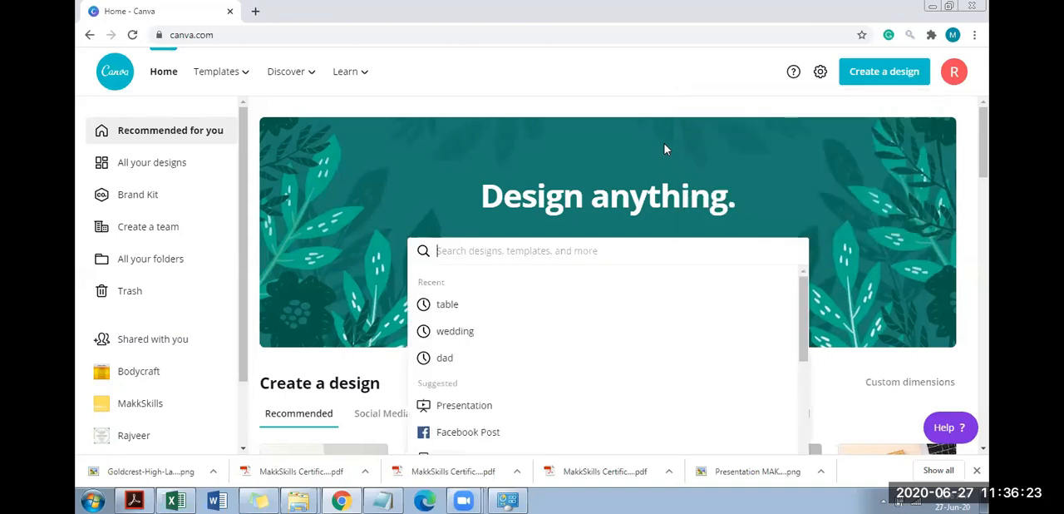
Create a new blank design with custom dimensions of 14 by 18 inches
click(880, 83)
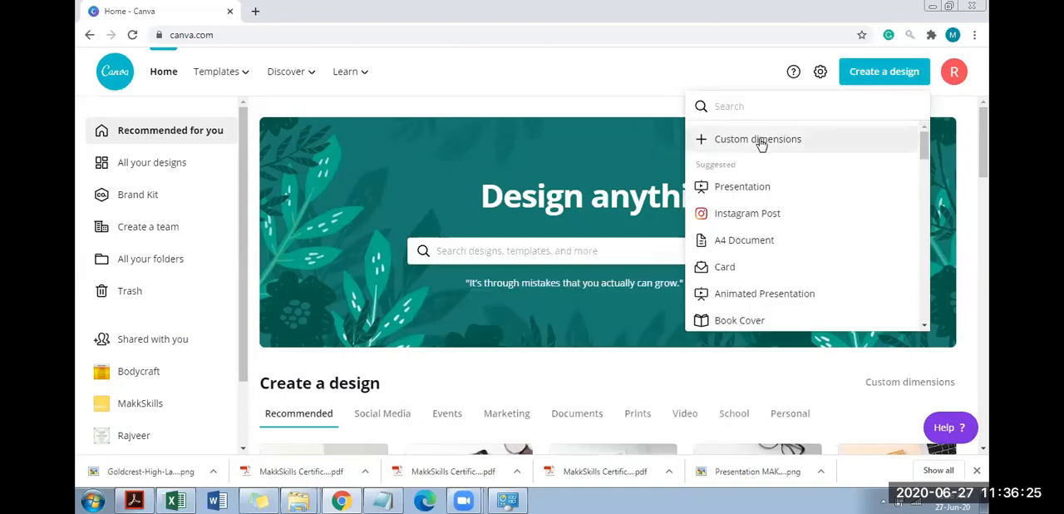
click(760, 138)
text(14)
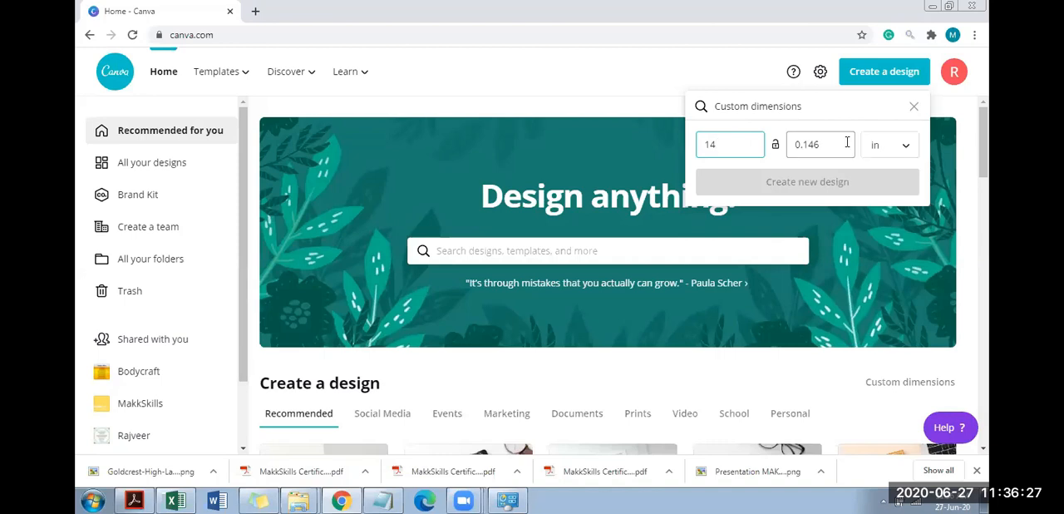
click(885, 150)
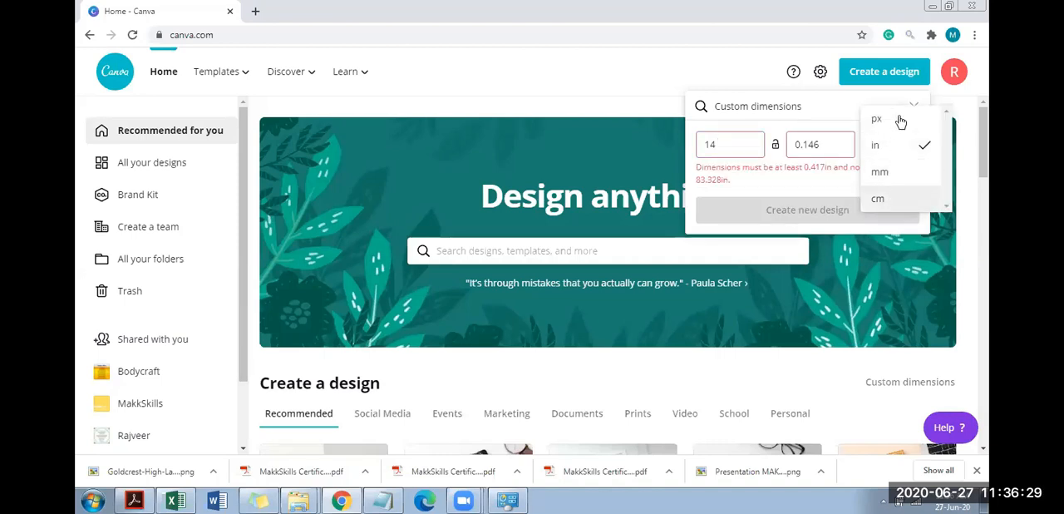
click(903, 151)
drag(825, 145, 745, 144)
text(18)
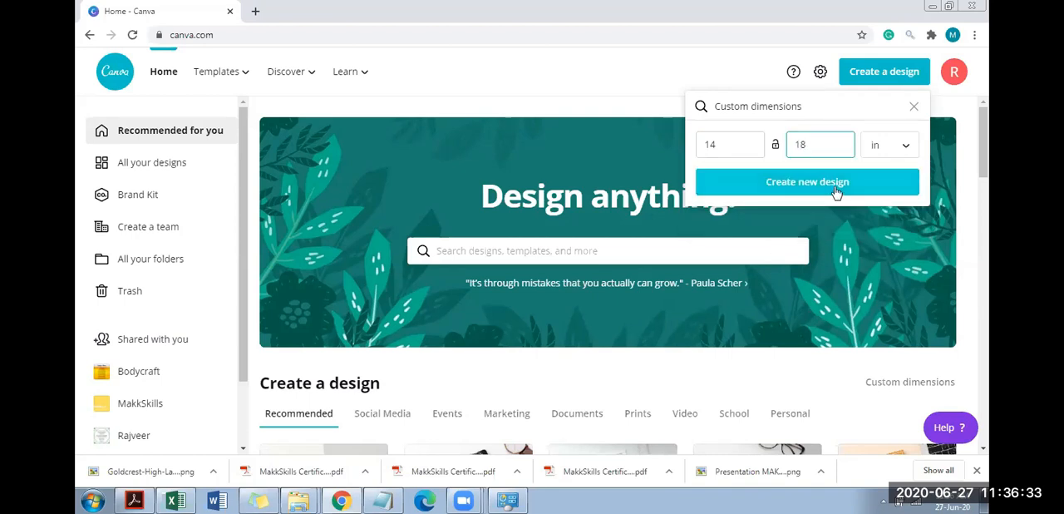
click(819, 210)
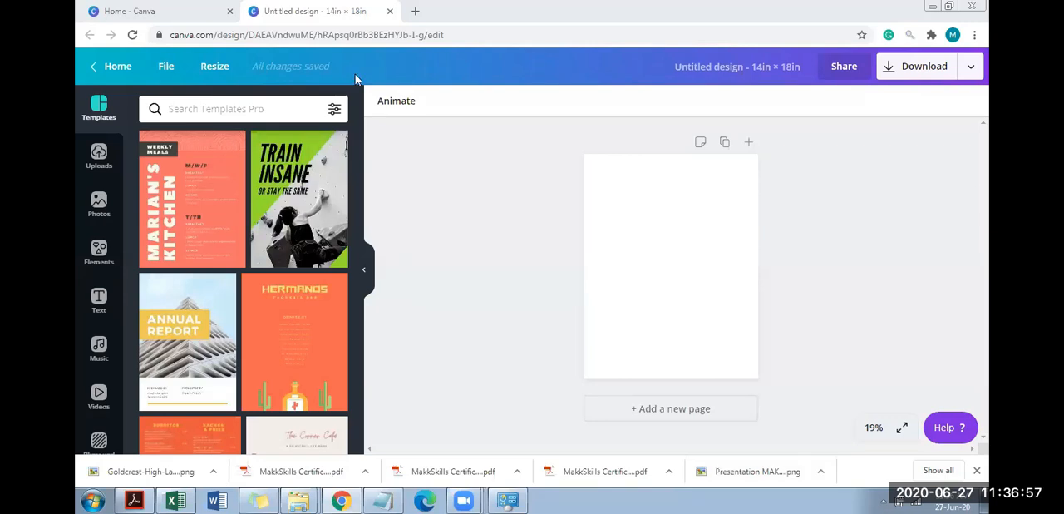
Return to the home page, search the templates for CERTIFICATE and browse the certificate designs
click(125, 10)
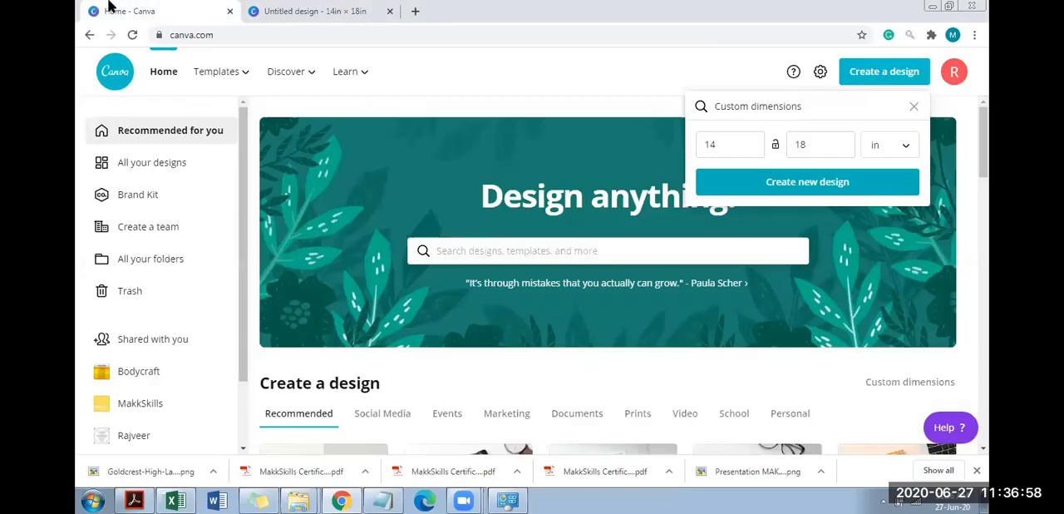
click(535, 240)
text(CERTF)
text(FICATE)
key(Return)
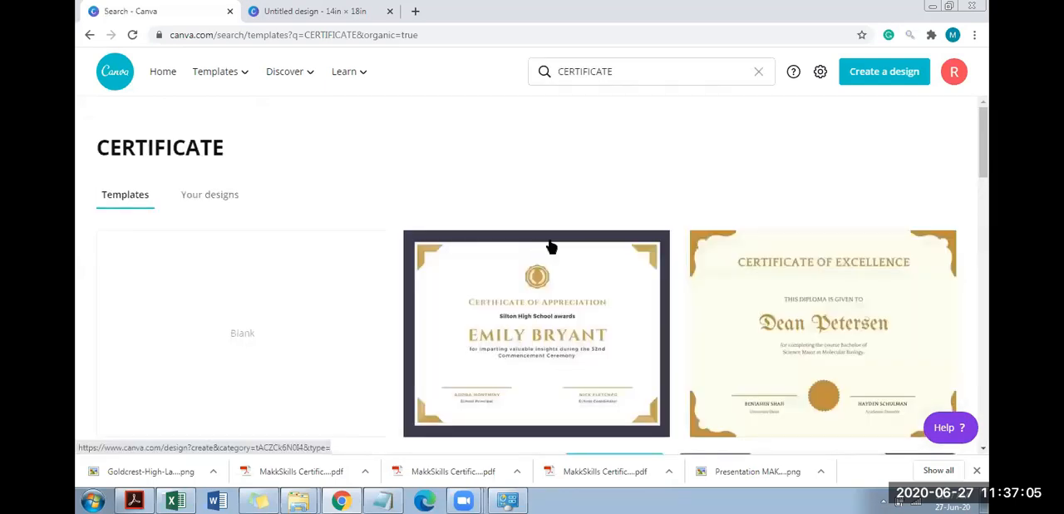
drag(984, 143, 989, 355)
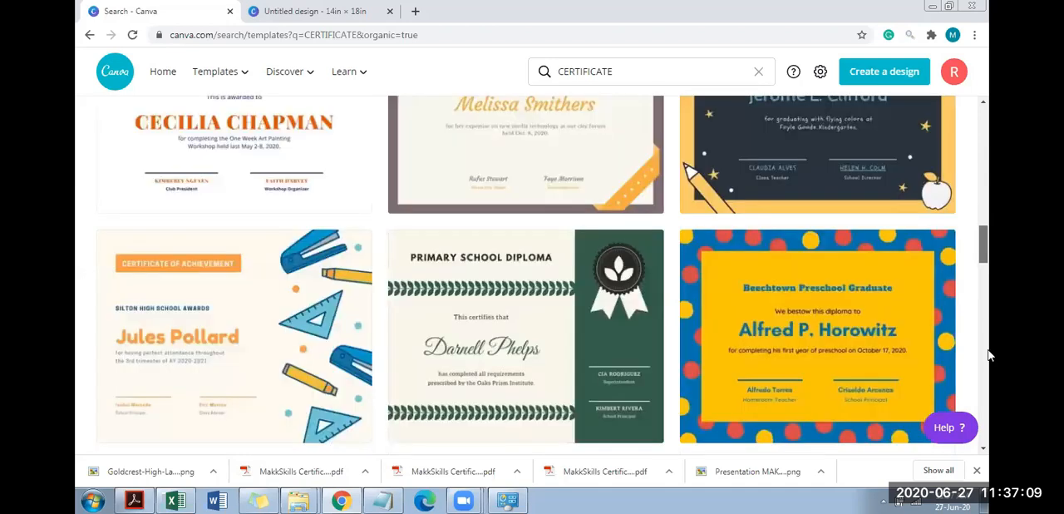
mouse_move(986, 248)
mouse_down()
mouse_move(989, 303)
mouse_move(990, 241)
mouse_up()
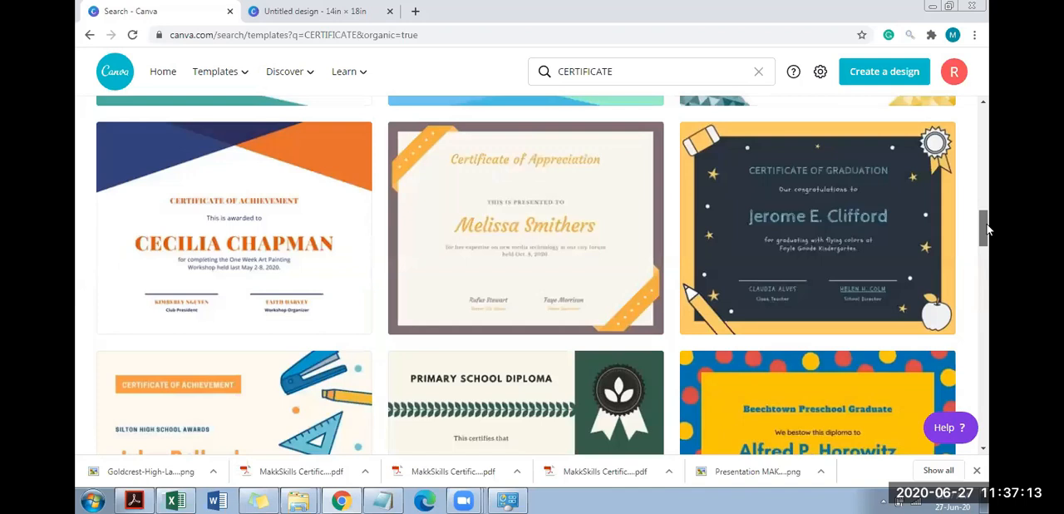
drag(988, 200, 988, 161)
drag(987, 185, 987, 291)
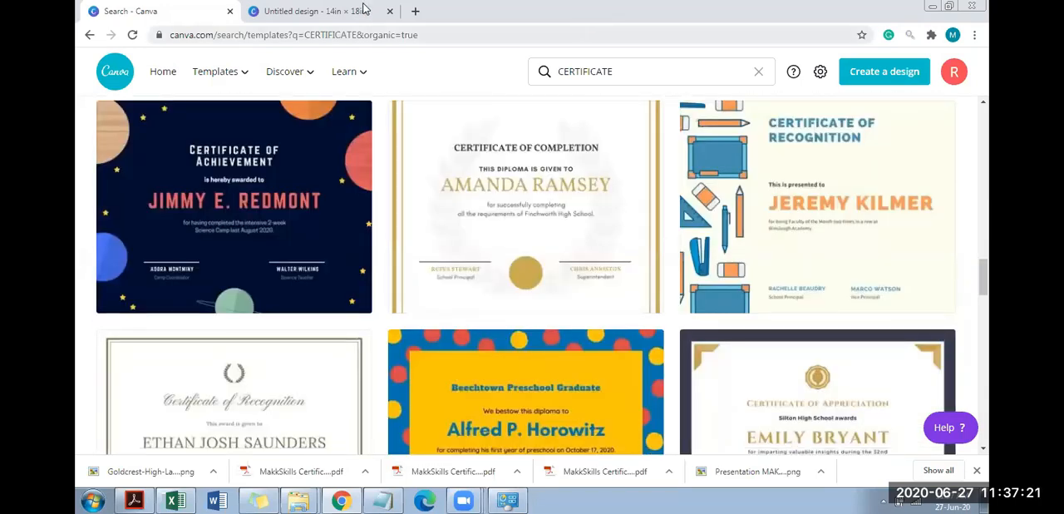
Leave the blank 14 by 18 inch design and create a new design of the Certificate type
click(349, 10)
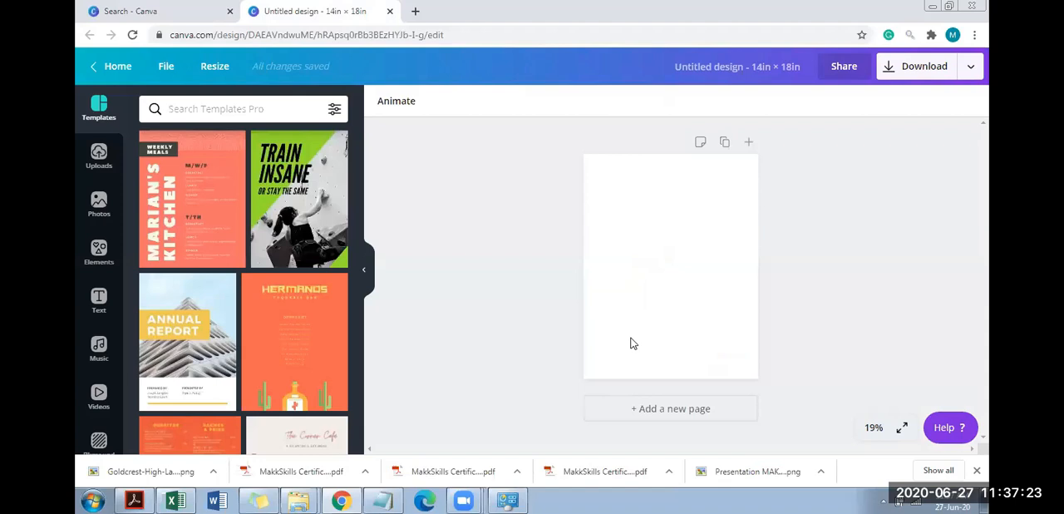
click(790, 65)
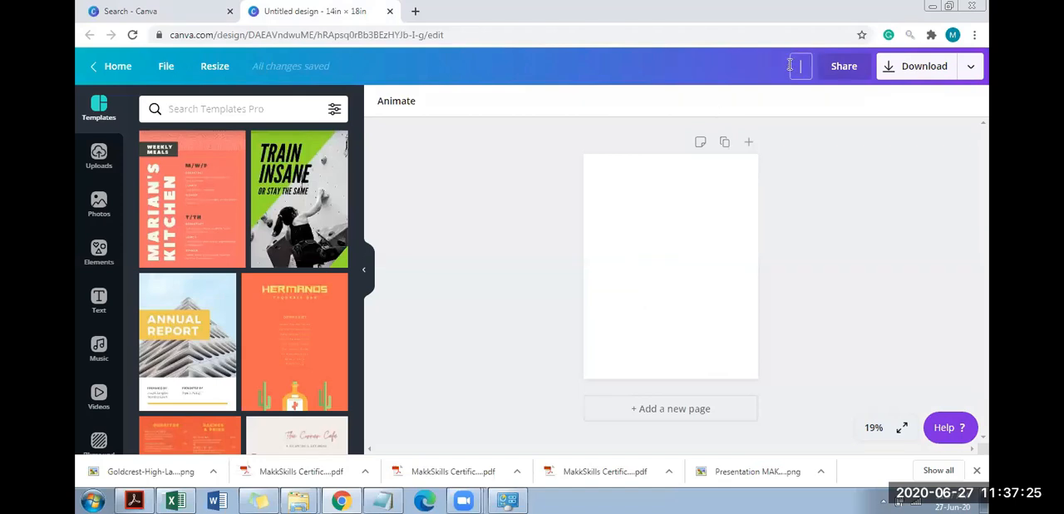
click(112, 63)
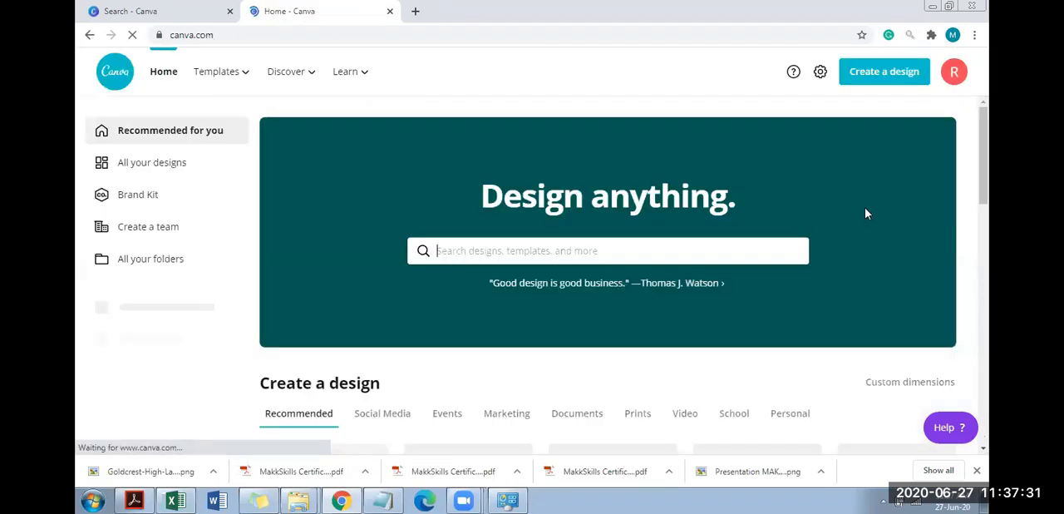
click(899, 83)
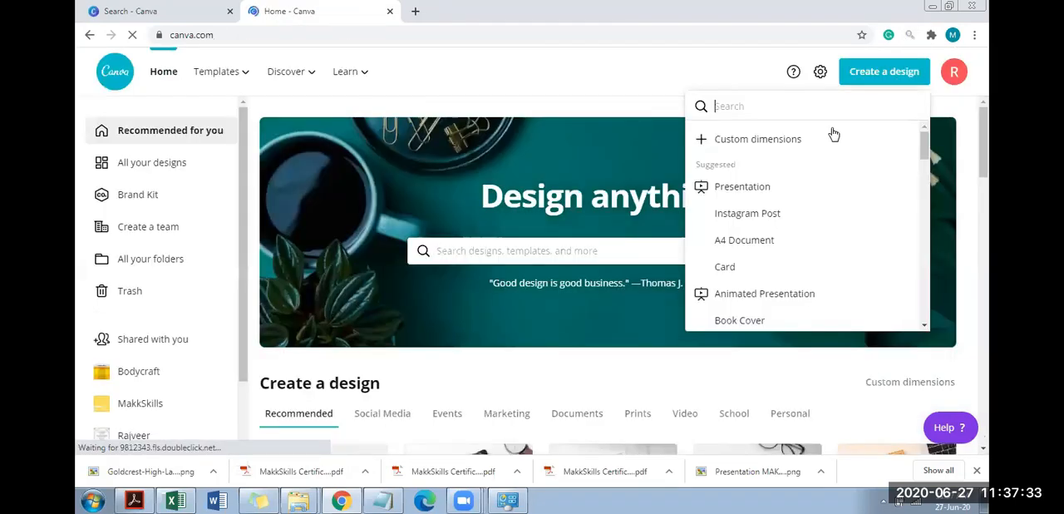
text(CERTI)
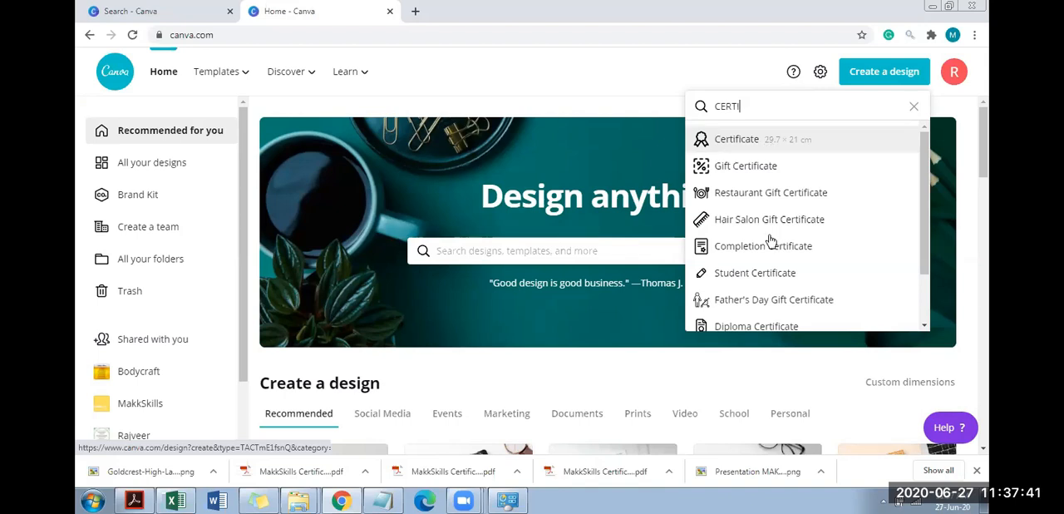
click(751, 141)
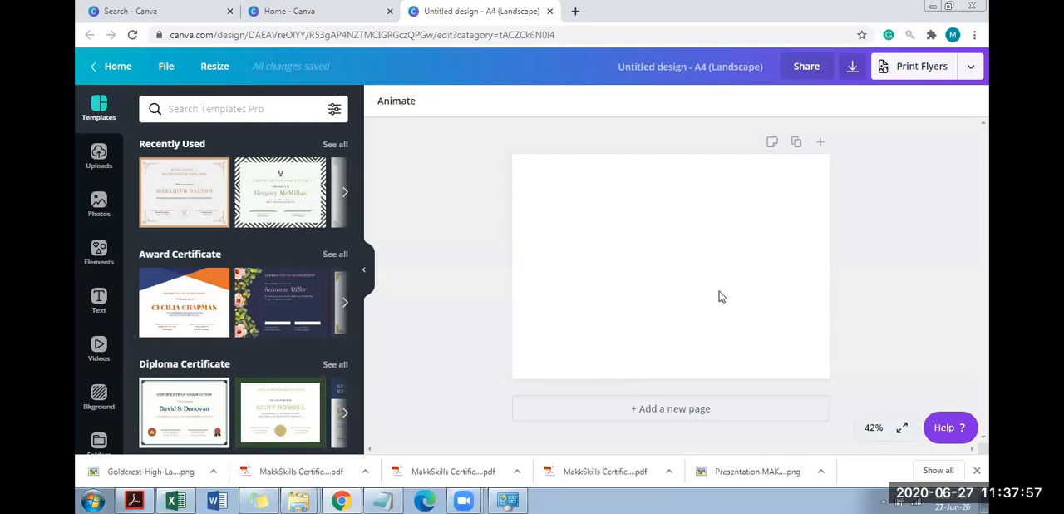
Search the elements for BORDER and add the square gold frame to the blank certificate page
click(497, 247)
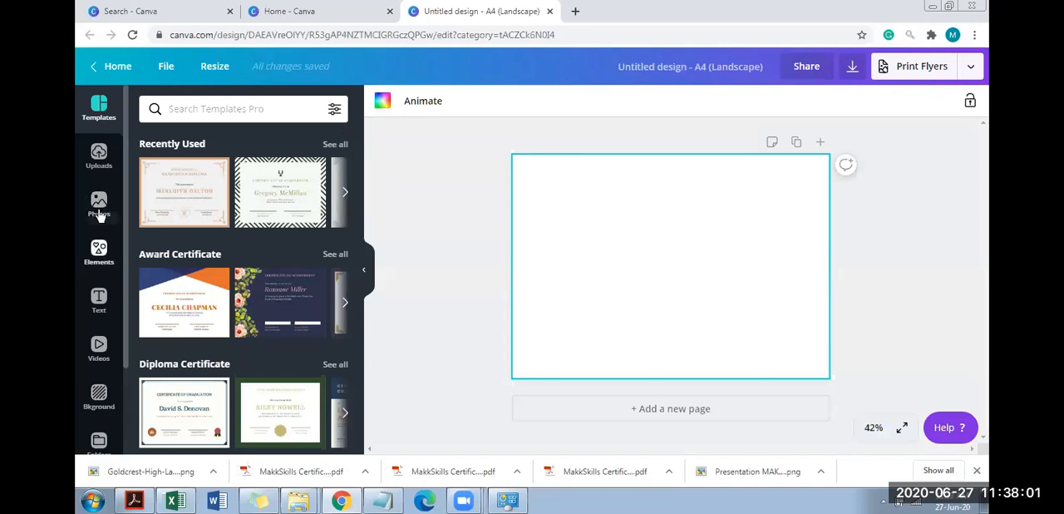
click(110, 265)
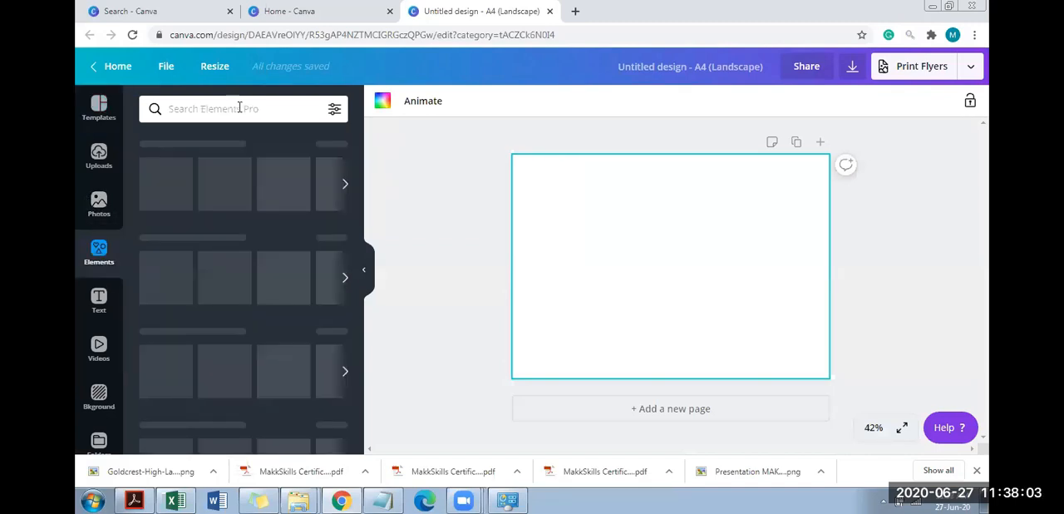
click(239, 108)
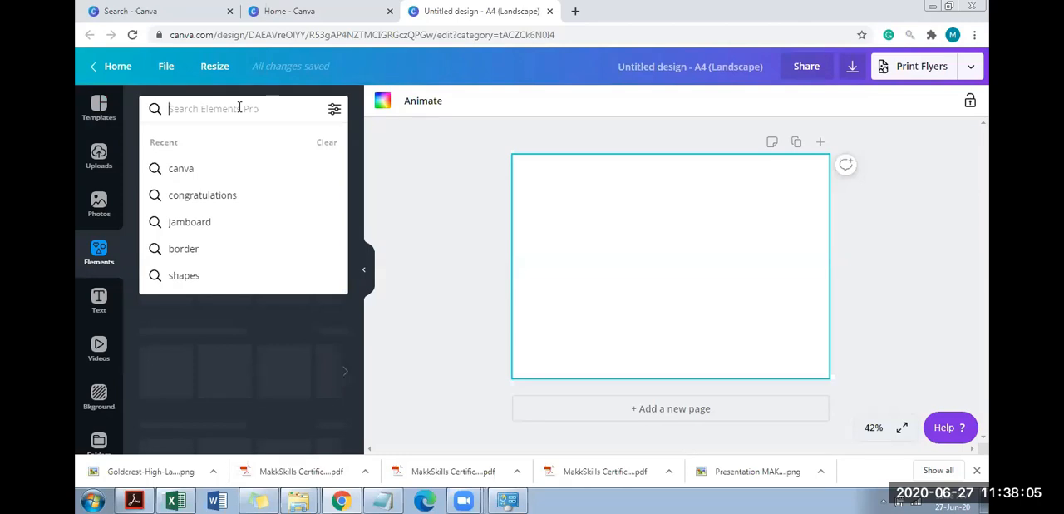
text(BORDER)
key(Return)
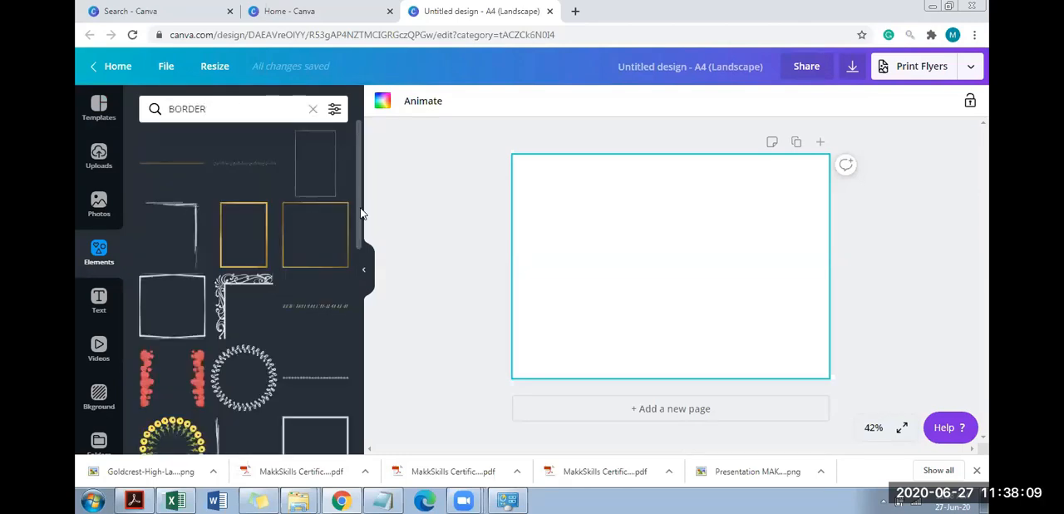
scroll(363, 275, down, 2)
scroll(366, 321, down, 4)
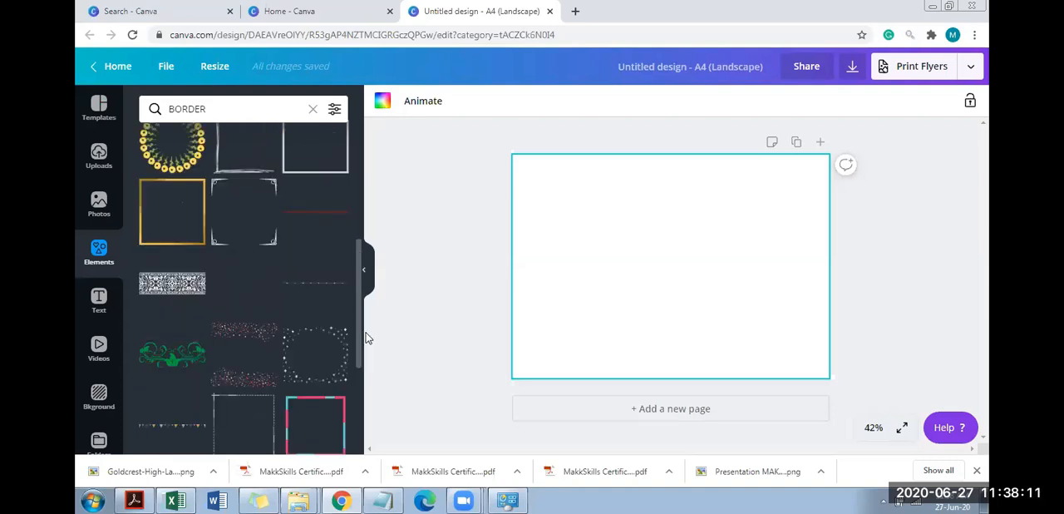
click(158, 242)
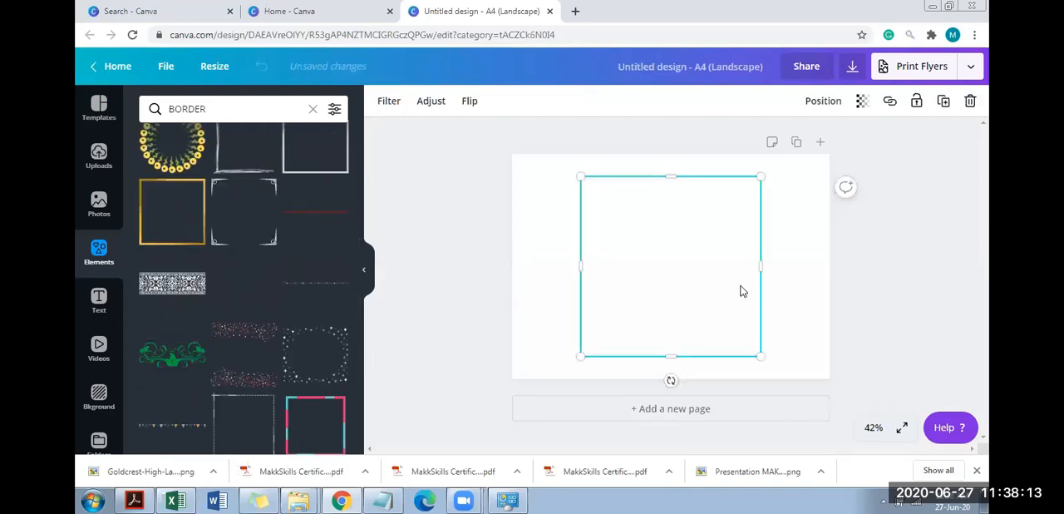
Stretch the gold frame on all four sides to about 31 cm wide, slightly past the page edges
drag(786, 264, 821, 262)
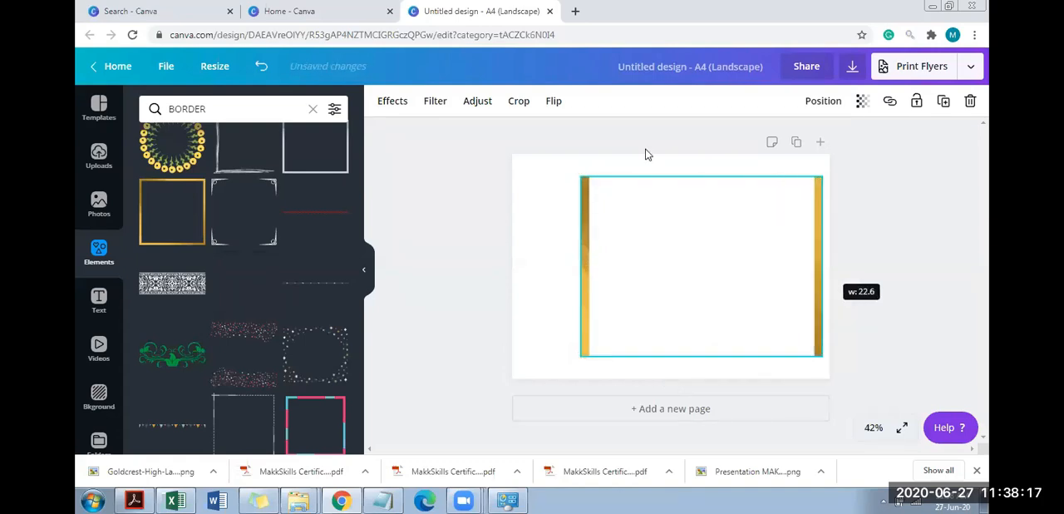
drag(693, 148, 693, 146)
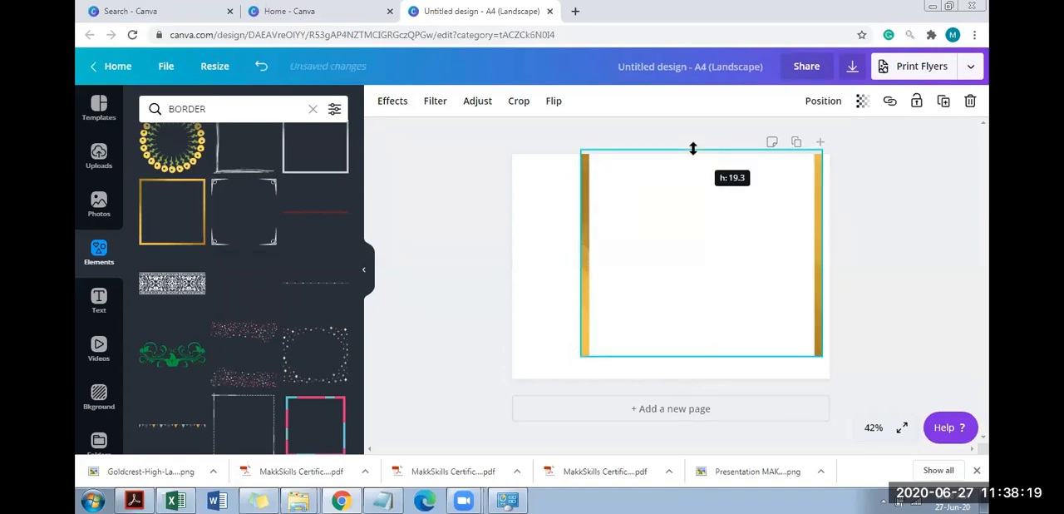
drag(480, 270, 503, 268)
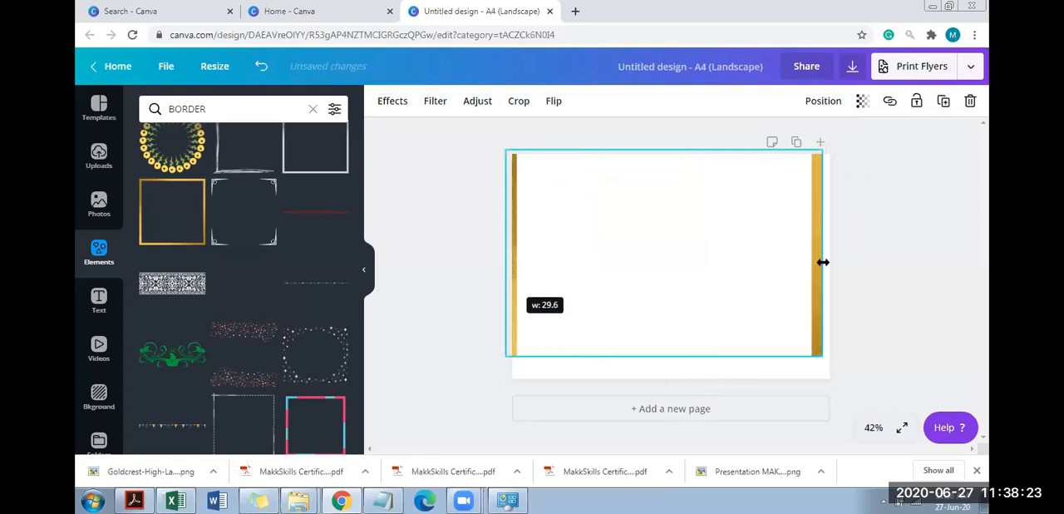
drag(838, 267, 854, 268)
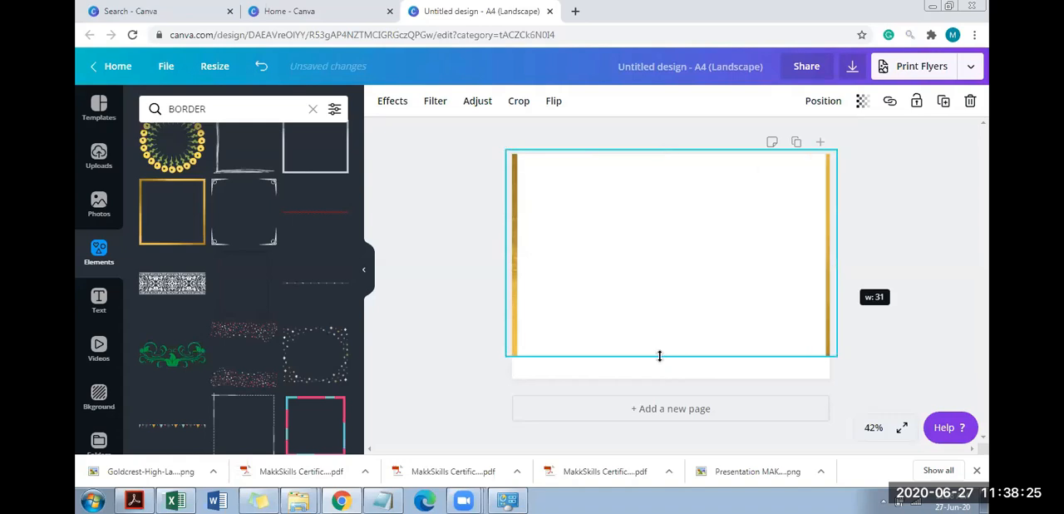
drag(659, 356, 673, 401)
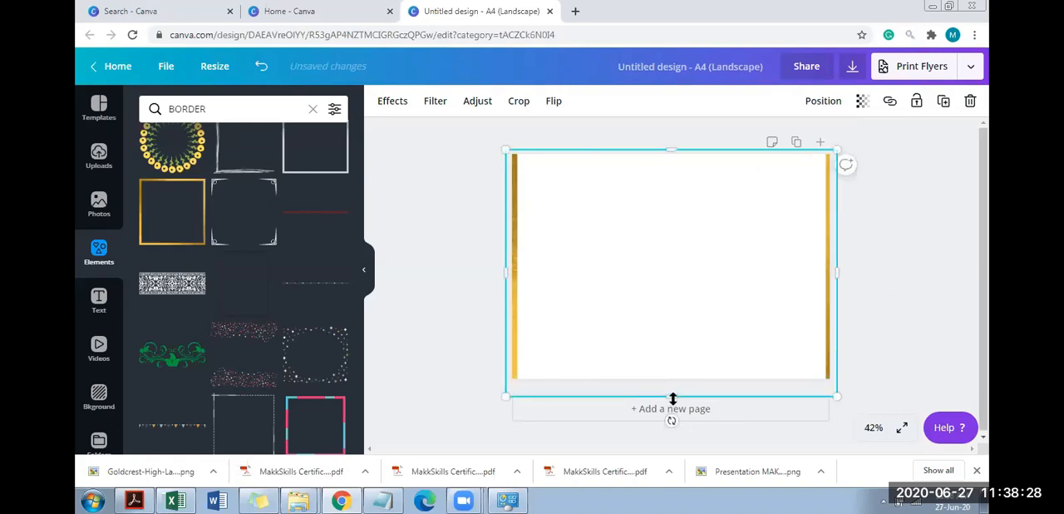
Deselect the gold frame and add a second page to the certificate design
click(908, 232)
click(648, 417)
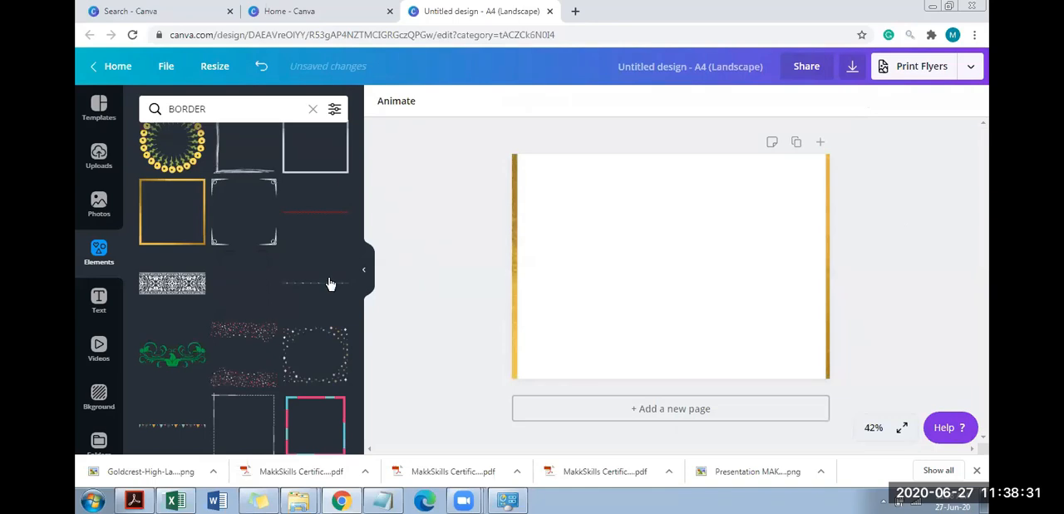
click(260, 218)
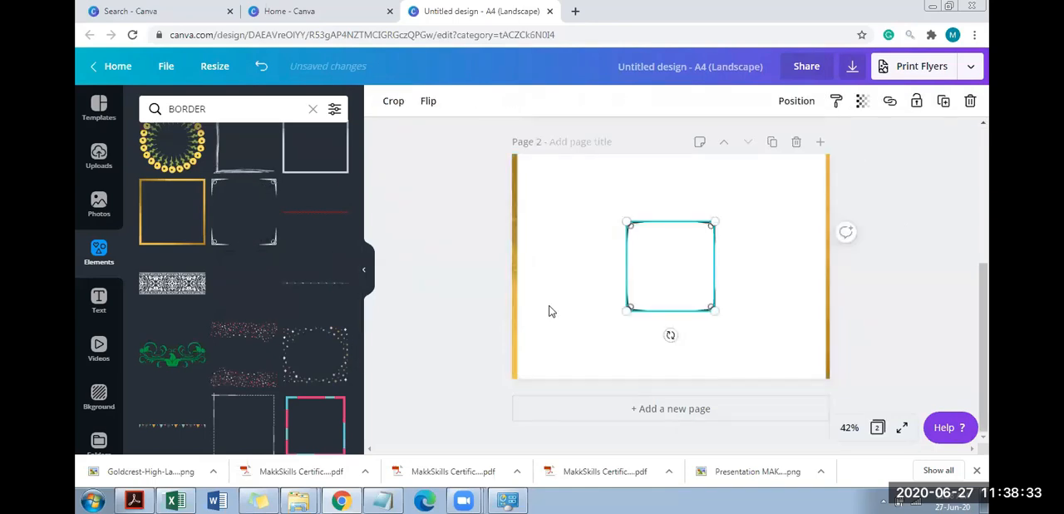
click(653, 298)
key(ctrl+z)
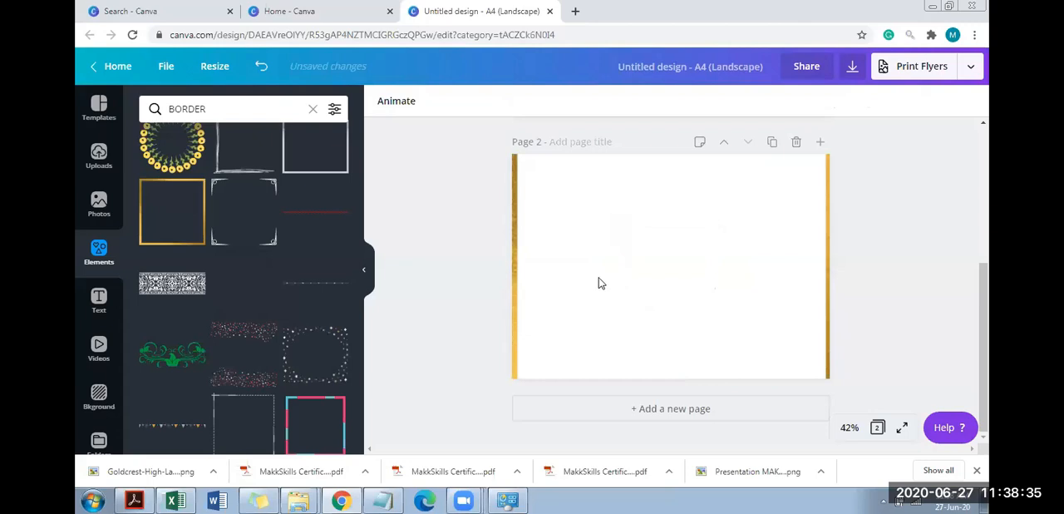
click(598, 283)
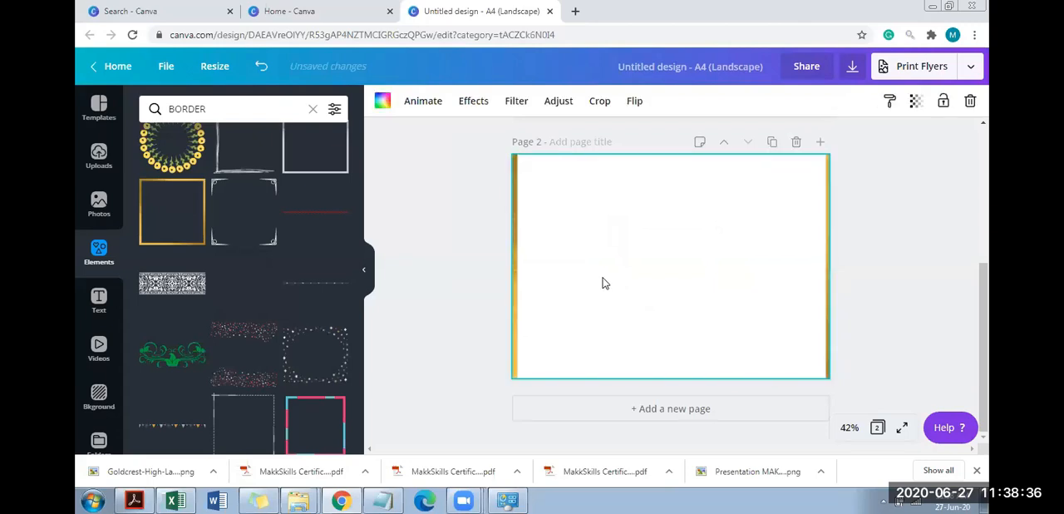
click(795, 145)
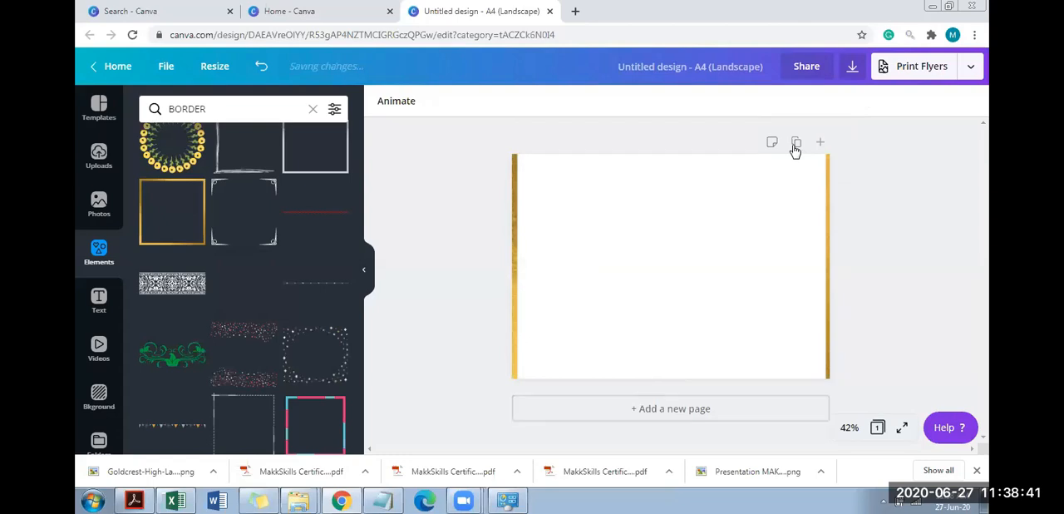
key(ctrl+z)
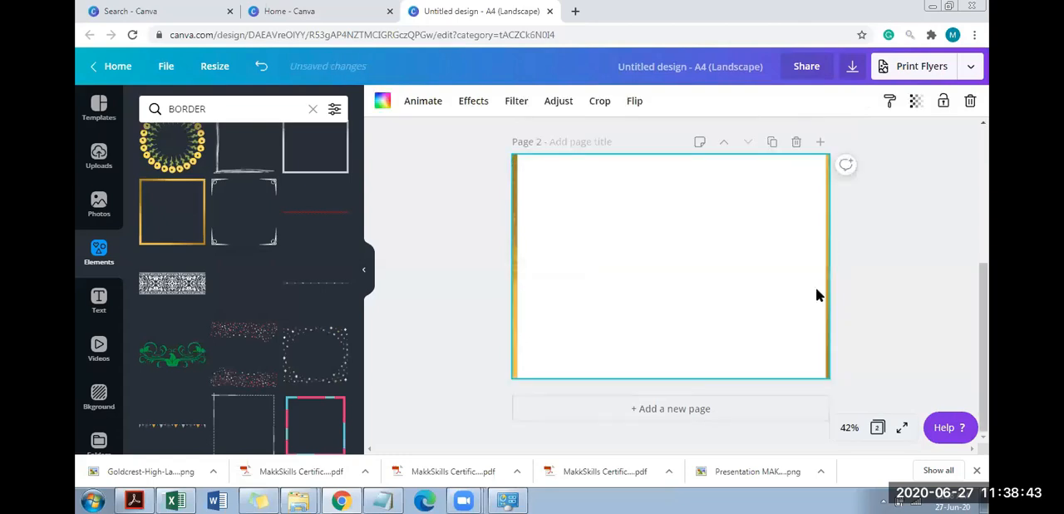
Replace the gold frame on page 2 with the ornate-corner border, enlarged to nearly full page height along the page's left side
key(Delete)
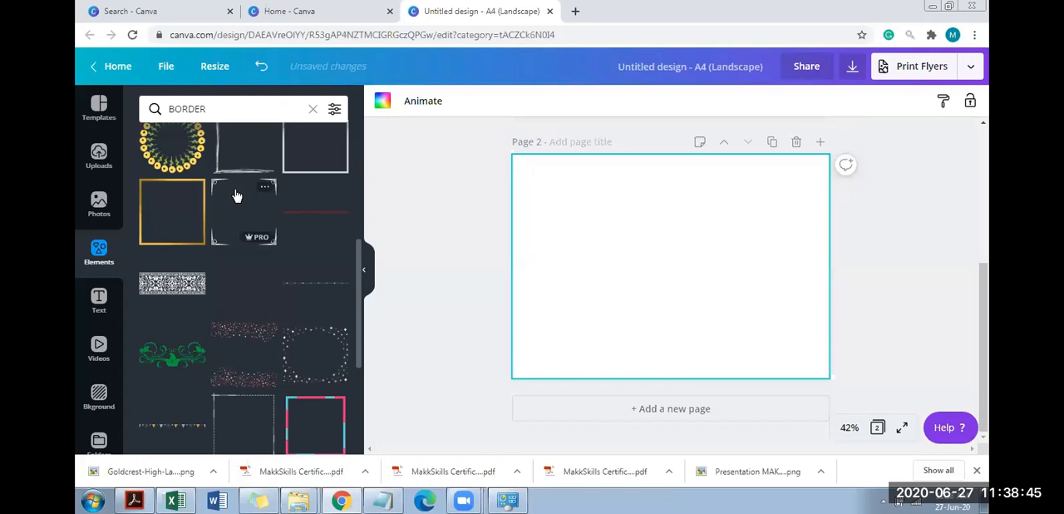
click(272, 202)
drag(626, 313, 541, 340)
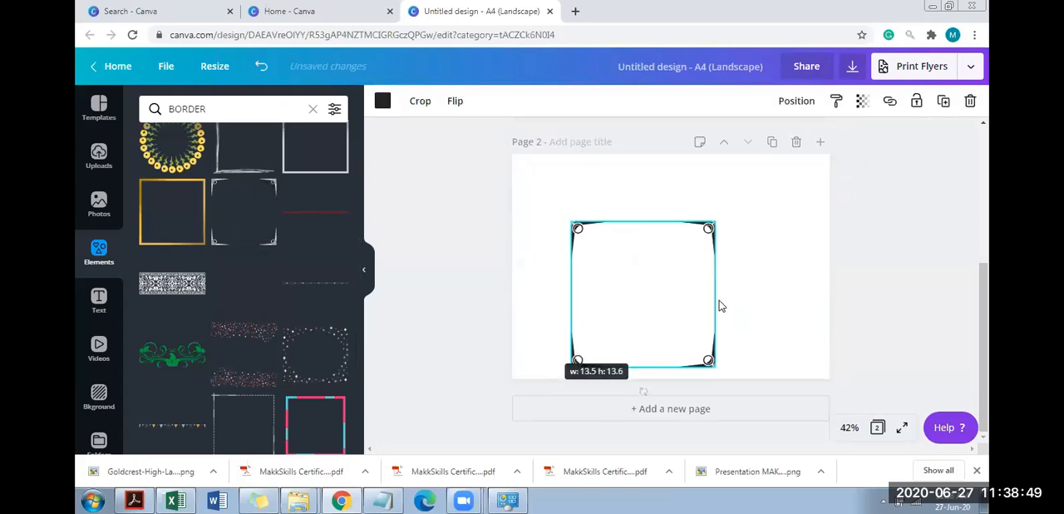
drag(648, 267, 588, 200)
drag(671, 323, 740, 363)
drag(722, 250, 728, 258)
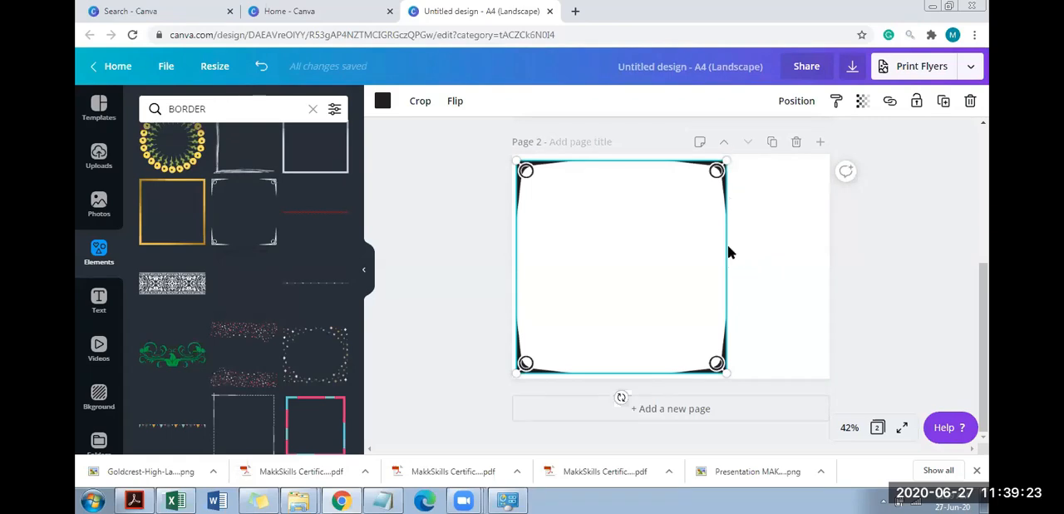
click(420, 103)
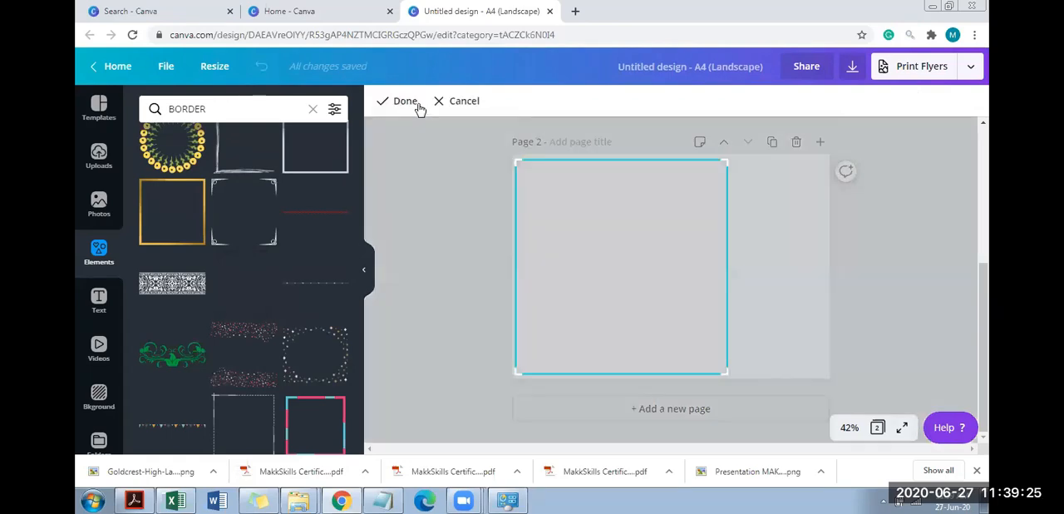
drag(657, 381, 622, 384)
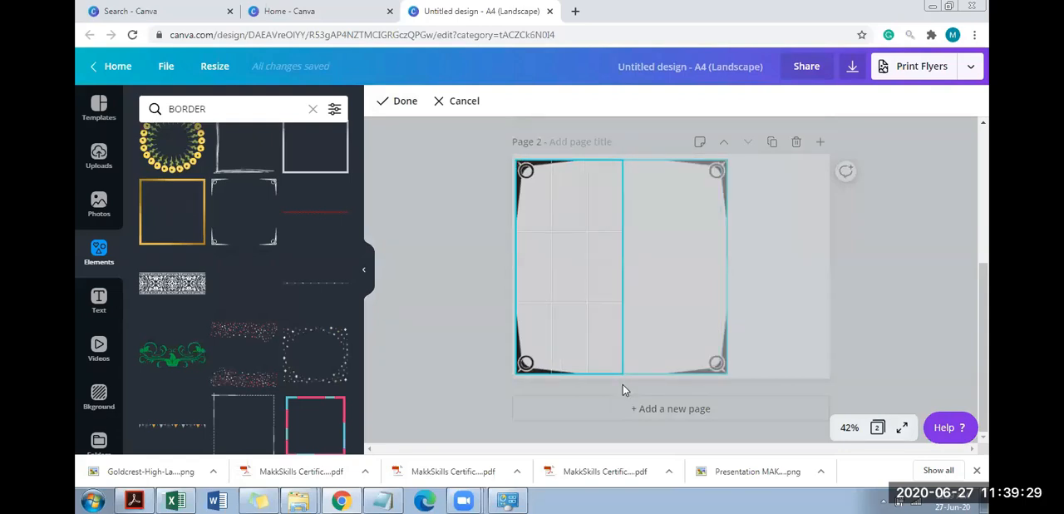
click(413, 104)
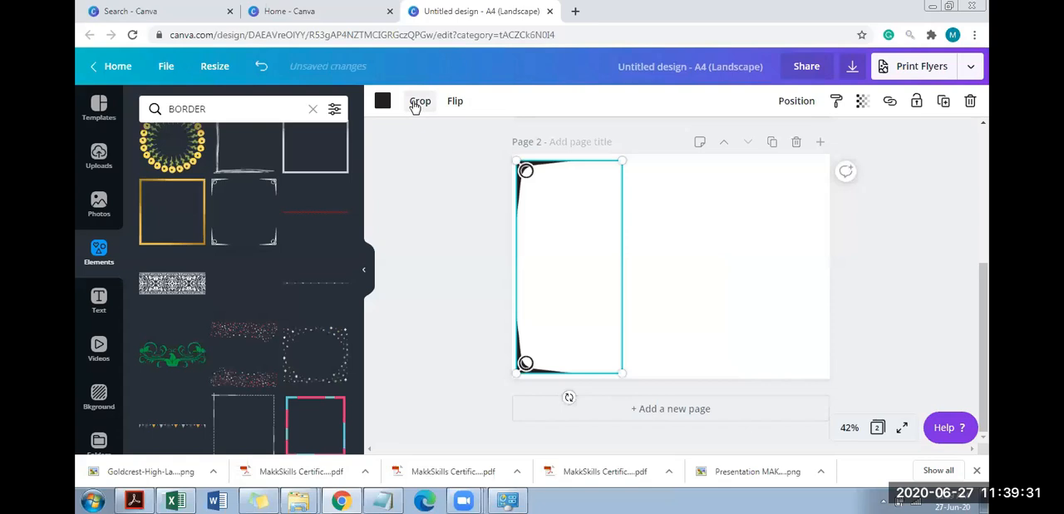
key(ctrl+z)
click(769, 290)
click(666, 284)
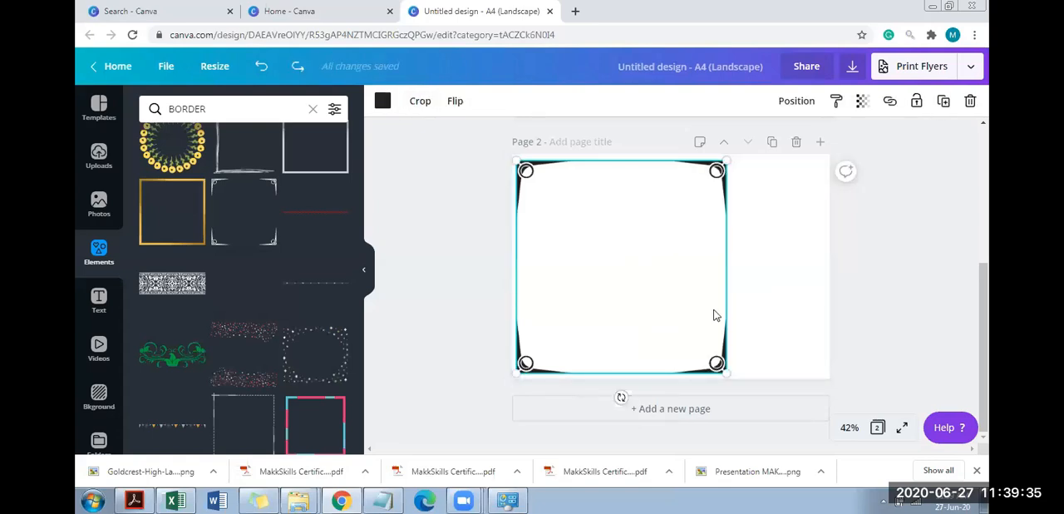
Shrink the ornate border very slightly and crop it to its left half, keeping the two left corner ornaments
drag(718, 366, 709, 392)
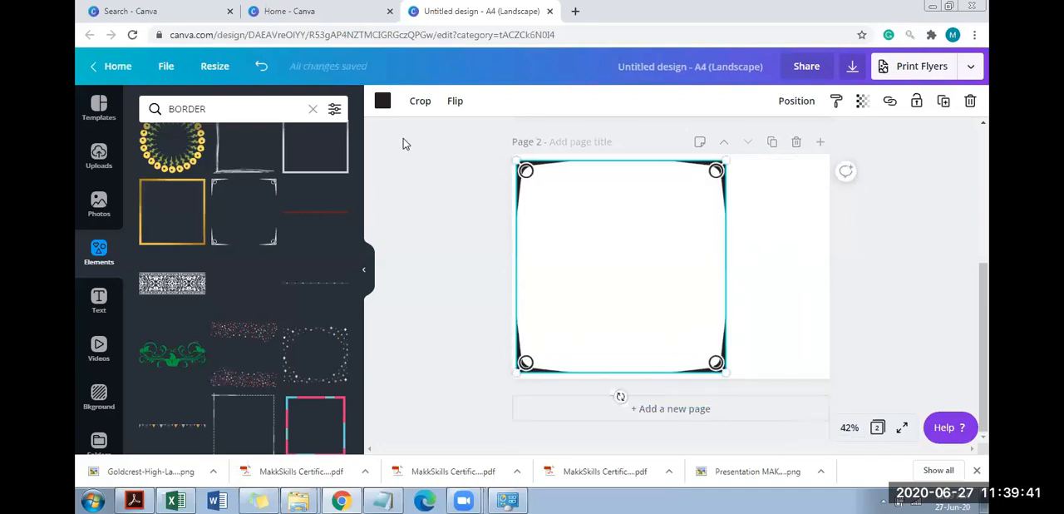
click(420, 104)
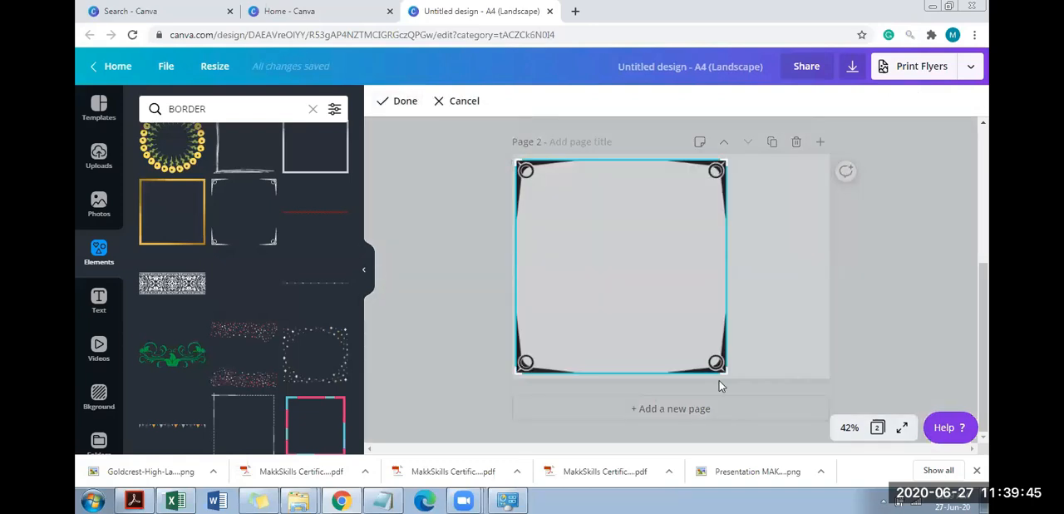
drag(726, 375, 625, 389)
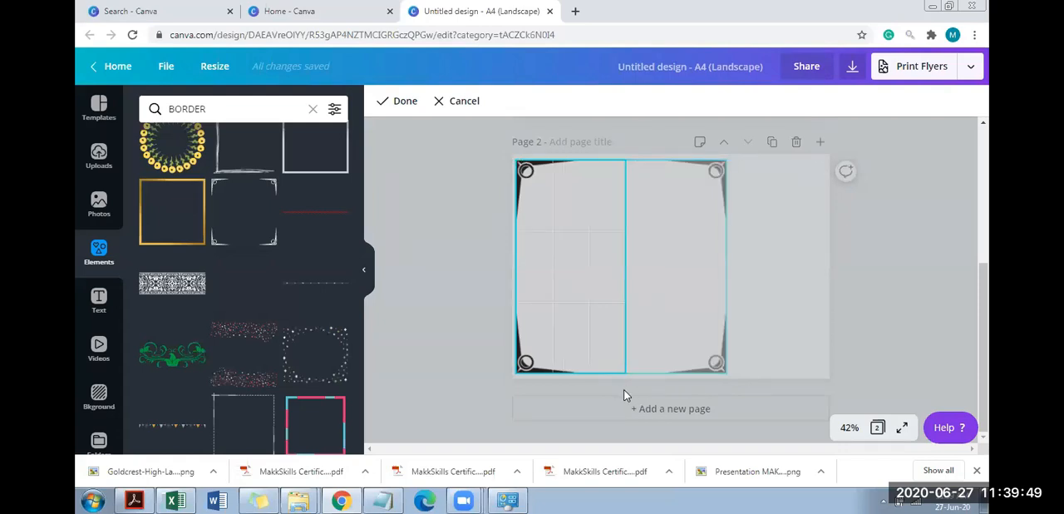
click(400, 101)
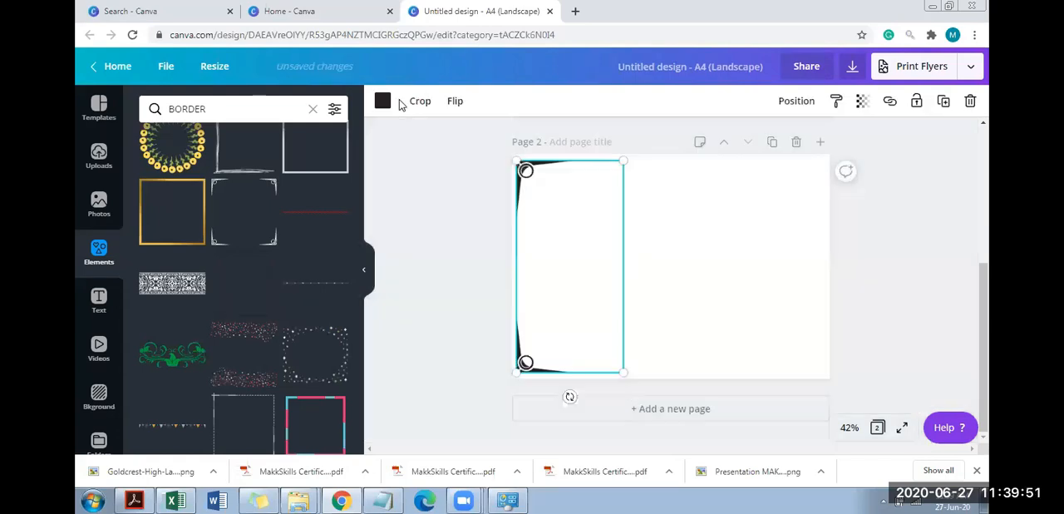
click(701, 214)
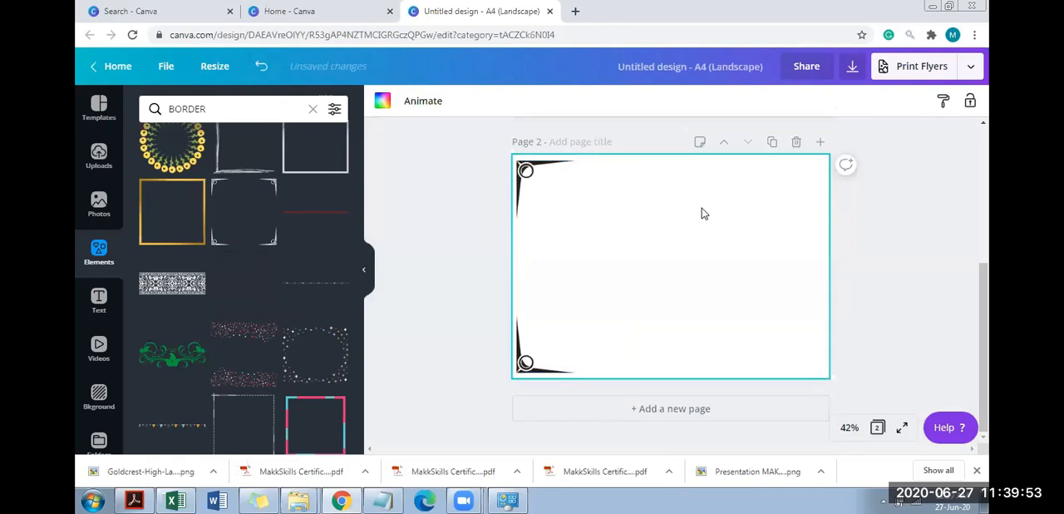
Add a second copy of the ornate-corner border and enlarge it to the same height as the cropped left piece
click(248, 210)
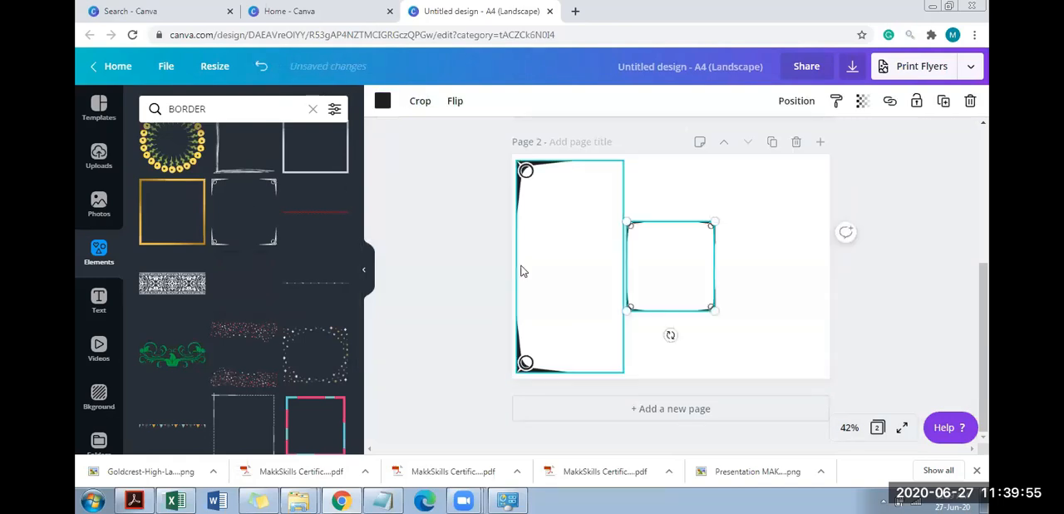
drag(712, 222, 774, 155)
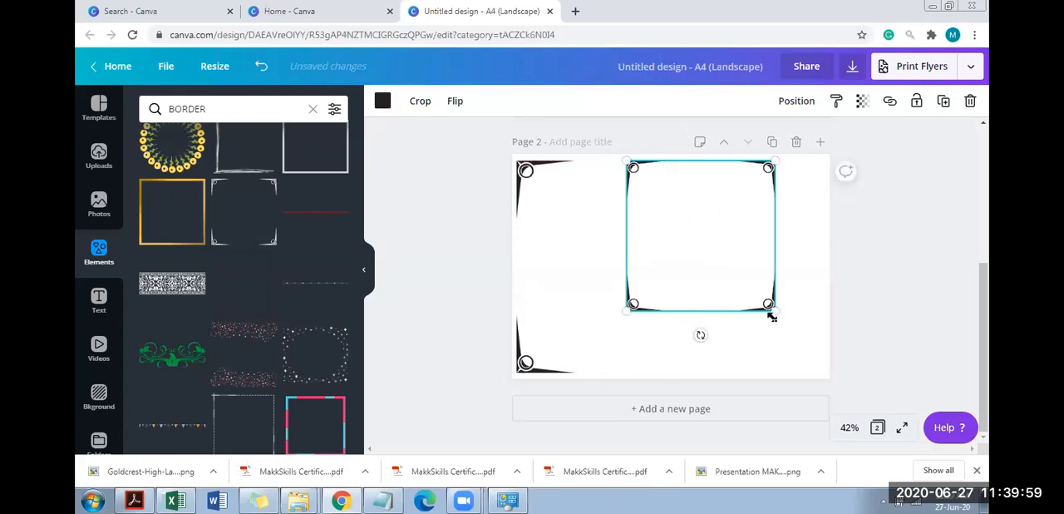
drag(626, 309, 551, 363)
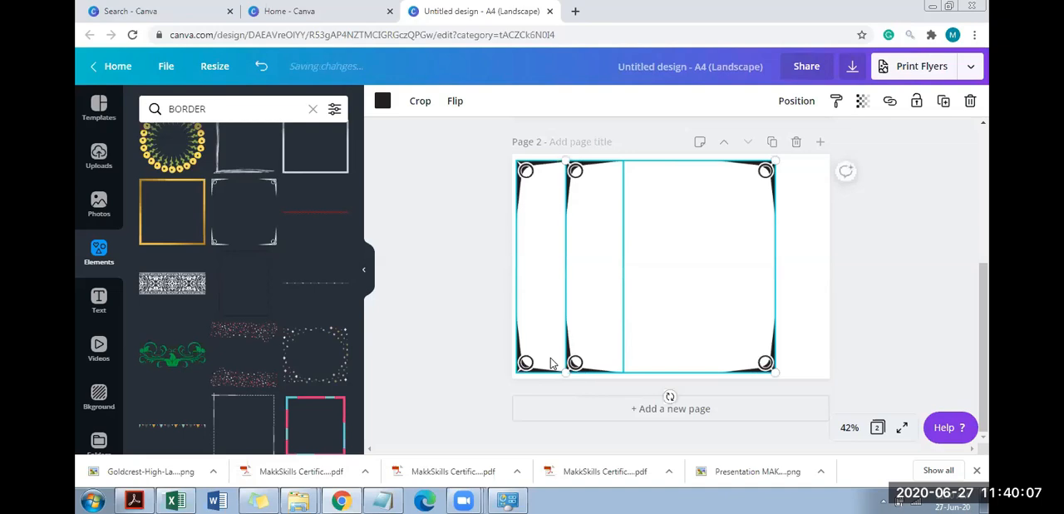
Crop the second border to its right half and move it just inside the page's right edge, mirroring the left piece
click(420, 102)
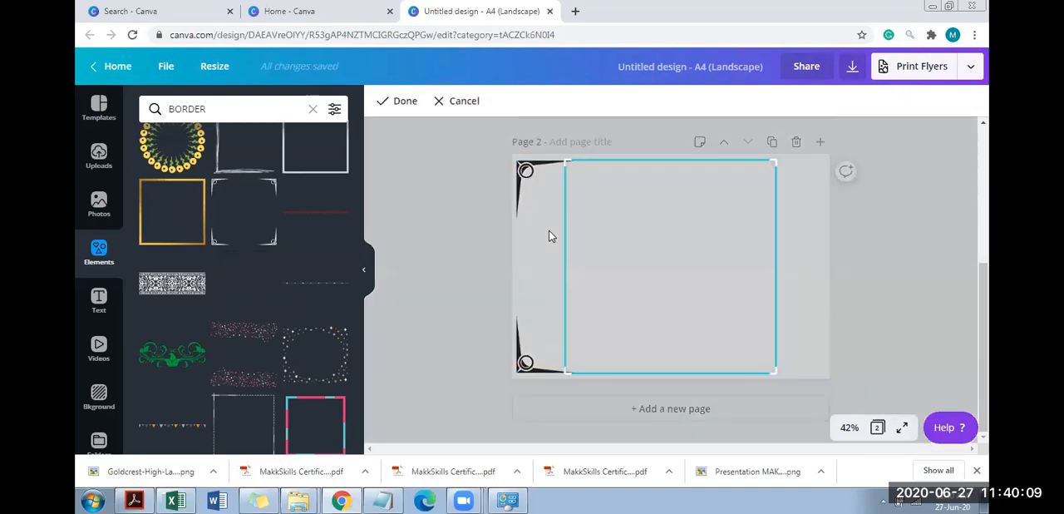
drag(562, 375, 666, 378)
click(393, 100)
drag(756, 302, 856, 278)
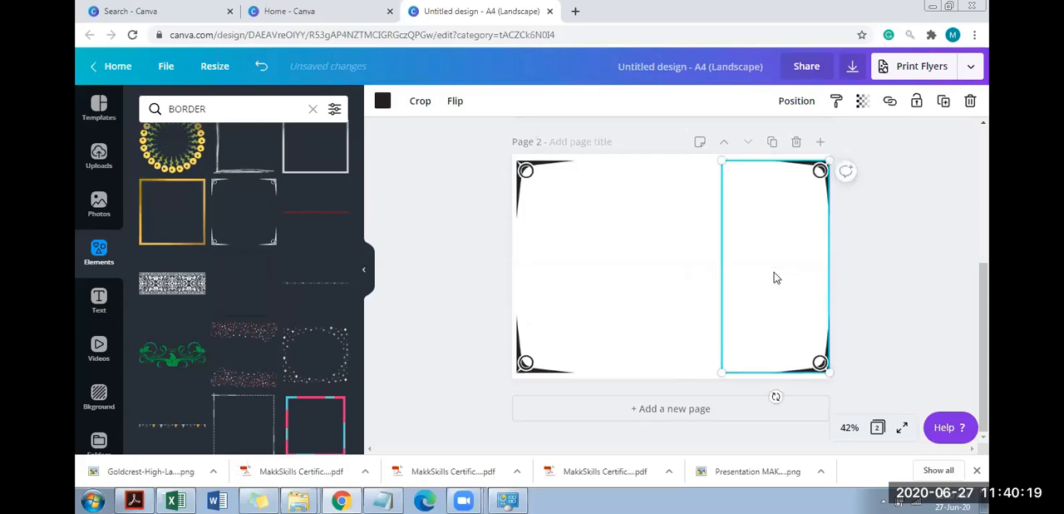
key(Left)
key(Left)
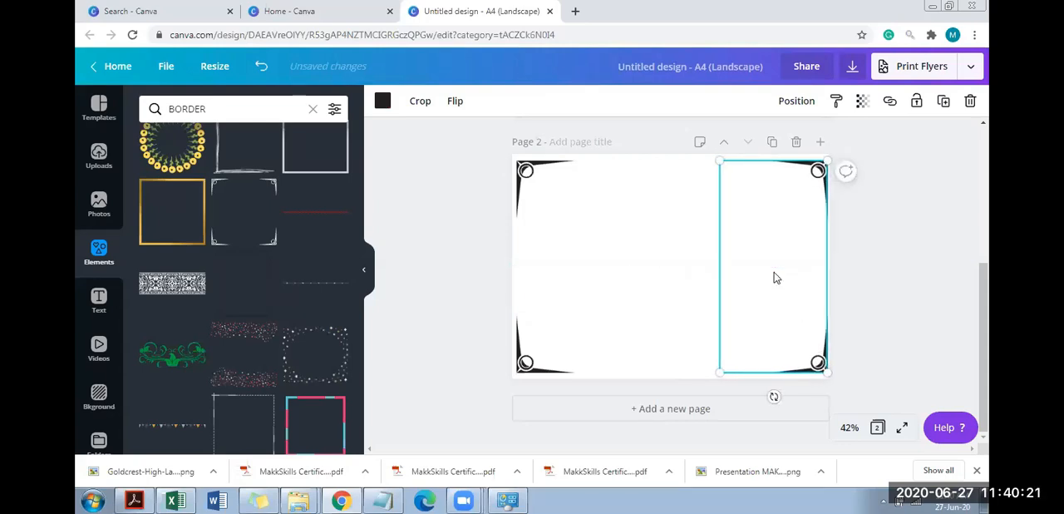
key(Left)
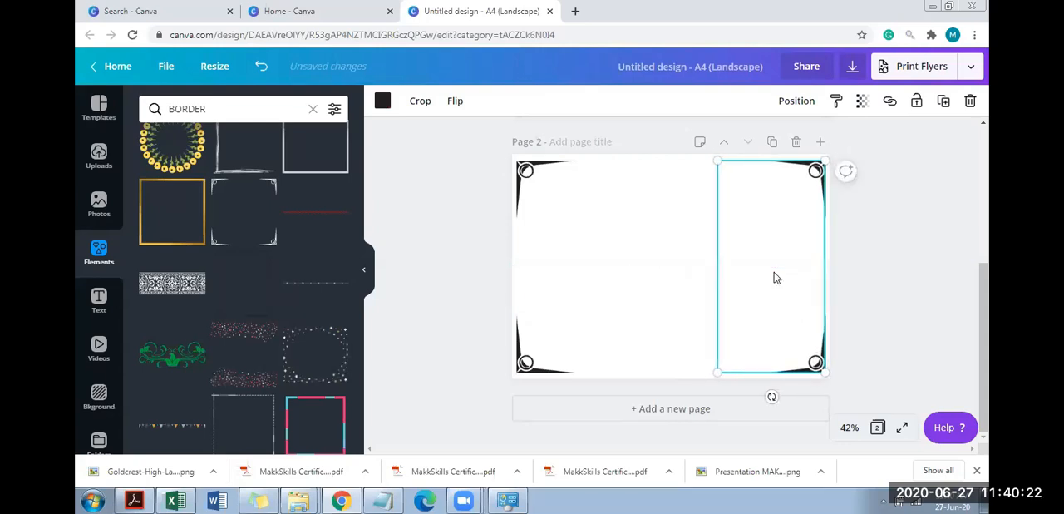
click(888, 247)
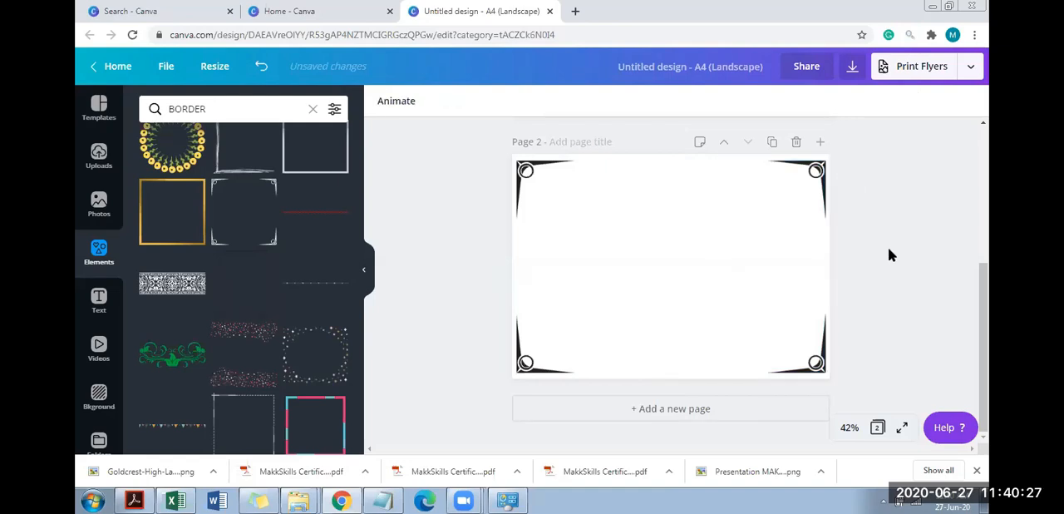
Crop the left border piece to its upper half so only the top-left corner ornament remains
click(578, 230)
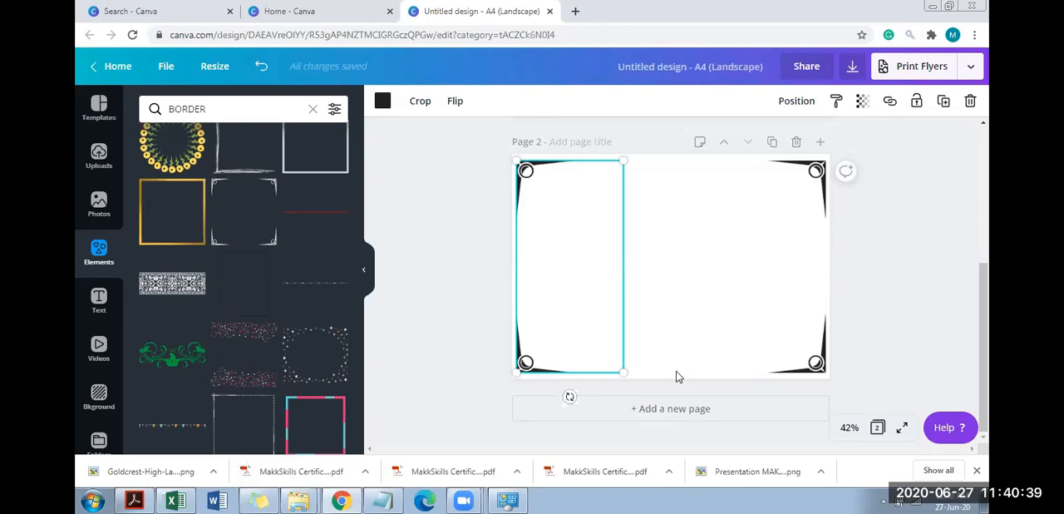
click(429, 104)
drag(512, 370, 509, 272)
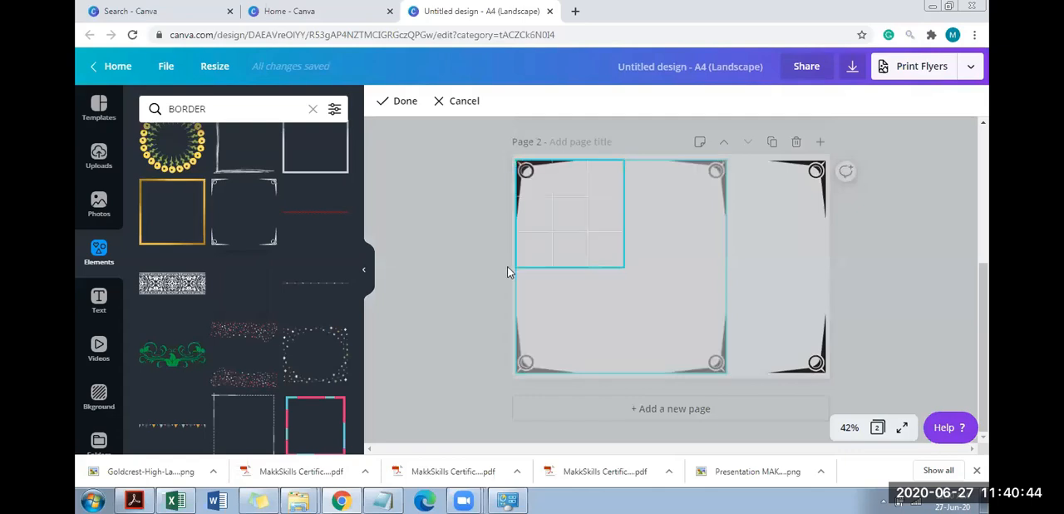
click(407, 112)
Crop the right border piece to its lower half so only the bottom-right corner ornament remains
click(808, 297)
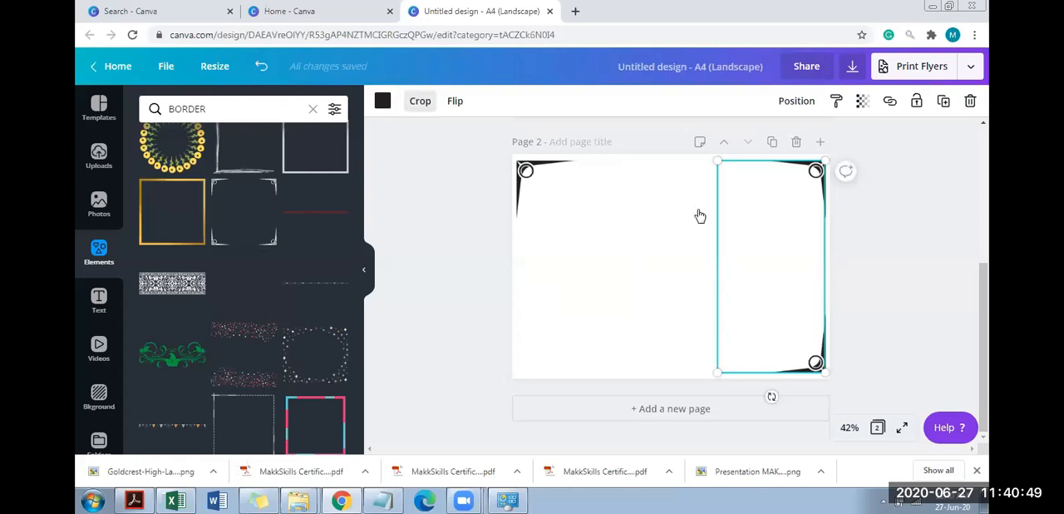
double_click(824, 190)
drag(826, 194, 836, 280)
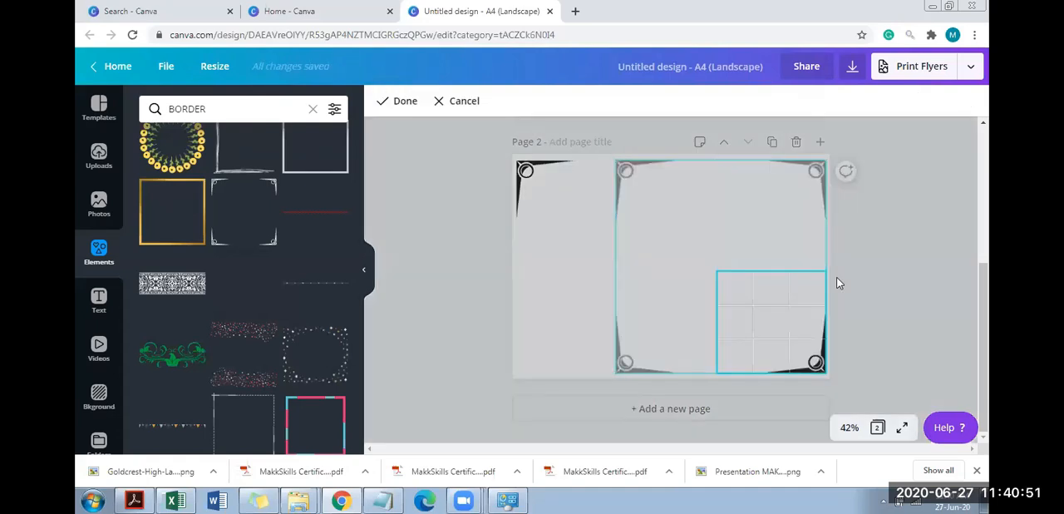
click(976, 246)
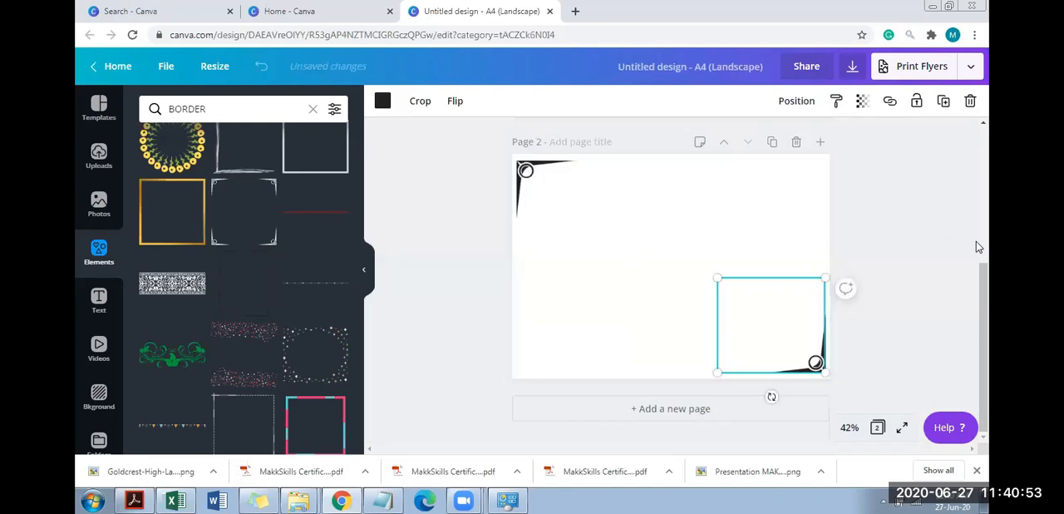
click(978, 246)
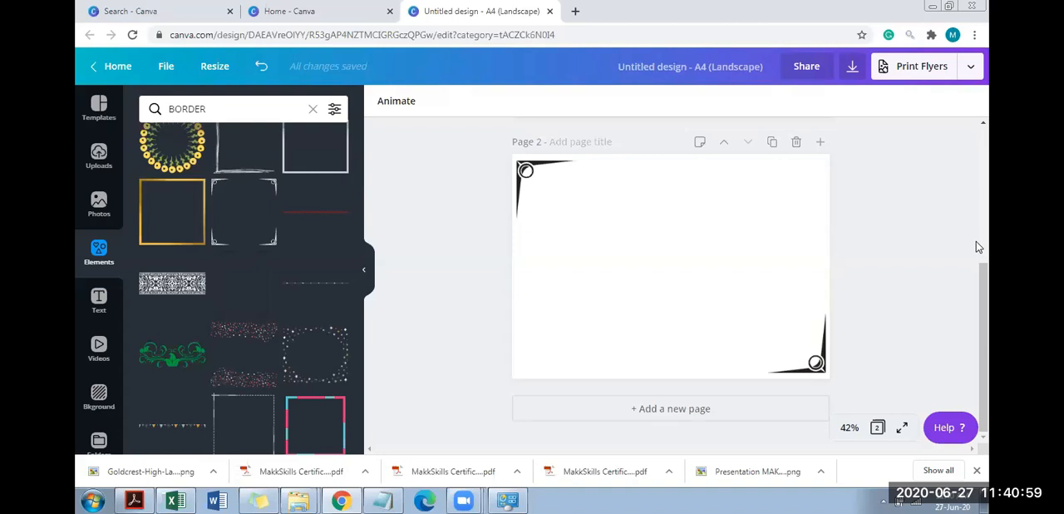
Undo the last crops of both the right and the left border pieces
key(ctrl+z)
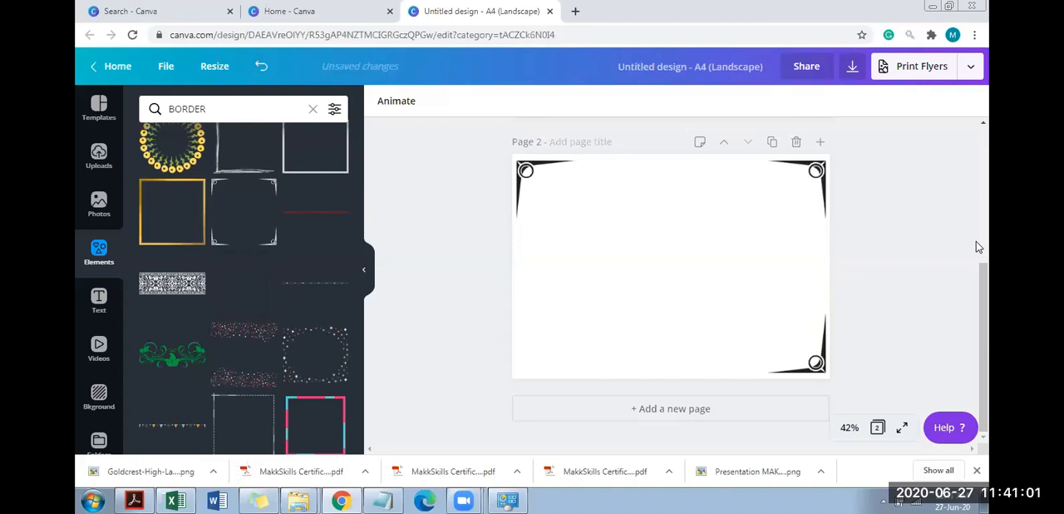
key(ctrl+z)
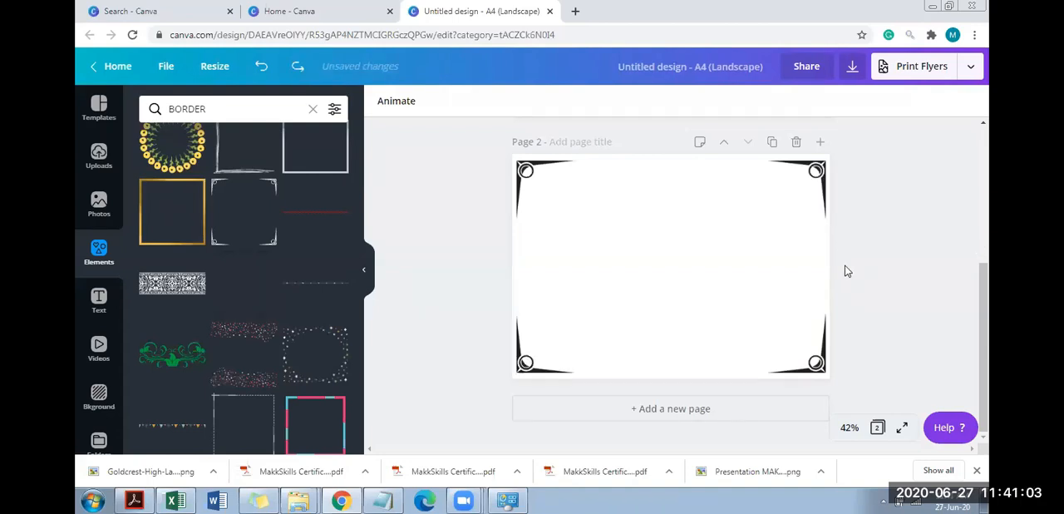
Open Google Images in a new browser tab and search for CERTIFICATE BORDER
click(574, 14)
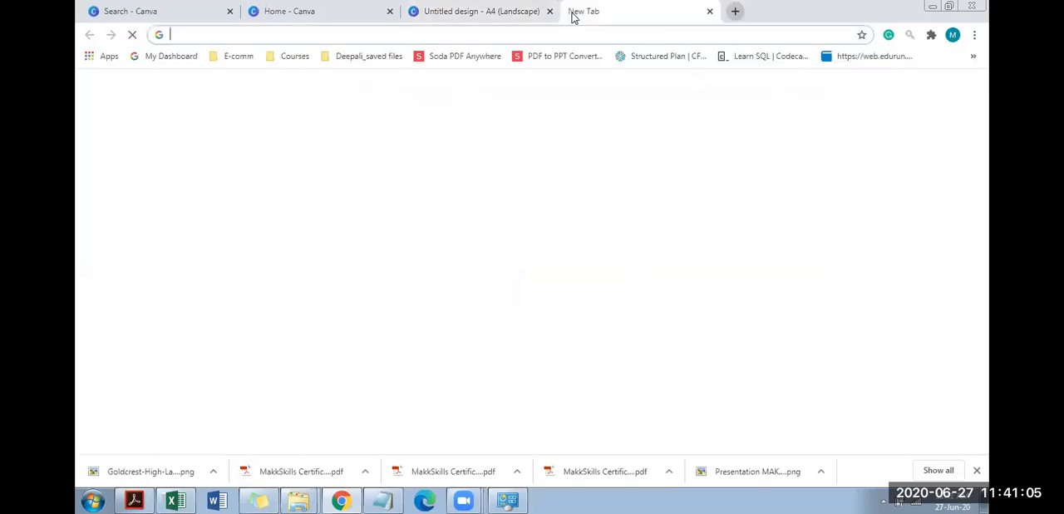
text(IMAGE)
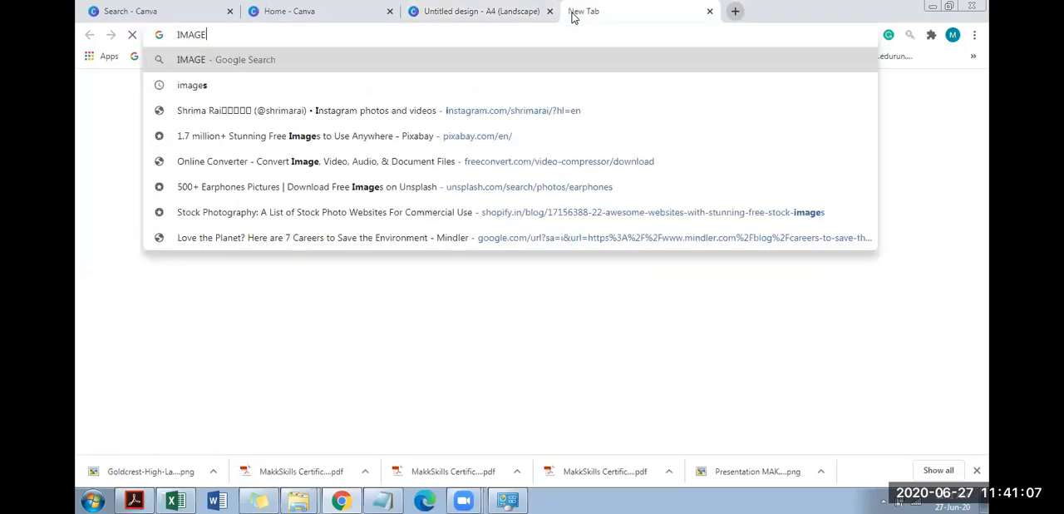
text(S.GOOGLE.)
key(Return)
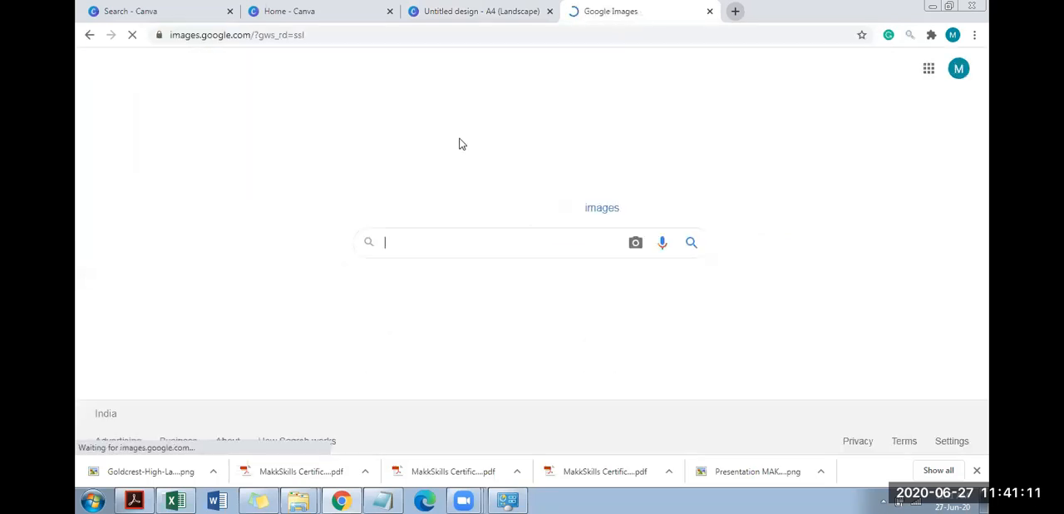
text(CERTIFICATE BOR)
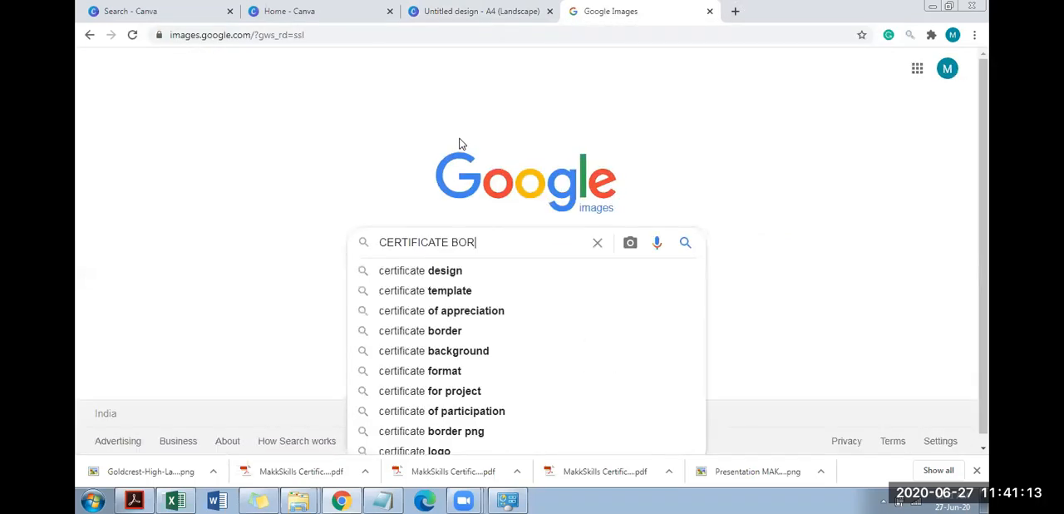
text(DER)
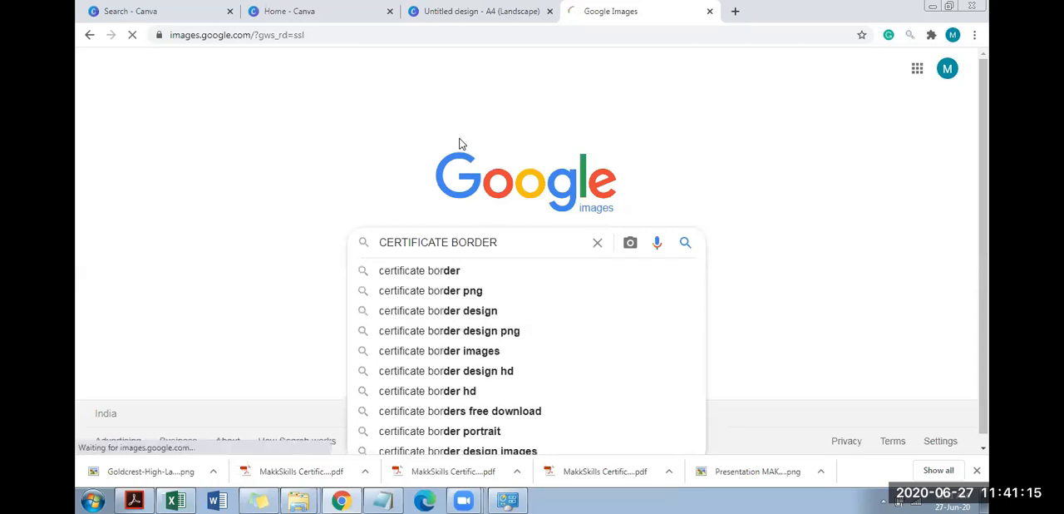
key(Return)
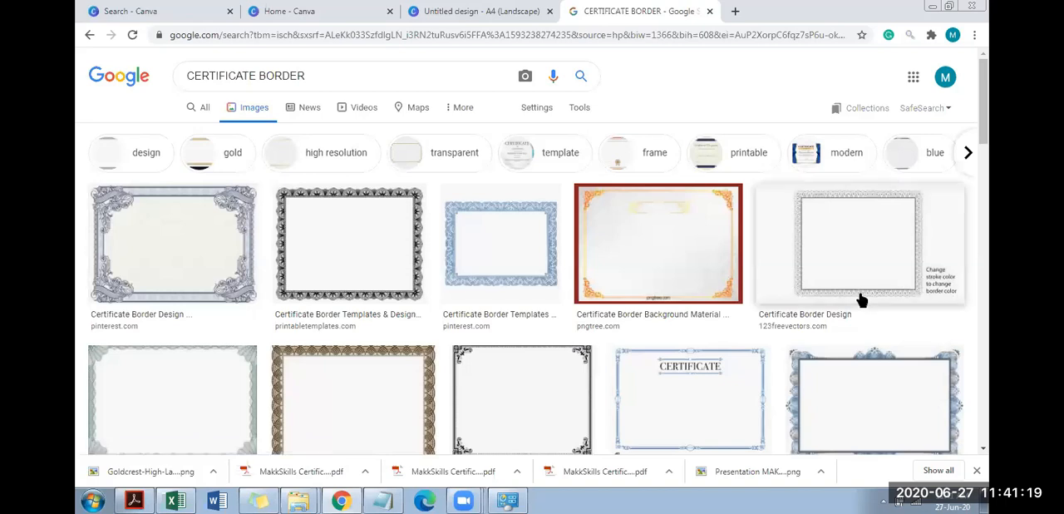
Save the blue border image with knotwork corners to the Desktop as certificate-border-20-580x423 and return to the Canva design
scroll(989, 184, down, 2)
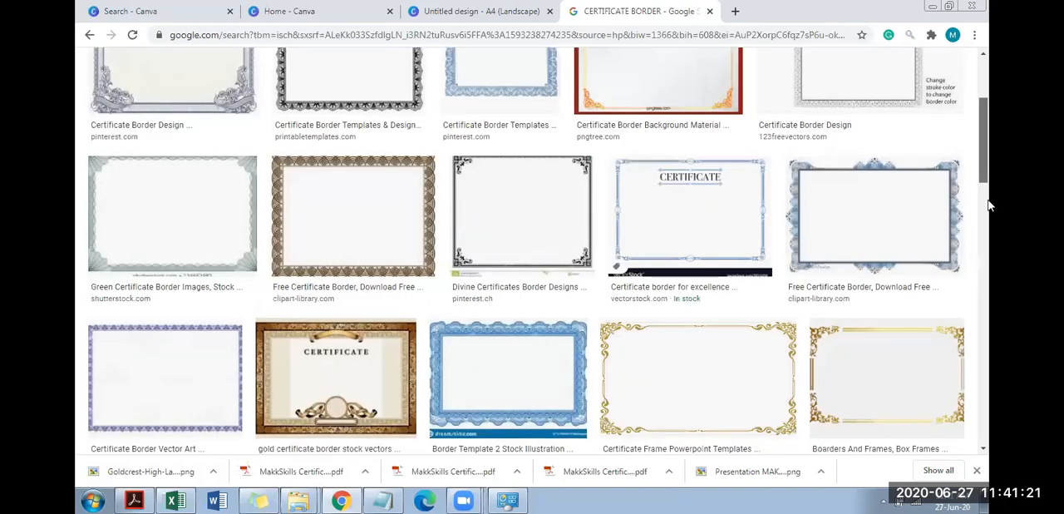
scroll(481, 330, down, 1)
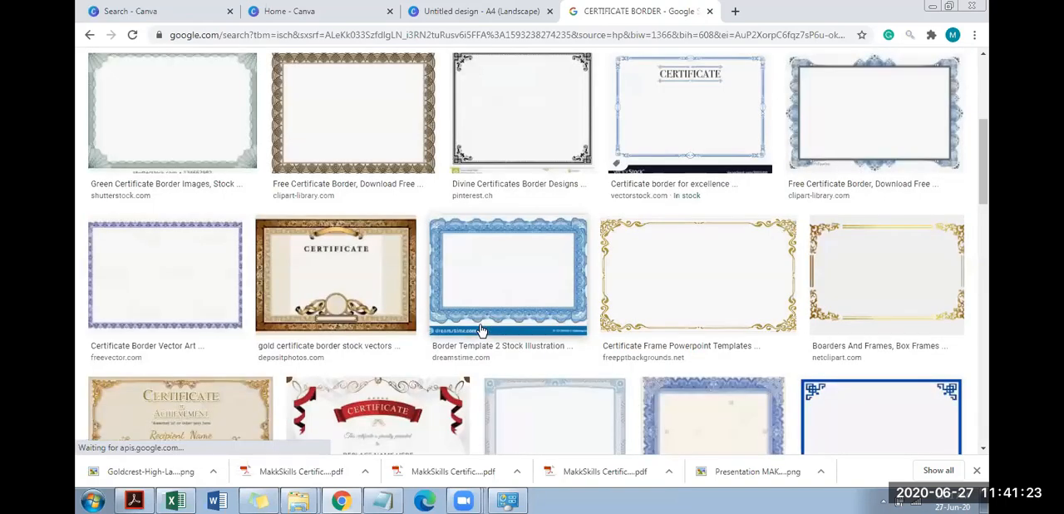
click(867, 395)
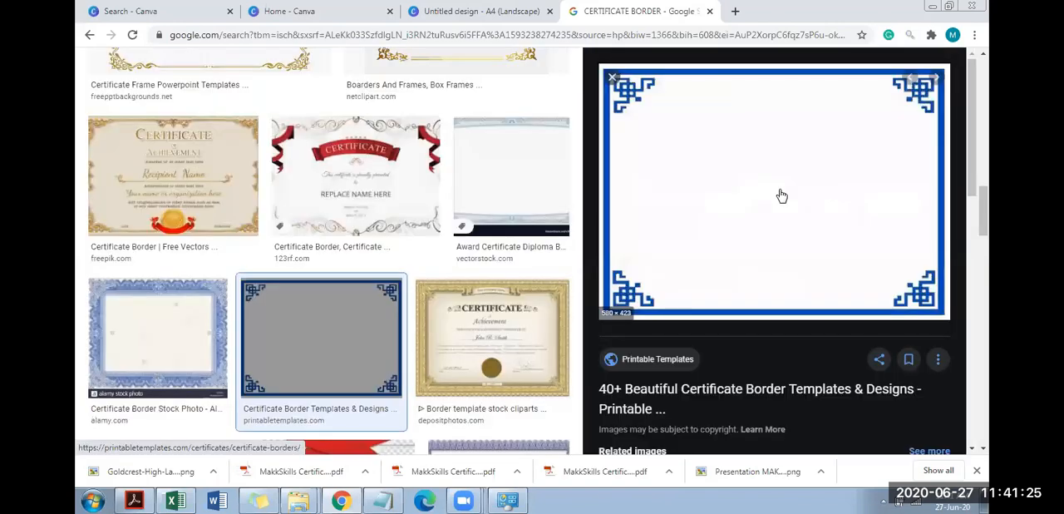
right_click(780, 194)
click(824, 326)
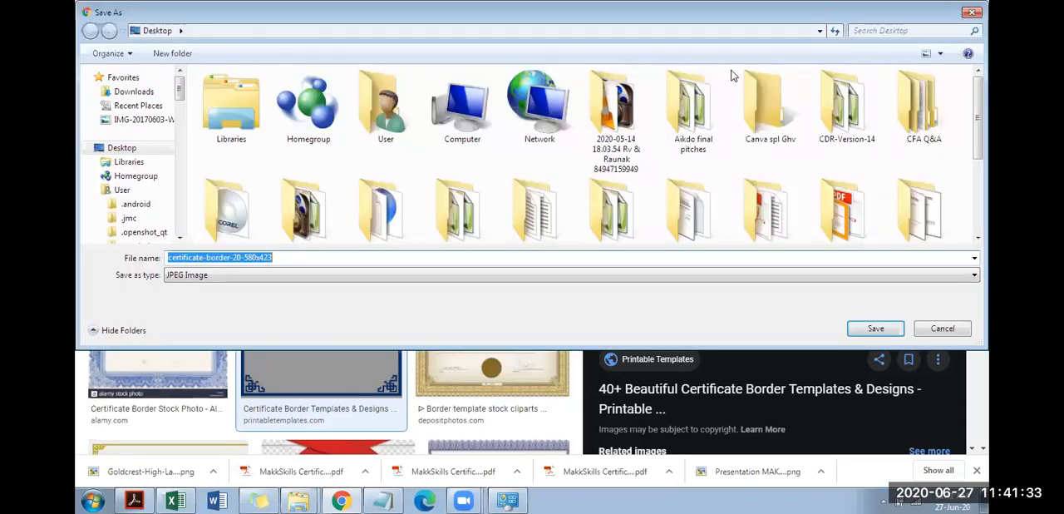
key(Return)
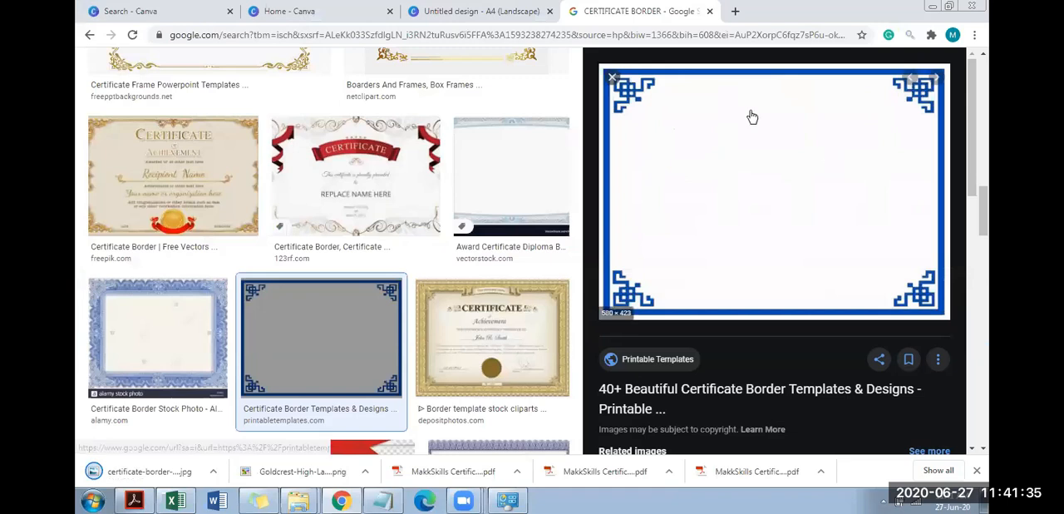
click(710, 12)
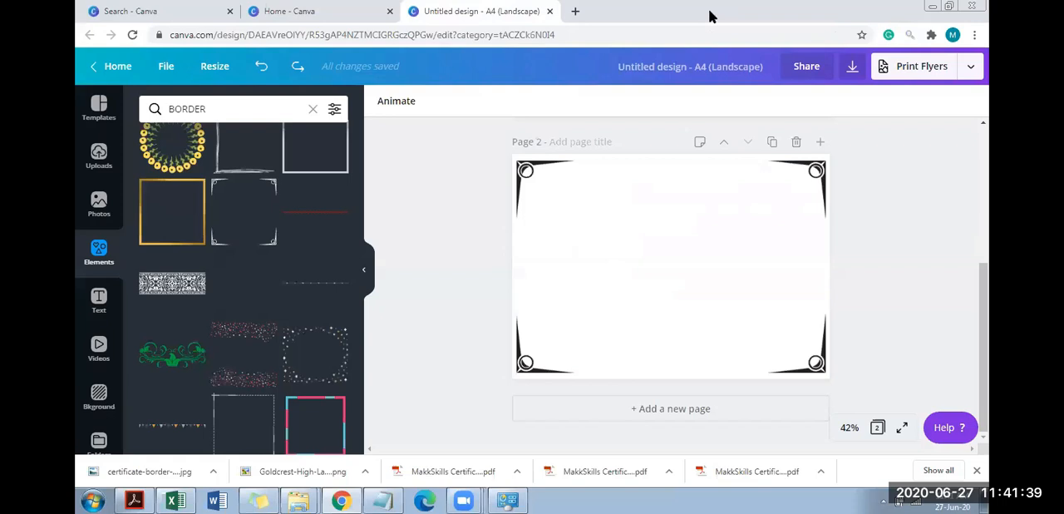
Add a blank third page and upload the certificate-border-20-580x423 image from the Desktop
drag(988, 284, 986, 348)
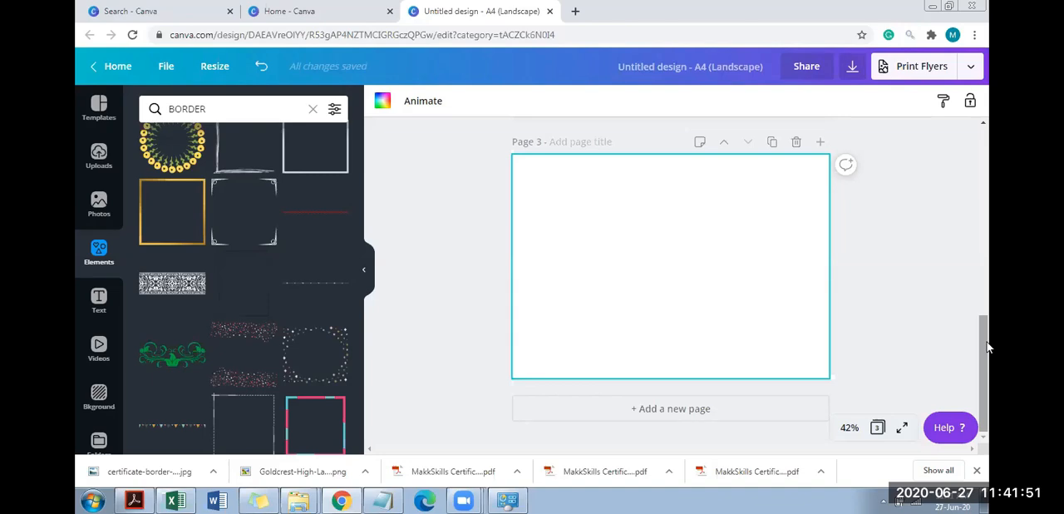
mouse_move(161, 337)
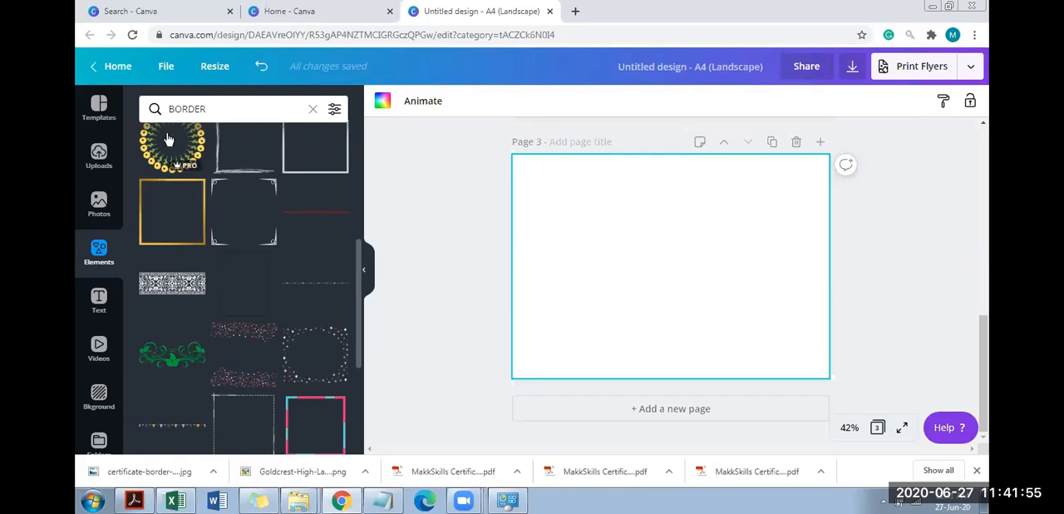
click(102, 160)
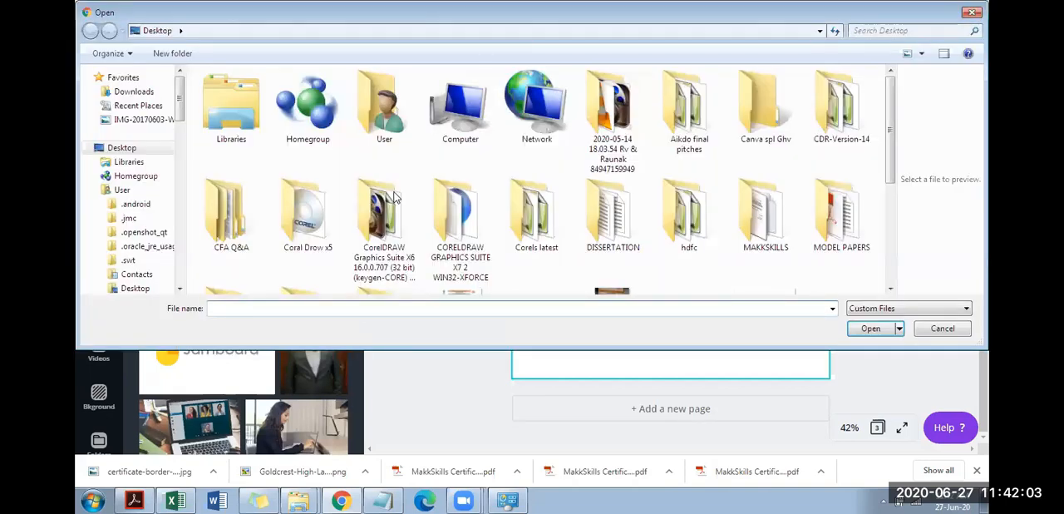
key(o)
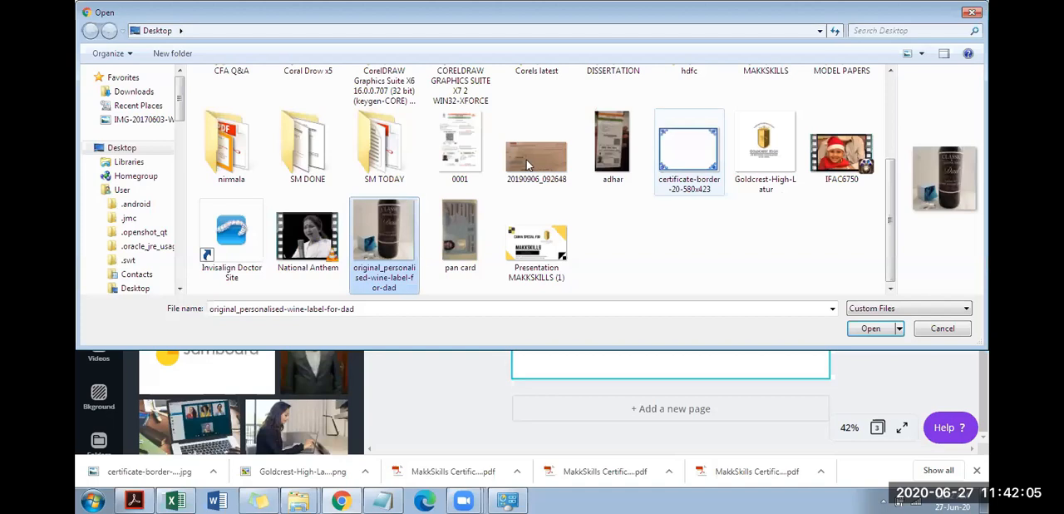
key(Return)
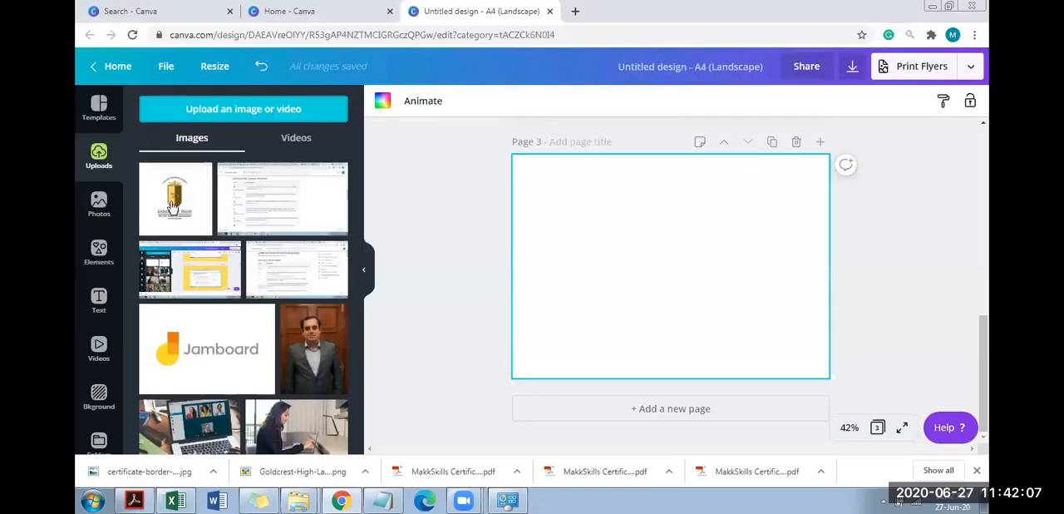
Place the uploaded blue border on page 3 and stretch it to a width of about 28.8 to nearly fill the page
drag(570, 205, 562, 192)
drag(825, 376, 823, 376)
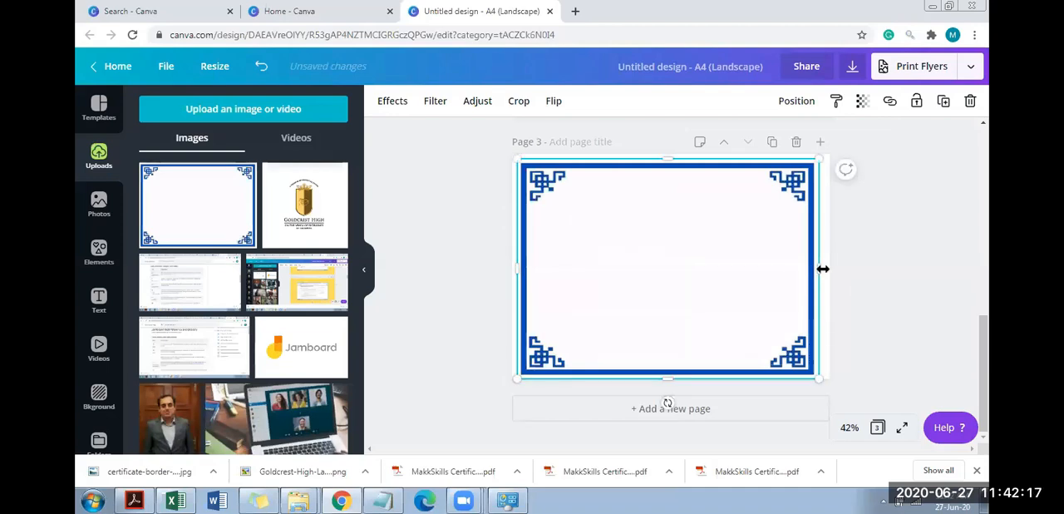
drag(824, 268, 827, 267)
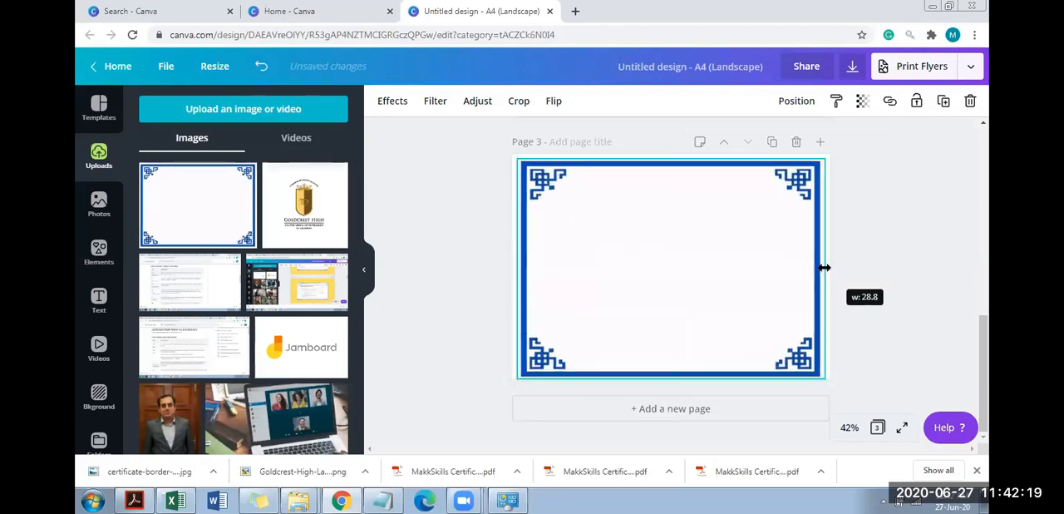
click(891, 237)
Compare the borders on the three pages, checking which are separate pieces and which are single images
drag(989, 351, 974, 118)
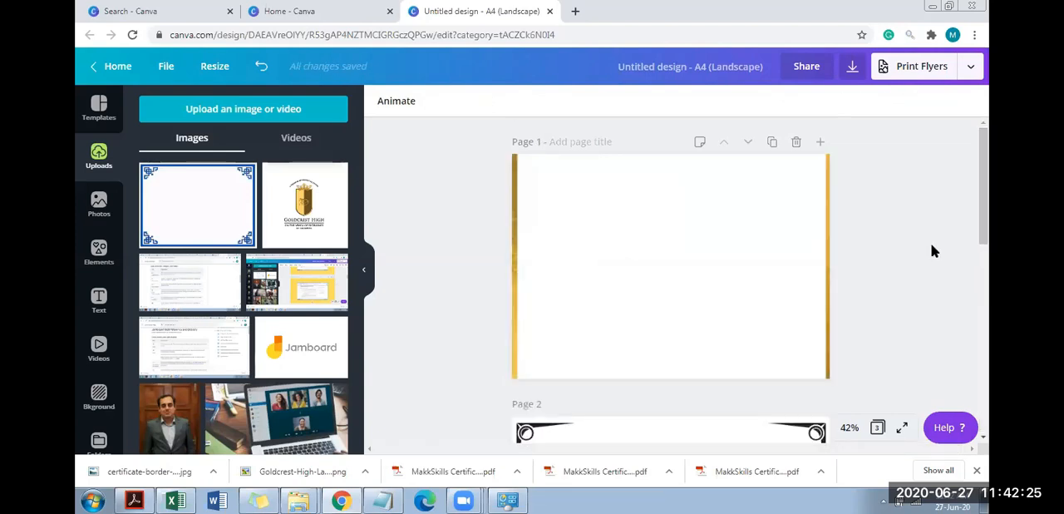
scroll(932, 247, down, 3)
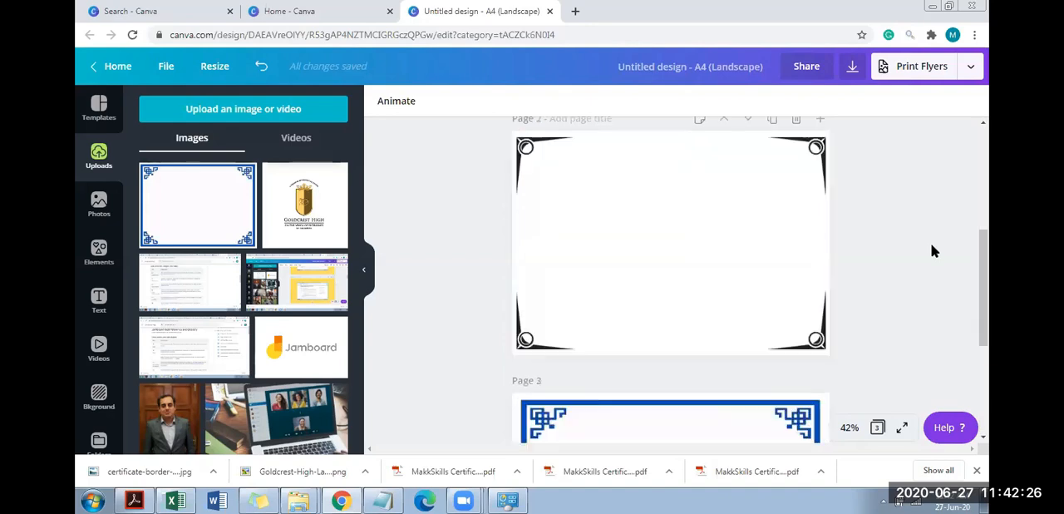
click(673, 280)
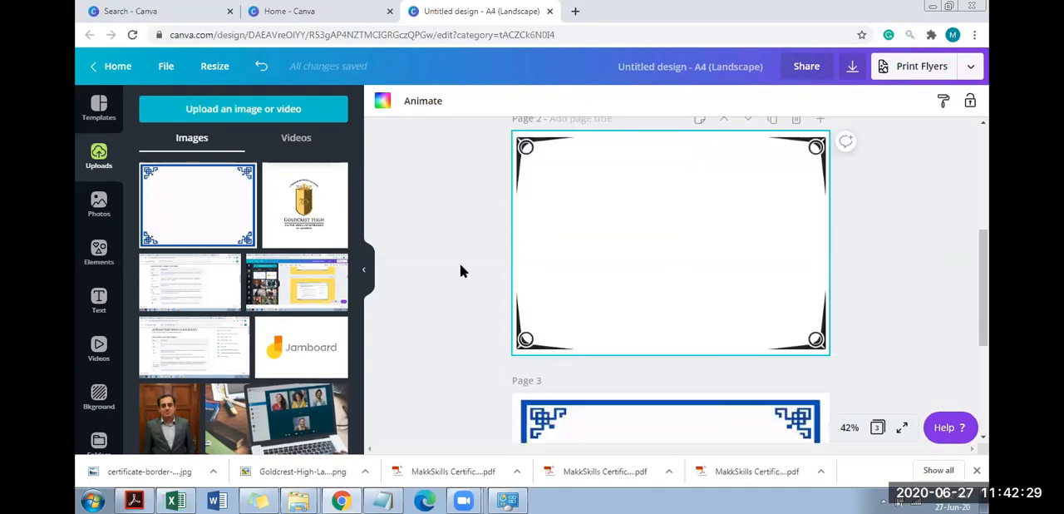
click(621, 309)
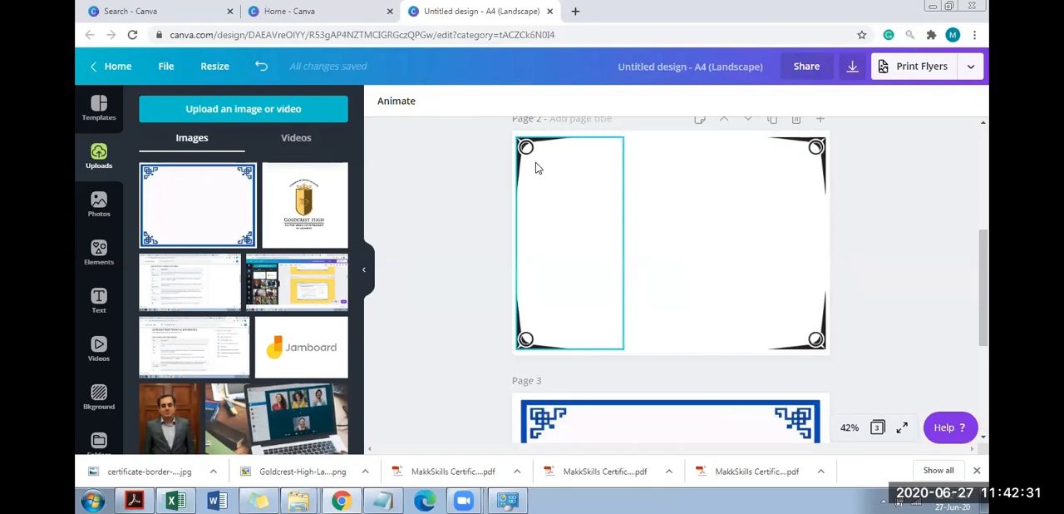
click(585, 169)
scroll(873, 229, down, 3)
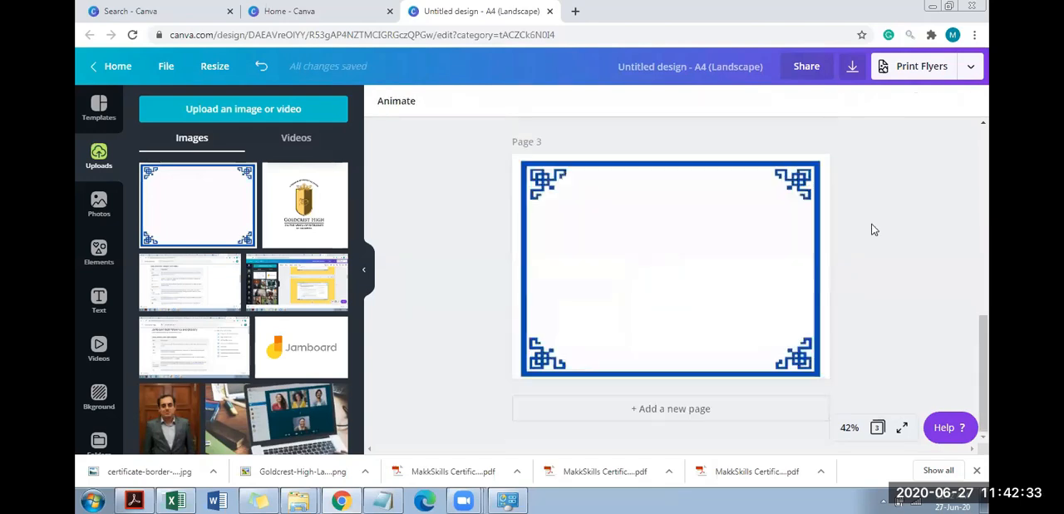
click(592, 253)
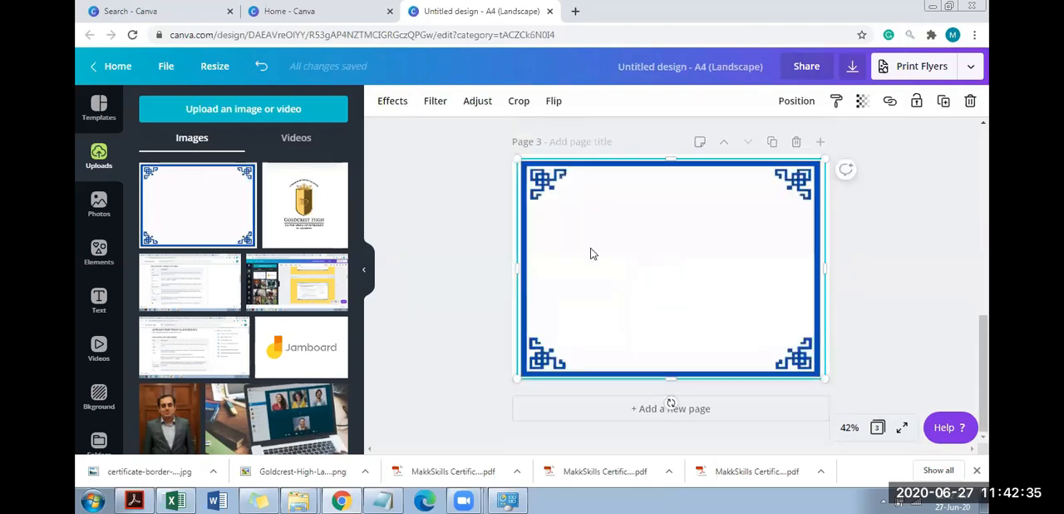
scroll(593, 254, up, 7)
click(610, 246)
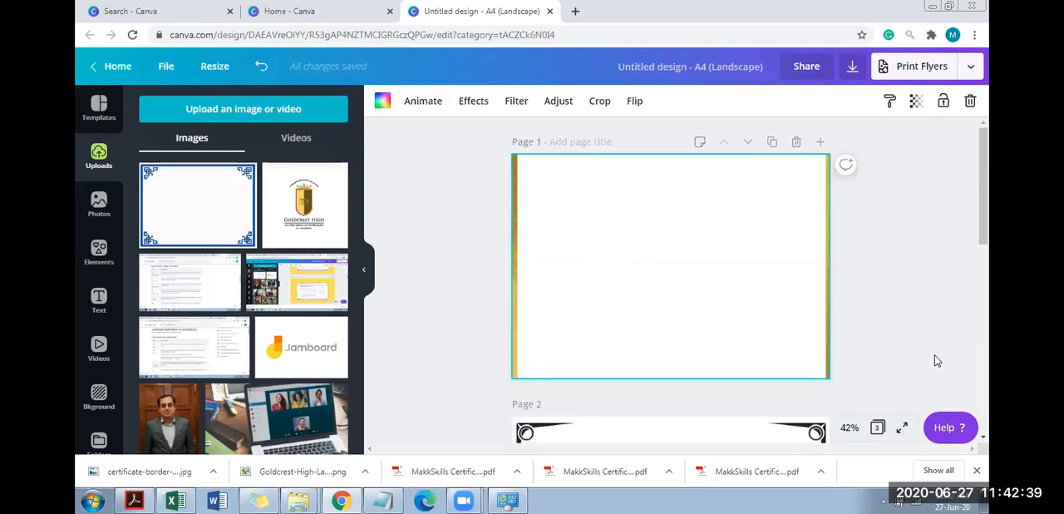
Recolor the left border piece on page 2 dark blue from the brand colors and change all matching black elements too
drag(985, 196, 986, 270)
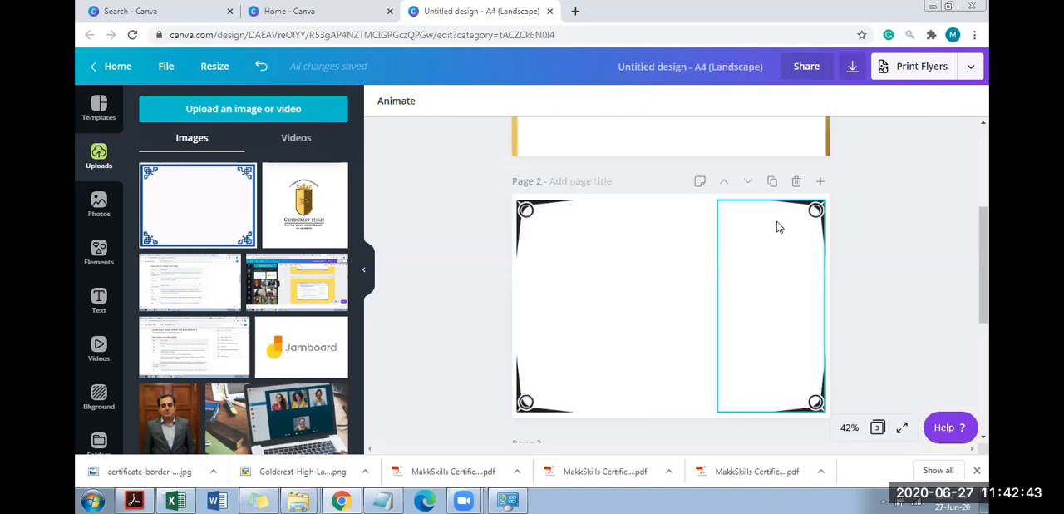
click(778, 227)
click(553, 220)
click(383, 100)
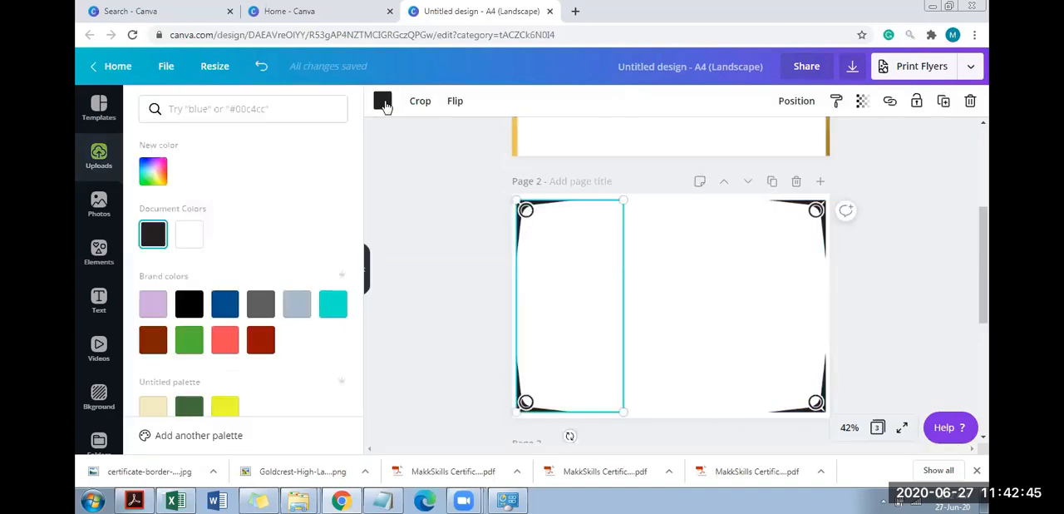
click(226, 317)
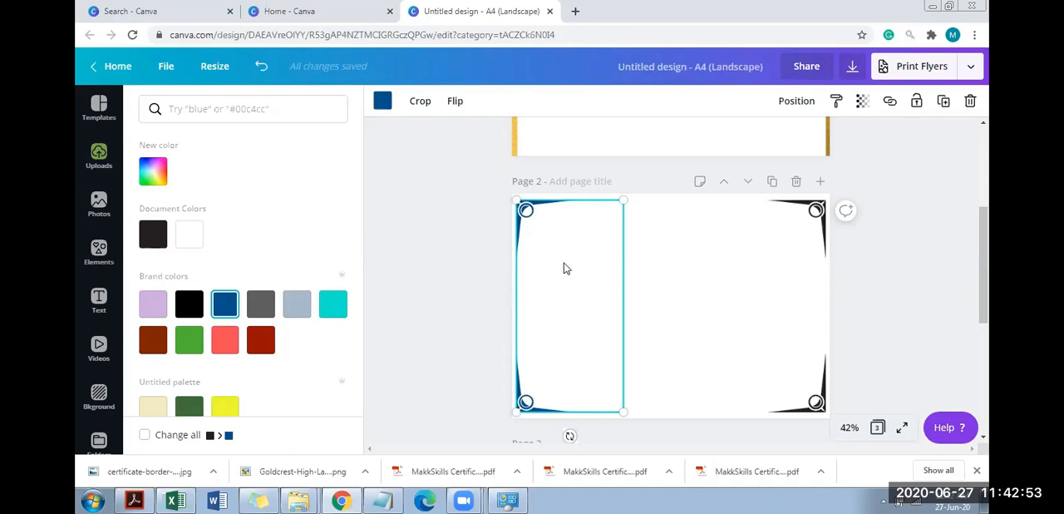
click(210, 435)
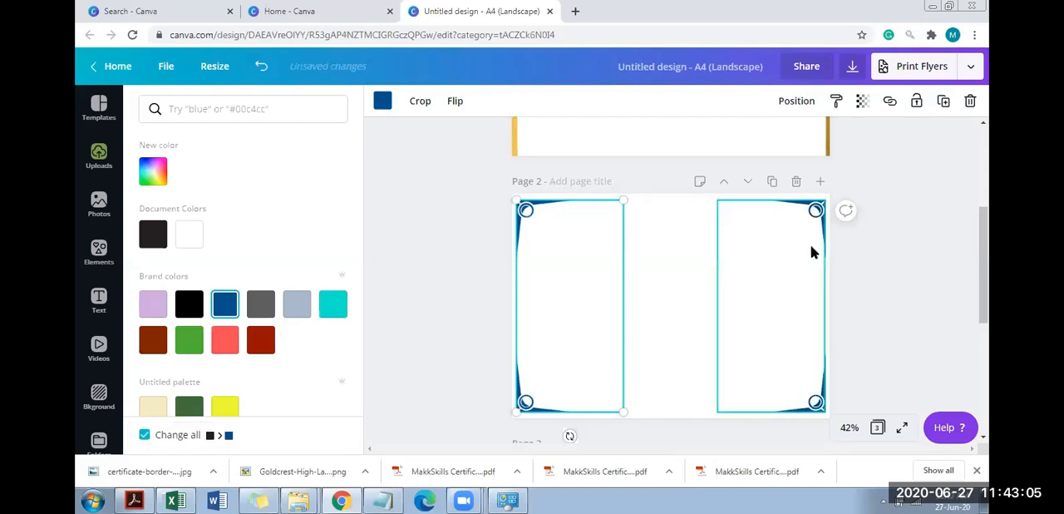
Add the uploaded Goldcrest High logo to page 2 and crop the white margins around it
click(990, 223)
drag(990, 223, 990, 243)
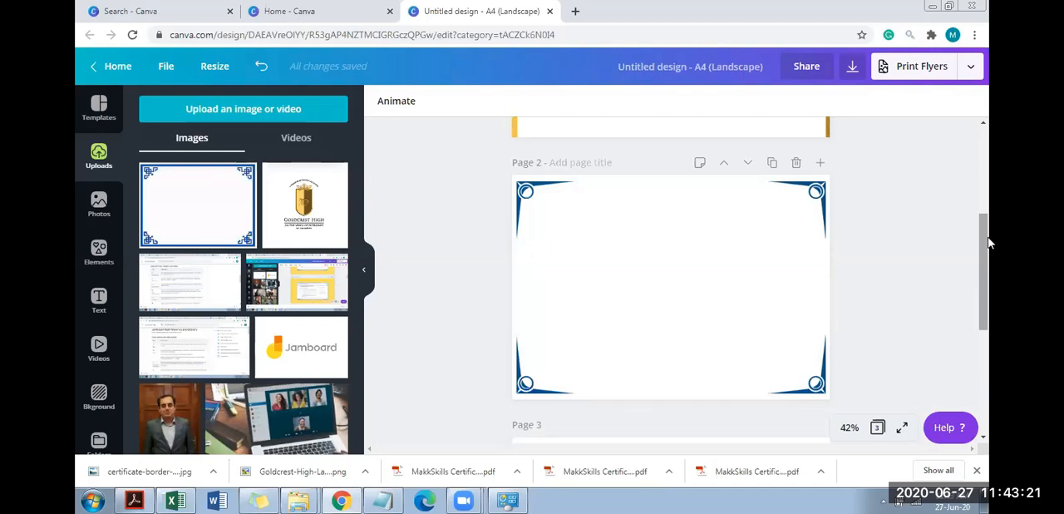
click(588, 346)
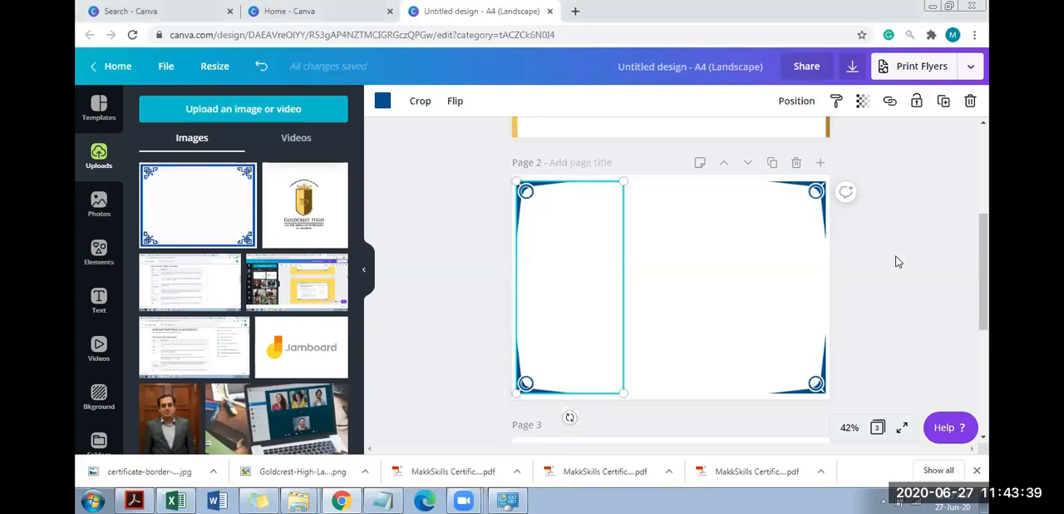
click(668, 257)
click(632, 256)
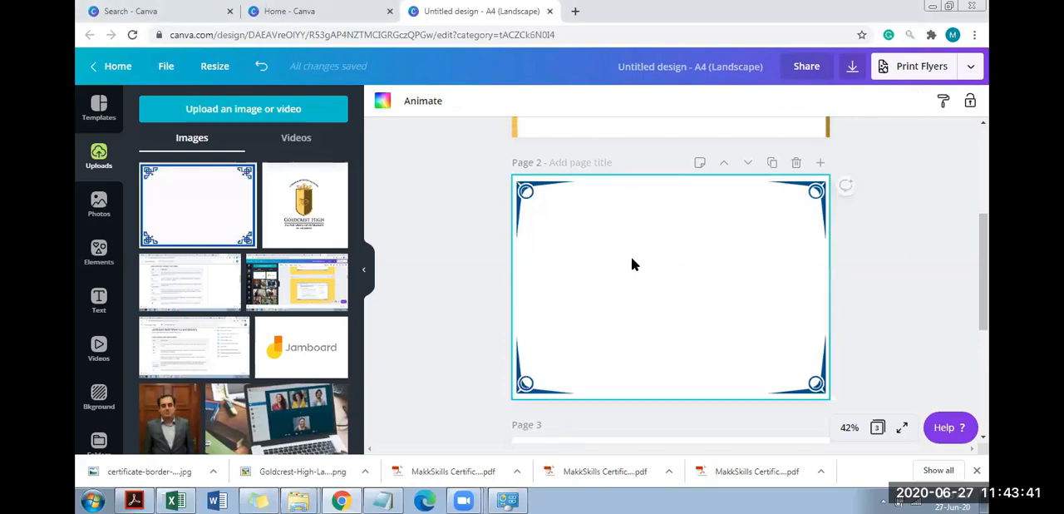
click(306, 206)
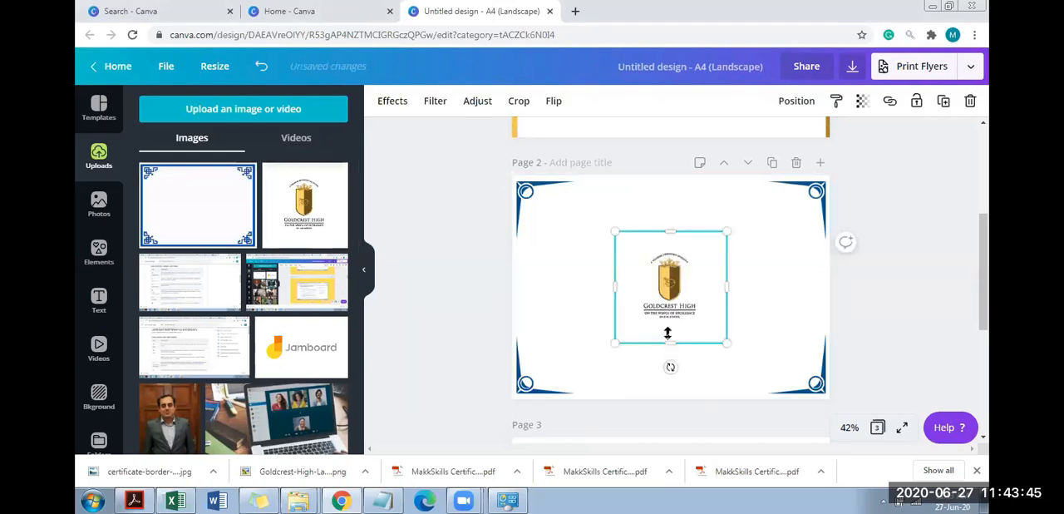
drag(671, 342, 670, 325)
drag(723, 280, 703, 279)
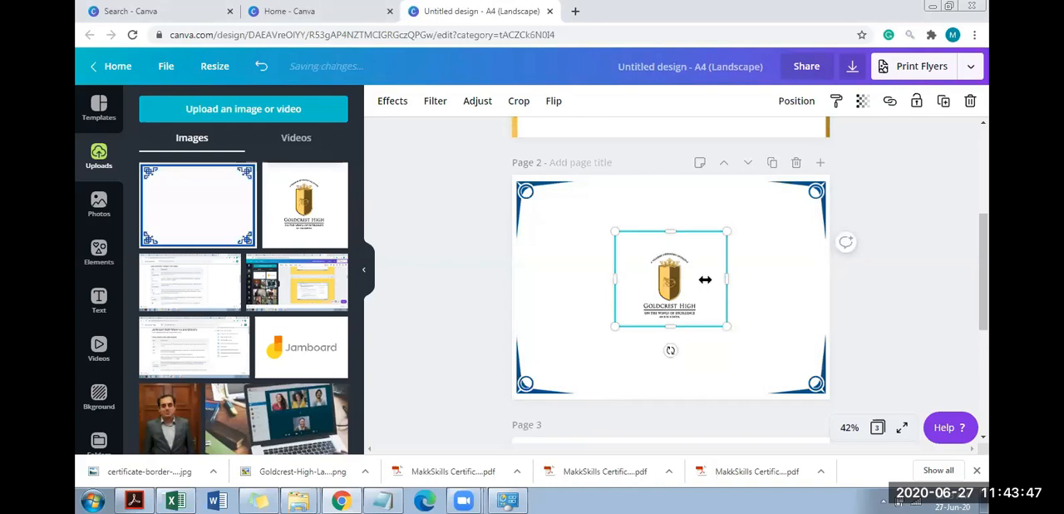
drag(664, 221, 659, 246)
drag(616, 290, 632, 290)
click(821, 228)
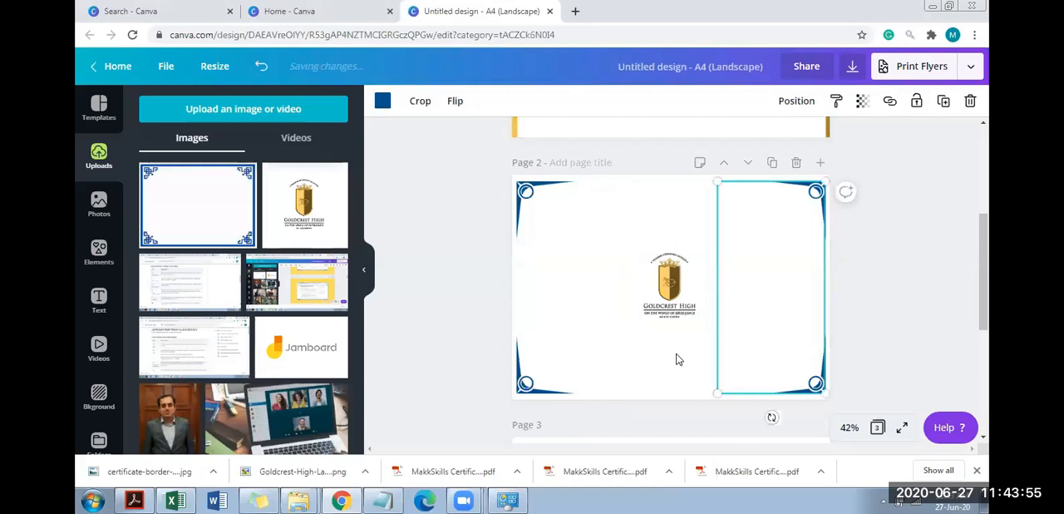
Shrink the Goldcrest High logo and place it inside the upper-right corner of page 2's border
drag(670, 314, 687, 258)
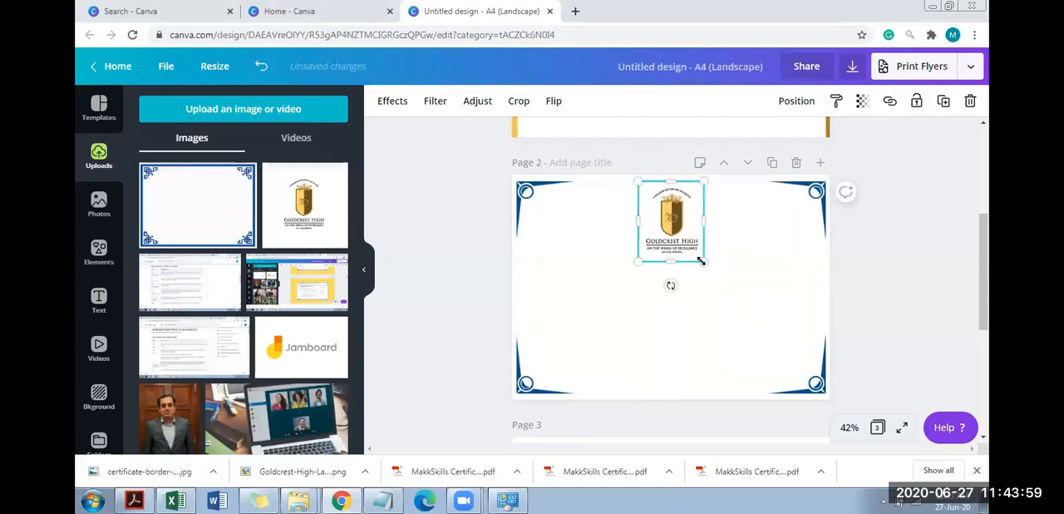
drag(709, 262, 700, 262)
click(706, 279)
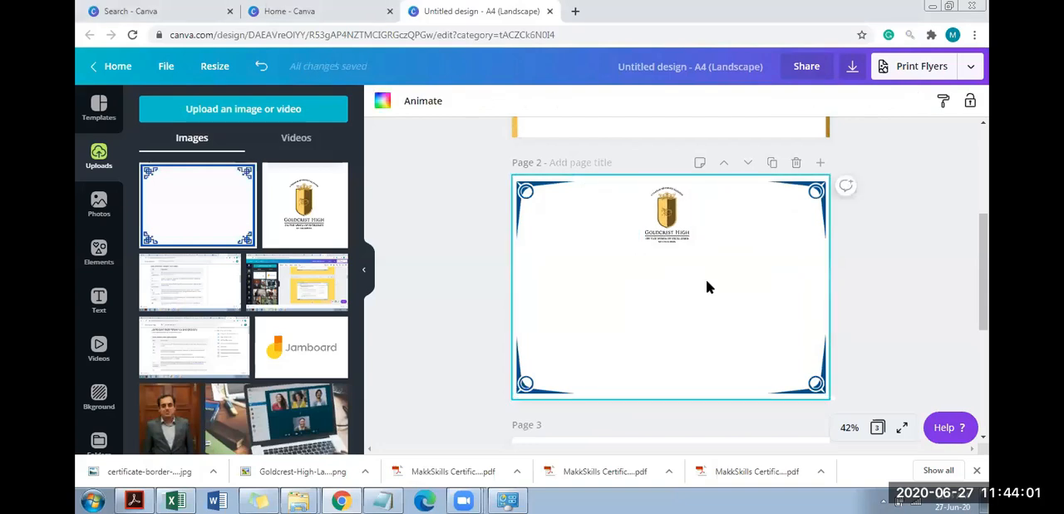
click(688, 248)
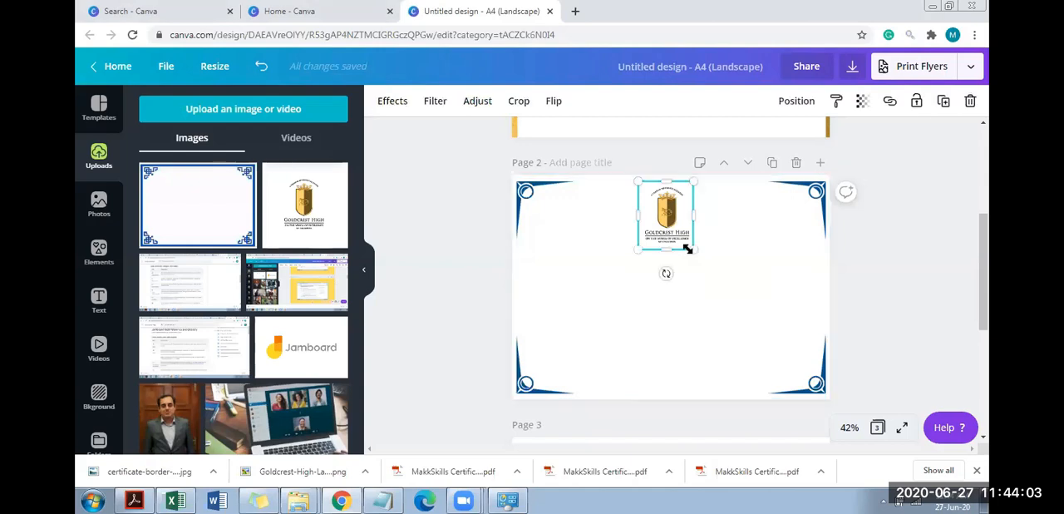
drag(687, 247, 684, 241)
drag(761, 220, 767, 226)
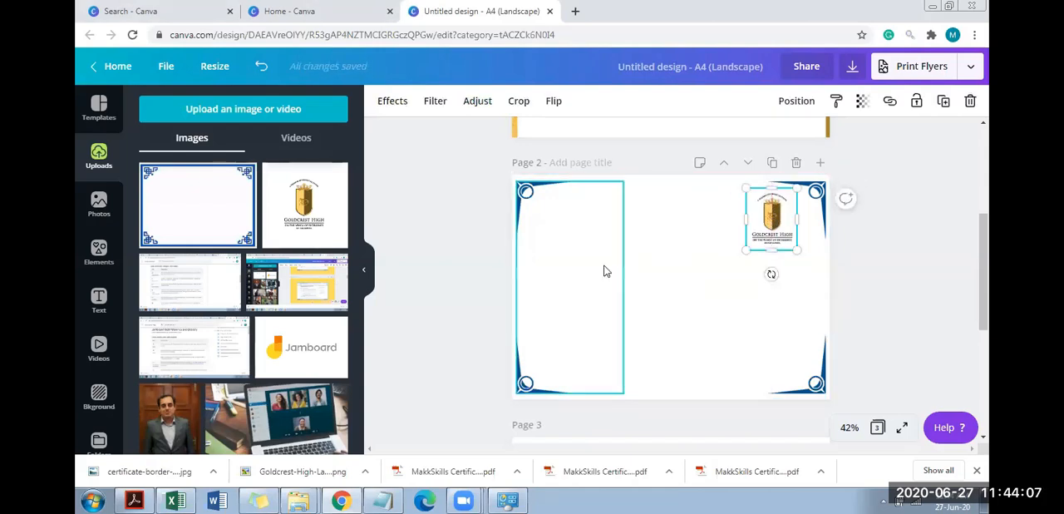
Add the uploaded Jamboard logo to page 2 and crop the white margins around it
drag(358, 200, 372, 384)
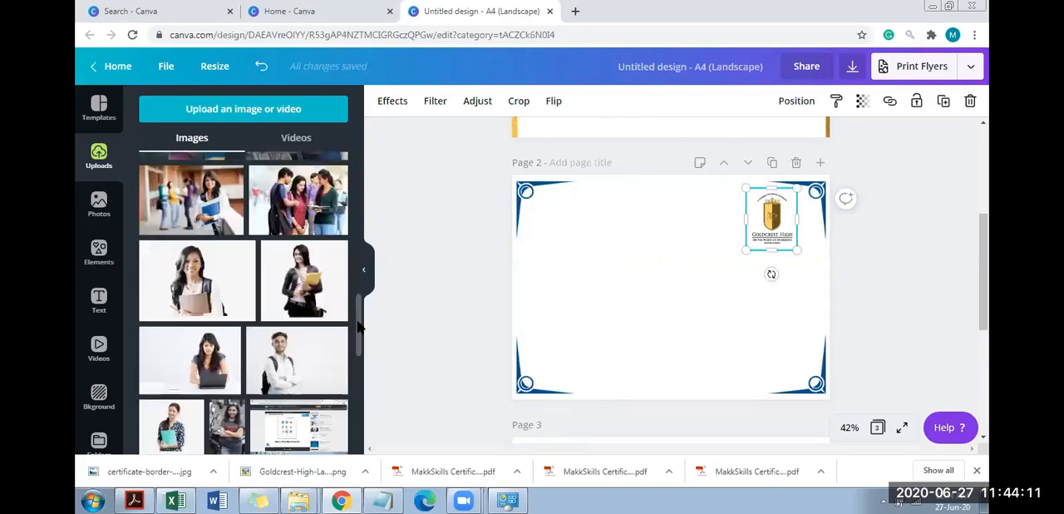
scroll(351, 170, up, 3)
drag(351, 168, 351, 168)
click(302, 369)
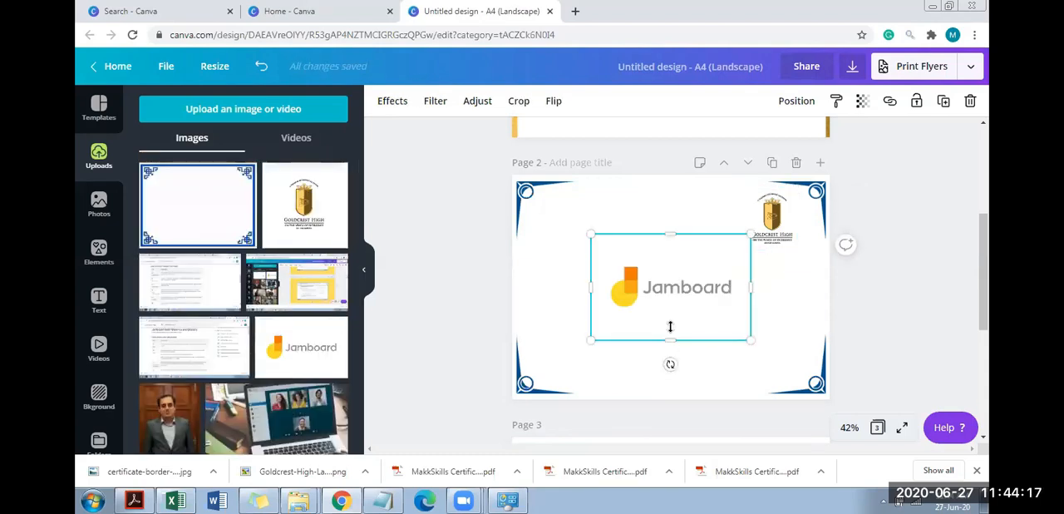
drag(668, 325, 669, 306)
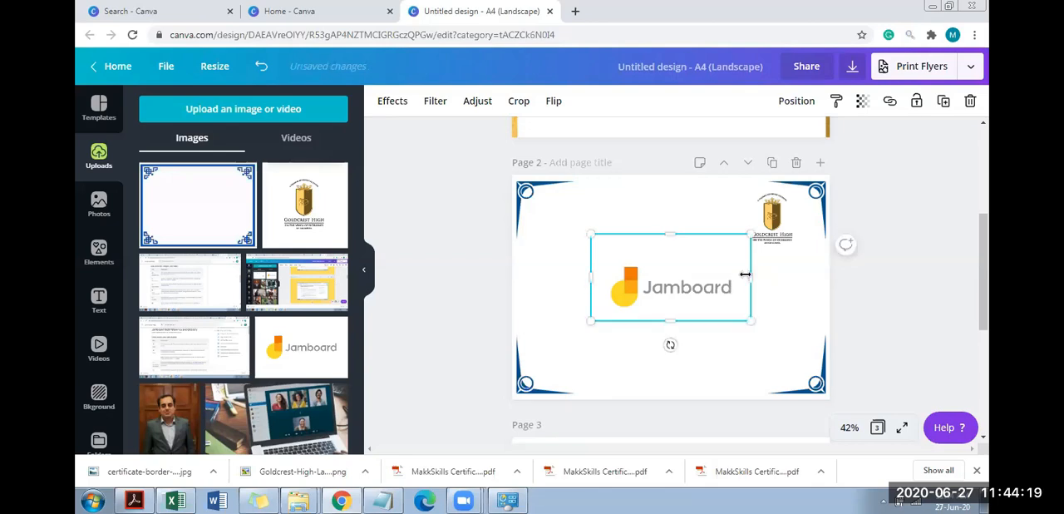
drag(741, 275, 730, 275)
drag(665, 235, 667, 254)
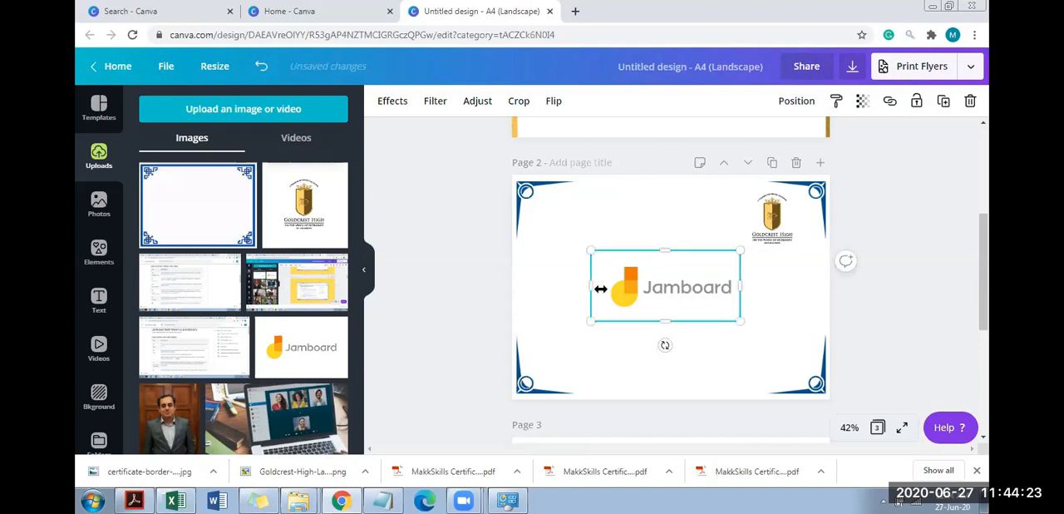
Try the Jamboard logo at a reduced size near the upper-left corner of page 2, and delete it
drag(657, 294, 596, 230)
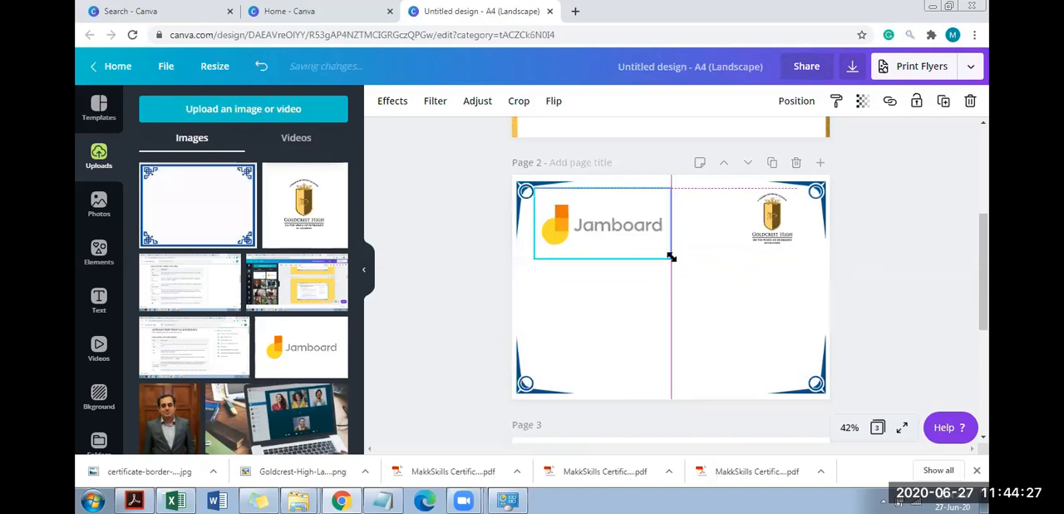
drag(671, 257, 602, 246)
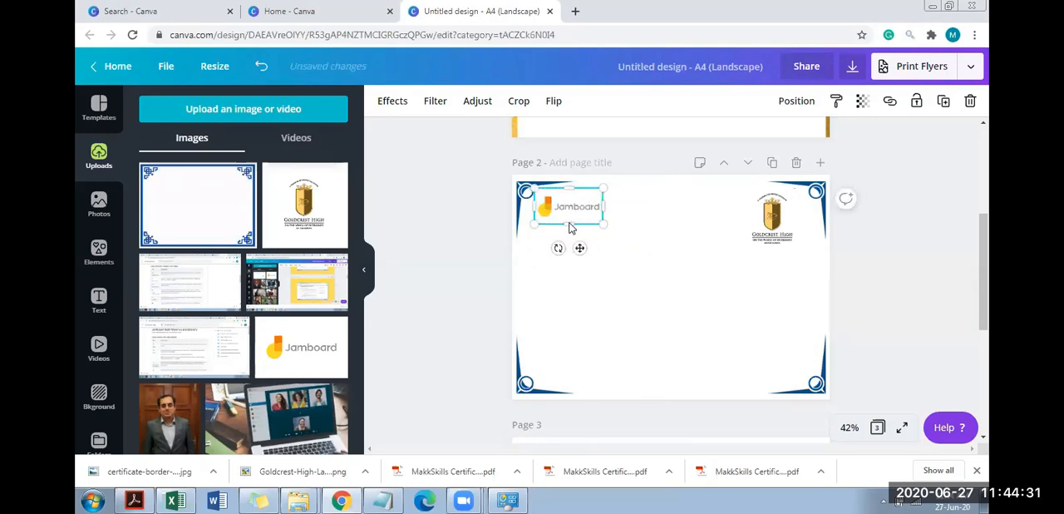
drag(572, 211, 567, 231)
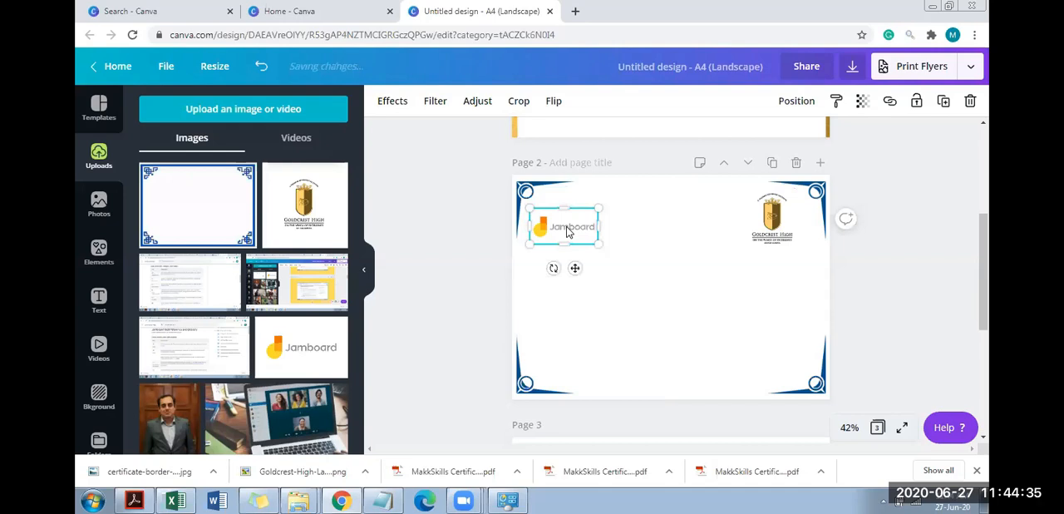
key(Delete)
Move the Goldcrest High logo to the top centre of page 2
drag(764, 214, 650, 194)
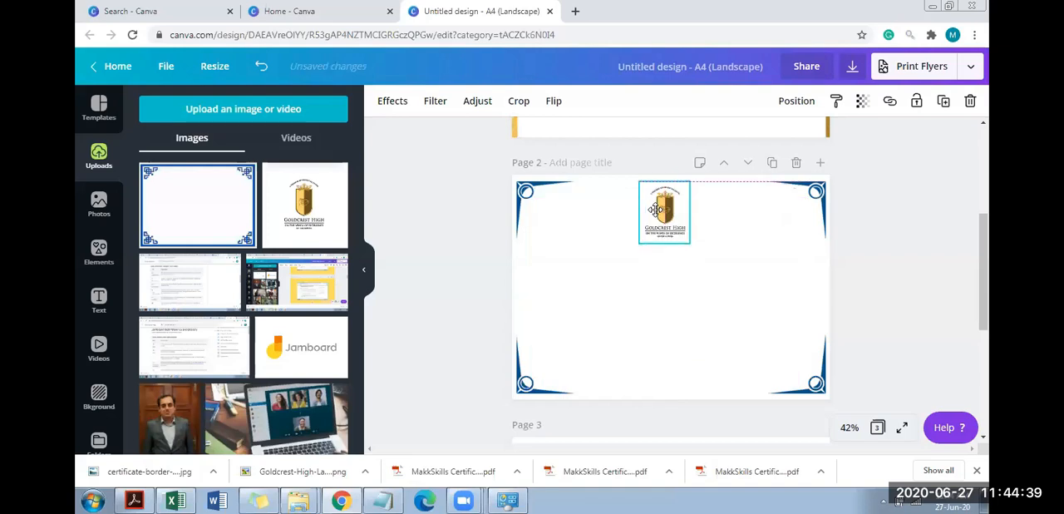
key(Escape)
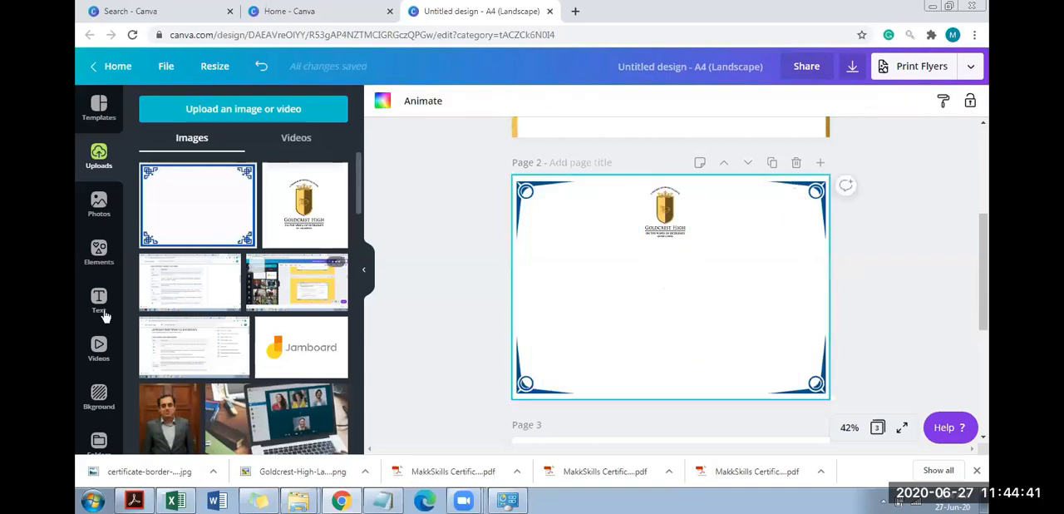
Add the "Online Sale" sunburst text combination to page 2 and shrink it to fit below the logo
click(99, 301)
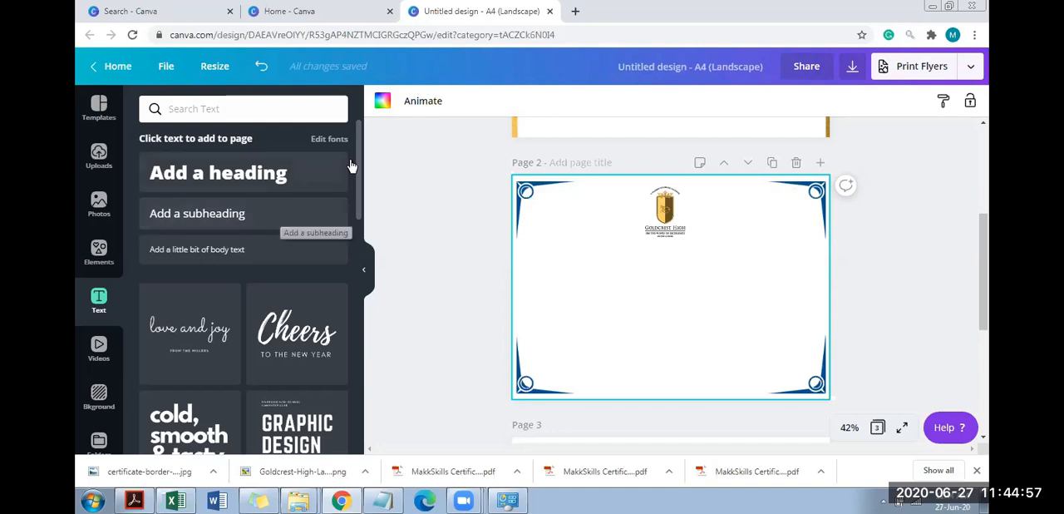
scroll(359, 239, down, 3)
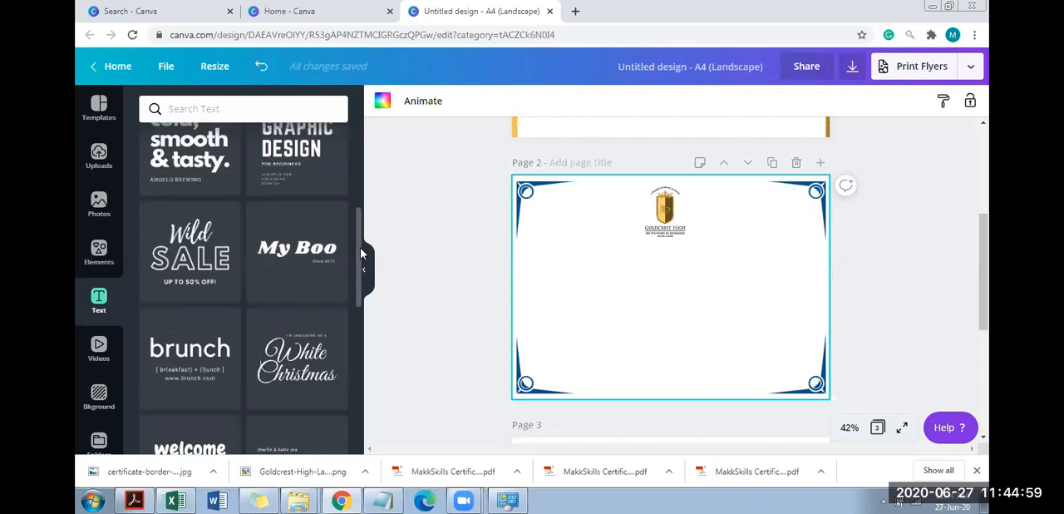
scroll(366, 308, down, 3)
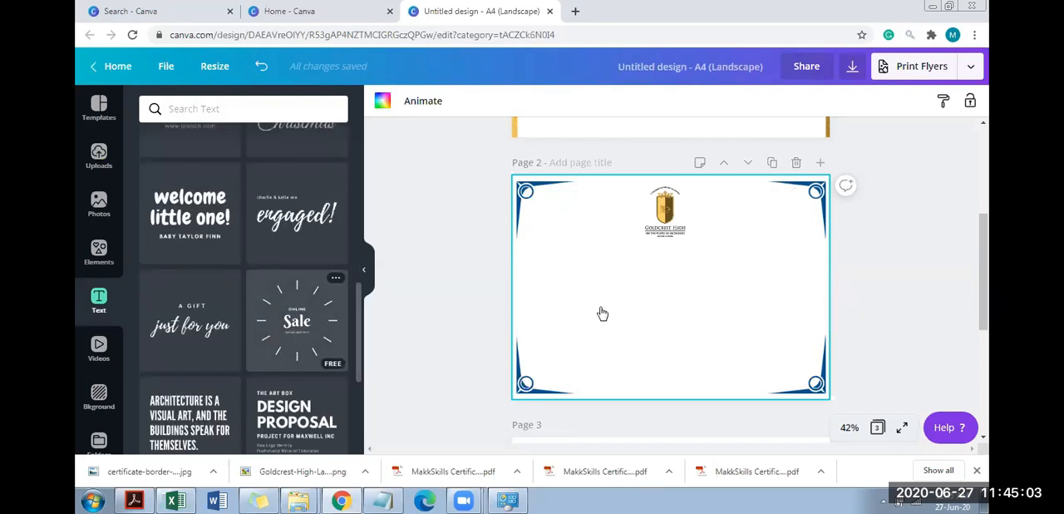
drag(564, 331, 564, 331)
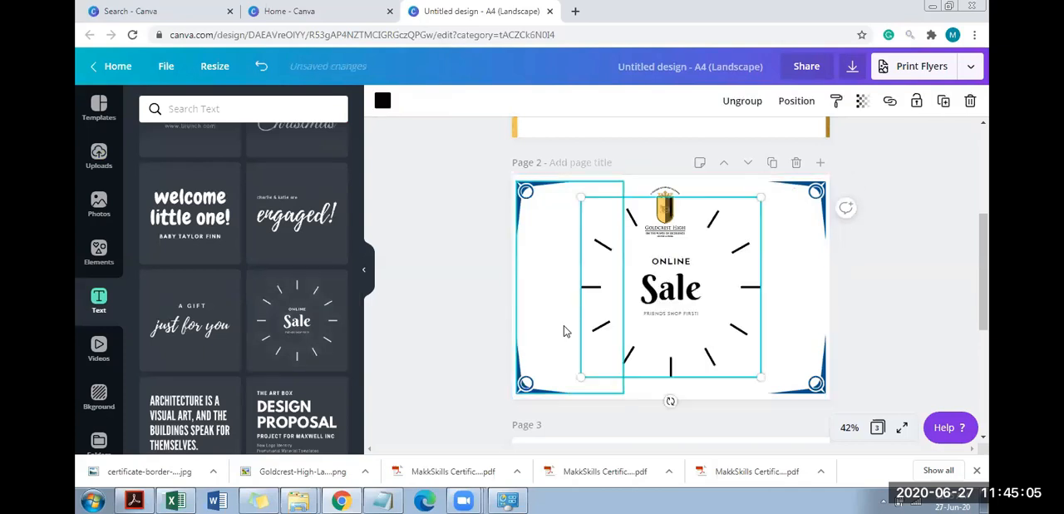
drag(762, 197, 711, 241)
Replace the word "Sale" in the sunburst text with "Z" and reduce the whole group to a small badge
double_click(641, 313)
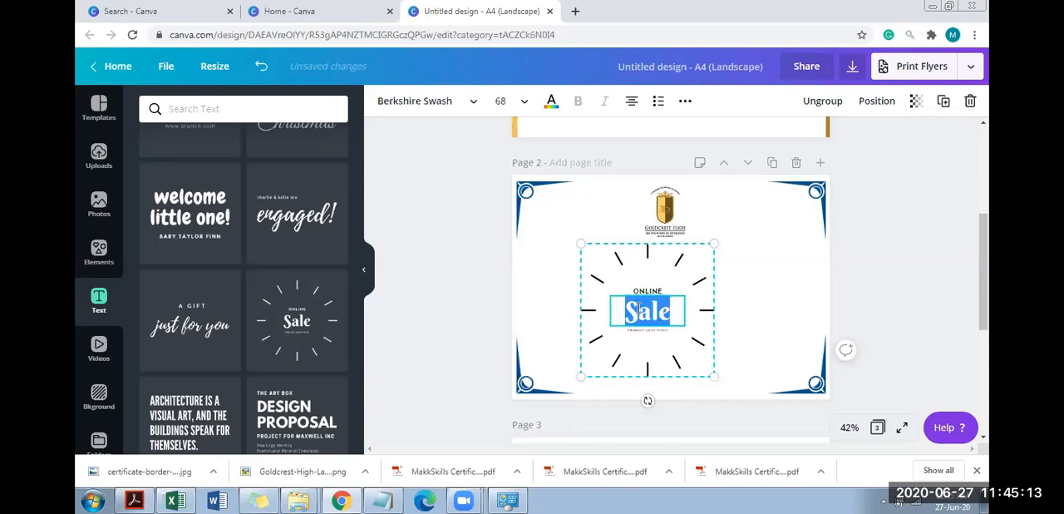
text(SALE ENDS)
key(ctrl+a)
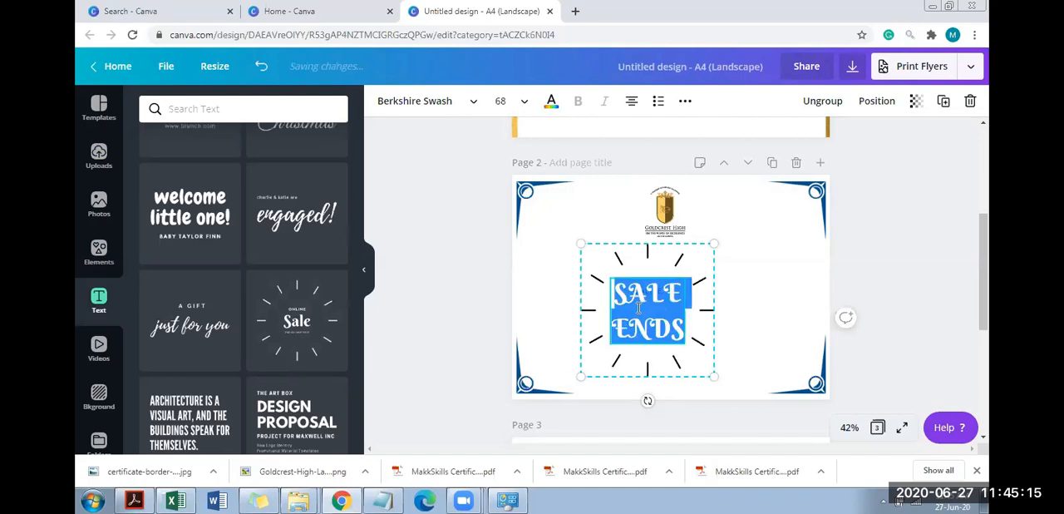
key(BackSpace)
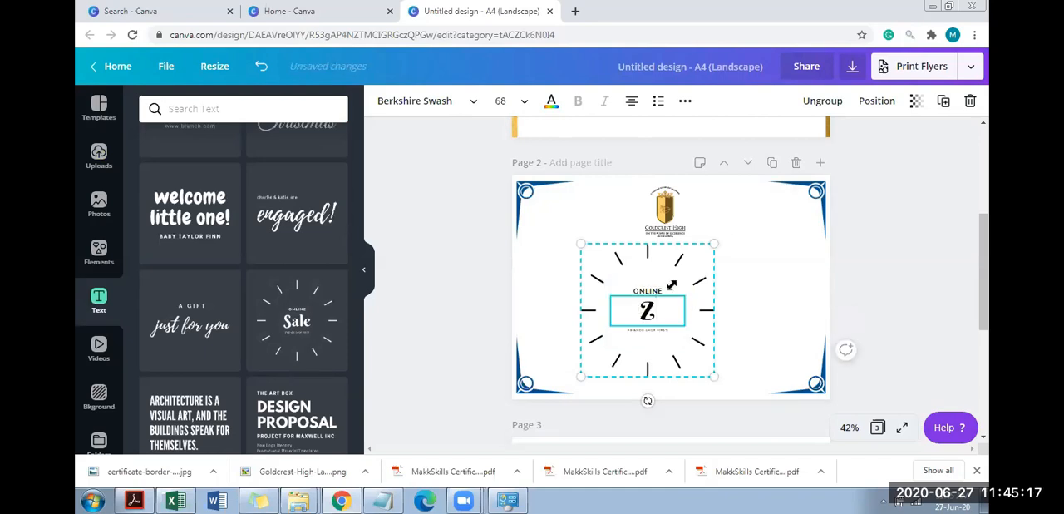
drag(714, 244, 638, 311)
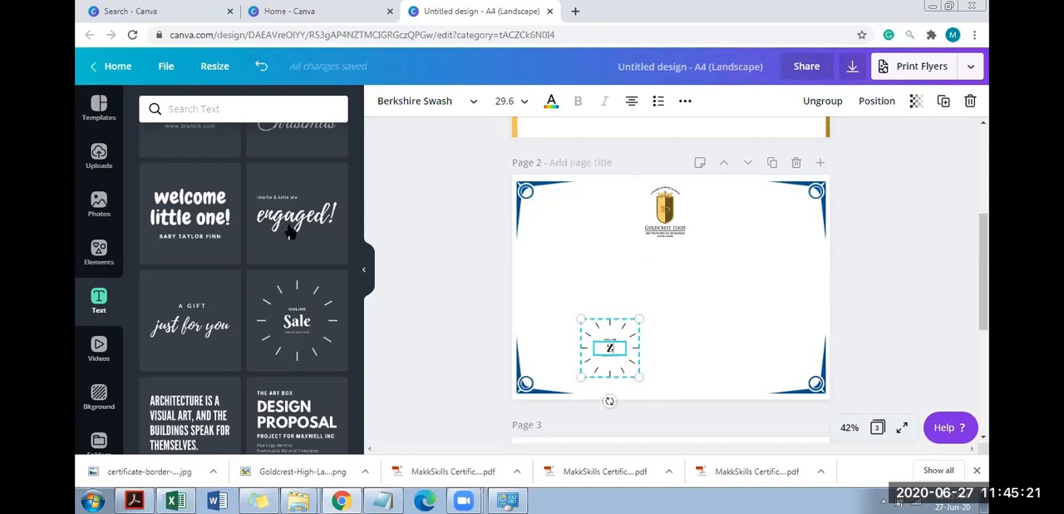
Add the script-style "Save the Date" text combination to page 2 and delete the small sunburst badge
scroll(363, 341, down, 1)
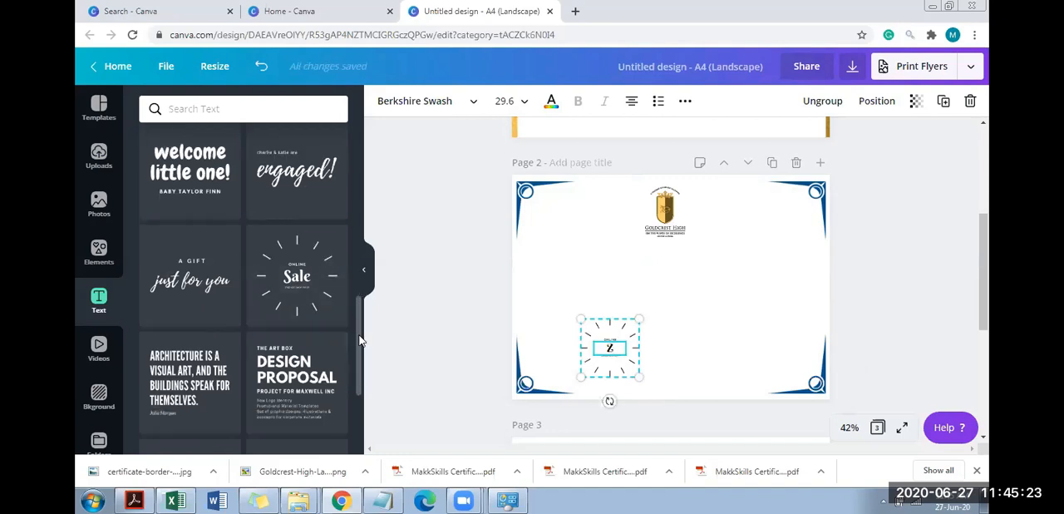
scroll(361, 305, down, 5)
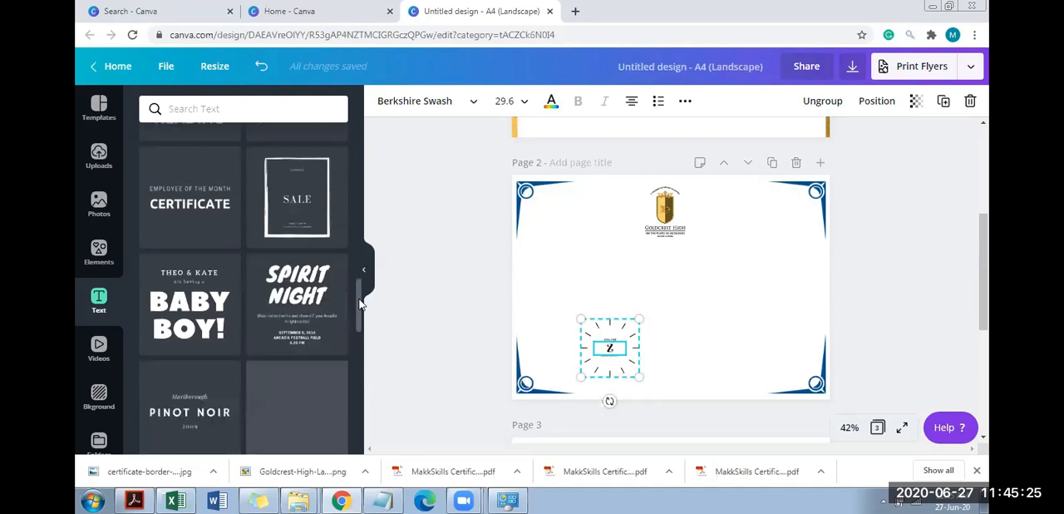
scroll(356, 265, up, 2)
scroll(355, 252, up, 2)
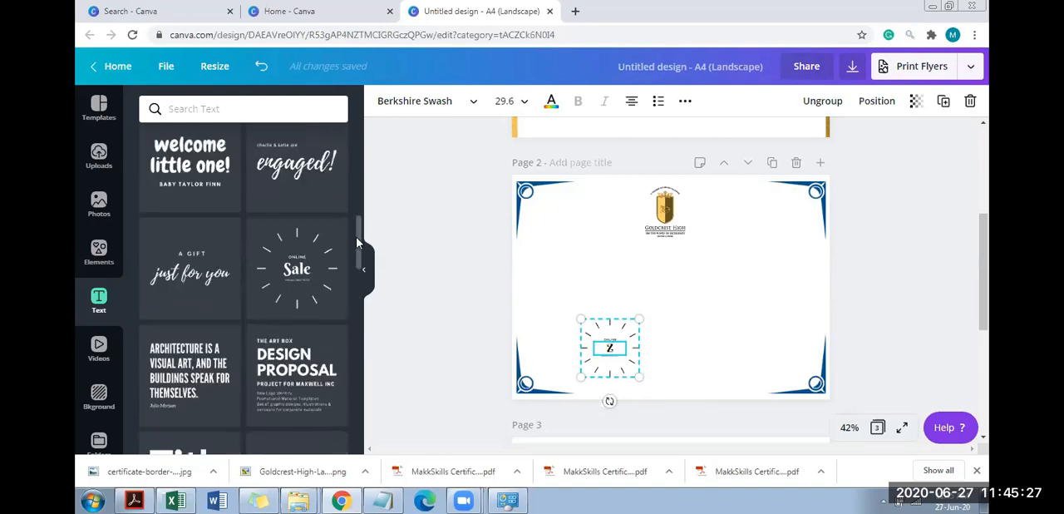
scroll(341, 232, down, 3)
scroll(308, 188, down, 1)
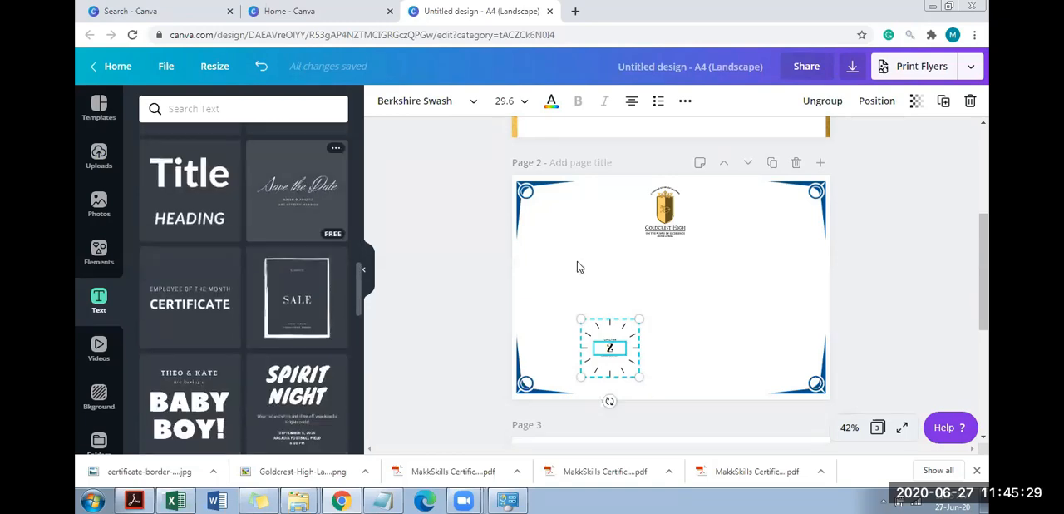
click(635, 338)
click(682, 285)
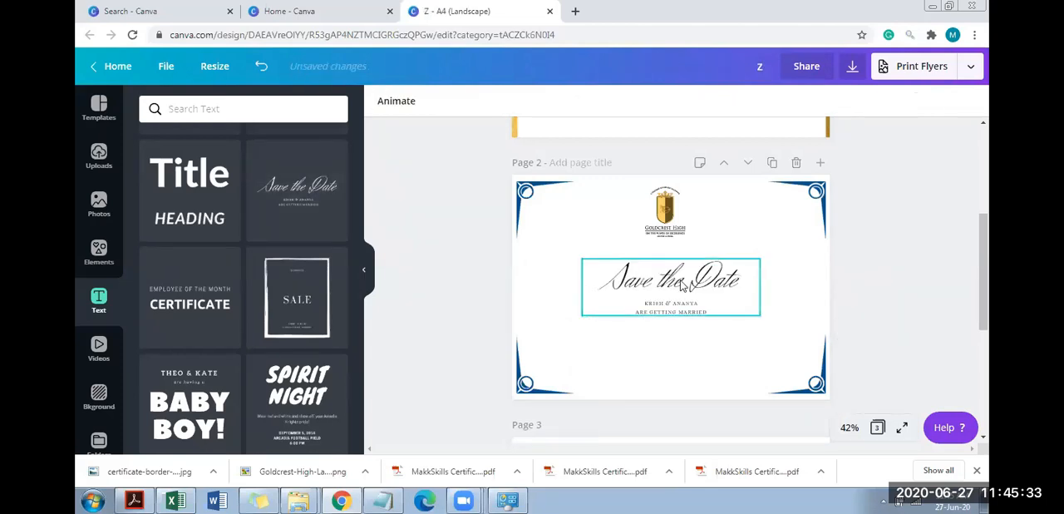
Replace the "Save the Date" script heading on page 2 with "Certificate of Appreciation"
double_click(681, 281)
text(CER)
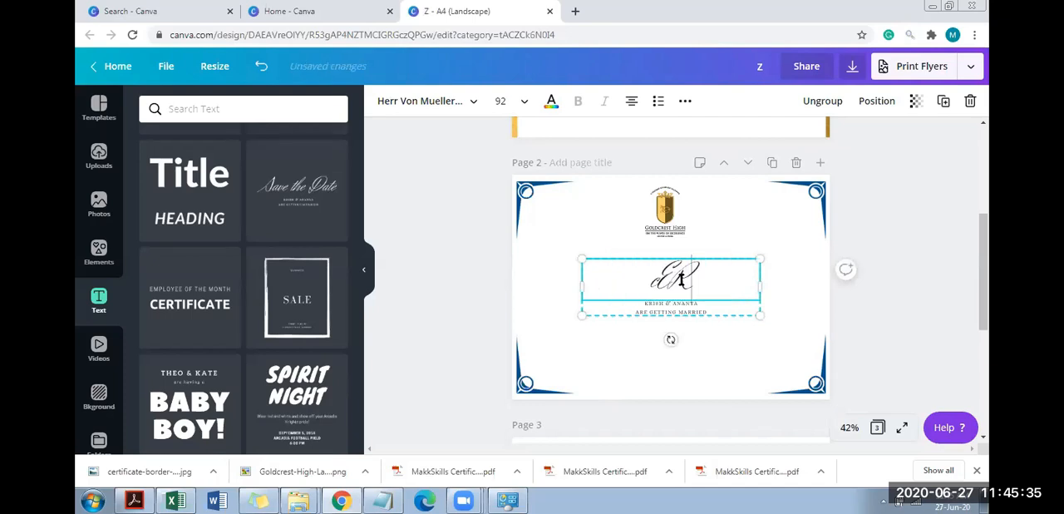
key(BackSpace)
key(BackSpace)
key(BackSpace)
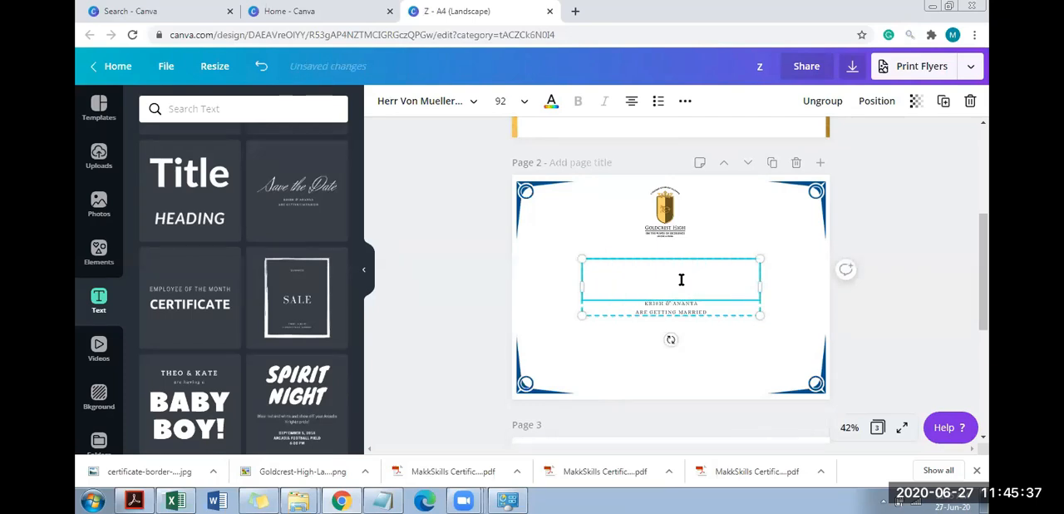
text(Cert)
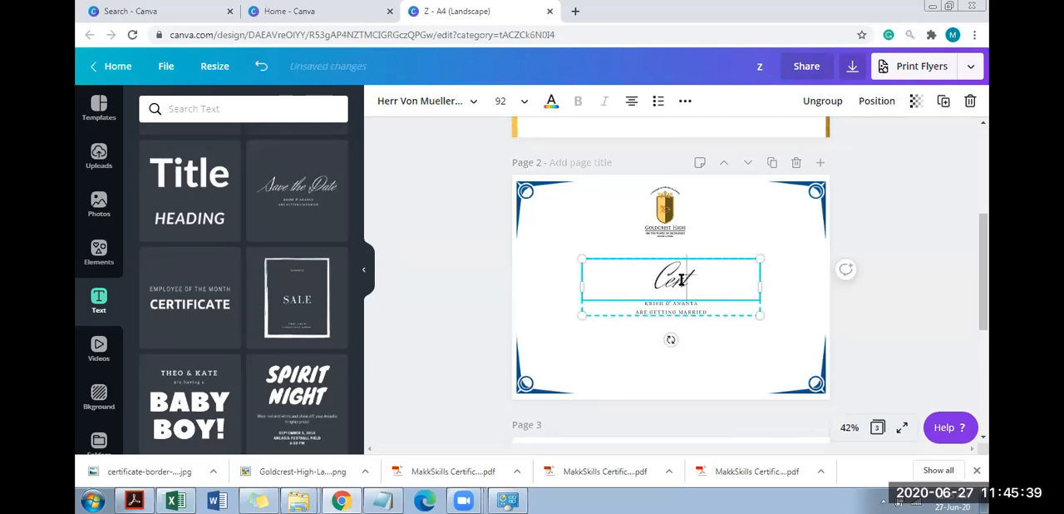
text(ificate of)
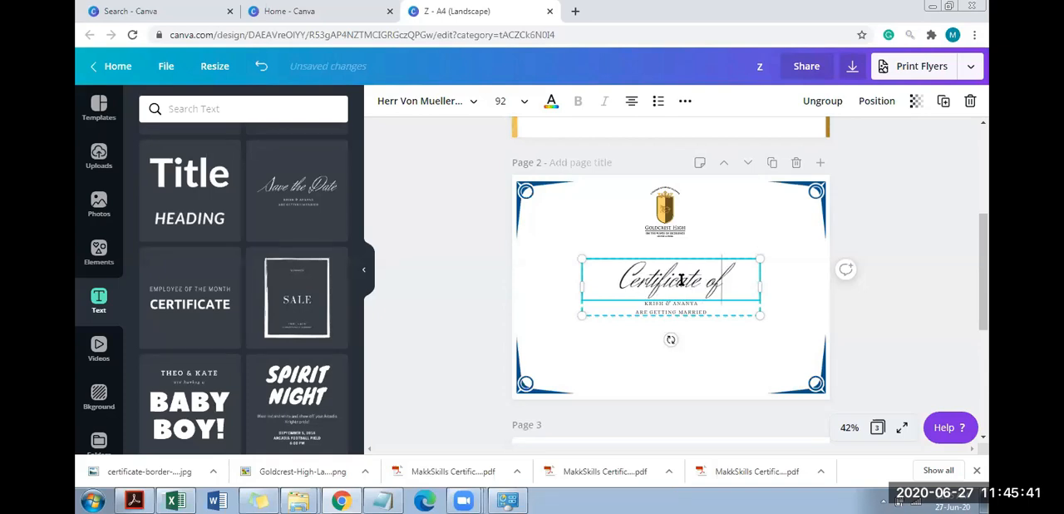
text( Appreciation)
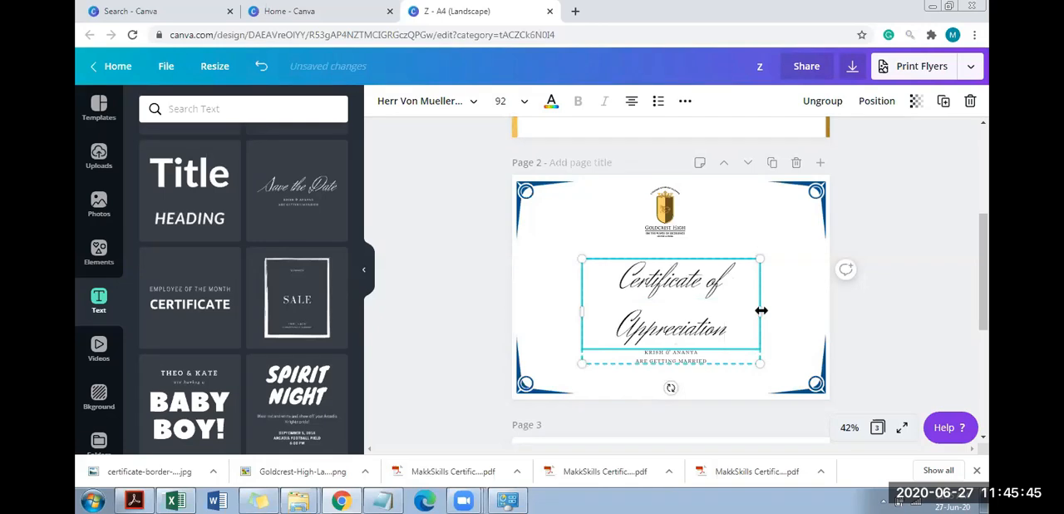
Widen the certificate title's text group to about 22.8 so the title fits on one line, and move it up beneath the logo
drag(823, 301, 829, 302)
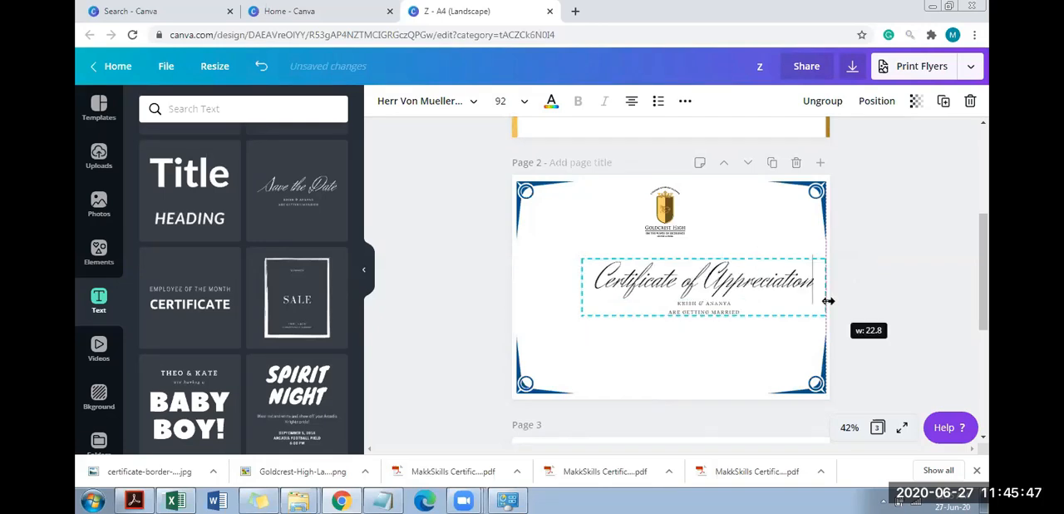
click(877, 266)
drag(707, 268, 663, 252)
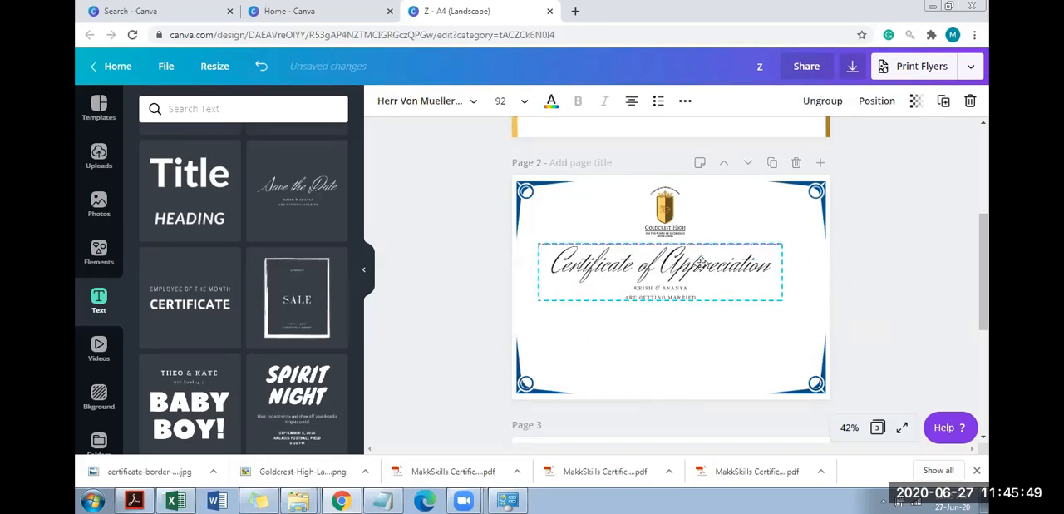
Delete both small subtitle lines beneath the "Certificate of Appreciation" title
click(655, 295)
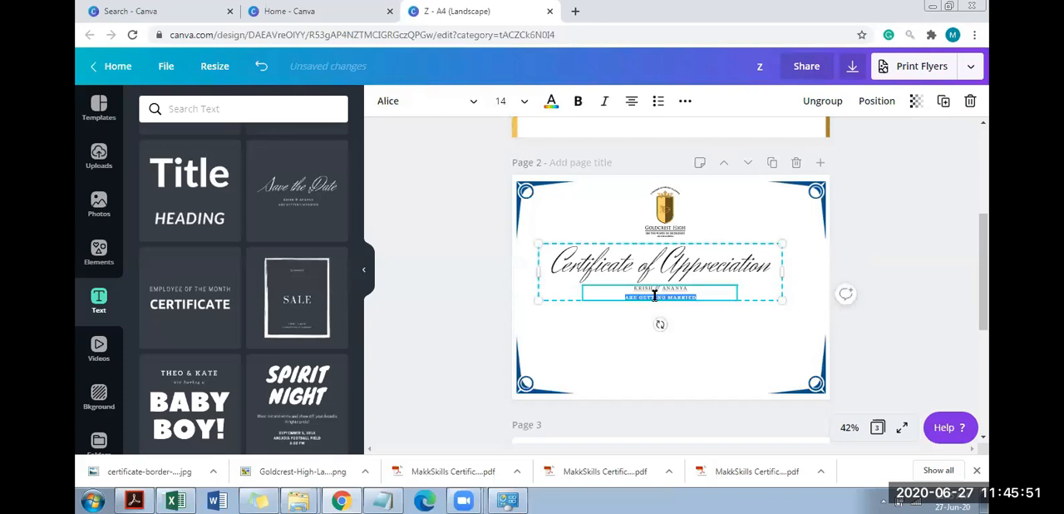
double_click(697, 295)
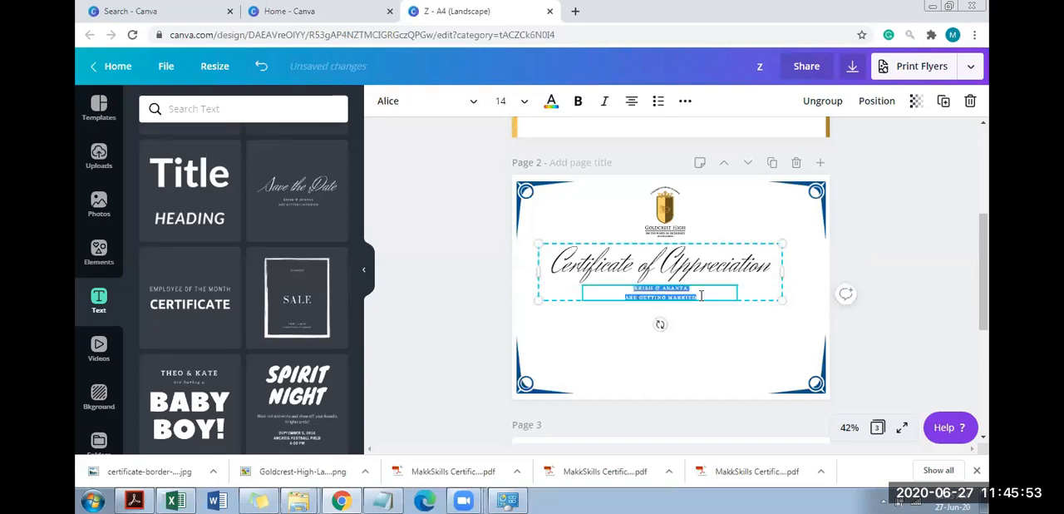
key(BackSpace)
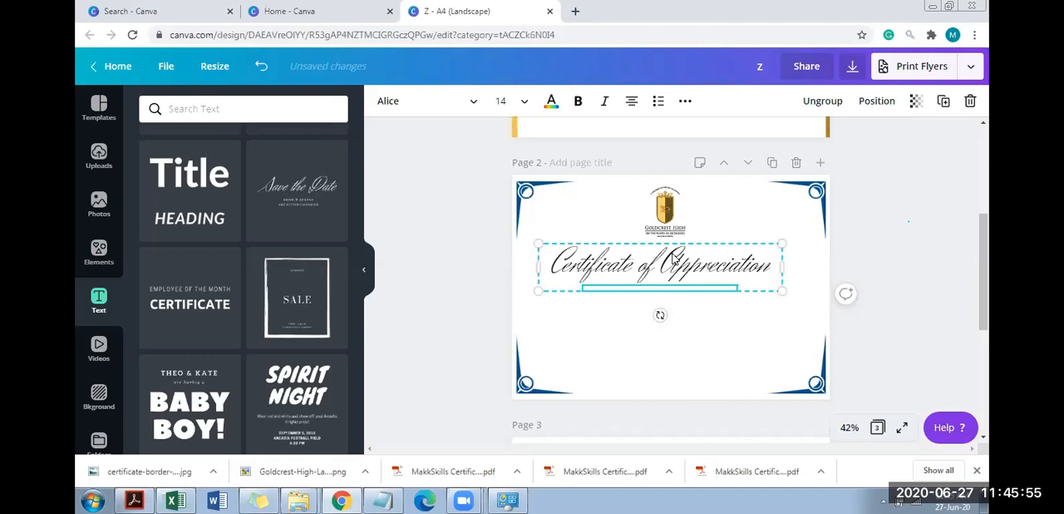
Centre the certificate title under the logo and scale its group down to a font size of about 73.4
drag(674, 255, 682, 257)
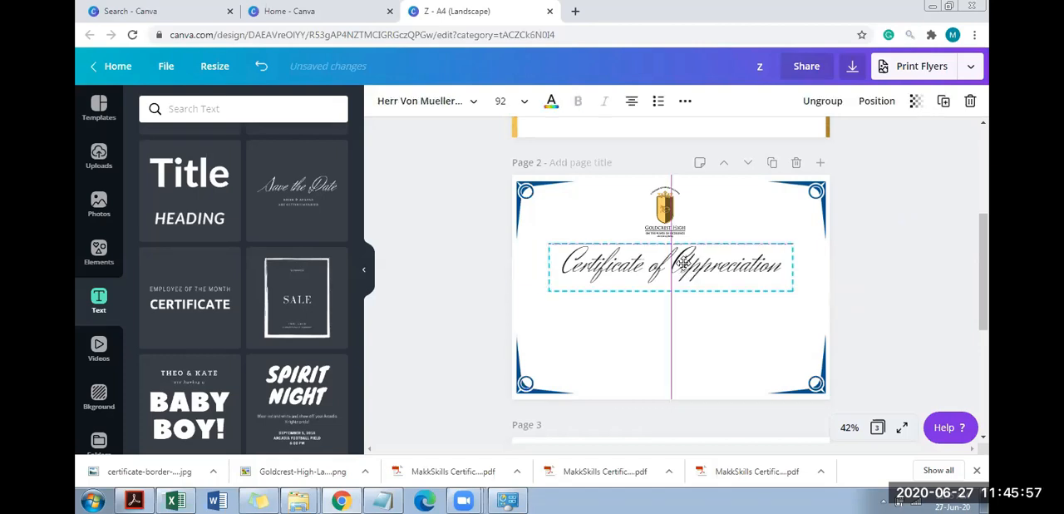
drag(578, 246, 578, 247)
drag(791, 285, 659, 264)
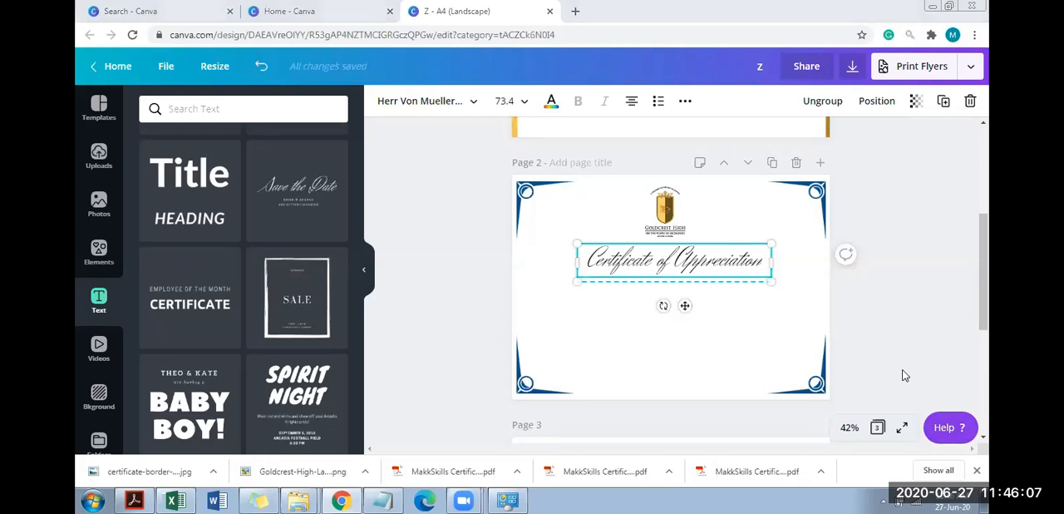
click(884, 240)
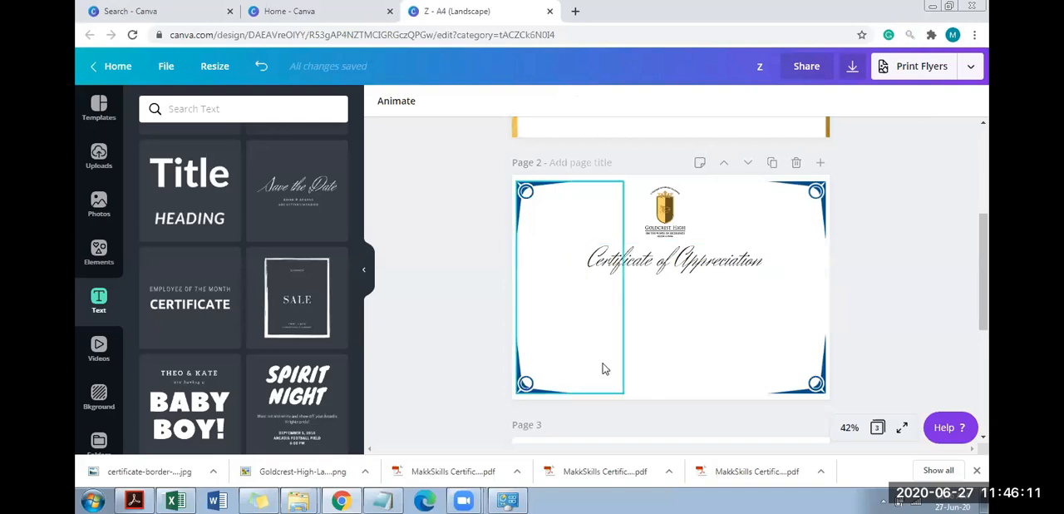
Add a new text box below the title reading "this is to certify....... aksdjalkdjalsdjaskdjfksjdflkdsjfsd"
drag(358, 292, 355, 170)
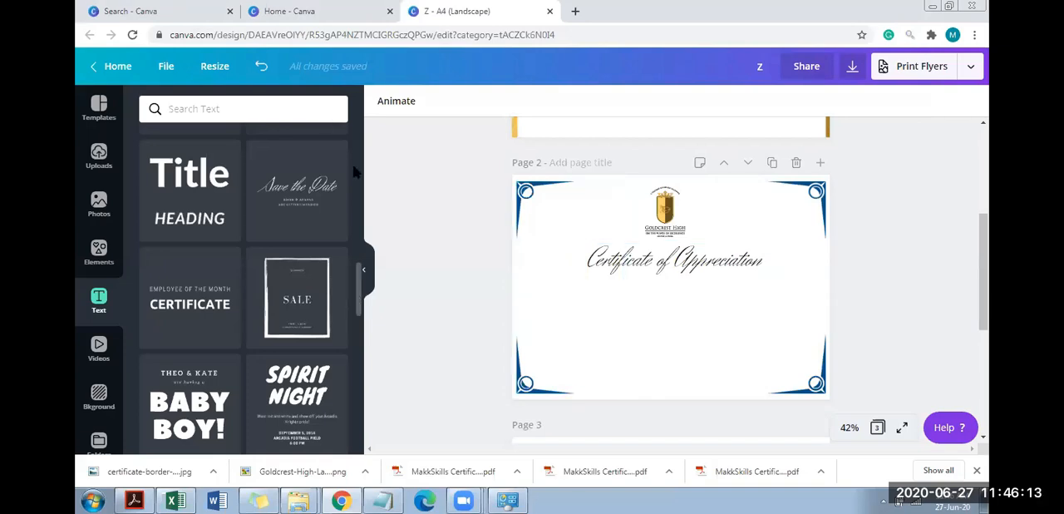
click(708, 345)
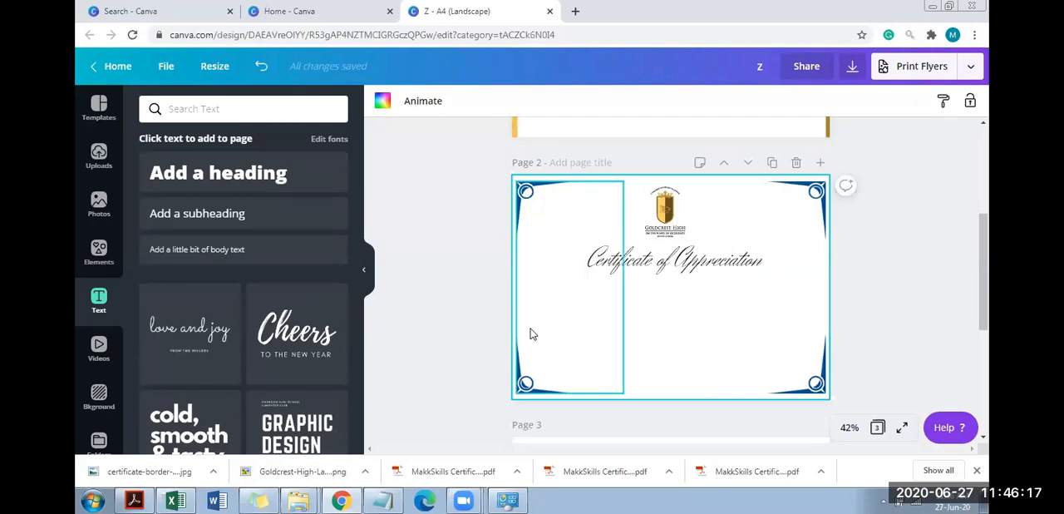
key(t)
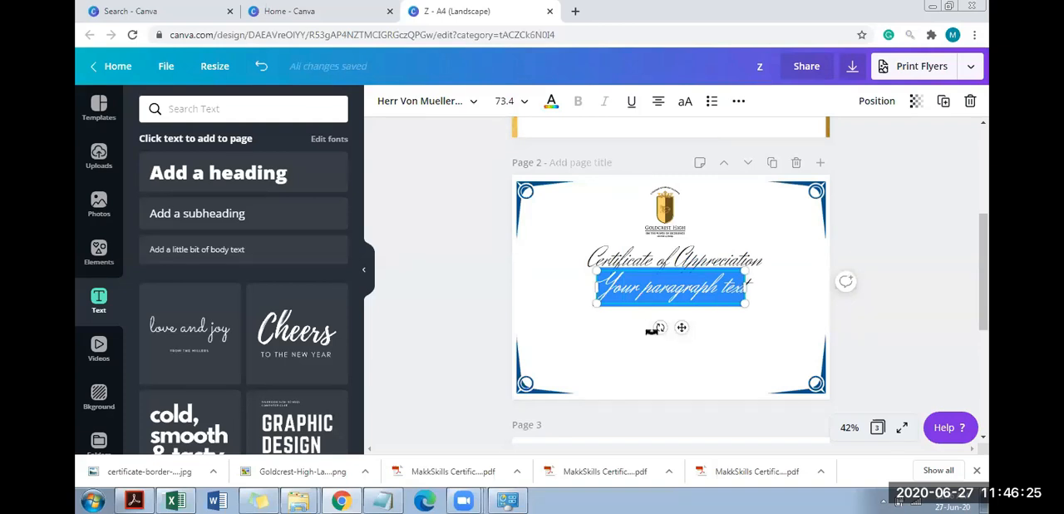
text(this is)
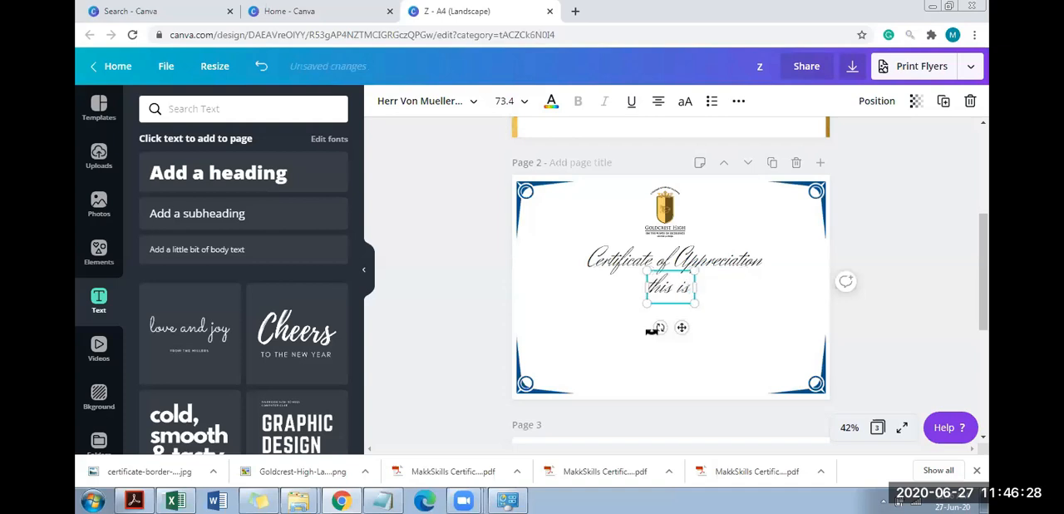
text( to certify...)
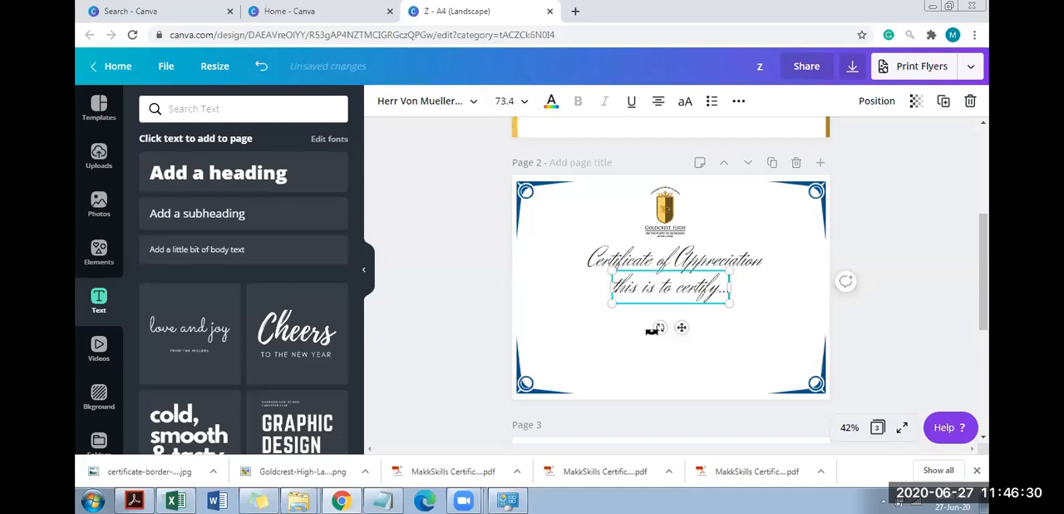
text(....)
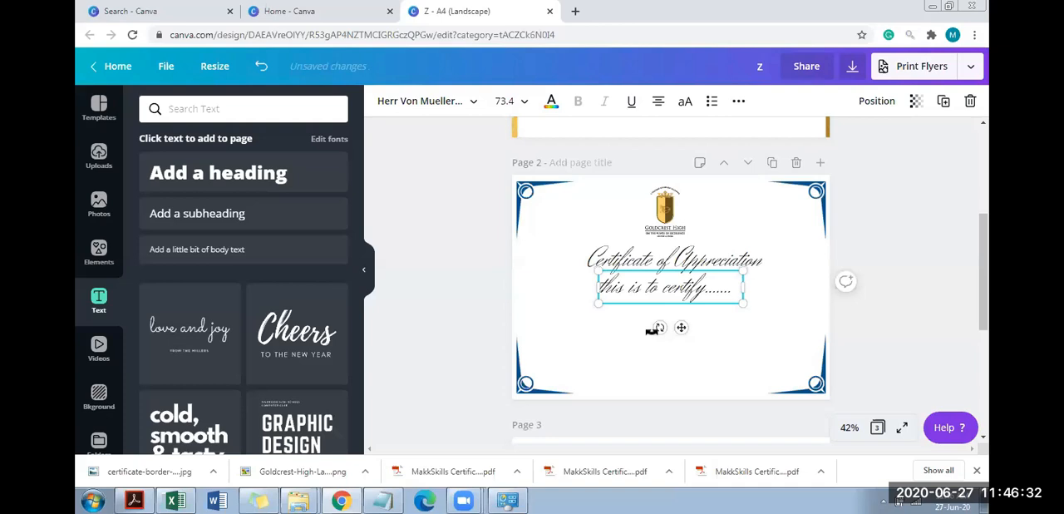
text( aksdjalkdjalsdjask)
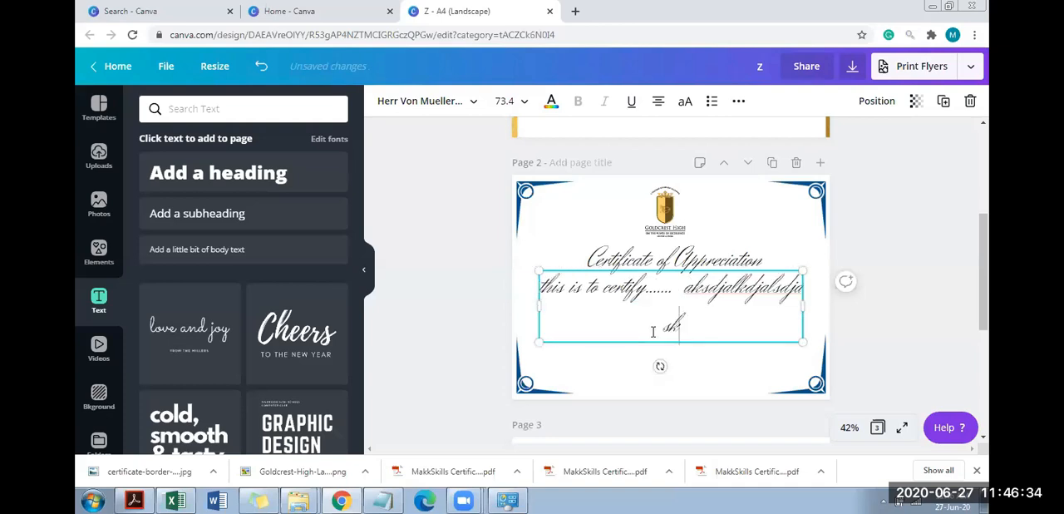
text(djfksjdflkdsjfsd)
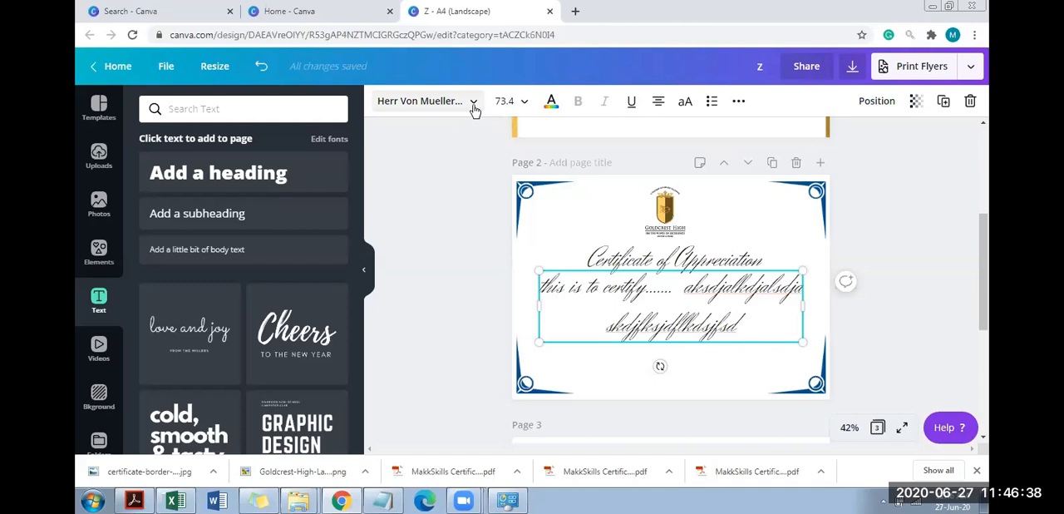
Change the font of both lines of the "this is to certify" paragraph to Now
click(472, 103)
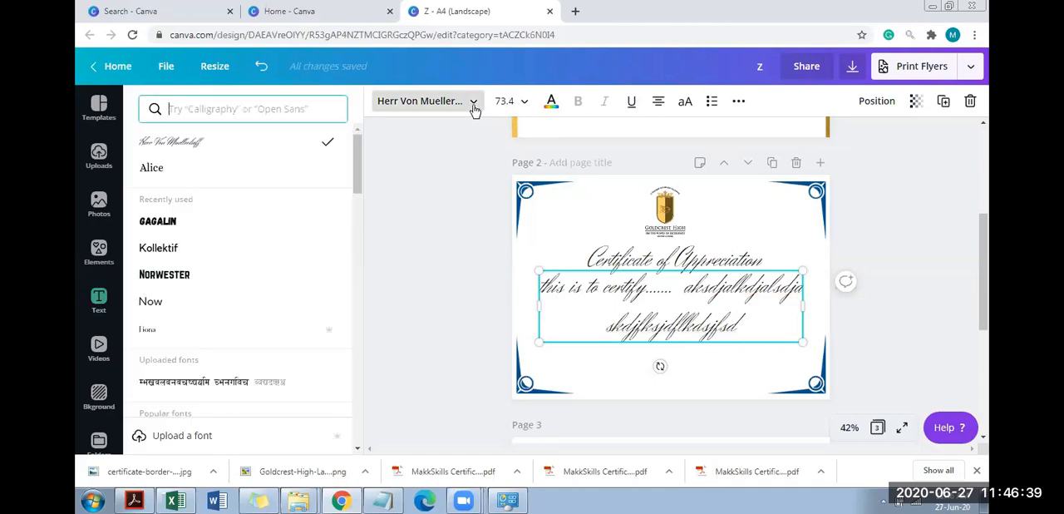
click(220, 309)
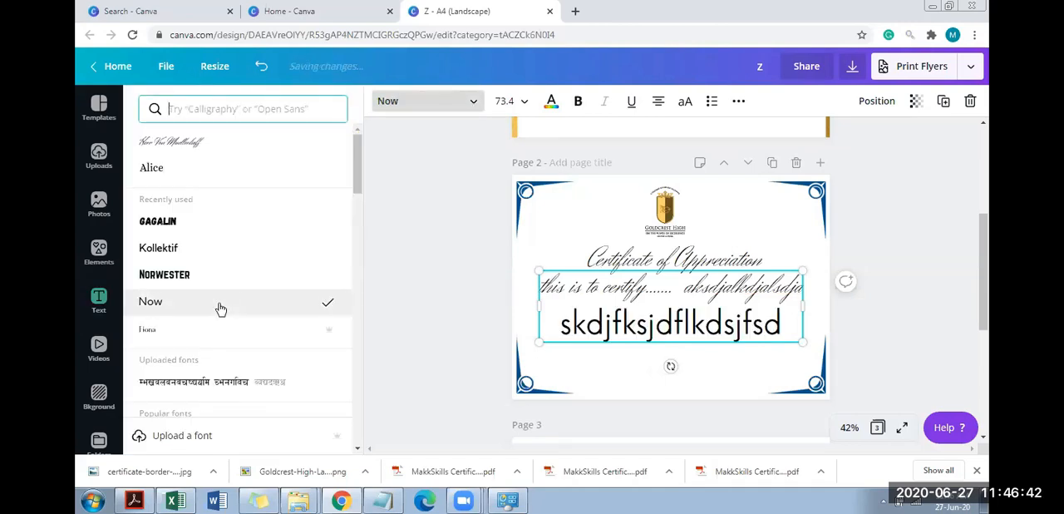
click(592, 280)
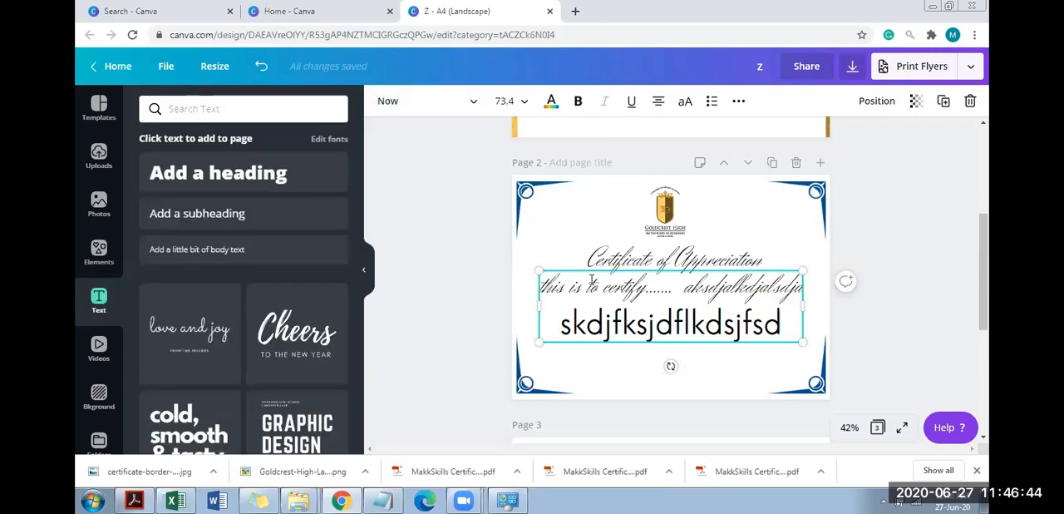
triple_click(592, 280)
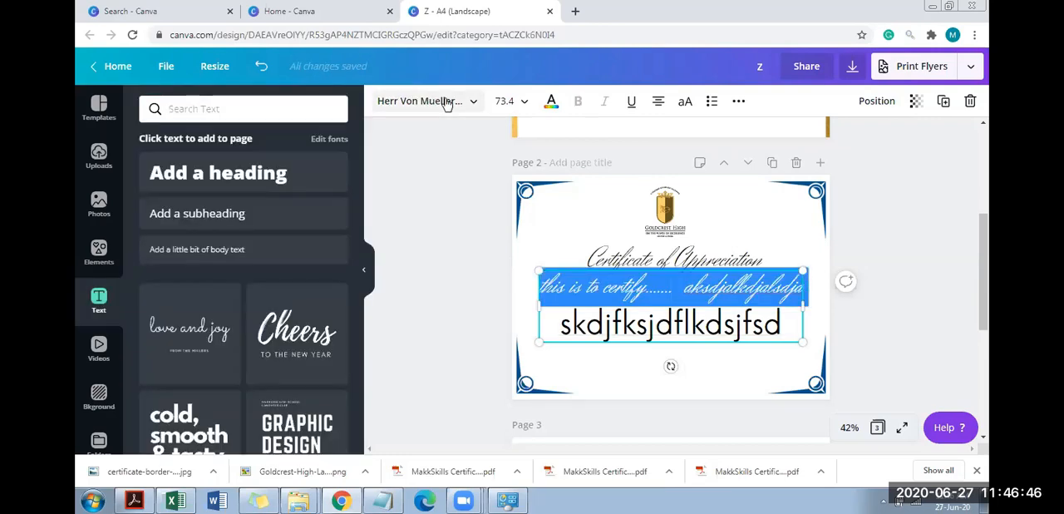
click(401, 108)
click(249, 205)
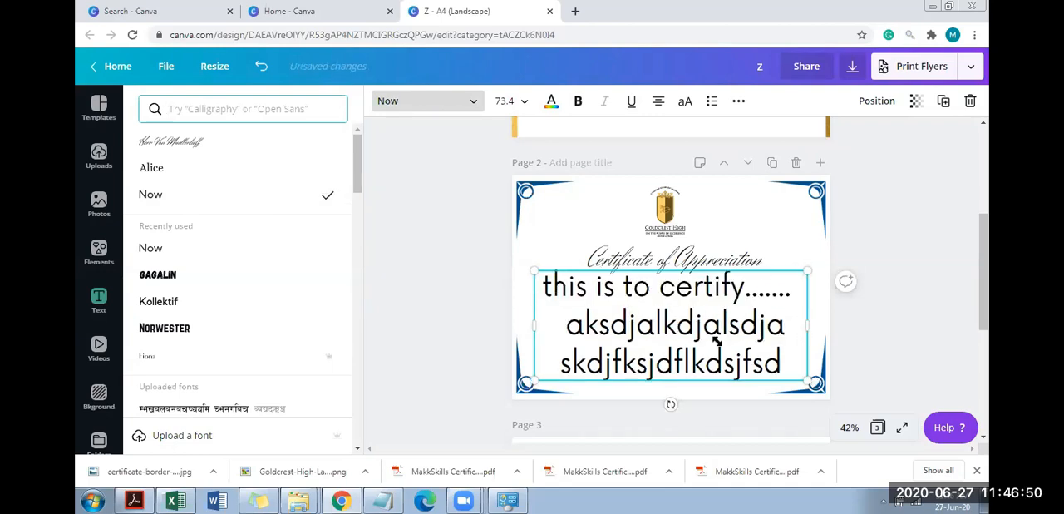
Shrink the "this is to certify" paragraph beneath the title and set its font size to 18
drag(808, 381, 637, 325)
drag(642, 292, 554, 150)
click(505, 101)
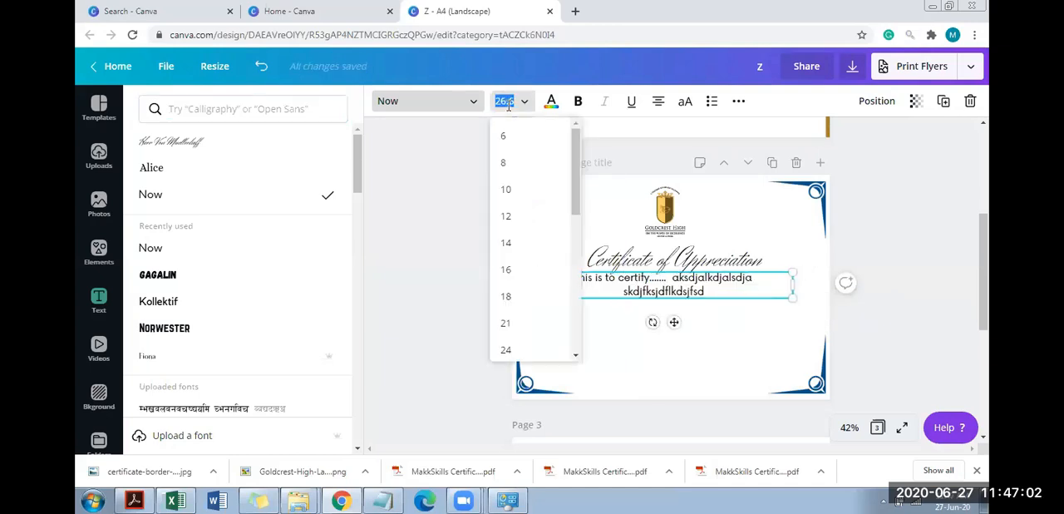
click(539, 296)
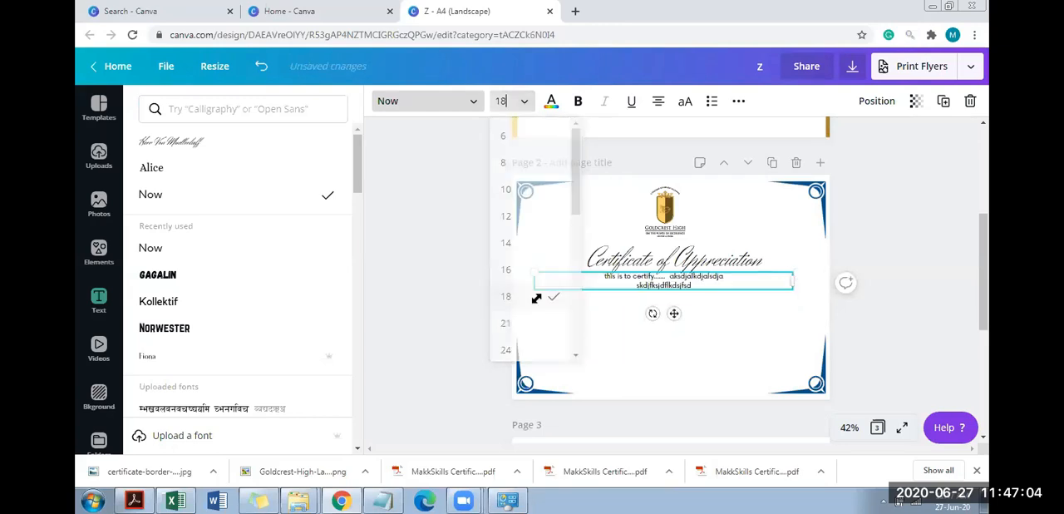
Move the "this is to certify" paragraph down the certificate, leaving a wide gap below the title
click(665, 288)
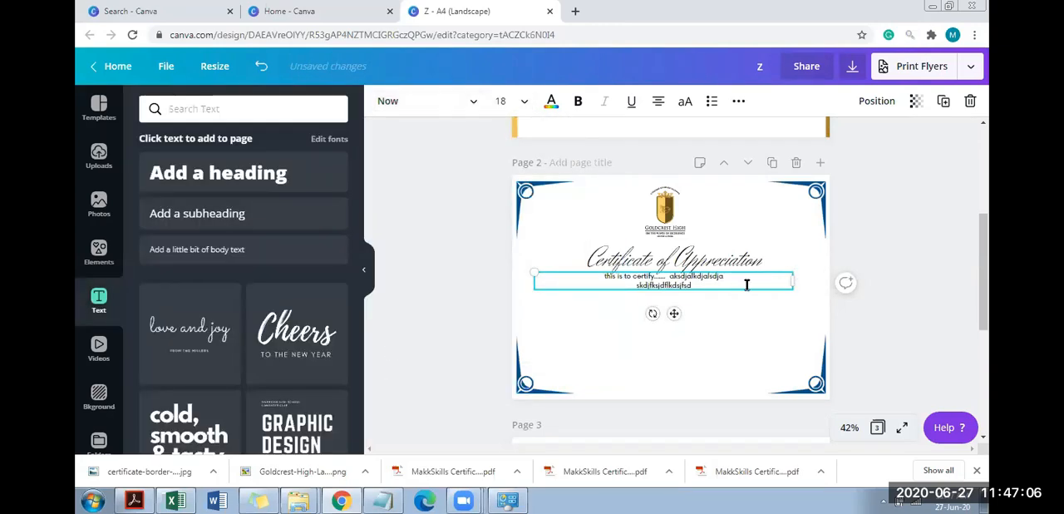
drag(745, 279, 737, 298)
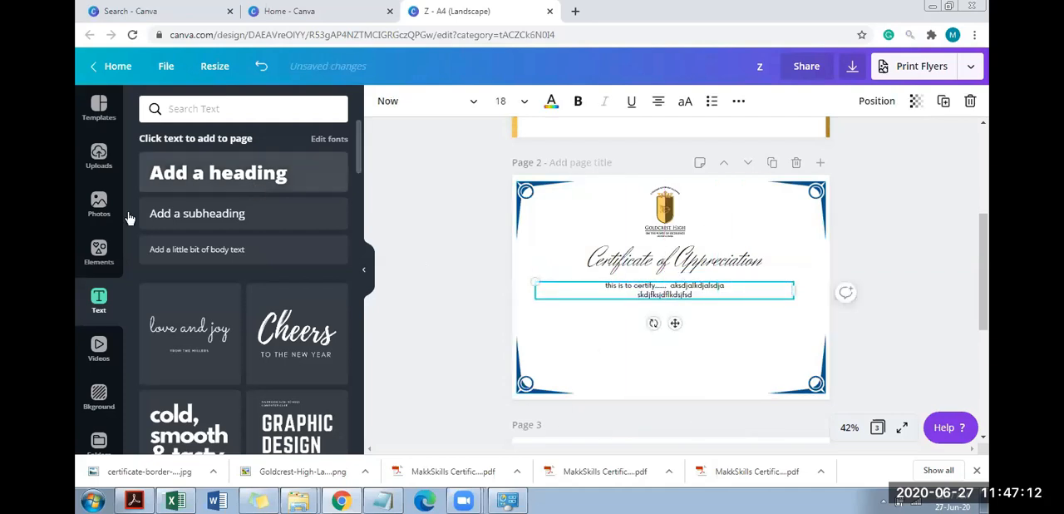
click(99, 157)
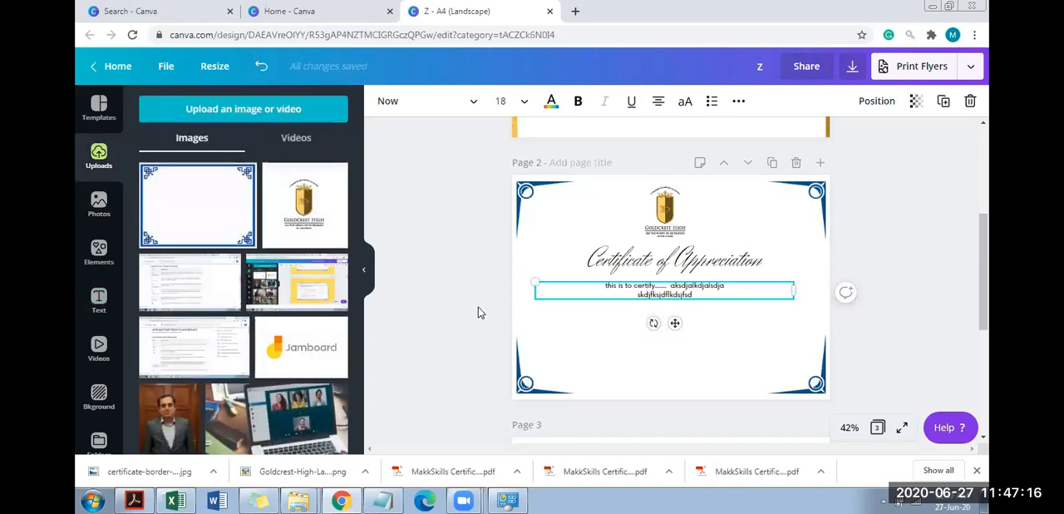
click(908, 237)
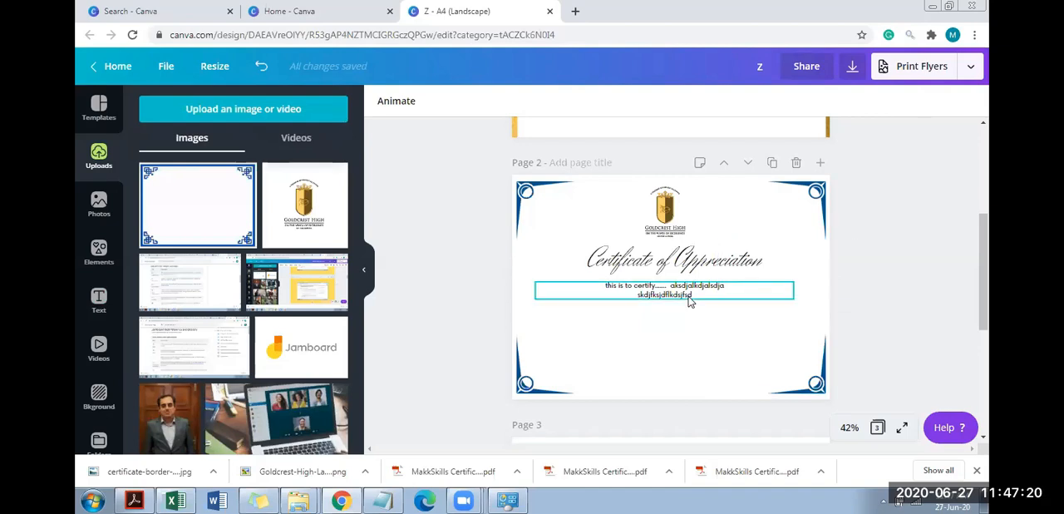
drag(689, 301, 689, 328)
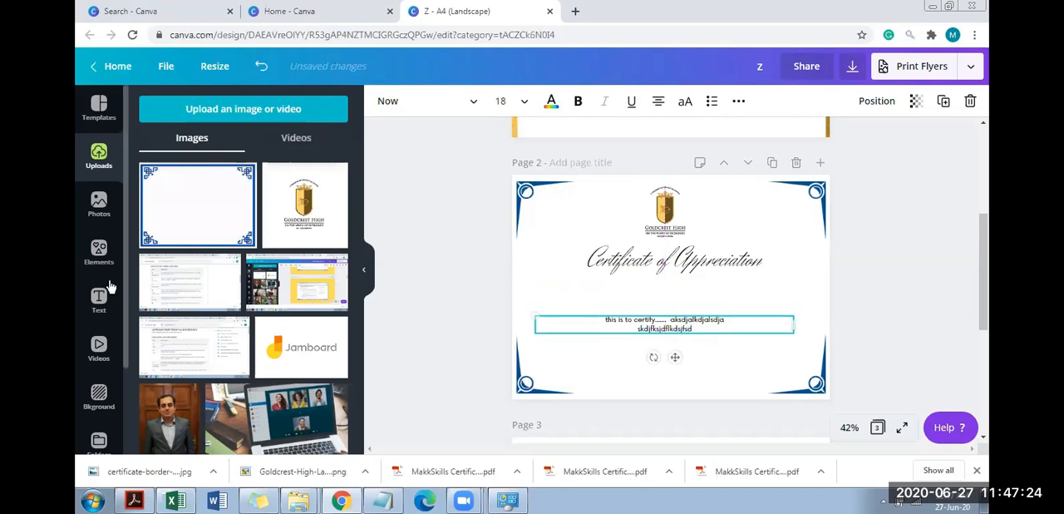
Search the design elements for "line"
click(99, 249)
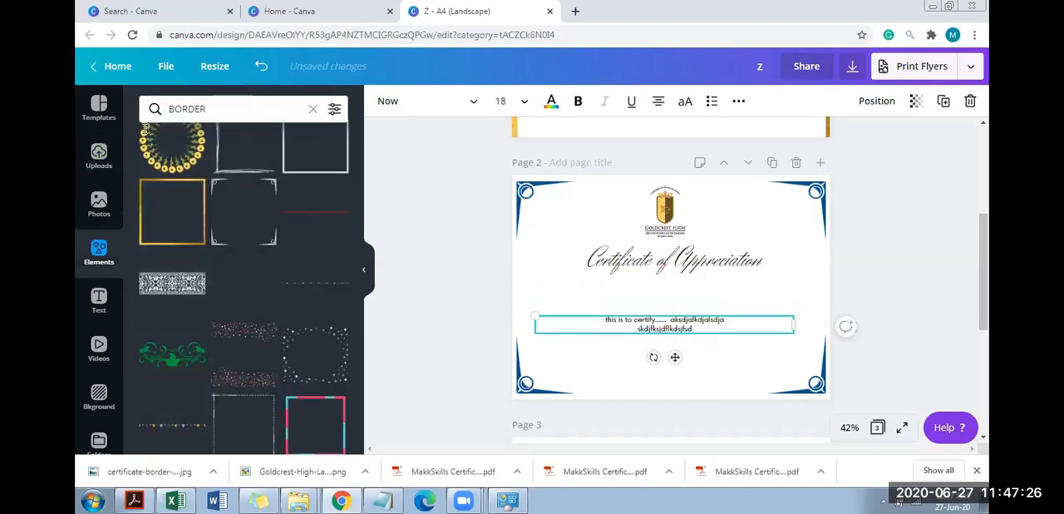
click(264, 109)
text(line)
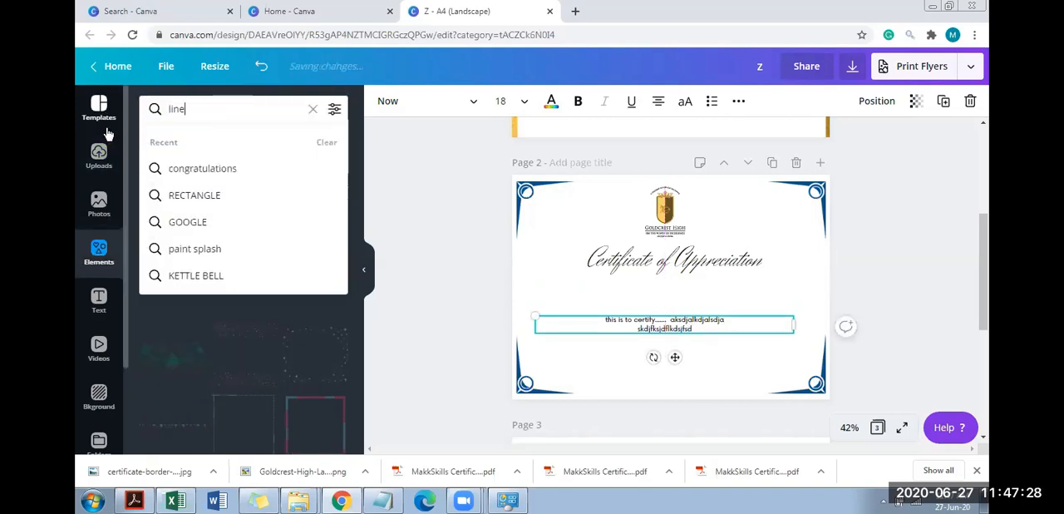
key(Return)
Add the plain solid line just above the "this is to certify" paragraph and recolor it black
click(166, 163)
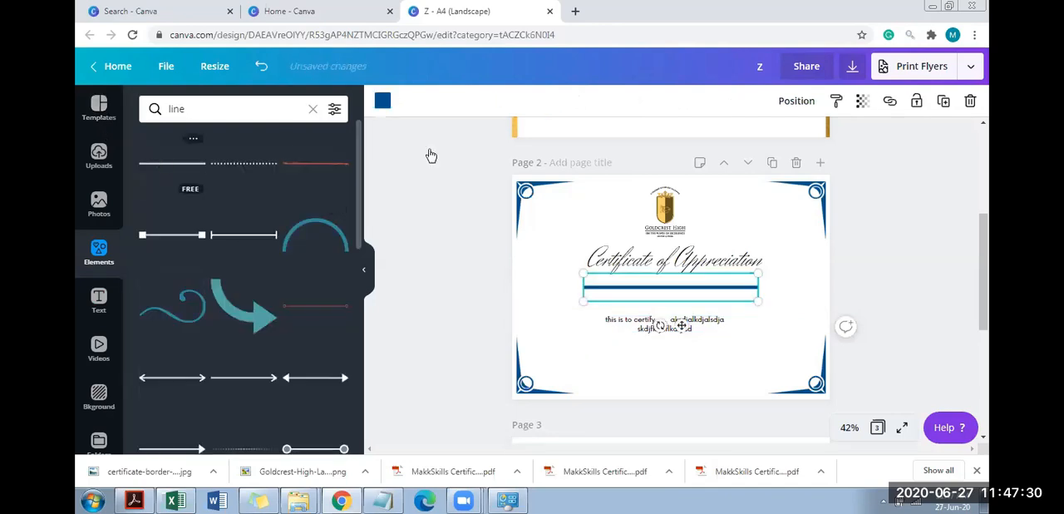
drag(680, 298, 679, 306)
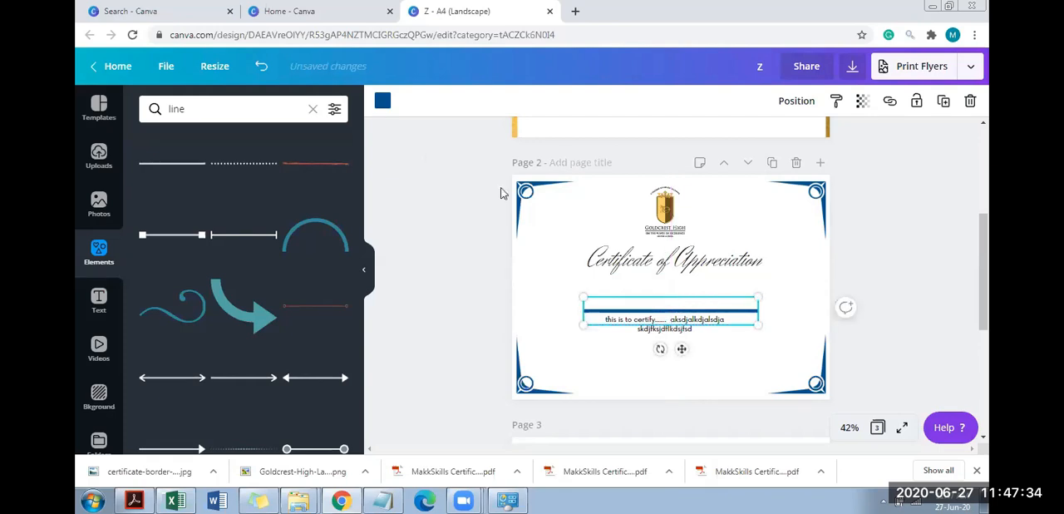
click(382, 101)
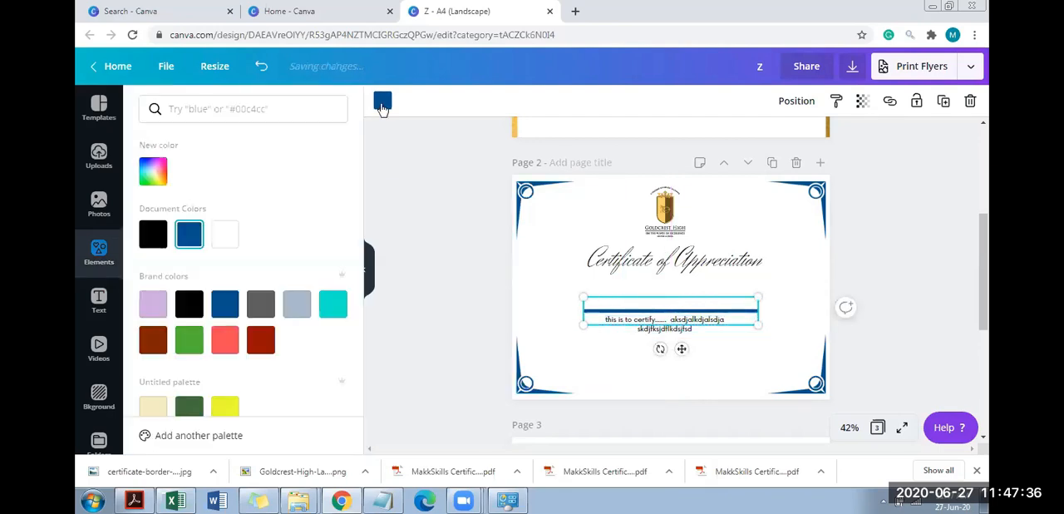
click(189, 304)
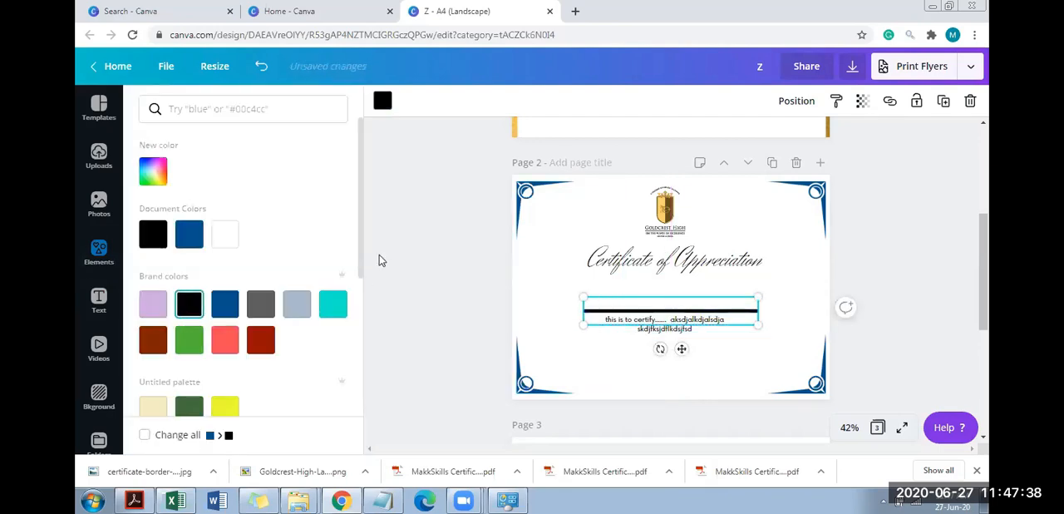
Try out the line with vertical end bars below the title and delete it again
click(99, 253)
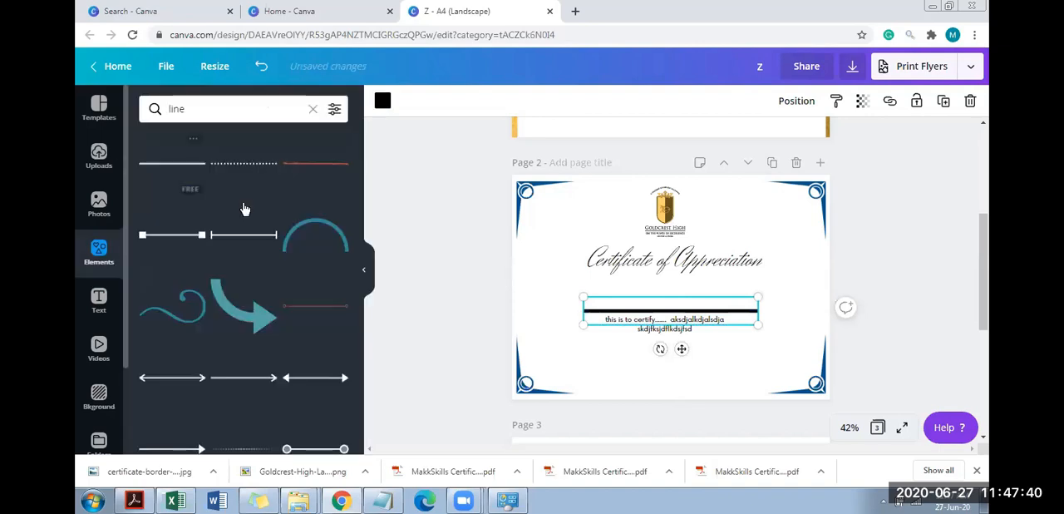
click(249, 237)
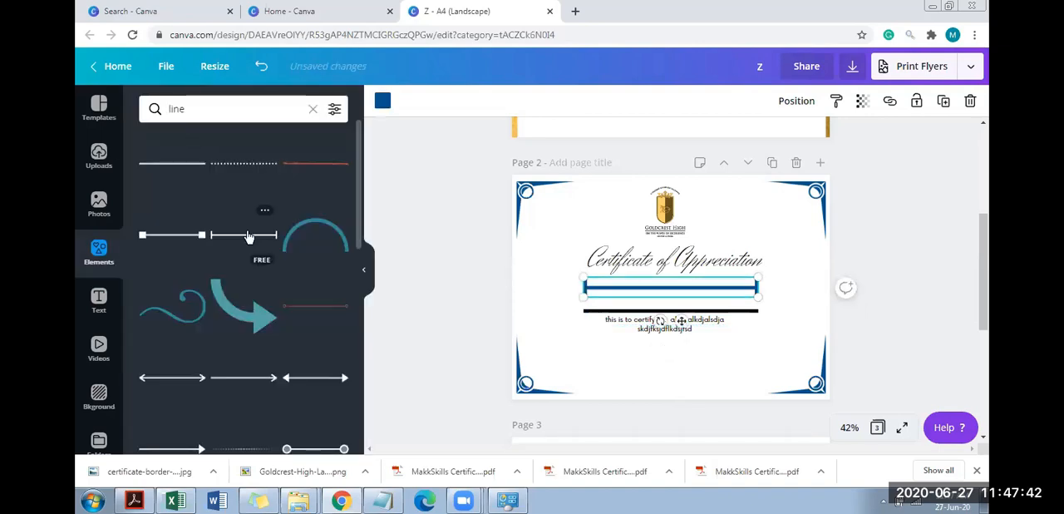
key(Delete)
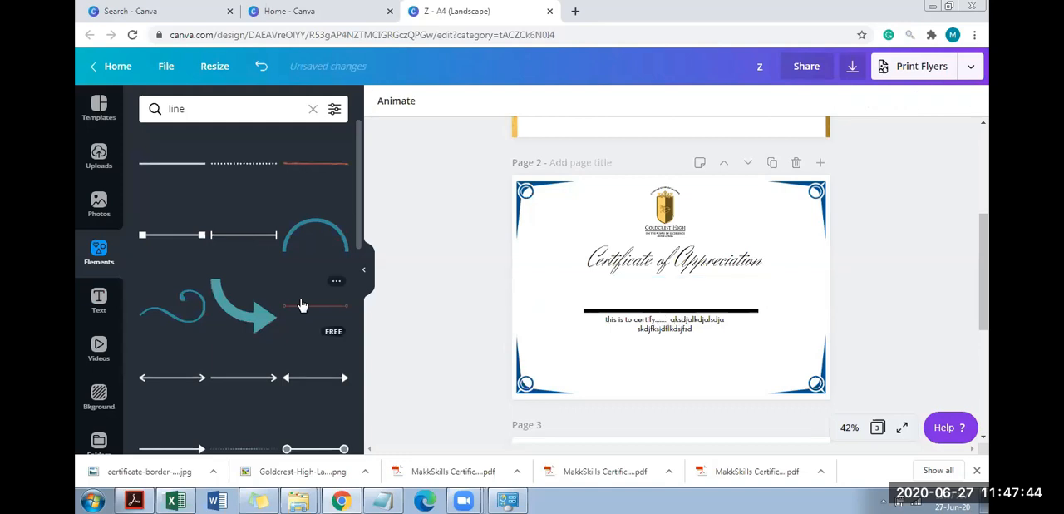
Replace the black line on the certificate with the thin red line that has small circles at both ends
click(302, 306)
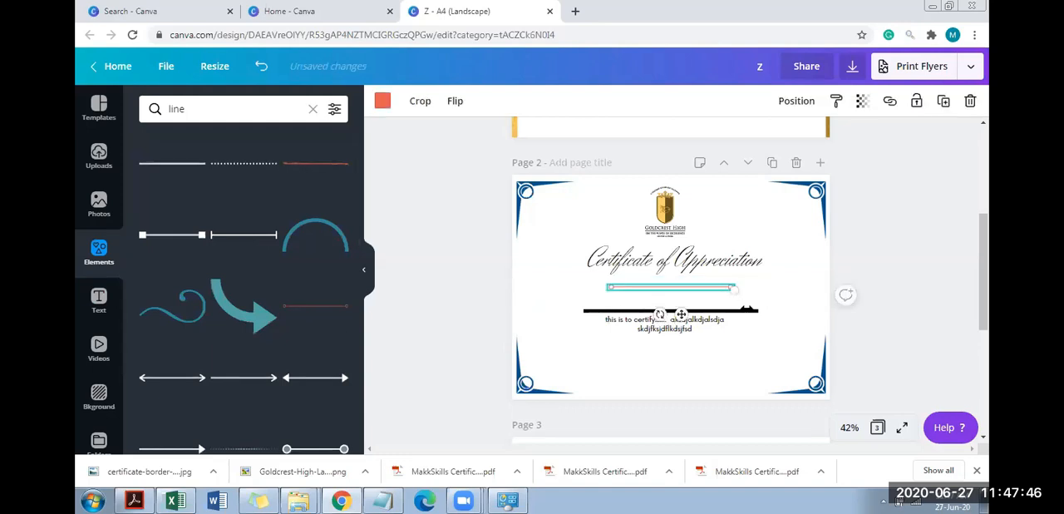
click(747, 312)
key(Delete)
Widen the circle-ended line to about 16 and place it between the title and the "this is to certify" paragraph
click(706, 288)
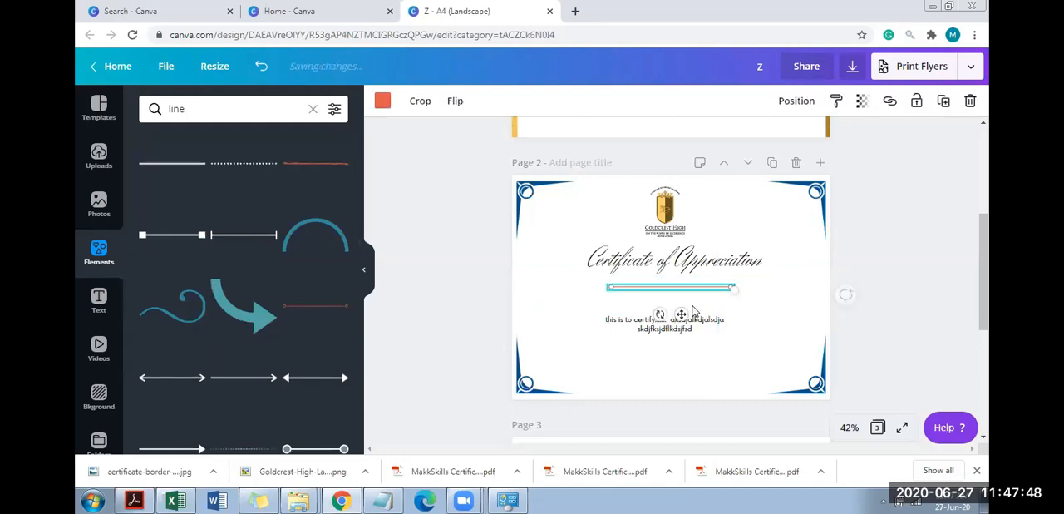
drag(734, 288, 760, 308)
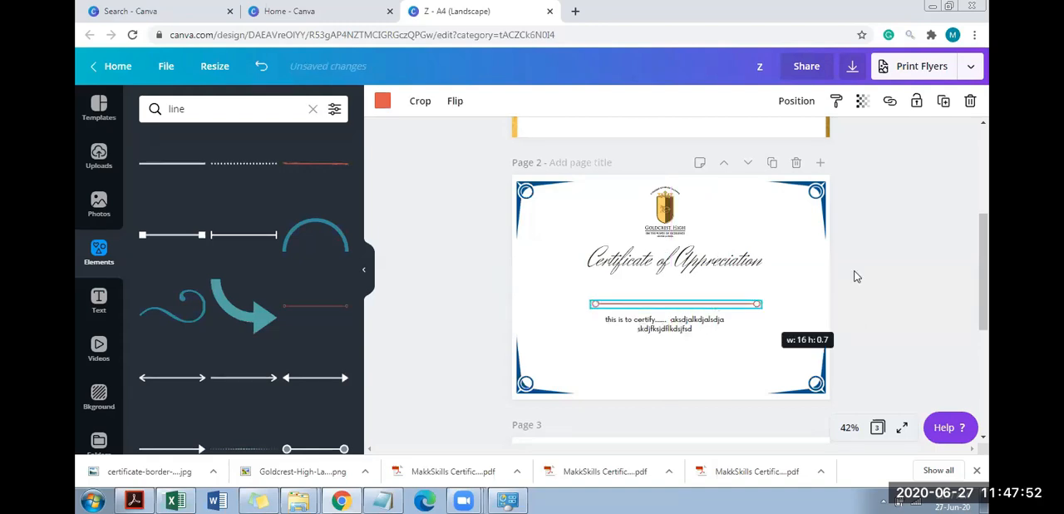
click(984, 277)
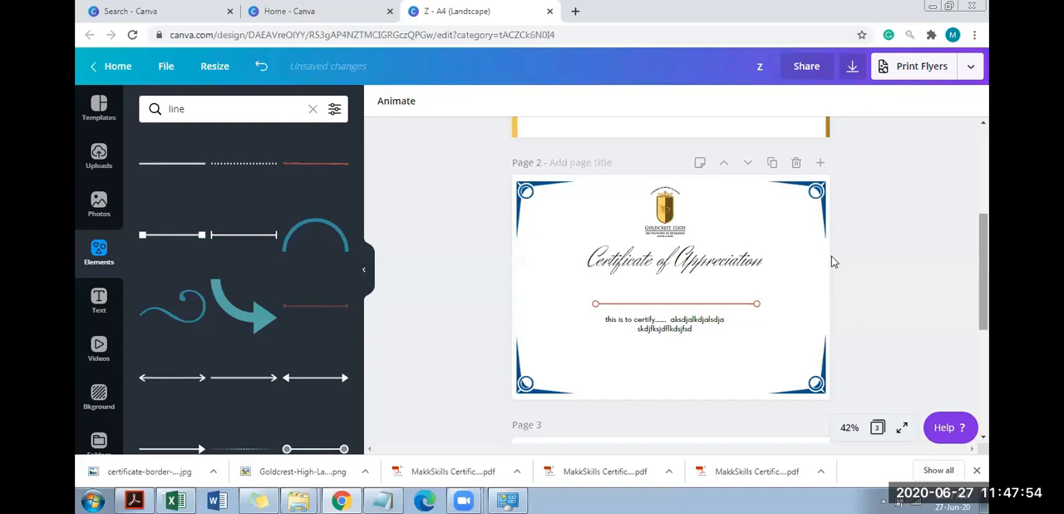
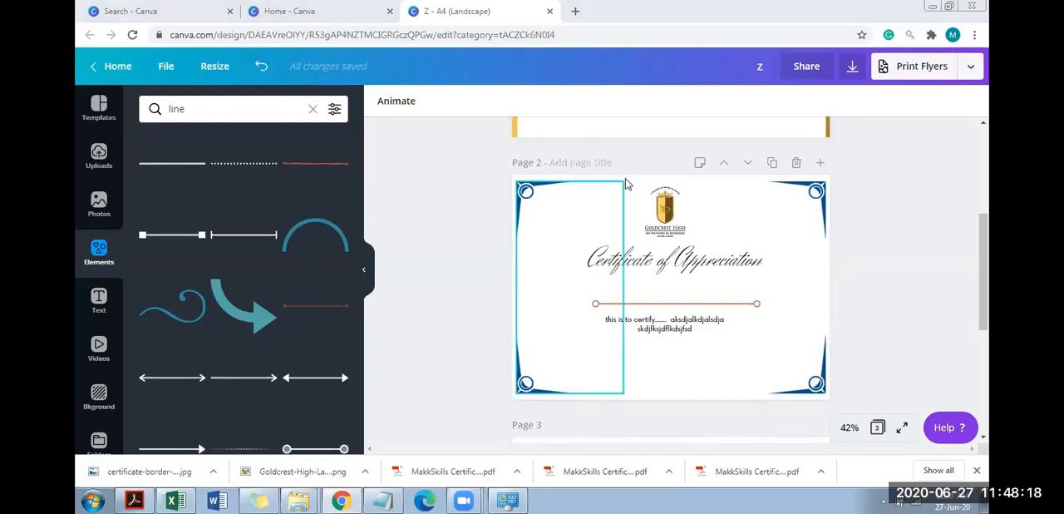
Try replacing page 2 with the striped-border Certificate of Completion template, shift its border, and undo everything
click(98, 105)
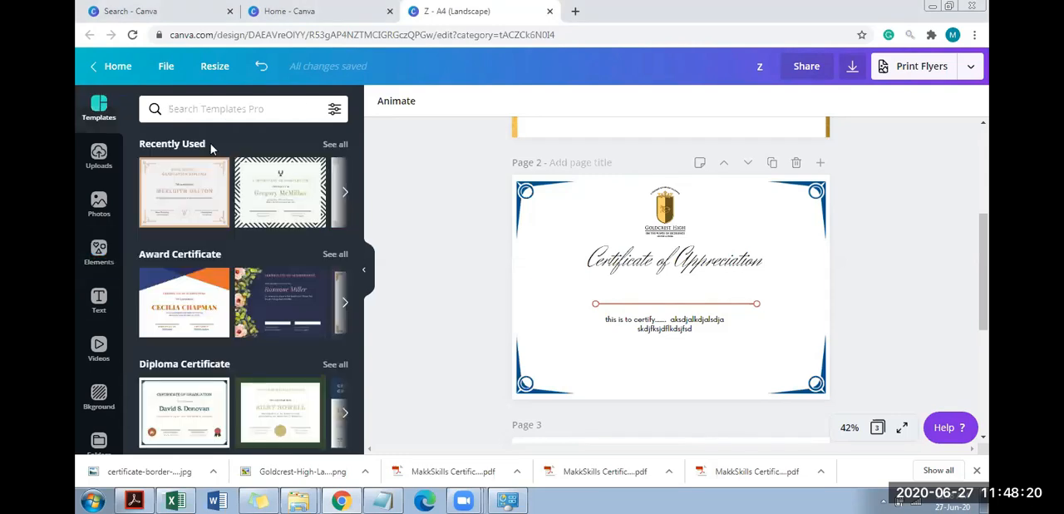
click(311, 200)
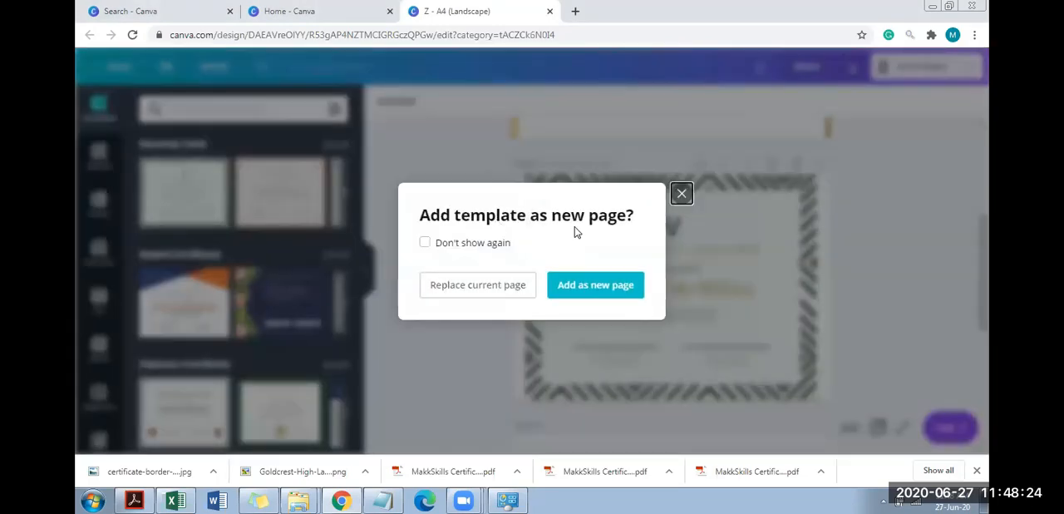
click(491, 291)
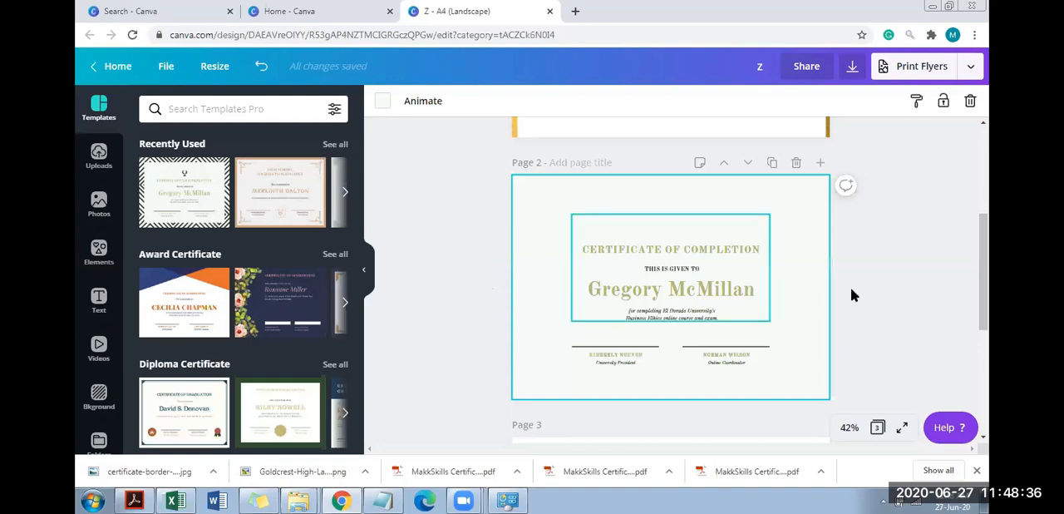
drag(816, 245, 717, 254)
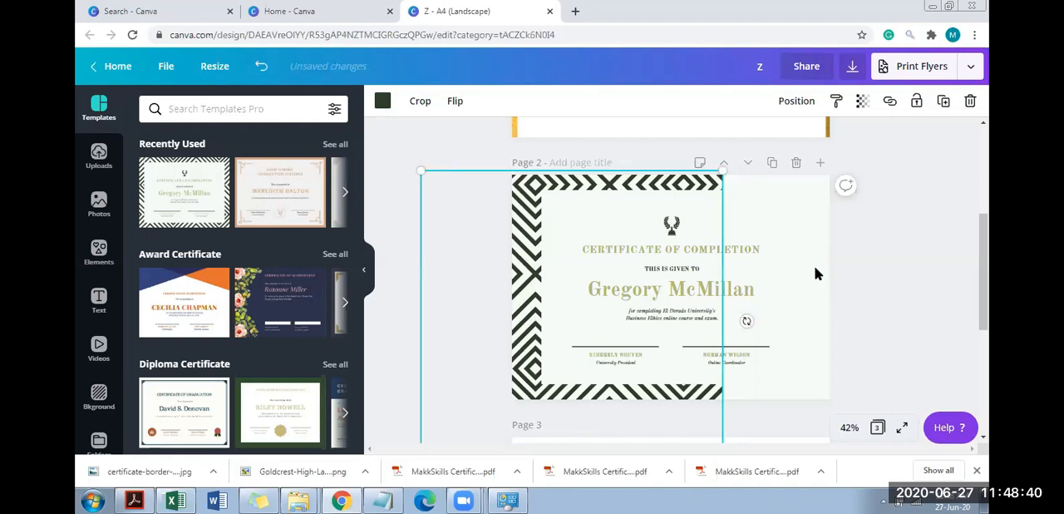
key(ctrl+z)
scroll(988, 316, down, 2)
drag(988, 324, 988, 268)
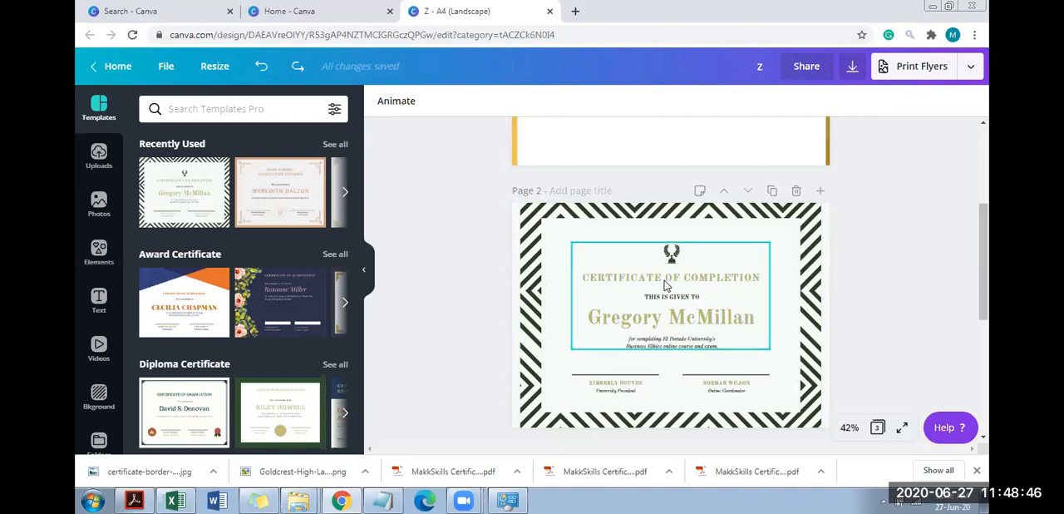
key(ctrl+z)
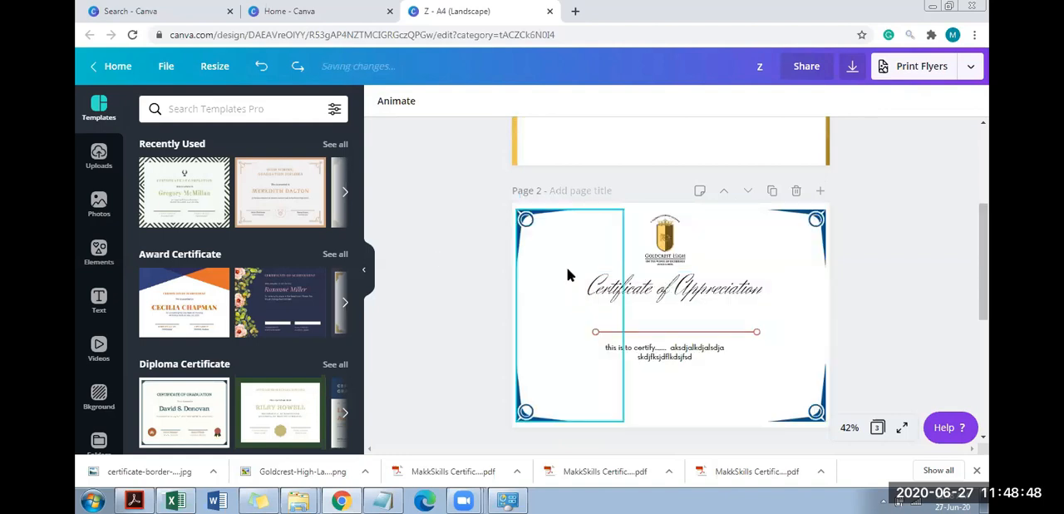
Add the High School Graduation Diploma certificate template as a new page
drag(268, 175, 502, 270)
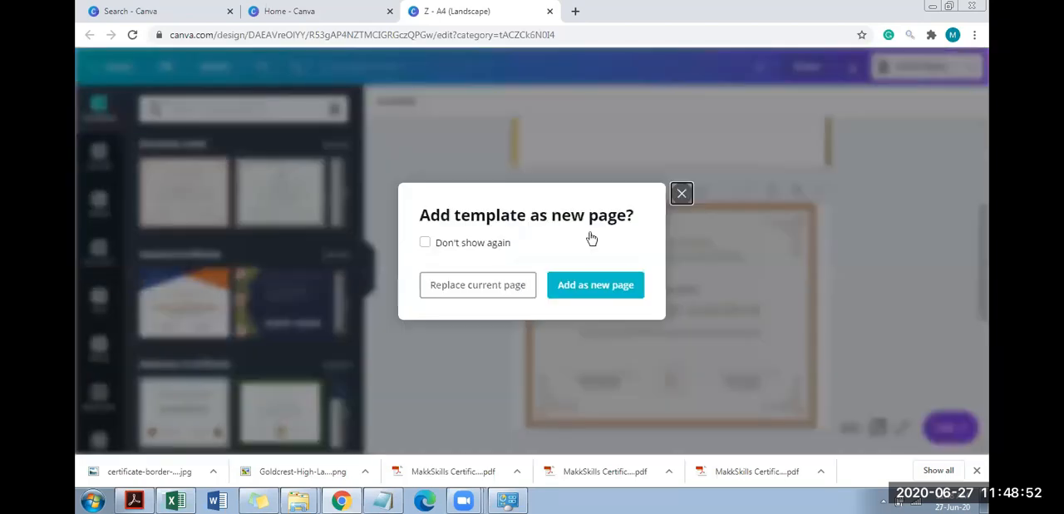
click(628, 286)
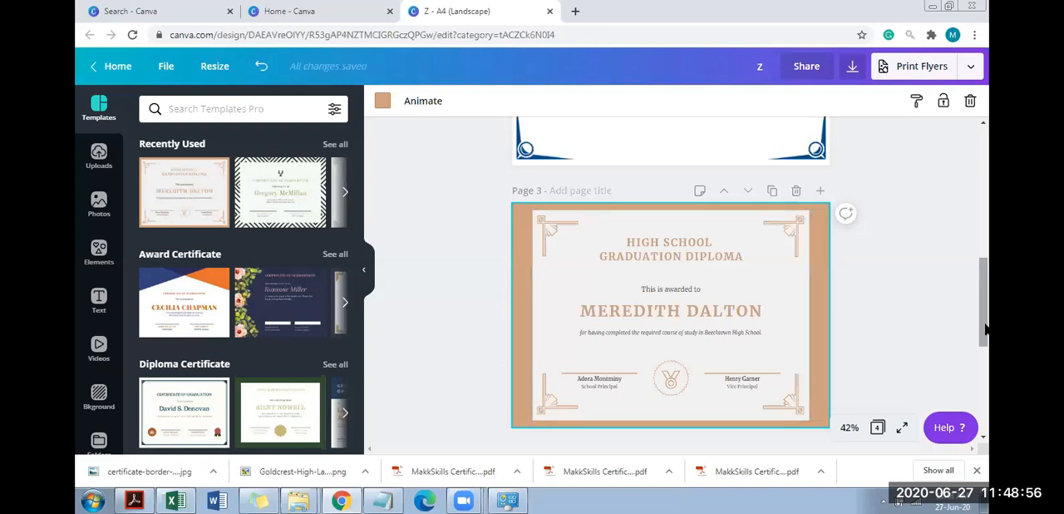
scroll(988, 299, down, 2)
scroll(988, 287, up, 3)
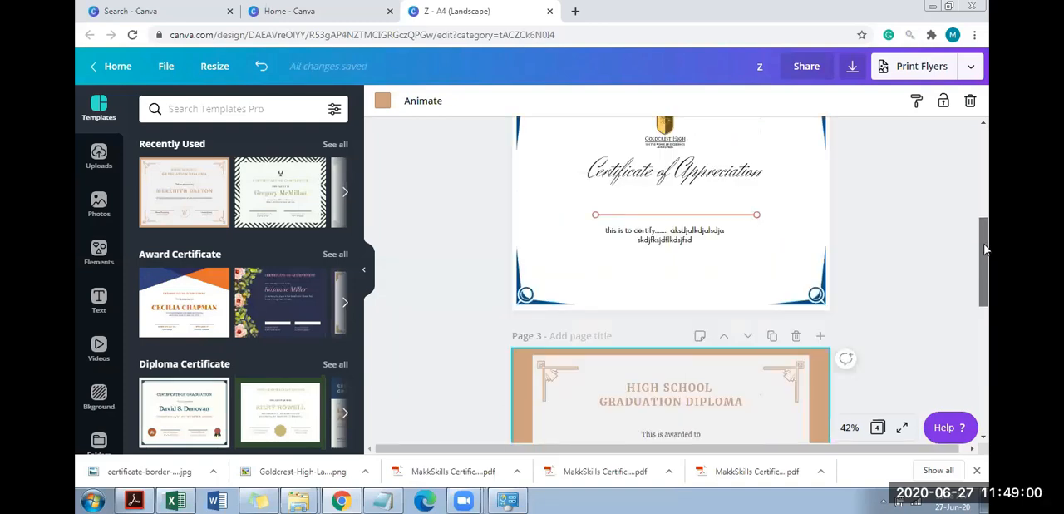
Delete both halves of the blue corner border from the certificate on page 2
scroll(985, 260, up, 1)
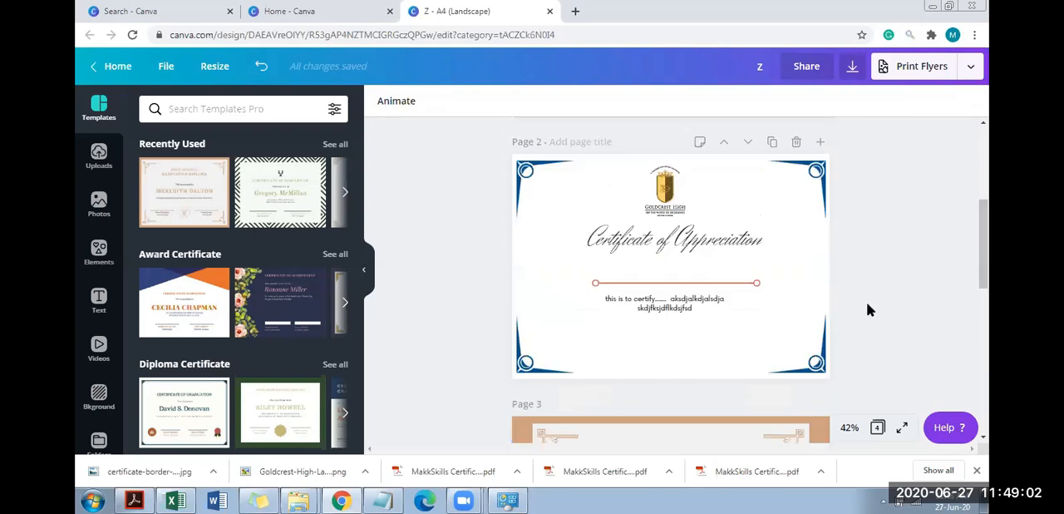
click(523, 187)
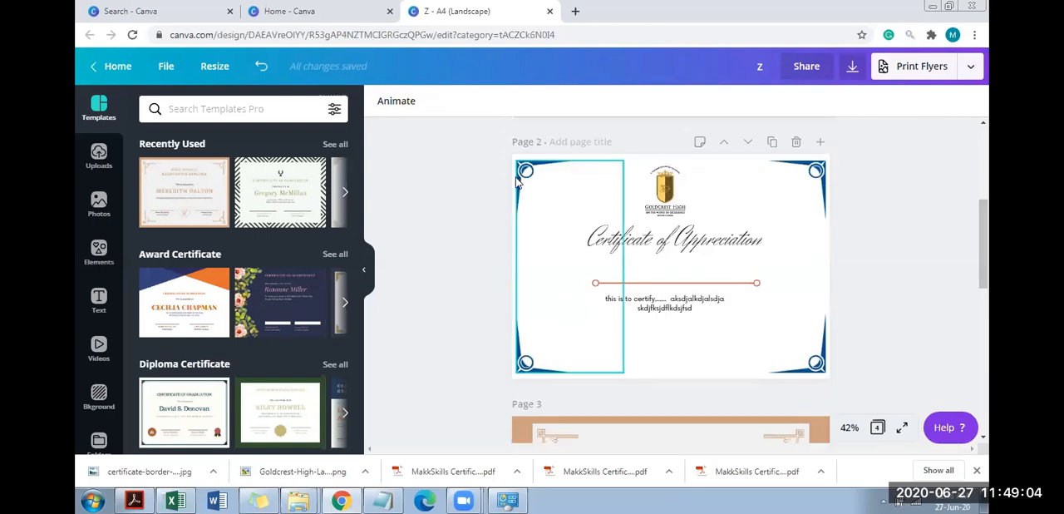
click(596, 156)
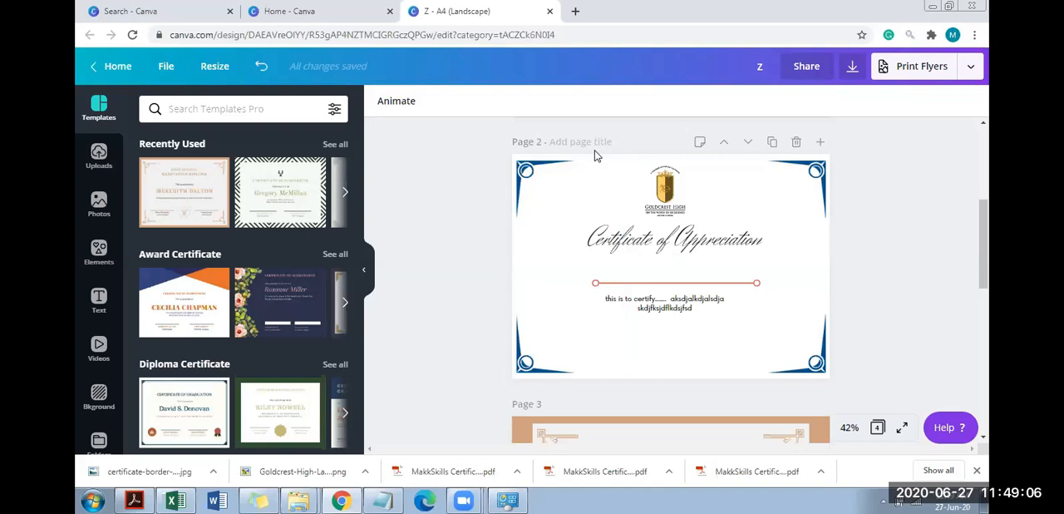
click(627, 239)
shift+click(545, 202)
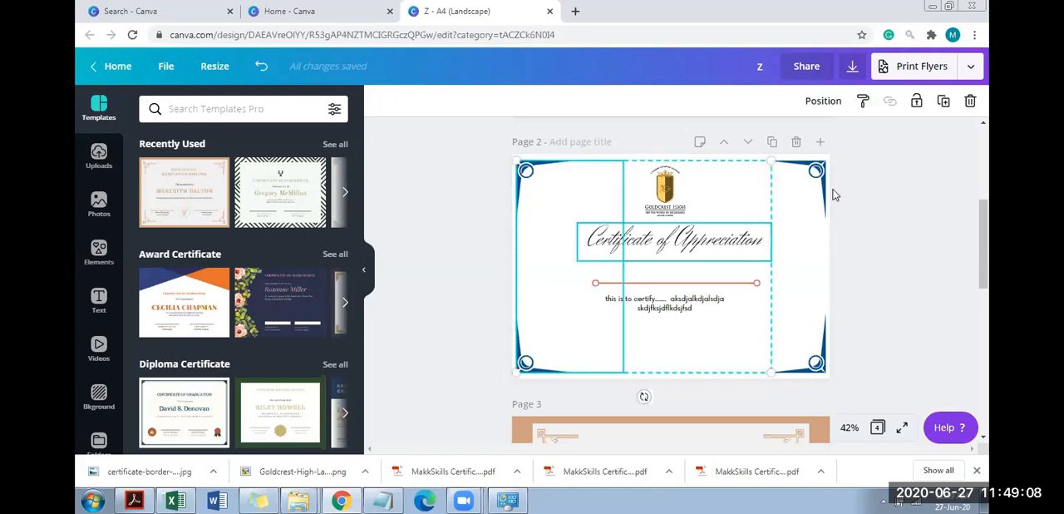
click(536, 204)
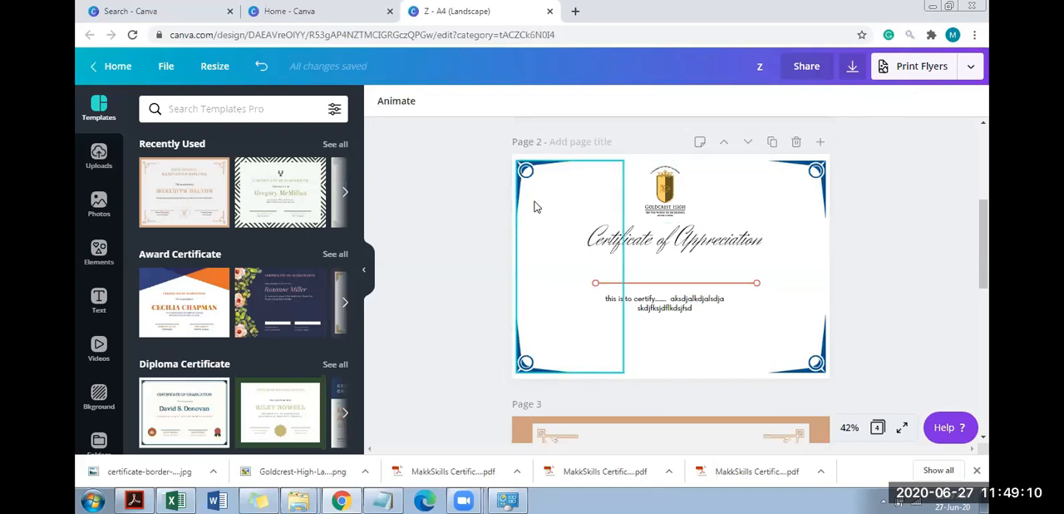
key(Delete)
click(812, 226)
mouse_move(984, 284)
mouse_down()
mouse_move(988, 214)
mouse_move(984, 287)
mouse_up()
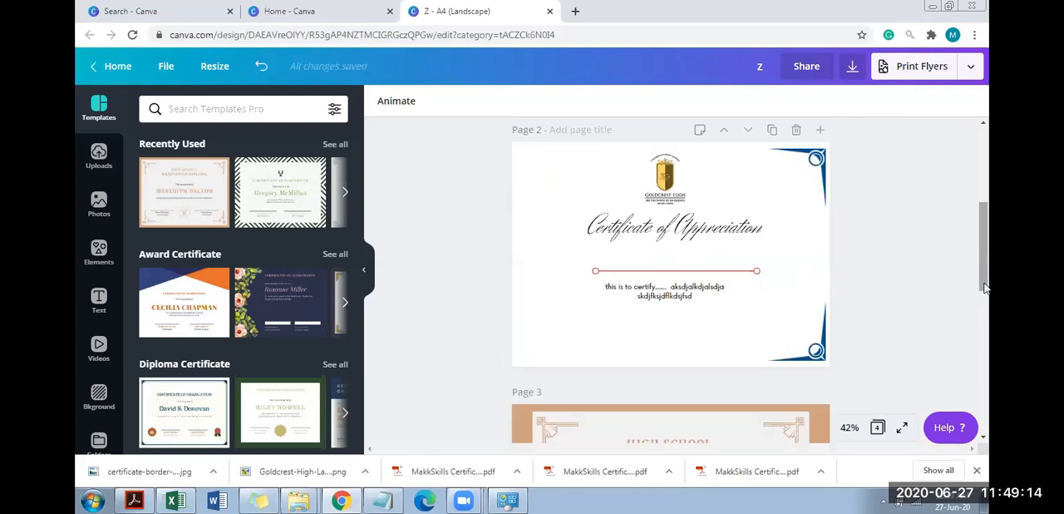
click(812, 211)
key(Delete)
Try to group the logo, title, red line and paragraph on page 2
drag(478, 164, 751, 310)
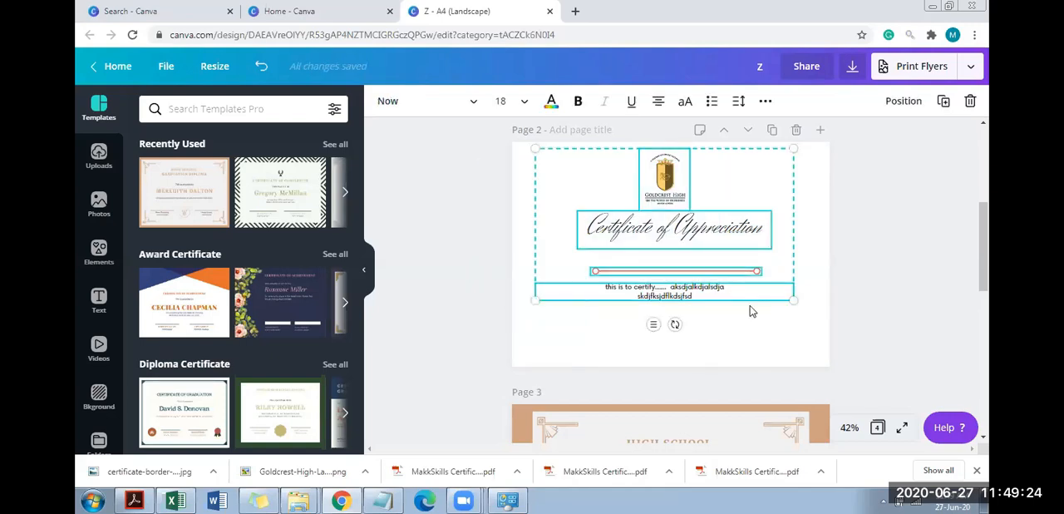
click(768, 107)
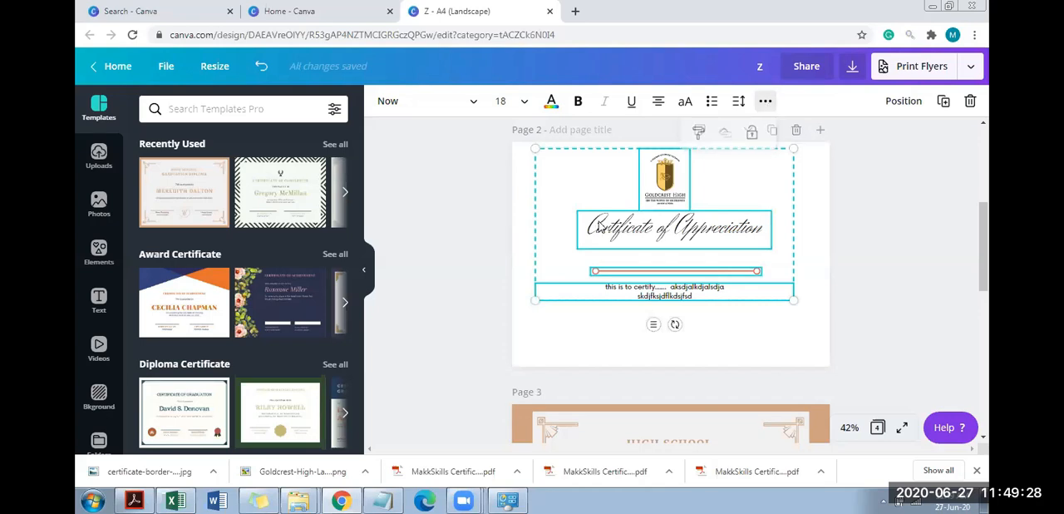
click(768, 324)
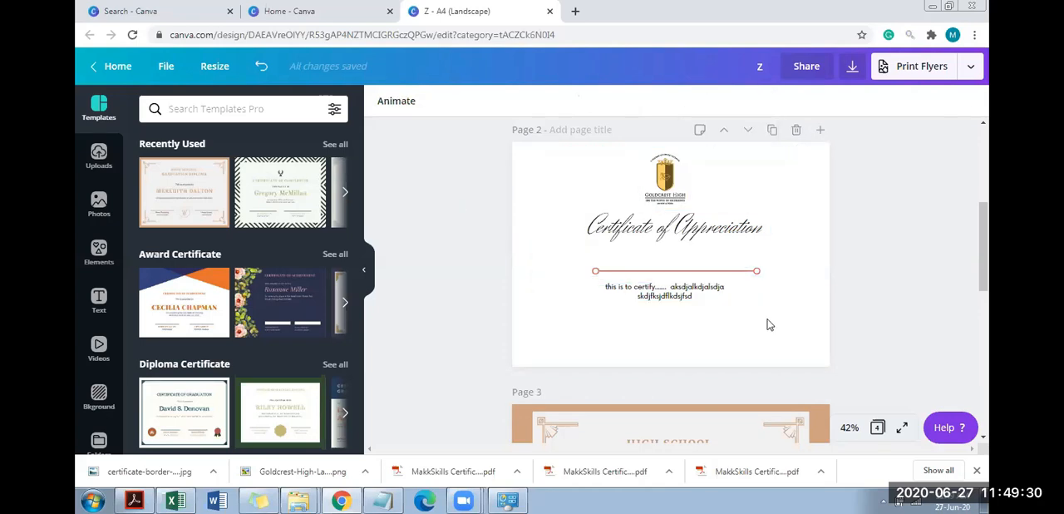
key(ctrl+a)
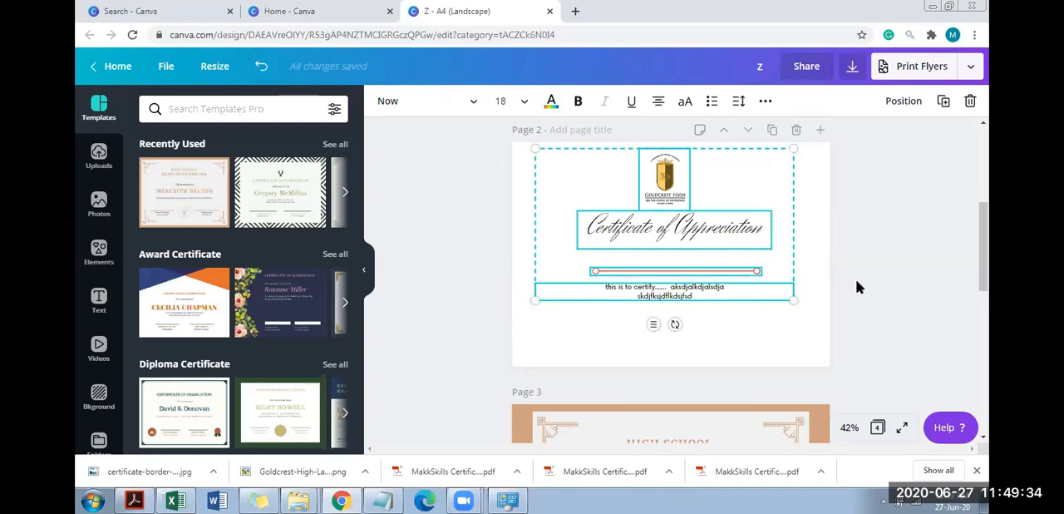
click(880, 278)
Move the "Certificate of Appreciation" title slightly lower, closer to the red circle-ended line
mouse_move(692, 246)
mouse_down()
mouse_move(703, 309)
mouse_move(692, 262)
mouse_up()
key(ctrl+z)
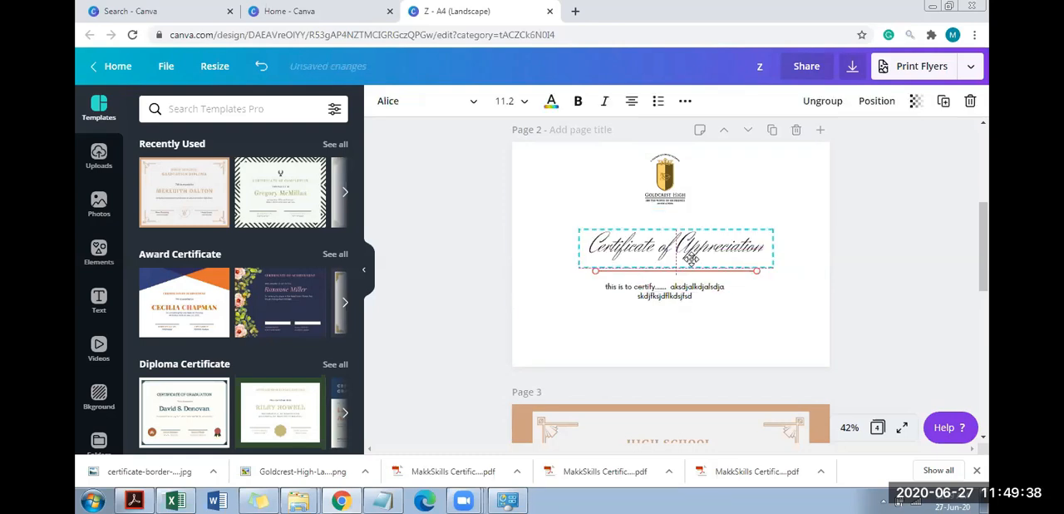
Check which commands are offered for the combined selection of page 2 elements and for the logo alone
drag(445, 153, 797, 325)
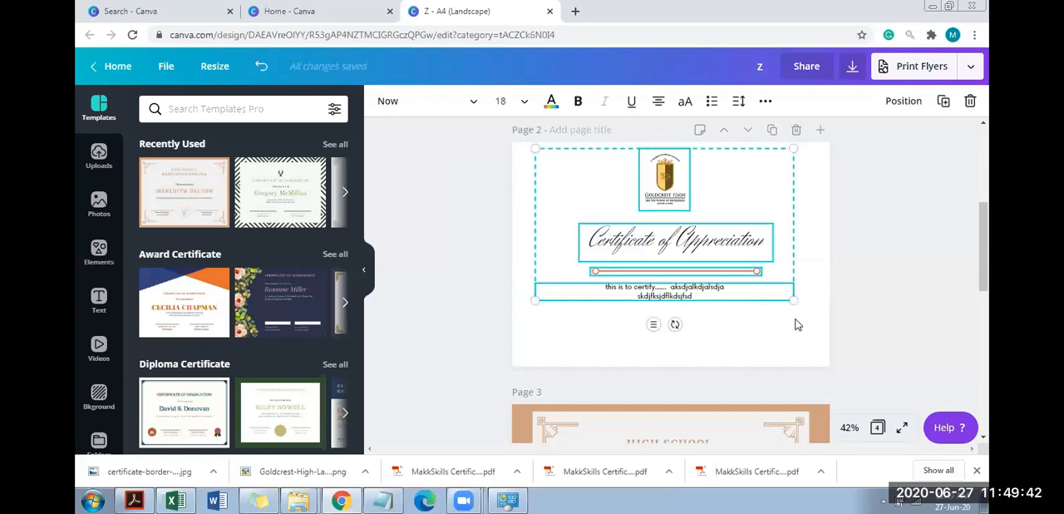
click(888, 203)
click(674, 201)
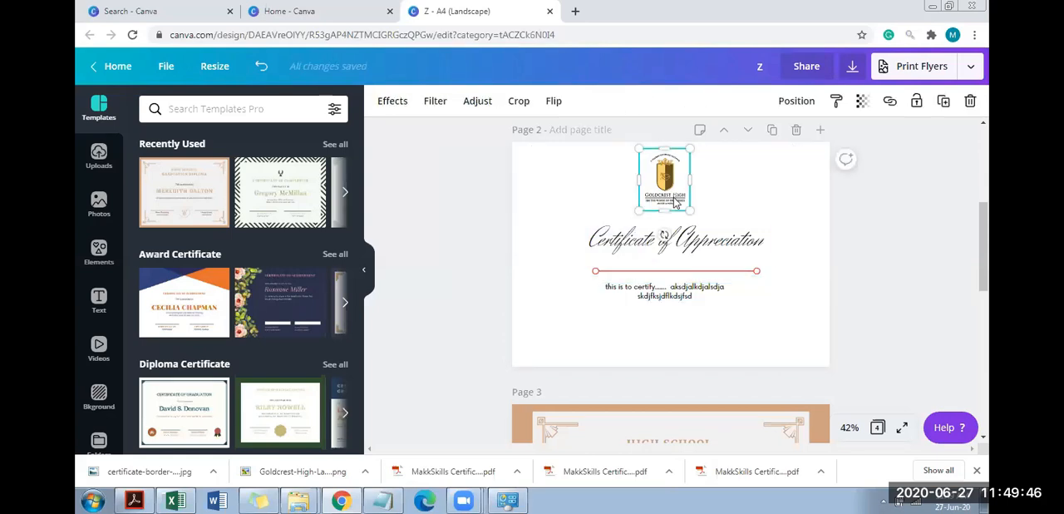
click(860, 298)
drag(540, 170, 520, 150)
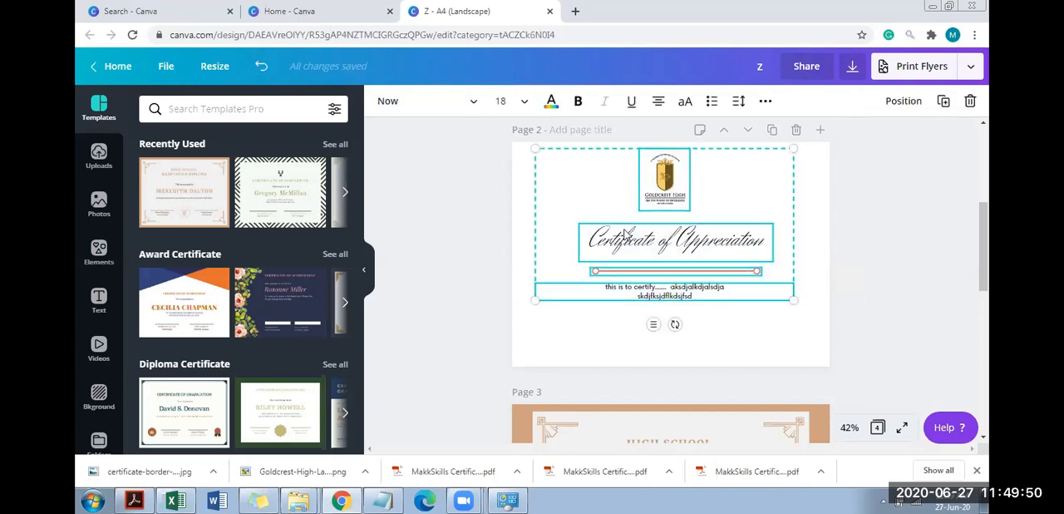
right_click(626, 236)
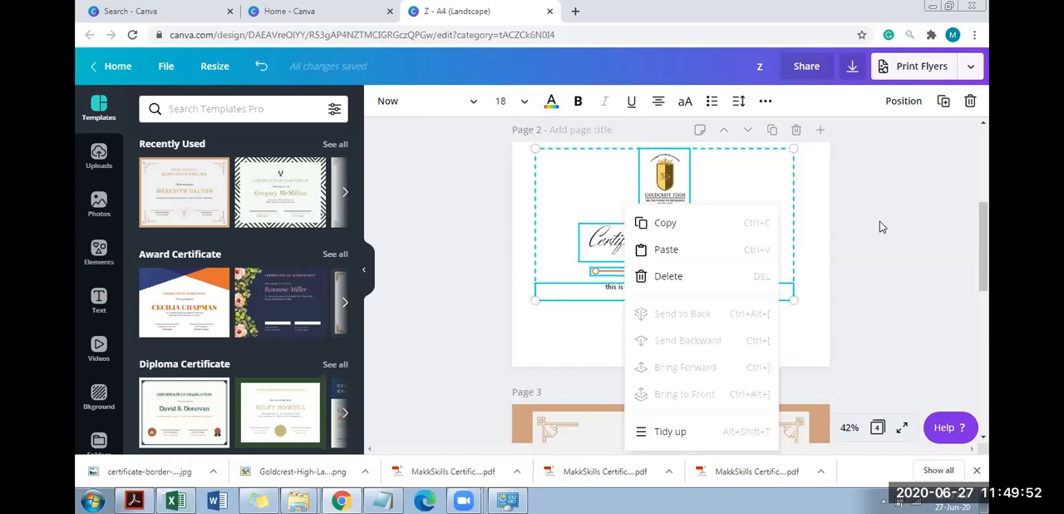
click(880, 221)
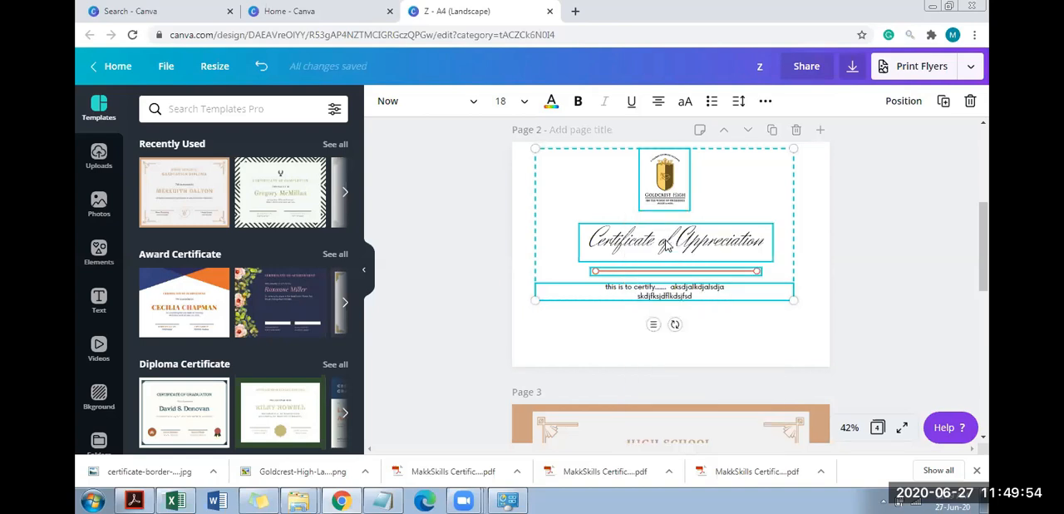
click(763, 210)
click(675, 206)
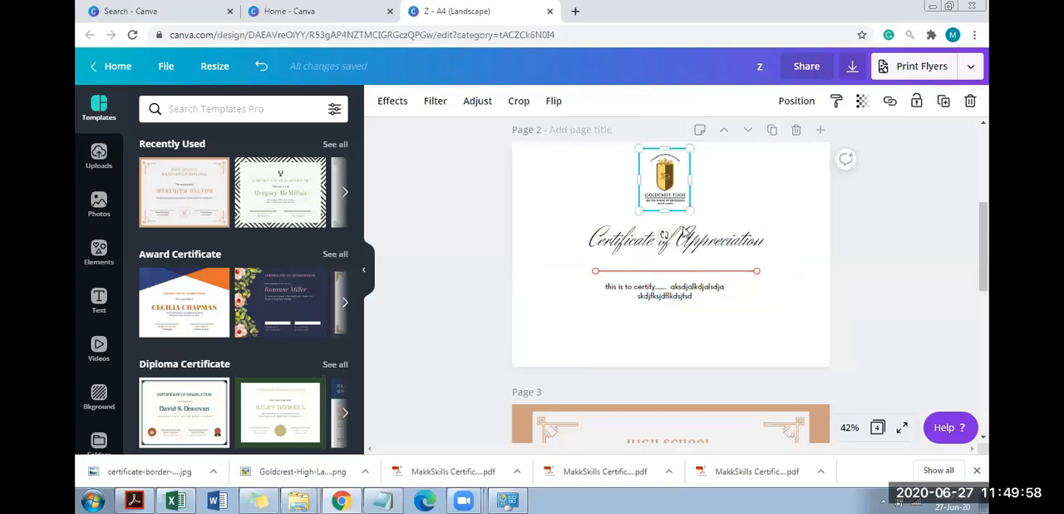
Ungroup the "Certificate of Appreciation" title on page 2
click(683, 233)
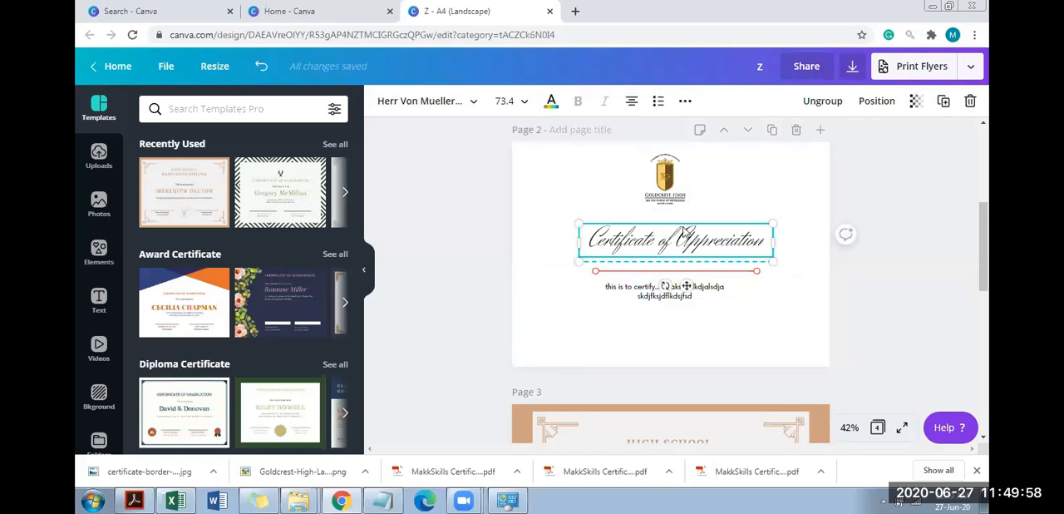
click(738, 273)
click(722, 236)
click(834, 107)
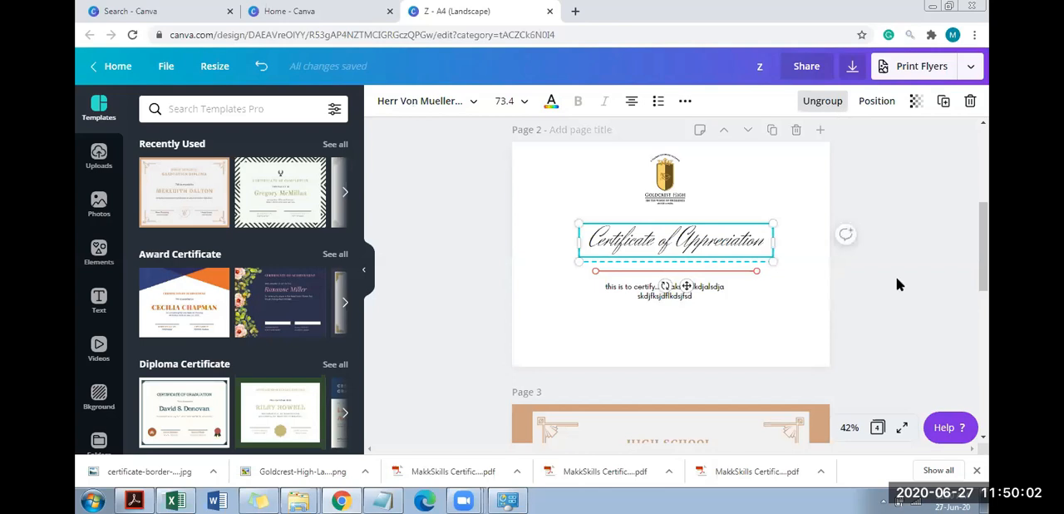
Group the logo, title, red line and paragraph on page 2 and shift the group slightly
click(867, 320)
drag(866, 319, 568, 151)
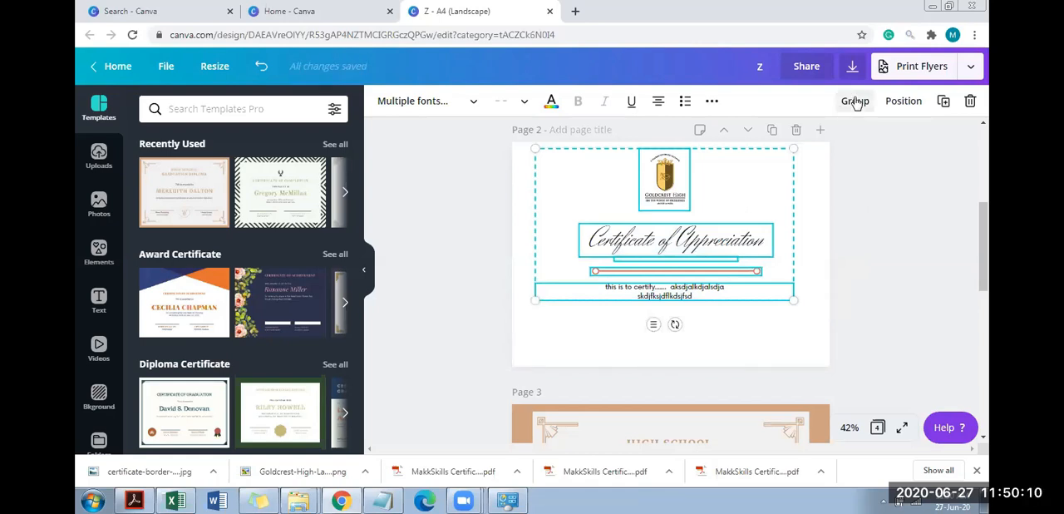
click(870, 286)
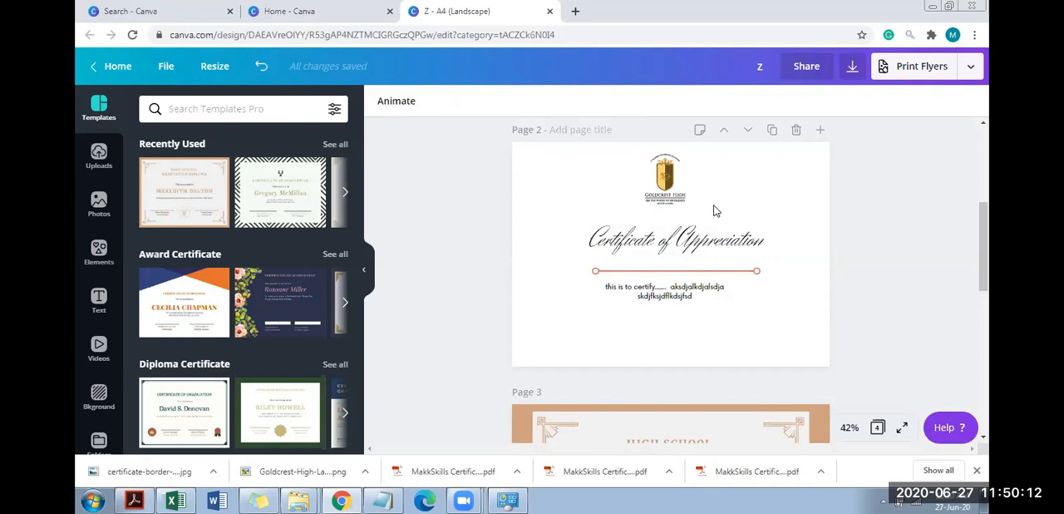
drag(846, 321, 553, 149)
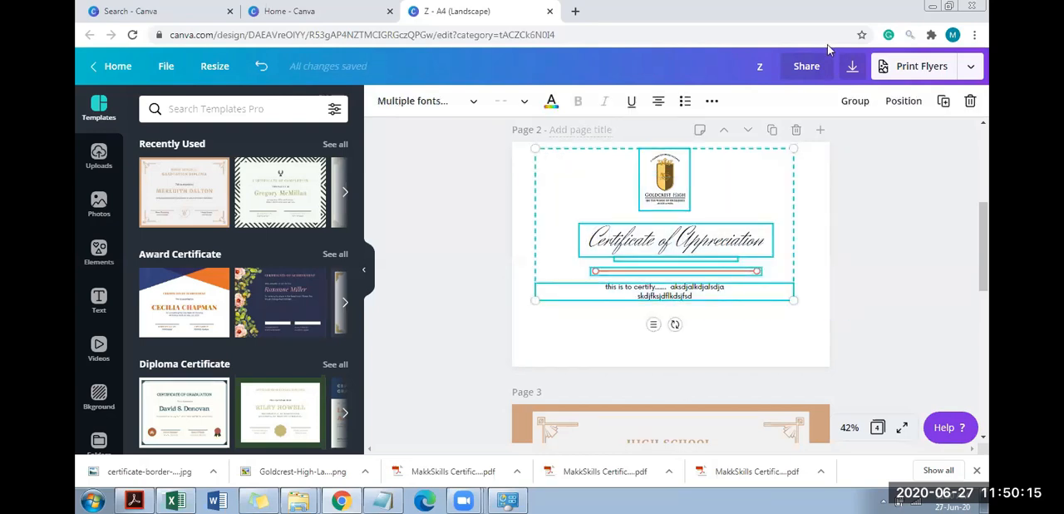
click(857, 106)
drag(691, 223, 698, 253)
Delete the diploma title, "This is awarded to" text, recipient name and course-completion line from the template on page 3
drag(986, 253, 985, 308)
click(612, 361)
click(615, 261)
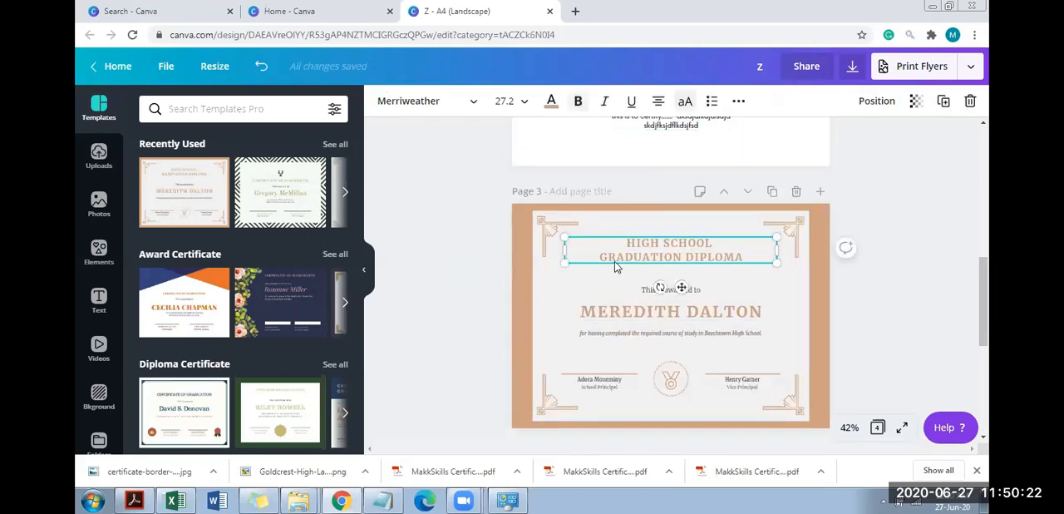
key(Delete)
click(632, 306)
key(Delete)
click(652, 296)
key(Delete)
click(662, 333)
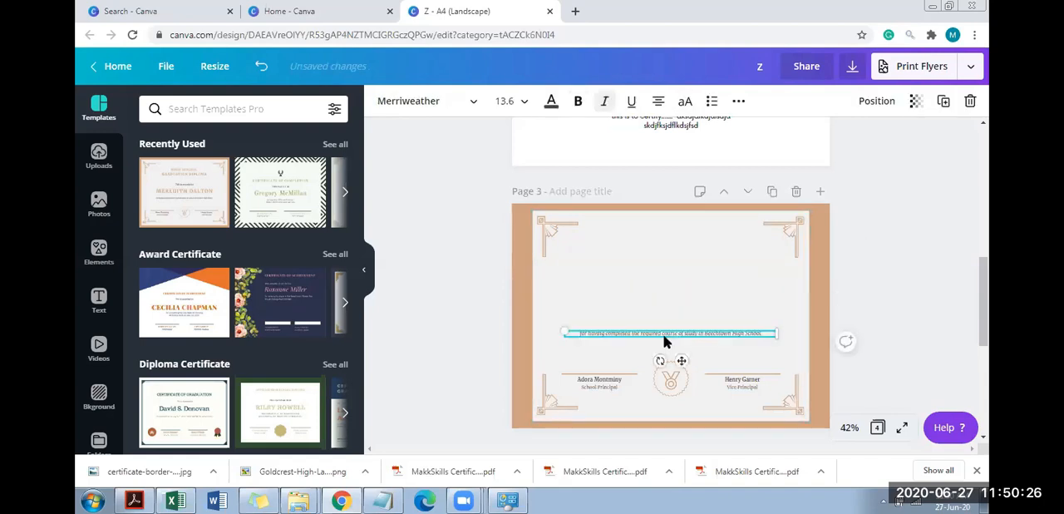
key(Delete)
click(672, 380)
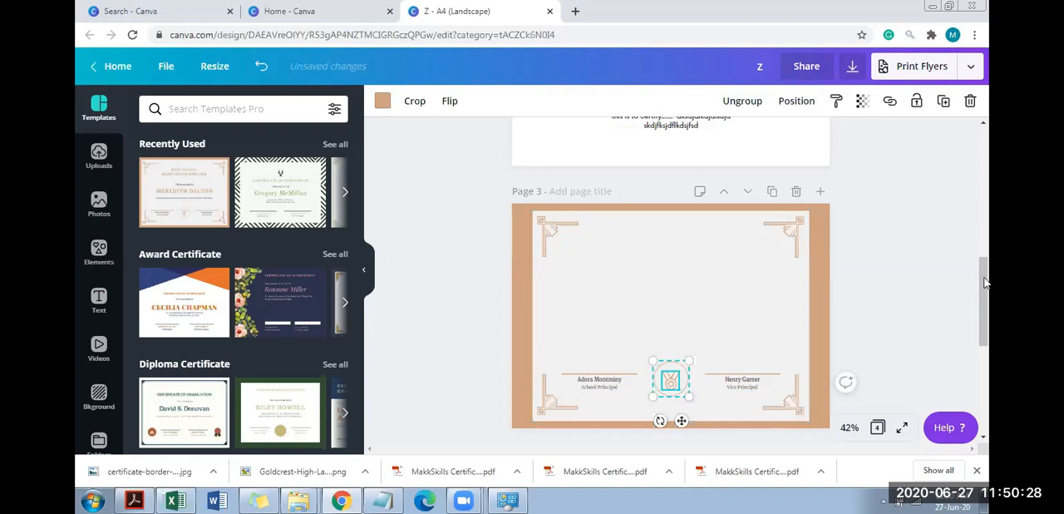
Move the grouped logo, title, line and paragraph from page 2 onto the emptied diploma template on page 3
scroll(694, 234, up, 1)
scroll(694, 235, up, 1)
drag(676, 218, 672, 364)
drag(988, 260, 988, 300)
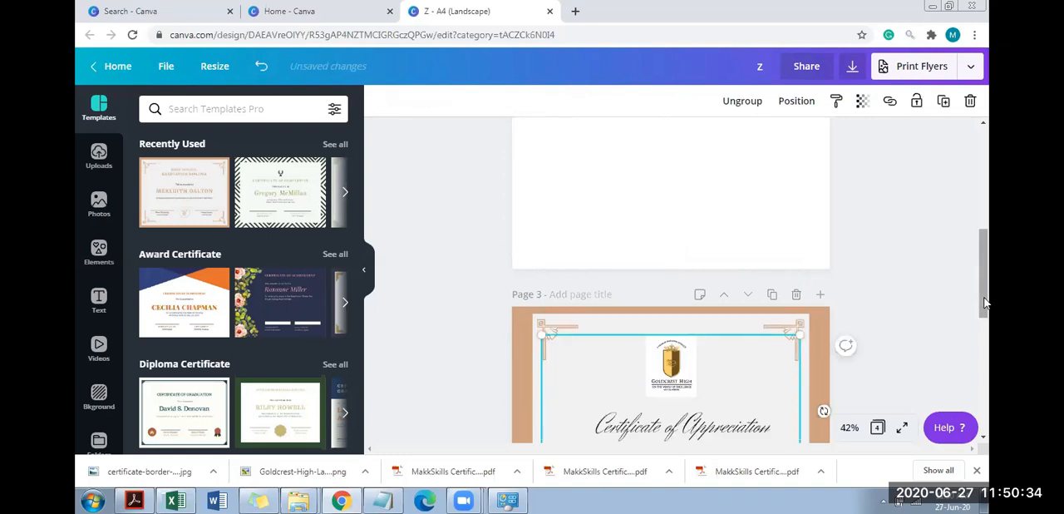
Undo the group's transfer to page 3, its earlier shift and the removal of the blue corner border on page 2
mouse_move(693, 271)
mouse_down()
mouse_move(711, 278)
mouse_move(697, 288)
mouse_up()
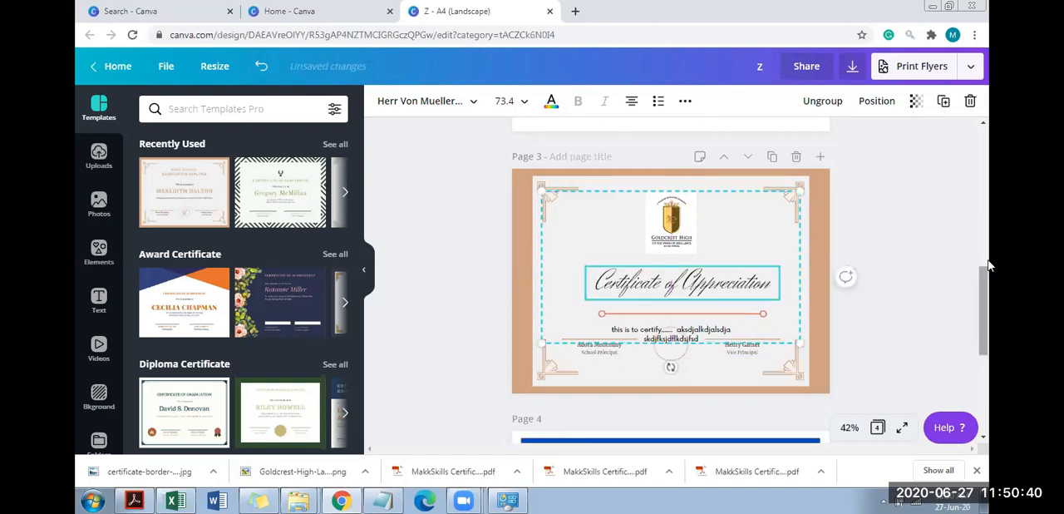
key(ctrl+z)
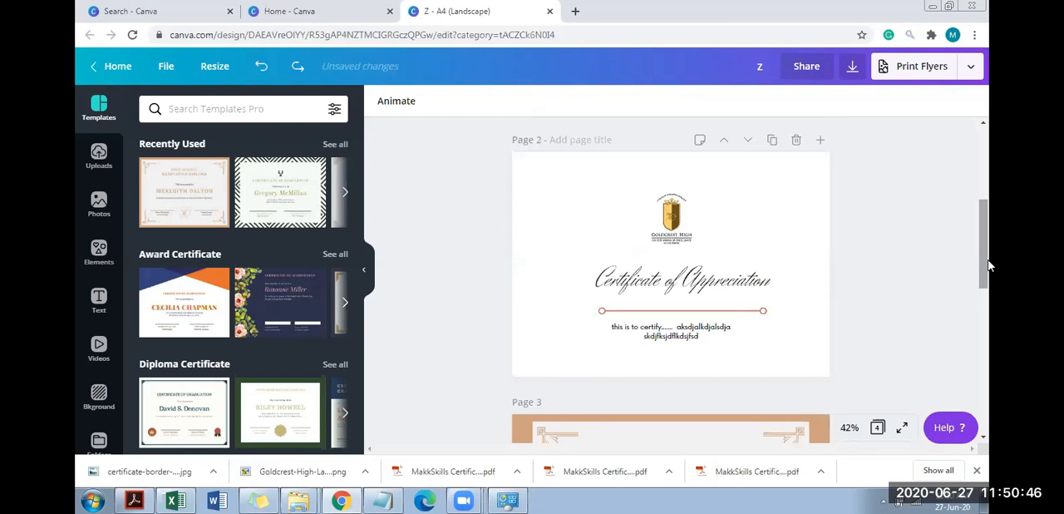
key(ctrl+z)
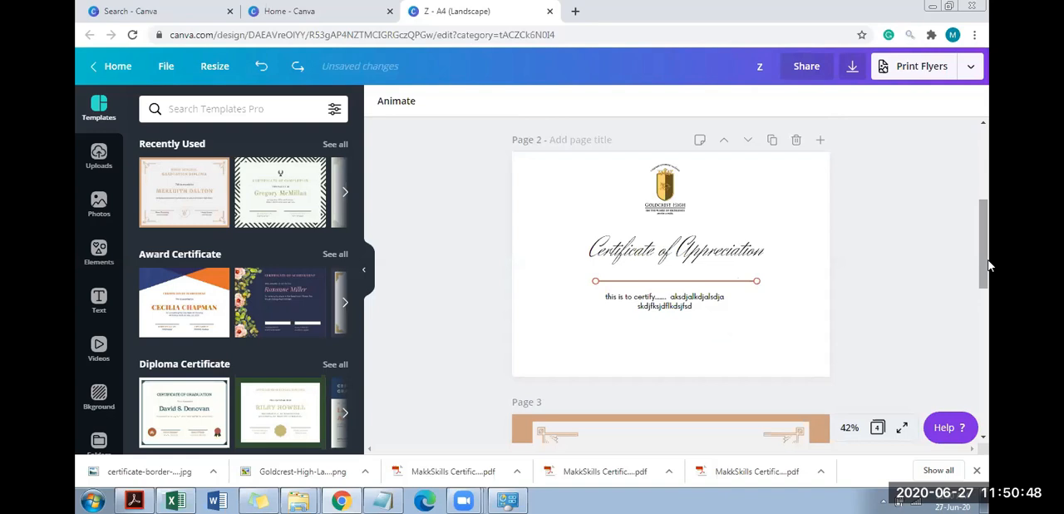
key(ctrl+z)
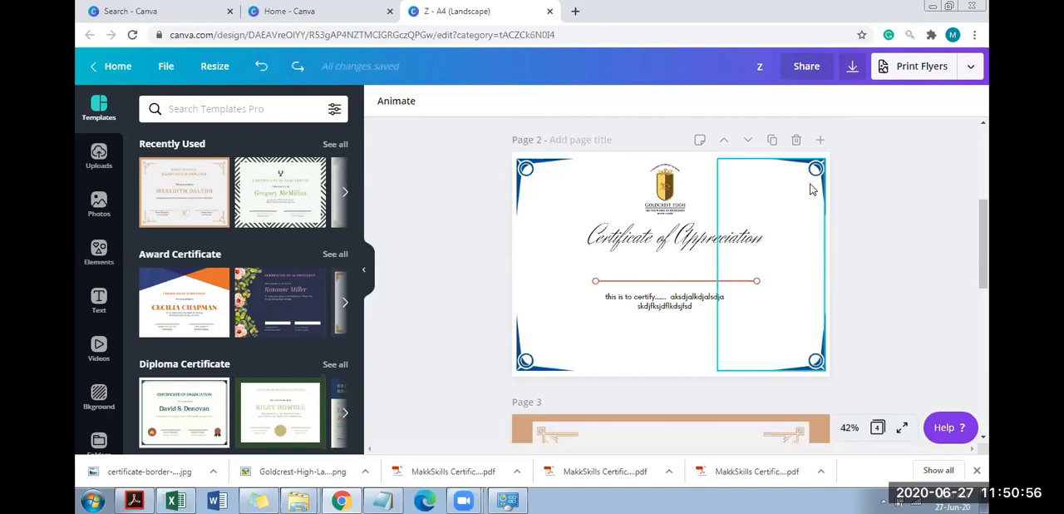
Delete the blue corner border from page 2 and ungroup the "Certificate of Appreciation" title
click(812, 189)
key(Delete)
drag(468, 168, 764, 317)
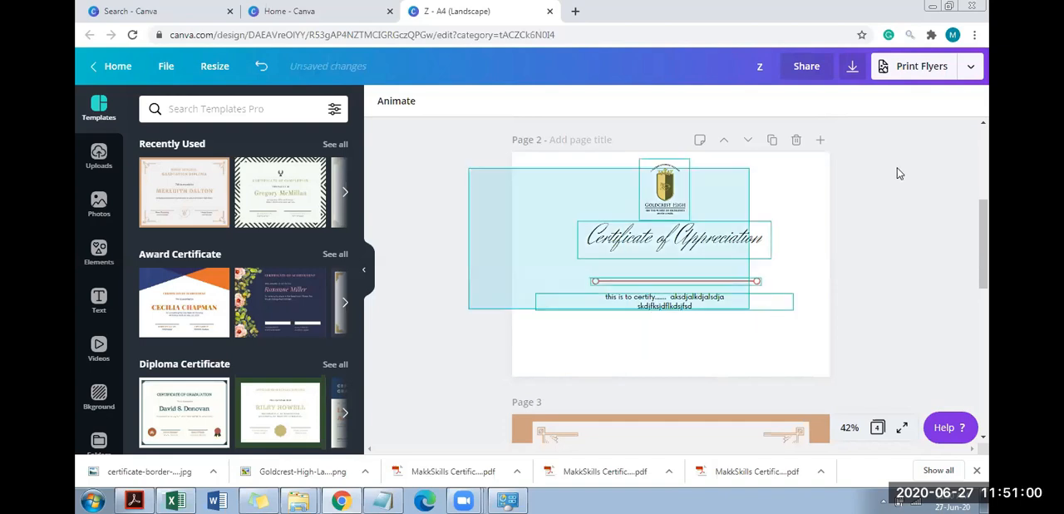
click(692, 260)
click(821, 104)
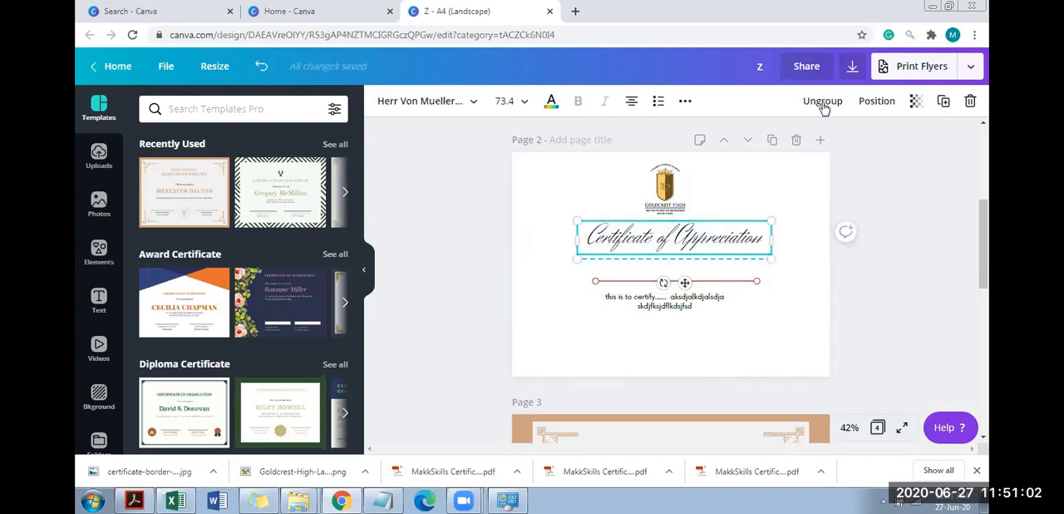
Group the logo, title, red line and paragraph on page 2 into one object
click(878, 335)
drag(577, 172, 851, 330)
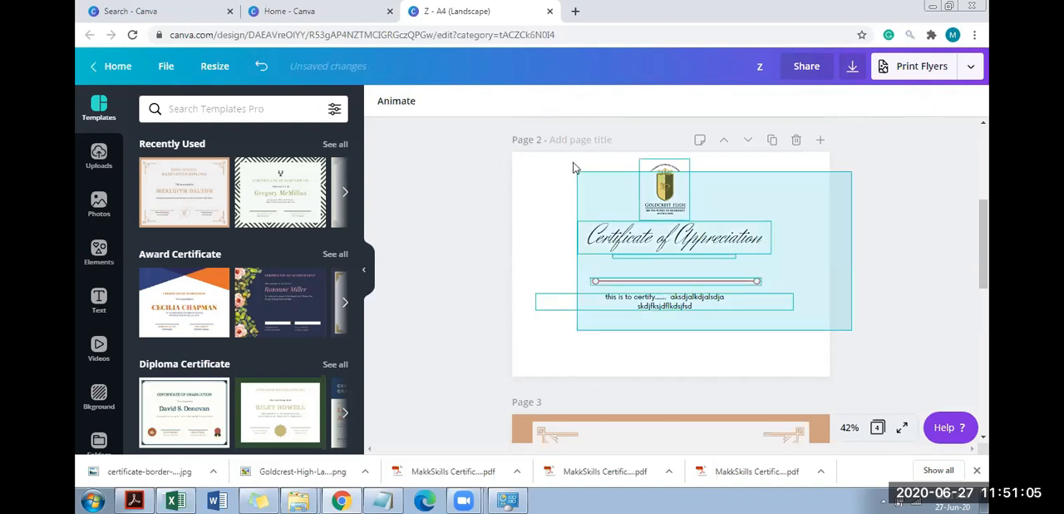
click(864, 101)
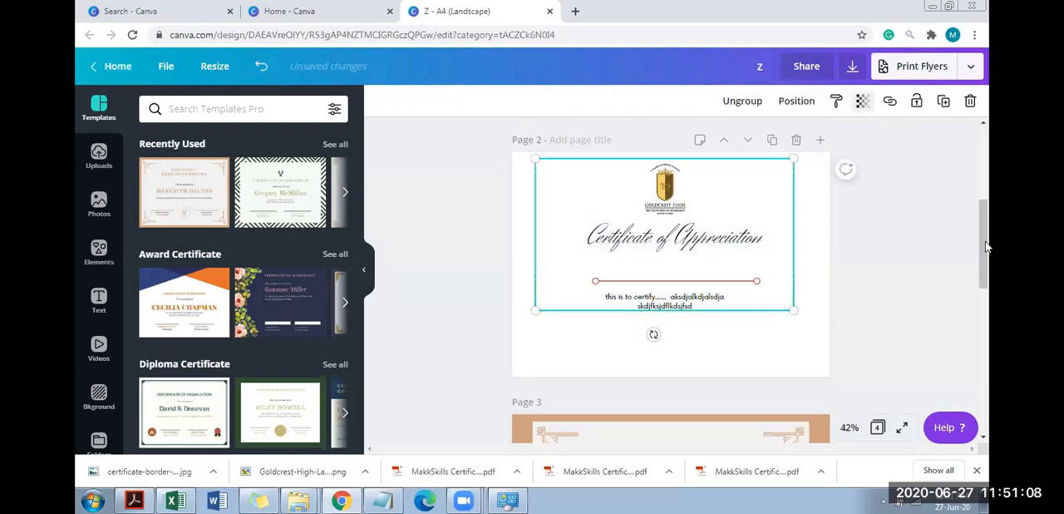
Replace the diploma on page 3 with the dark blue floral "Certificate of Achievement" template from the Award Certificate category
scroll(987, 246, down, 2)
click(630, 380)
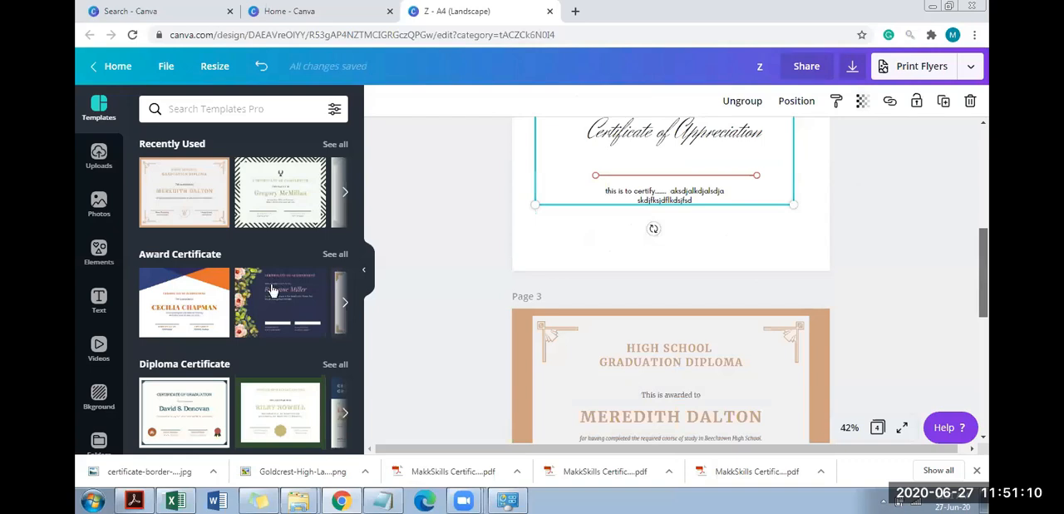
click(273, 291)
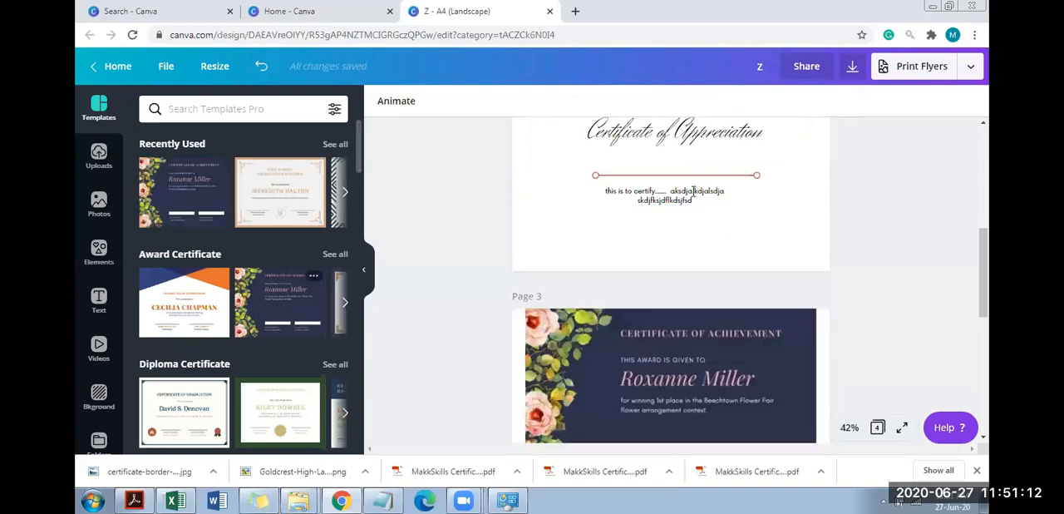
click(687, 387)
key(Delete)
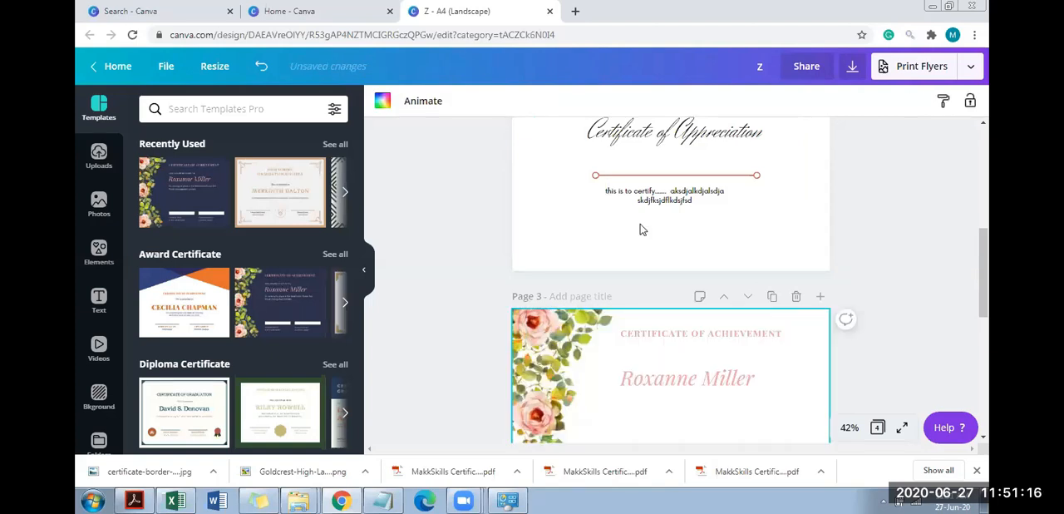
key(ctrl+z)
Delete the award reason, recipient name, "Certificate of Achievement" title and "This award is given to" text from the floral template on page 3
click(705, 379)
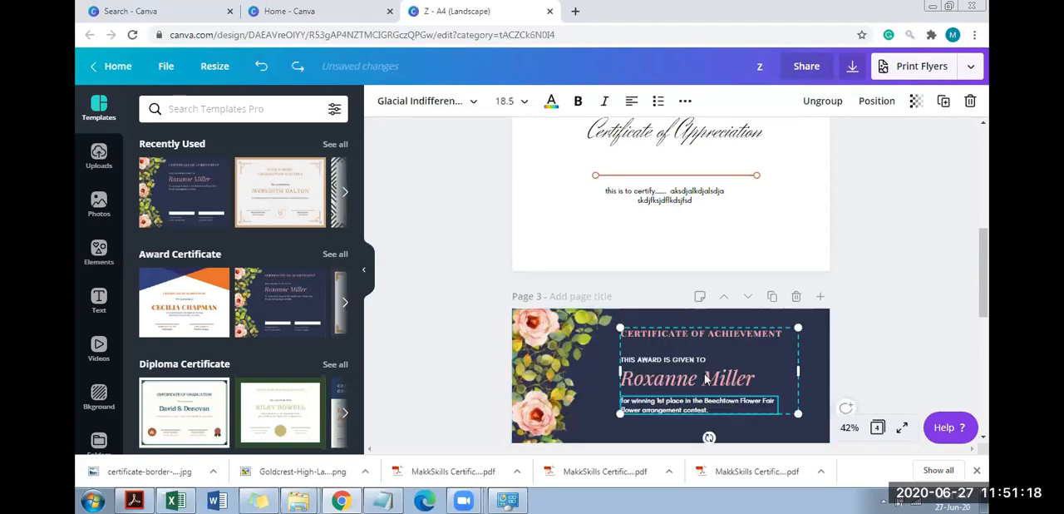
key(Delete)
double_click(705, 378)
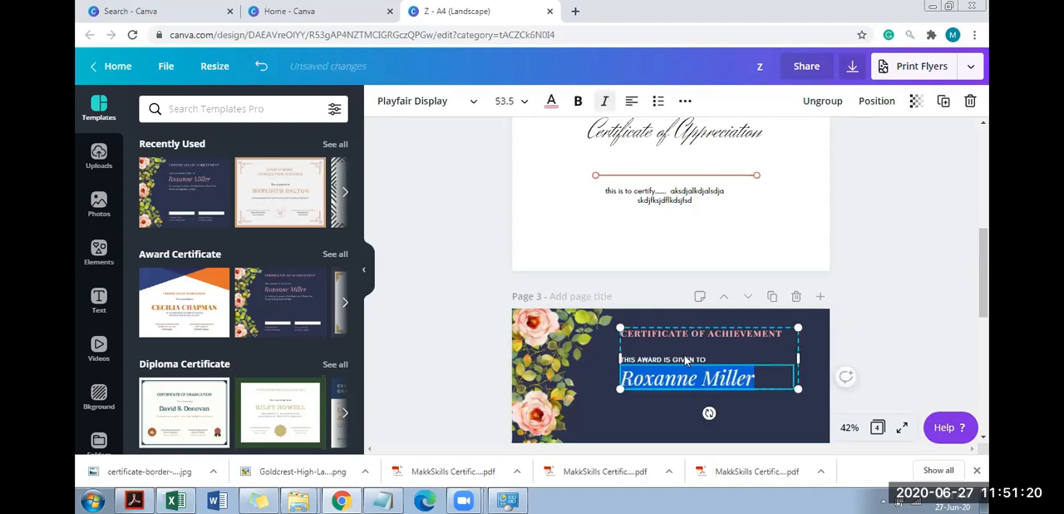
key(BackSpace)
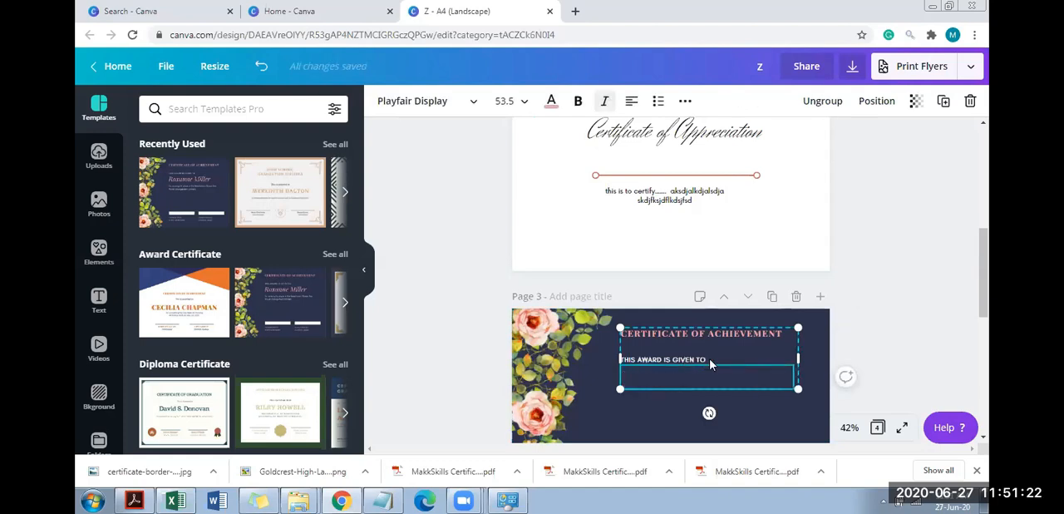
click(709, 360)
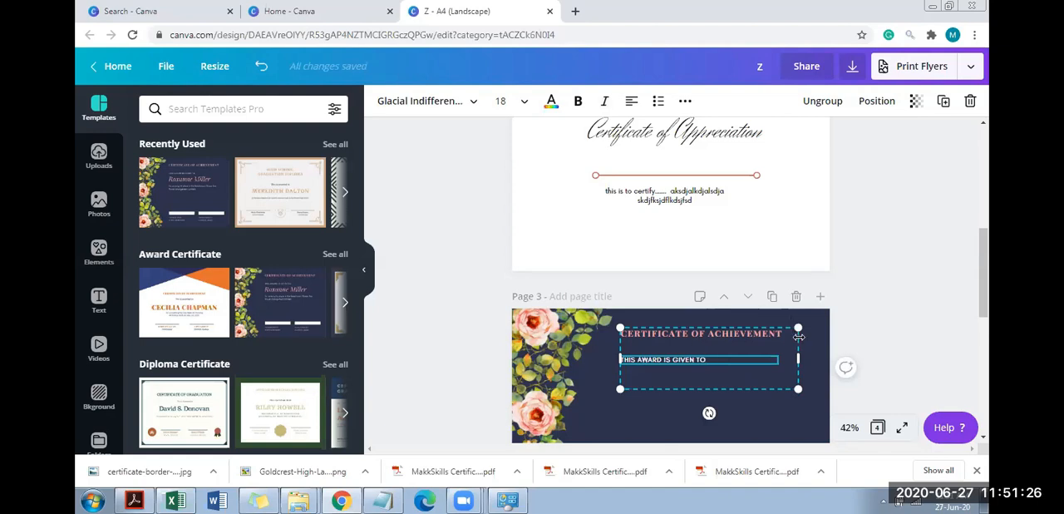
click(744, 339)
click(743, 338)
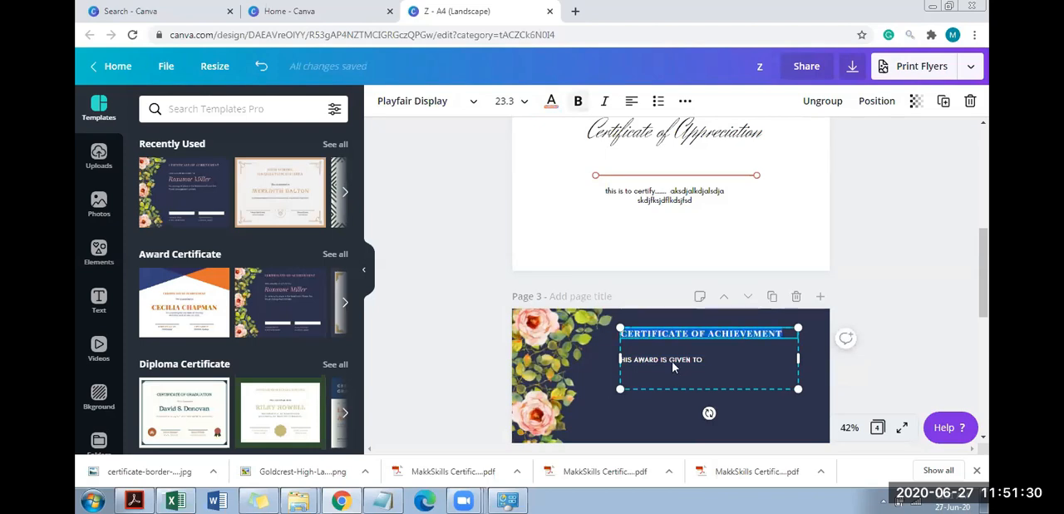
key(BackSpace)
double_click(678, 359)
key(BackSpace)
Move the grouped logo, title, line and paragraph from page 2 onto the floral template, positioned beside the flowers above the signature lines
click(696, 354)
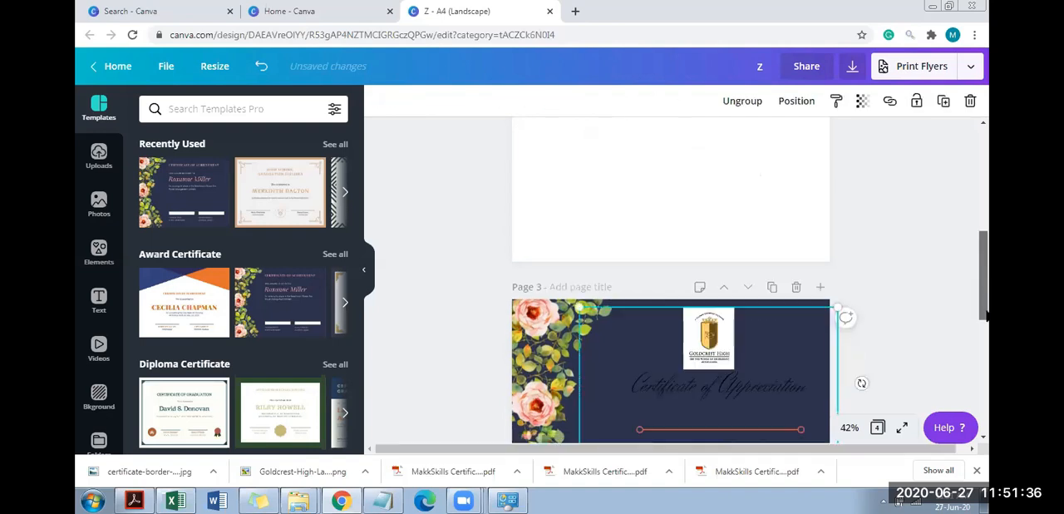
scroll(715, 270, down, 2)
drag(708, 272, 706, 270)
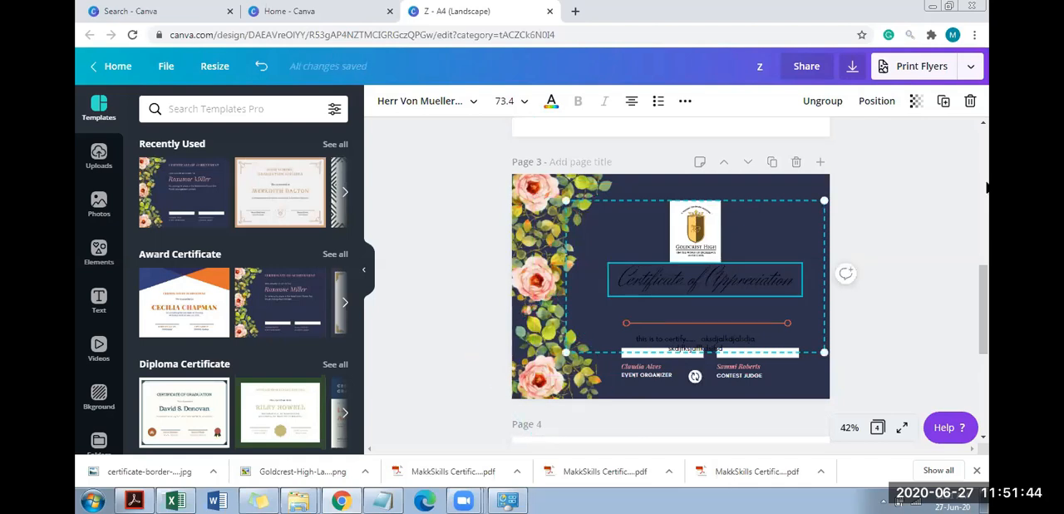
scroll(990, 253, up, 7)
drag(989, 333, 990, 334)
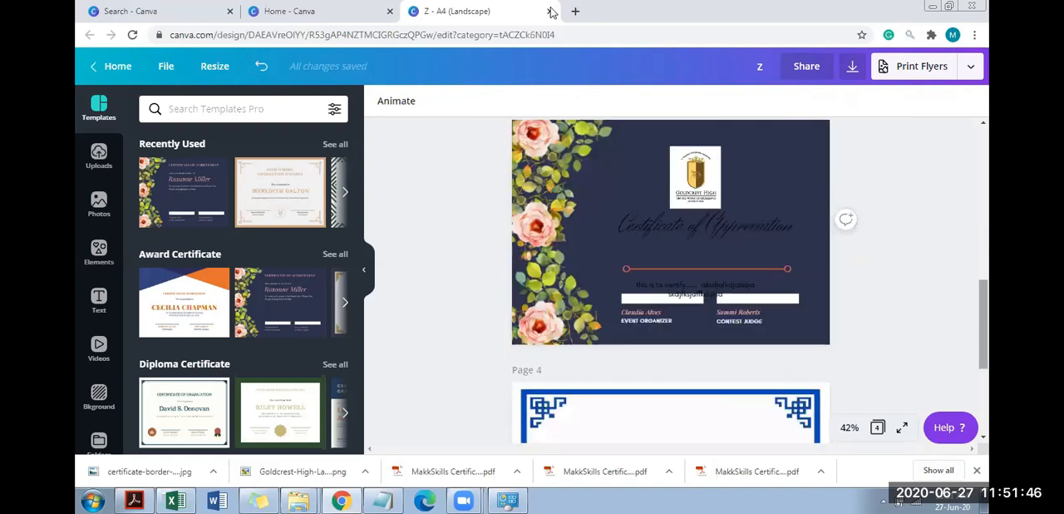
Close the certificate design and open the Storyboard templates of the Education category
click(551, 11)
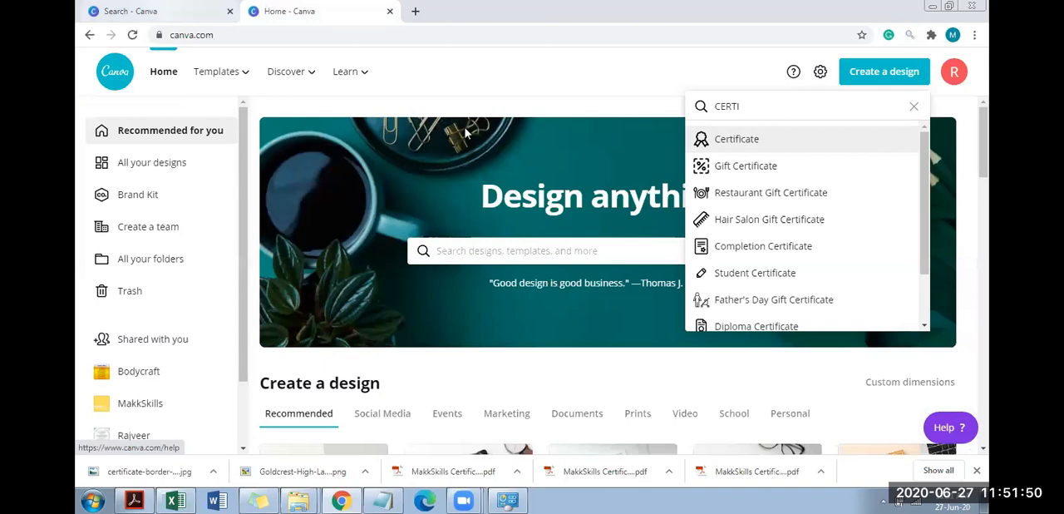
mouse_move(215, 72)
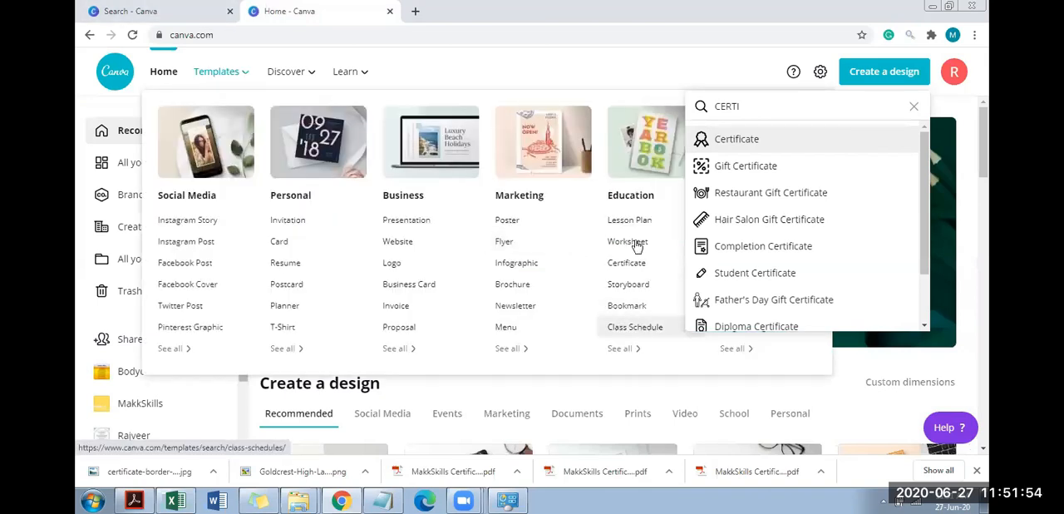
click(629, 284)
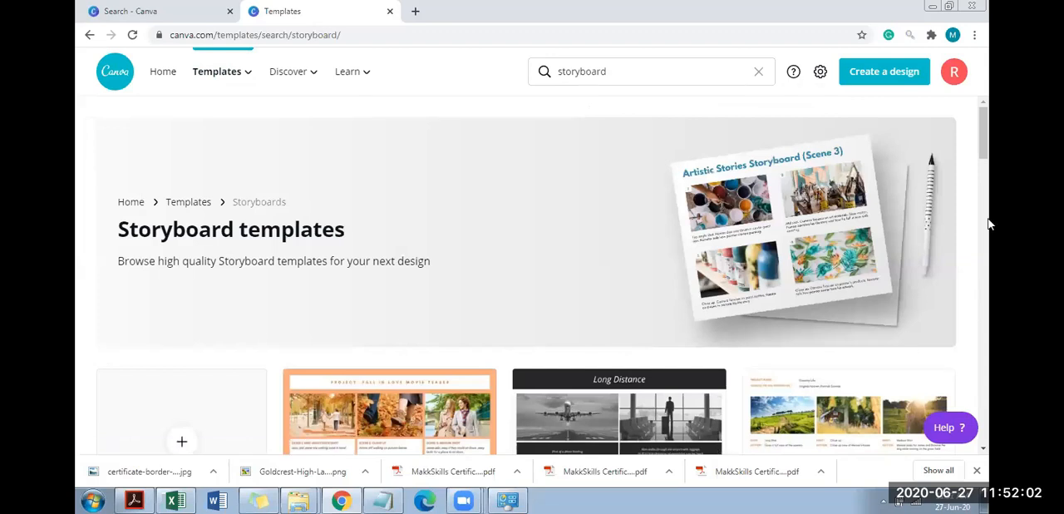
Browse the storyboard templates and start a new design from the "Camping Adventure" one, Blue Green Mountains Storyboard Photo Collage
drag(983, 139, 987, 190)
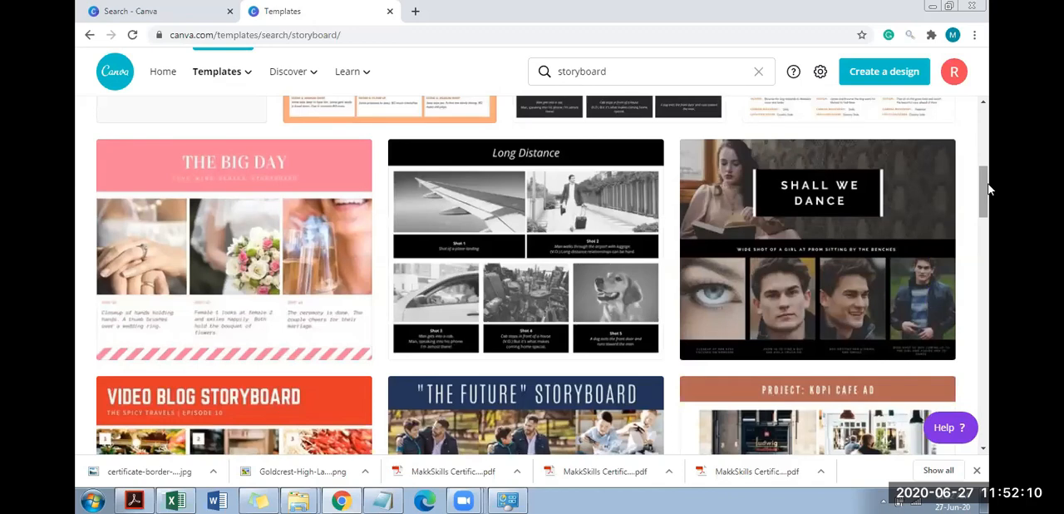
drag(988, 190, 990, 248)
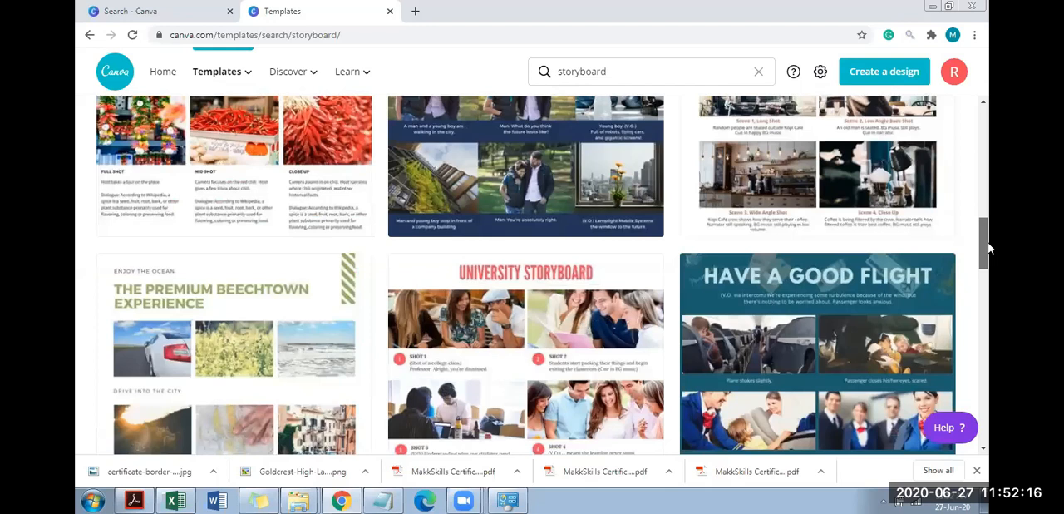
scroll(989, 248, down, 1)
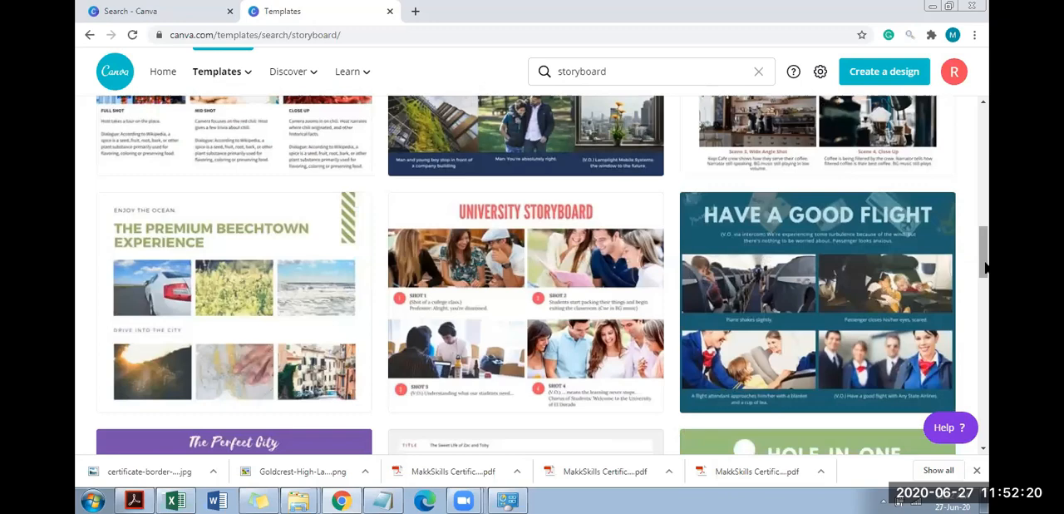
scroll(987, 266, down, 3)
drag(987, 266, 992, 322)
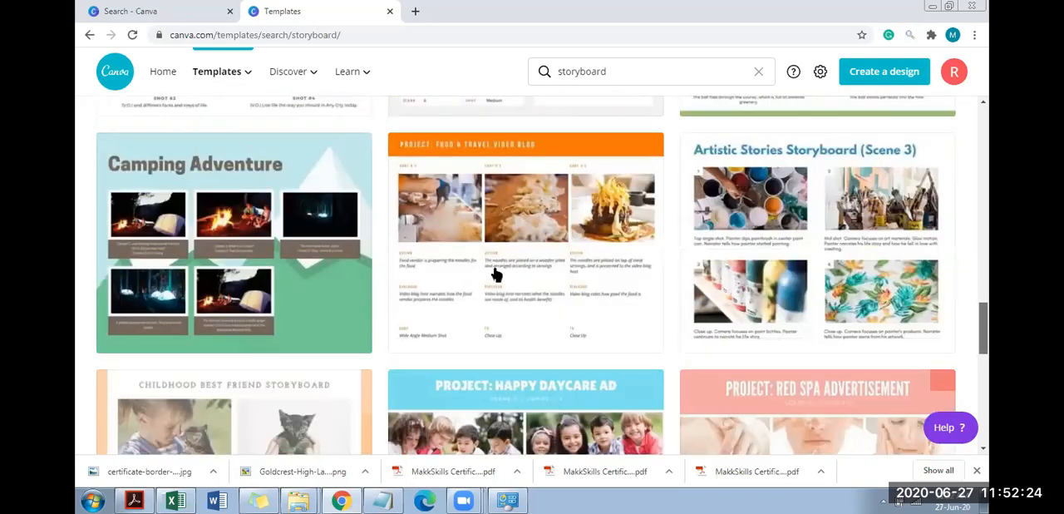
click(188, 191)
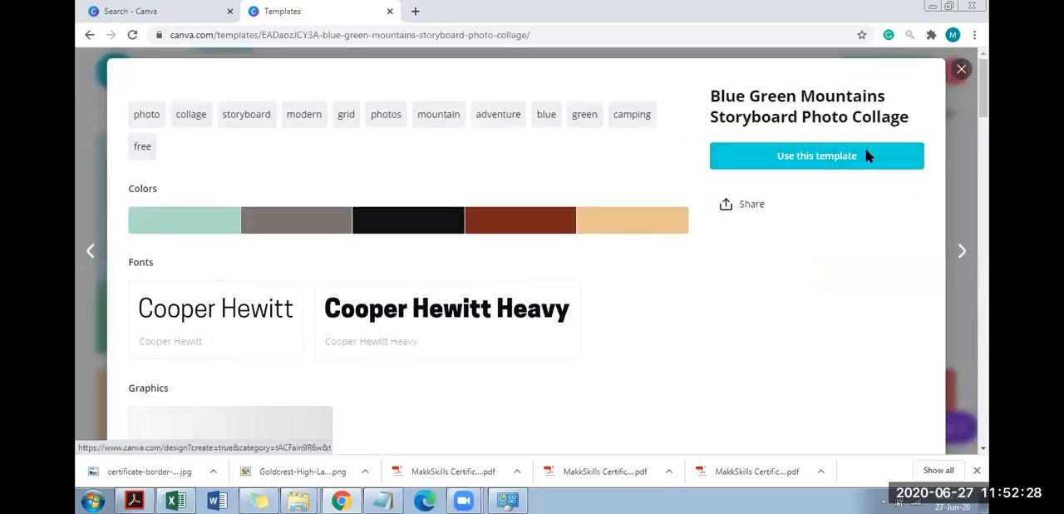
click(866, 156)
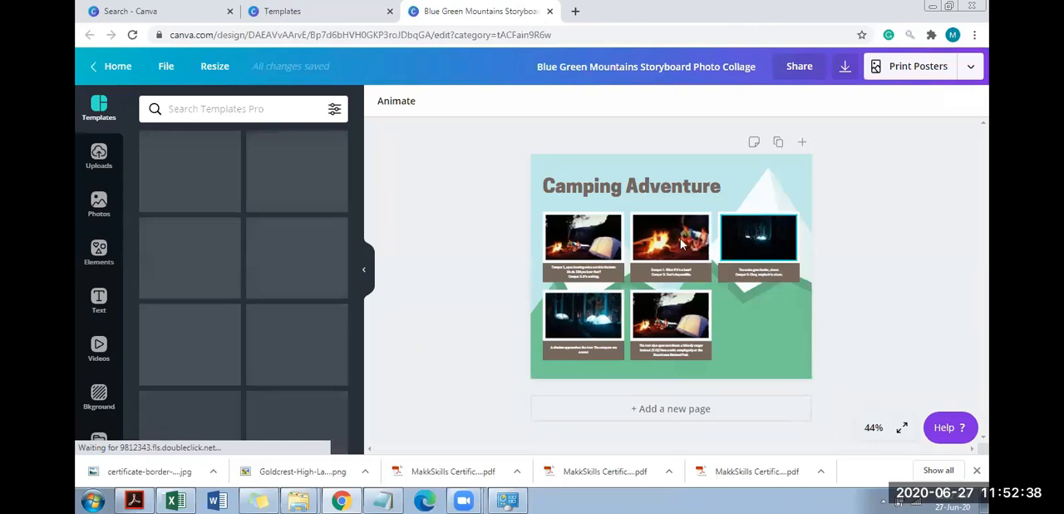
Replace the caption under the first camping photo with "Day1: kind of tent stip at Rishikesh"
click(874, 428)
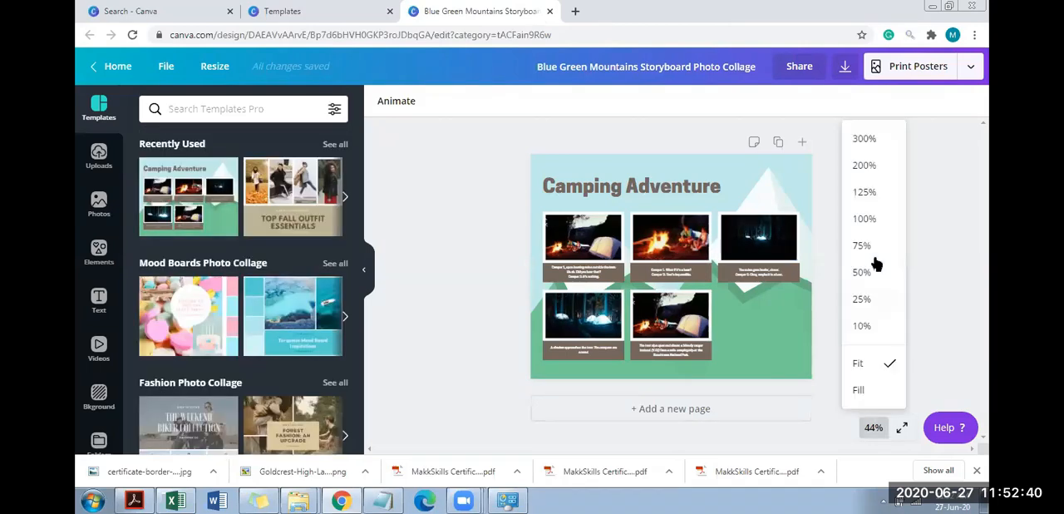
click(873, 245)
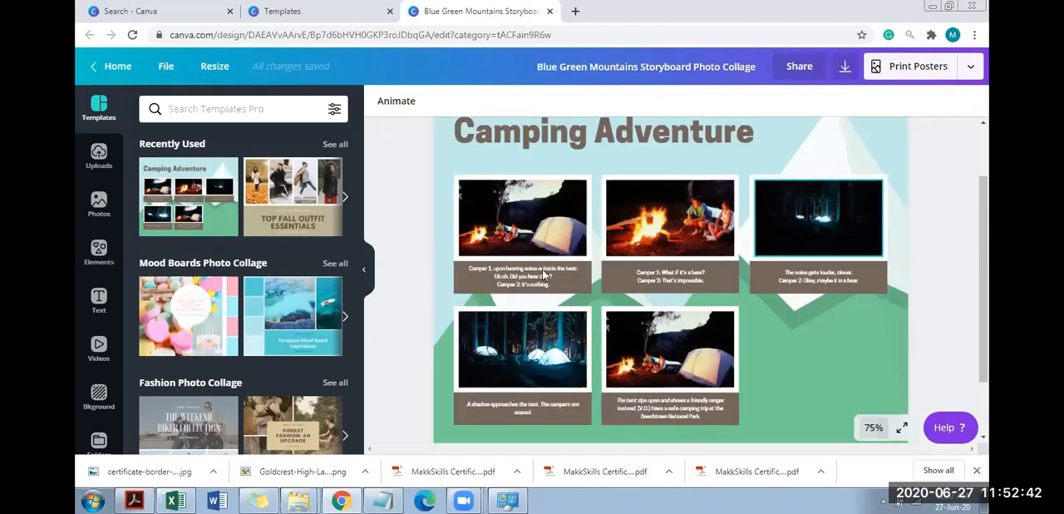
double_click(543, 275)
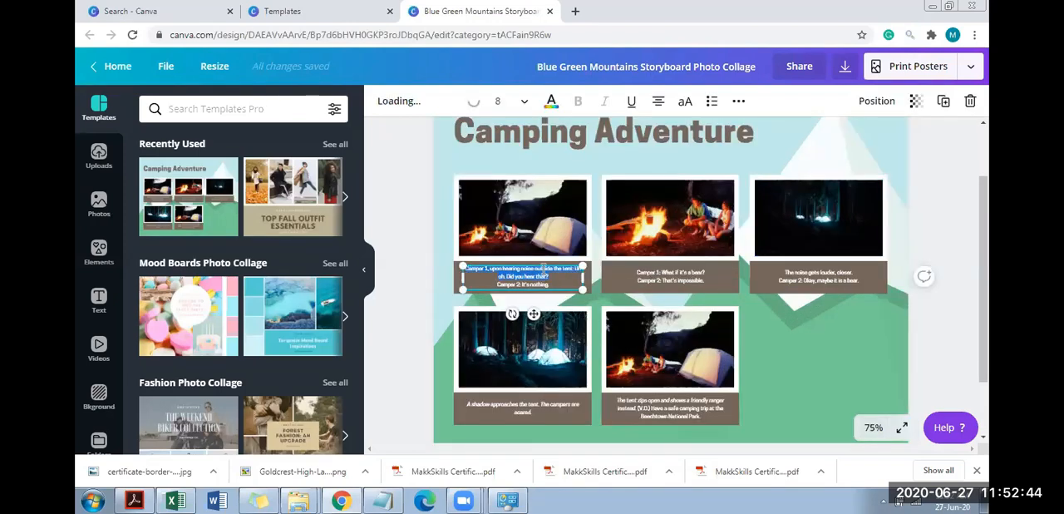
text(Day)
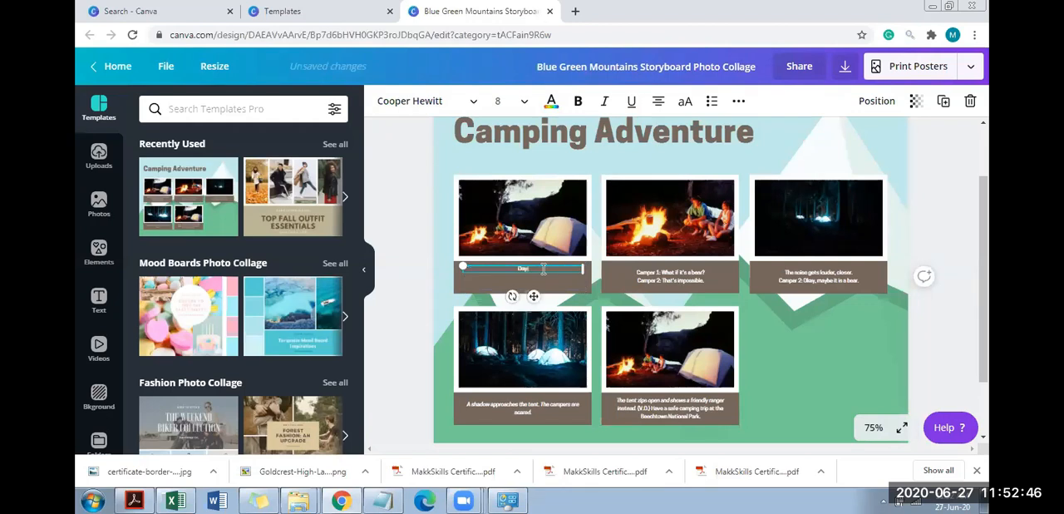
text( 1: kind of a)
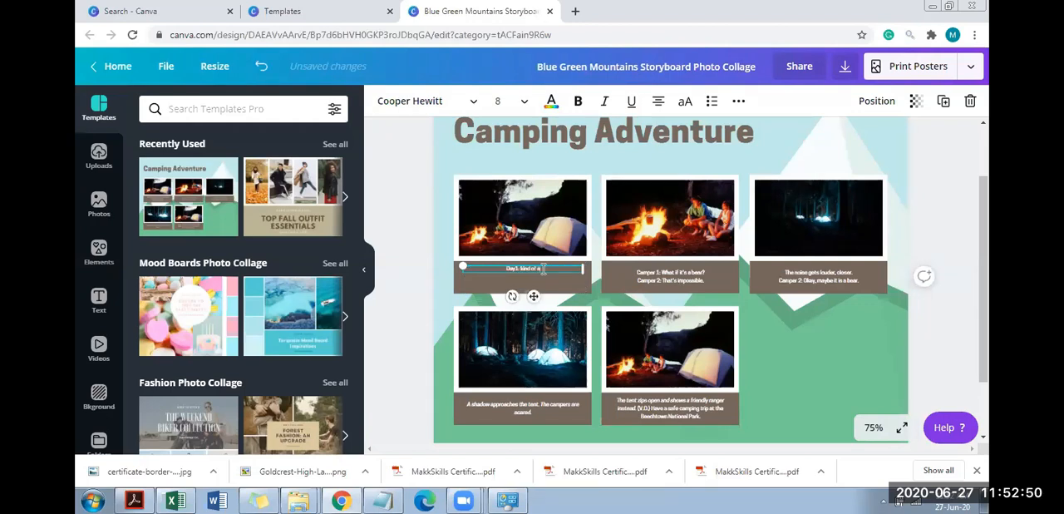
text( tent sitp at Rishikesh)
click(682, 274)
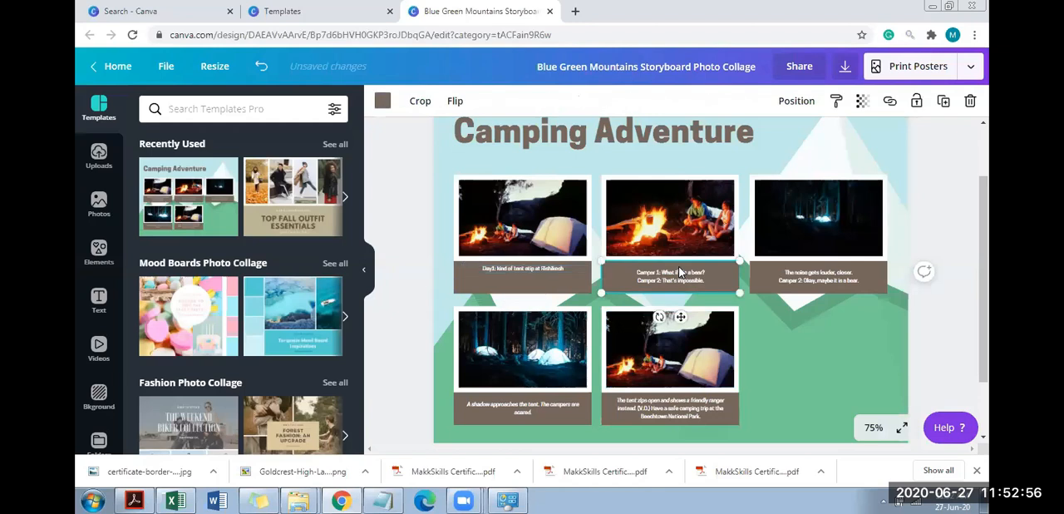
drag(985, 178, 985, 160)
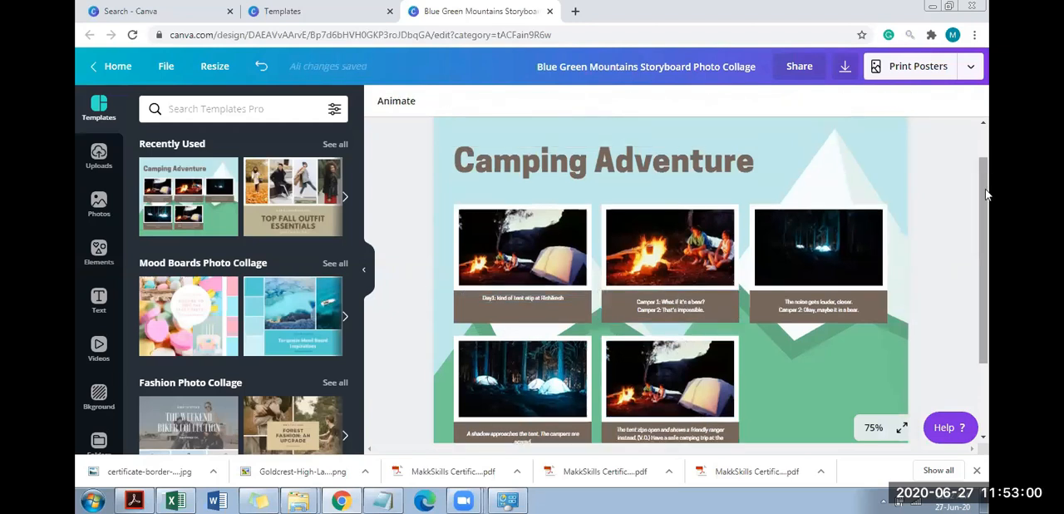
Look over the storyboard page, then close the design and the preview of its Camping Adventure template
drag(988, 192, 988, 164)
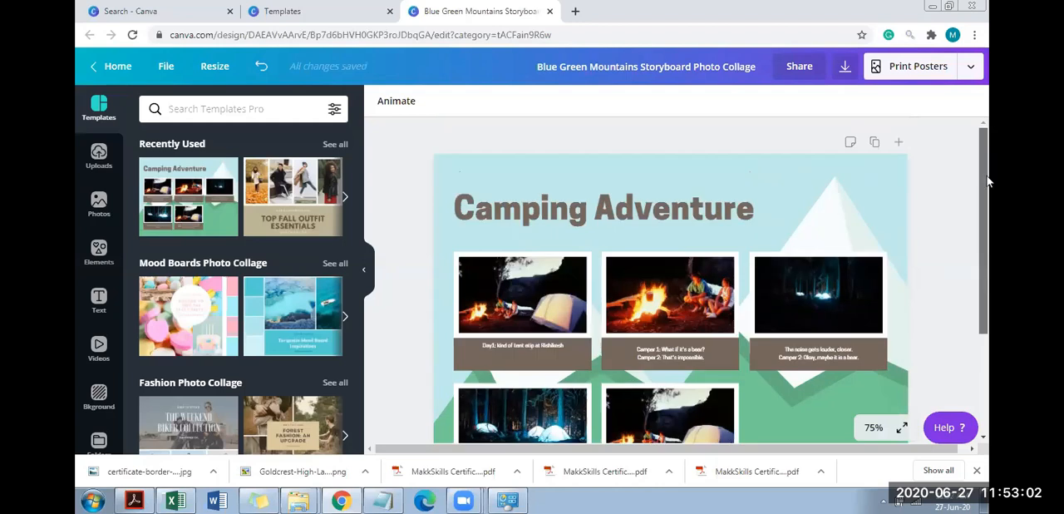
scroll(988, 183, down, 1)
scroll(699, 105, down, 1)
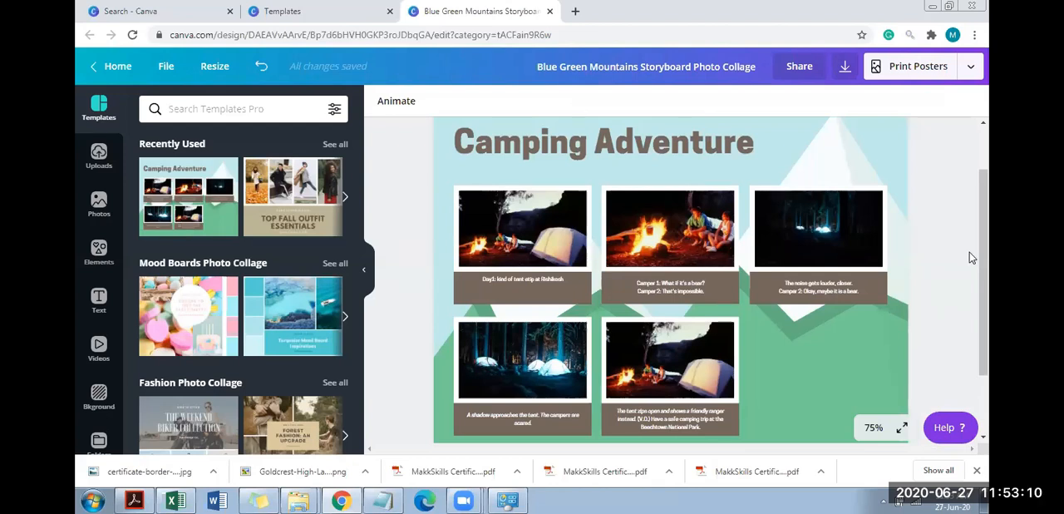
drag(986, 285, 989, 177)
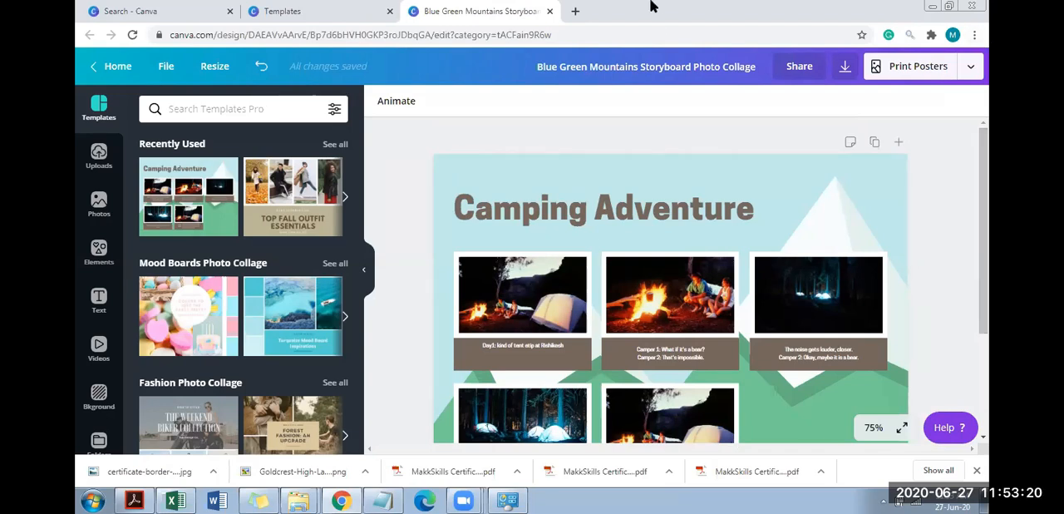
click(551, 12)
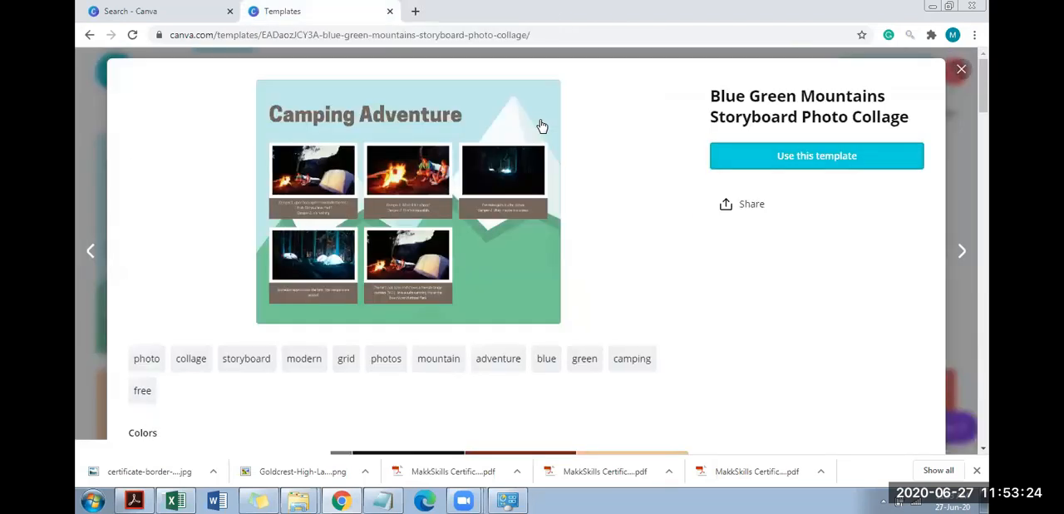
click(962, 71)
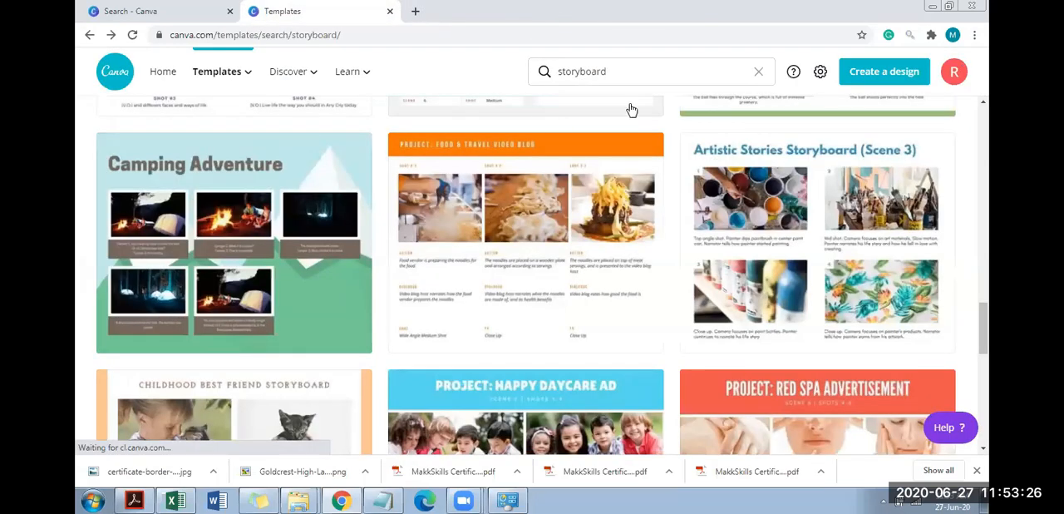
Search the templates for "presentation"
text(pre)
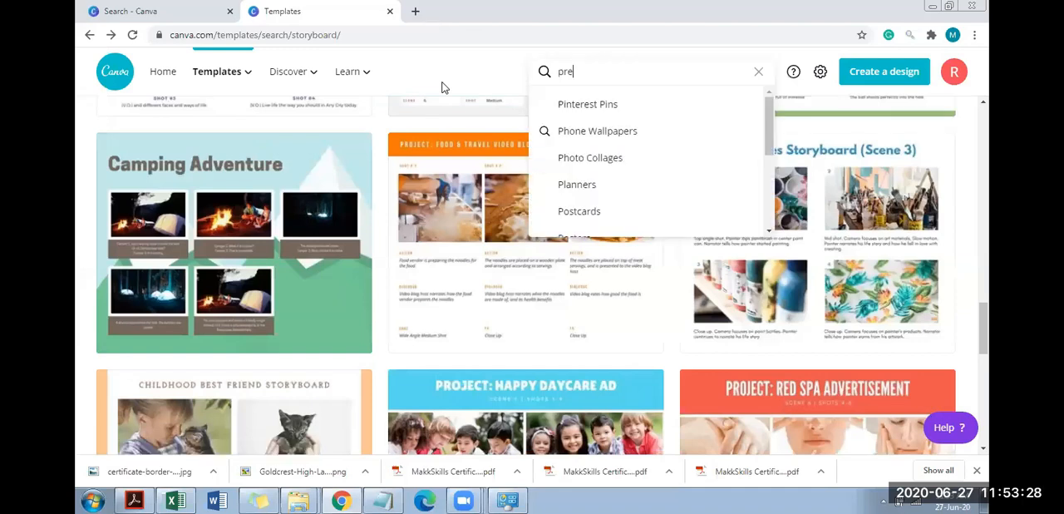
text(sentation)
key(Return)
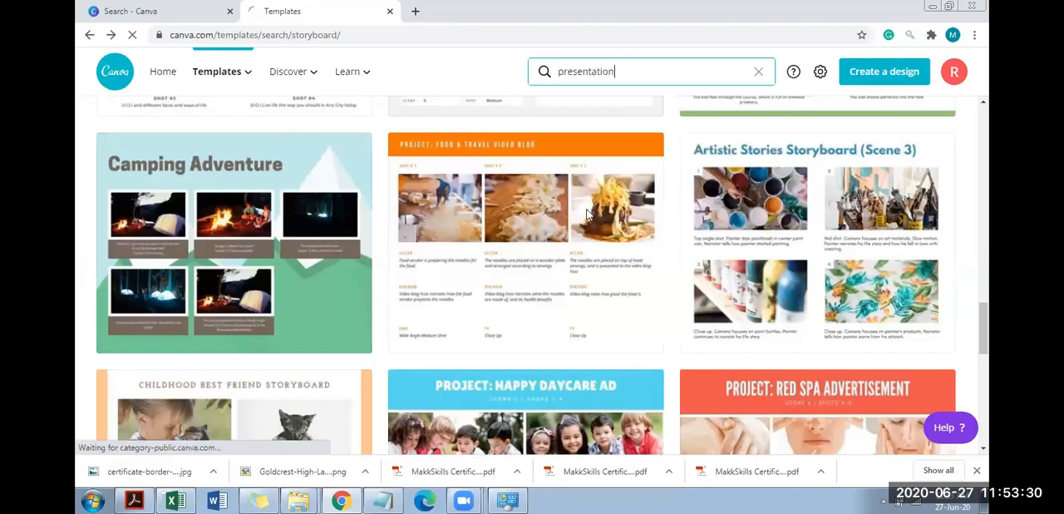
click(671, 77)
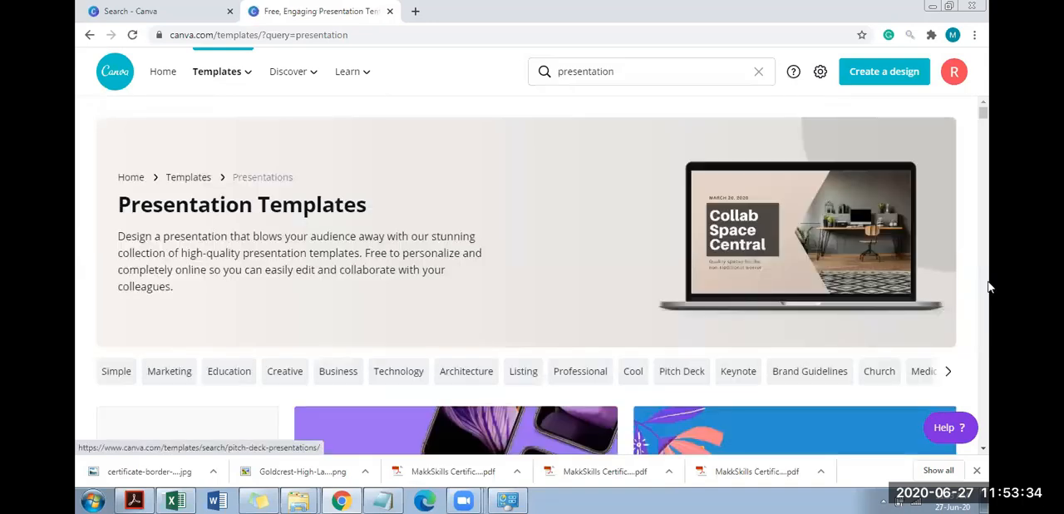
Browse the presentation templates and start a new design from "Breakthrough Technologies", the Black and White Geometric Technology Keynote Presentation
scroll(986, 285, down, 4)
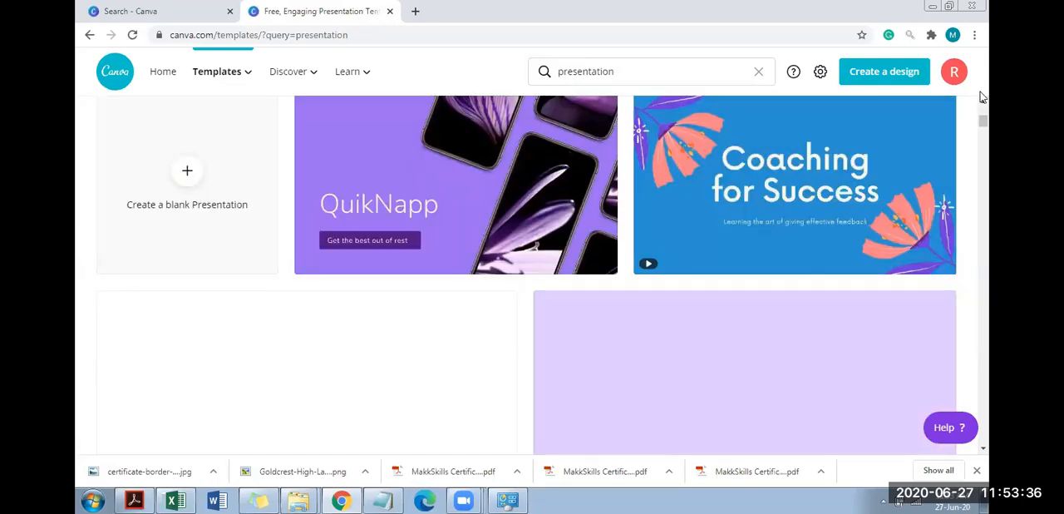
drag(984, 121, 984, 144)
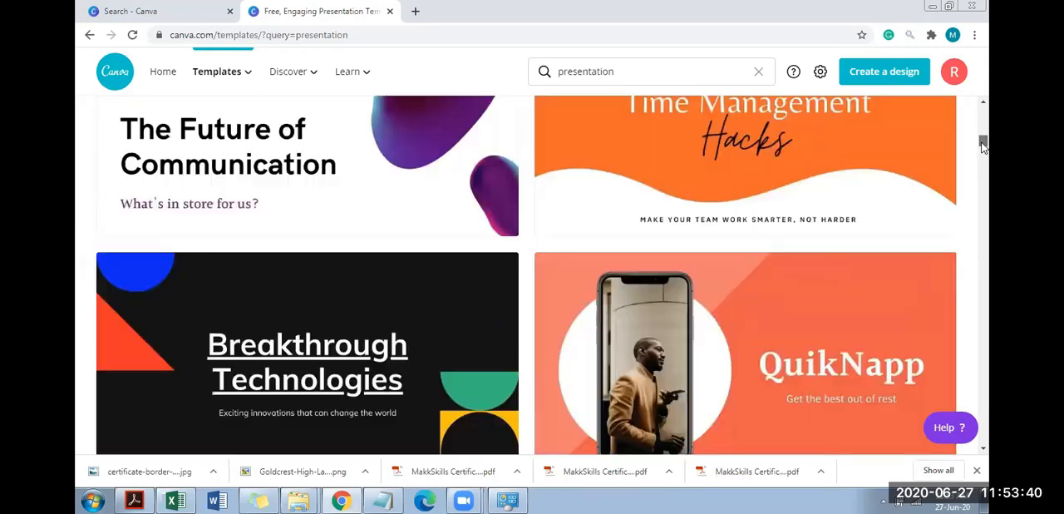
scroll(362, 313, down, 1)
click(365, 308)
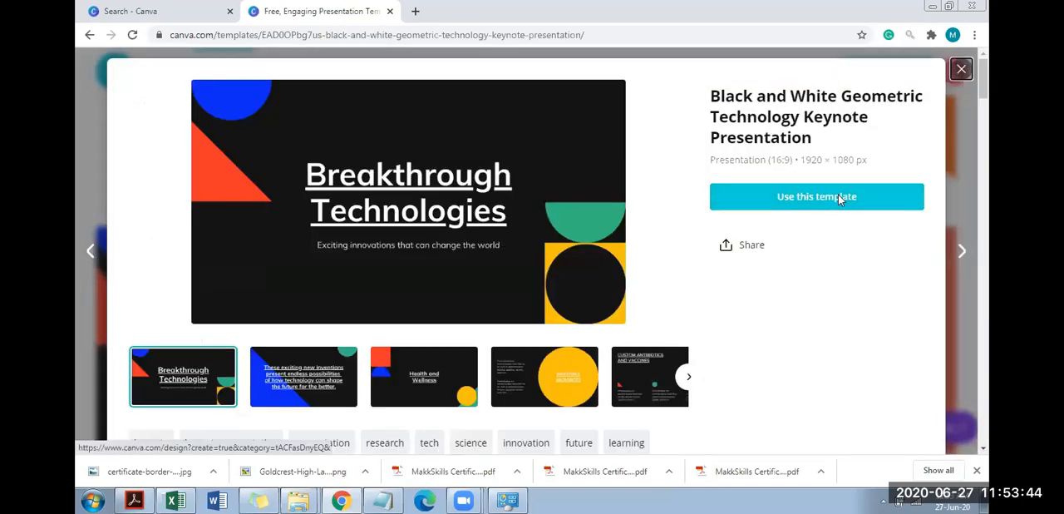
click(838, 197)
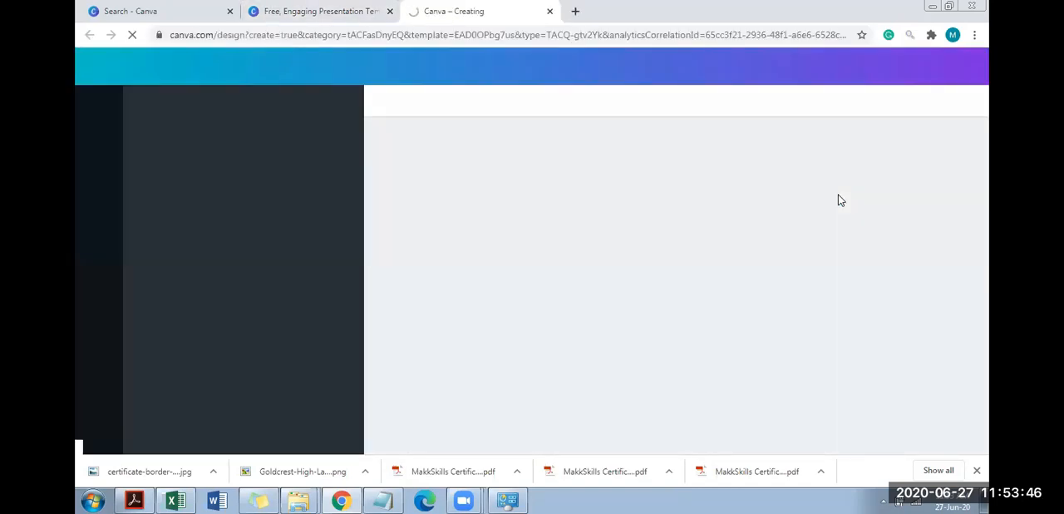
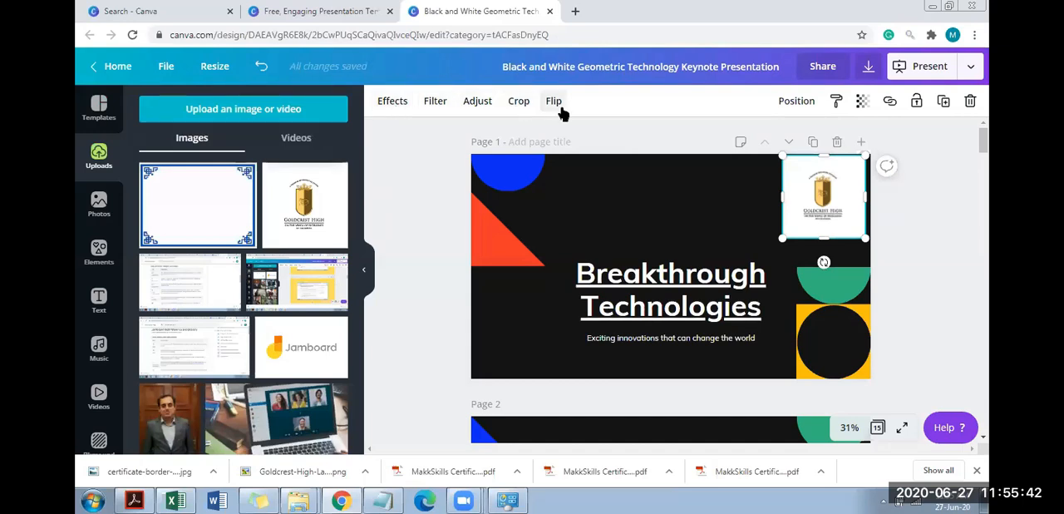
Remove the background of the Goldcrest High logo on page 1 with the Background Remover effect
click(391, 106)
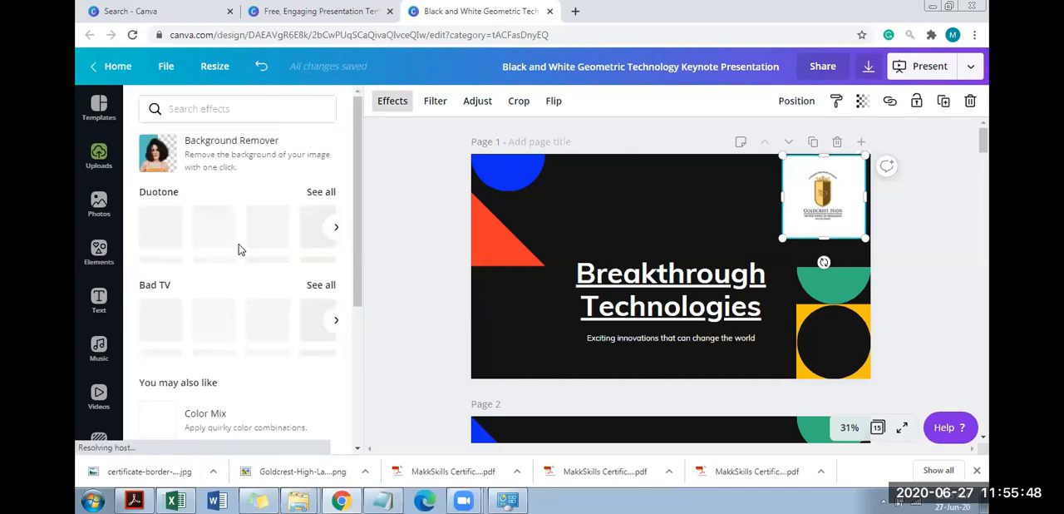
scroll(356, 216, down, 1)
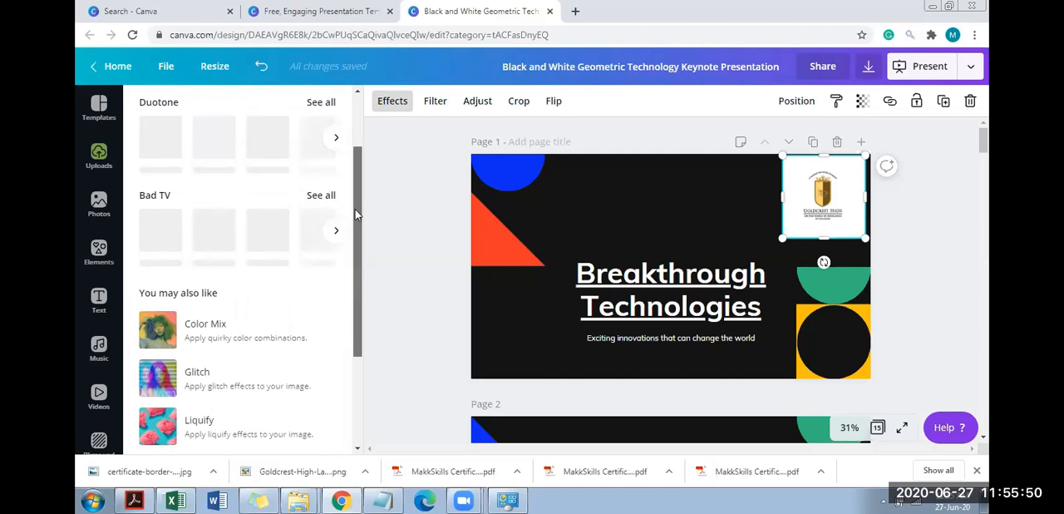
scroll(355, 285, down, 2)
scroll(366, 192, up, 3)
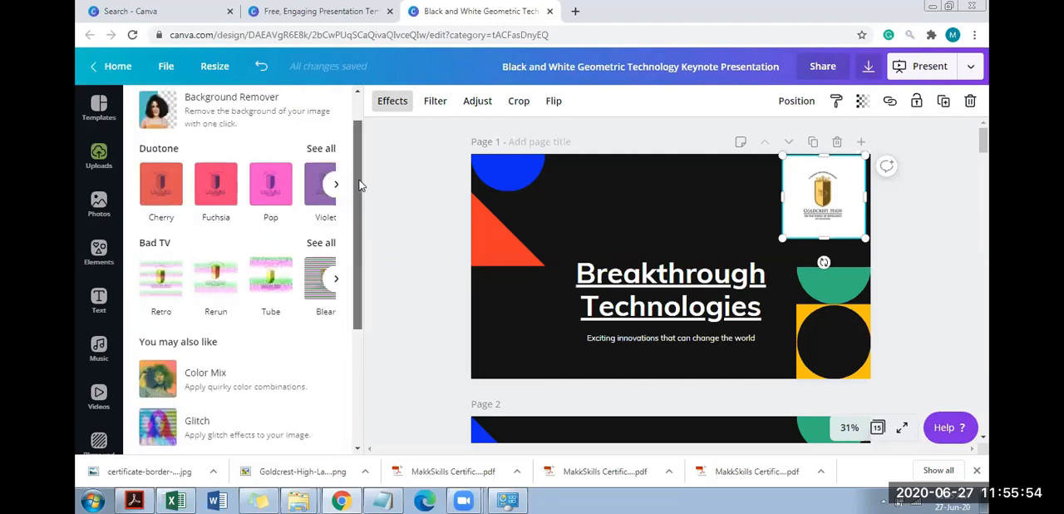
scroll(356, 295, down, 2)
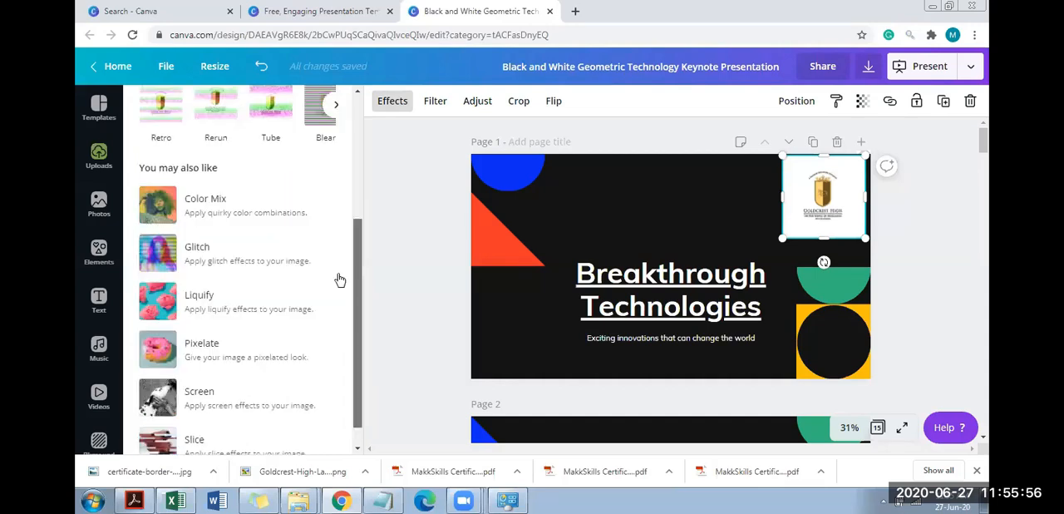
scroll(356, 226, up, 3)
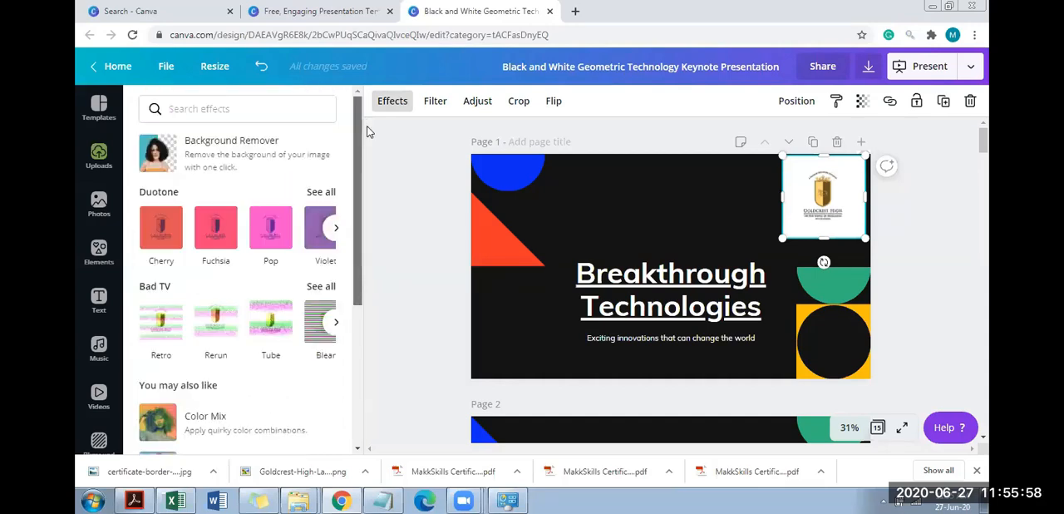
click(232, 158)
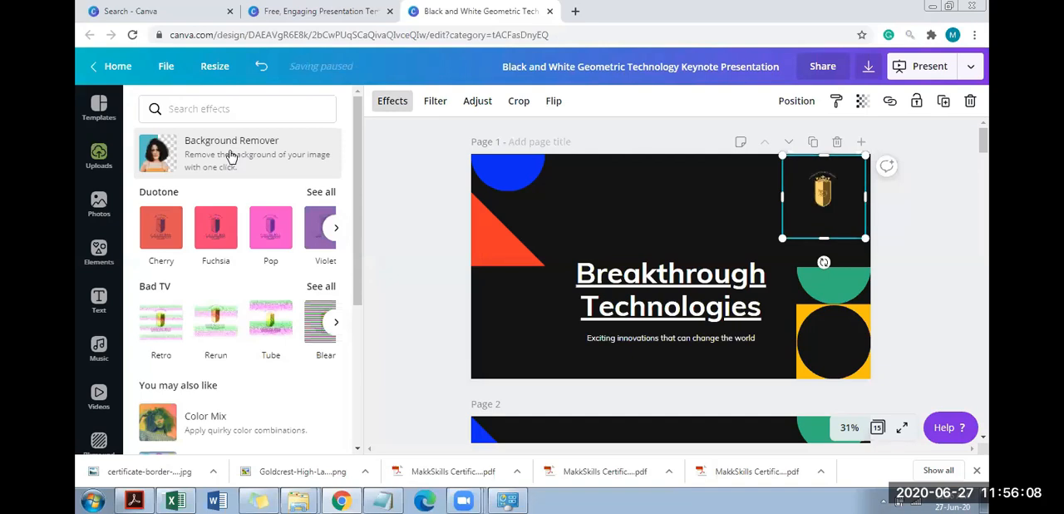
Recolour page 1's black background with the greyish-blue brand colour, apply the change to all pages and check page 3
click(616, 189)
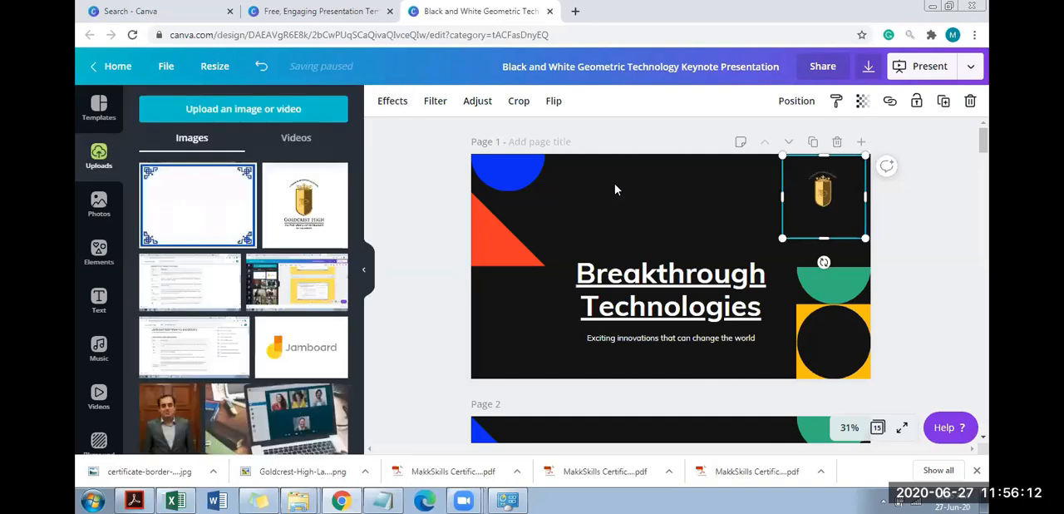
key(Escape)
click(383, 102)
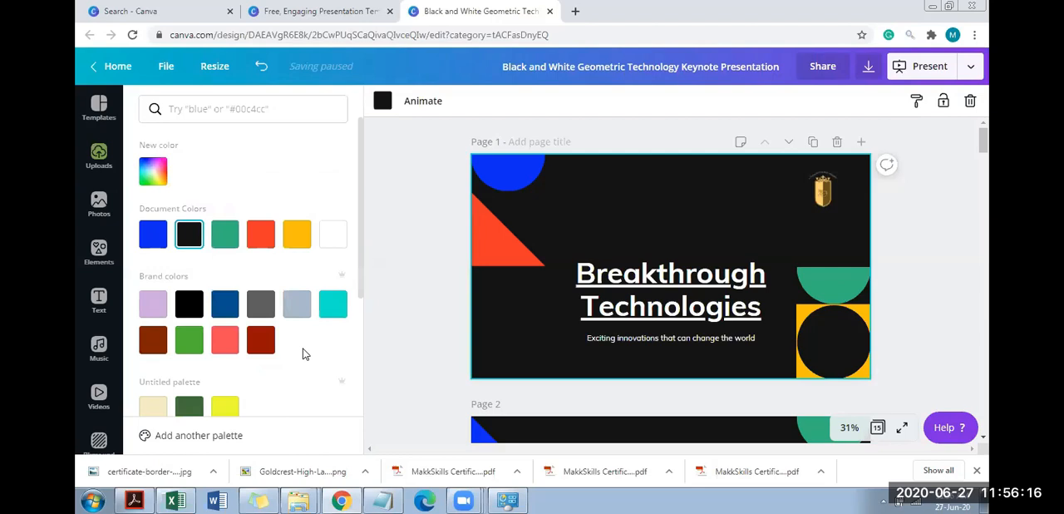
click(297, 304)
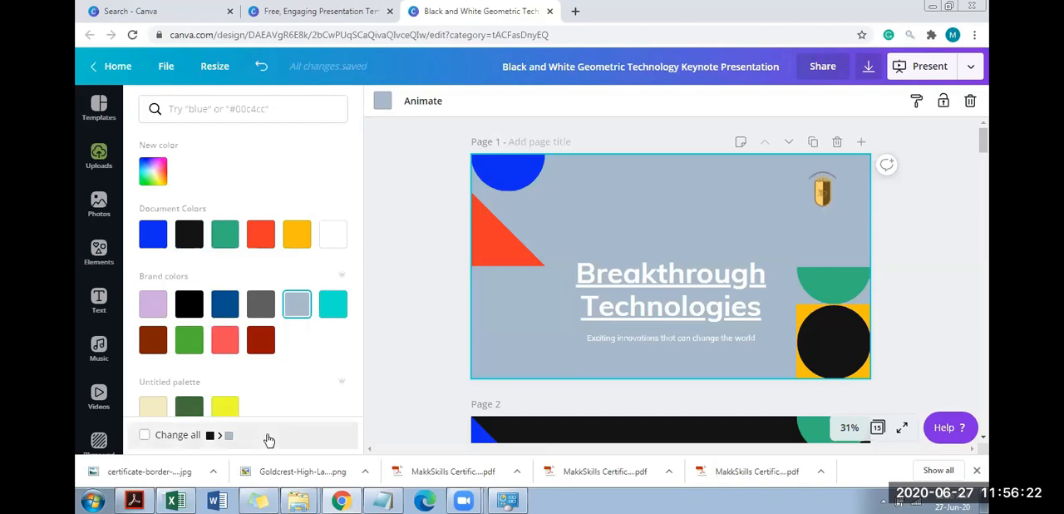
click(175, 441)
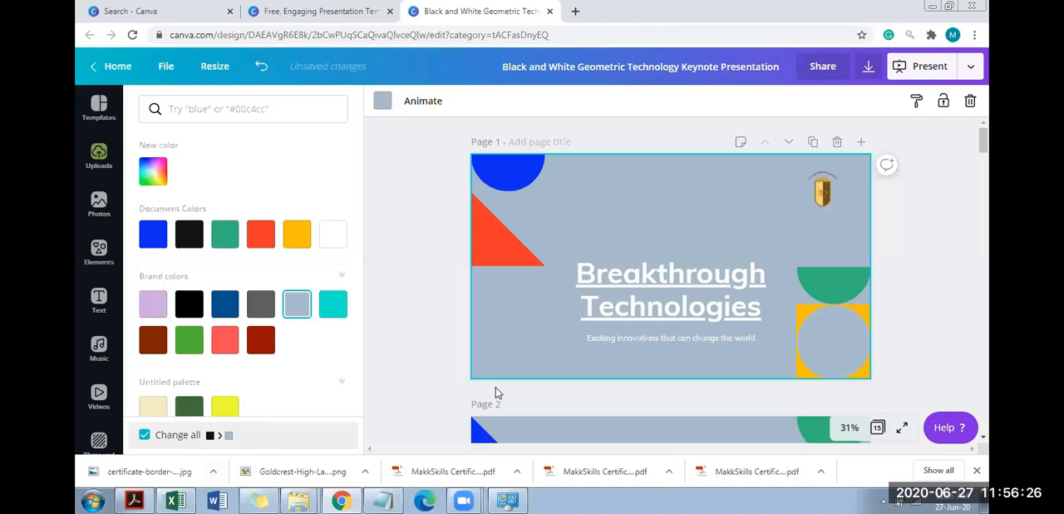
click(985, 208)
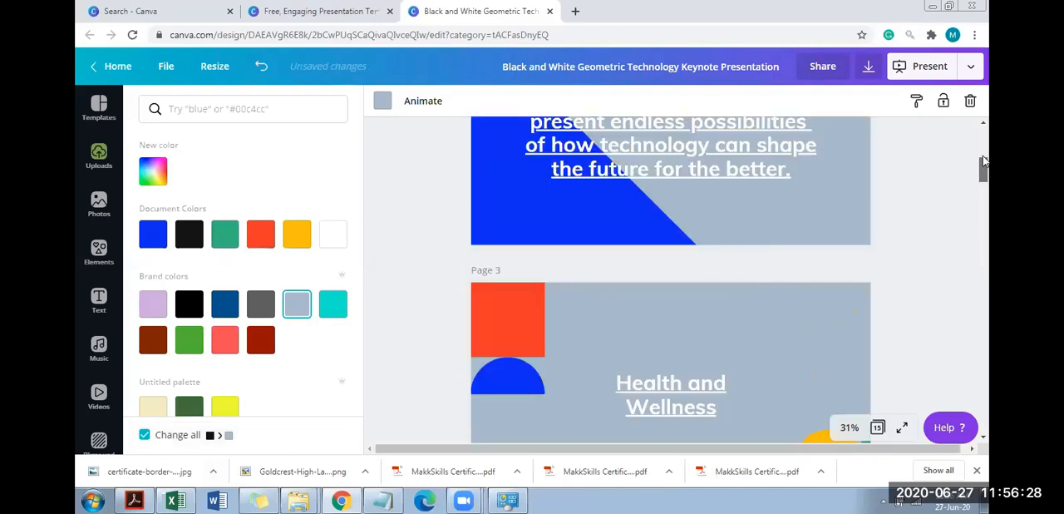
click(984, 158)
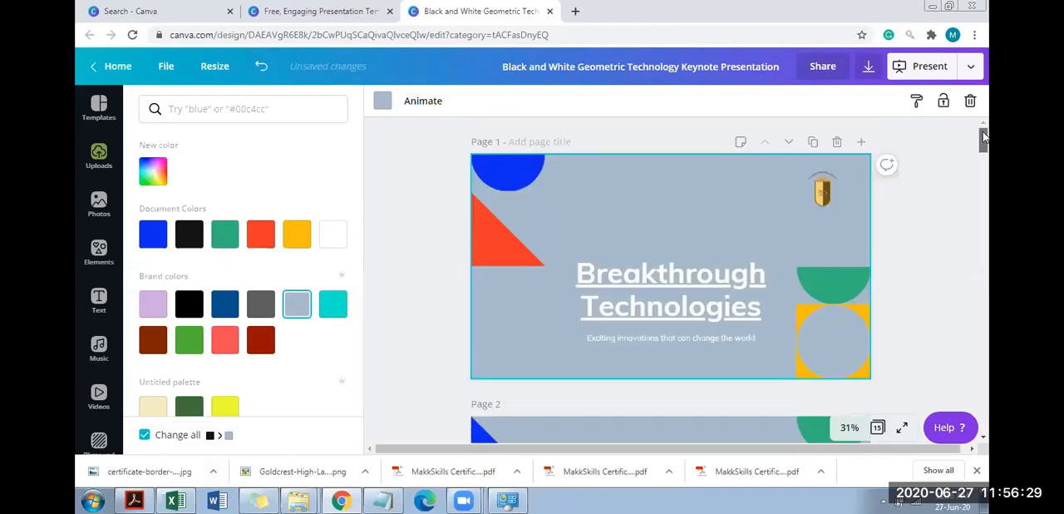
Enlarge the logo on page 1 and align it to the top and right edges of the page
click(828, 208)
mouse_move(846, 182)
mouse_down()
mouse_move(816, 193)
mouse_move(840, 181)
mouse_up()
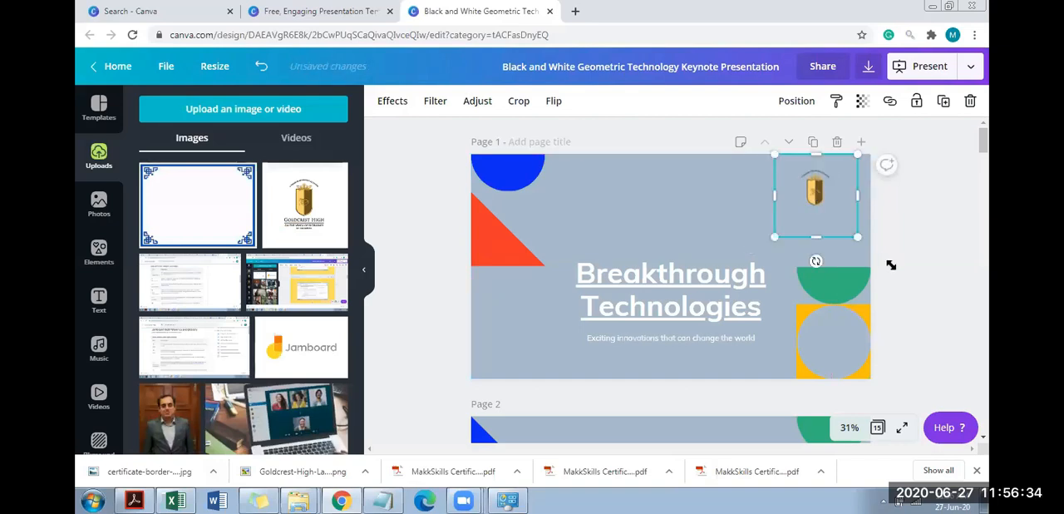
drag(858, 237, 886, 266)
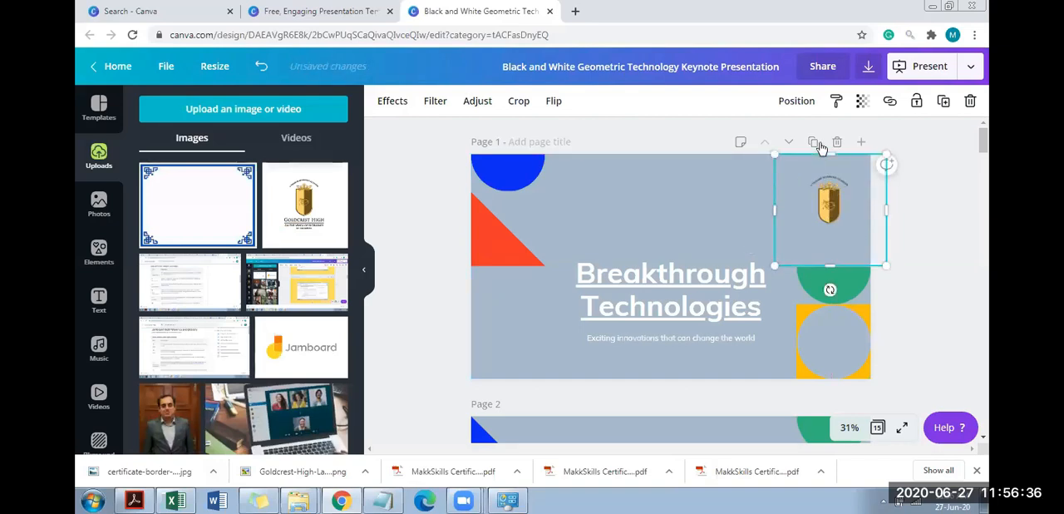
click(787, 106)
click(643, 197)
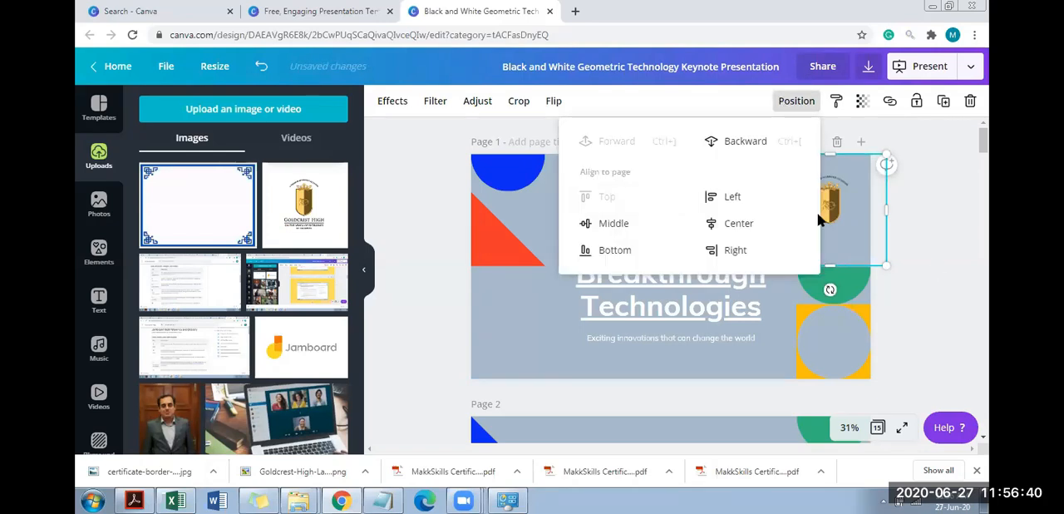
click(729, 249)
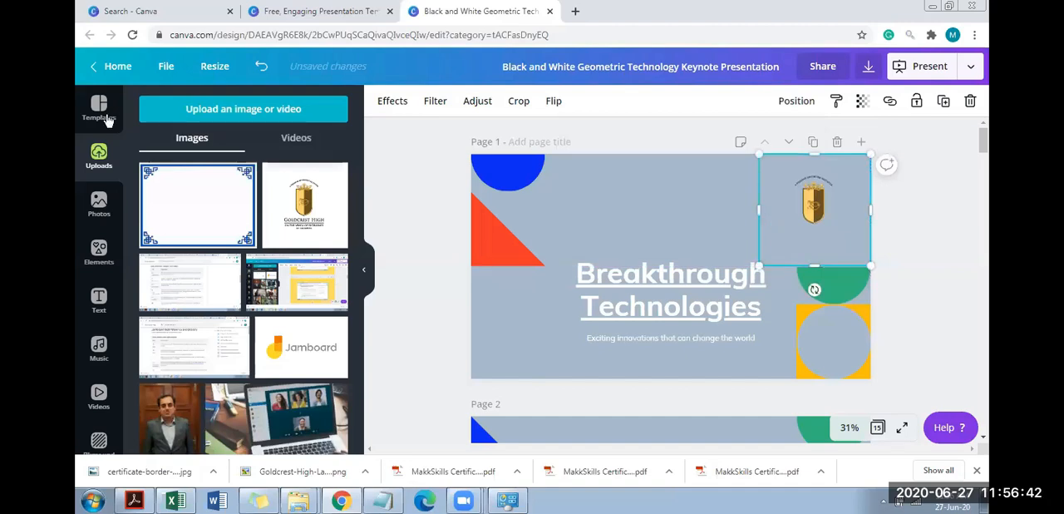
Add another copy of the uploaded Goldcrest High logo to page 1 and enlarge it above the title
click(291, 197)
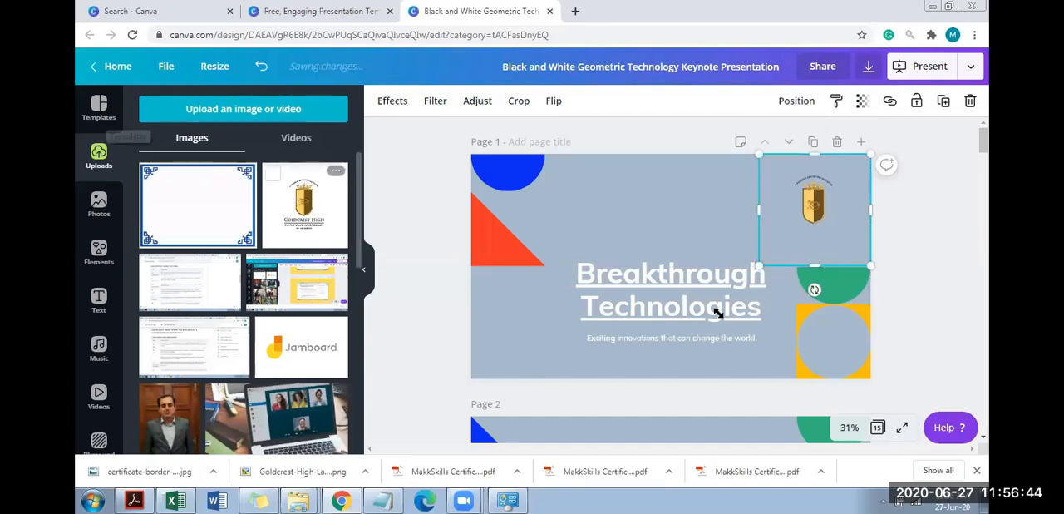
drag(665, 286, 625, 230)
drag(681, 269, 706, 289)
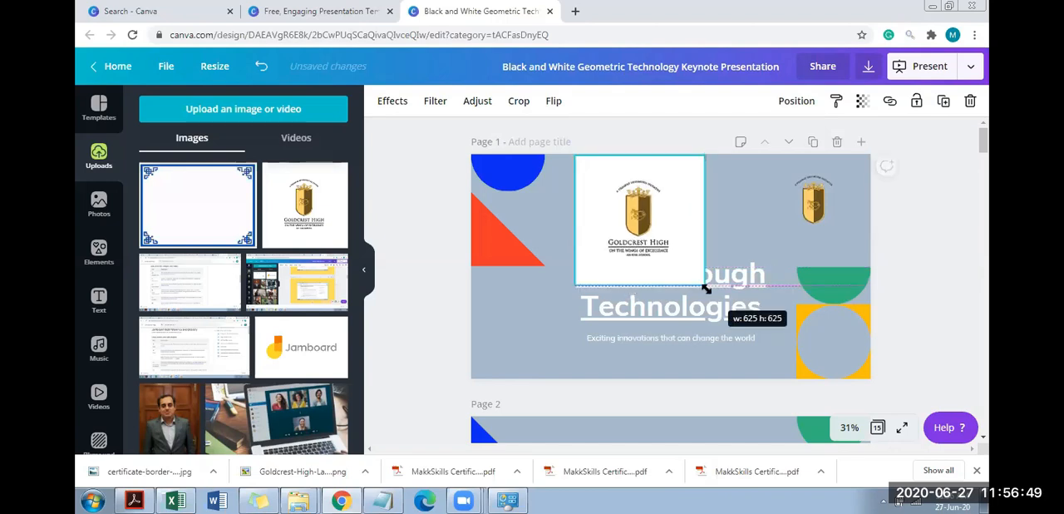
Delete the first, background-removed logo from the upper-right corner of page 1
click(730, 222)
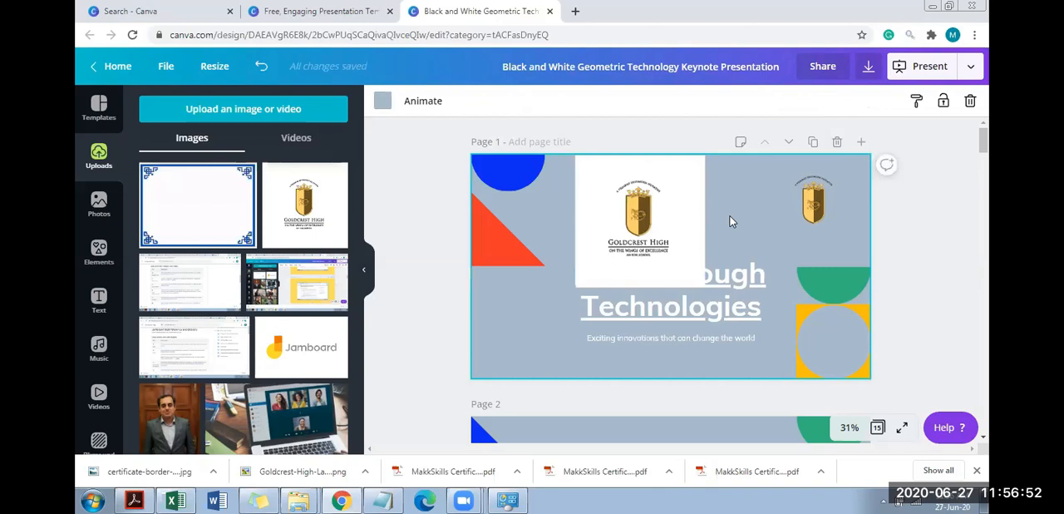
click(805, 208)
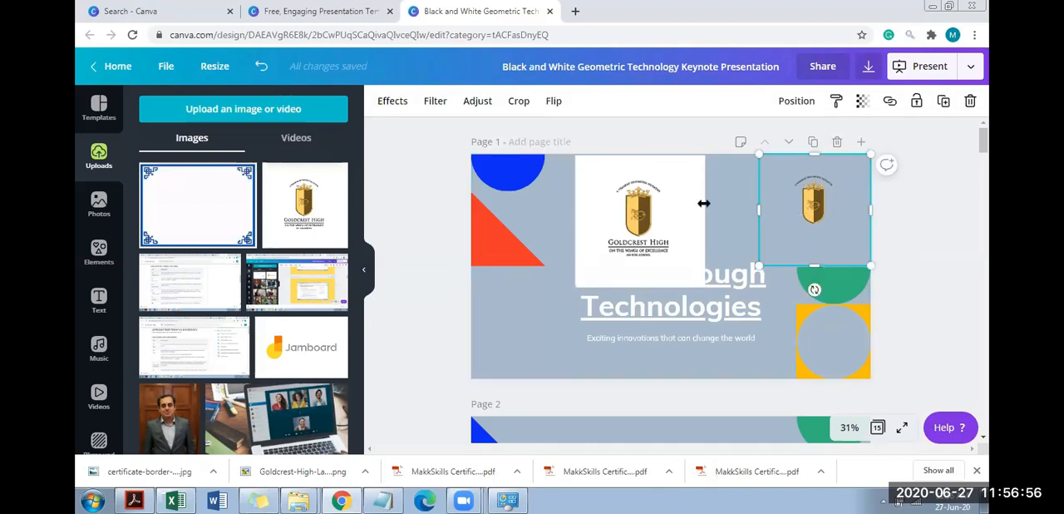
key(Delete)
Move the remaining logo further right above the title and remove its background
drag(655, 211, 710, 210)
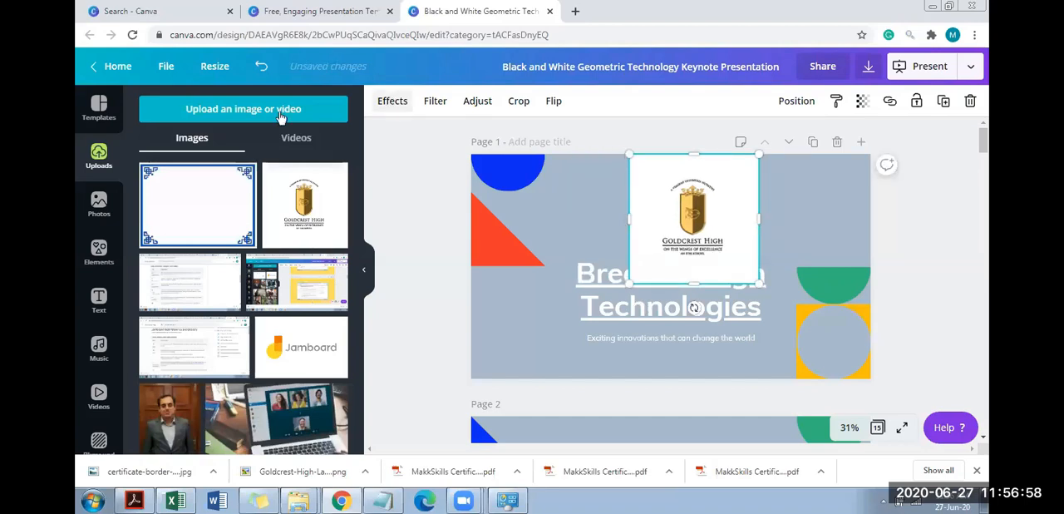
click(230, 160)
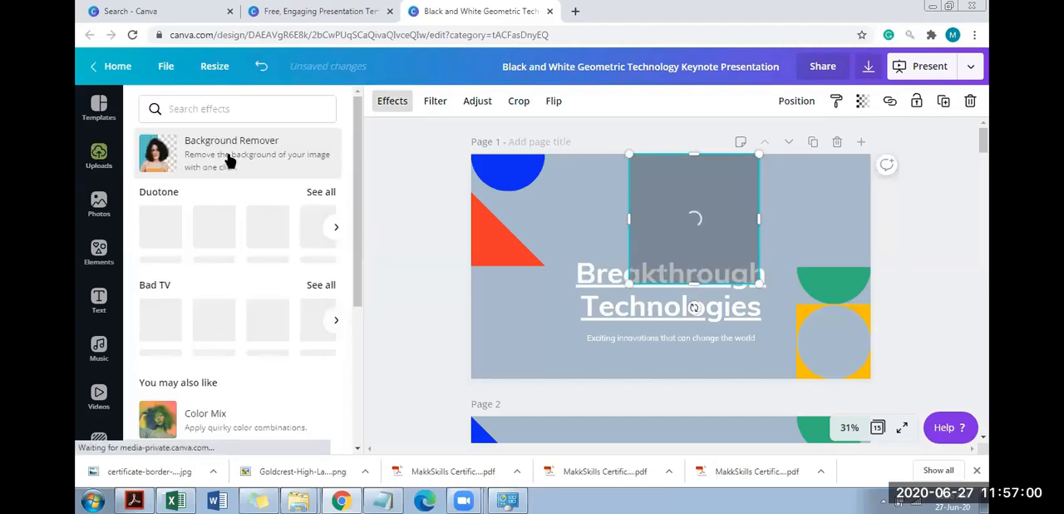
click(230, 159)
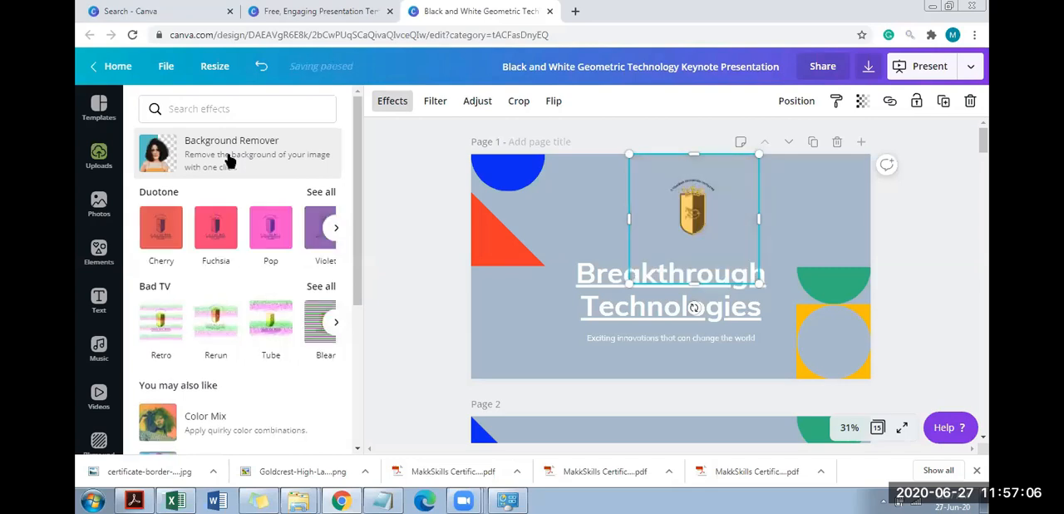
Enlarge the background-removed logo to inspect it, shrink it back into the upper-right corner of page 1, and delete it
drag(774, 301, 923, 447)
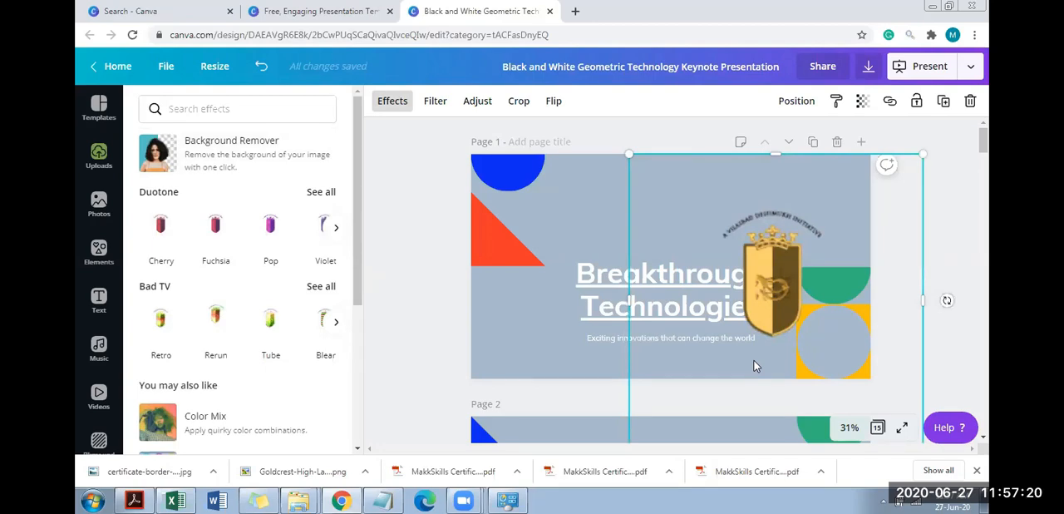
drag(923, 155, 789, 188)
drag(726, 267, 454, 425)
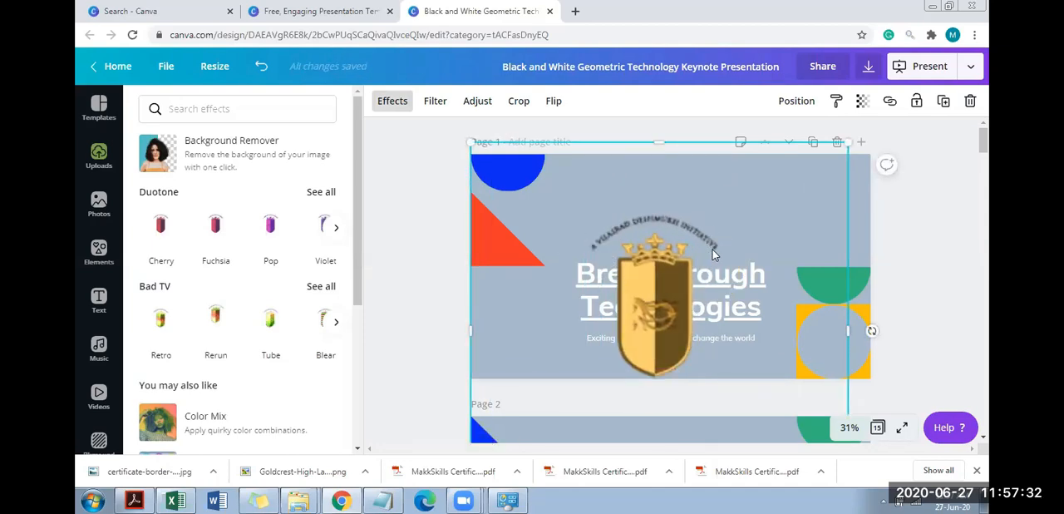
drag(848, 142, 647, 332)
drag(554, 380, 774, 180)
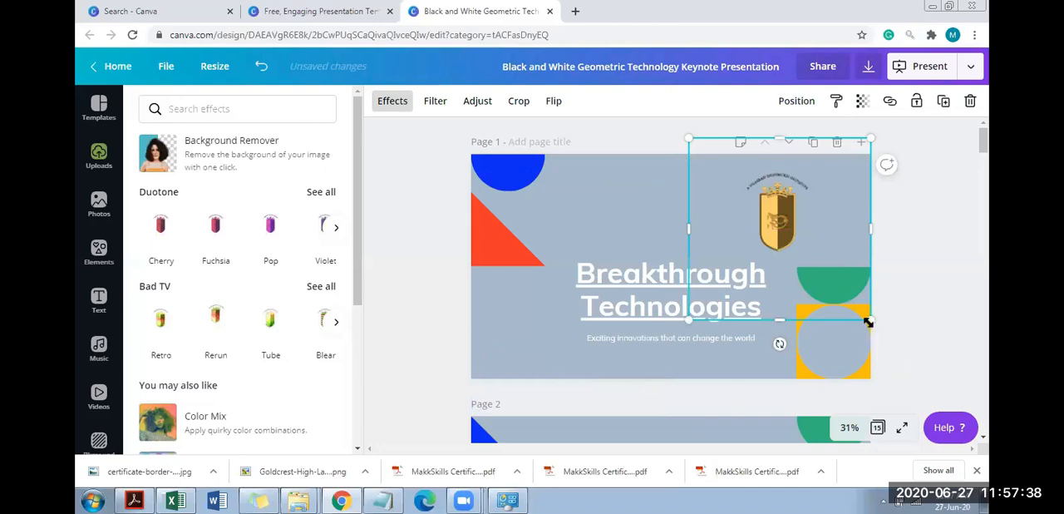
drag(797, 275, 785, 238)
drag(740, 196, 826, 200)
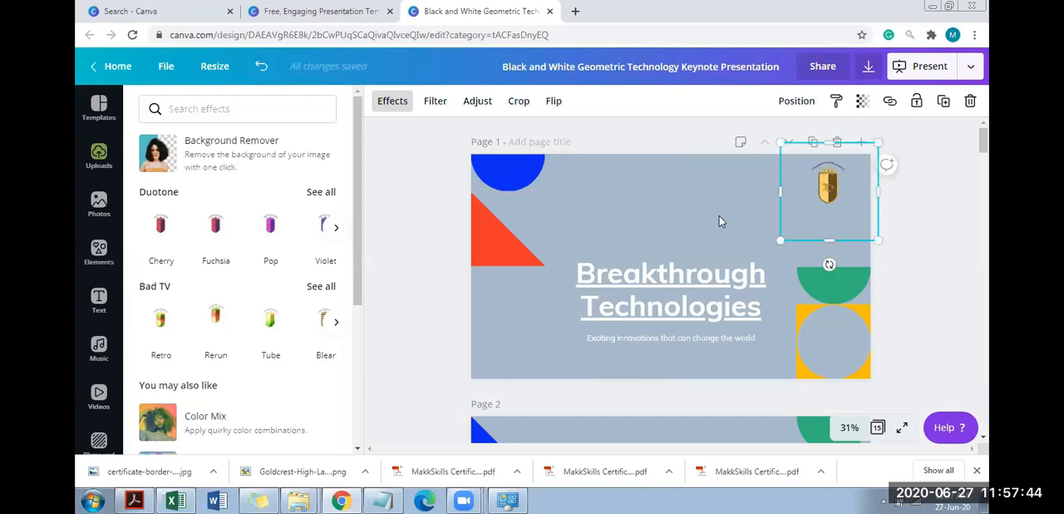
key(Delete)
Change page 1's greyish-blue background to white and apply the change to all matching areas of the presentation
click(691, 217)
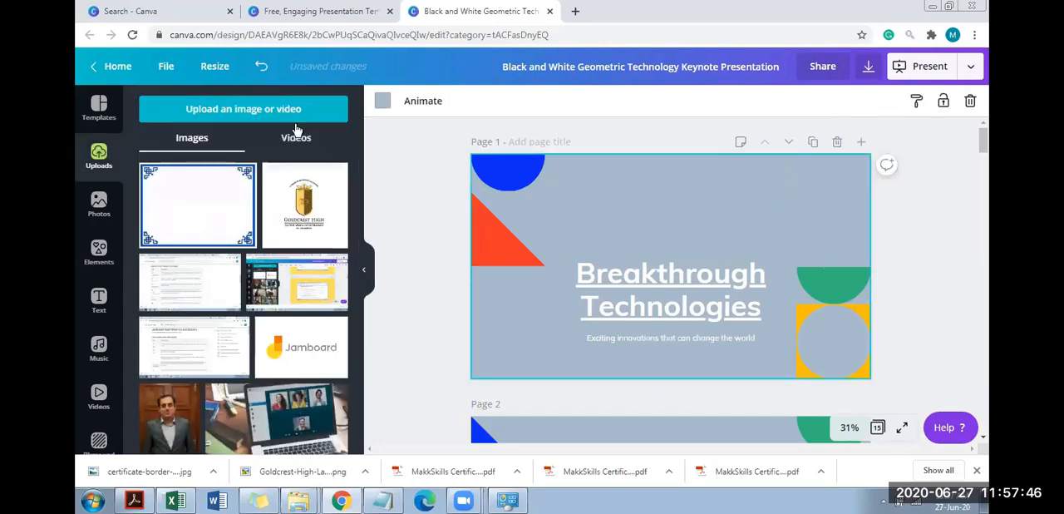
click(383, 100)
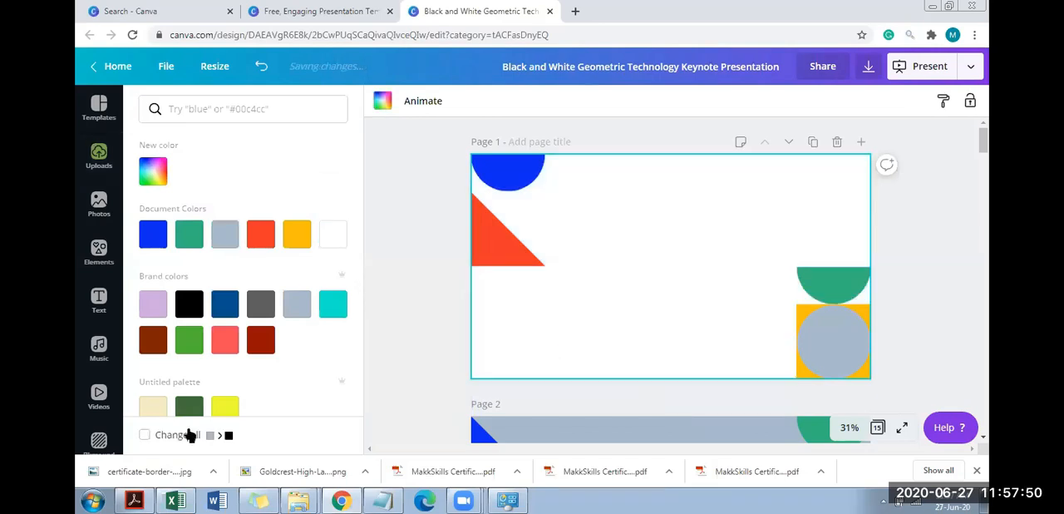
click(182, 439)
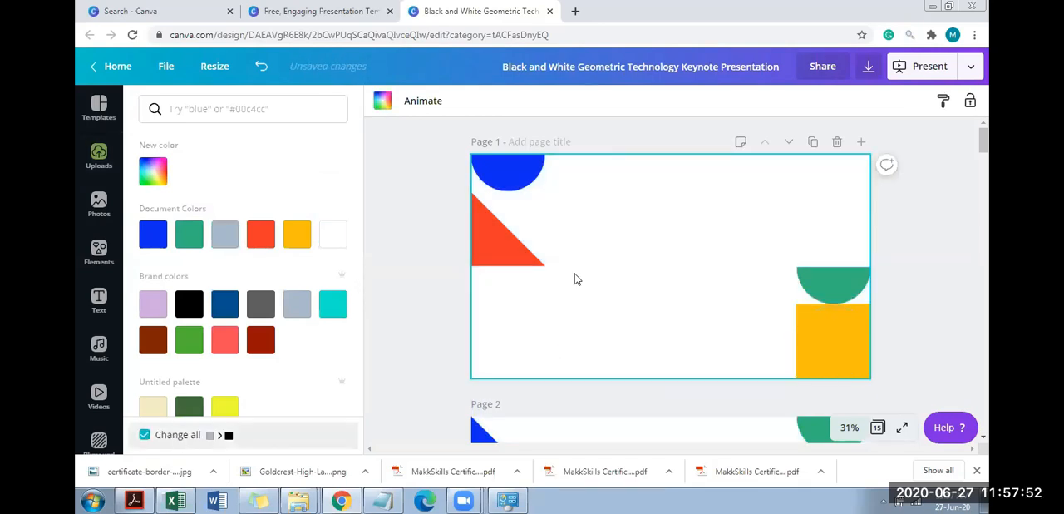
Add the uploaded Goldcrest High logo to page 1, place it in the upper-right corner and resize it to about 590 by 590
click(626, 275)
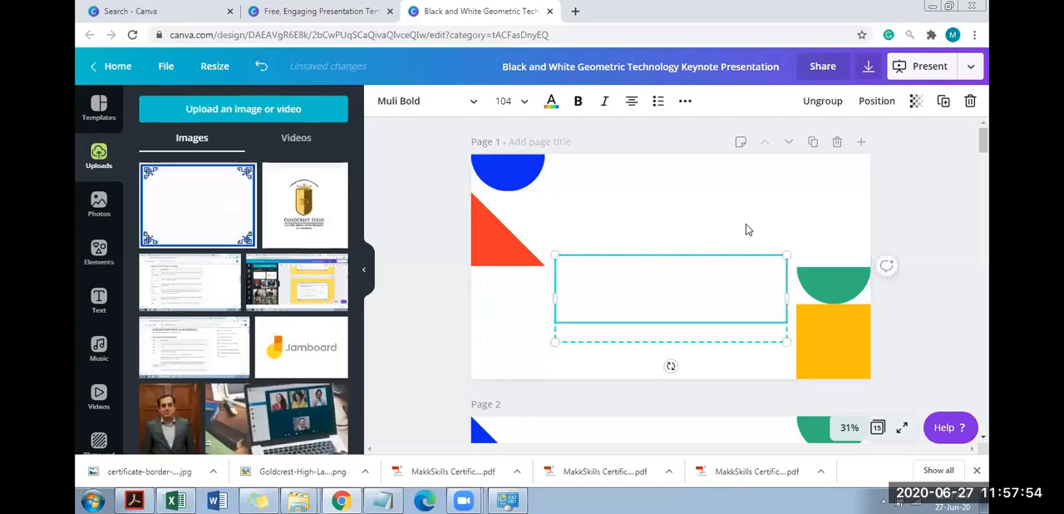
click(322, 243)
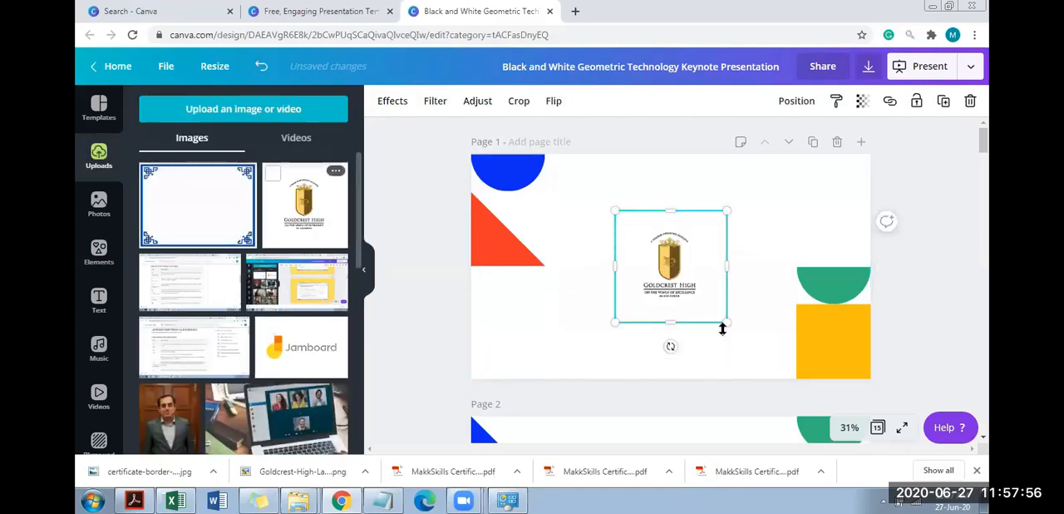
drag(727, 321, 801, 366)
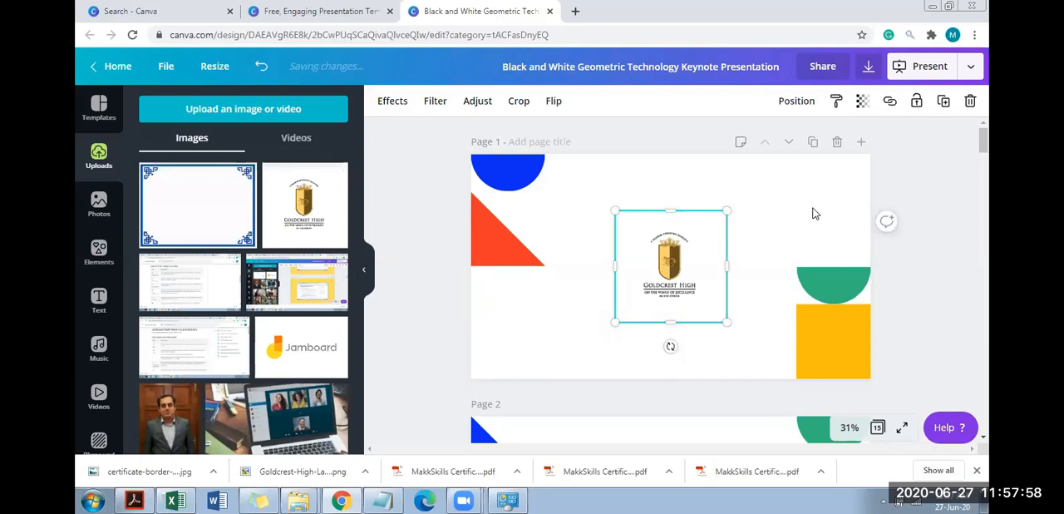
drag(687, 309, 811, 229)
drag(905, 302, 866, 274)
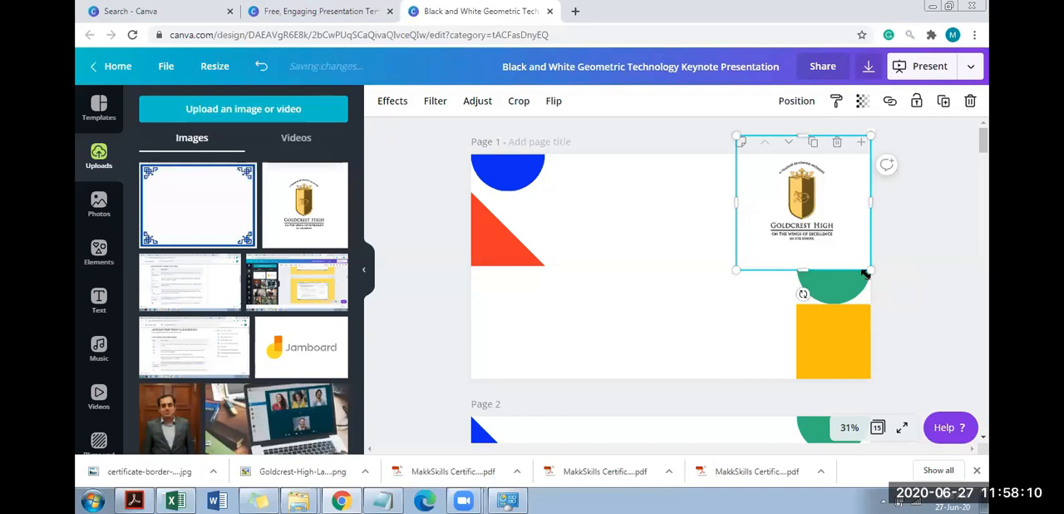
drag(736, 275, 749, 257)
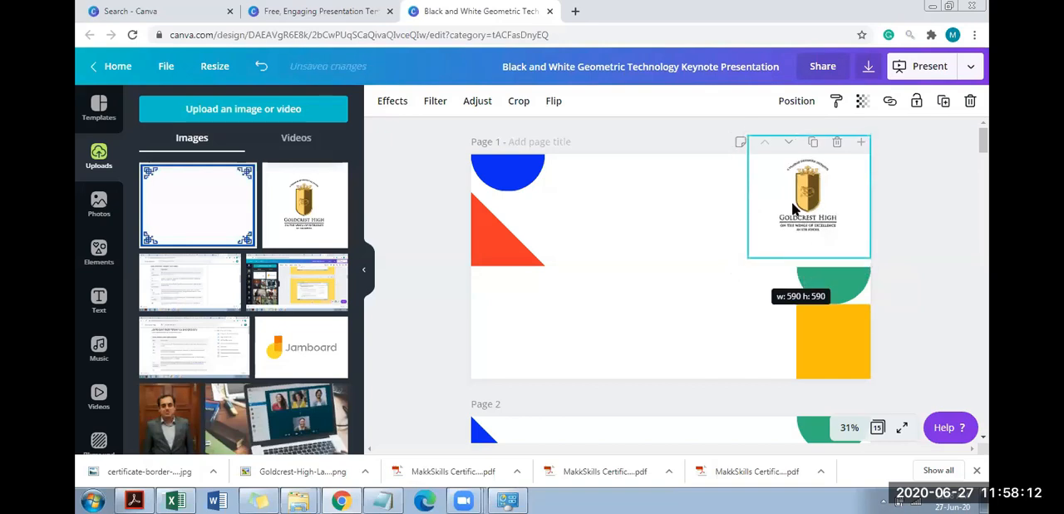
Align the Goldcrest High logo flush with the upper-right corner of page 1 and deselect it
drag(802, 199, 802, 218)
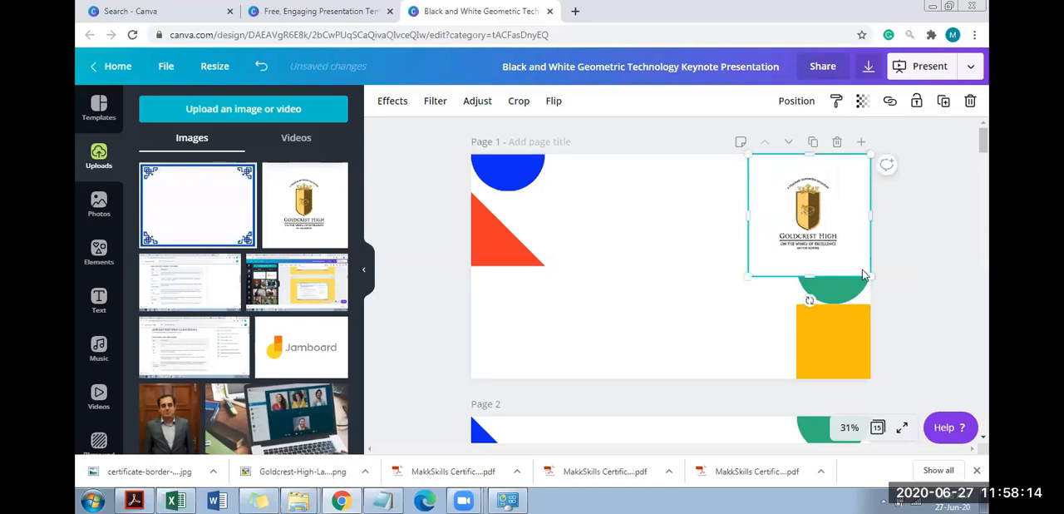
mouse_move(871, 276)
mouse_down()
mouse_move(843, 256)
mouse_move(869, 279)
mouse_up()
click(950, 254)
mouse_move(983, 142)
mouse_down()
mouse_move(983, 191)
mouse_move(984, 154)
mouse_up()
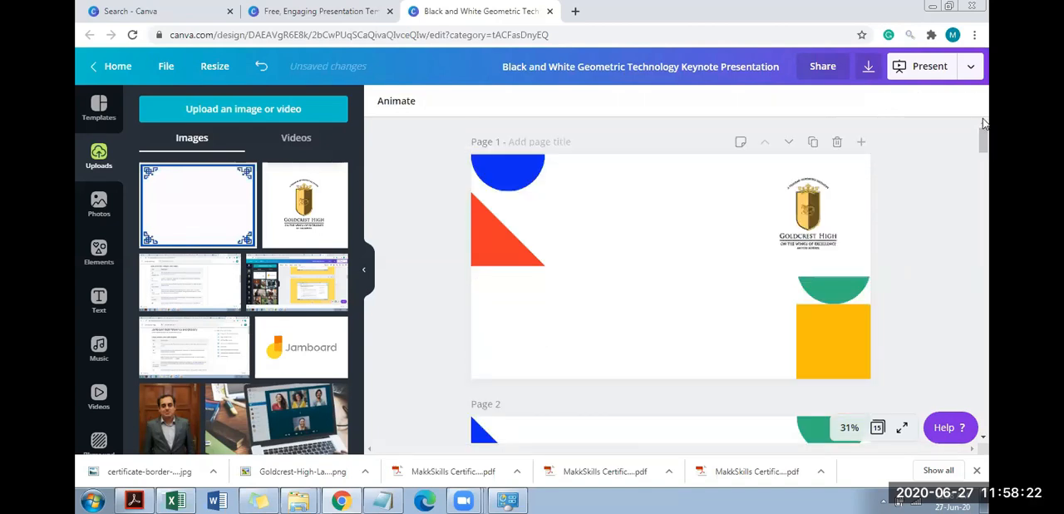
Change the page 1 title's text colour from yellow to the black brand colour and apply it to all matching white text
click(638, 297)
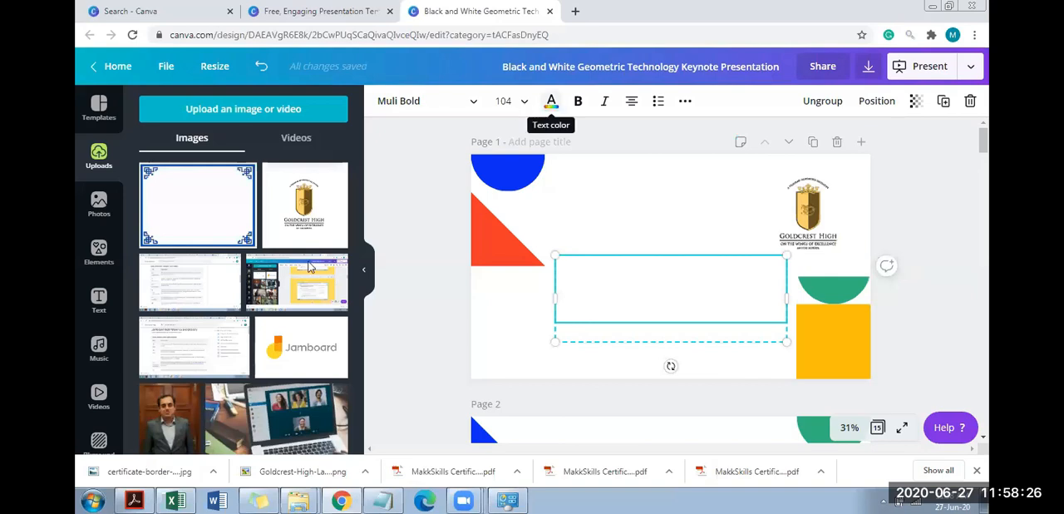
click(551, 103)
click(258, 239)
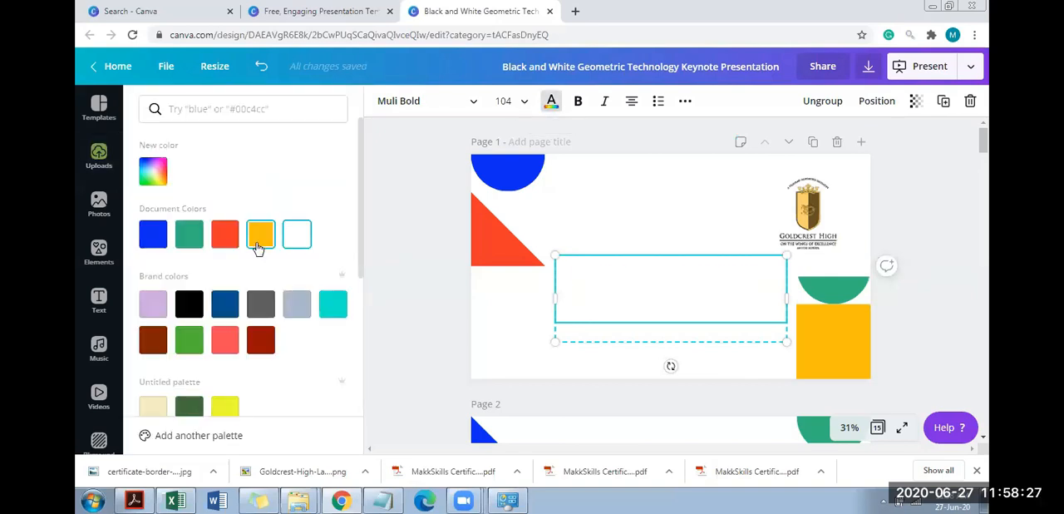
click(189, 303)
click(166, 438)
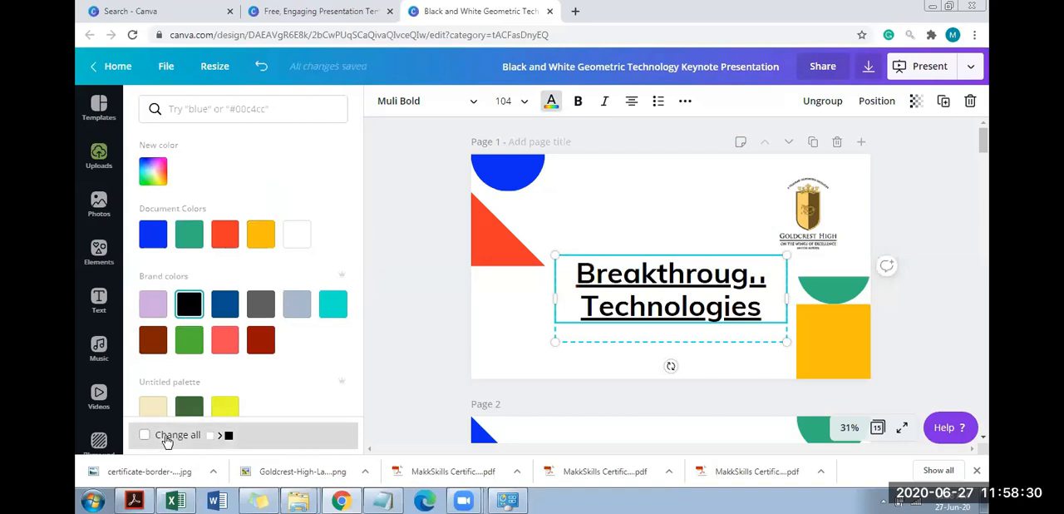
mouse_move(982, 153)
mouse_down()
mouse_move(982, 178)
mouse_move(982, 137)
mouse_up()
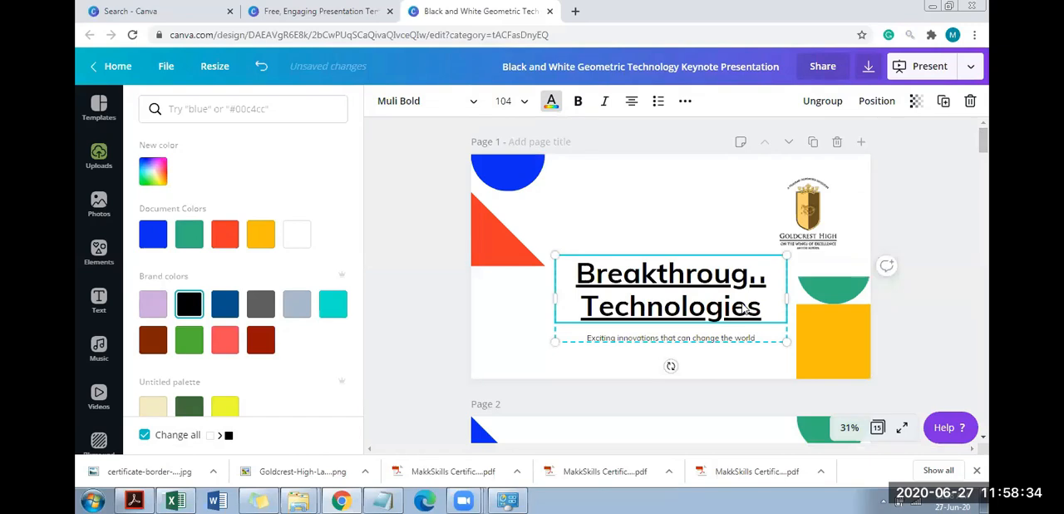
click(720, 274)
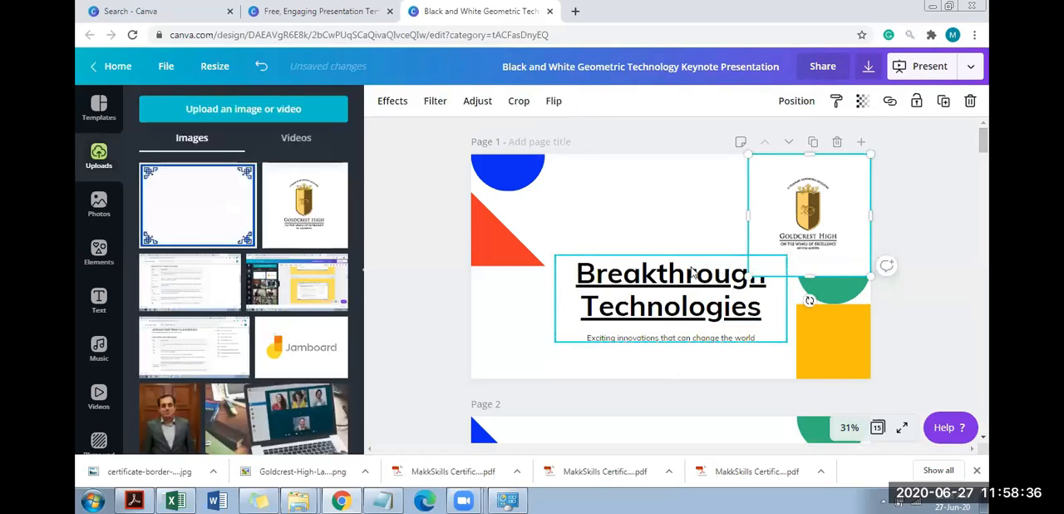
click(684, 256)
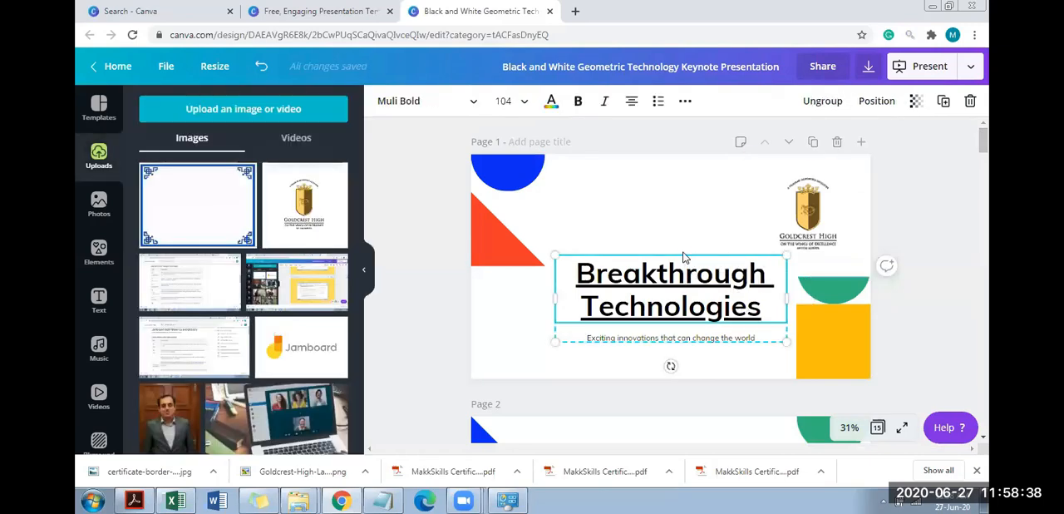
drag(687, 274, 663, 280)
click(454, 312)
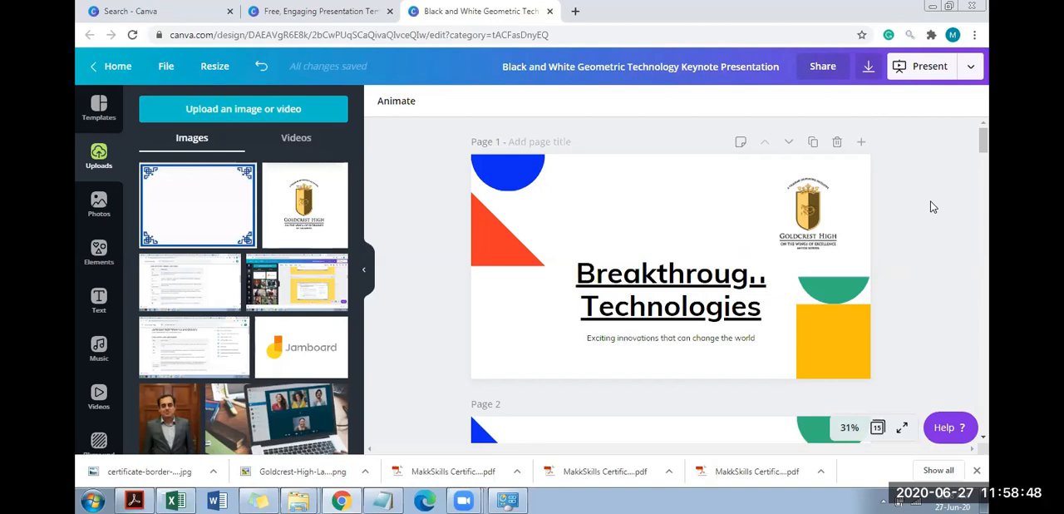
Crop the left side of the logo and enlarge it so it overlaps the title and the green semicircle
click(783, 248)
drag(754, 216, 761, 218)
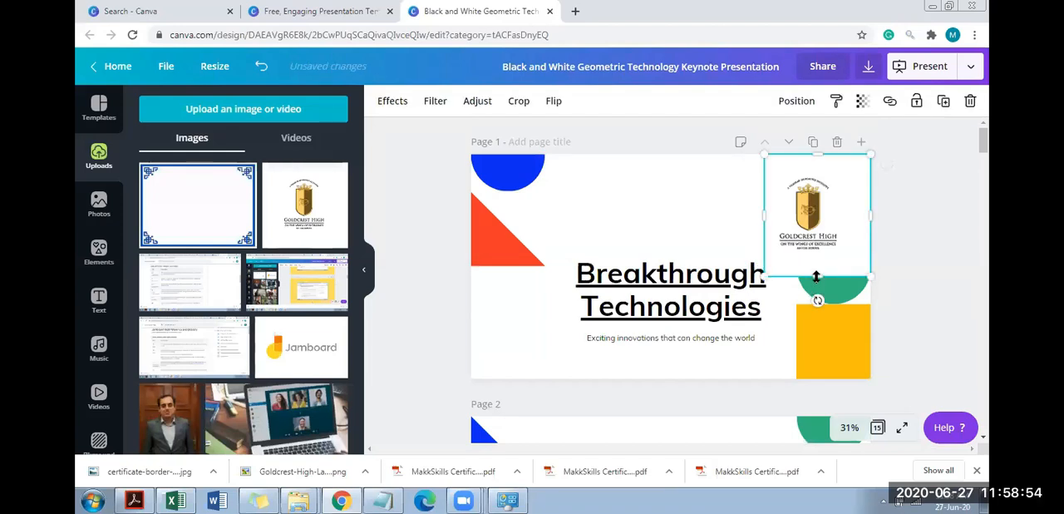
drag(818, 274, 728, 289)
drag(730, 286, 731, 286)
Send the logo backward one layer at a time until it sits behind the green semicircle and the title
right_click(832, 201)
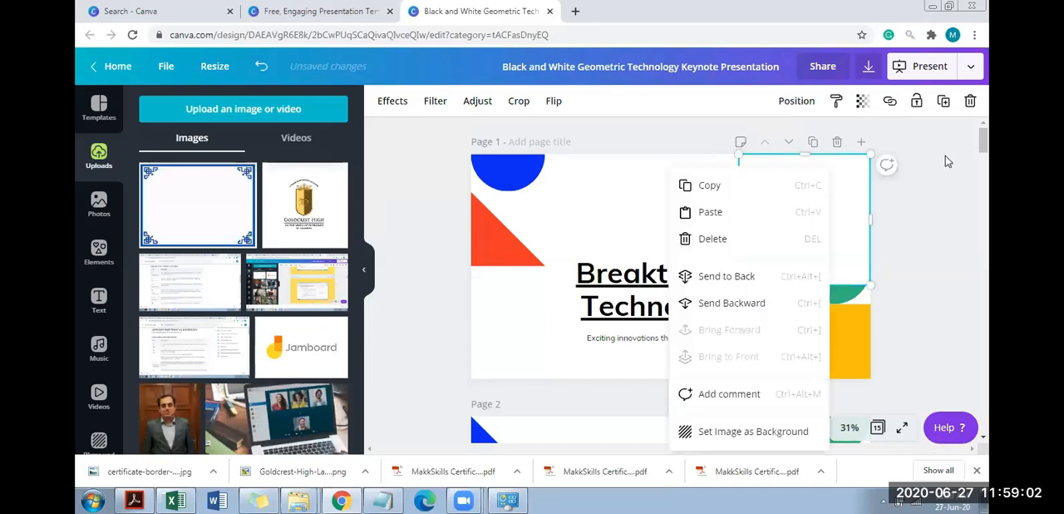
key(Escape)
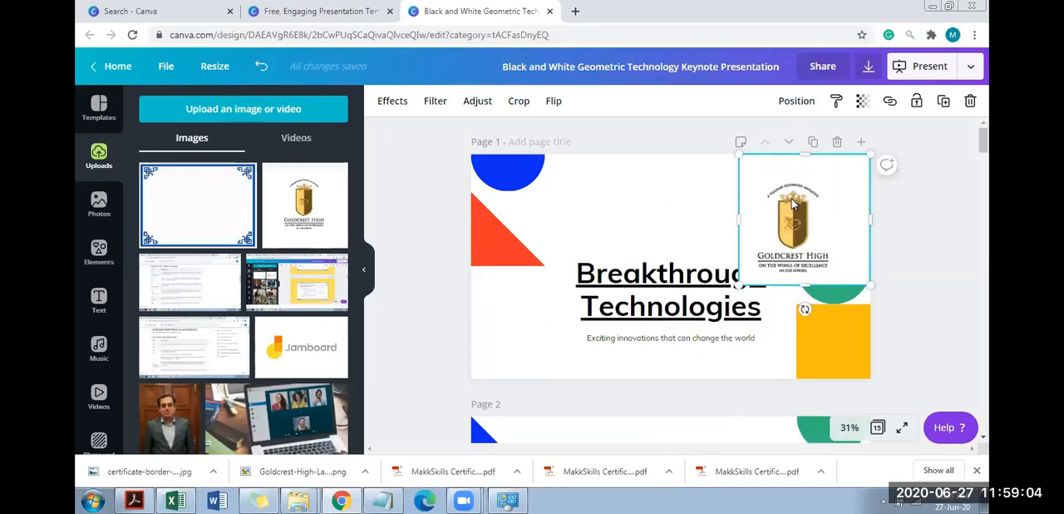
right_click(793, 204)
click(827, 305)
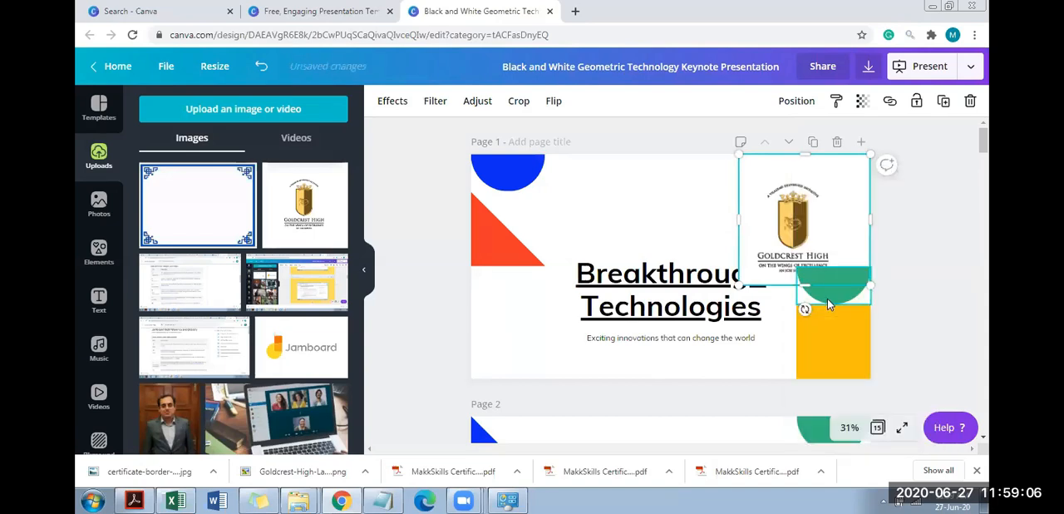
right_click(780, 223)
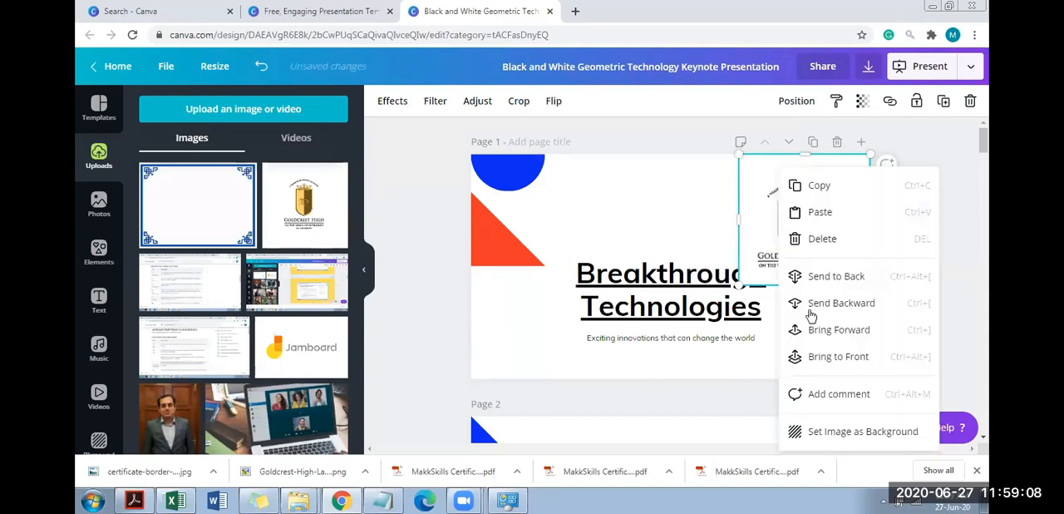
click(794, 305)
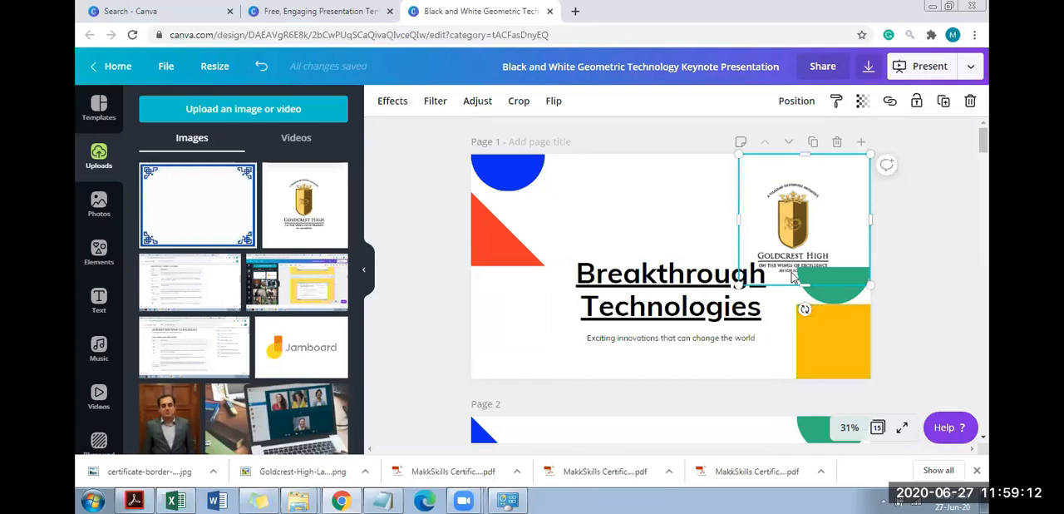
Shrink the logo into page 1's upper-right corner, clear of the title, and check its layering and alignment options
drag(740, 283, 769, 242)
right_click(839, 199)
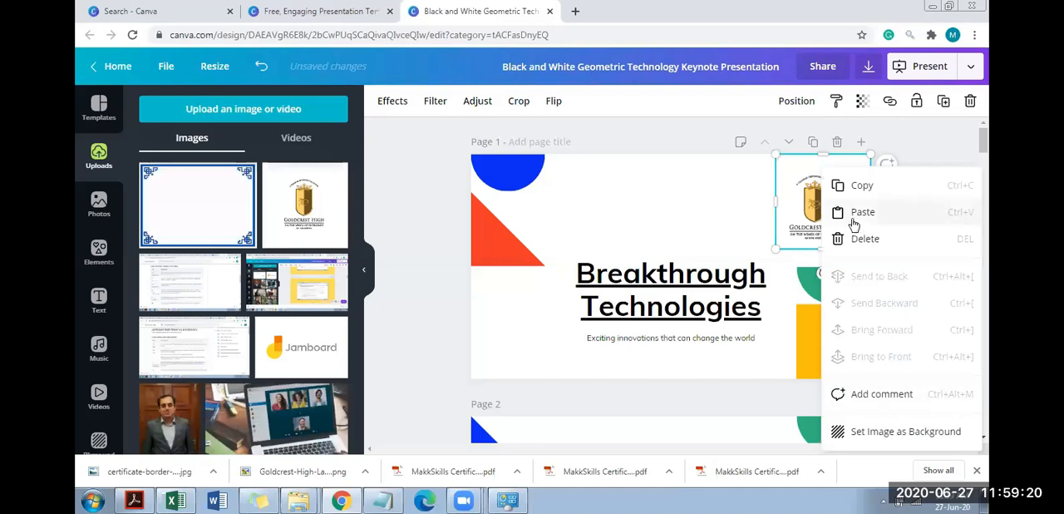
click(935, 156)
click(796, 207)
right_click(796, 207)
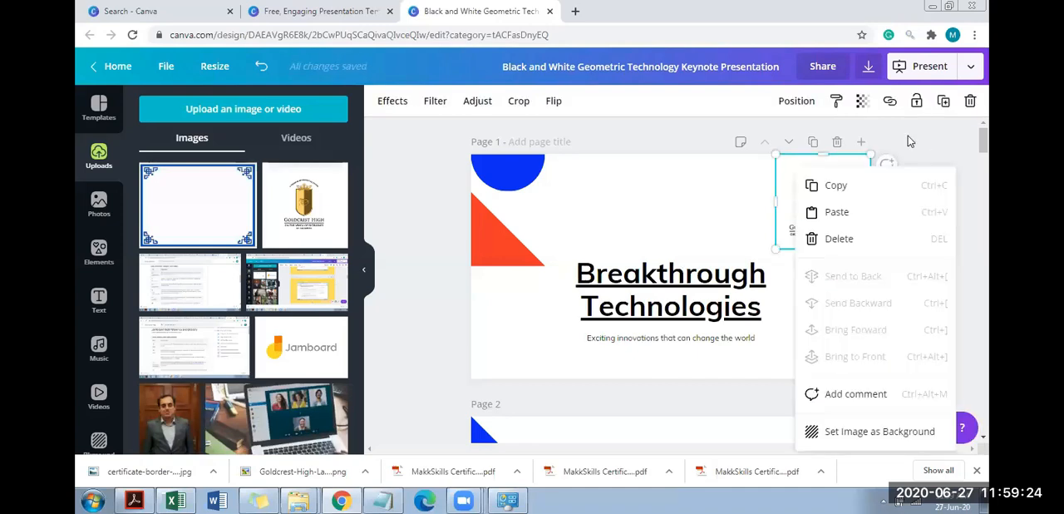
click(822, 187)
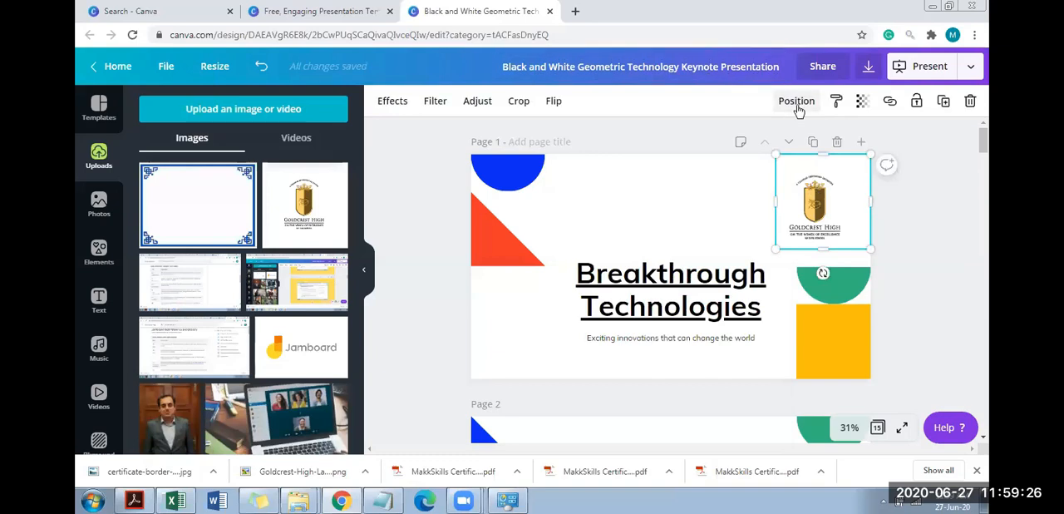
click(797, 101)
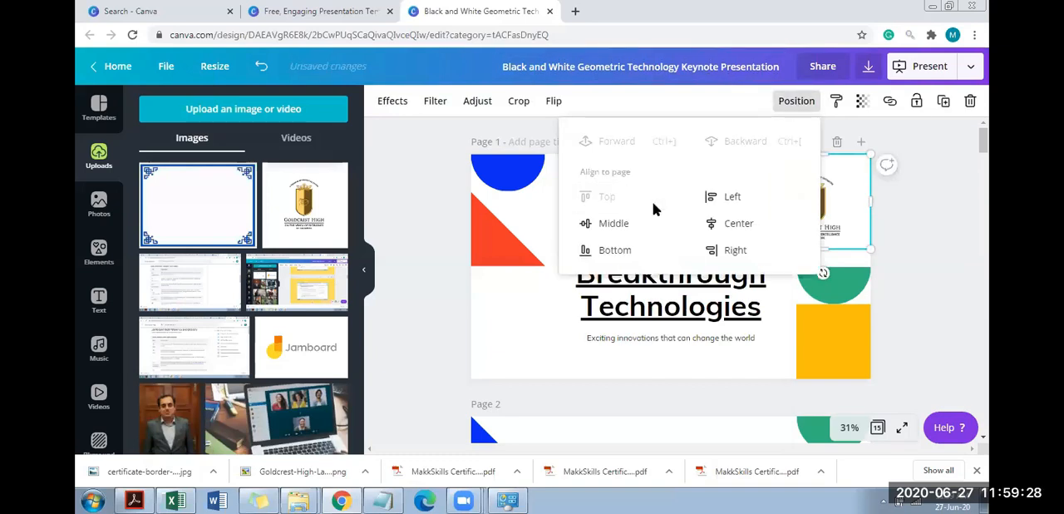
Try aligning the title text group to the page's top and bottom, finishing with it at the vertical middle
click(672, 309)
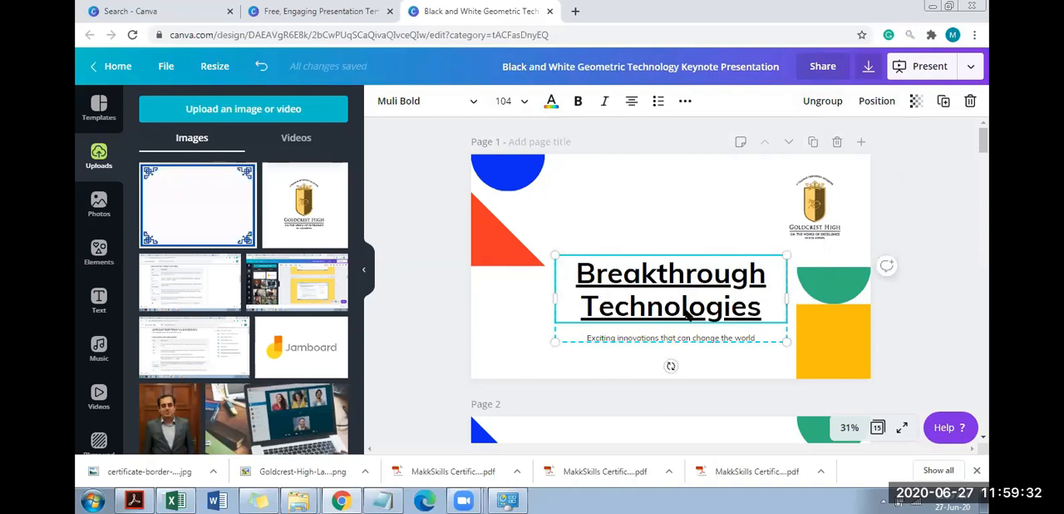
click(876, 100)
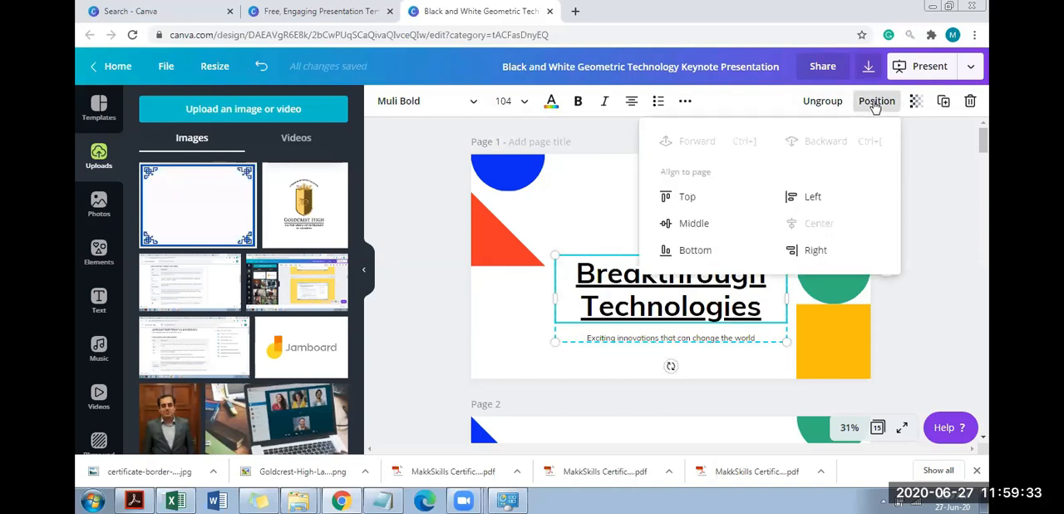
click(713, 210)
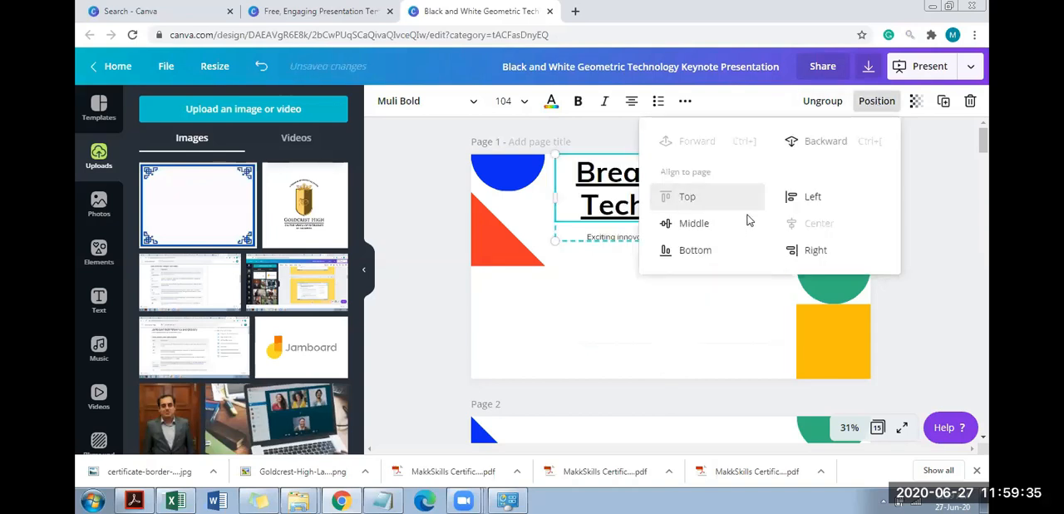
click(716, 247)
click(715, 228)
click(715, 206)
click(713, 224)
click(709, 247)
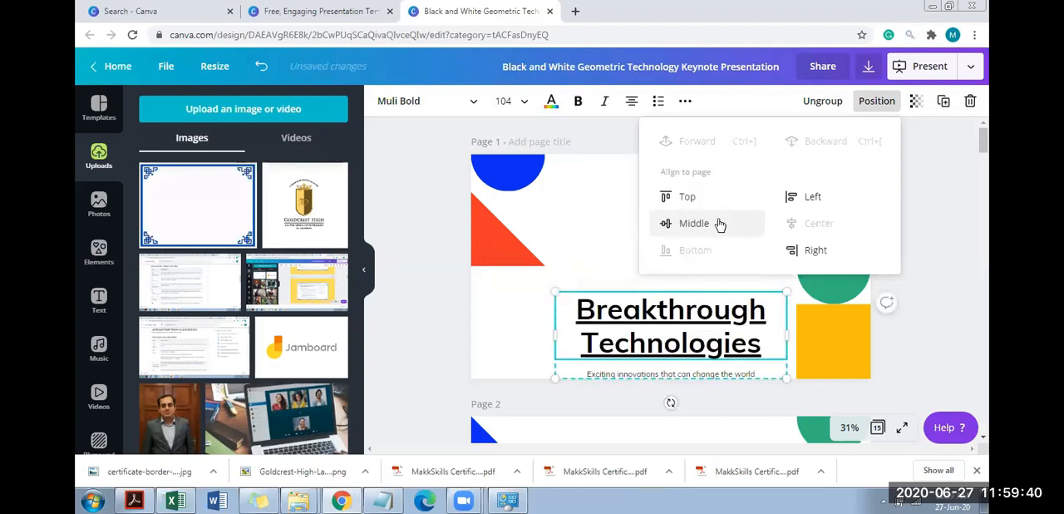
click(720, 225)
Send the title text group one layer backward and bring it forward again
click(827, 143)
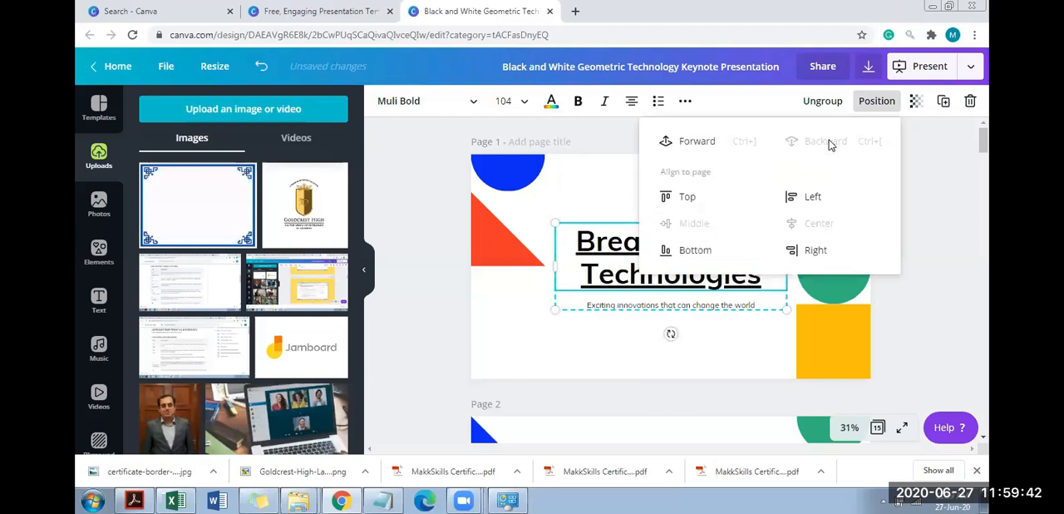
click(712, 142)
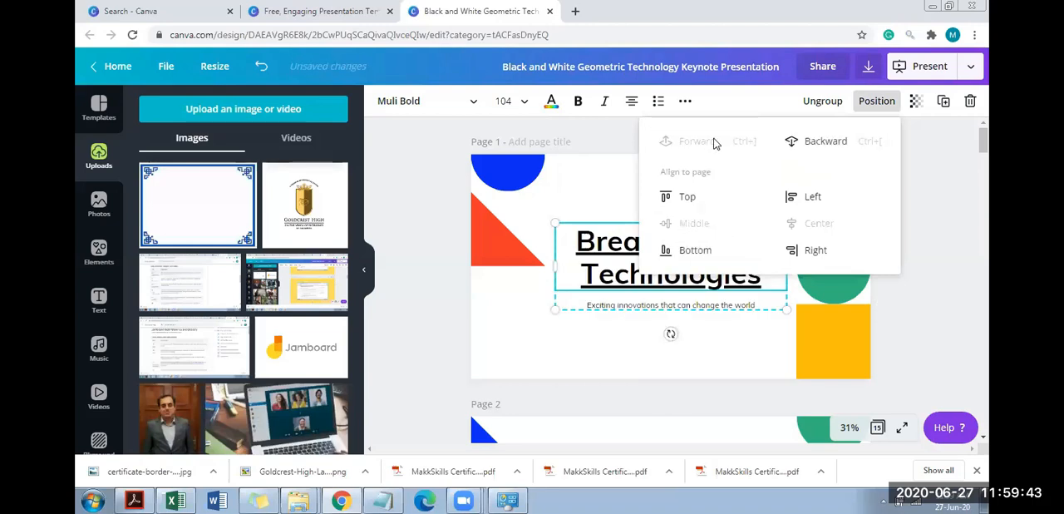
click(904, 272)
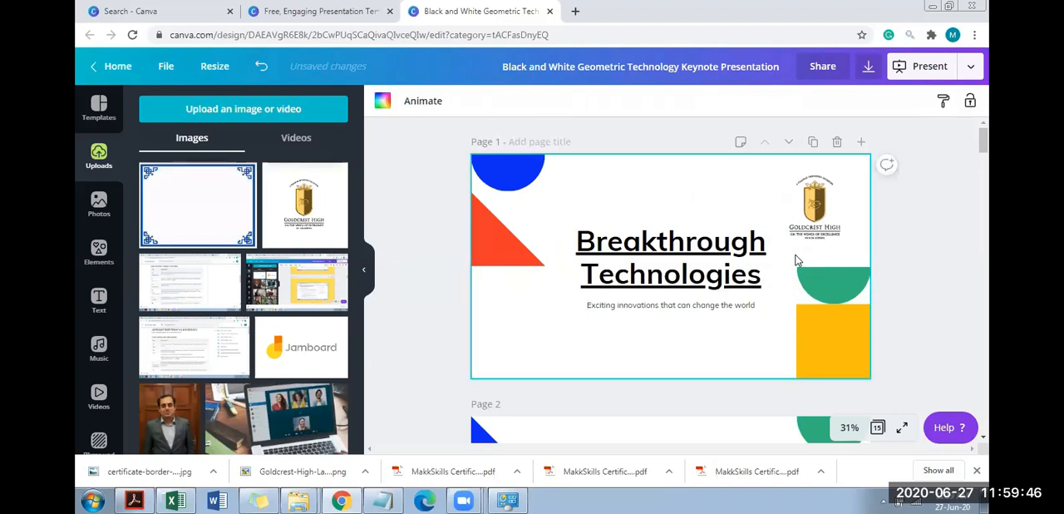
Enlarge the logo so it overlaps the title and bring it forward one layer to cover the text
click(827, 229)
drag(713, 291, 723, 301)
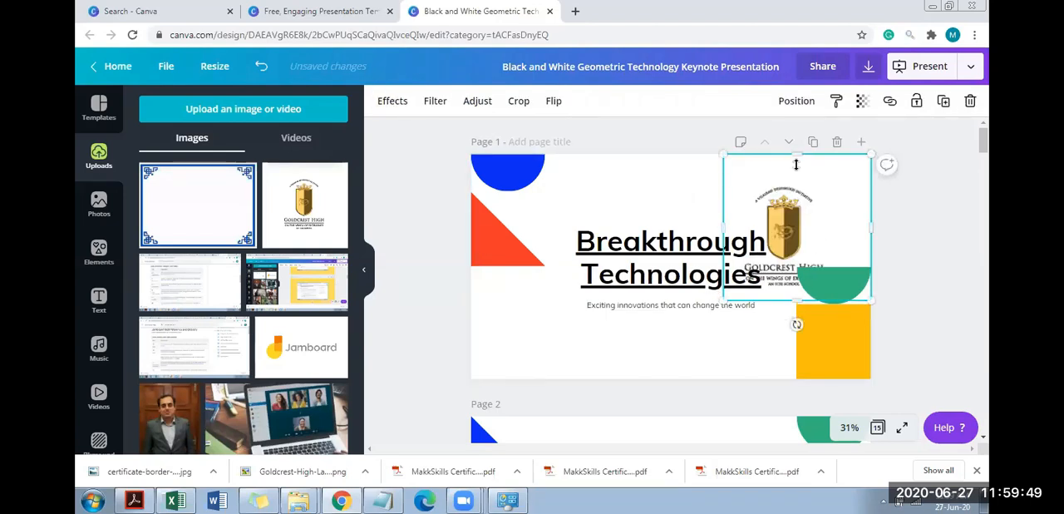
click(800, 104)
click(612, 141)
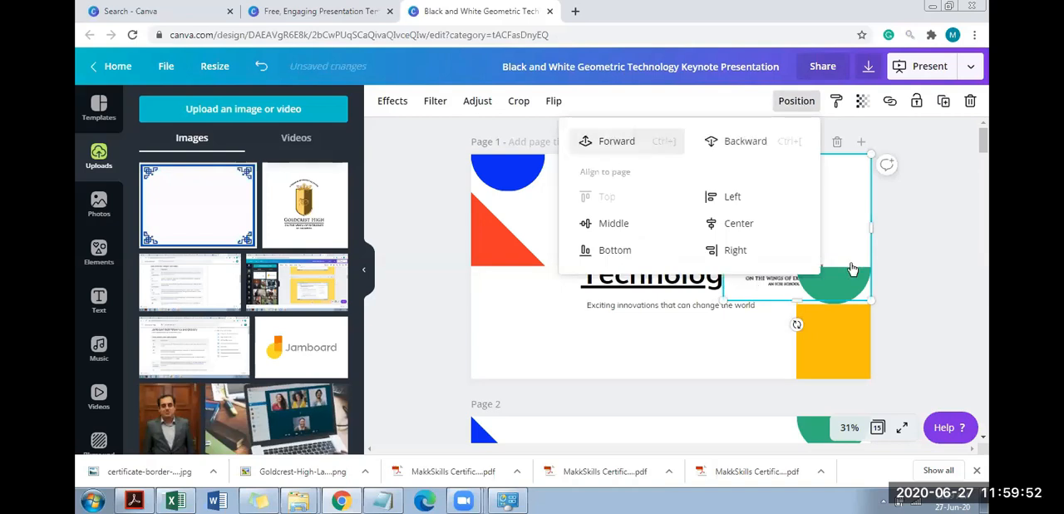
click(906, 294)
click(907, 294)
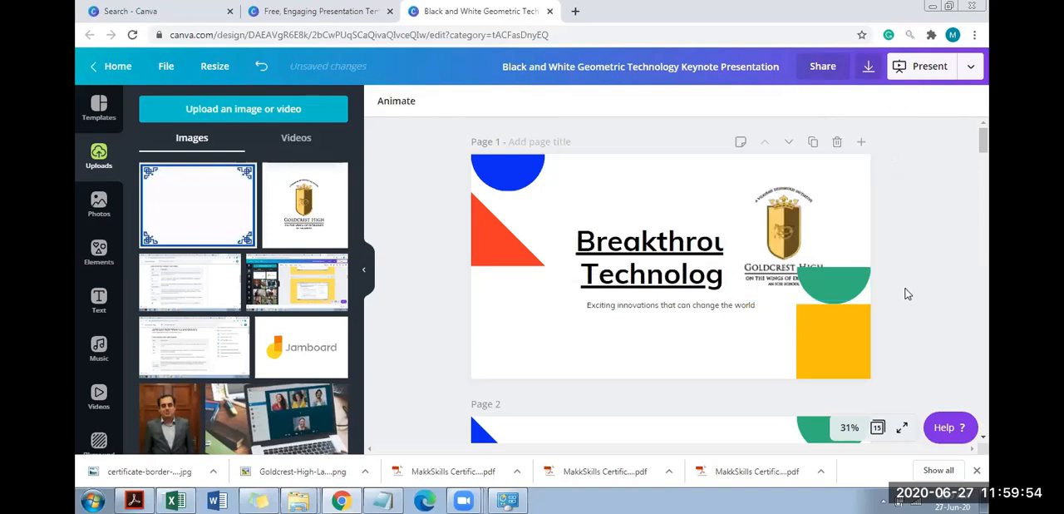
Enlarge the logo further across the title and send it one layer backward behind the text
click(776, 171)
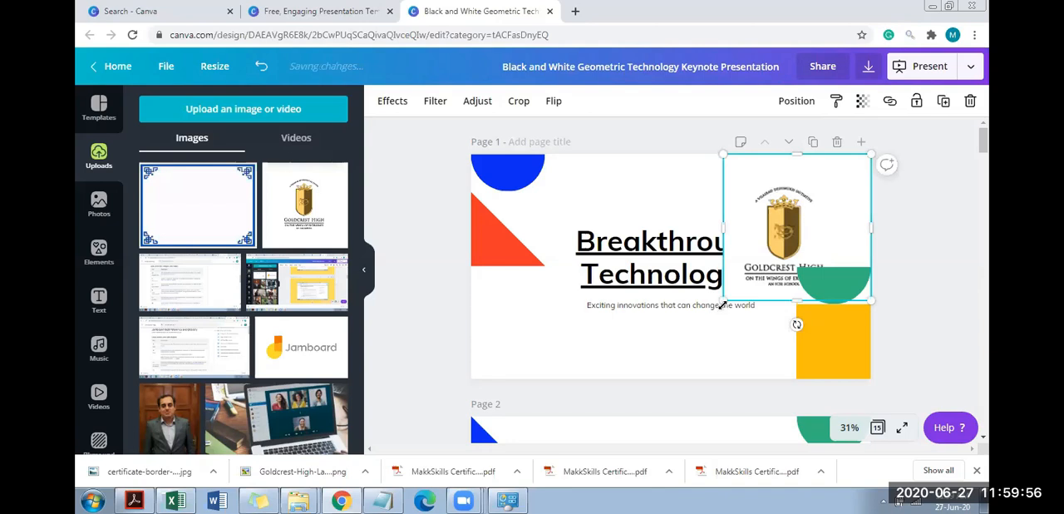
drag(760, 252, 686, 328)
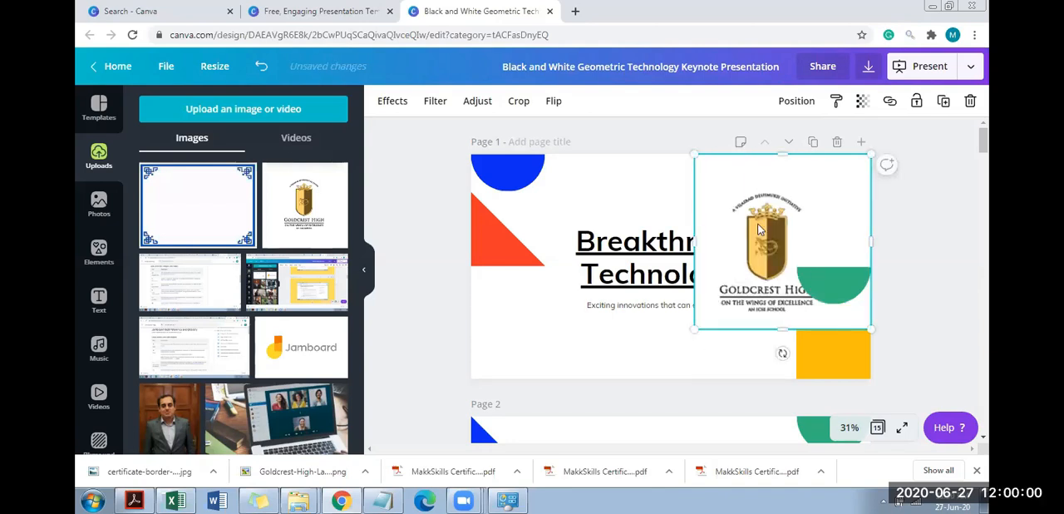
right_click(797, 107)
click(797, 103)
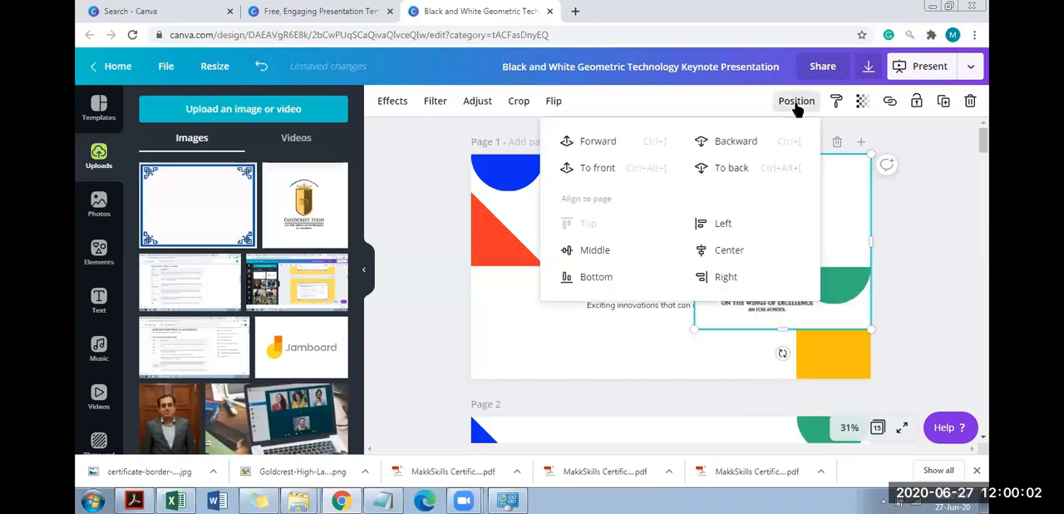
click(737, 143)
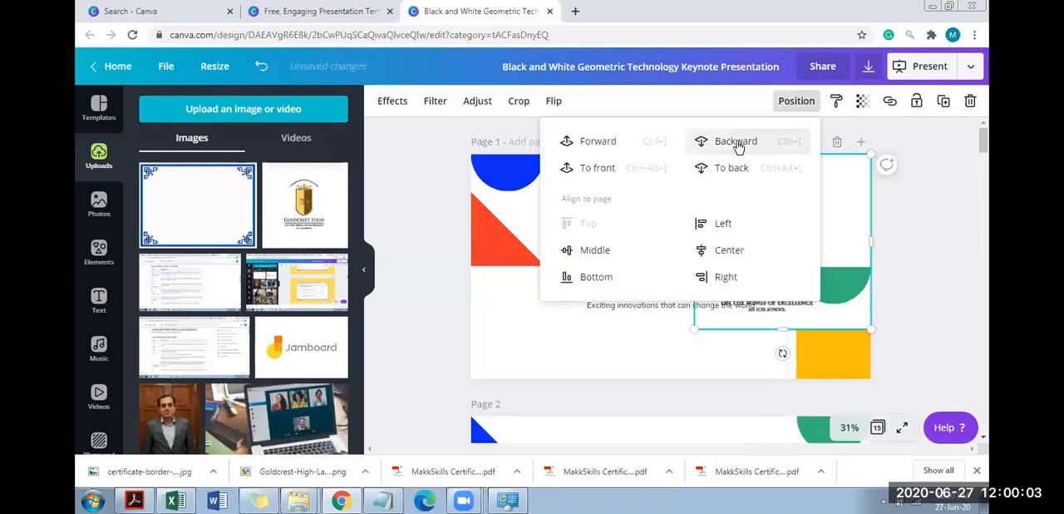
click(901, 254)
Shrink the logo back into page 1's upper-right corner so it clears the title and the green semicircle
click(746, 274)
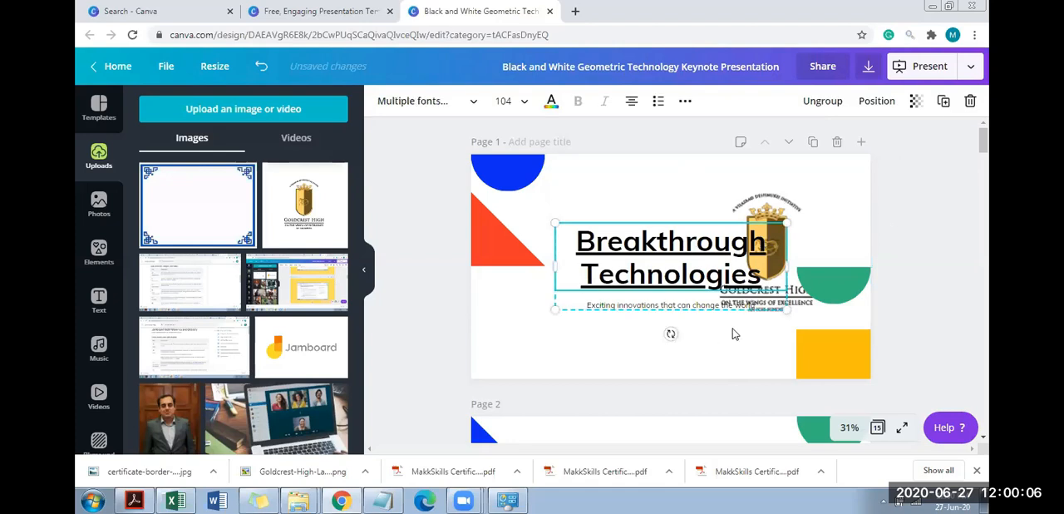
click(810, 238)
drag(695, 333, 794, 252)
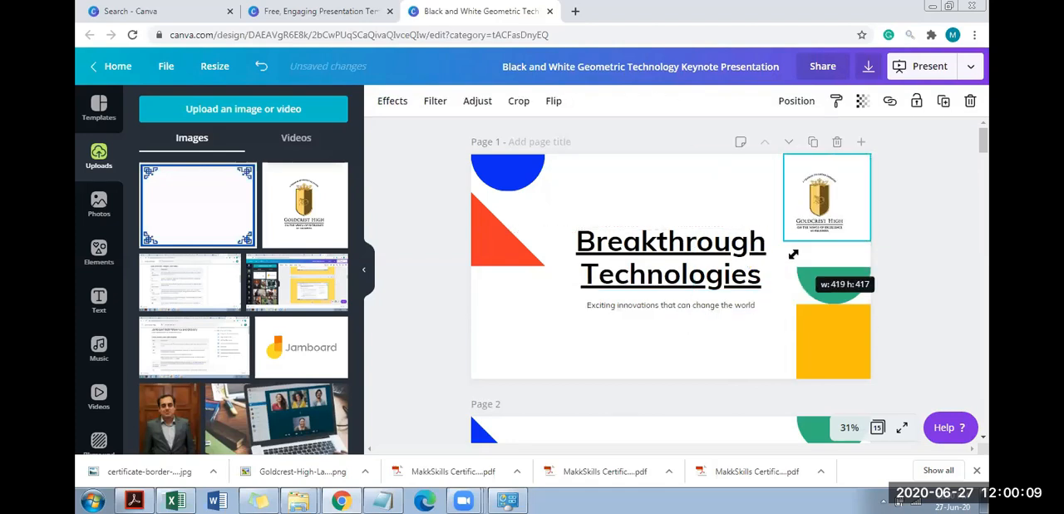
Apply the Cali filter to the school logo on page 1
click(388, 106)
click(430, 104)
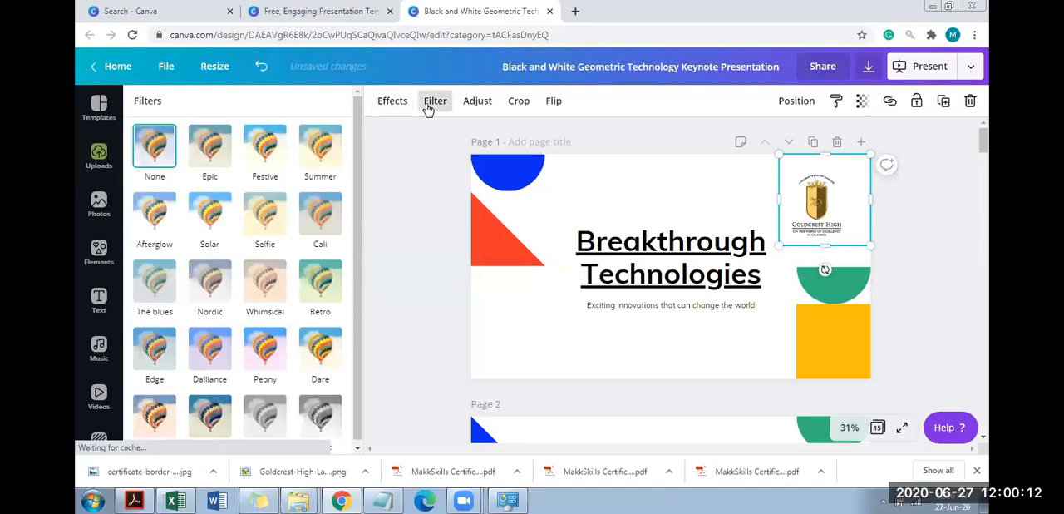
click(319, 232)
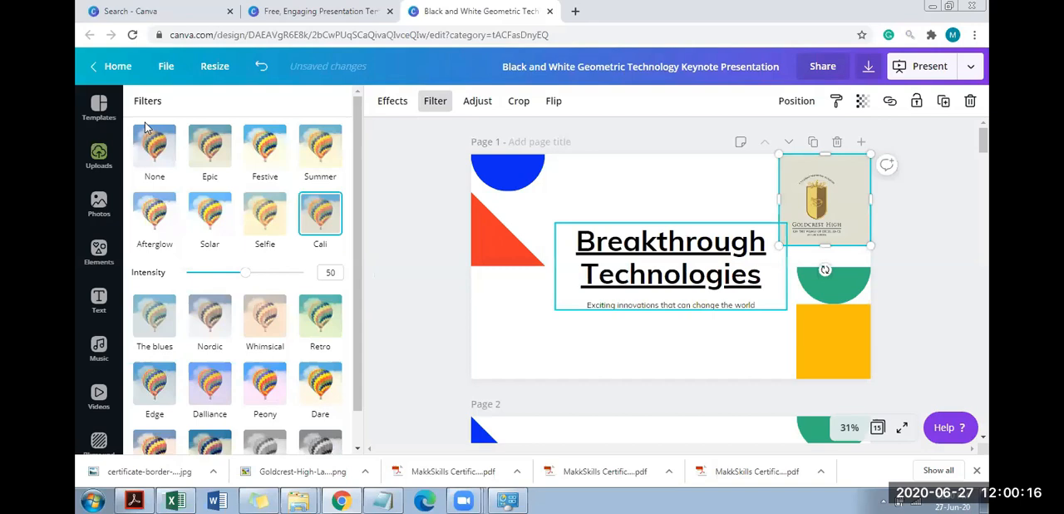
Add the uploaded photo of the boy with a laptop to page 1 and place it in the slide's lower-left corner
click(99, 157)
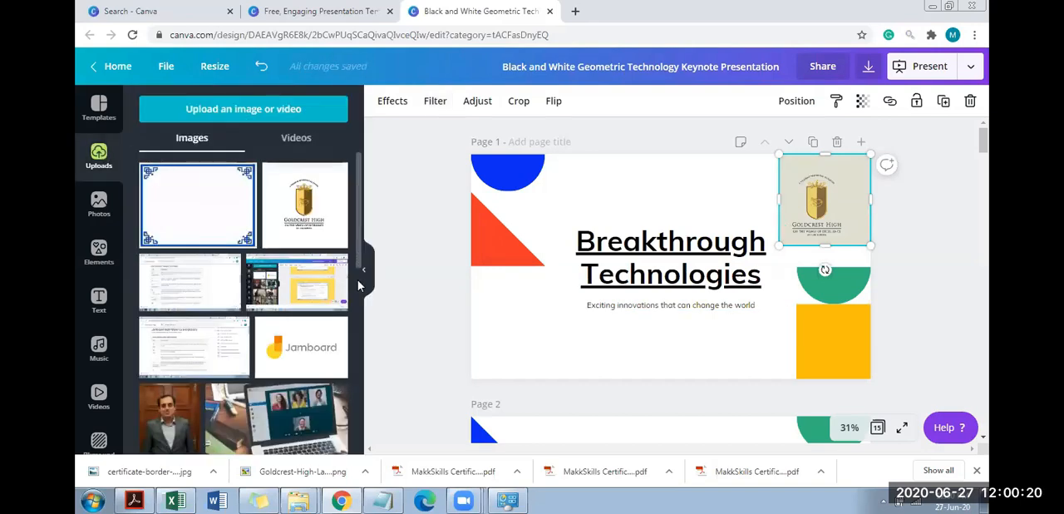
scroll(353, 287, down, 3)
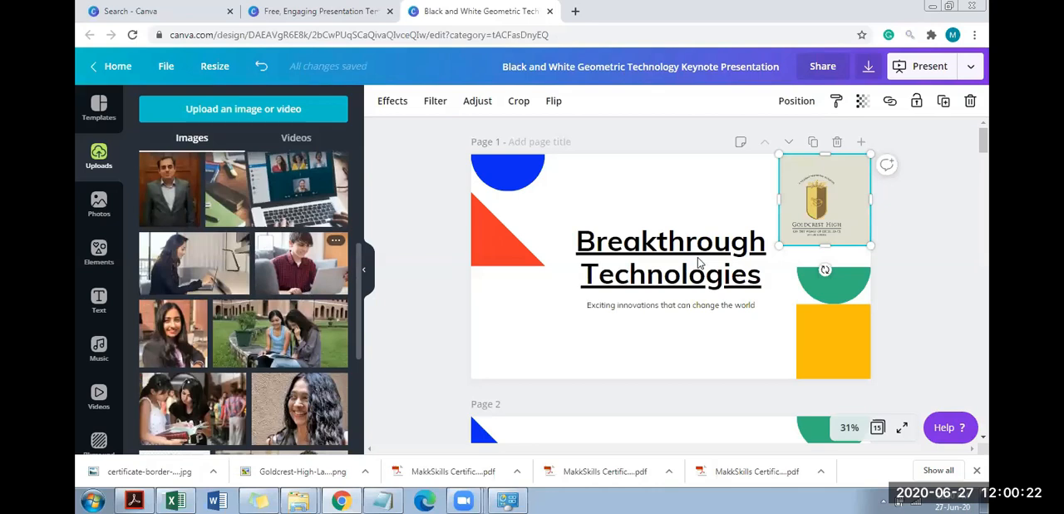
drag(599, 330, 488, 388)
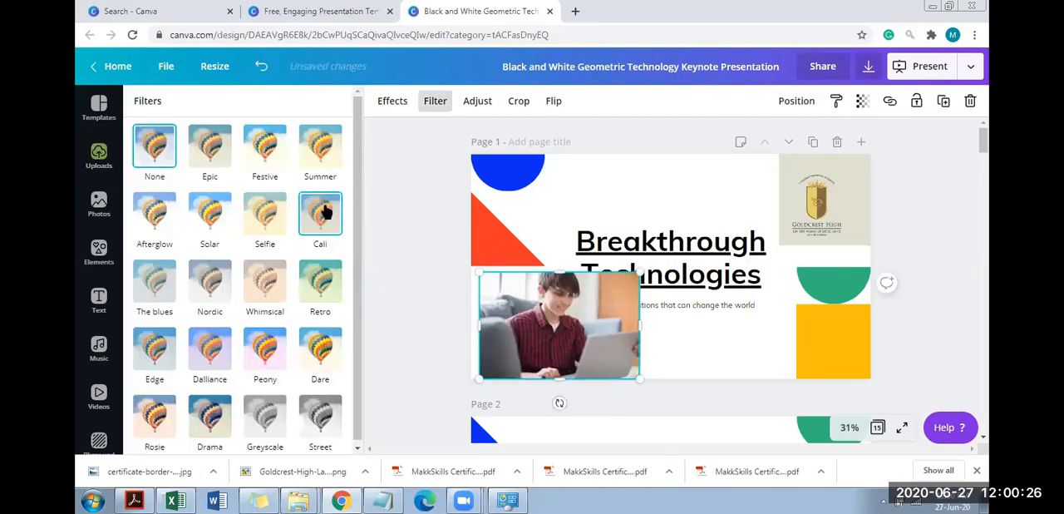
Try the Cali, Retro, Peony, Nordic and Street filters on the photo, lowering Nordic's intensity to 43
click(326, 212)
click(329, 325)
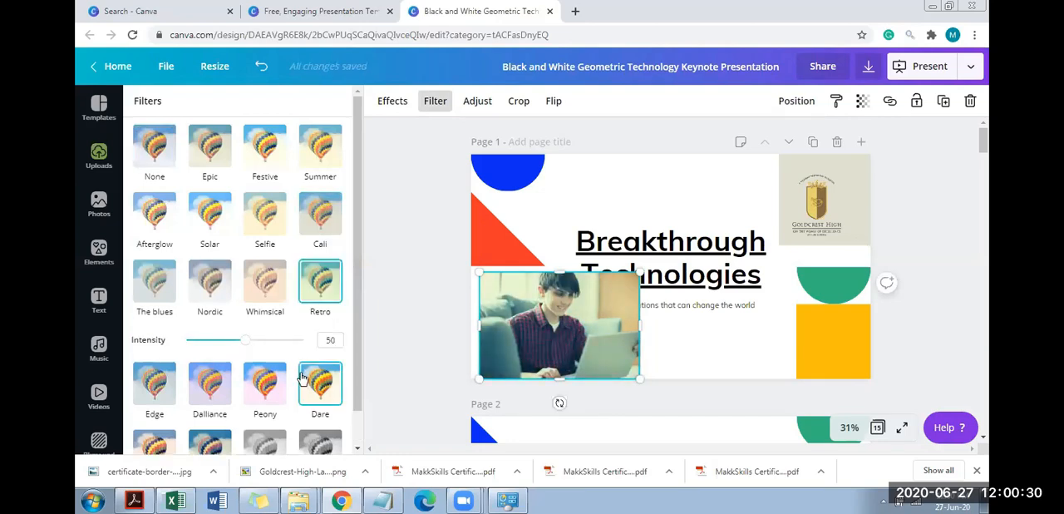
click(273, 379)
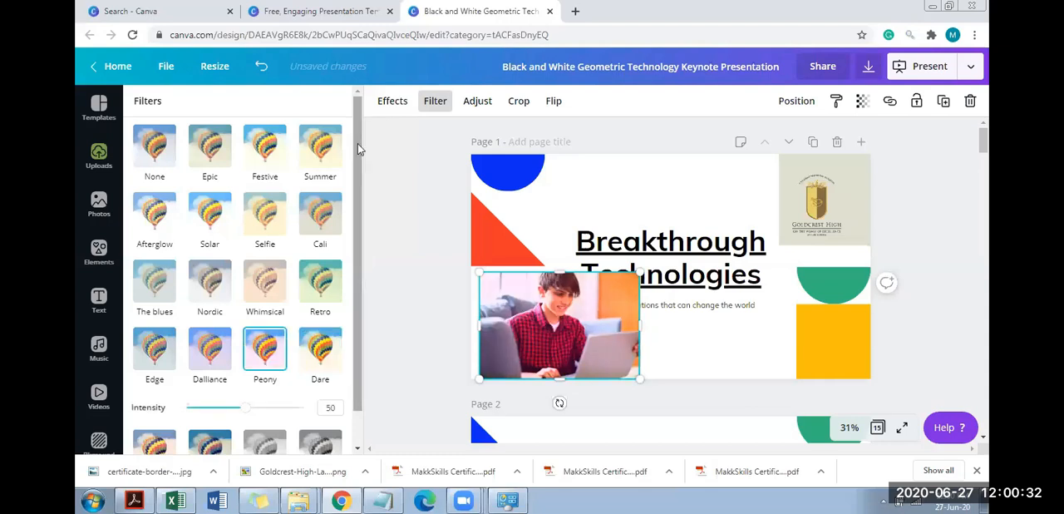
scroll(354, 323, down, 1)
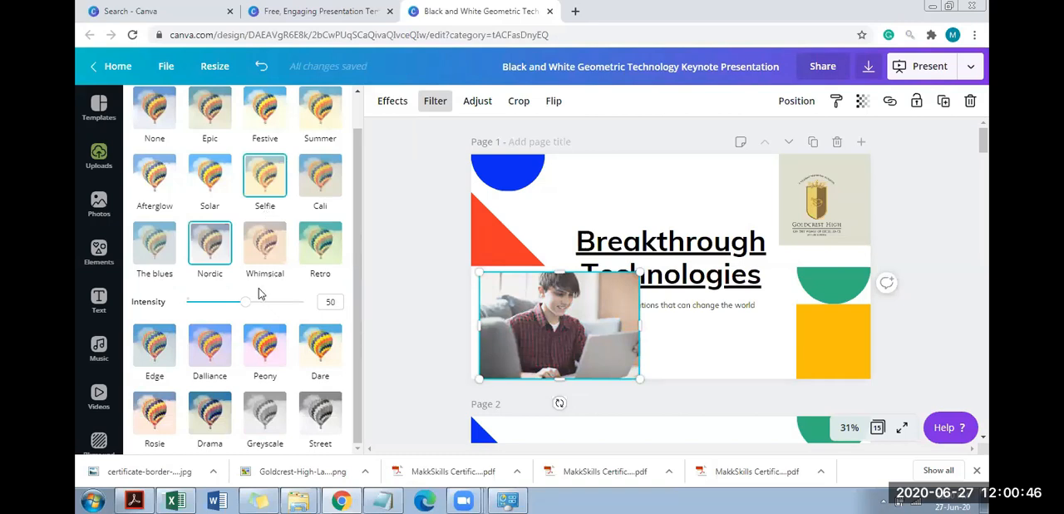
mouse_move(245, 301)
mouse_down()
mouse_move(283, 308)
mouse_move(226, 304)
mouse_move(239, 310)
mouse_up()
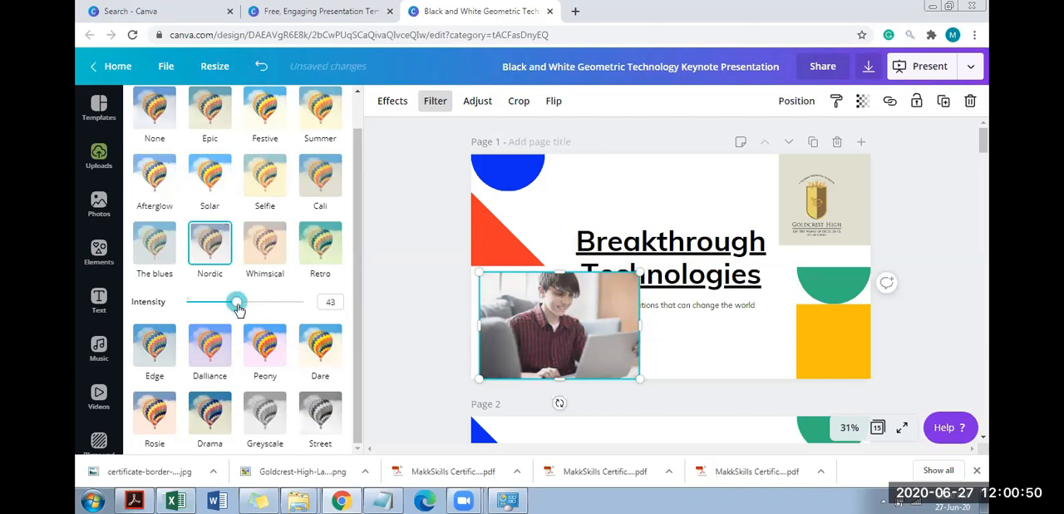
click(320, 416)
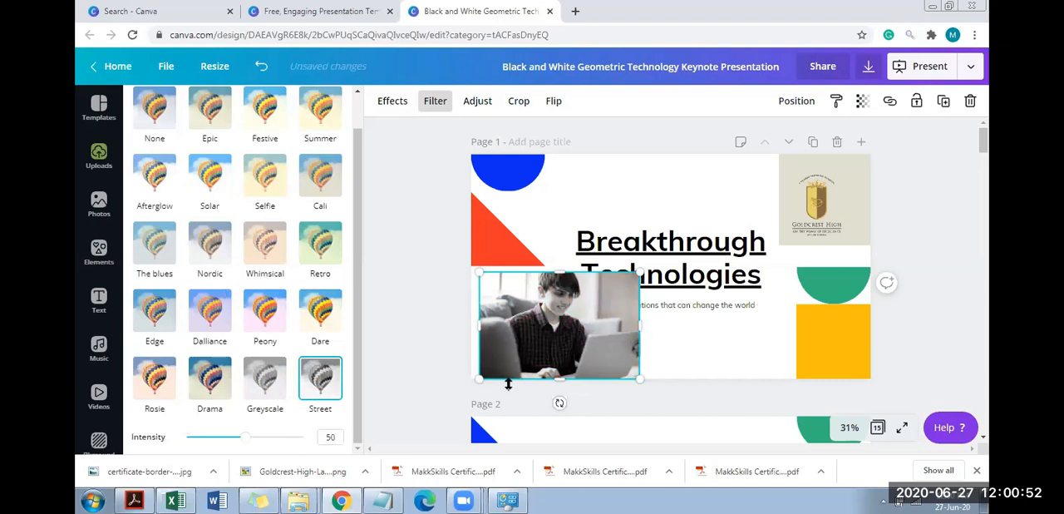
Apply the Greyscale filter to the photo and set brightness to -32, contrast to 39, tint to 46 and blur to 54
click(264, 385)
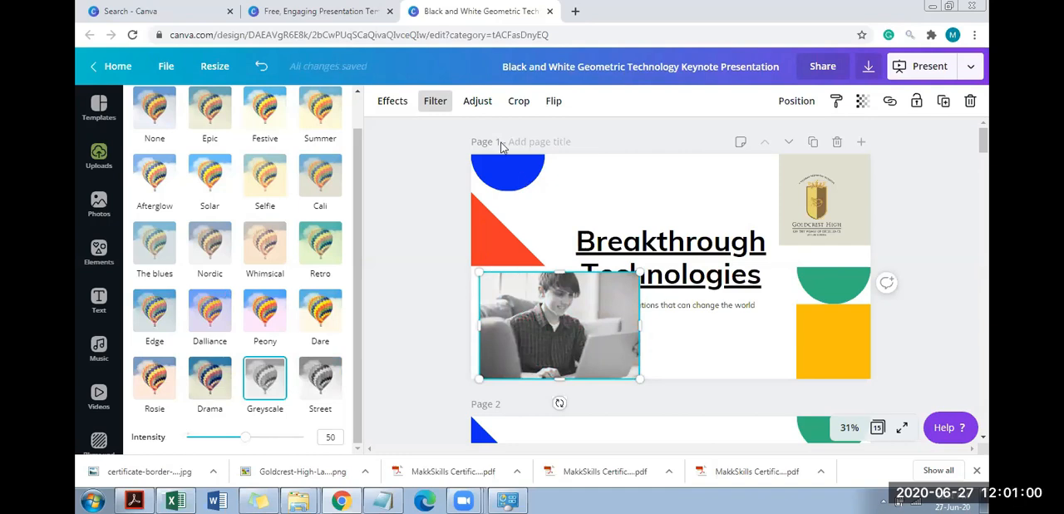
click(477, 100)
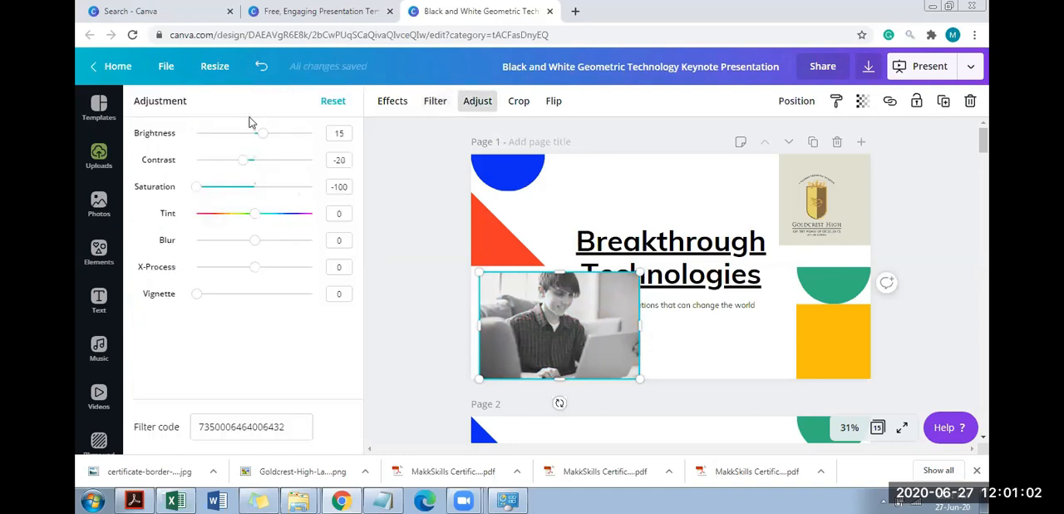
drag(251, 159, 235, 133)
drag(255, 213, 286, 239)
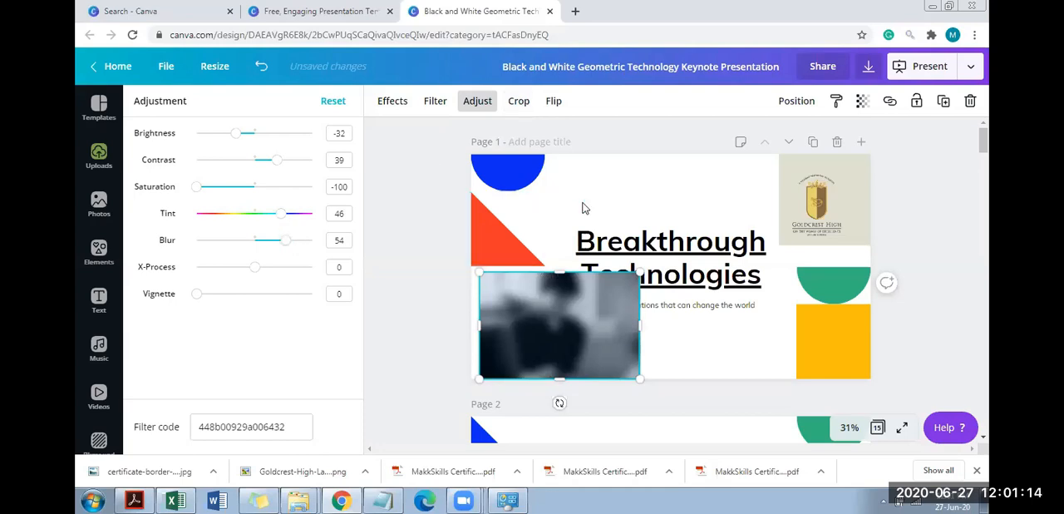
Undo the last three adjustments to the photo: blur, tint and brightness
key(ctrl+z)
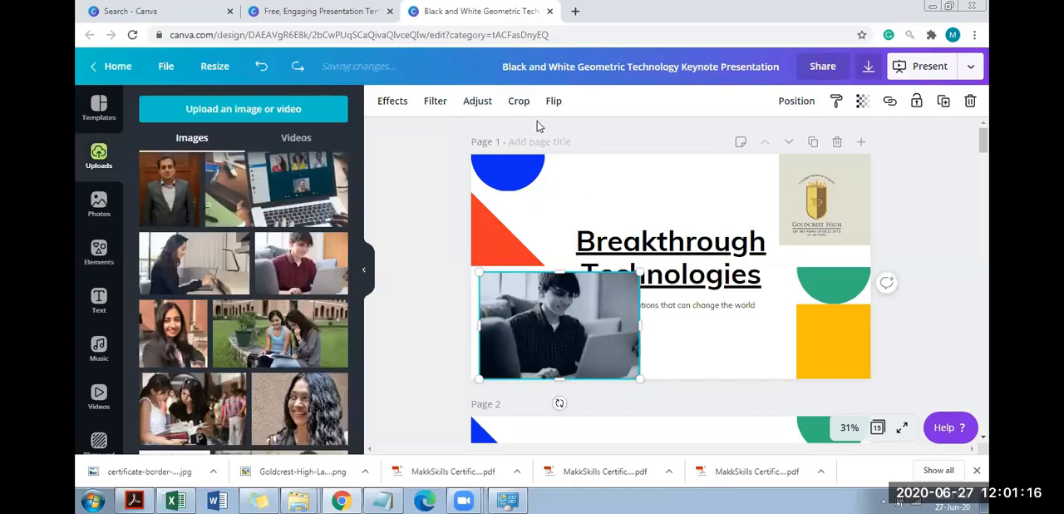
key(ctrl+z)
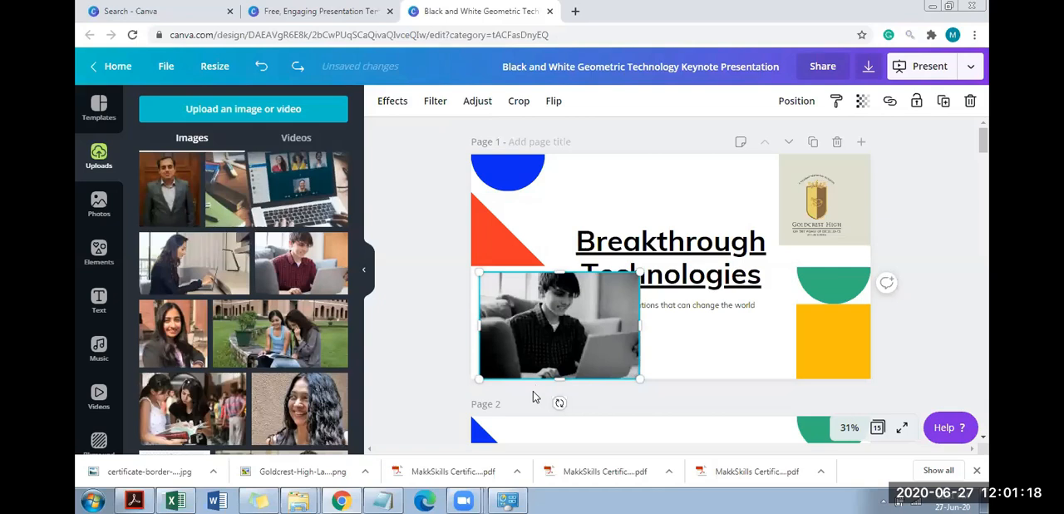
key(ctrl+z)
Crop the photo on page 1 tightly around the boy's face
click(518, 101)
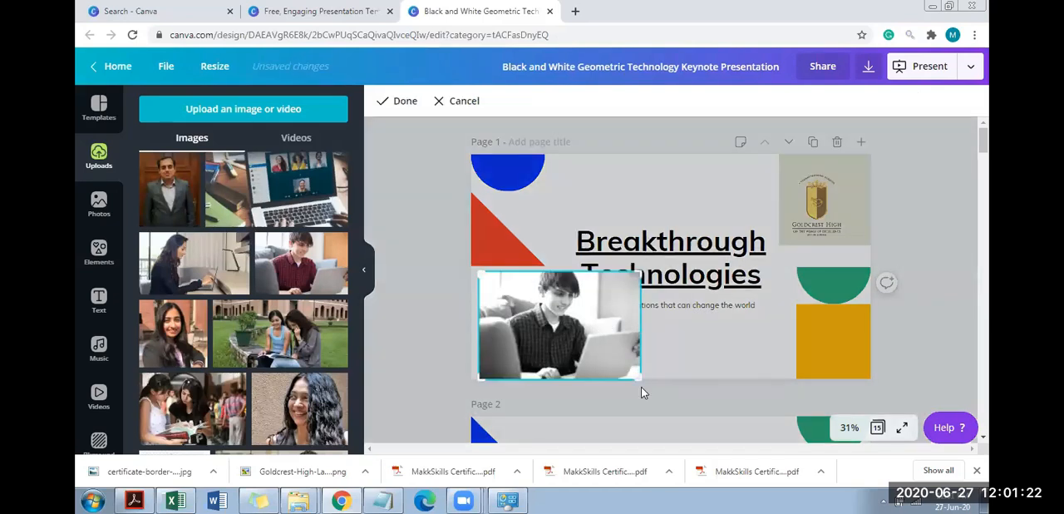
drag(639, 379, 510, 381)
drag(503, 327, 529, 320)
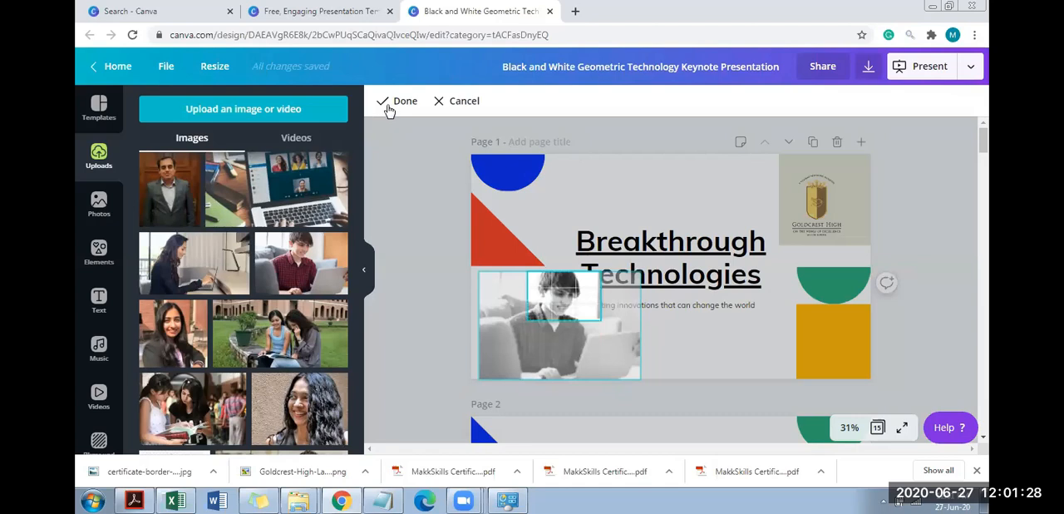
click(388, 111)
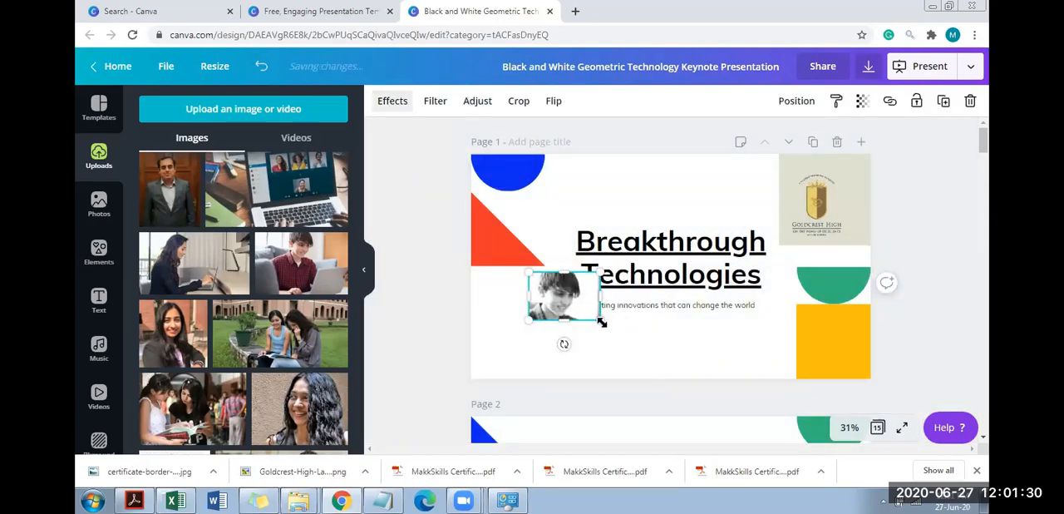
Enlarge the cropped photo and fit it into page 1's lower-left corner, clear of the title and subtitle
drag(655, 368, 657, 364)
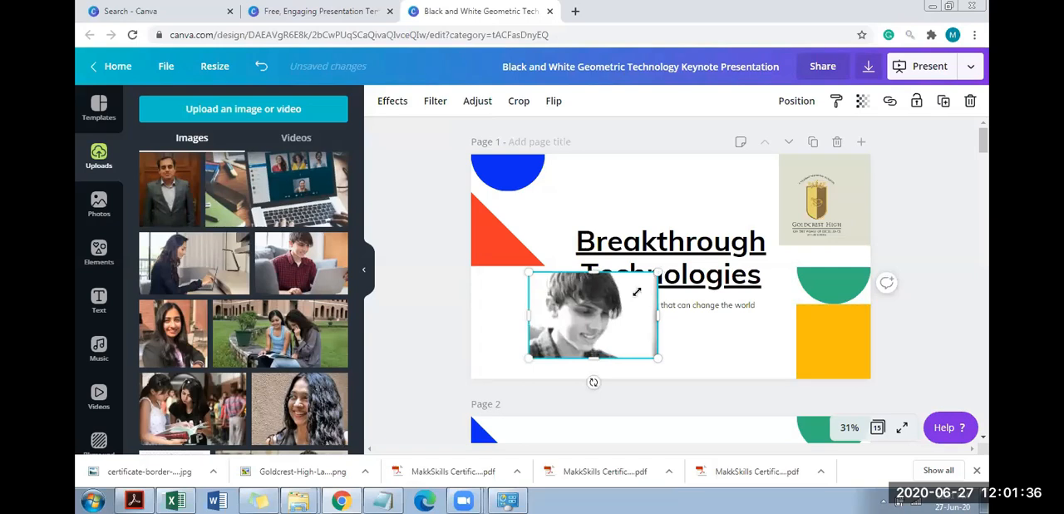
drag(637, 291, 632, 289)
mouse_move(522, 349)
mouse_down()
mouse_move(507, 361)
mouse_move(524, 345)
mouse_up()
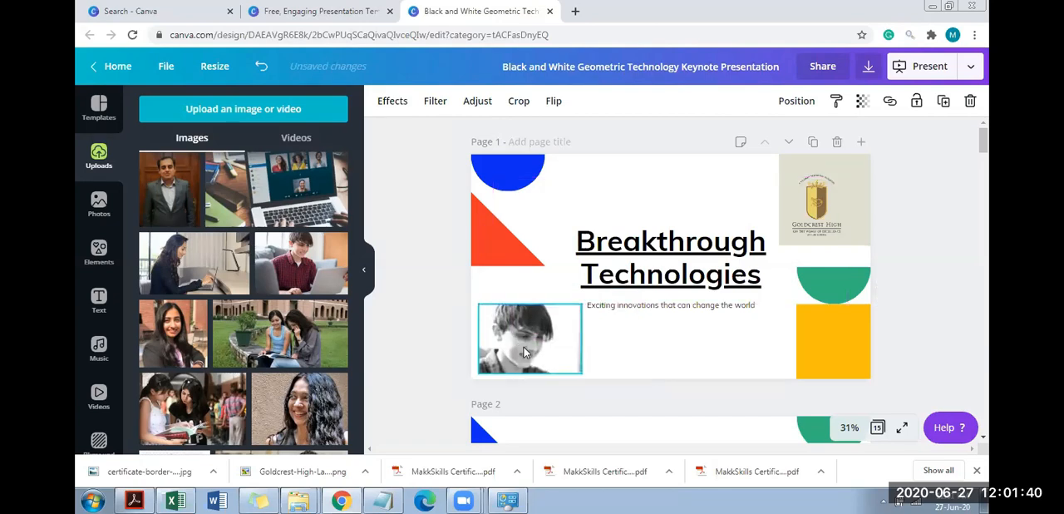
Recolour the orange-red block on page 6 with the dark red brand colour
click(988, 146)
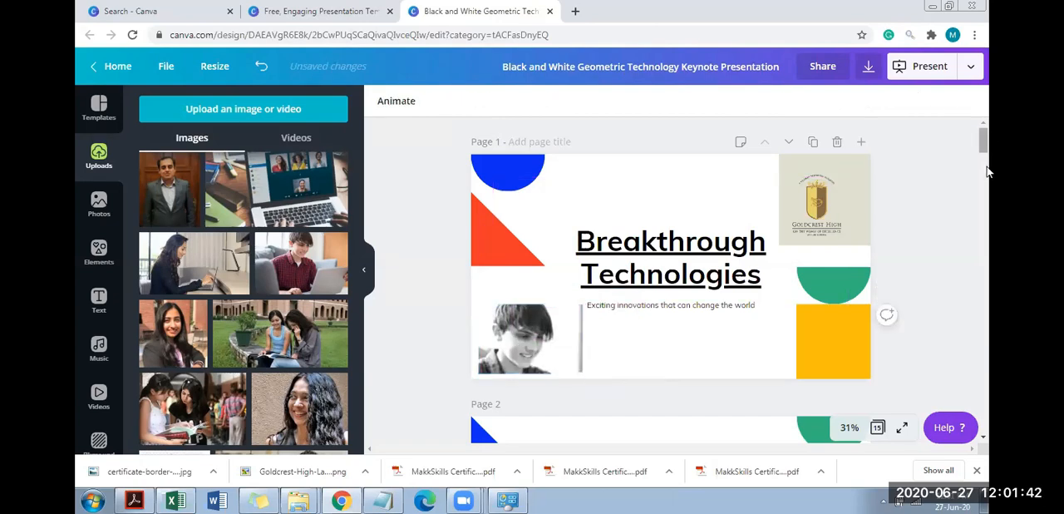
click(988, 172)
scroll(988, 179, down, 2)
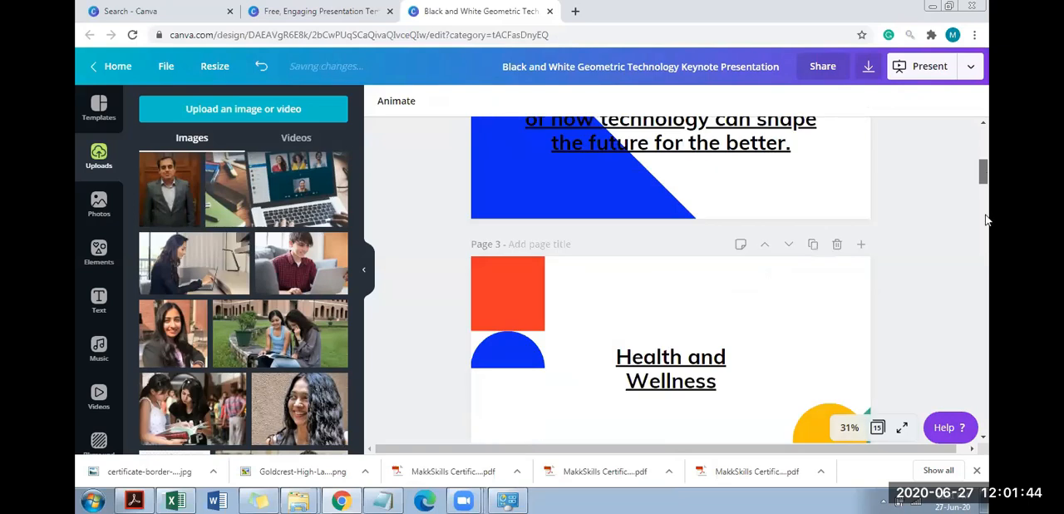
click(988, 219)
click(986, 226)
click(986, 237)
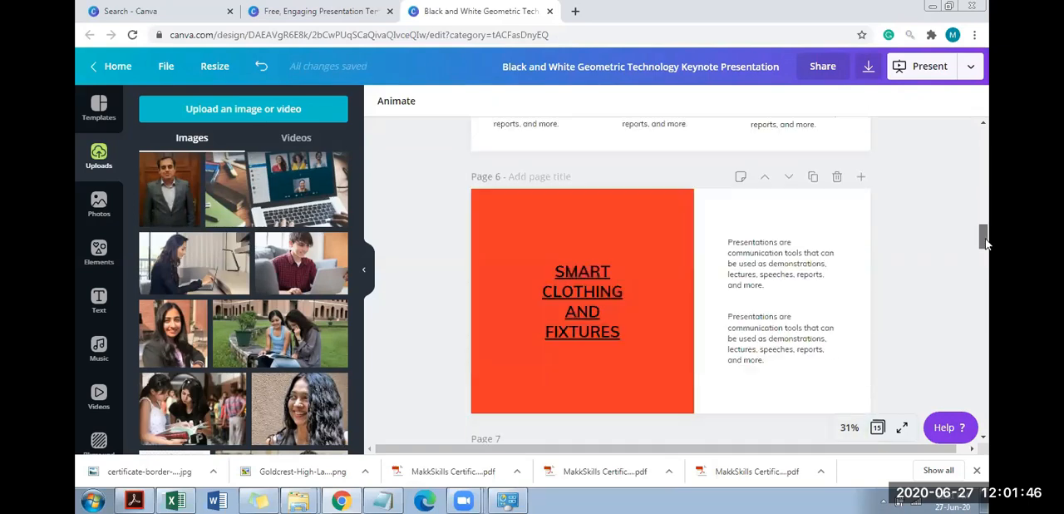
click(651, 212)
click(384, 100)
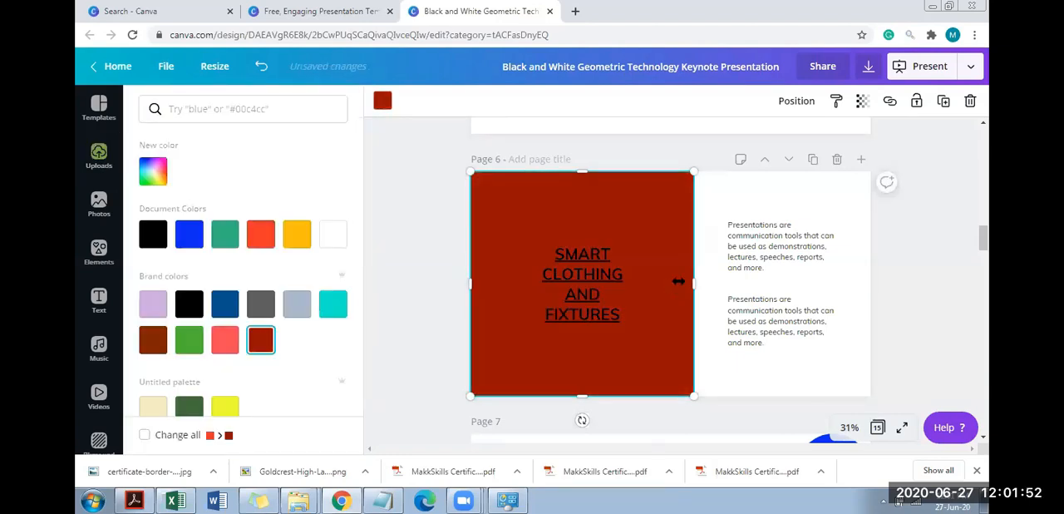
Narrow page 6's dark red block to a width of 467 and move the slide title onto the white area beside it
drag(678, 282, 604, 284)
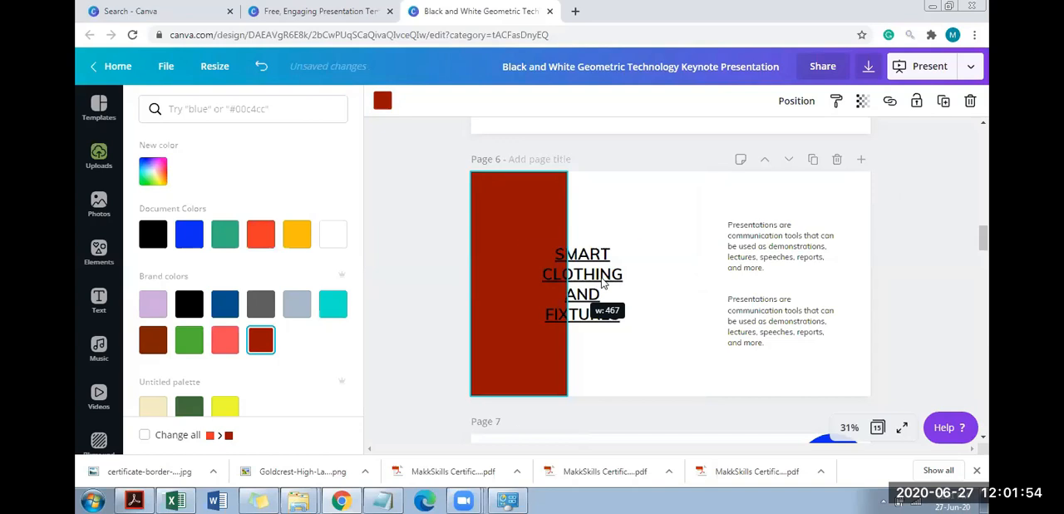
click(637, 275)
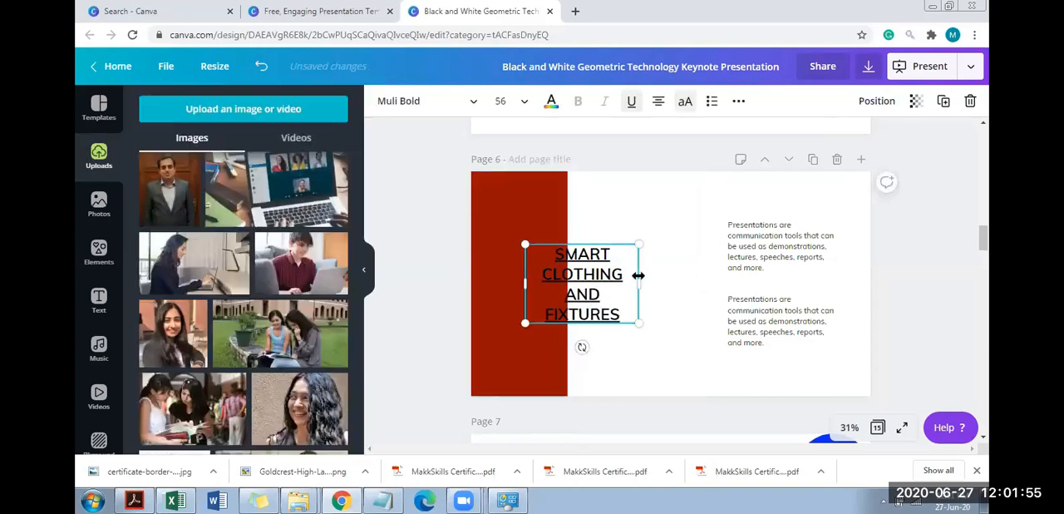
click(509, 254)
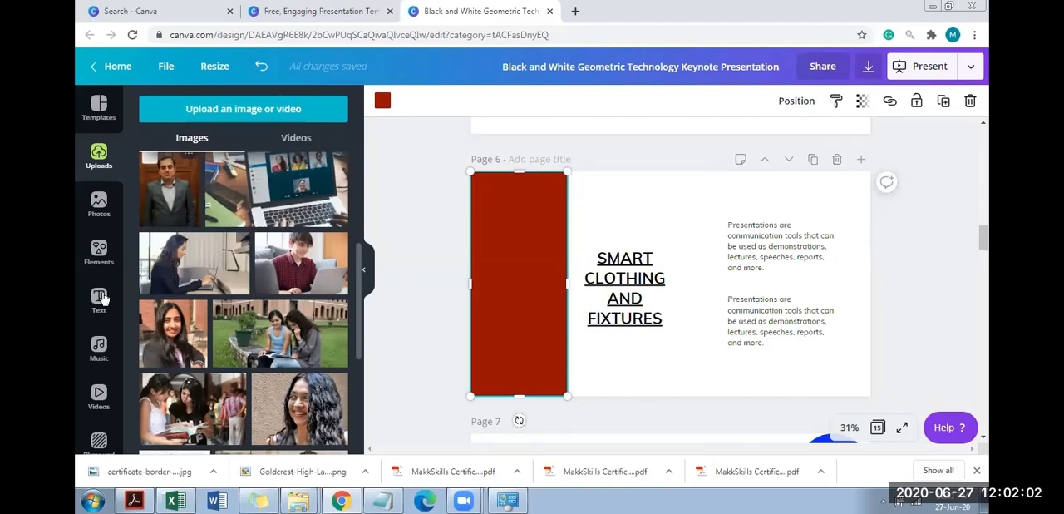
Add the scalloped circle frame to page 6 and move the title down so it overlaps the dark red block
click(101, 259)
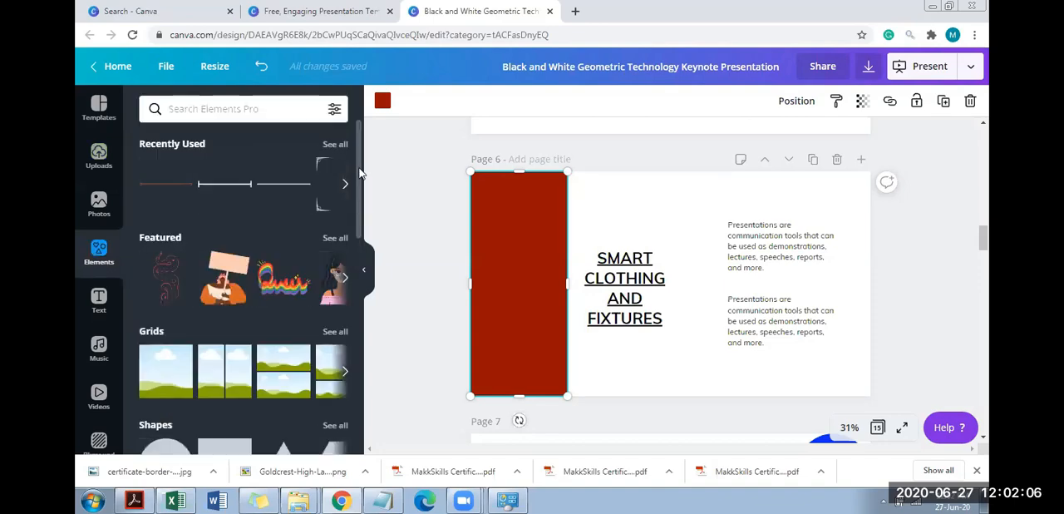
scroll(360, 186, down, 2)
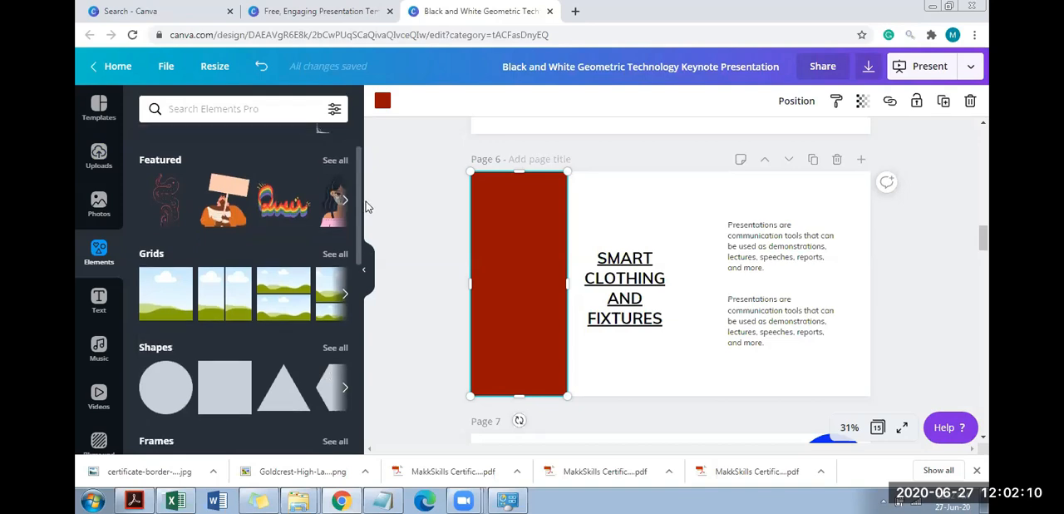
scroll(274, 220, down, 3)
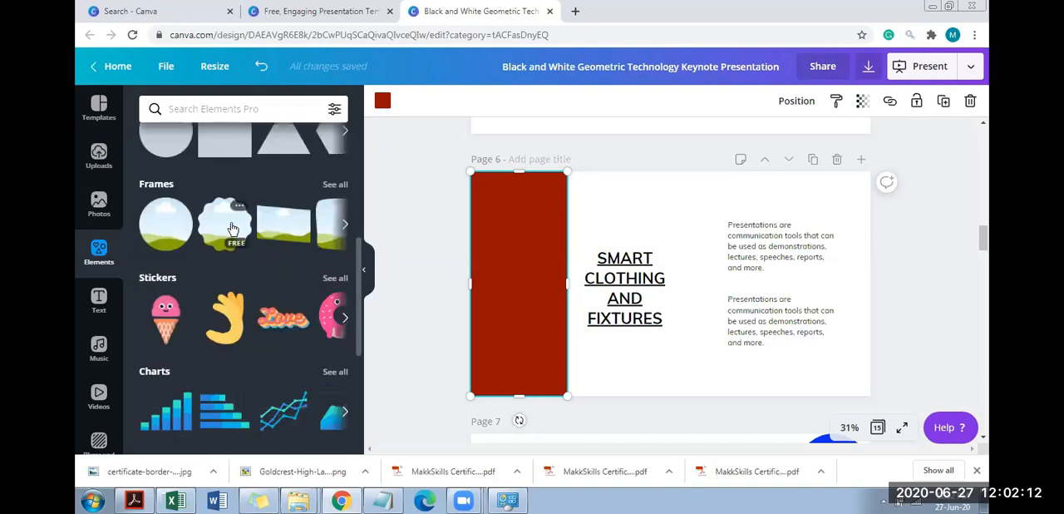
drag(604, 268, 507, 288)
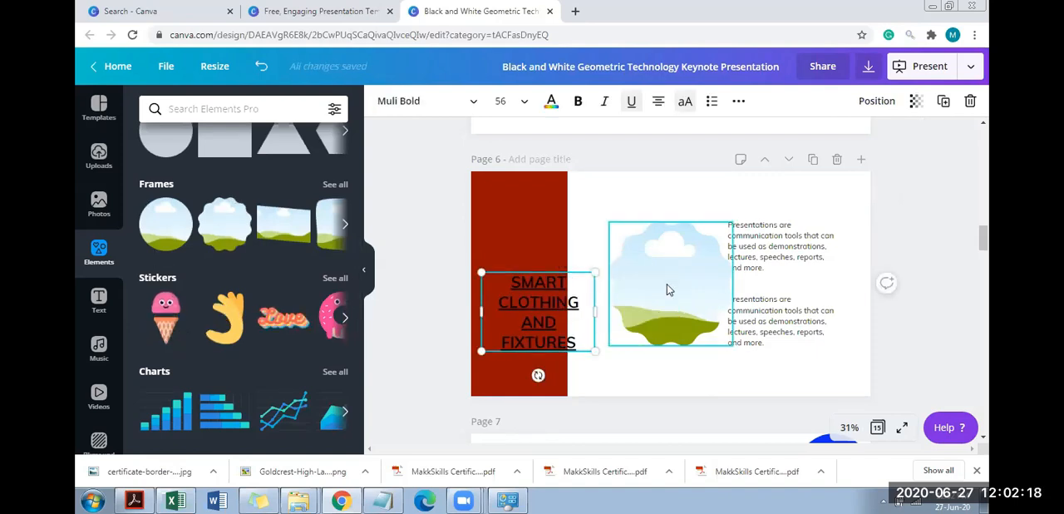
Add the desktop monitor frame in page 6's lower-right corner and move the scalloped frame up beside the dark red block
click(345, 227)
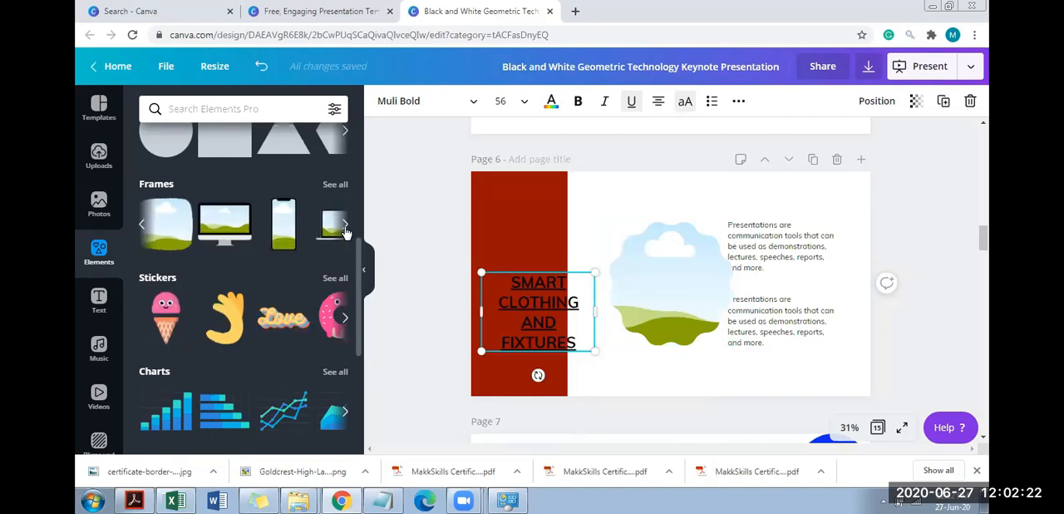
click(225, 223)
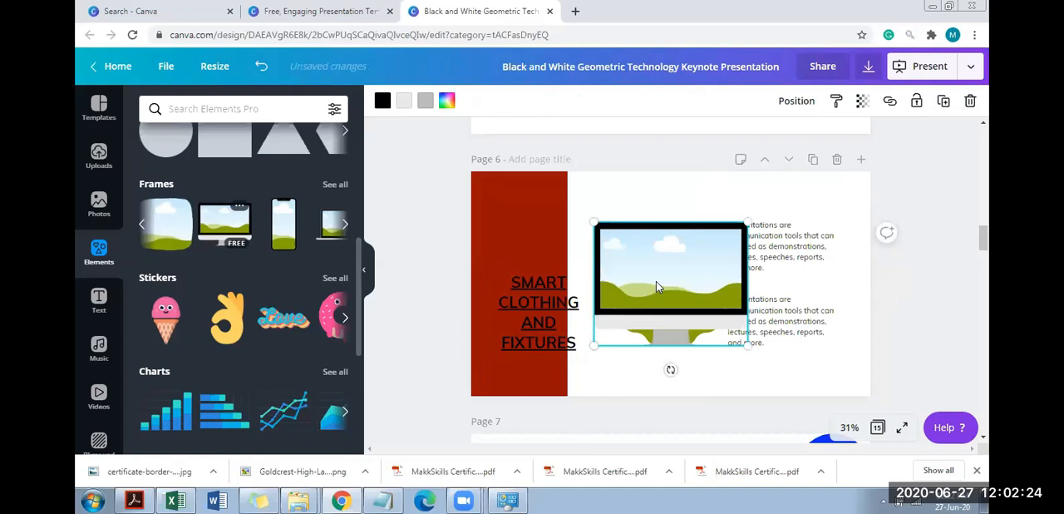
drag(656, 281, 770, 321)
drag(640, 307, 600, 260)
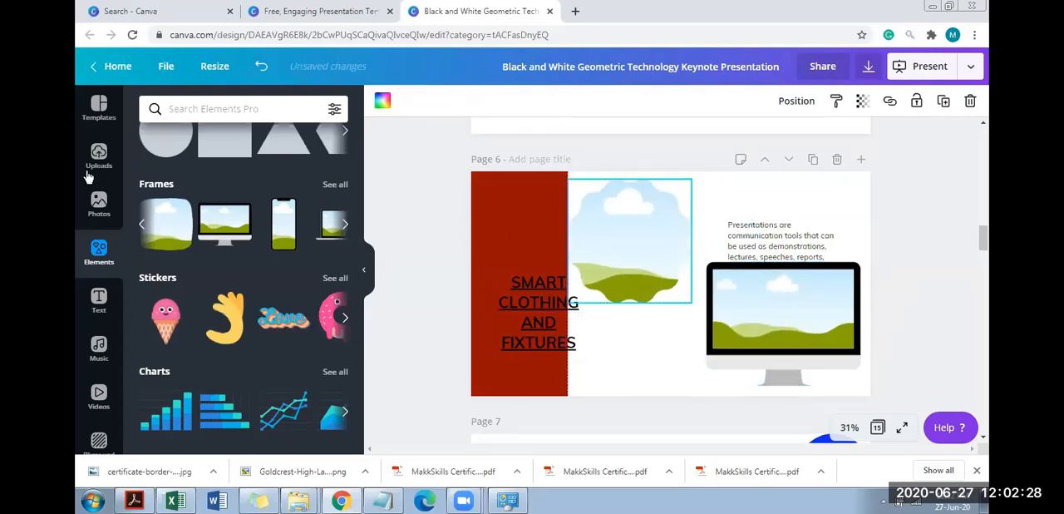
Fill page 6's scalloped circle frame with the uploaded portrait of the long-haired woman, undoing the placement once and repeating it
click(98, 158)
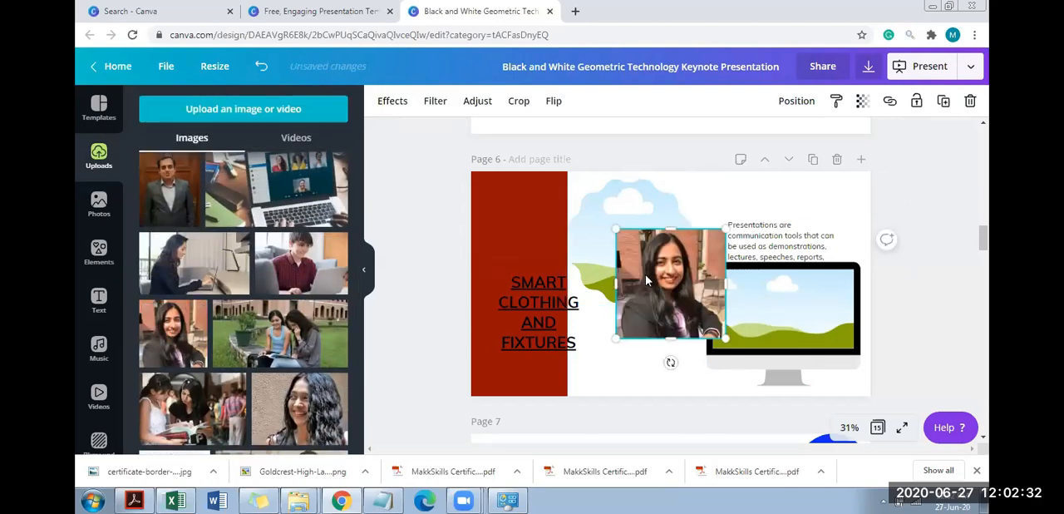
drag(618, 260, 619, 259)
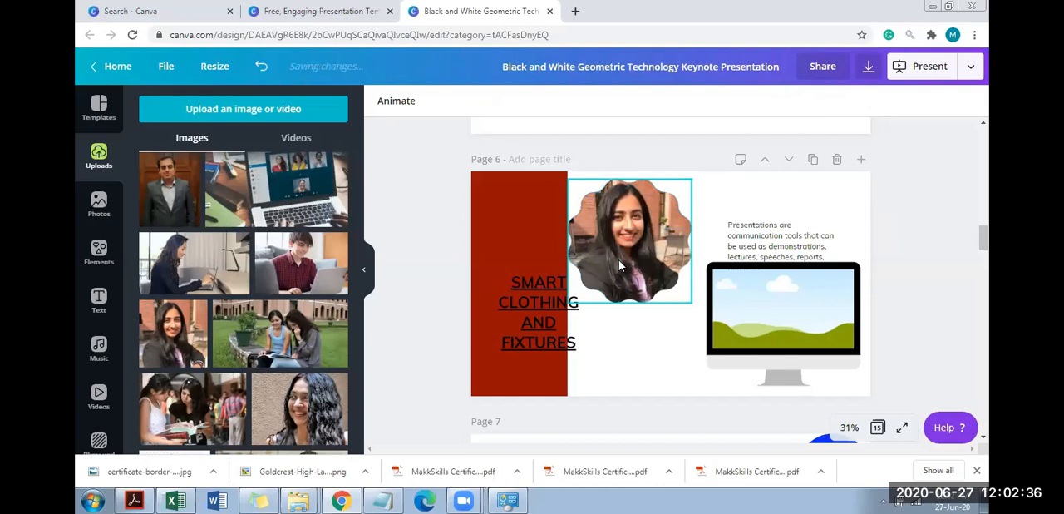
key(ctrl+z)
drag(632, 338, 613, 402)
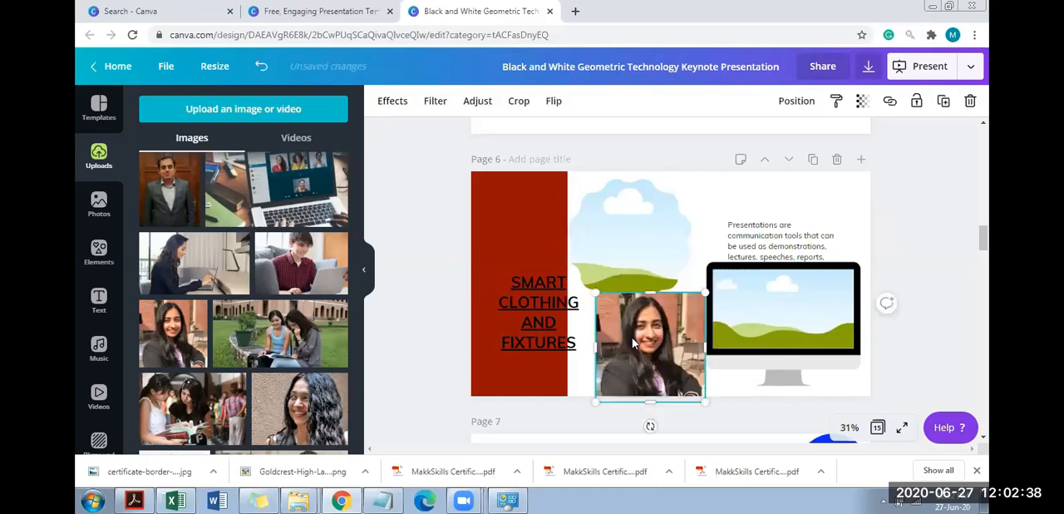
drag(650, 292, 617, 265)
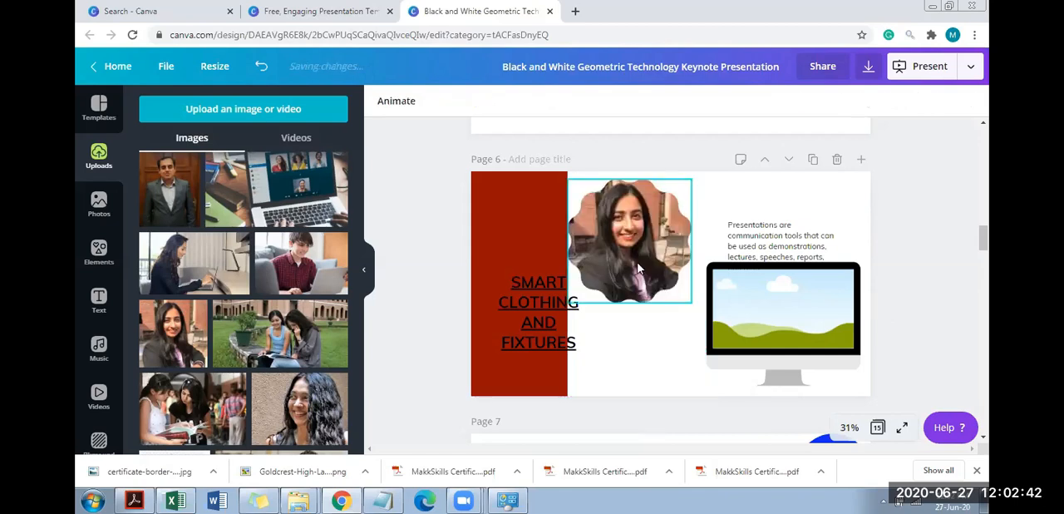
Enlarge and reposition the portrait inside the scalloped frame so the crop centres closely on the woman's face
double_click(687, 299)
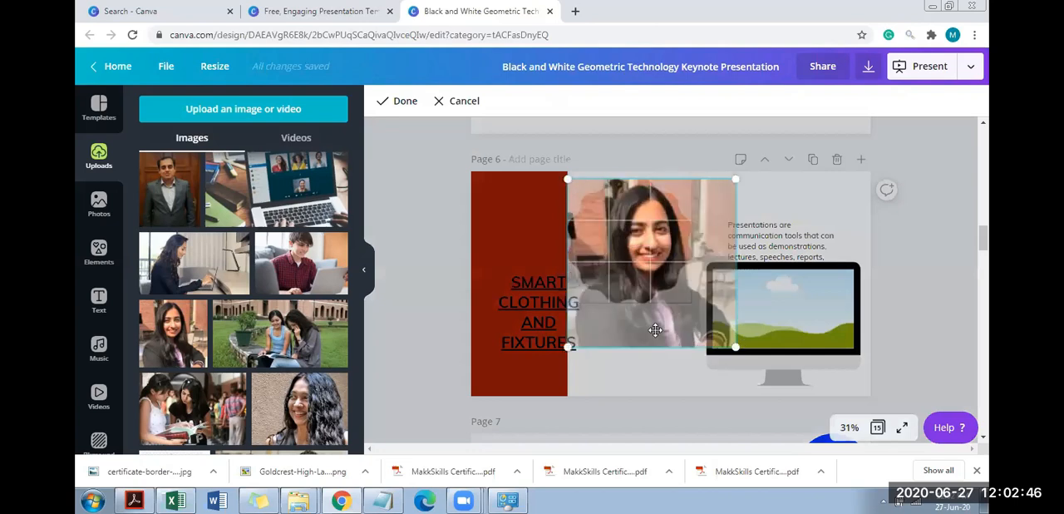
drag(655, 330, 645, 395)
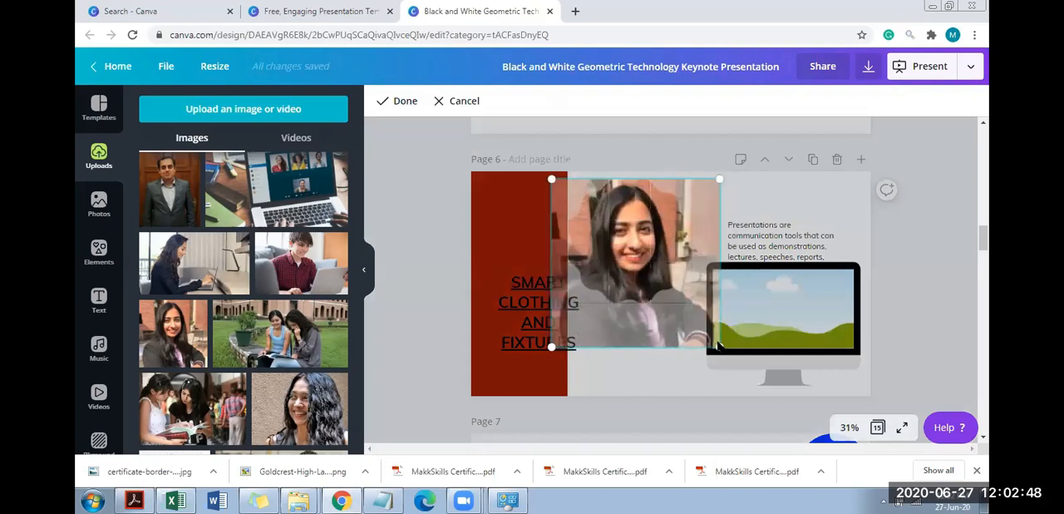
click(650, 395)
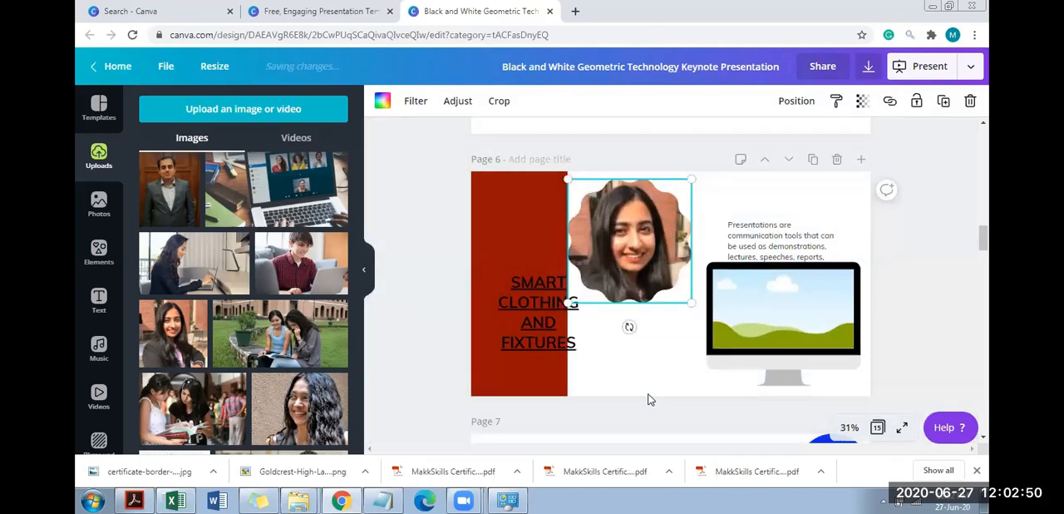
double_click(645, 237)
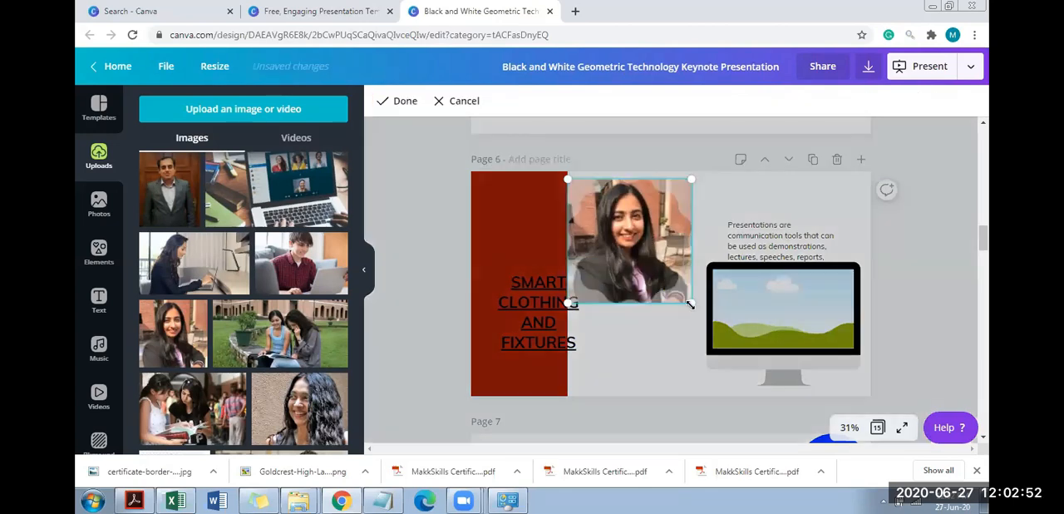
drag(739, 362, 769, 384)
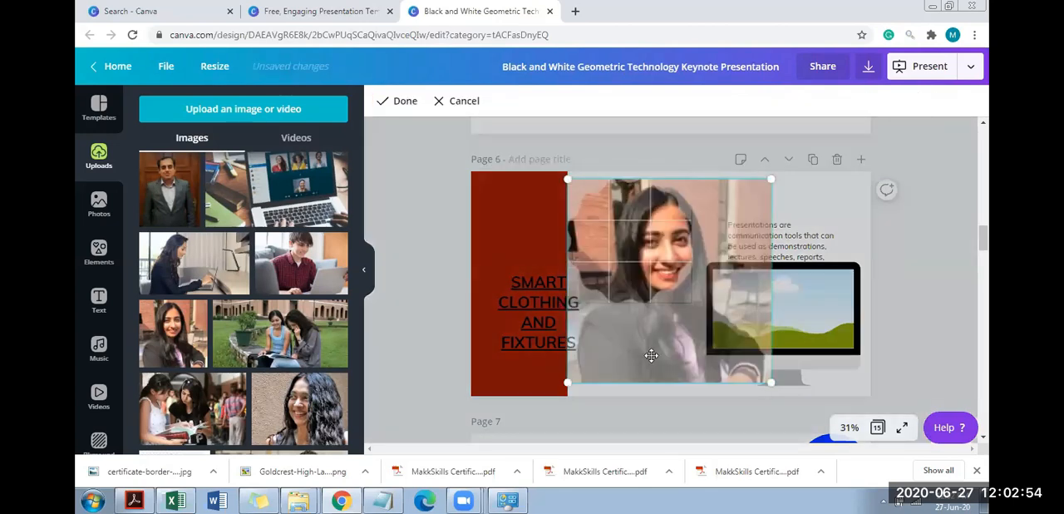
click(813, 190)
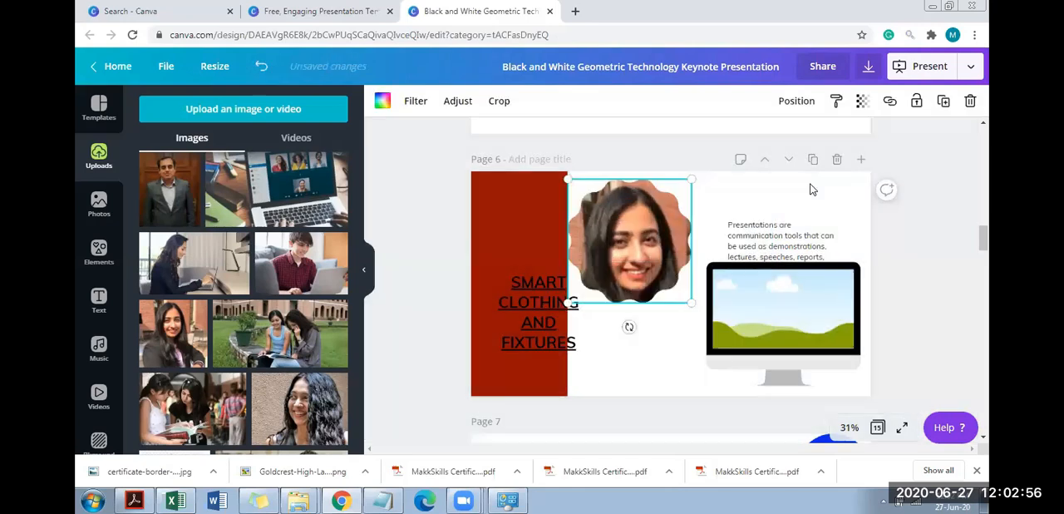
Fill page 6's desktop monitor frame with the uploaded photo of two women reading a book
click(813, 189)
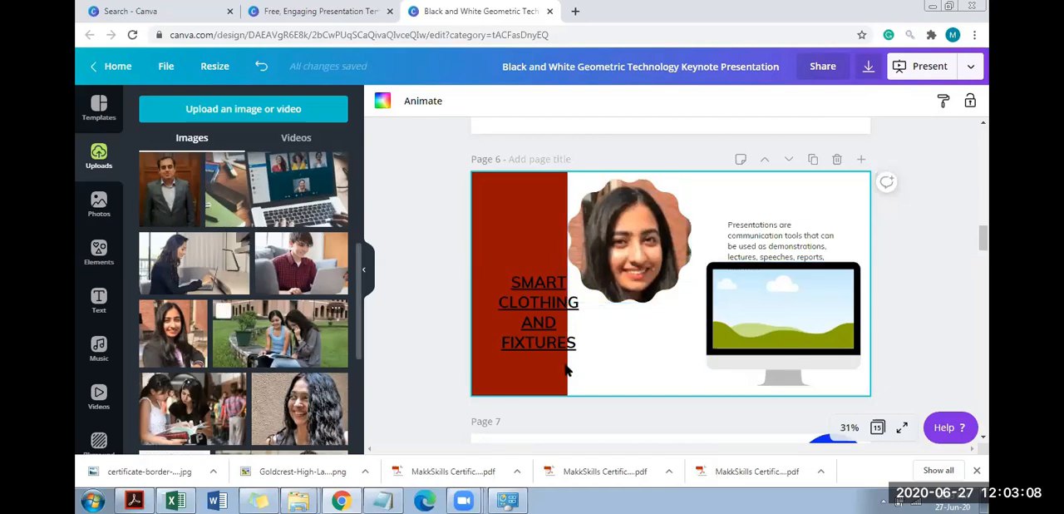
drag(732, 309, 778, 314)
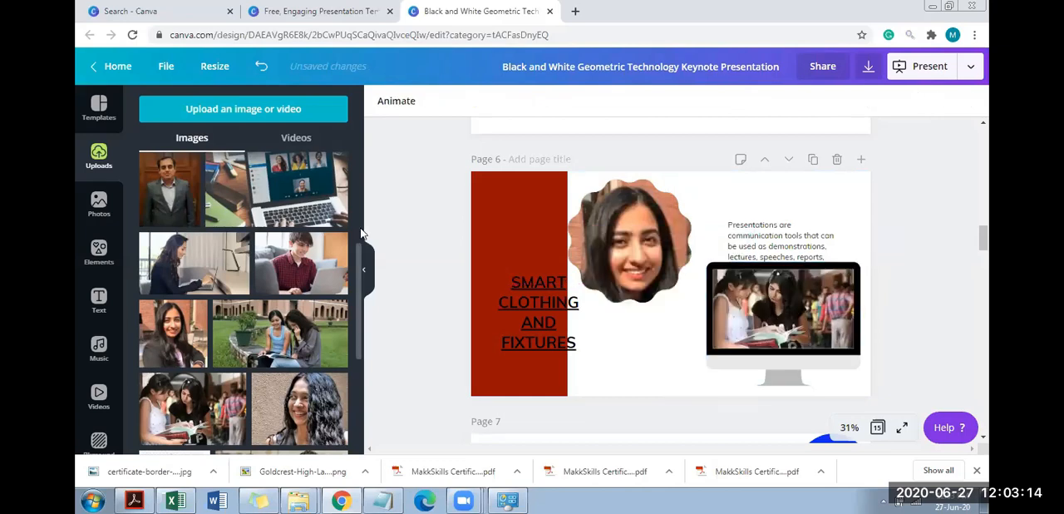
Replace page 6's scalloped frame with the upright 3D book frame, enlarged to fill the space between the dark red block and the monitor
click(99, 251)
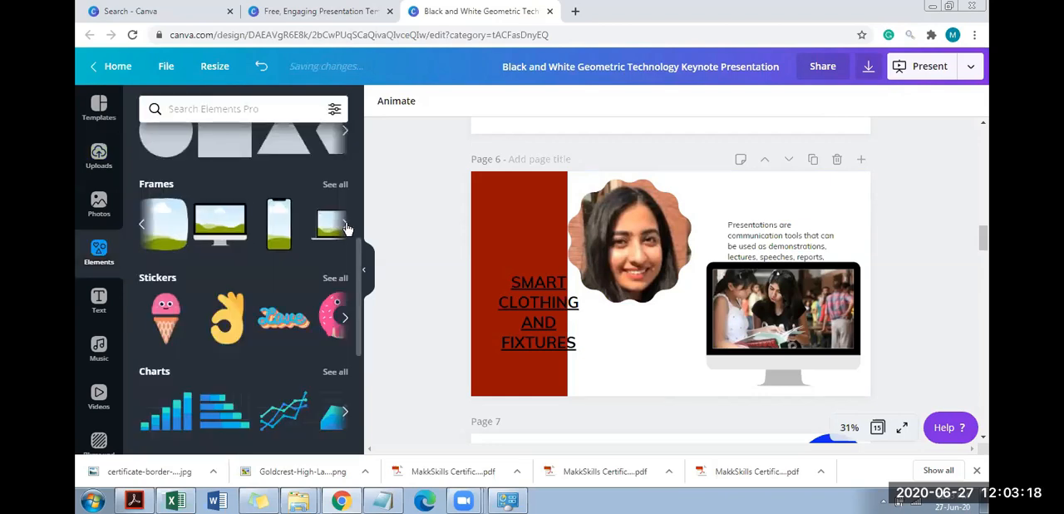
click(345, 226)
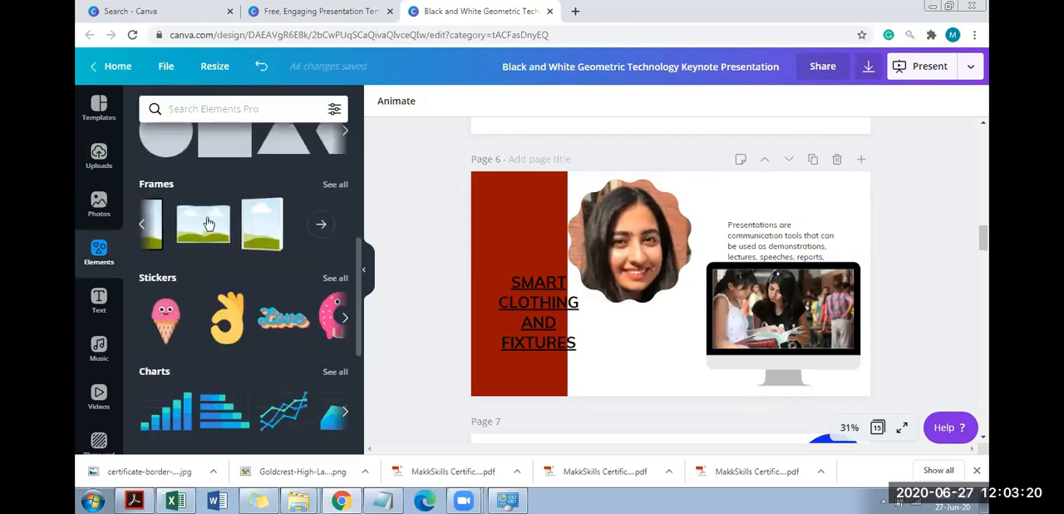
click(254, 226)
click(620, 203)
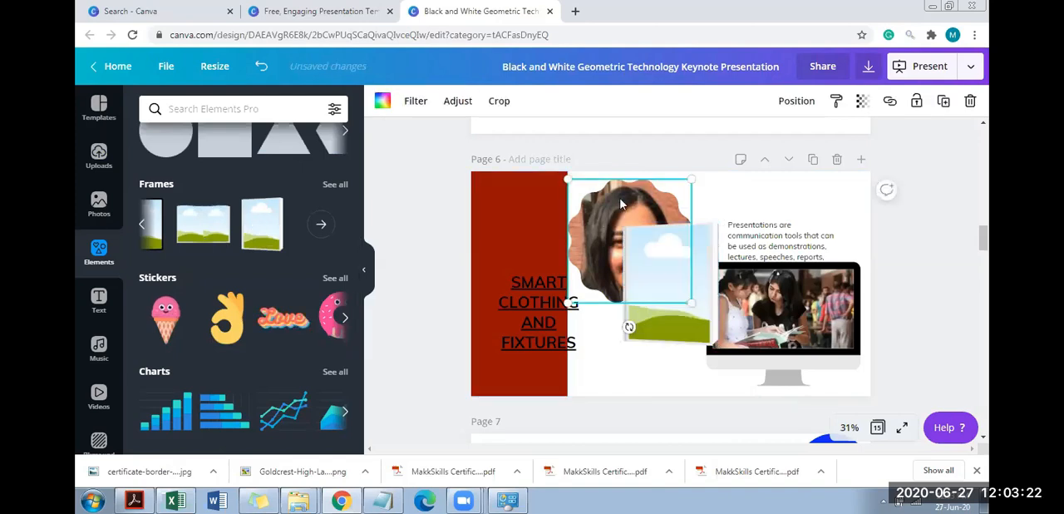
key(Delete)
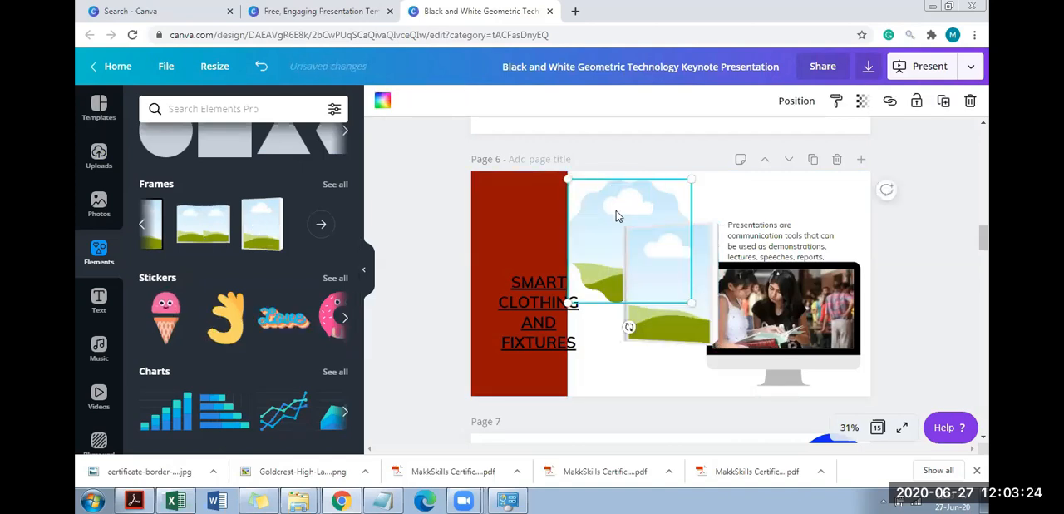
key(Delete)
drag(637, 253, 594, 231)
drag(676, 324, 712, 374)
Fill the 3D book frame on page 6 with the uploaded portrait of the long-haired woman
click(97, 166)
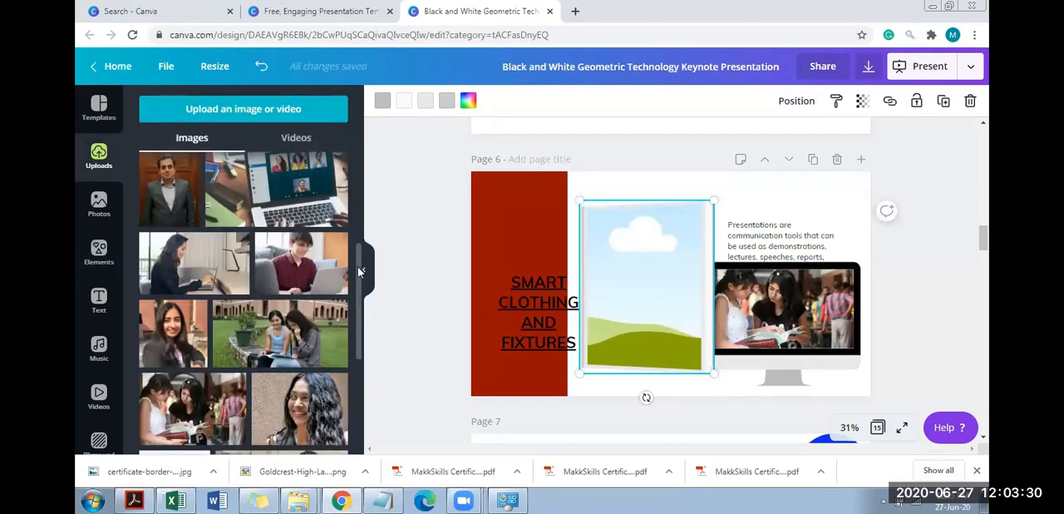
click(204, 352)
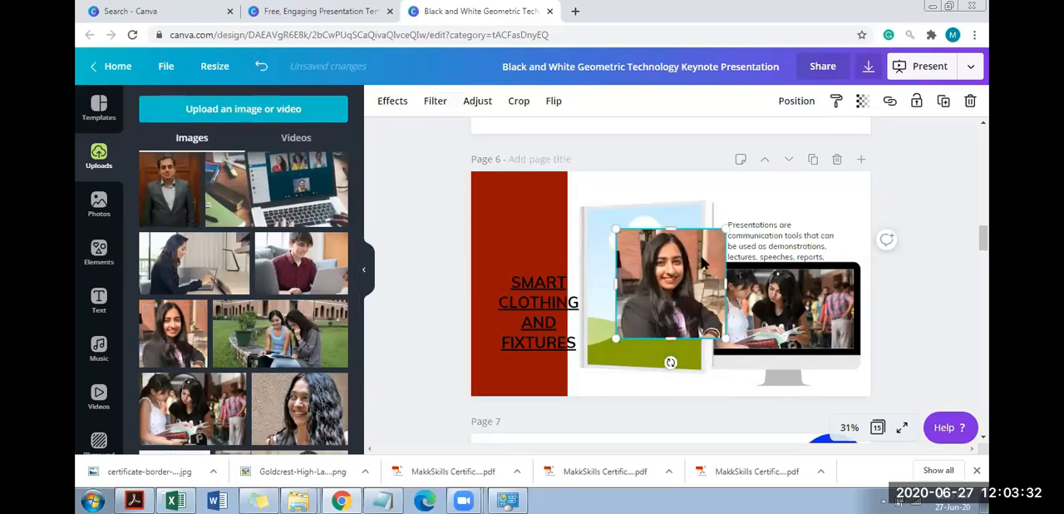
drag(652, 291, 653, 292)
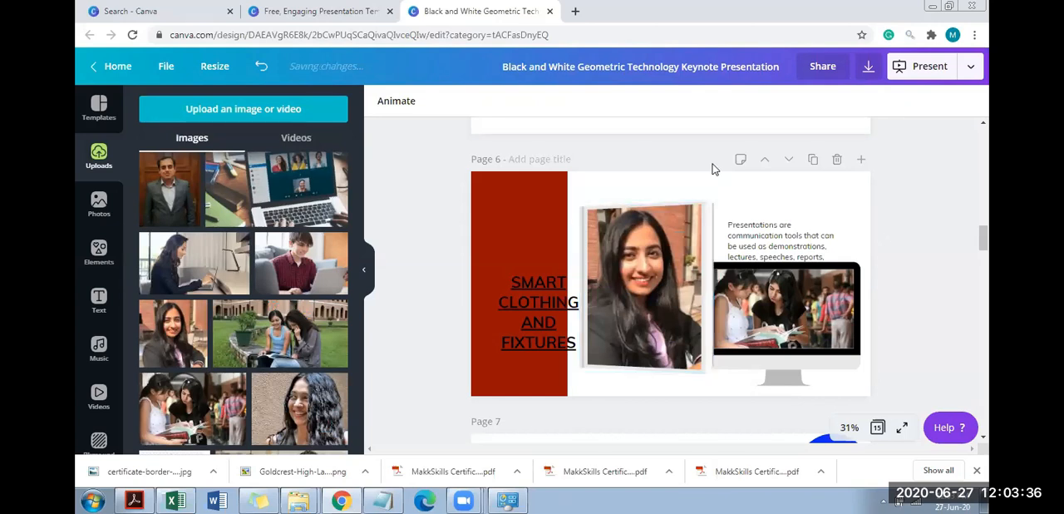
Recolour the book frame's grey spine and light grey cover edges black using the document colours
click(711, 218)
click(711, 218)
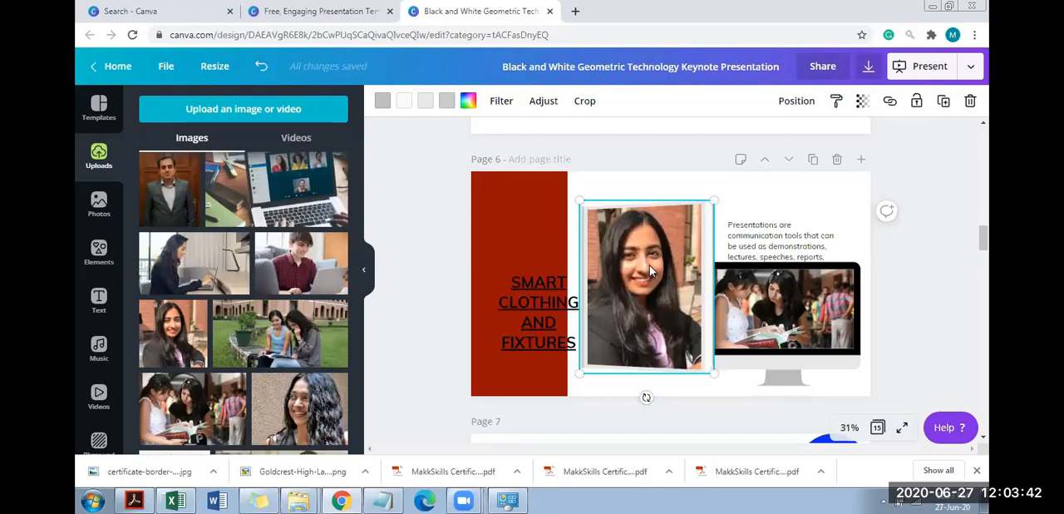
click(382, 101)
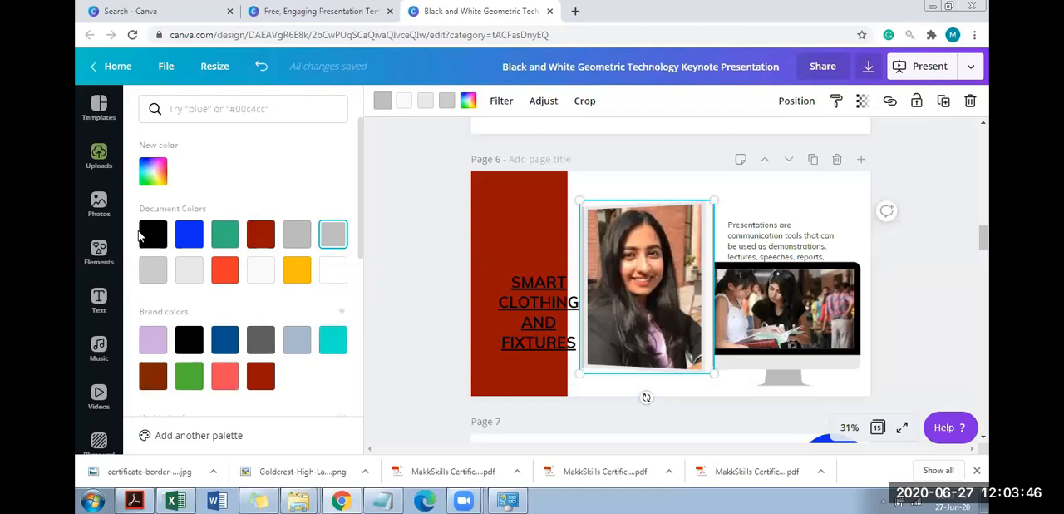
click(378, 108)
click(378, 107)
click(147, 243)
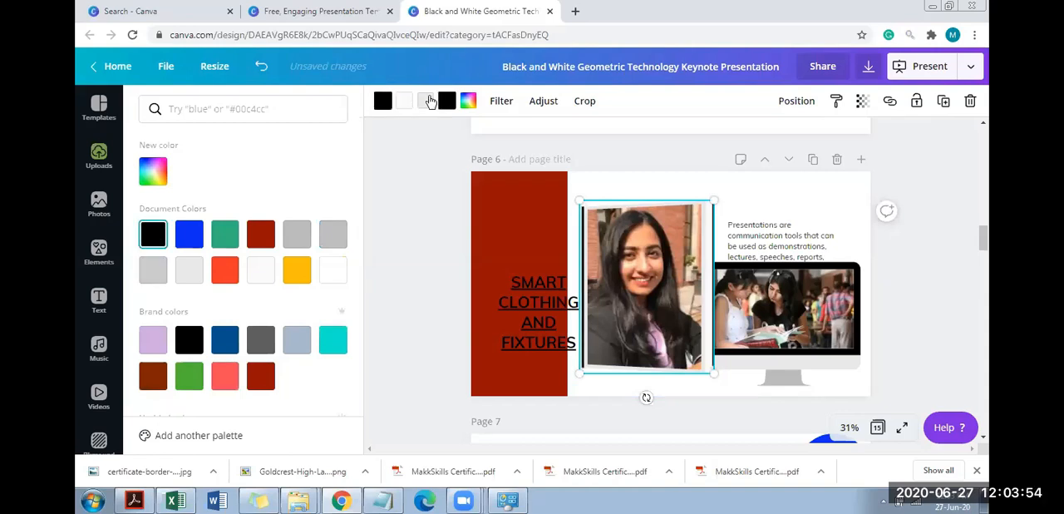
click(152, 233)
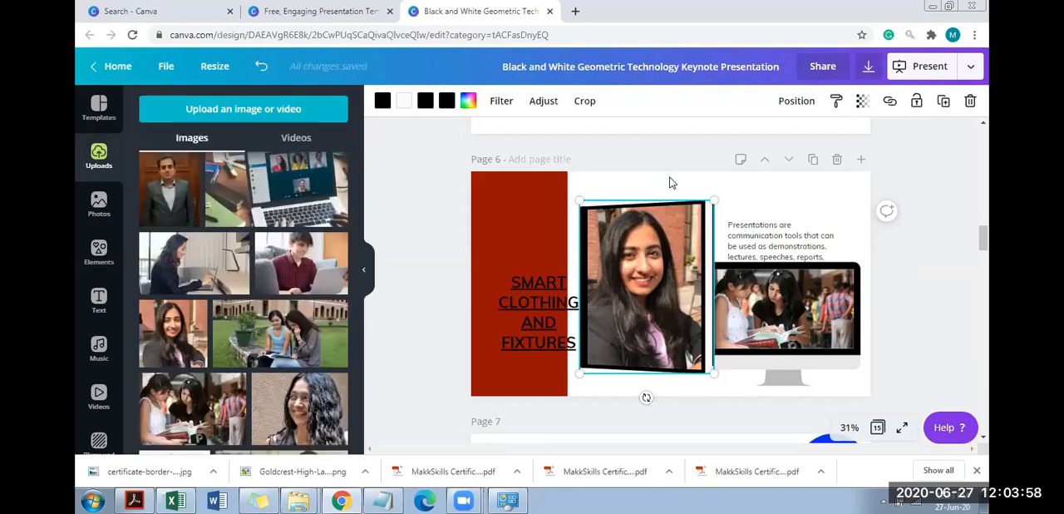
Recolour the book frame's white page edge with the dark grey brand colour, and shrink the frame toward the slide's upper middle
click(672, 178)
click(708, 209)
click(404, 101)
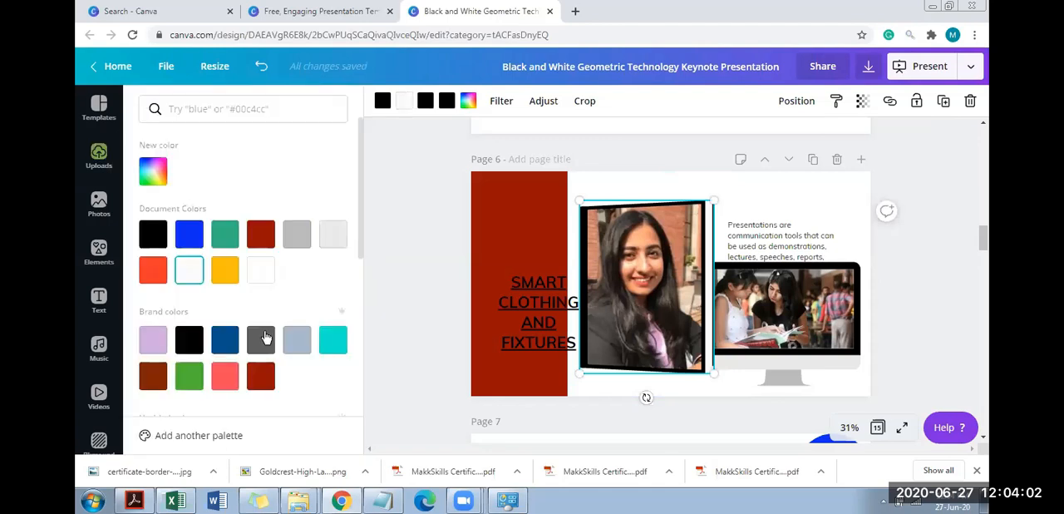
click(260, 339)
click(770, 194)
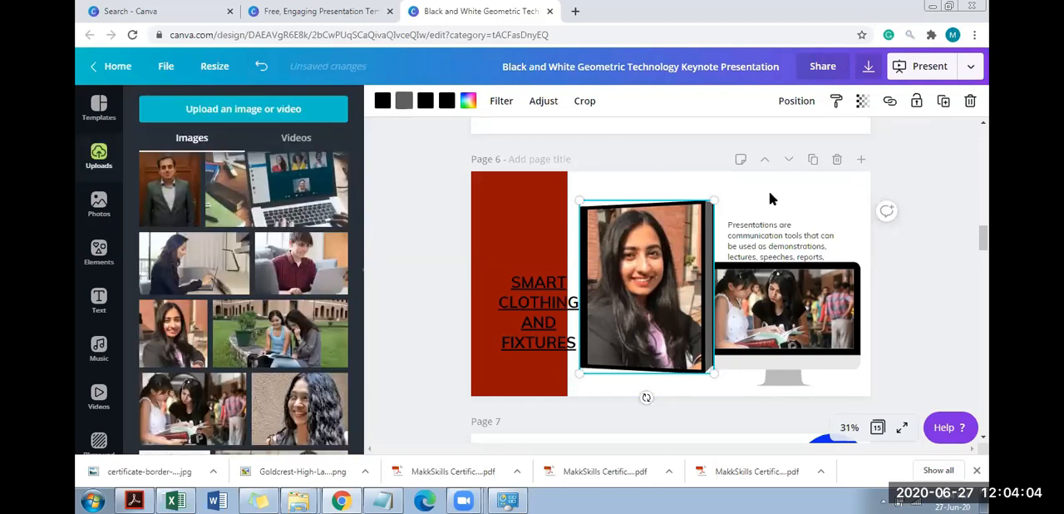
drag(713, 374, 642, 268)
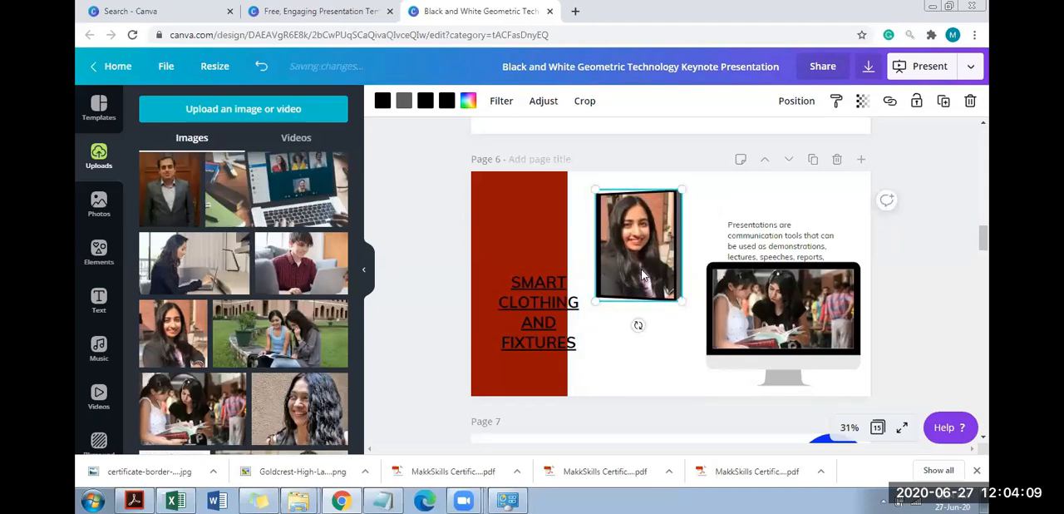
Delete the grouped body text paragraphs beside the green triangle on page 8
click(101, 273)
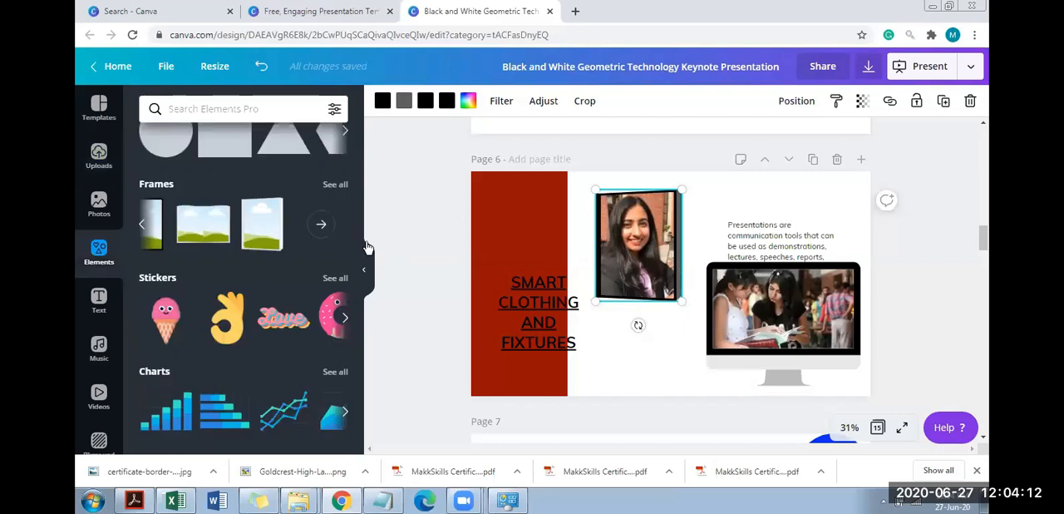
scroll(353, 171, up, 3)
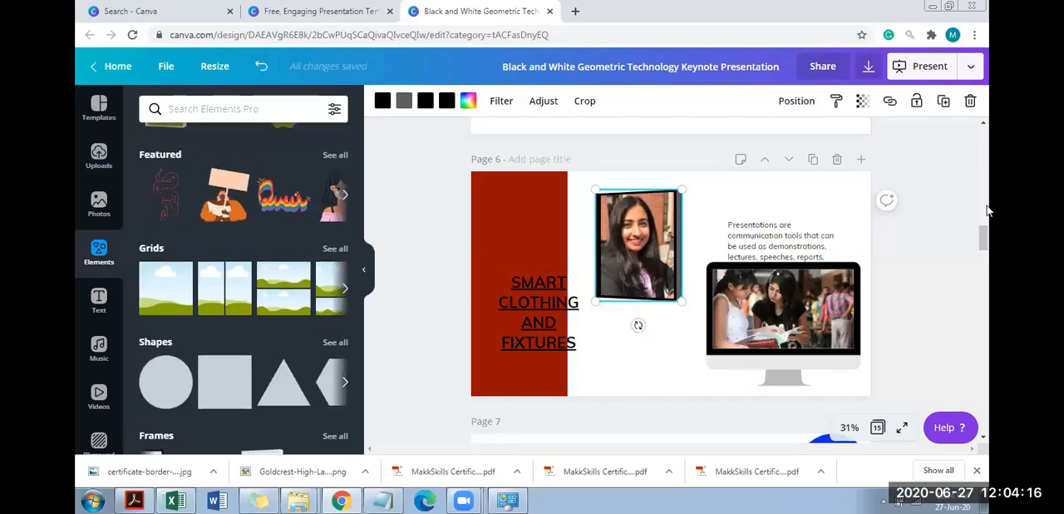
scroll(986, 265, down, 2)
scroll(620, 303, down, 4)
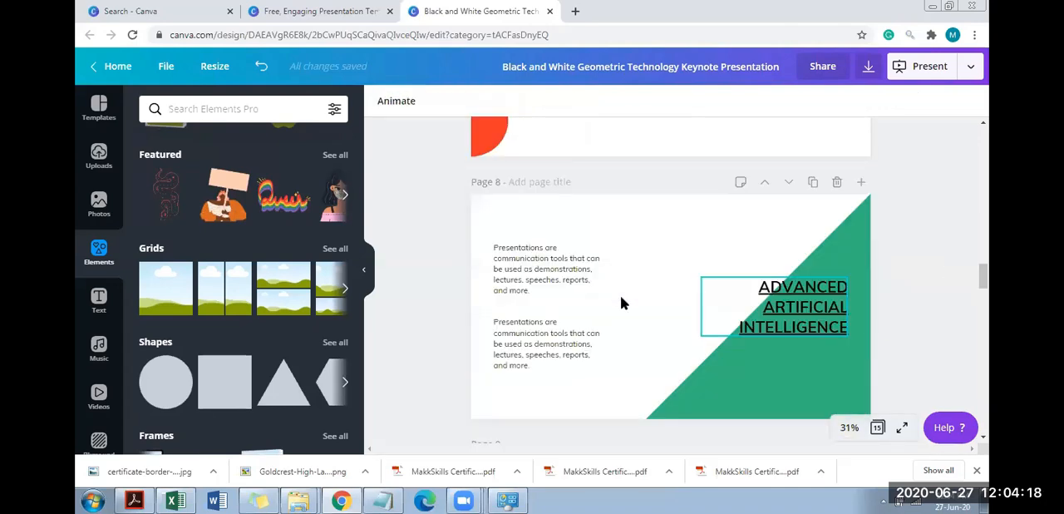
drag(454, 215, 646, 384)
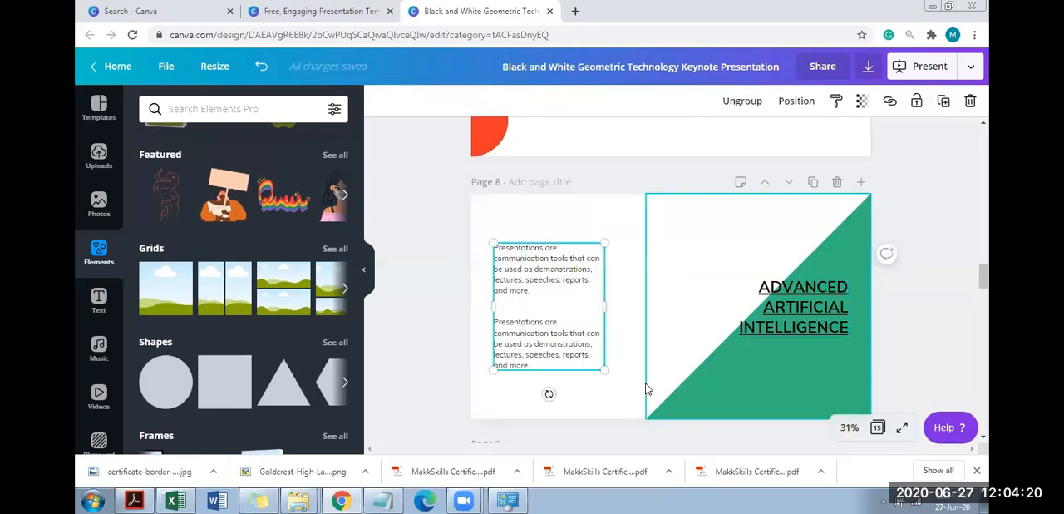
key(Delete)
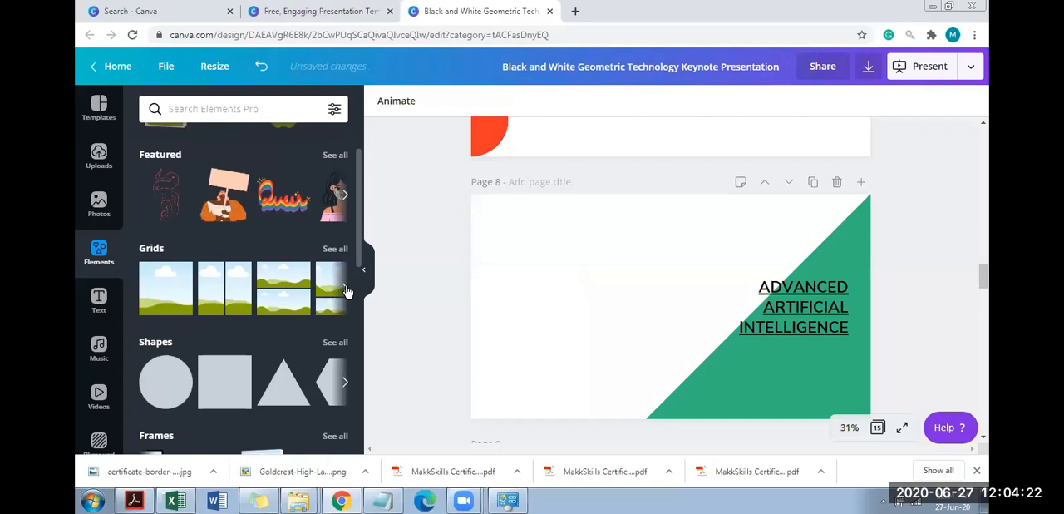
Add the grid with two cells above one wide cell to page 8, shrunk and moved into the upper white area beside the title
click(345, 288)
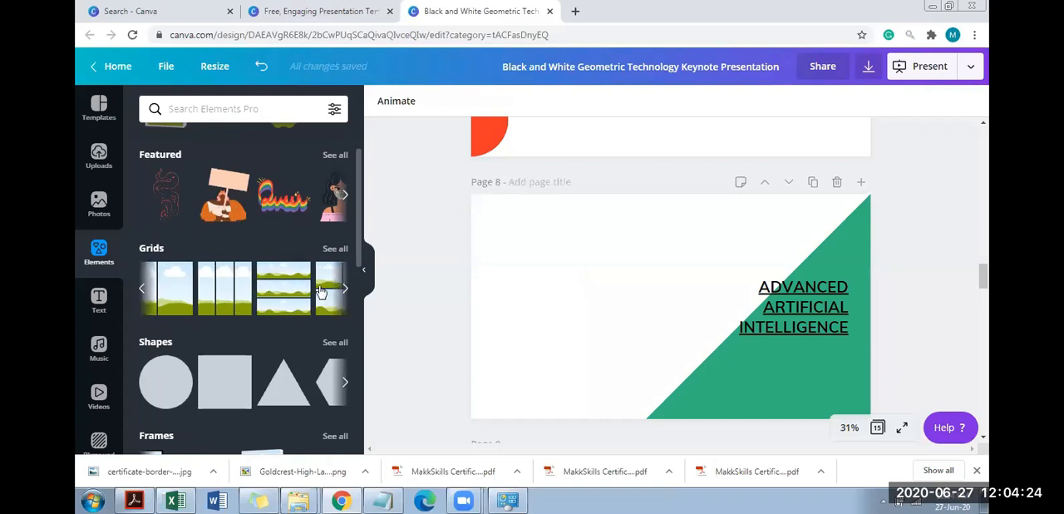
click(321, 291)
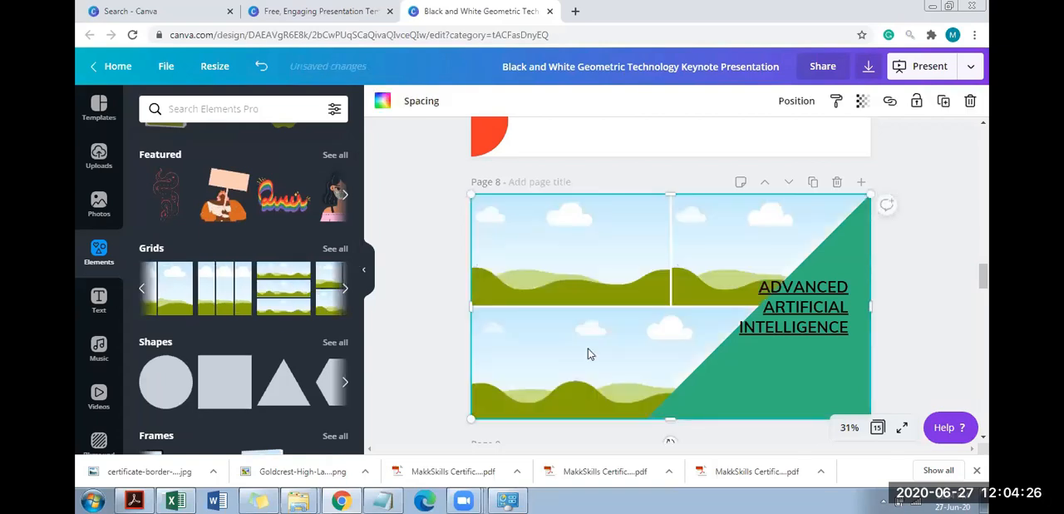
drag(870, 197, 690, 321)
drag(602, 367, 601, 269)
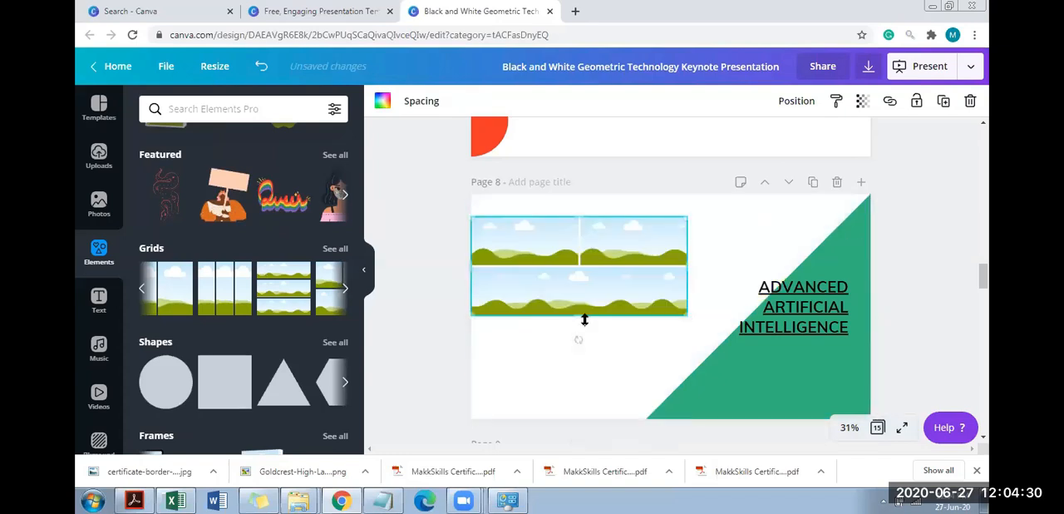
Stretch the page 8 grid taller, nudge it toward the slide's upper middle, and fill its three cells with uploaded student photos
drag(580, 319, 580, 399)
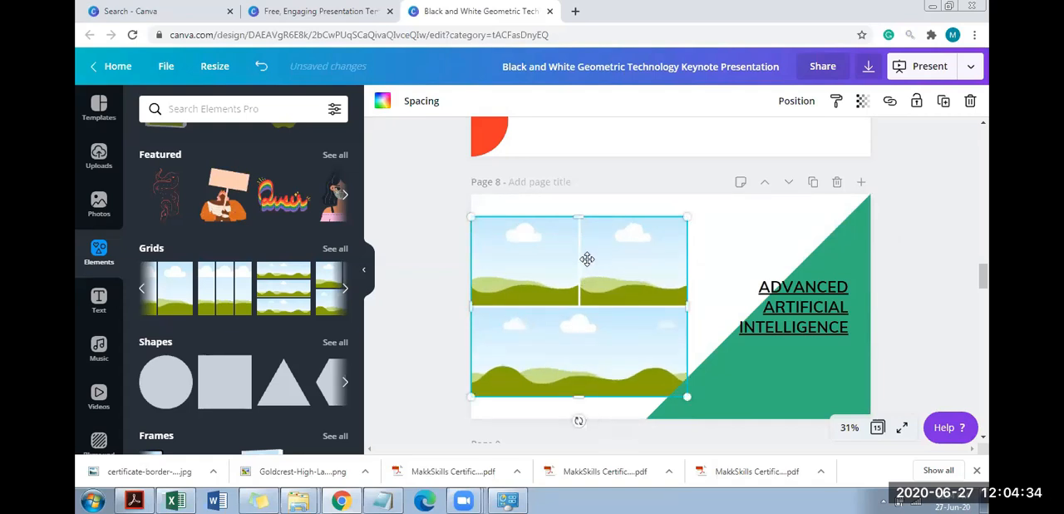
drag(587, 259, 596, 244)
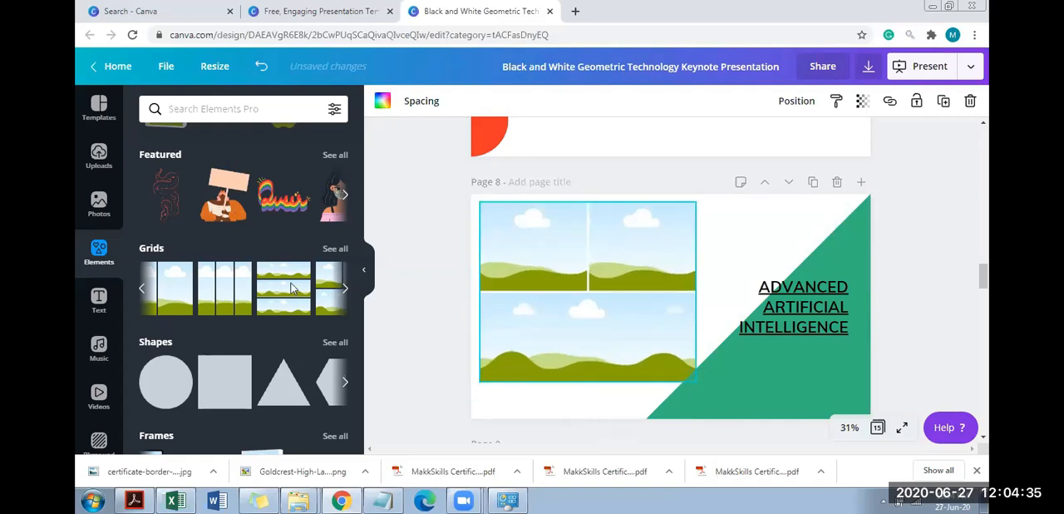
click(99, 156)
drag(292, 288, 615, 239)
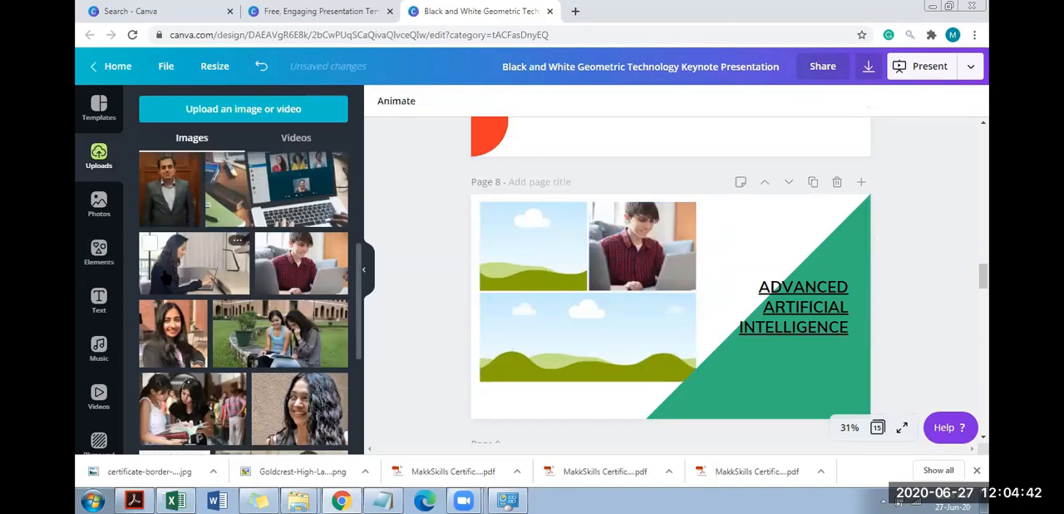
click(612, 297)
drag(586, 350, 579, 342)
drag(628, 292, 522, 239)
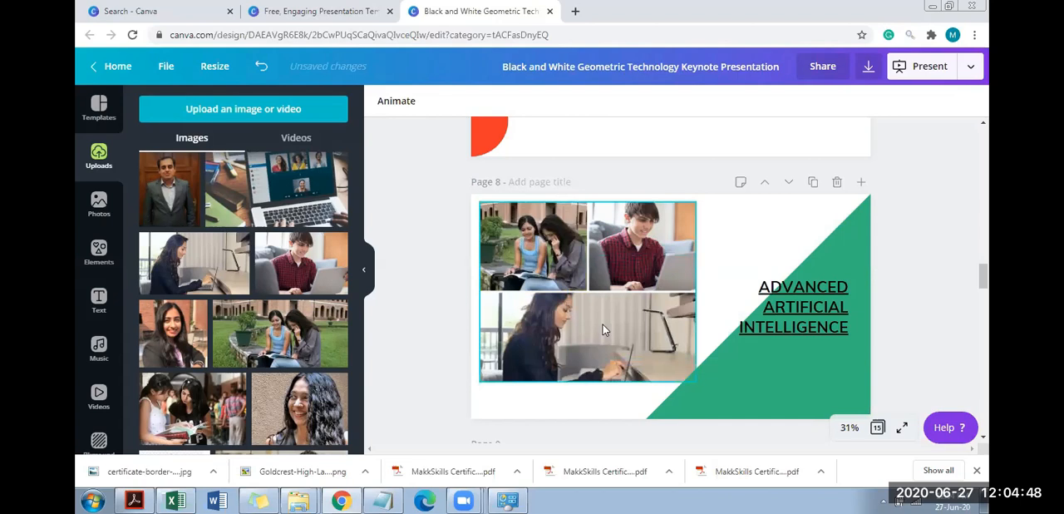
Reposition the laptop photo inside the grid's wide lower cell so the woman's whole head shows
double_click(645, 309)
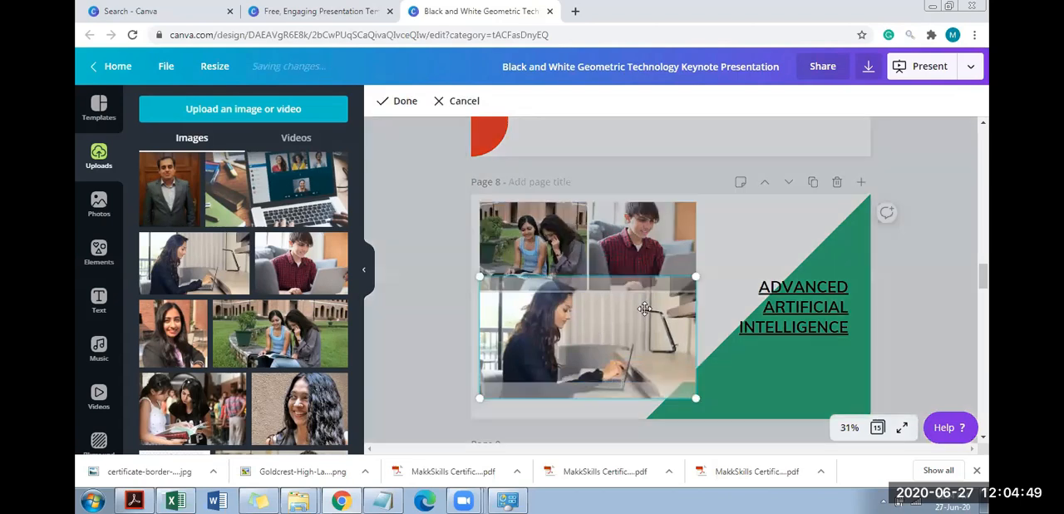
click(794, 206)
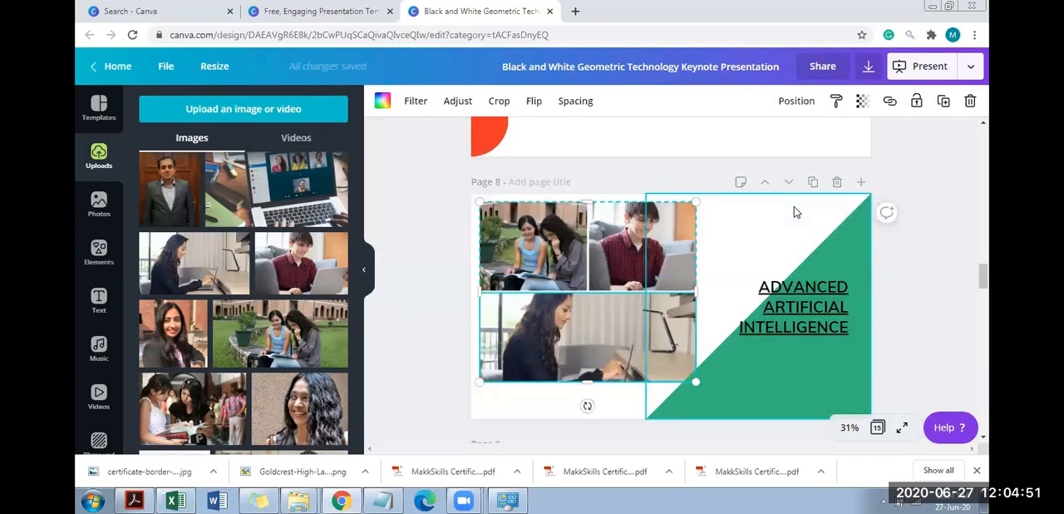
double_click(568, 326)
drag(570, 349, 570, 366)
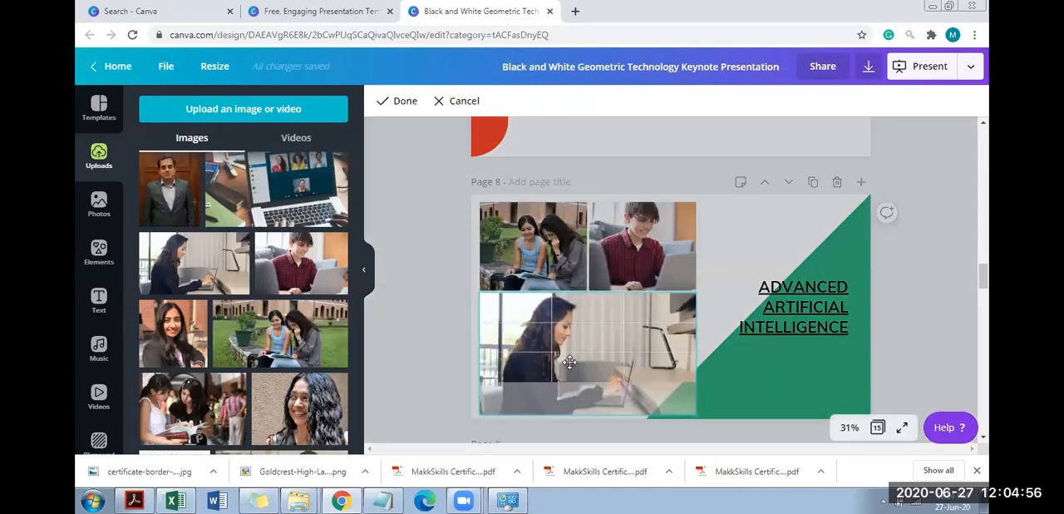
Enlarge the photos inside the grid's two upper cells for a closer crop on the people
double_click(530, 253)
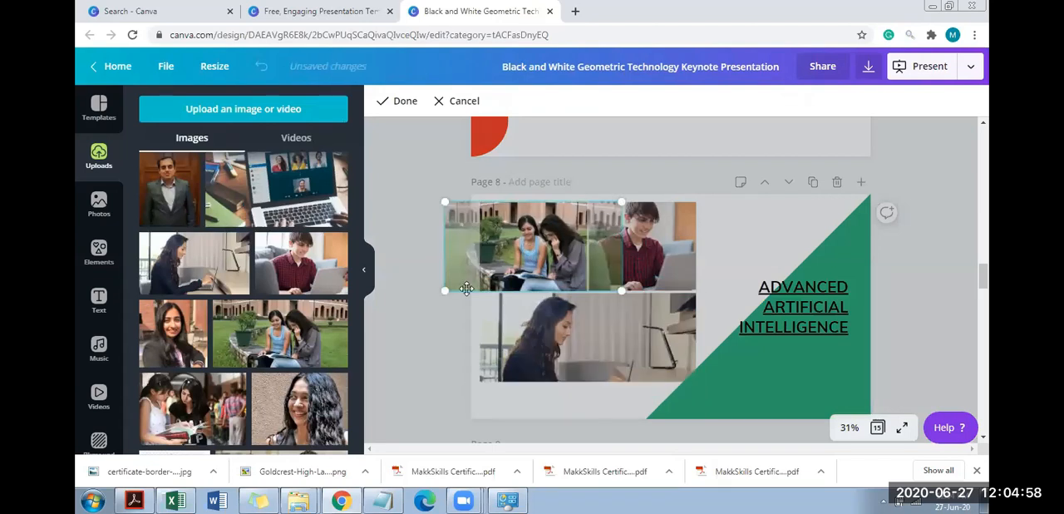
drag(442, 289, 385, 312)
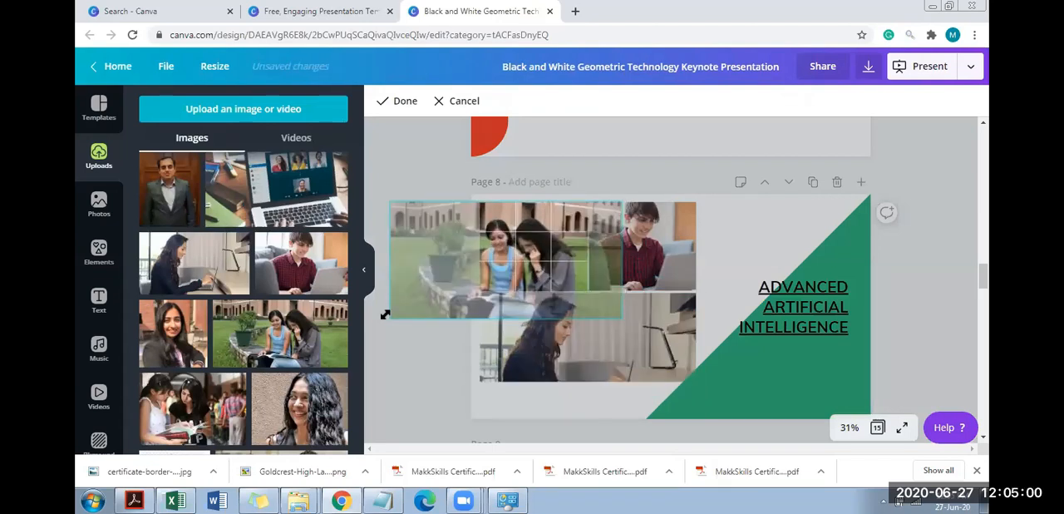
click(647, 245)
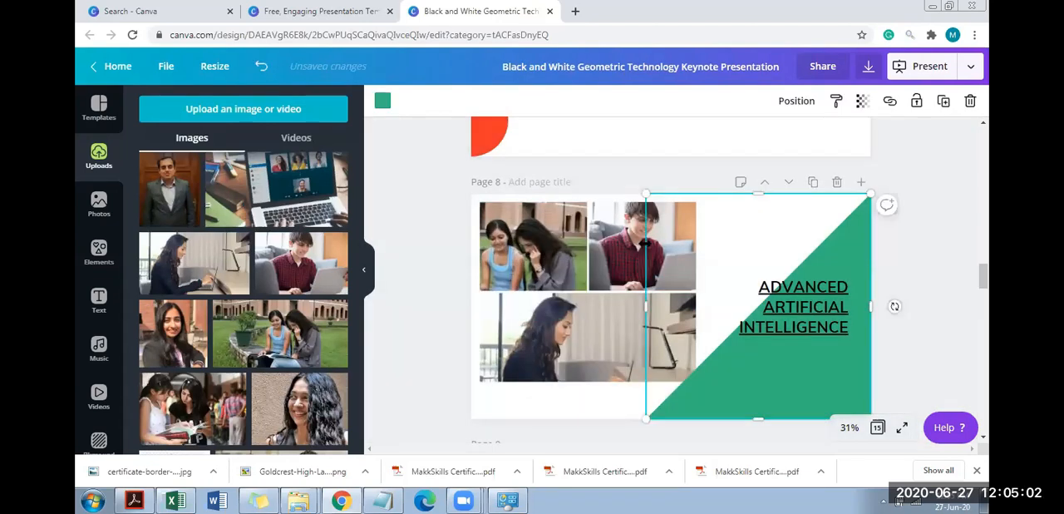
double_click(632, 241)
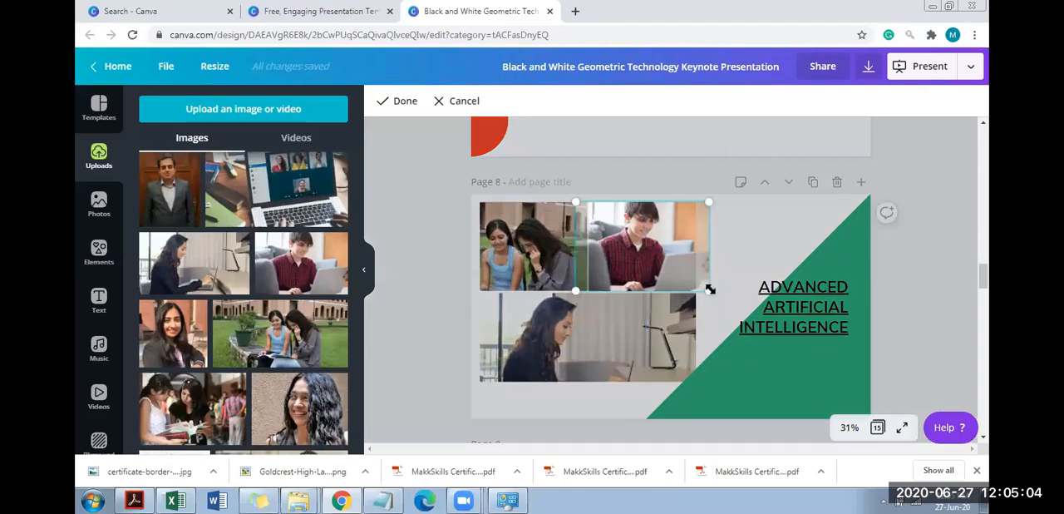
drag(709, 291, 753, 324)
drag(692, 237, 438, 214)
click(439, 214)
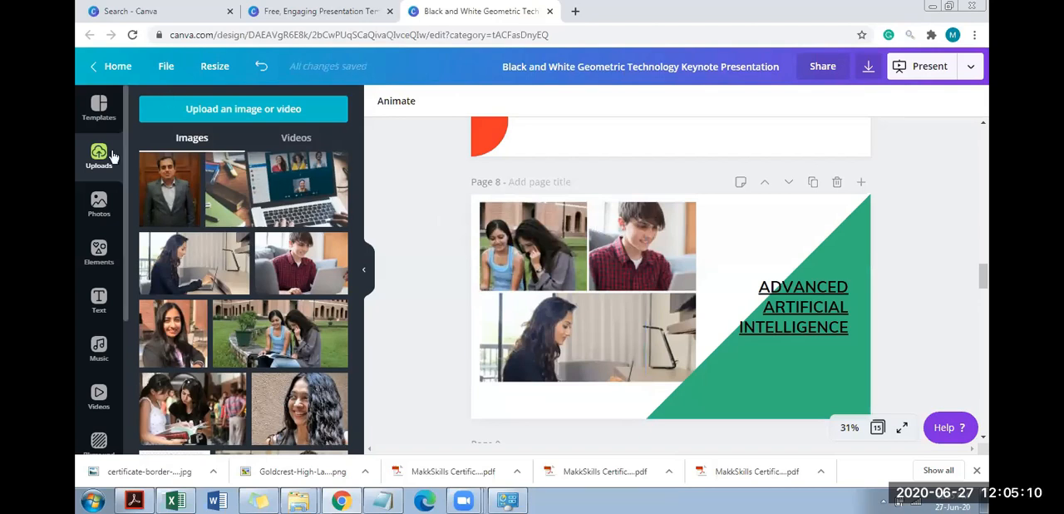
Browse the elements as far as the stickers and delete the photo grid from page 8
click(99, 252)
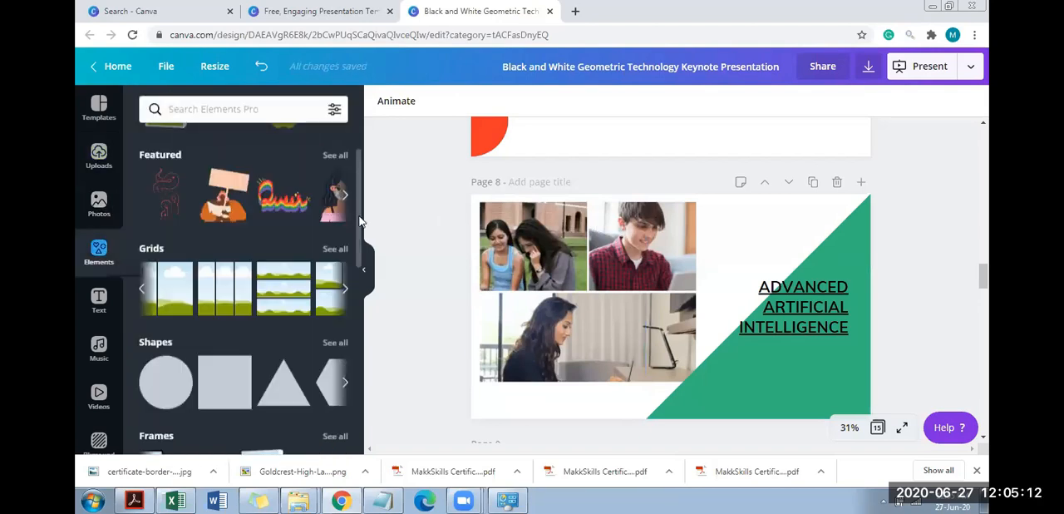
scroll(359, 220, down, 1)
scroll(361, 254, down, 2)
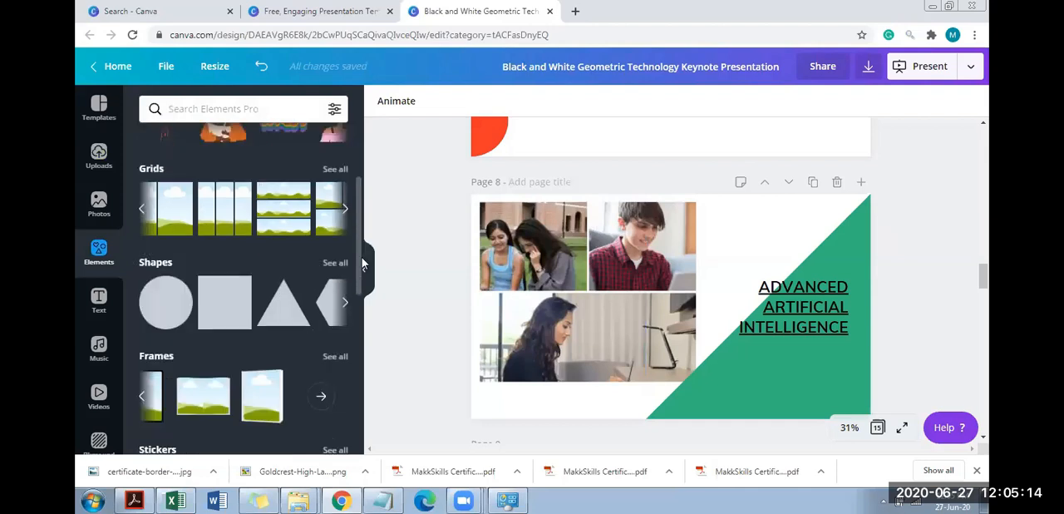
scroll(362, 263, down, 2)
scroll(365, 285, down, 3)
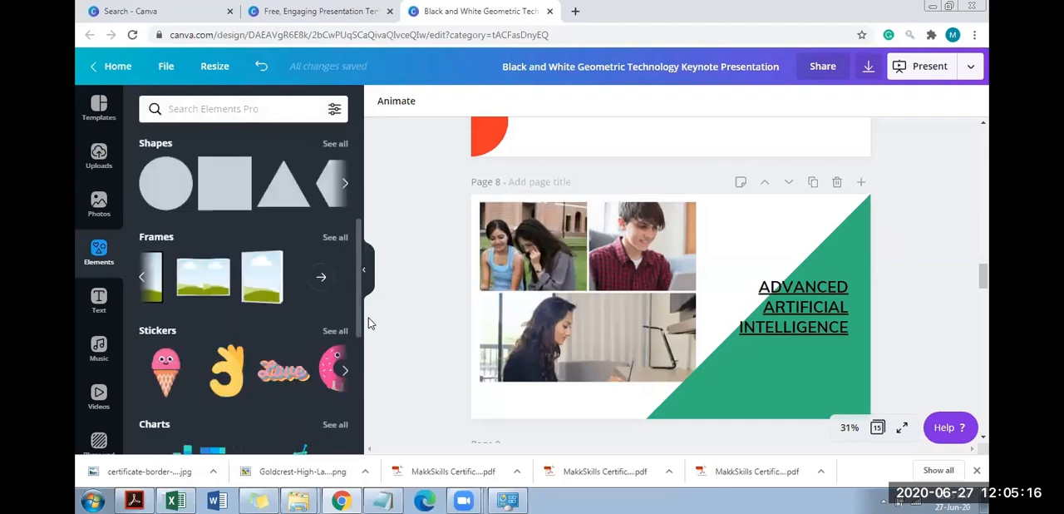
scroll(346, 316, down, 4)
click(567, 292)
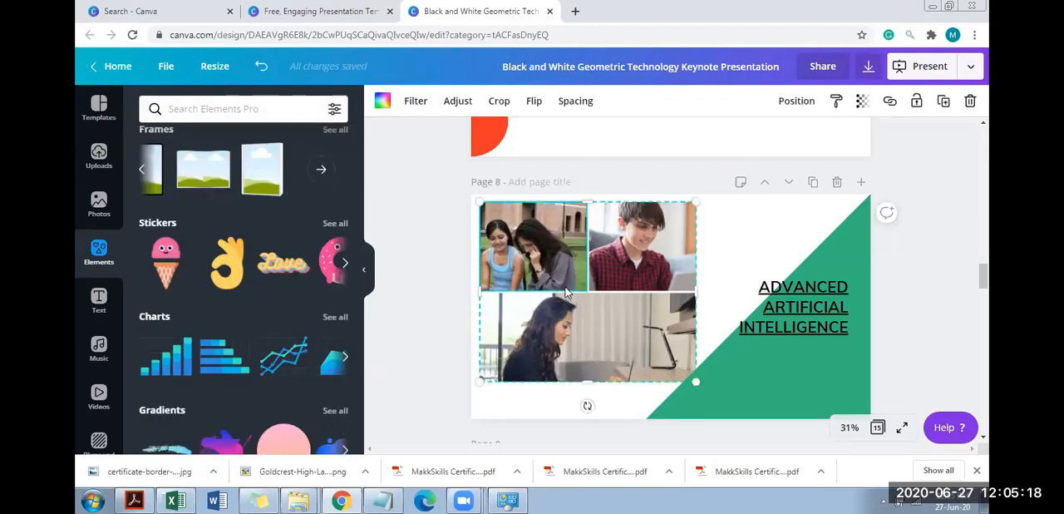
key(Delete)
click(595, 299)
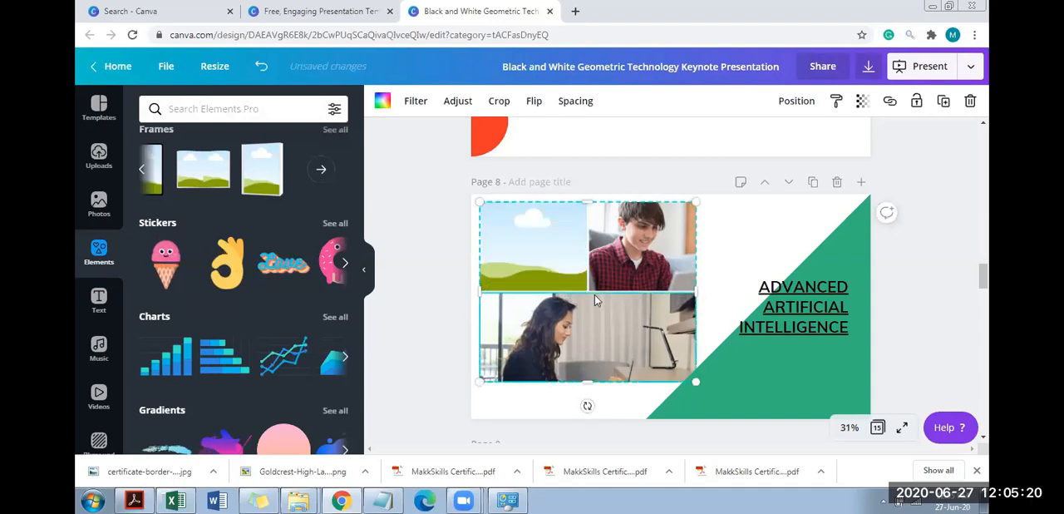
key(Delete)
key(Delete)
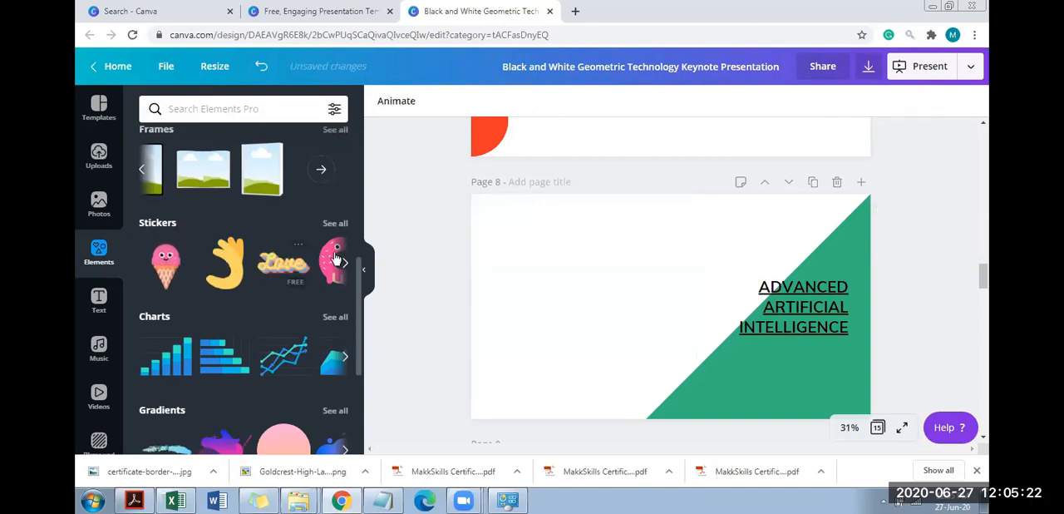
Add the animated TURNT sticker to page 8 and shrink it within the upper white area
click(346, 264)
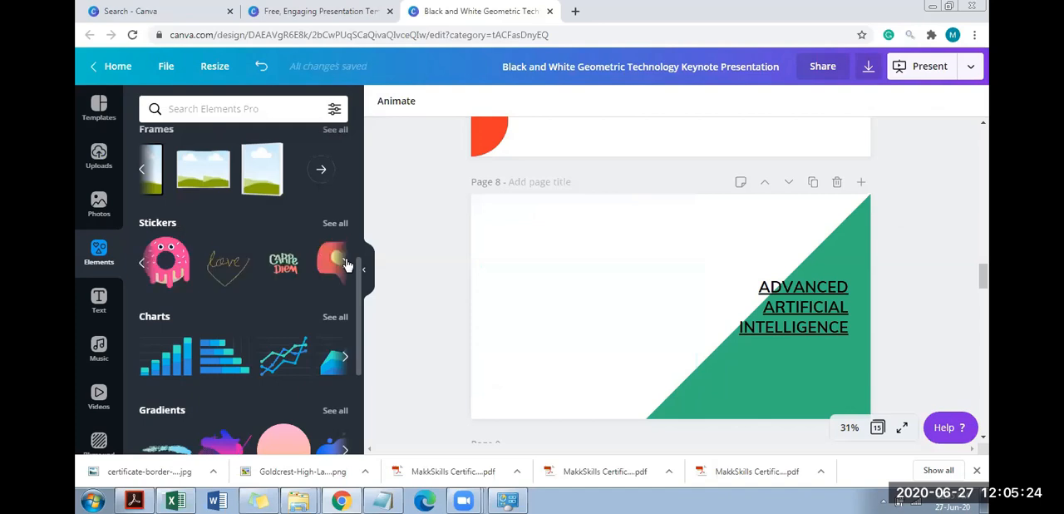
click(346, 265)
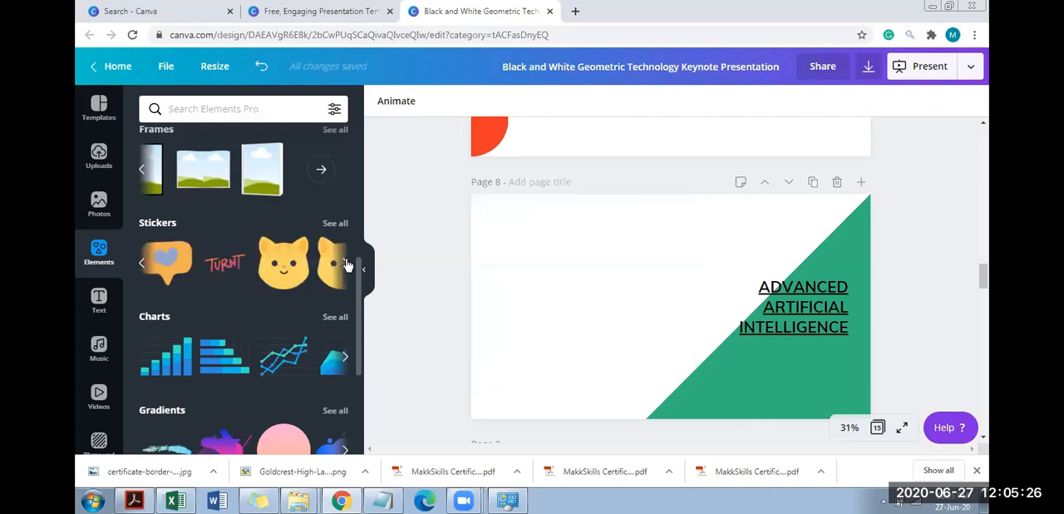
click(346, 264)
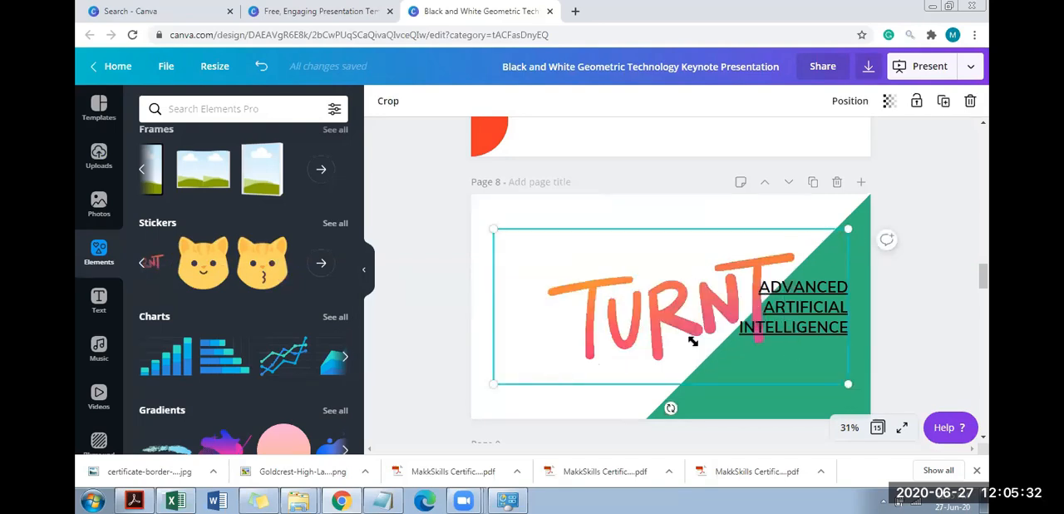
drag(848, 386, 541, 295)
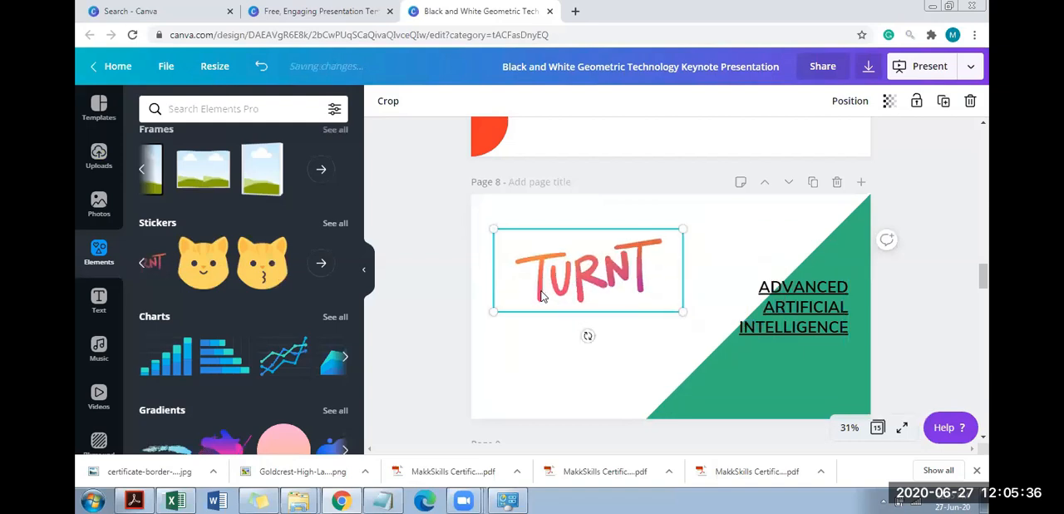
double_click(579, 279)
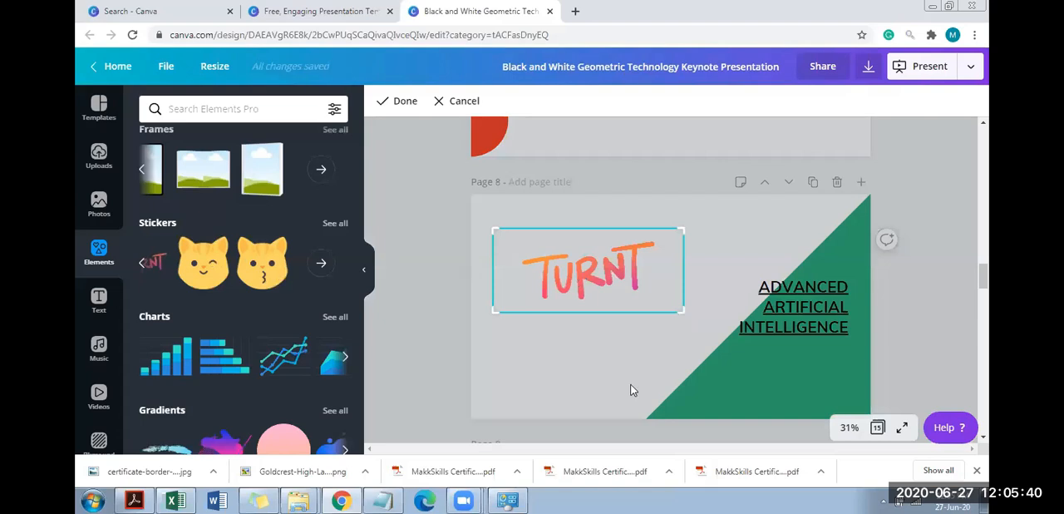
Try the FESTIVE VIBES sticker from the full sticker collection on page 8, and remove both word stickers
click(323, 272)
click(322, 274)
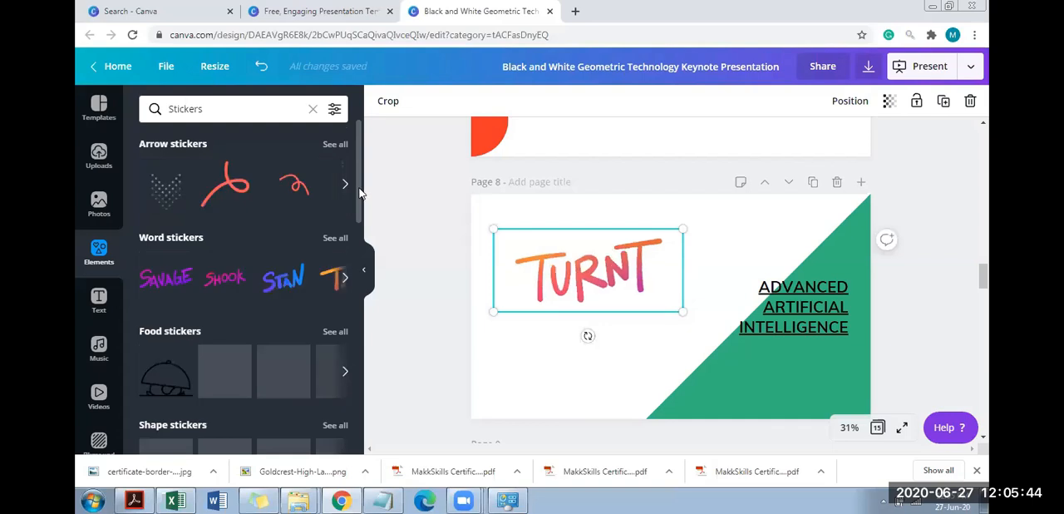
scroll(361, 232, down, 1)
scroll(359, 265, down, 3)
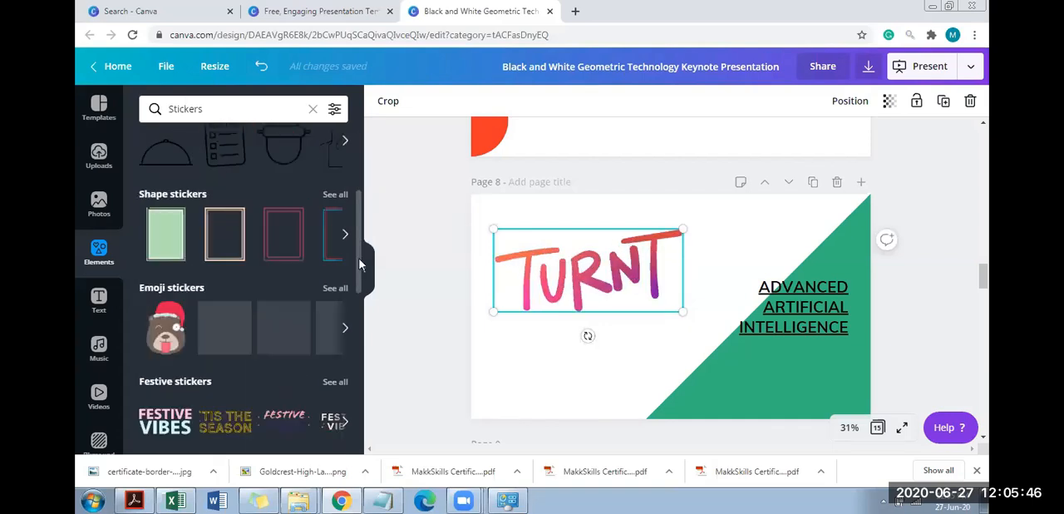
scroll(361, 321, down, 1)
scroll(360, 321, down, 3)
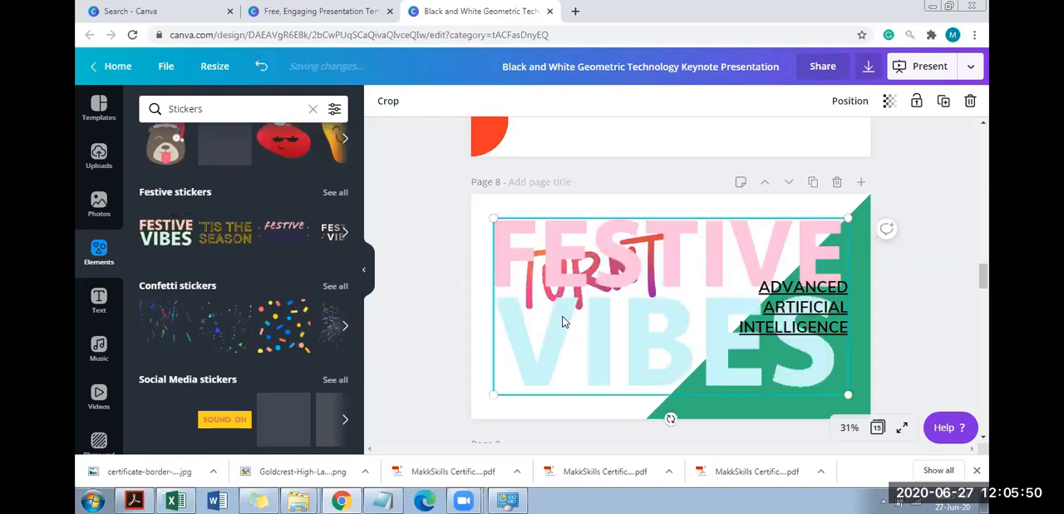
key(ctrl+z)
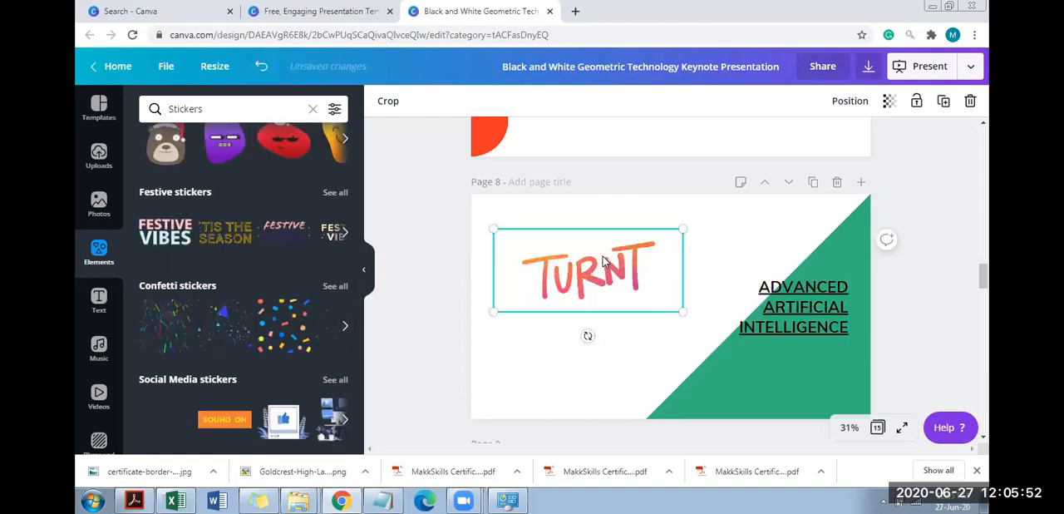
key(ctrl+z)
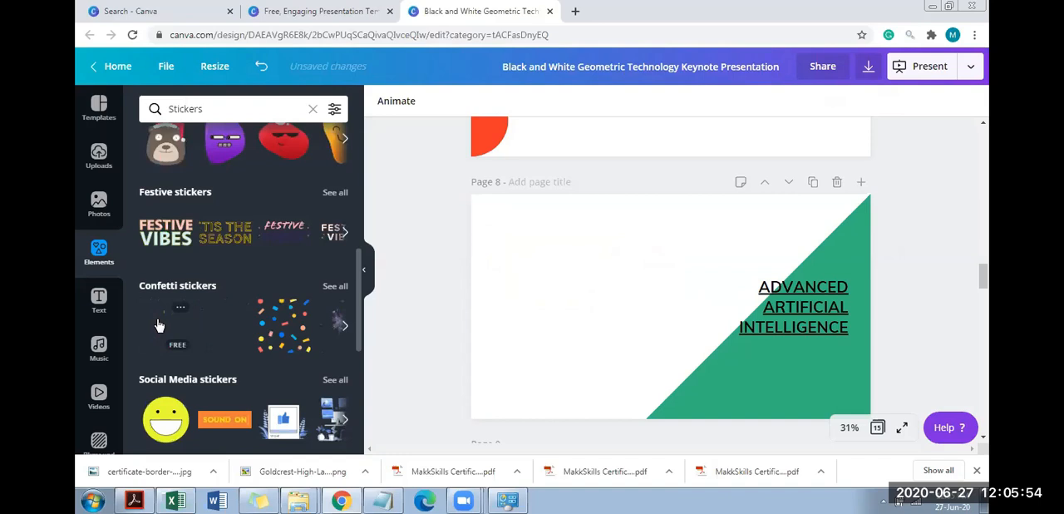
Try the first confetti sticker on page 8 at a slightly larger size, and remove it
click(159, 324)
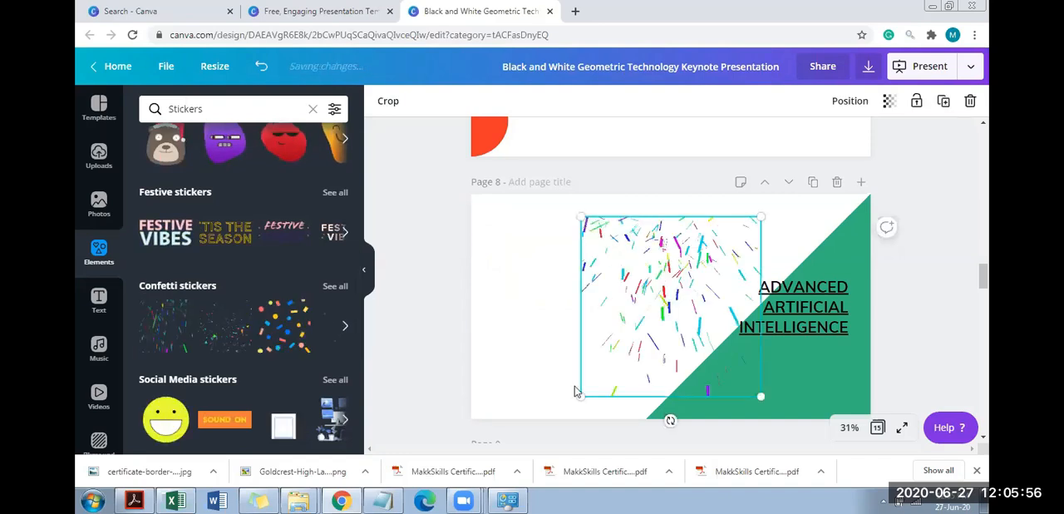
drag(552, 408, 551, 409)
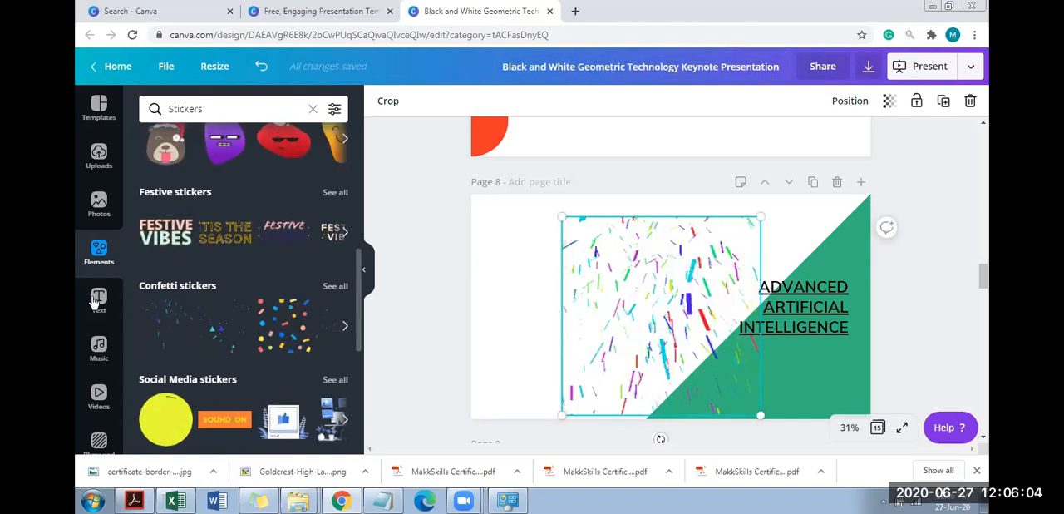
click(490, 376)
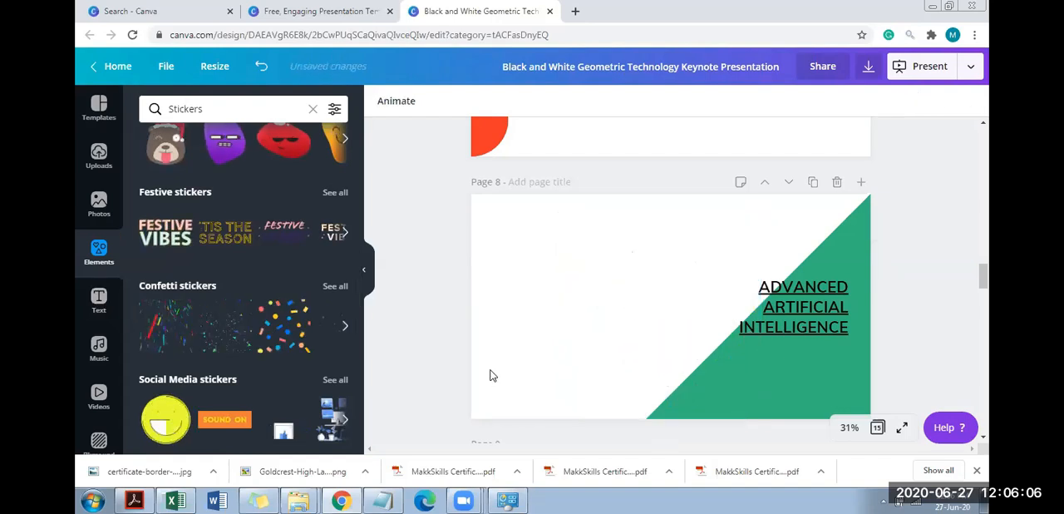
Add the Ukulele Song audio track to the presentation from its first page
click(99, 302)
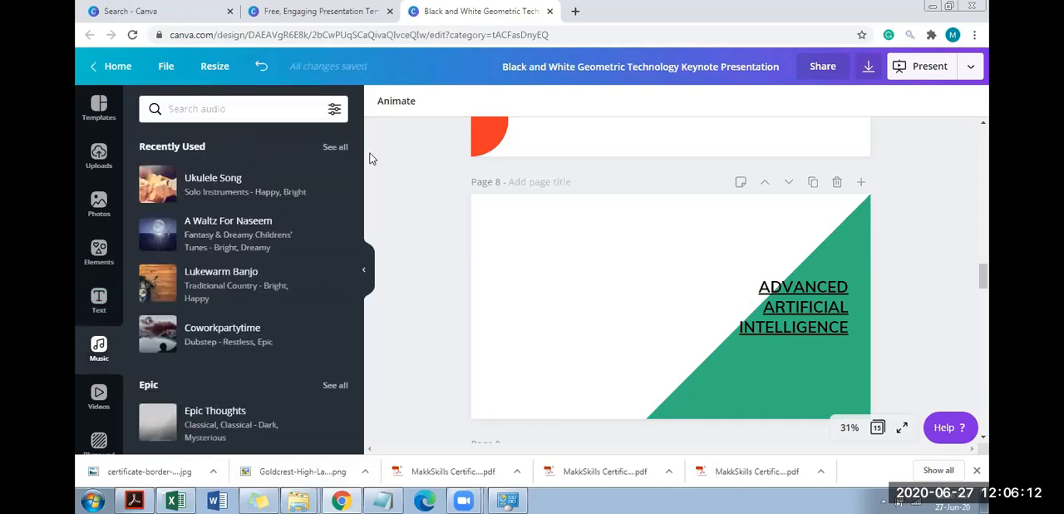
drag(985, 275, 957, 116)
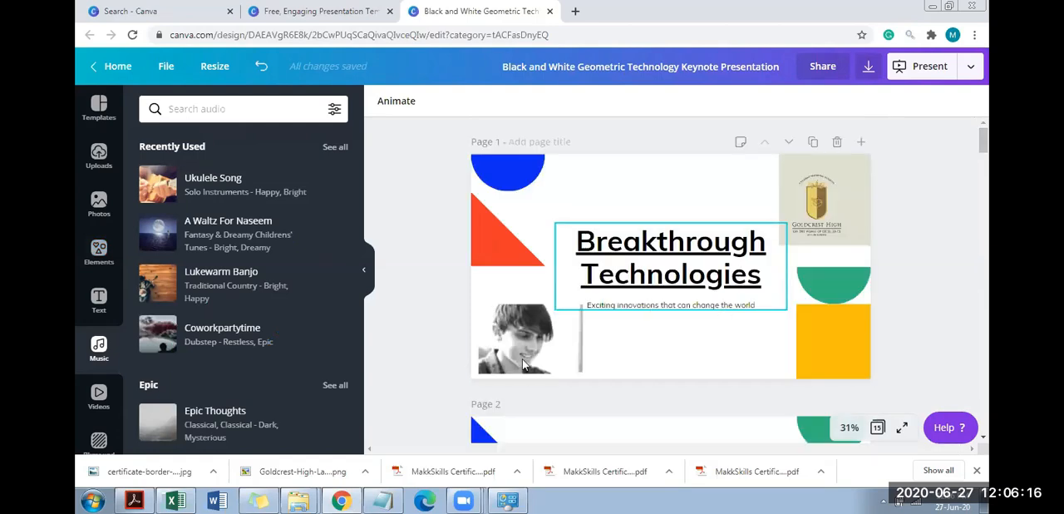
click(524, 364)
drag(166, 188, 674, 217)
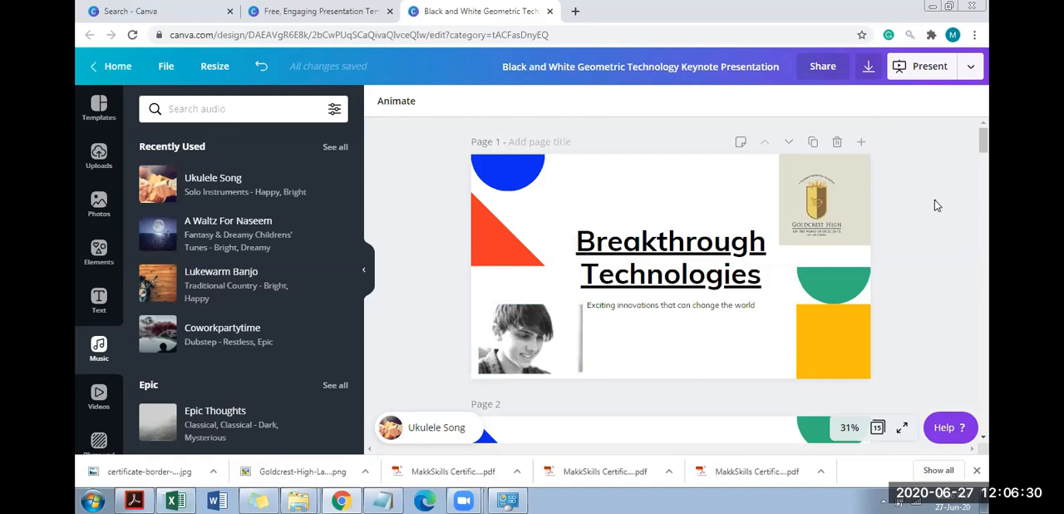
scroll(783, 220, down, 3)
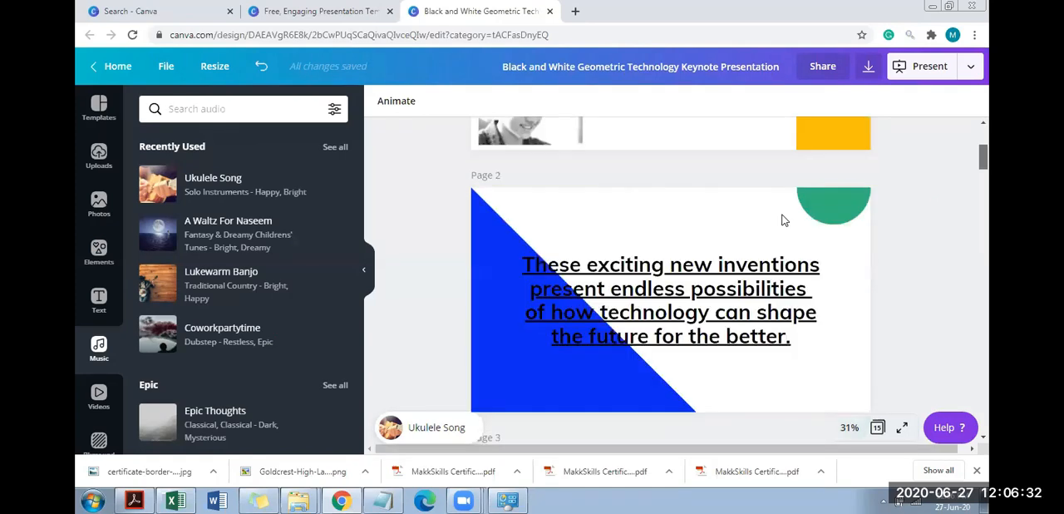
Replace the text on page 2 with the 0:10 green field video from the Aerial Shots collection
click(582, 193)
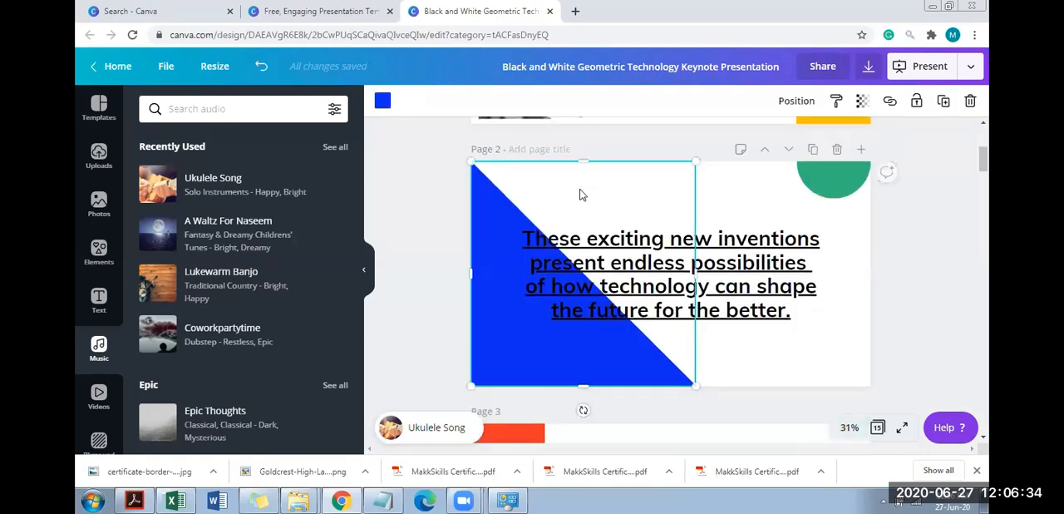
click(724, 192)
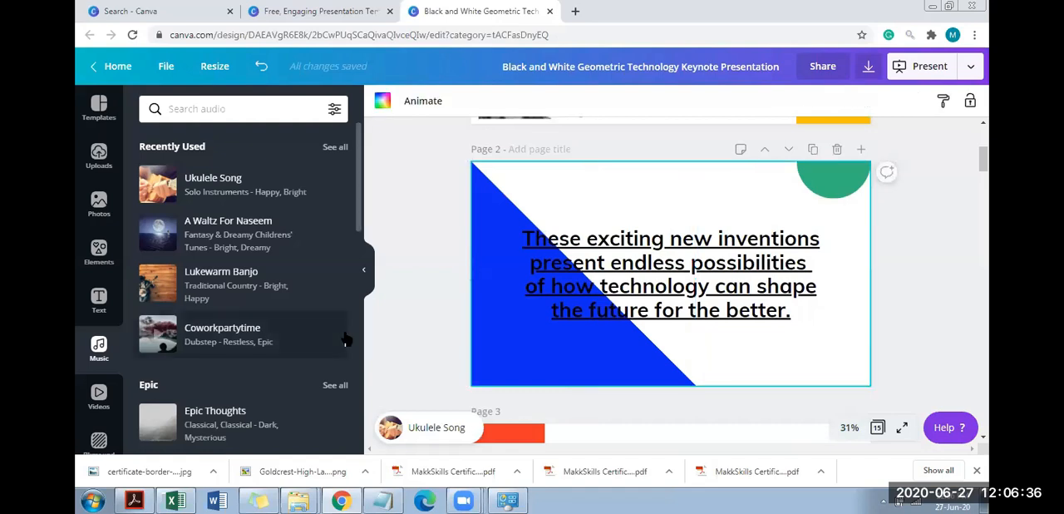
drag(363, 202, 359, 122)
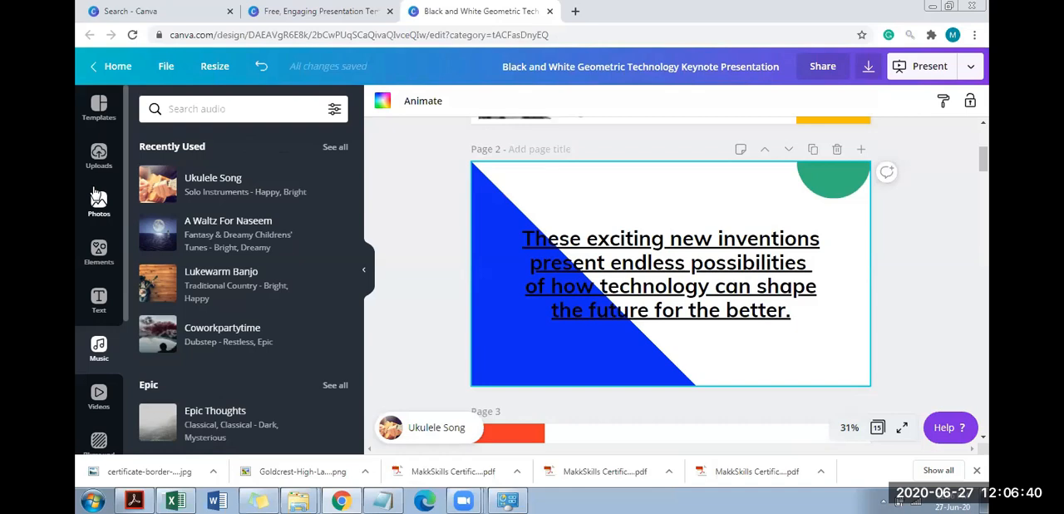
click(665, 264)
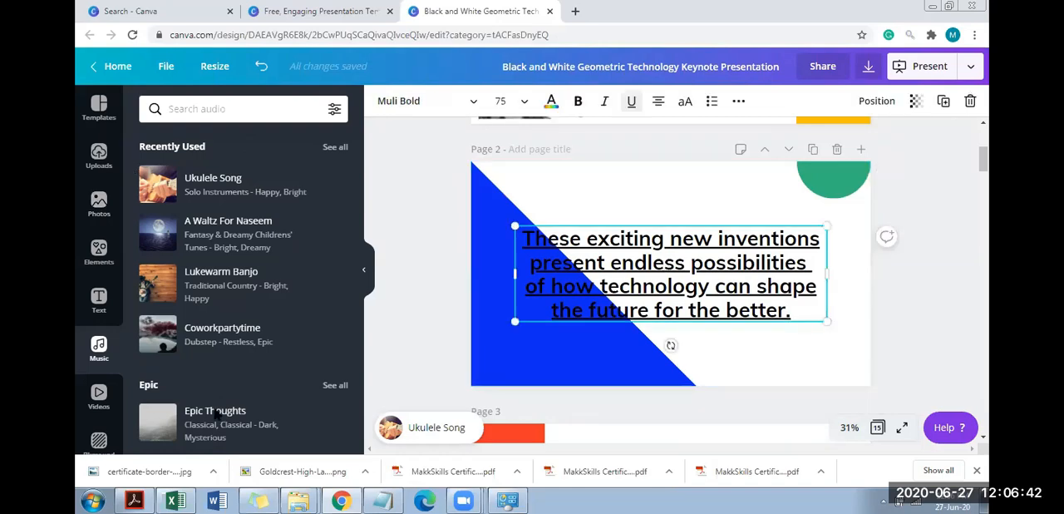
key(Delete)
click(99, 396)
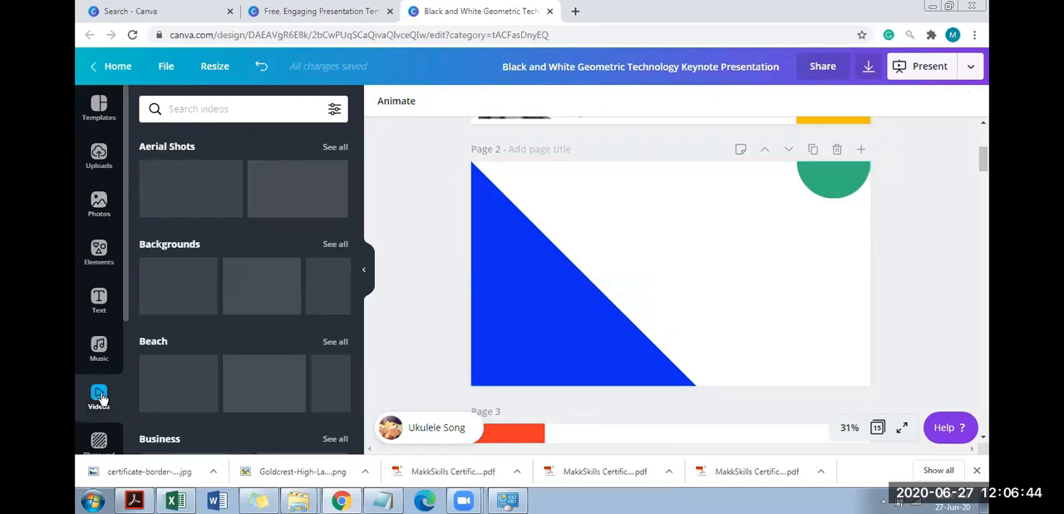
click(306, 194)
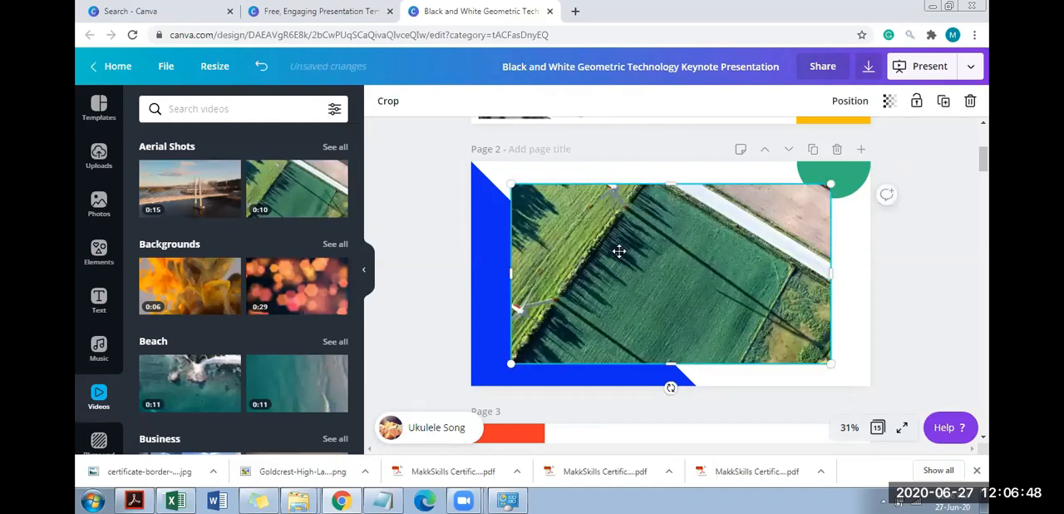
Try the larger 0:07 golf bag video from the uploaded videos on page 2, and undo its placement
click(101, 170)
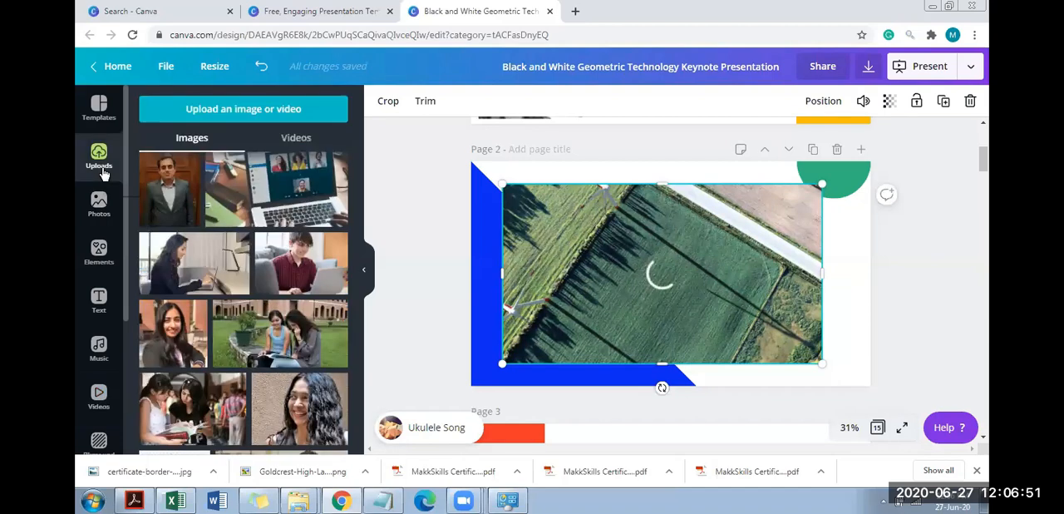
click(286, 143)
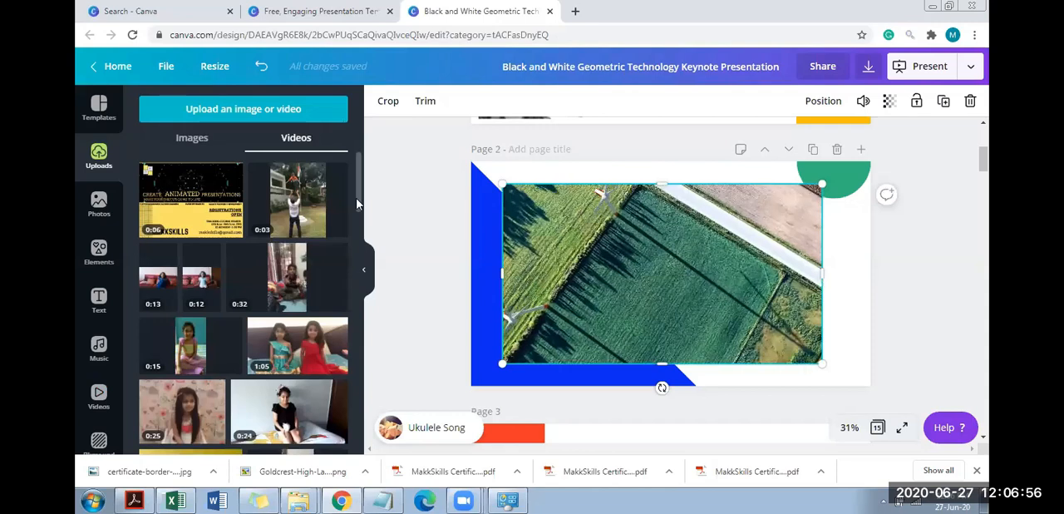
drag(359, 190, 366, 354)
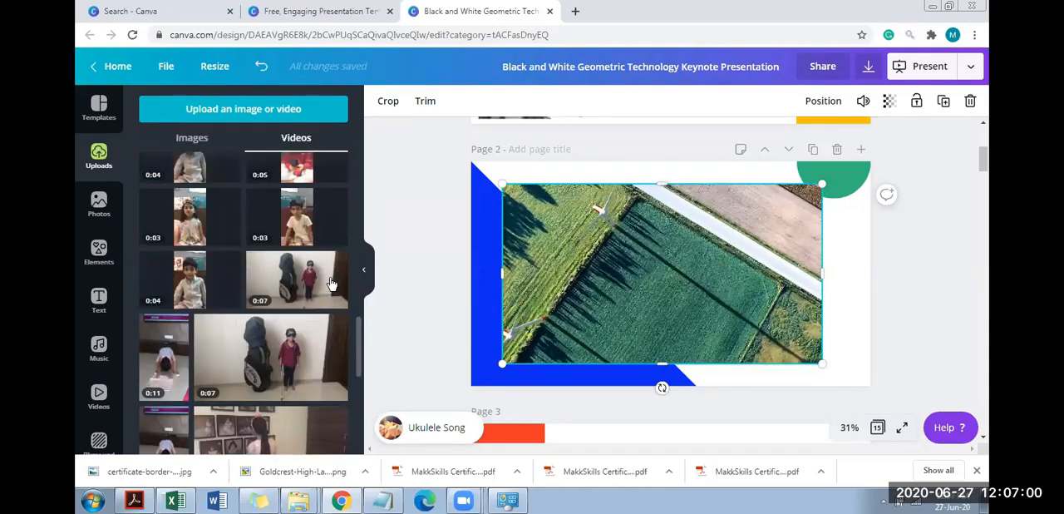
drag(295, 375, 625, 284)
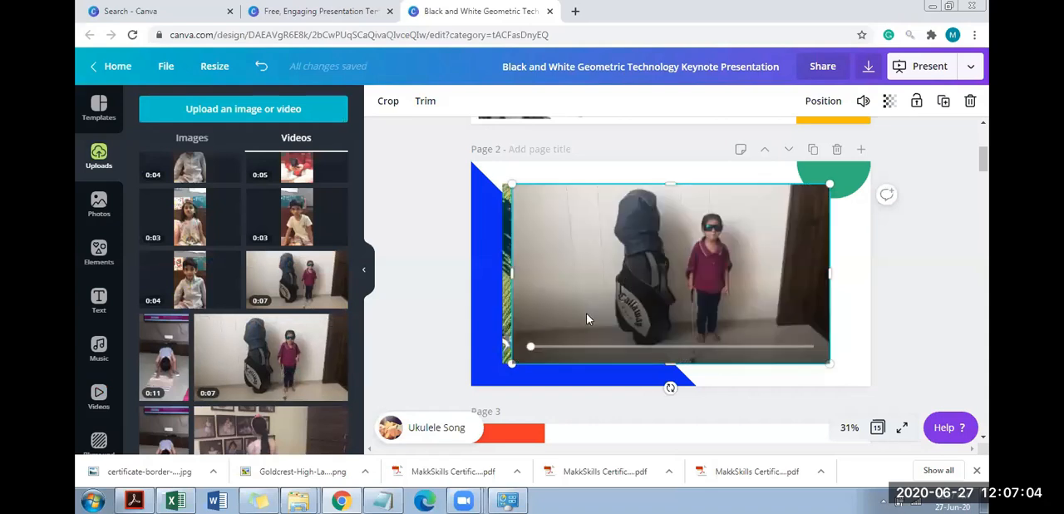
key(ctrl+z)
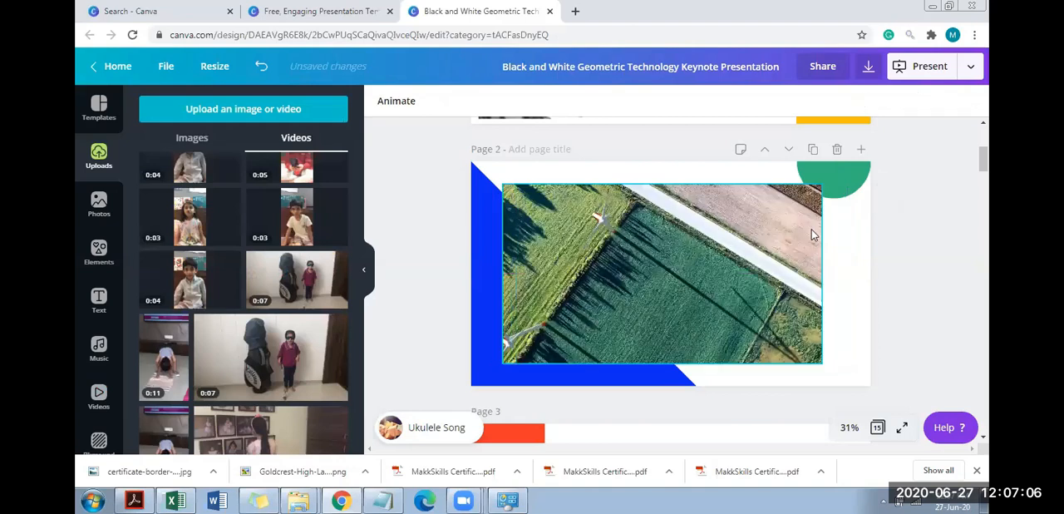
Delete the Health and Wellness heading on page 3 and add the smaller uploaded 0:07 golf bag video there
drag(983, 162, 985, 190)
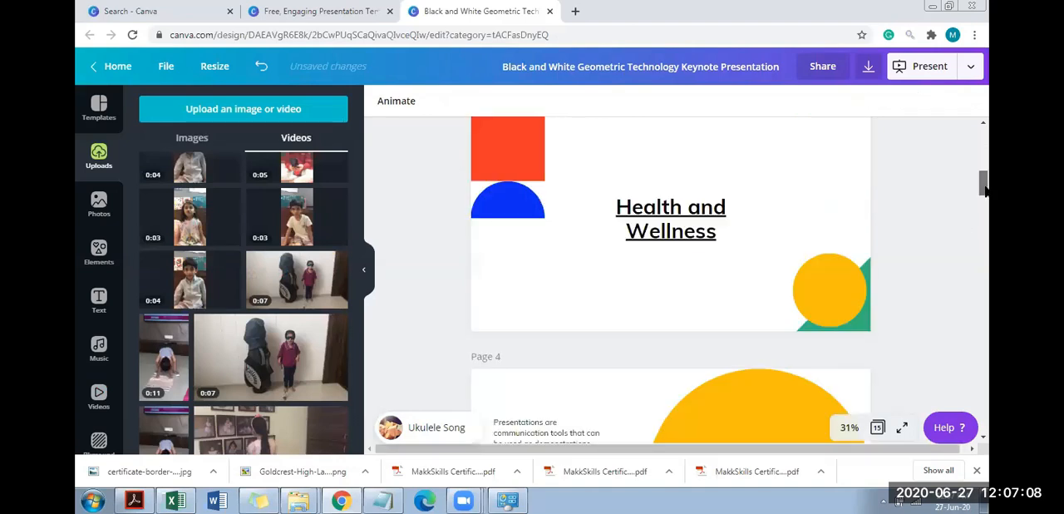
click(645, 205)
key(Delete)
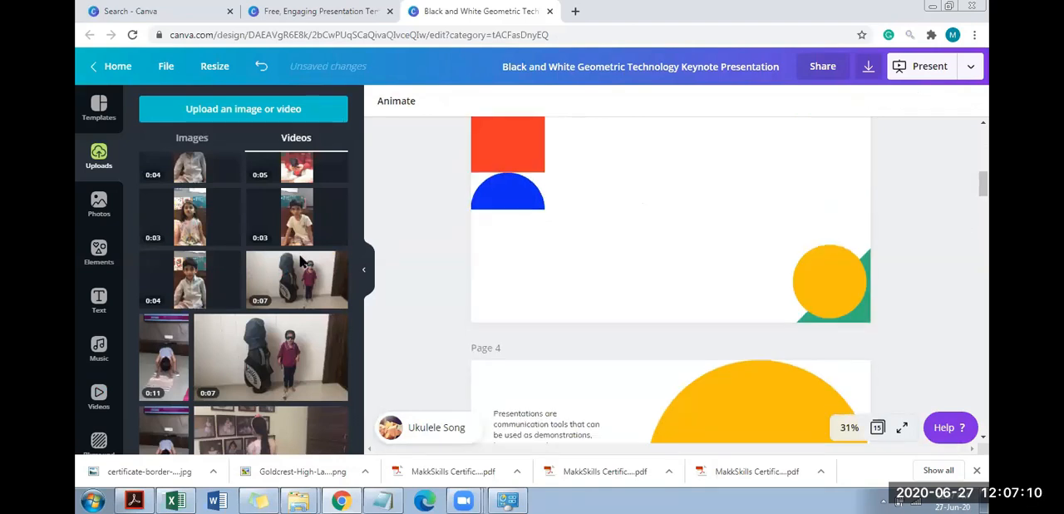
click(291, 259)
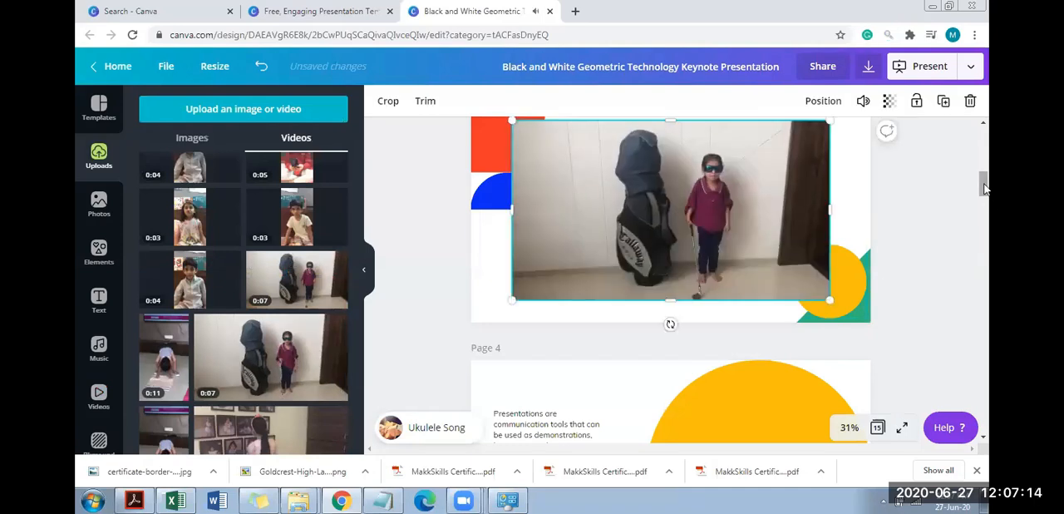
Replace the golf bag video on page 3 with the uploaded 0:11 exercise video, enlarged to nearly the full page height
scroll(985, 189, up, 4)
scroll(896, 194, down, 4)
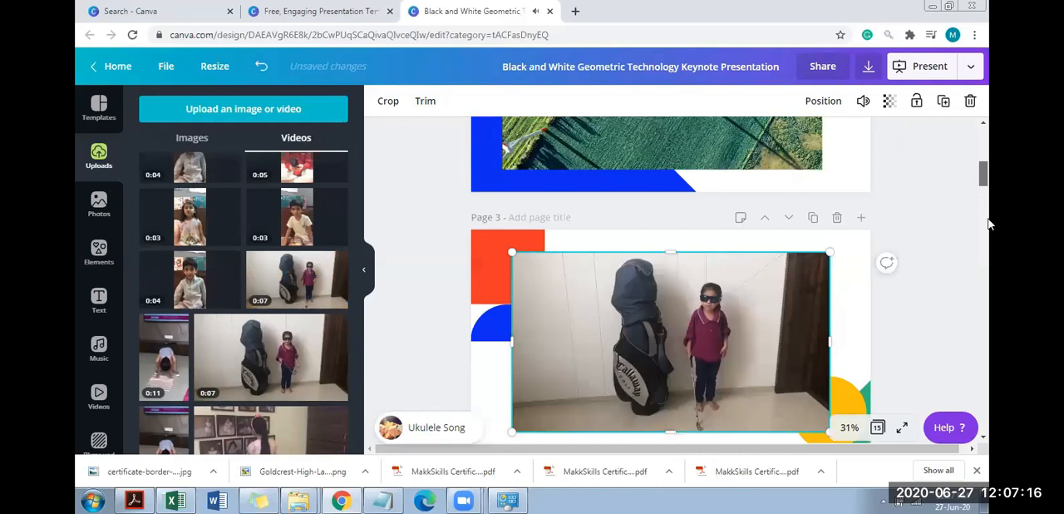
scroll(897, 193, down, 7)
scroll(737, 324, up, 10)
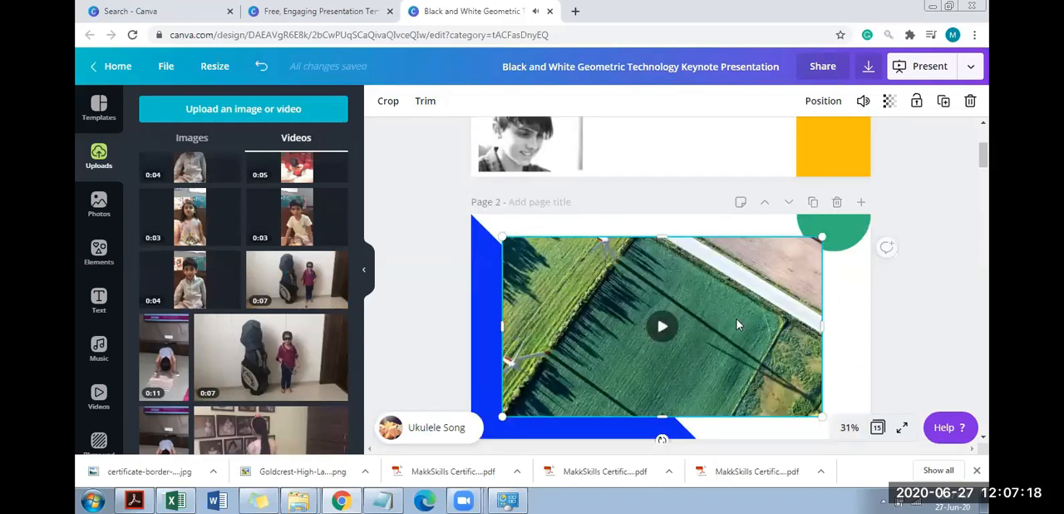
click(657, 314)
scroll(779, 239, down, 4)
click(779, 240)
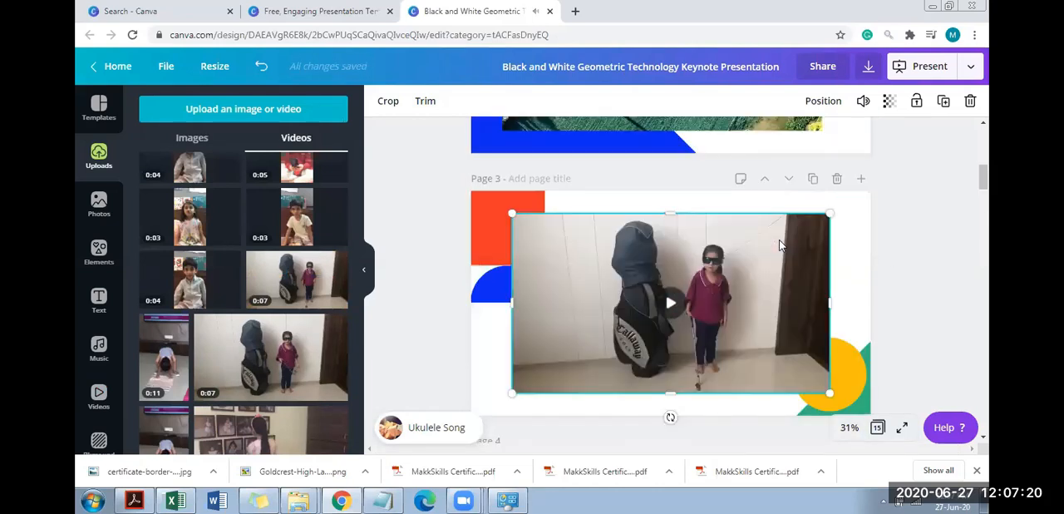
key(Delete)
click(146, 386)
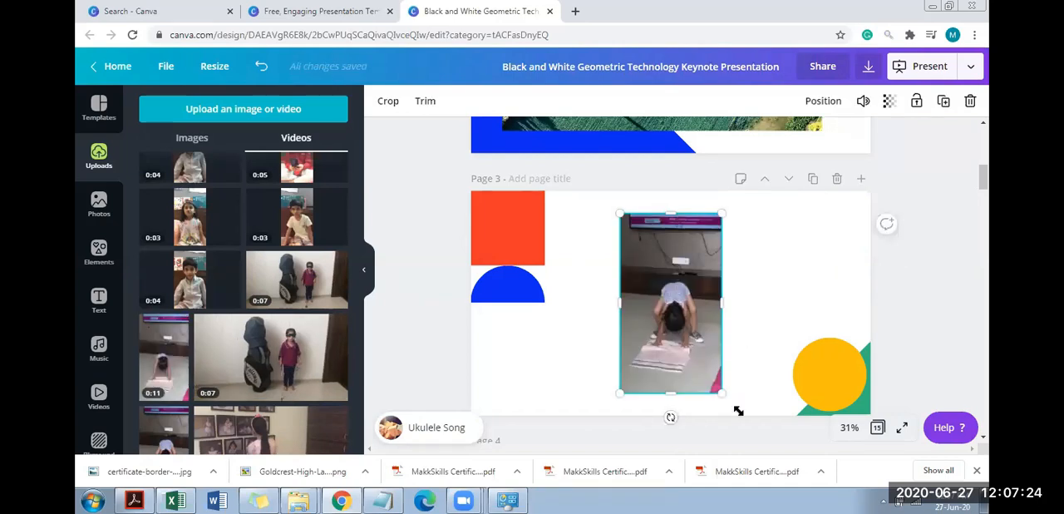
drag(622, 213, 599, 199)
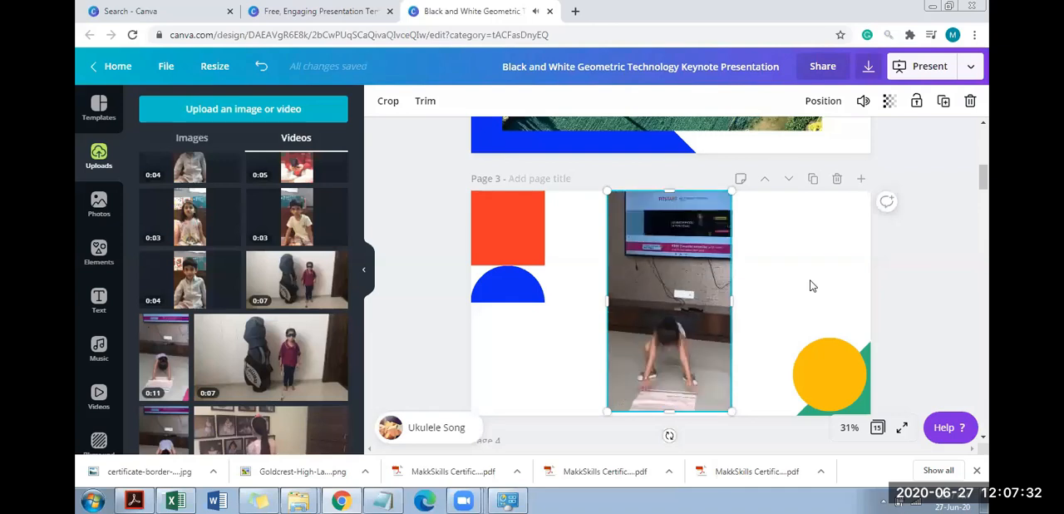
Delete the Goldcrest High logo from page 1 and add a multicoloured confetti streamer sticker over the title
drag(988, 188, 987, 139)
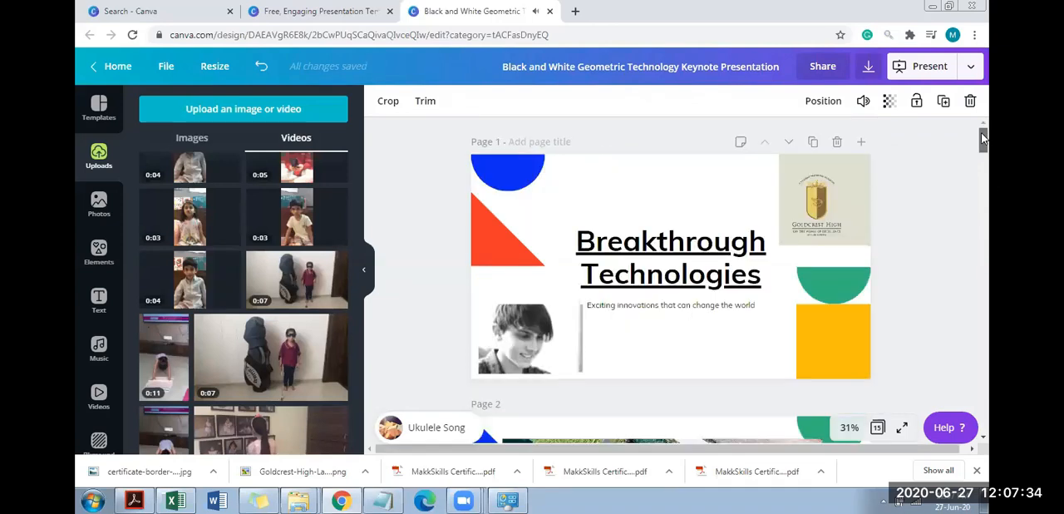
click(944, 184)
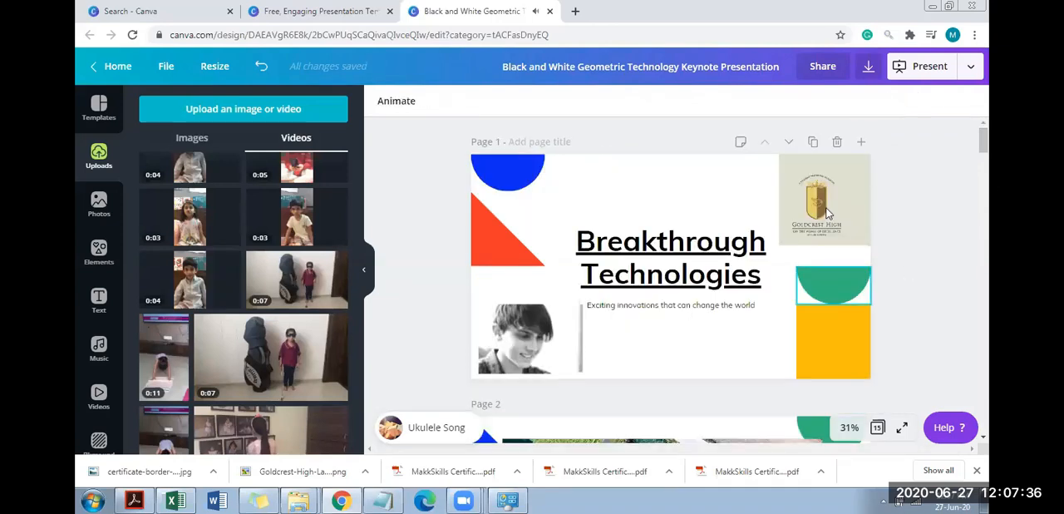
click(802, 226)
key(Delete)
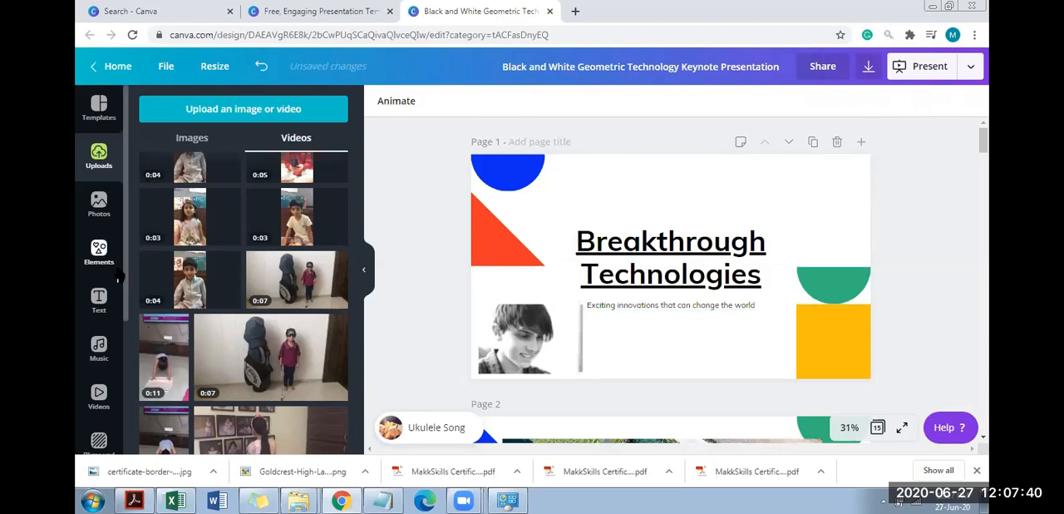
click(99, 250)
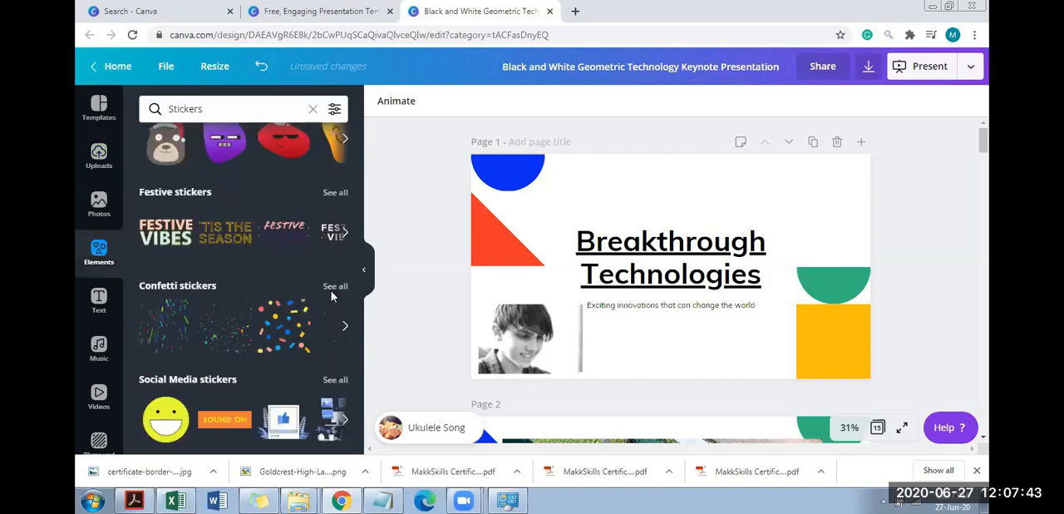
click(315, 335)
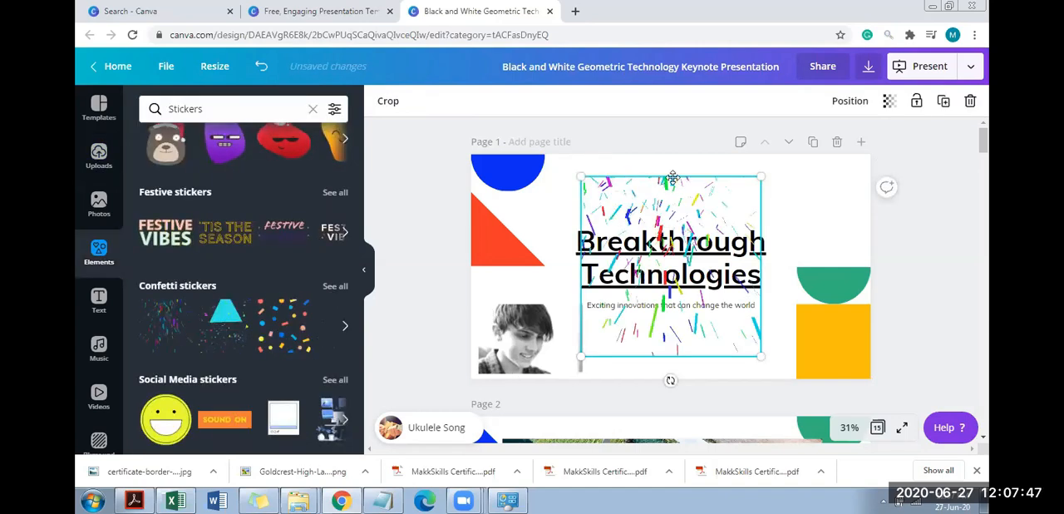
Add the yellow smiley face from the social media stickers to page 7
scroll(915, 302, down, 3)
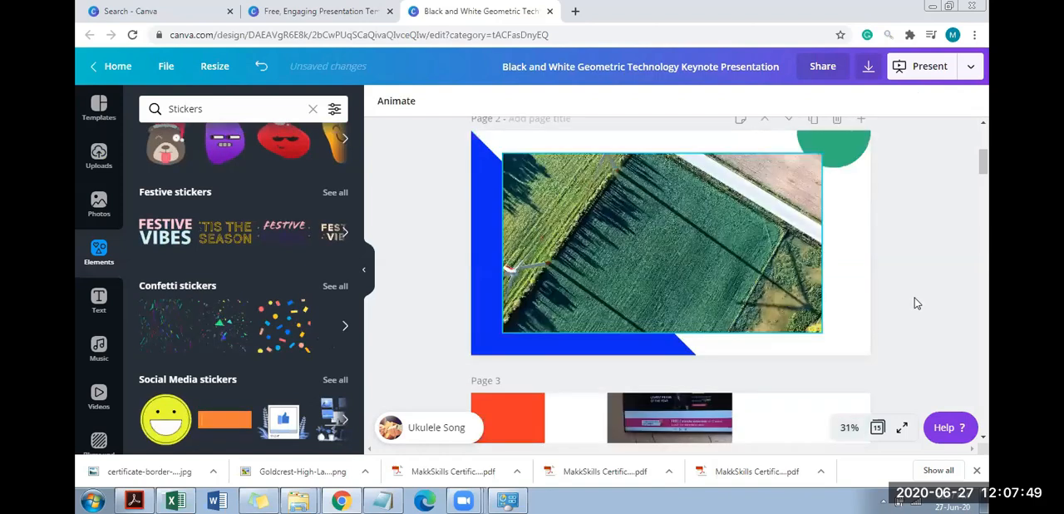
drag(985, 242, 987, 273)
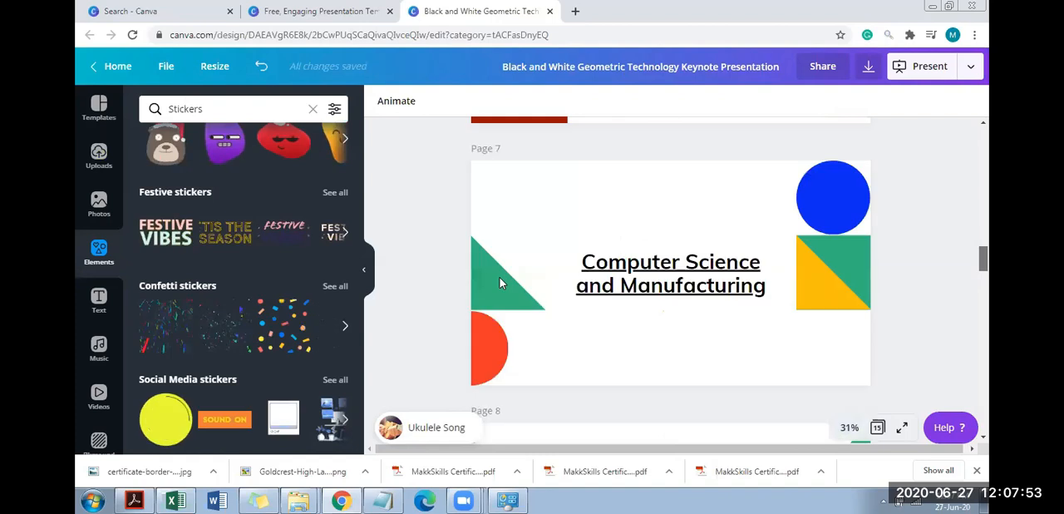
click(177, 426)
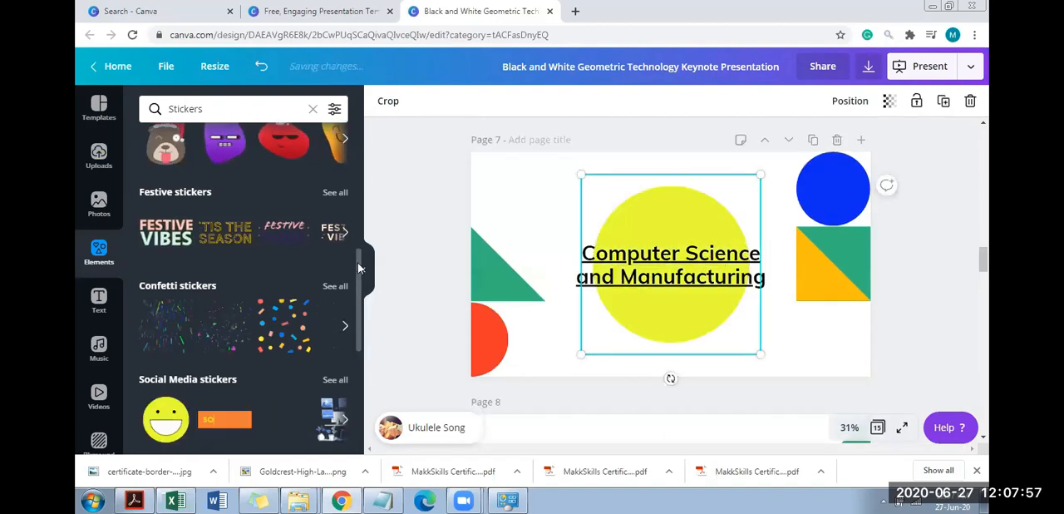
Add the striped WEDNESDAY word sticker to the Advanced 3D Printing page
scroll(360, 267, down, 3)
scroll(359, 332, down, 2)
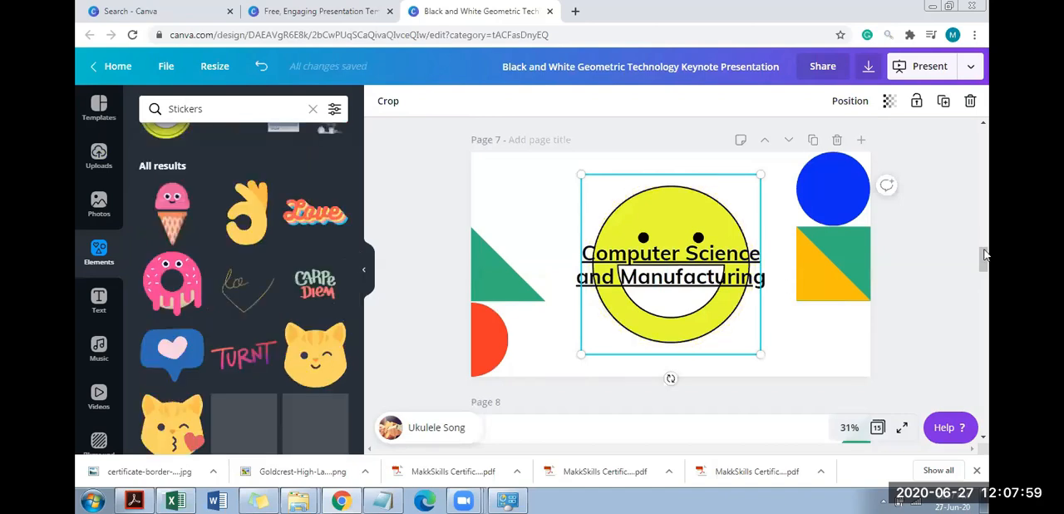
scroll(983, 315, down, 6)
click(769, 150)
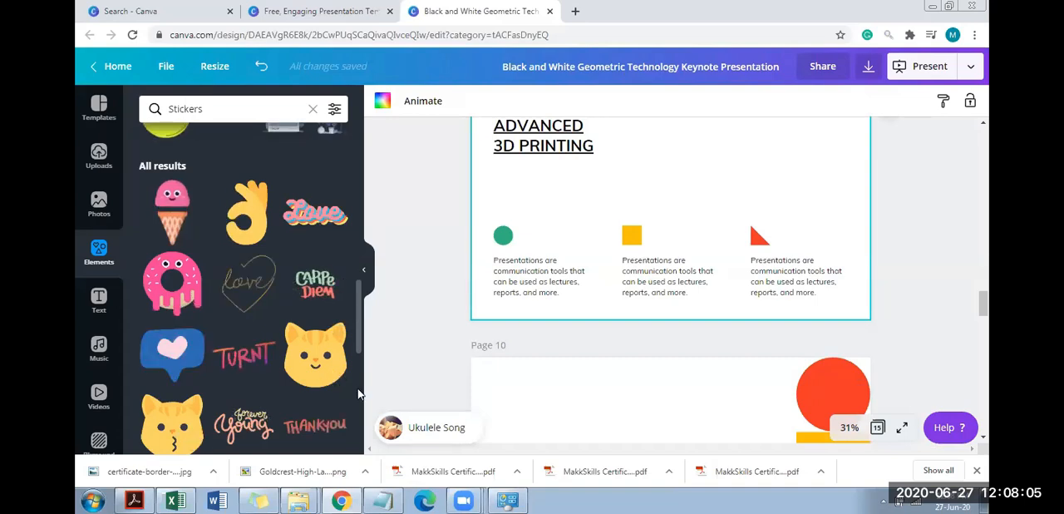
scroll(359, 394, down, 5)
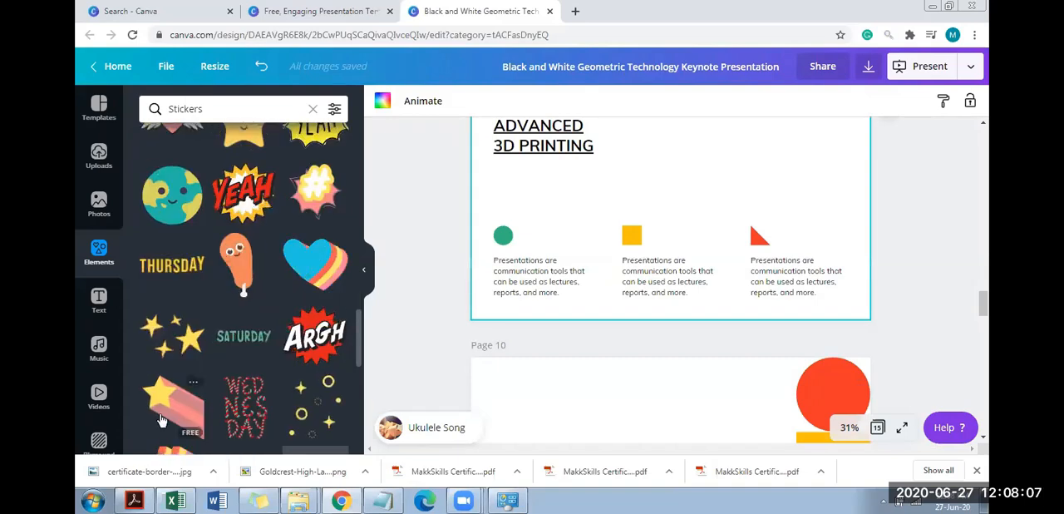
click(246, 410)
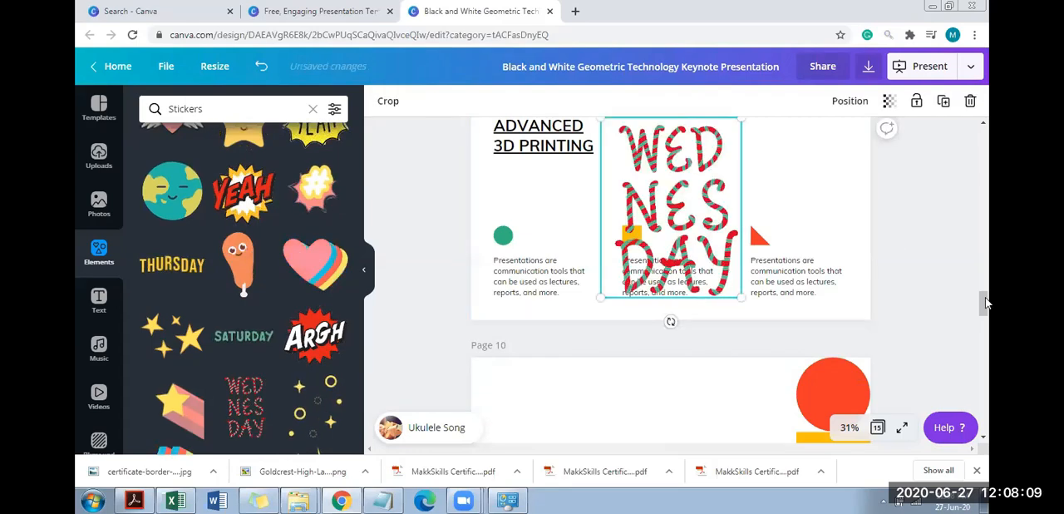
Delete page 15, the last page of the presentation
scroll(988, 282, up, 1)
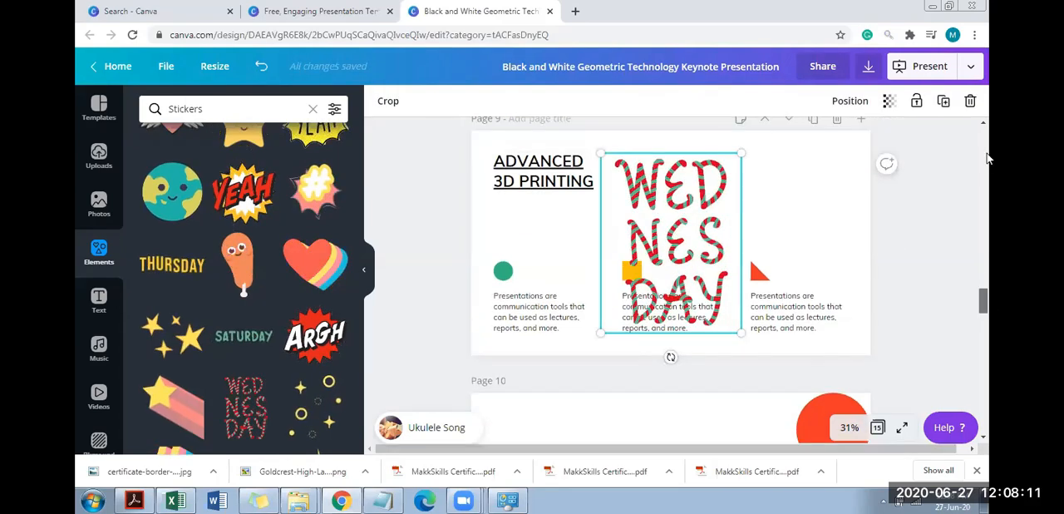
click(984, 141)
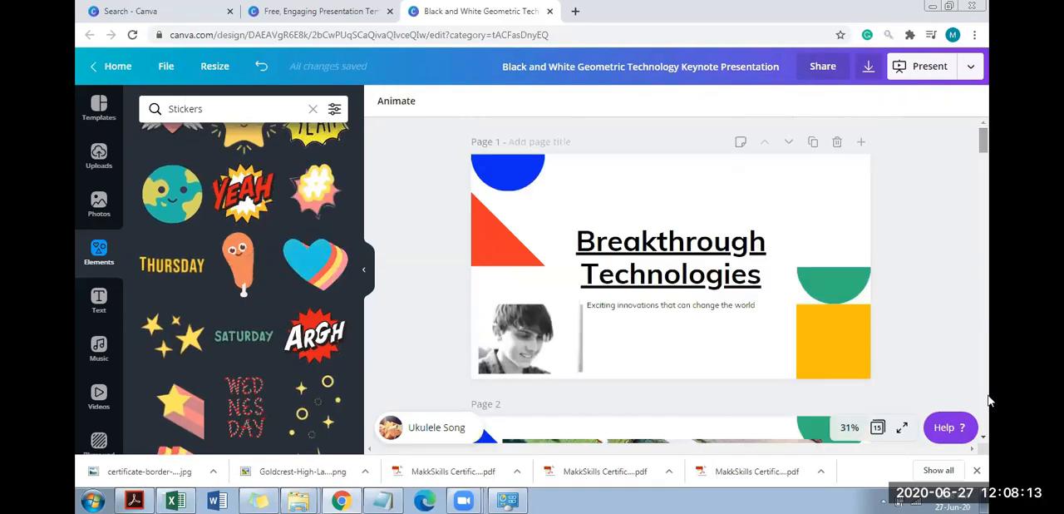
click(988, 409)
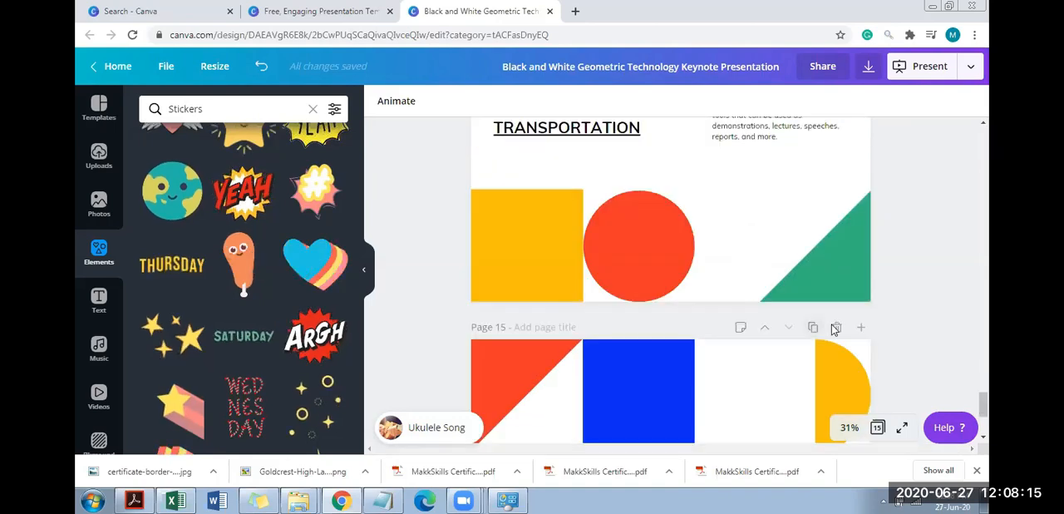
click(836, 329)
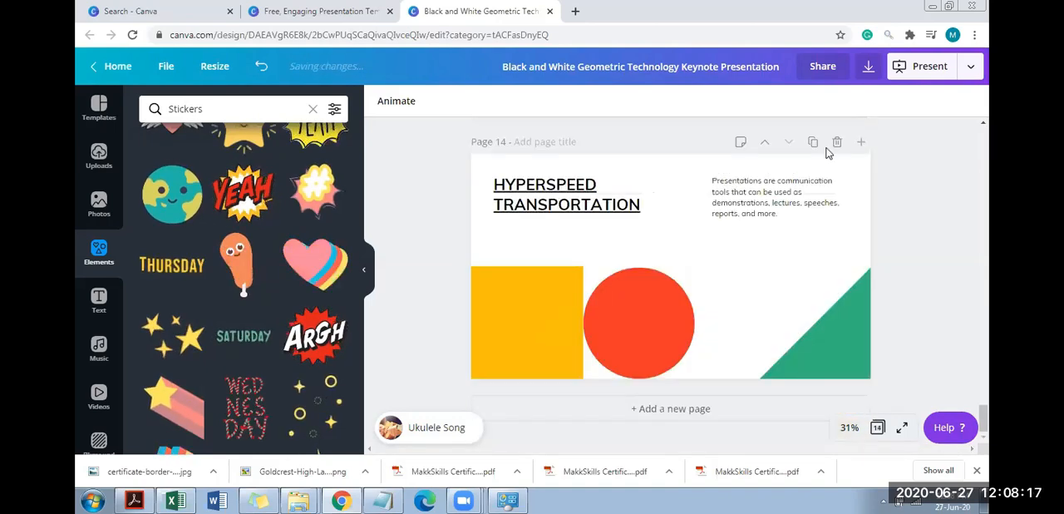
Delete page 14 and replace the "Transportation and Space Research" title on page 13 with "thank you!"
click(837, 143)
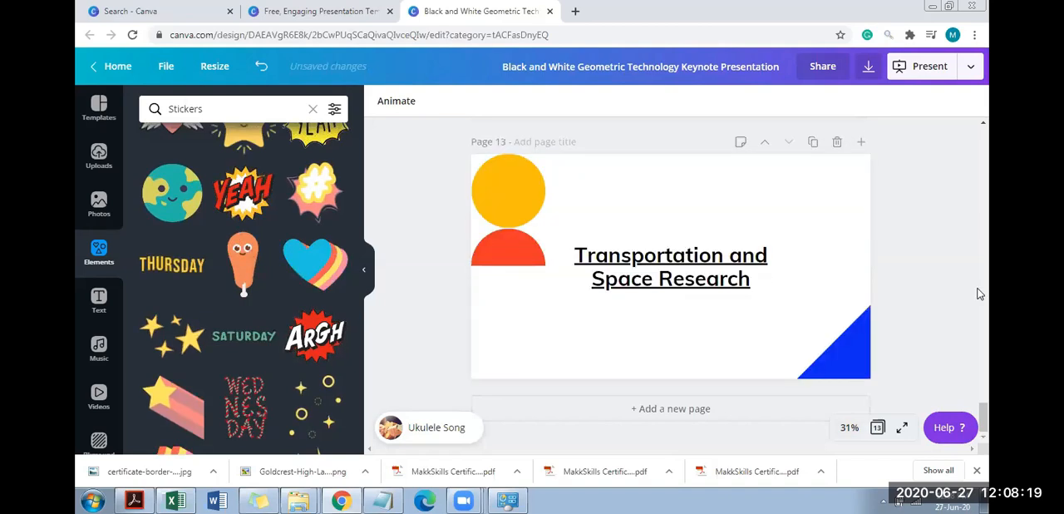
double_click(722, 277)
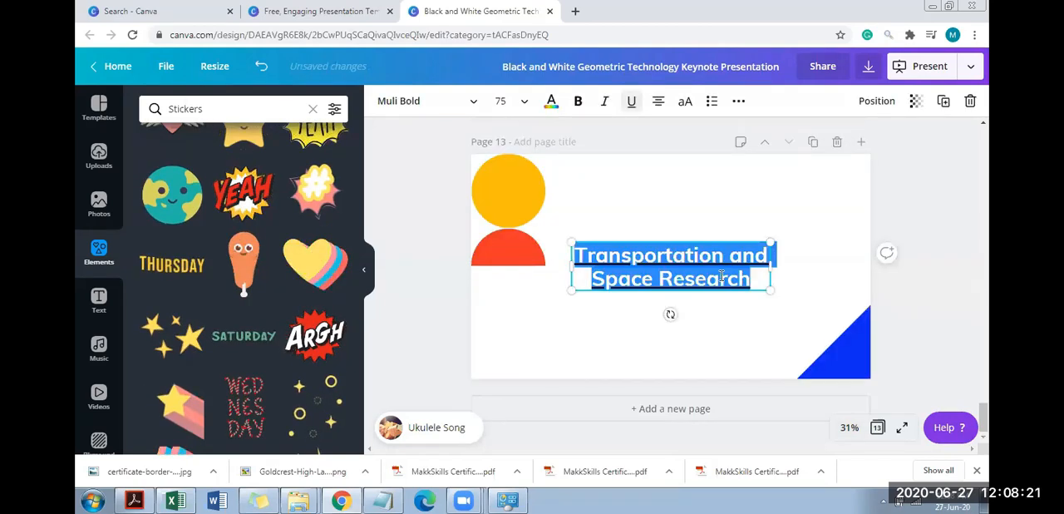
text(thank you!)
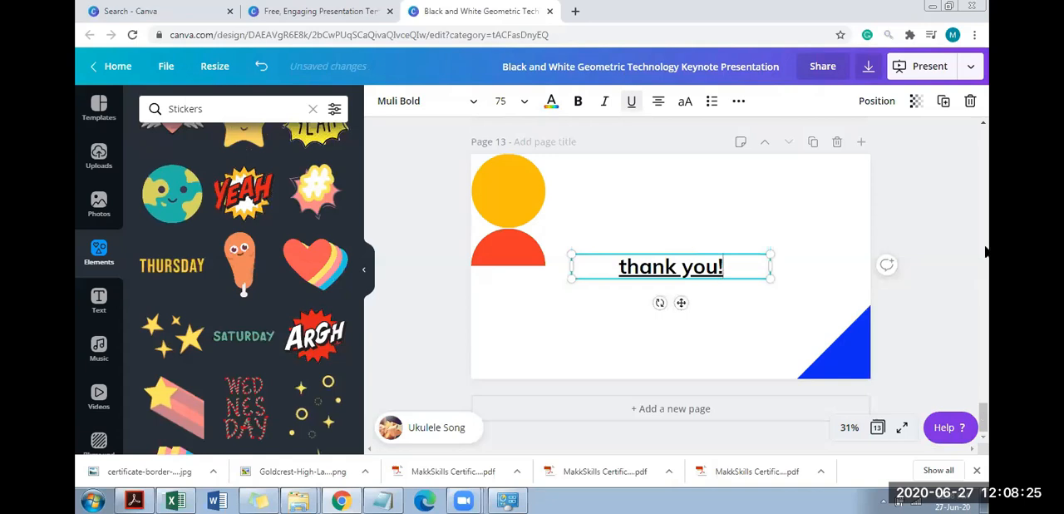
Present the slideshow from page 1 in Autoplay mode with 4 seconds per slide
scroll(953, 180, up, 10)
scroll(952, 177, up, 9)
drag(984, 177, 983, 132)
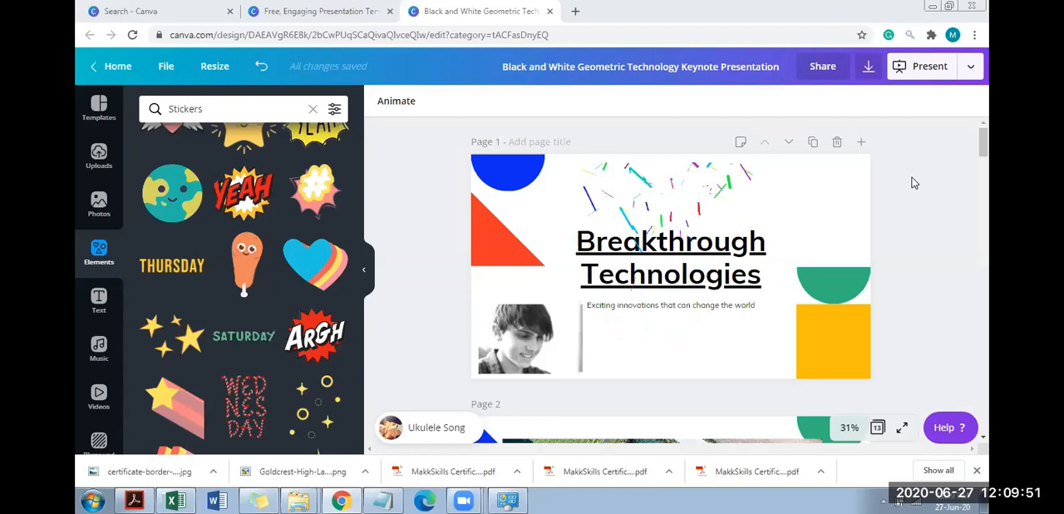
click(546, 333)
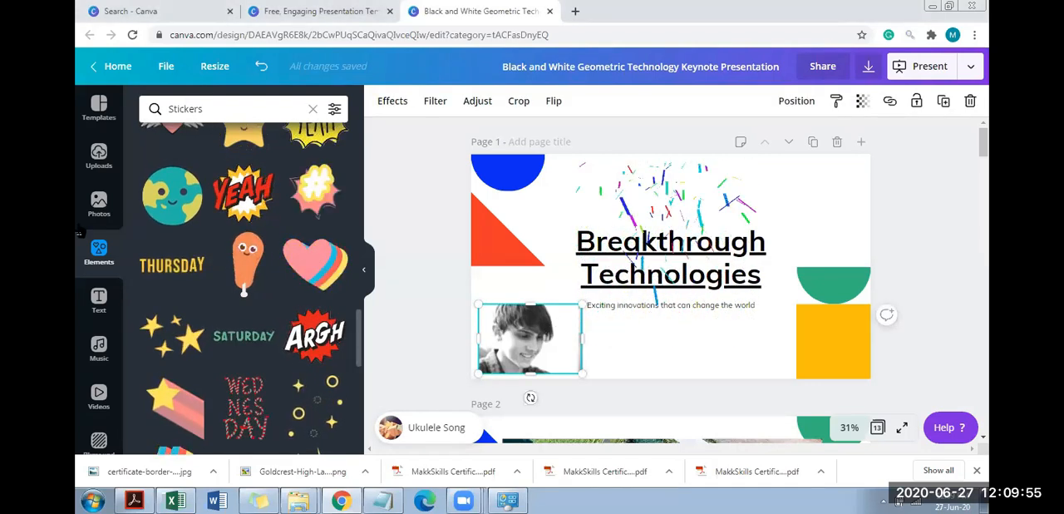
click(940, 66)
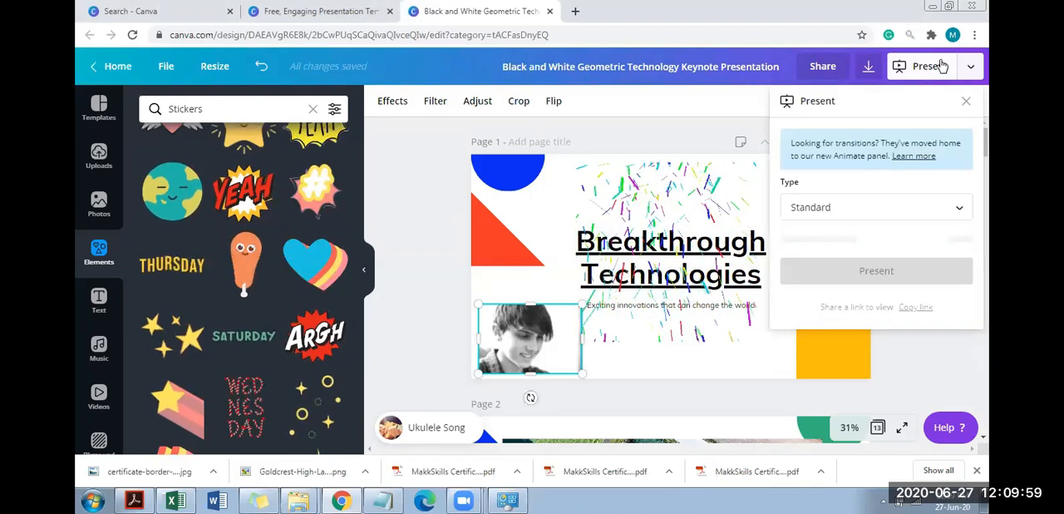
click(898, 210)
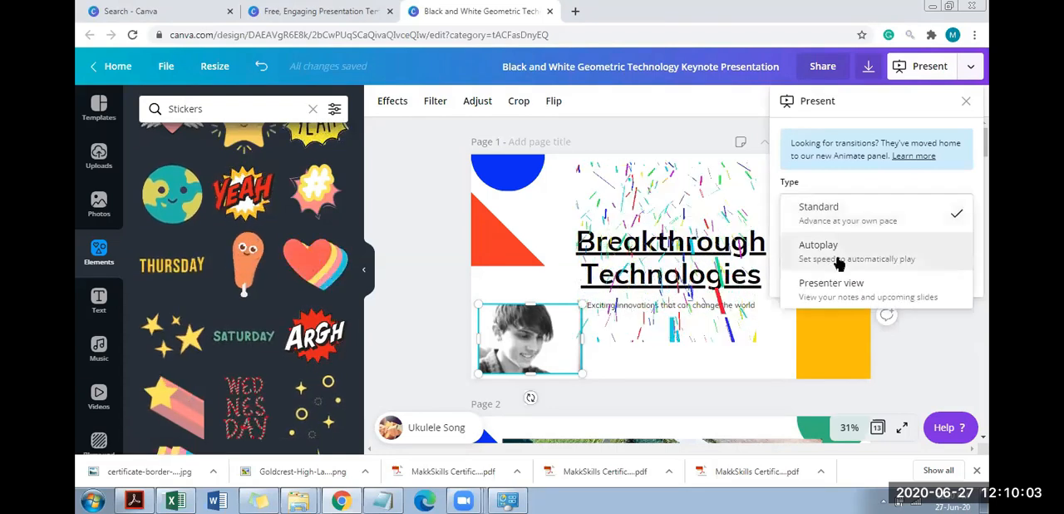
click(838, 254)
click(827, 246)
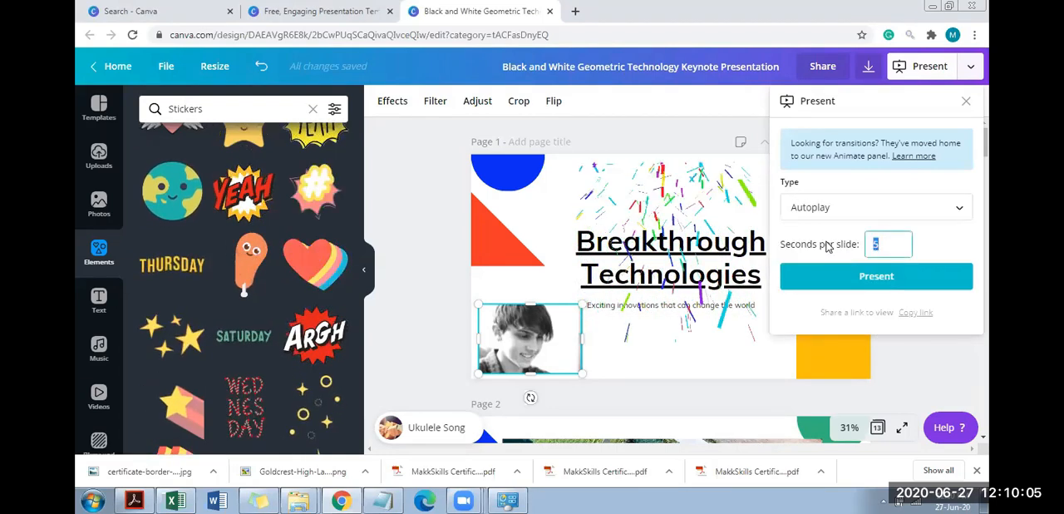
text(4)
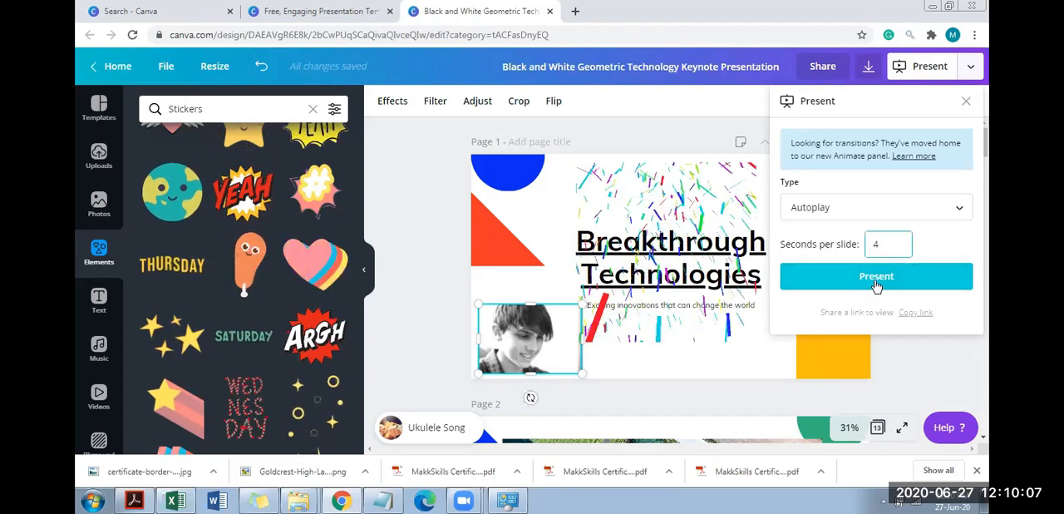
click(876, 282)
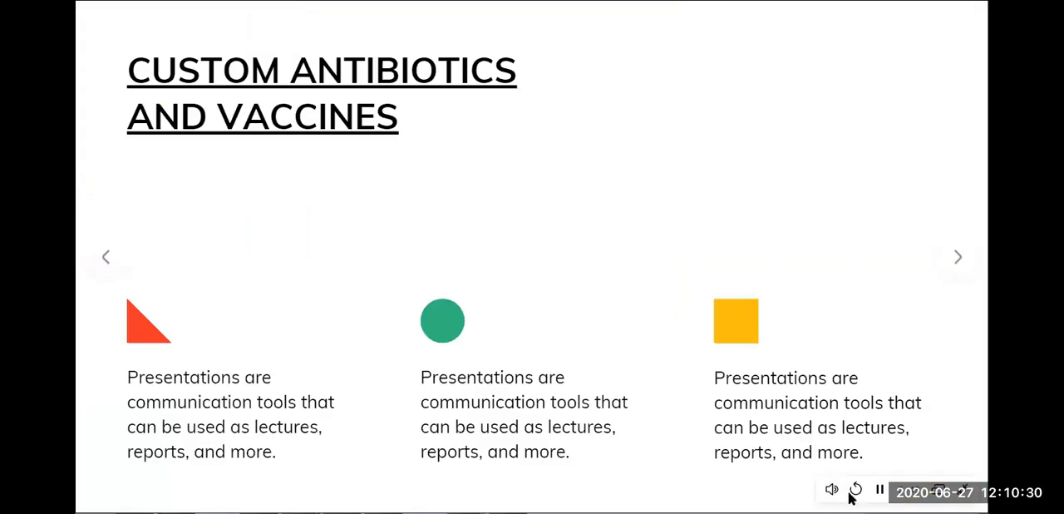
Advance the running slideshow to the "Computer Science and Manufacturing" slide
click(857, 491)
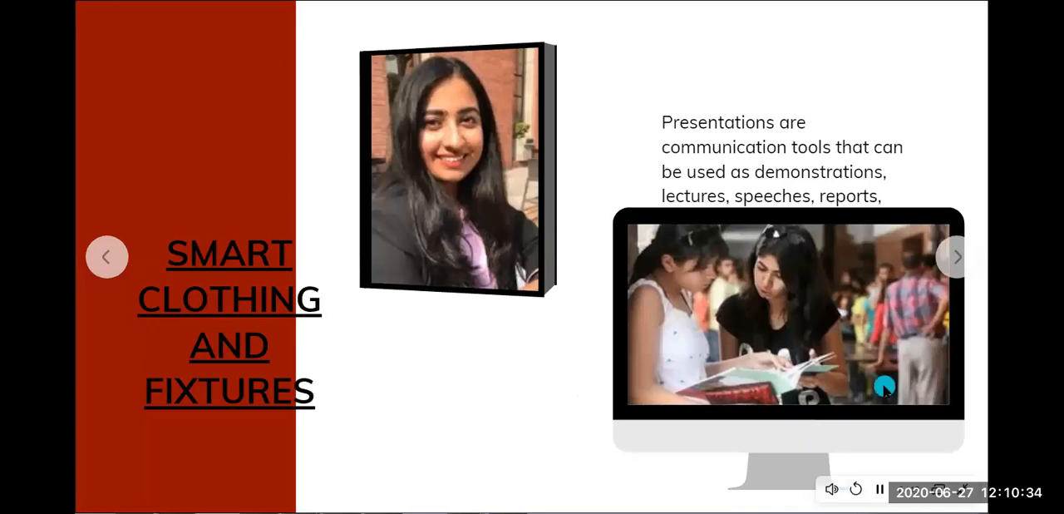
click(588, 333)
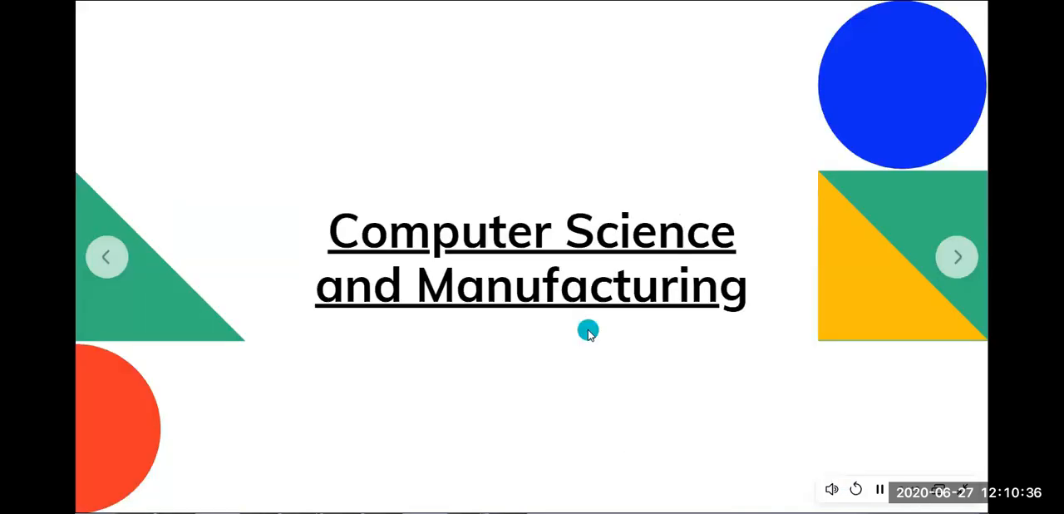
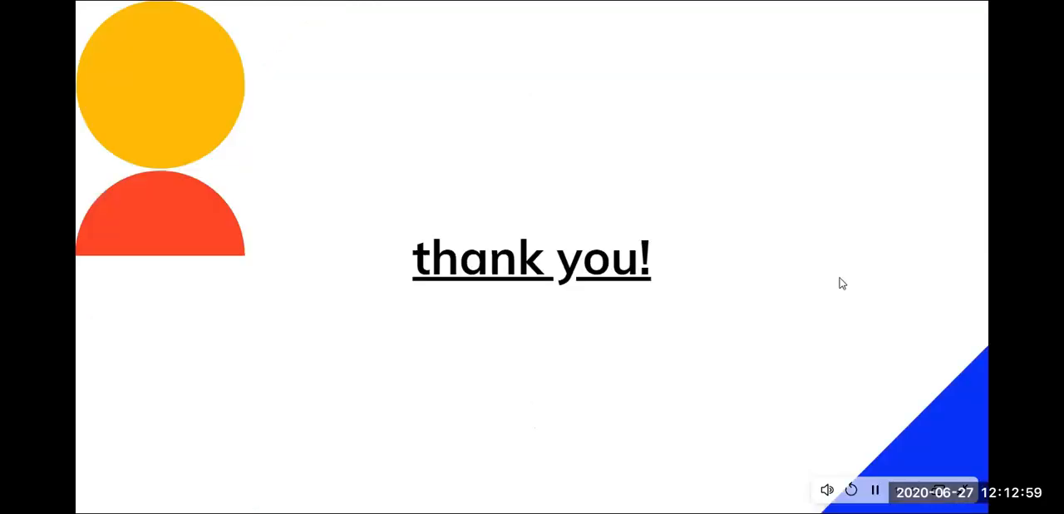
Leave the slideshow and return to page 1 of the presentation in the editor
click(857, 294)
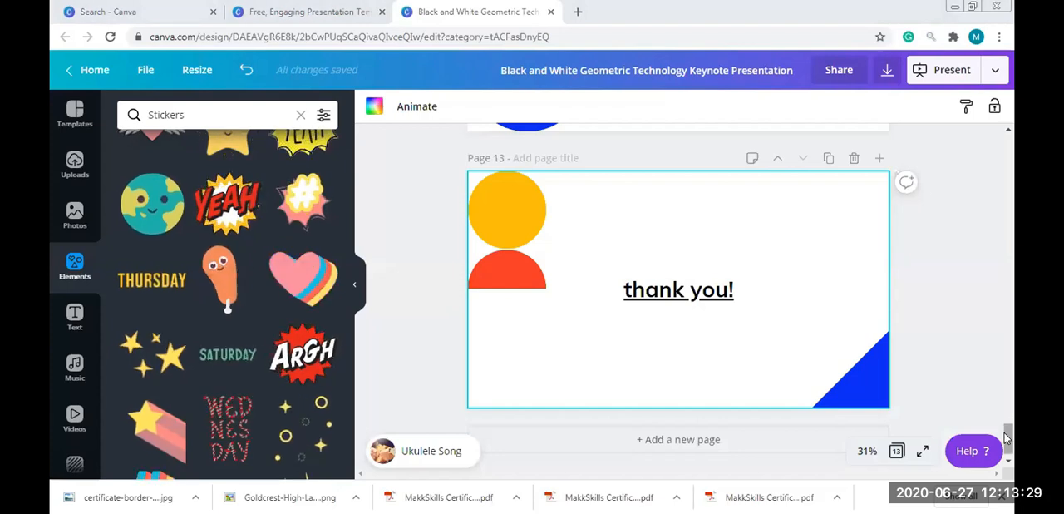
click(1009, 124)
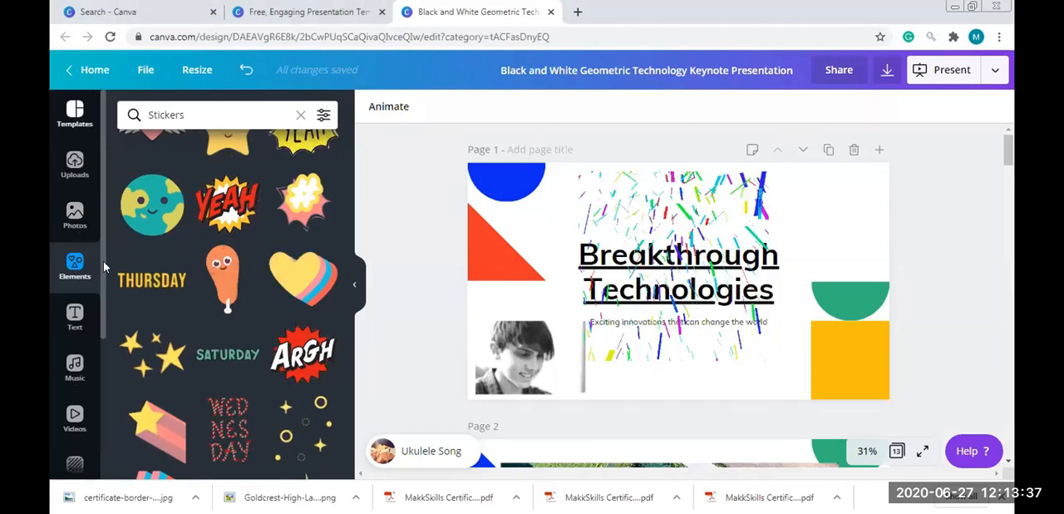
scroll(102, 325, down, 1)
scroll(105, 366, down, 2)
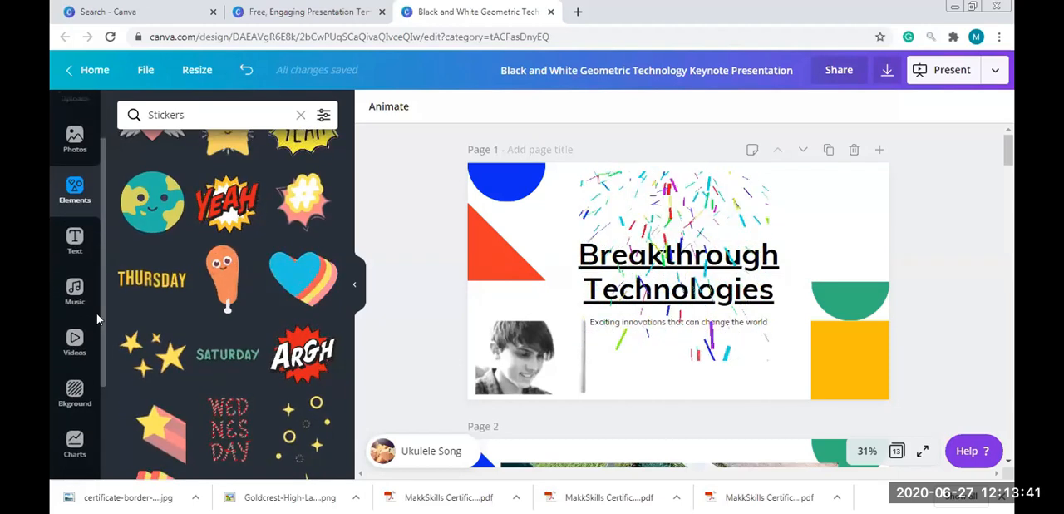
scroll(98, 230, up, 3)
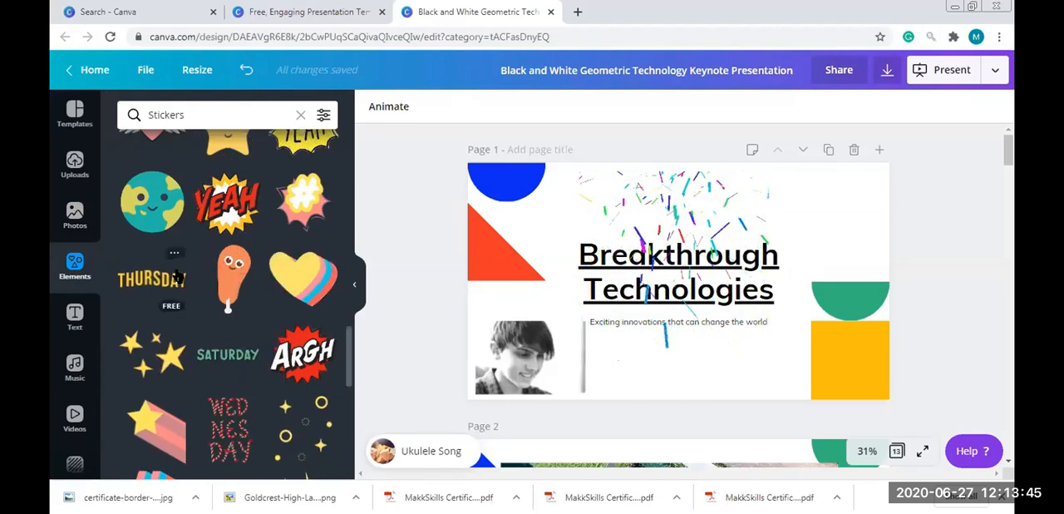
Browse the audio library and try to add the Travellers track from the Travel category to page 1
click(75, 366)
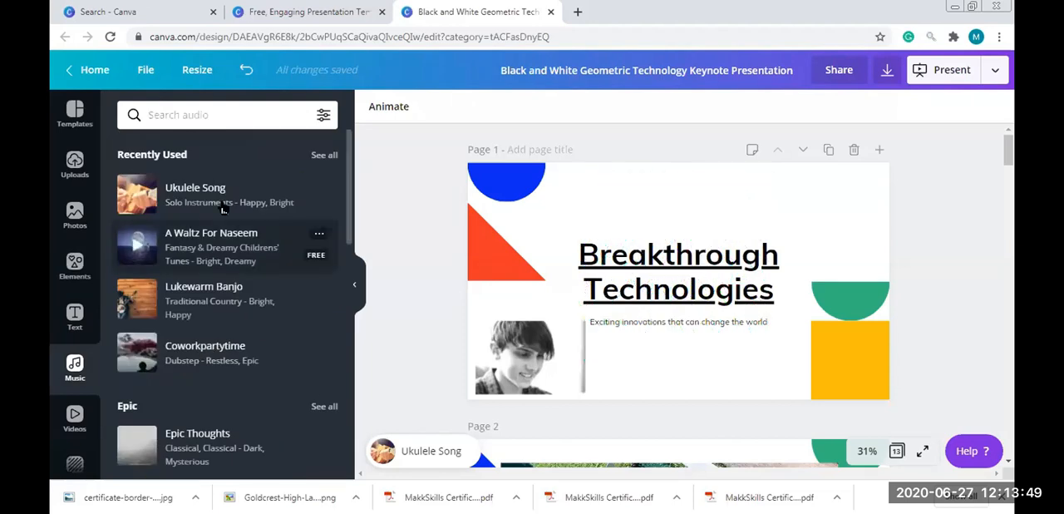
scroll(241, 312, down, 10)
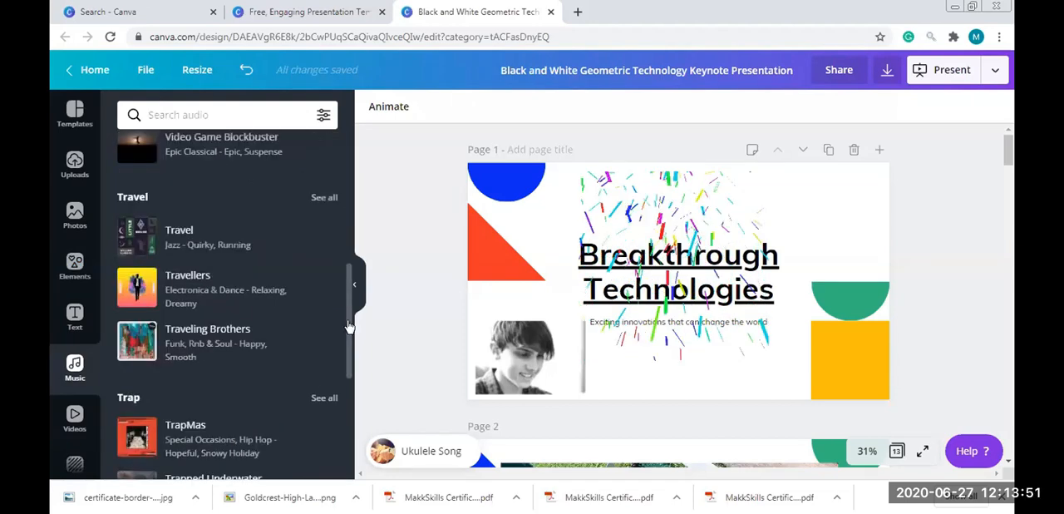
drag(241, 306, 539, 385)
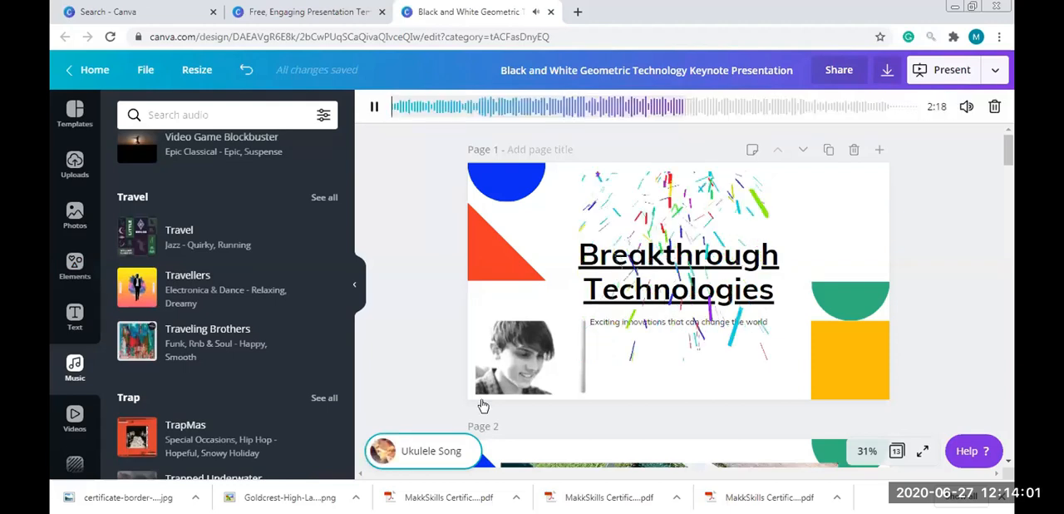
drag(182, 293, 602, 405)
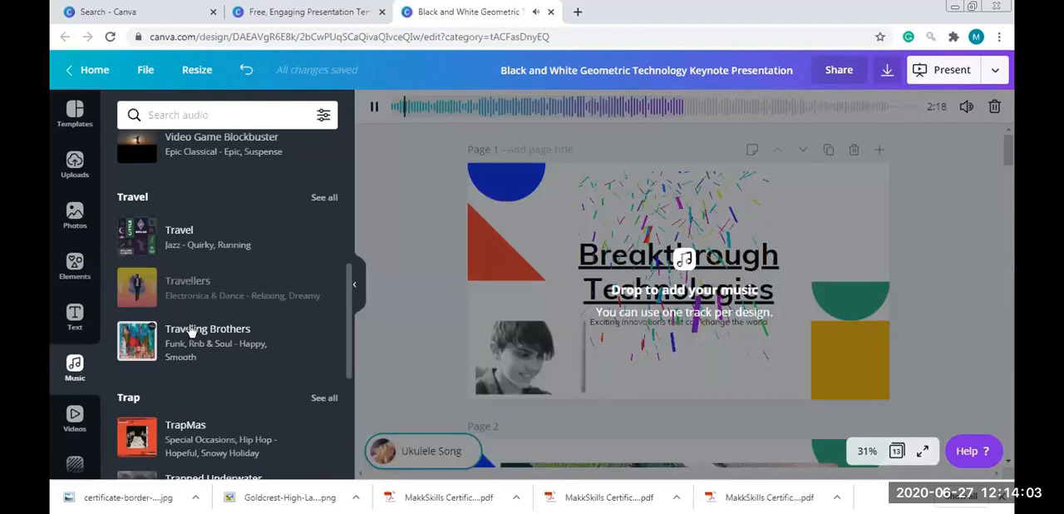
click(582, 360)
drag(199, 343, 654, 275)
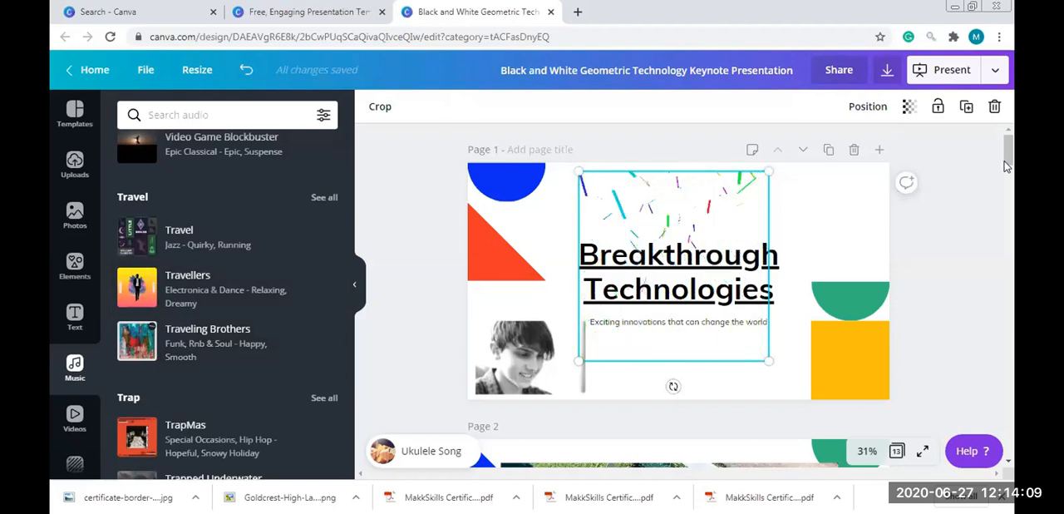
Go to page 3 and replace the design's music with Trapped Underwater from the Trap category
scroll(1004, 190, down, 1)
drag(1007, 190, 1009, 214)
click(577, 272)
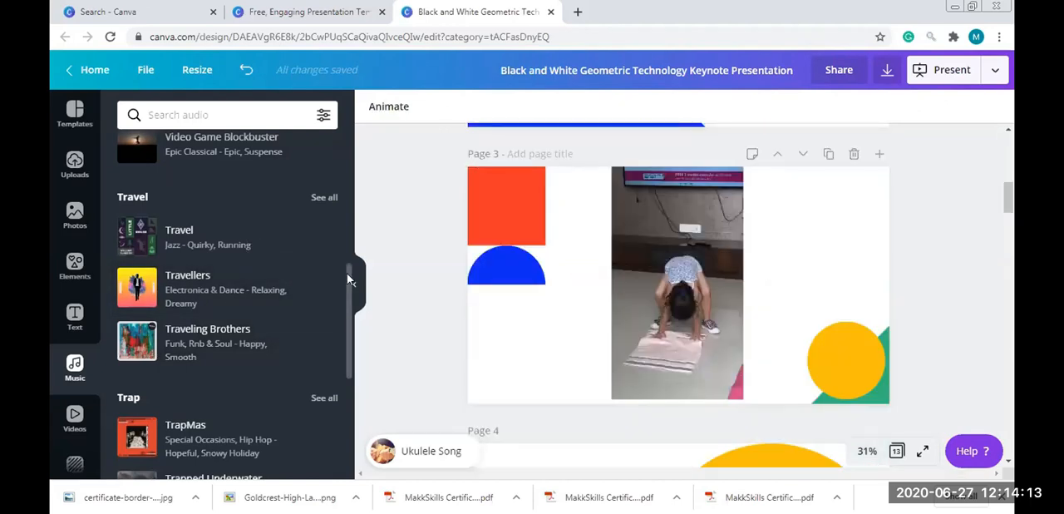
scroll(227, 308, down, 2)
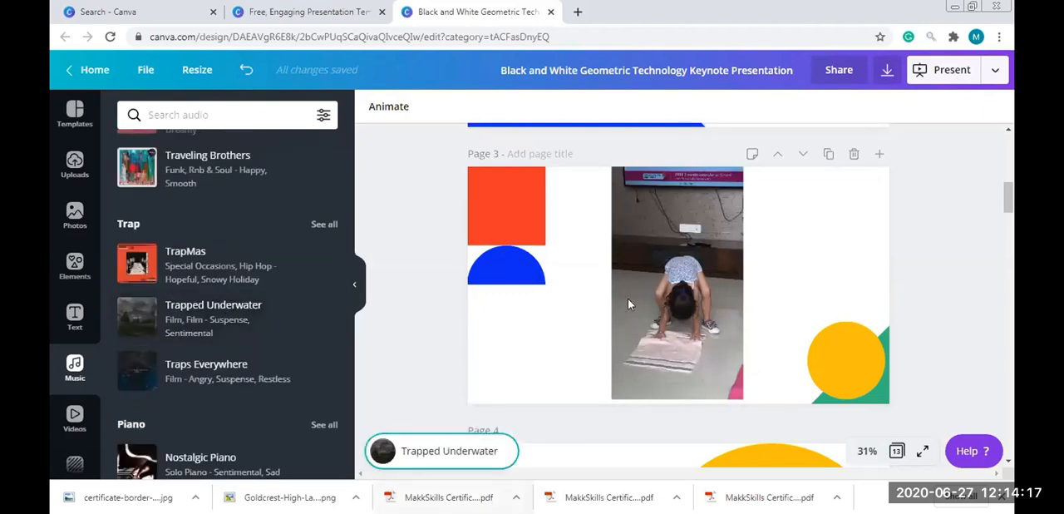
click(679, 422)
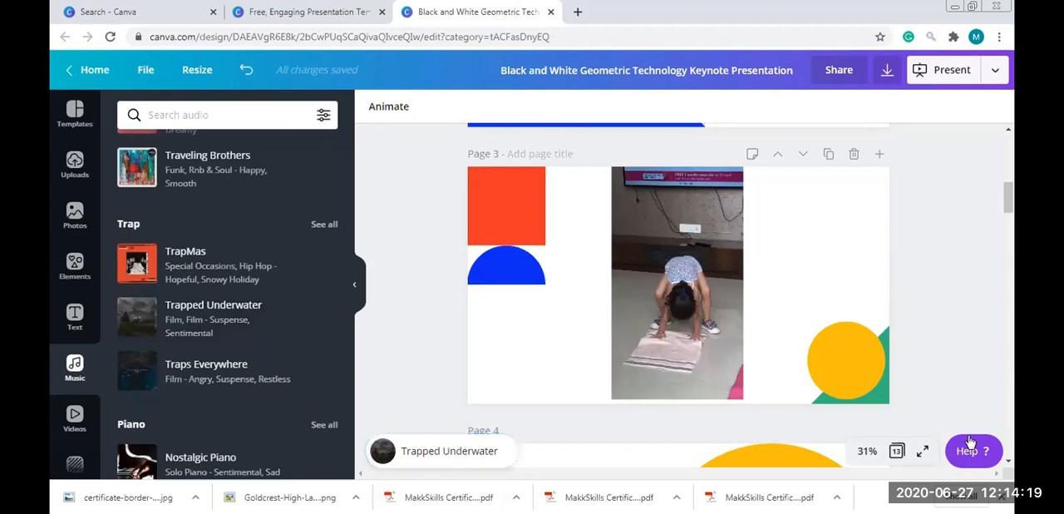
Listen to the Trapped Underwater track while looking through the audio library, and pause its playback
click(656, 204)
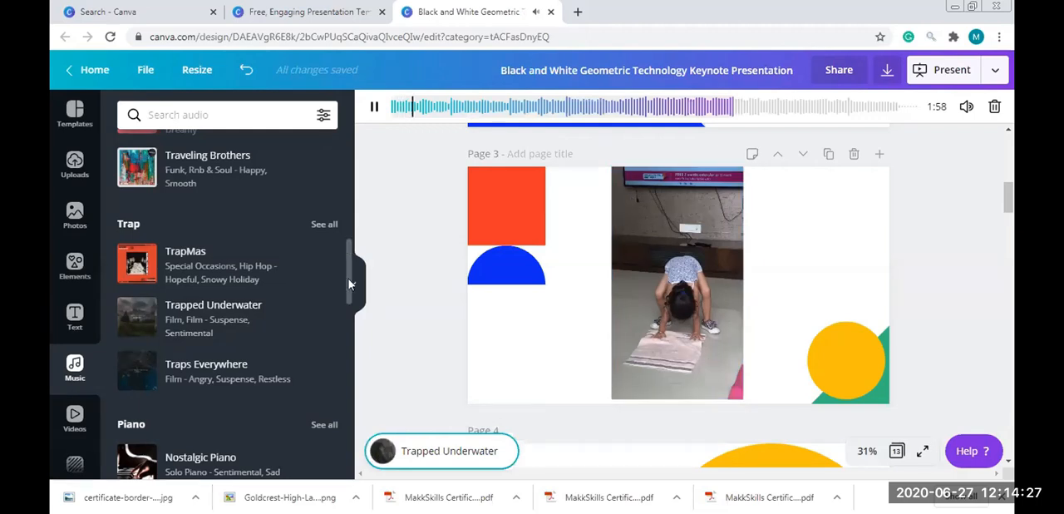
scroll(349, 241, down, 5)
drag(350, 234, 348, 171)
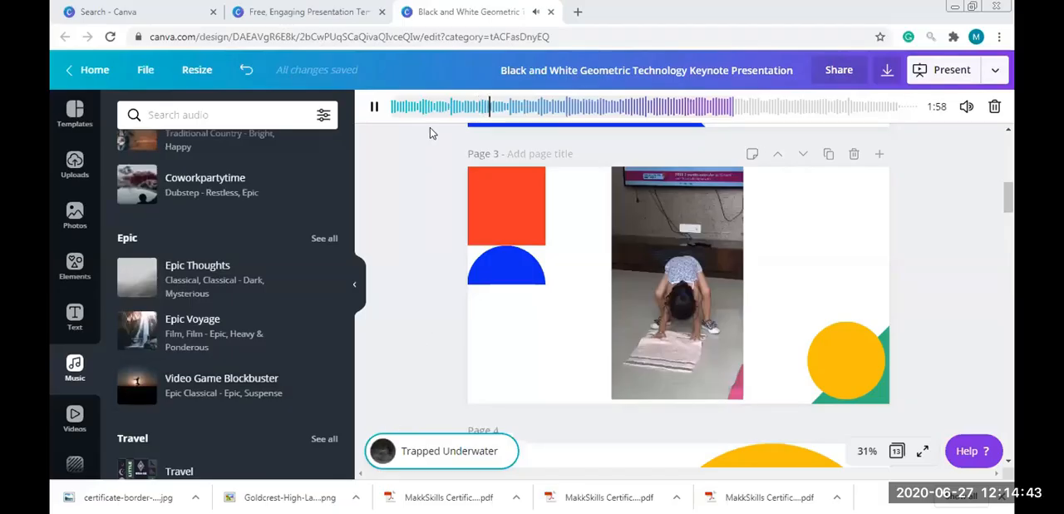
click(374, 108)
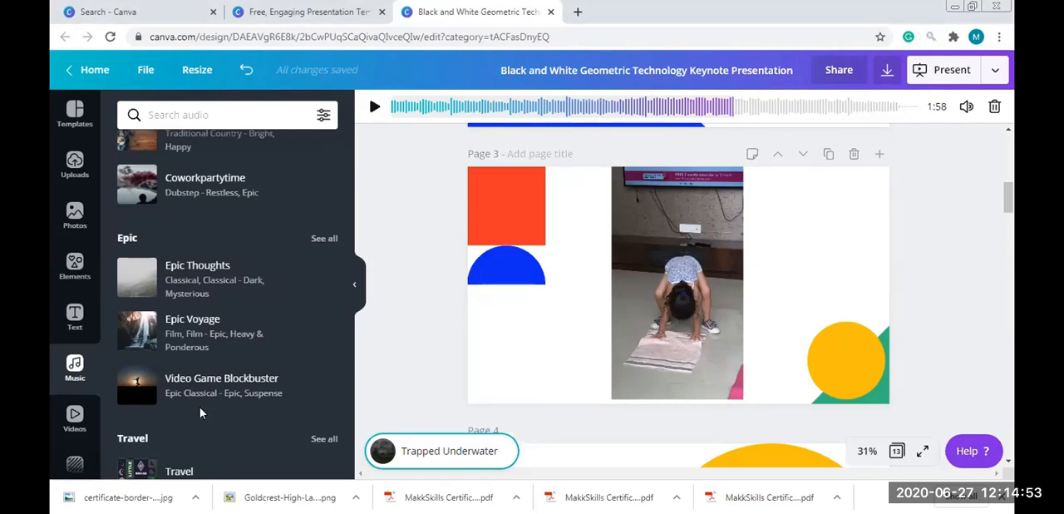
scroll(346, 167, up, 2)
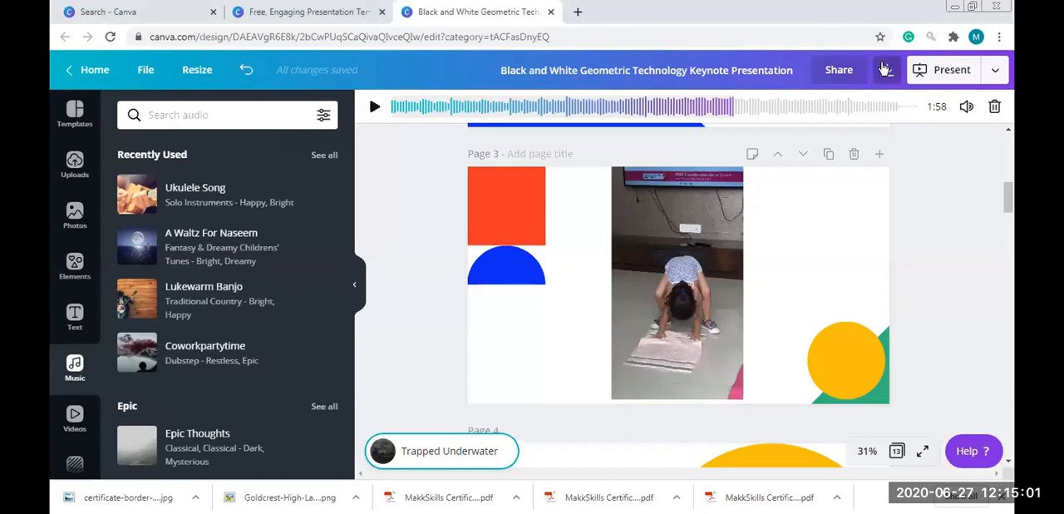
View the design's download settings and open the list of publishing options
click(886, 69)
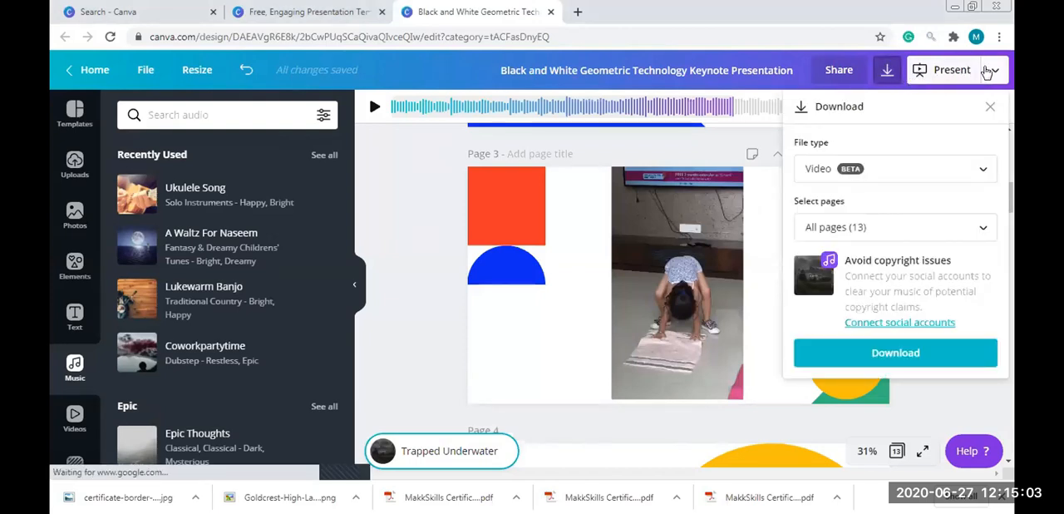
click(990, 70)
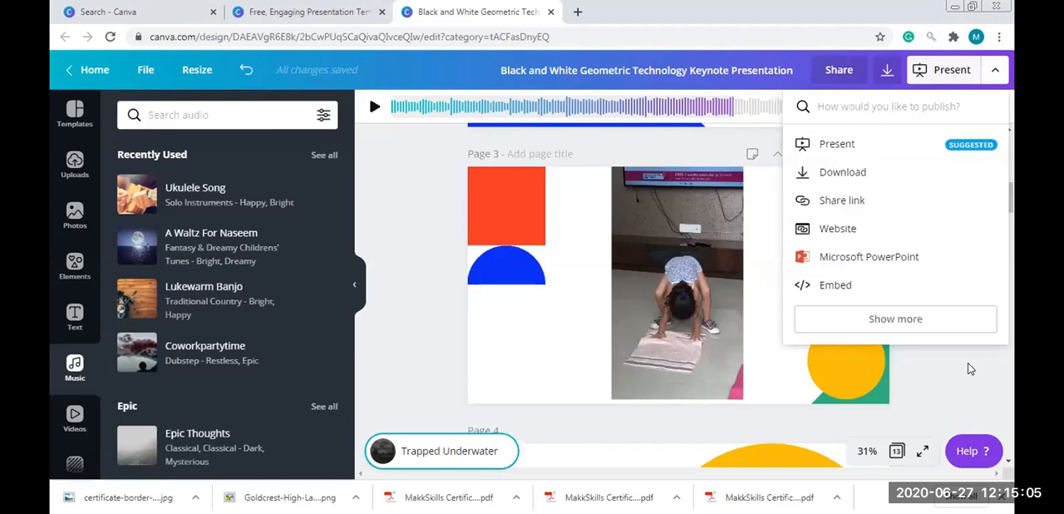
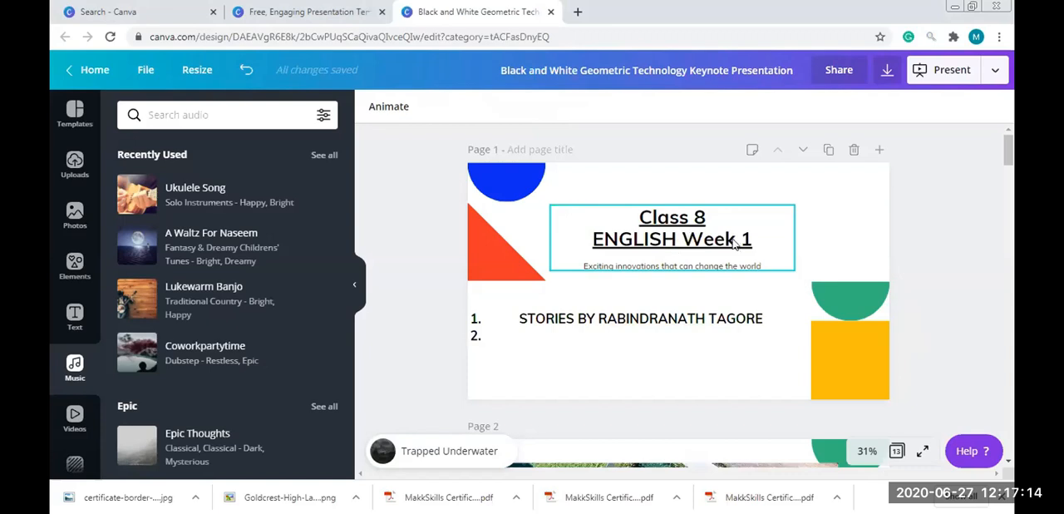
Enter BASICS OF GRAMMAR as the second item of the numbered list on page 1
click(582, 331)
click(577, 329)
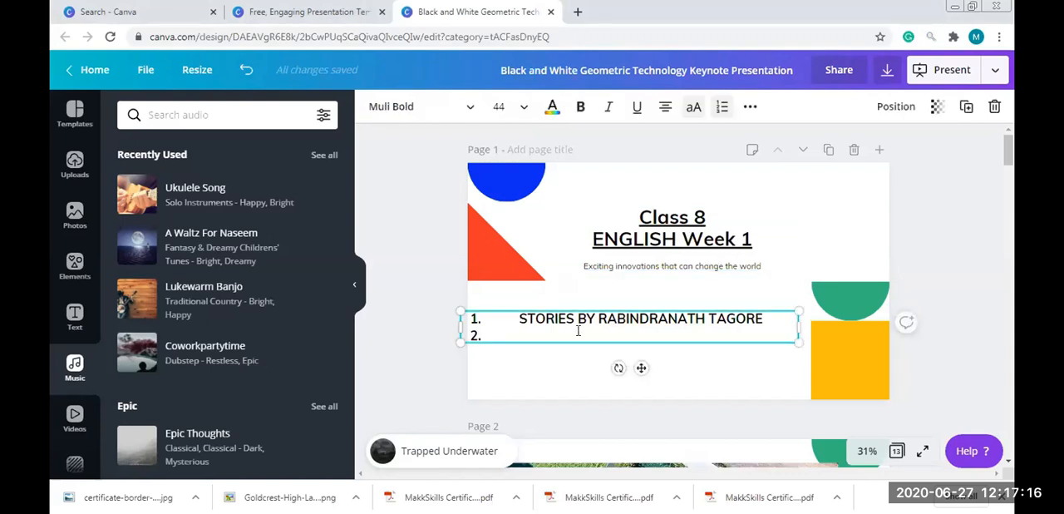
text(BASICS OF GRAMMAR)
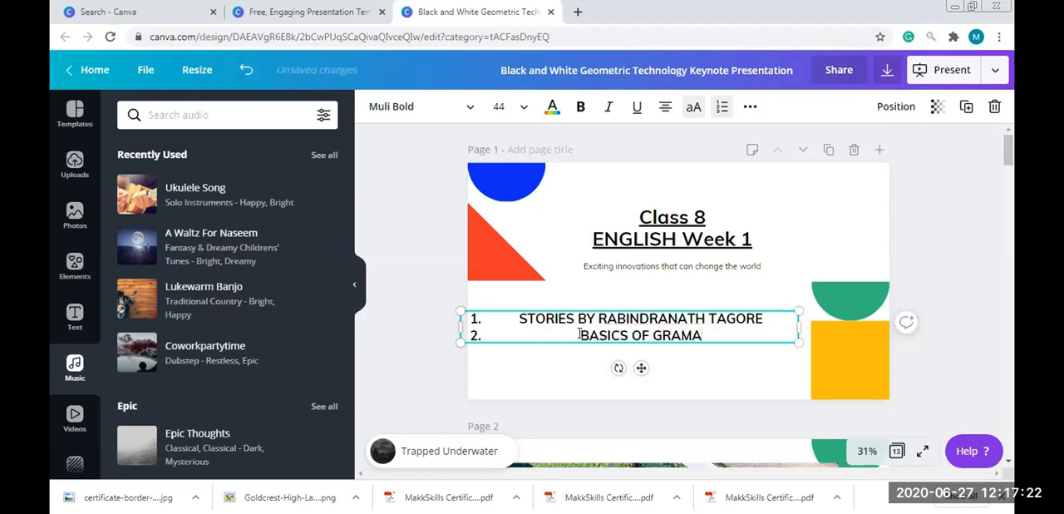
Add a third item reading "2 TESTS - TUESDAY. FRIDAY" to page 1's list, without any stray line break in the second item
key(Return)
text(2 TES)
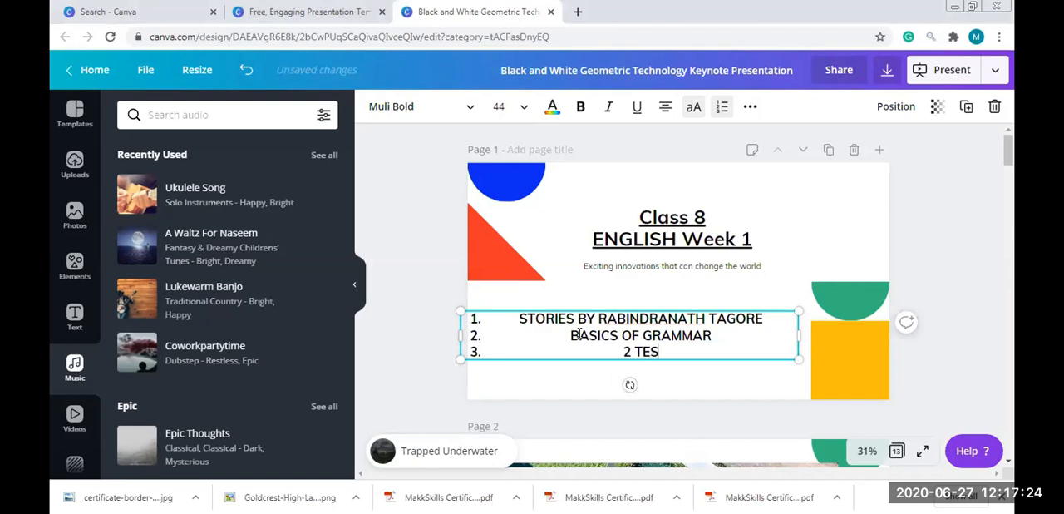
text(TS - TUESDAY)
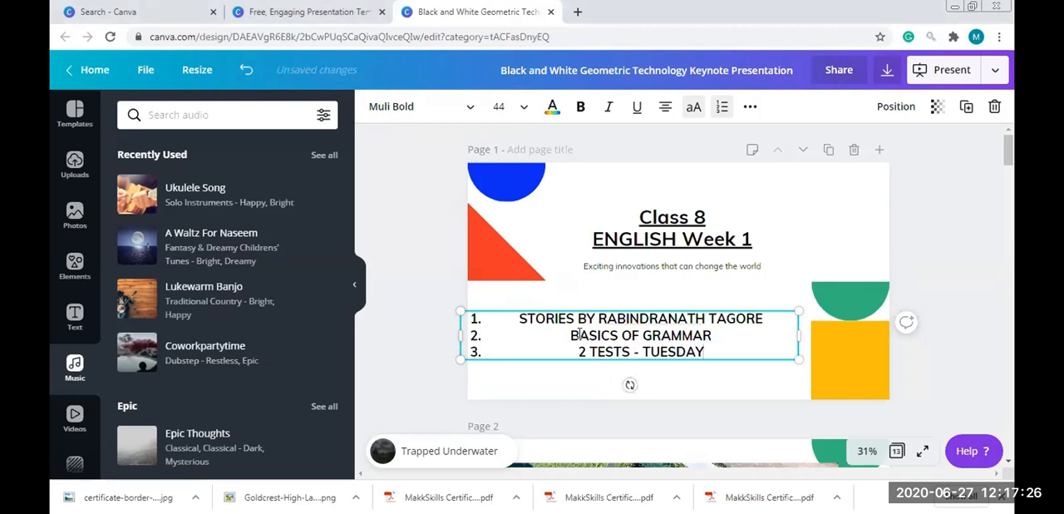
text(. FRIDAY)
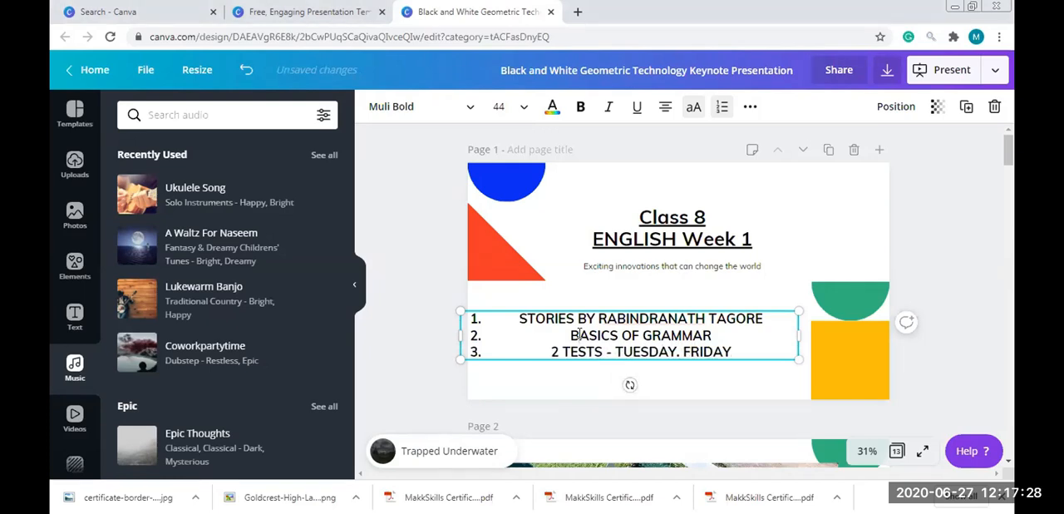
click(580, 334)
key(Return)
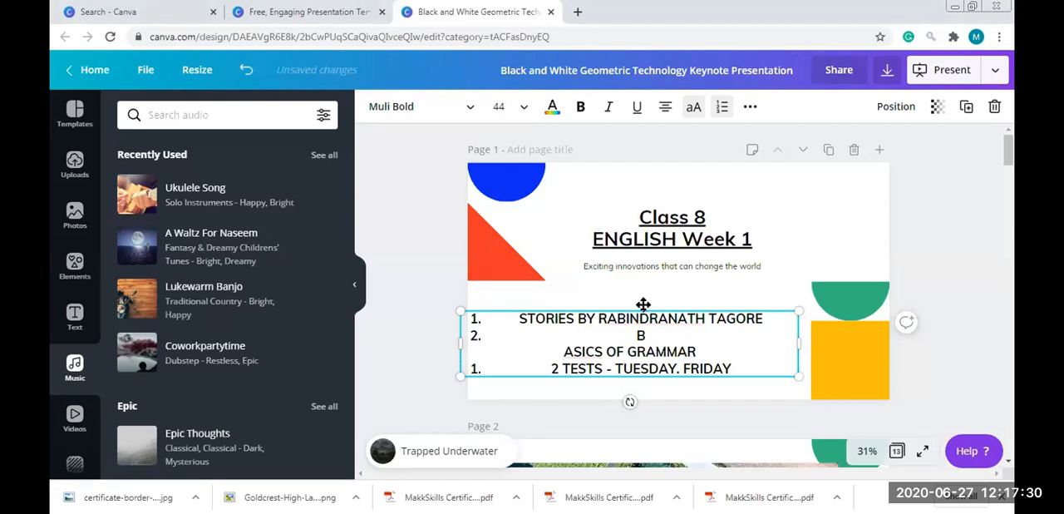
key(BackSpace)
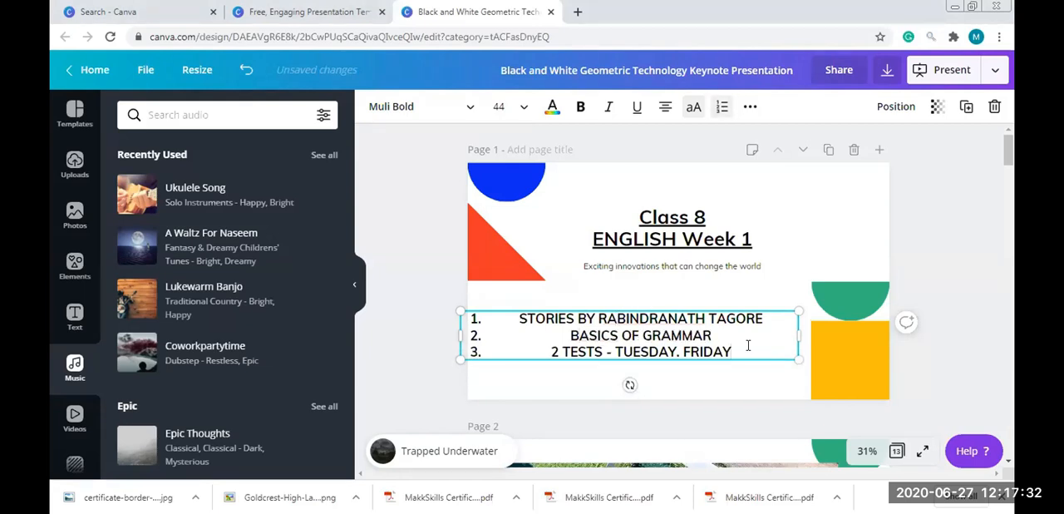
click(827, 213)
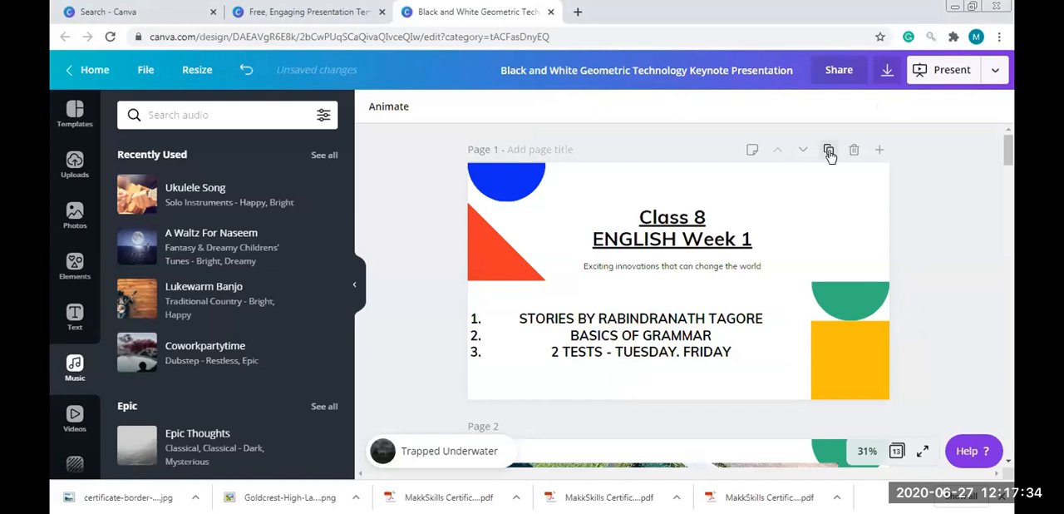
Duplicate page 1 and change the week number in the copy's heading to 2
click(829, 152)
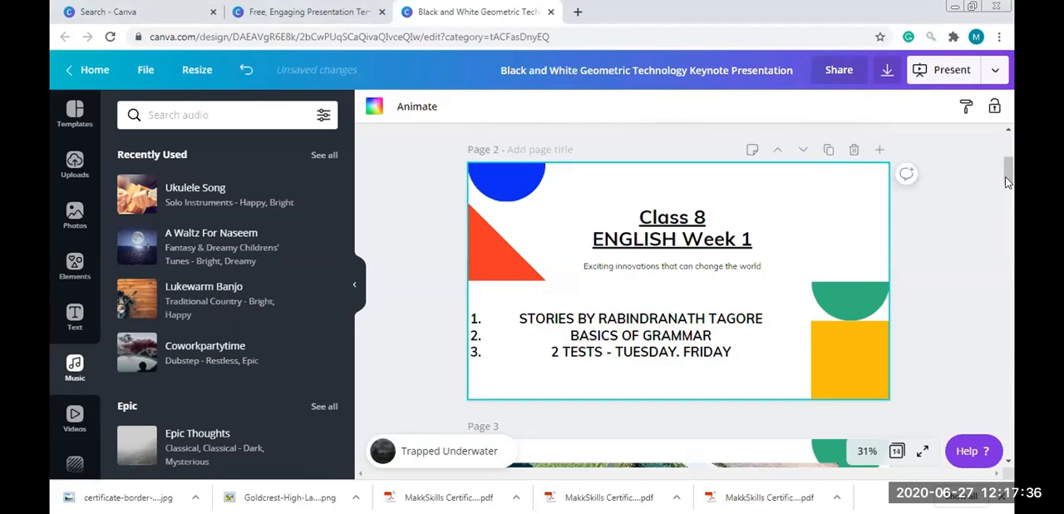
click(754, 155)
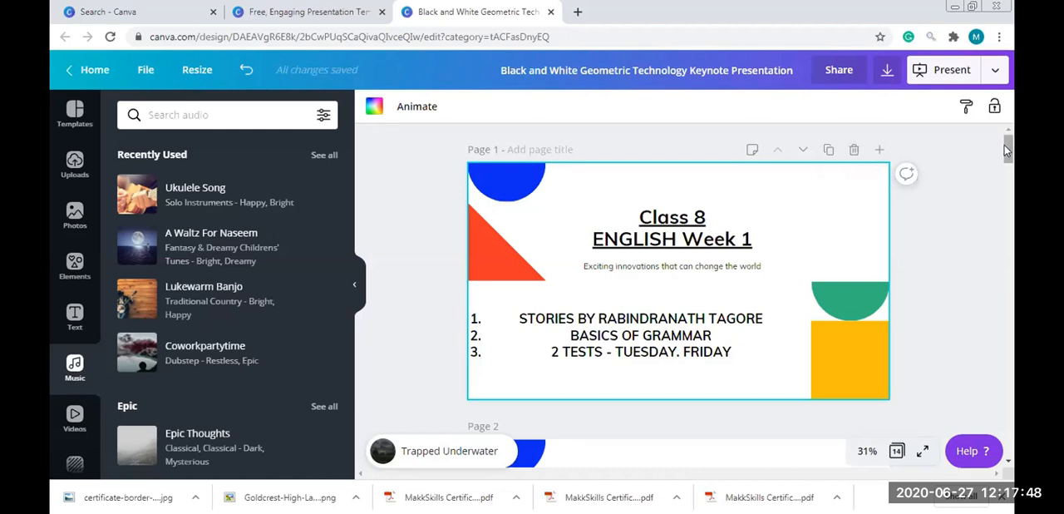
scroll(1004, 144, down, 3)
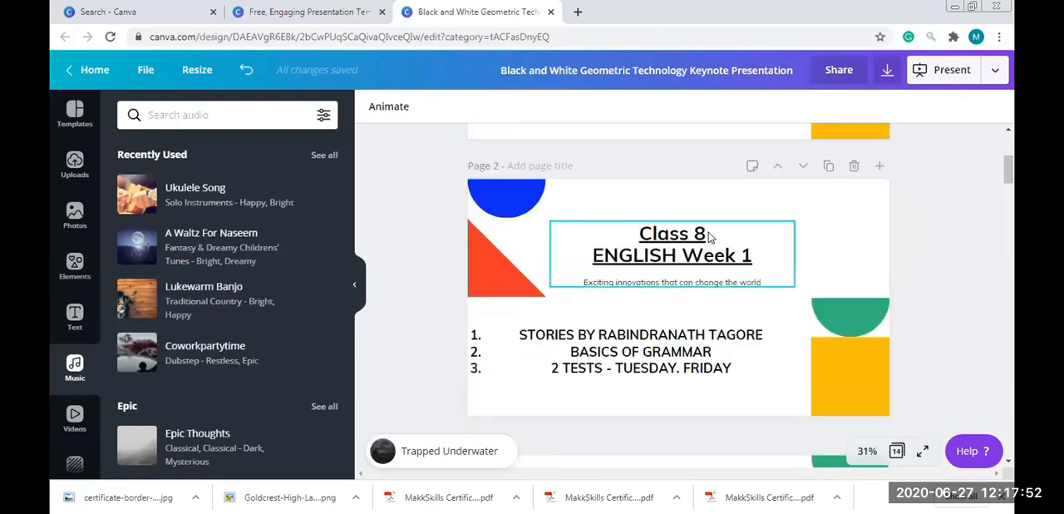
drag(709, 238, 705, 242)
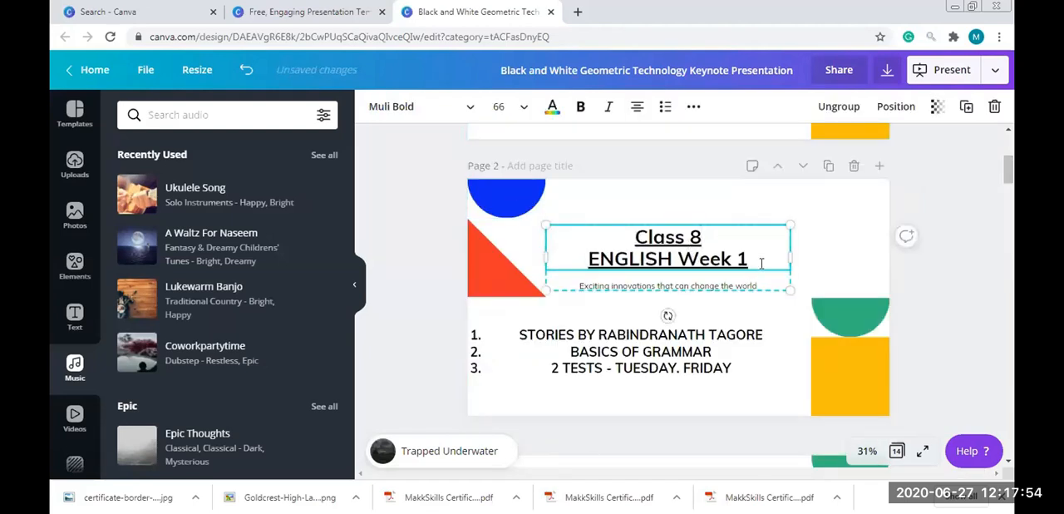
key(BackSpace)
text(2)
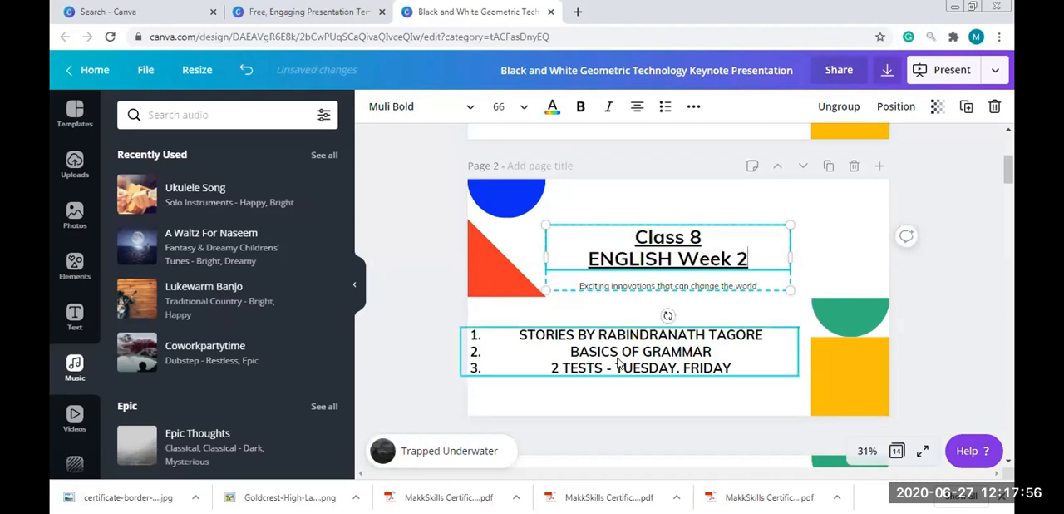
Replace the first list item on page 2 with FOCUS ON CREATIVE WRITING
click(635, 346)
drag(520, 335, 767, 335)
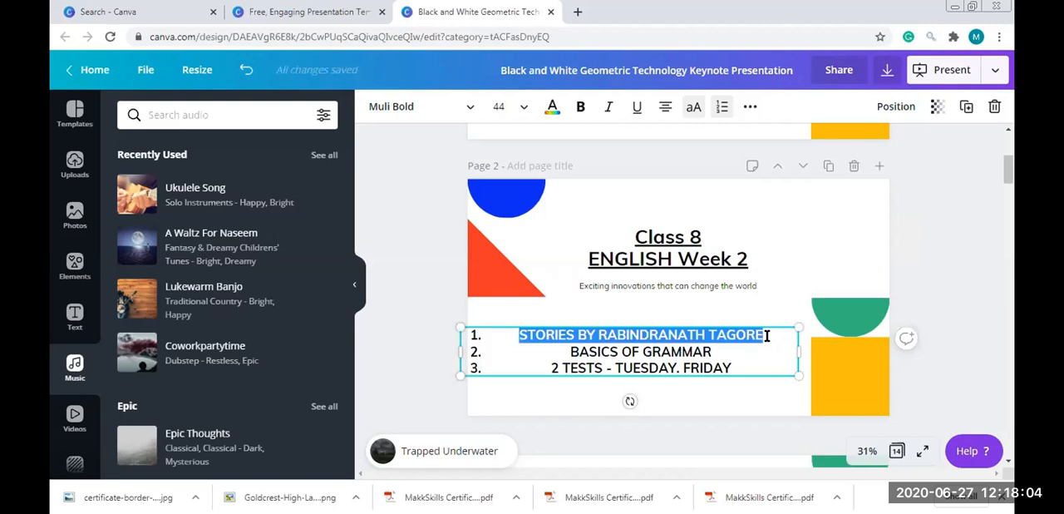
text(FOCUS ON )
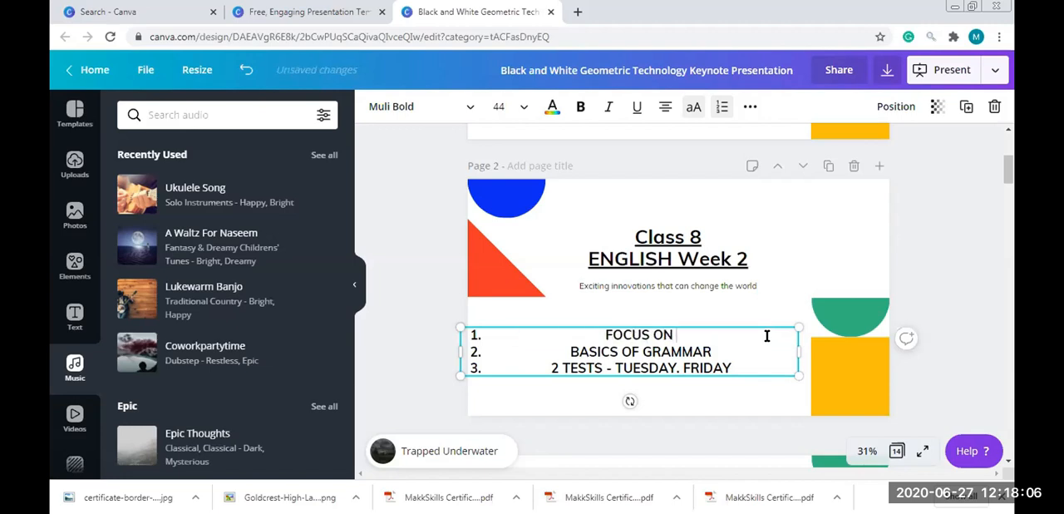
text(CREATIVE WRITING)
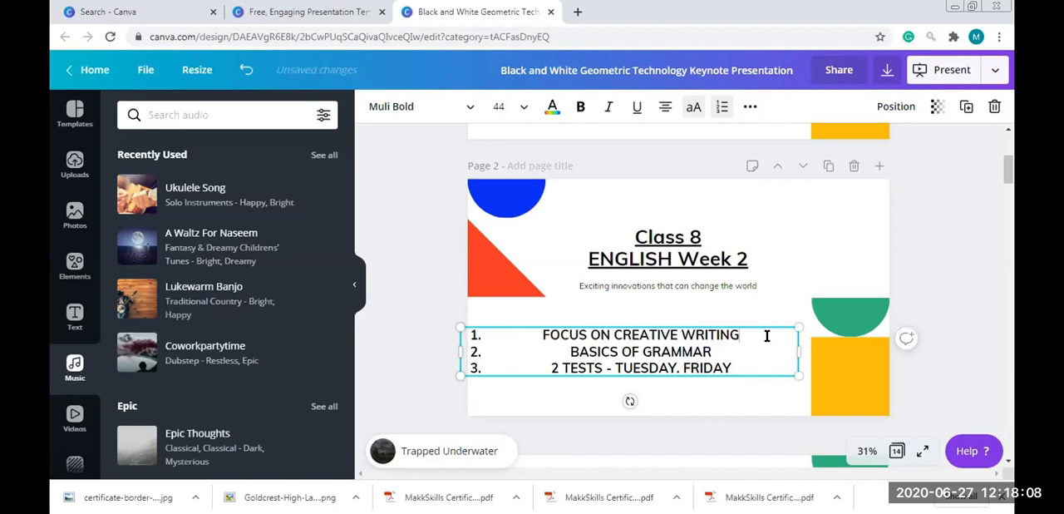
Replace page 2's second list item with BIG TEST FOR GRAMMAR and the third with PLAY PRACTICE
drag(722, 352, 573, 352)
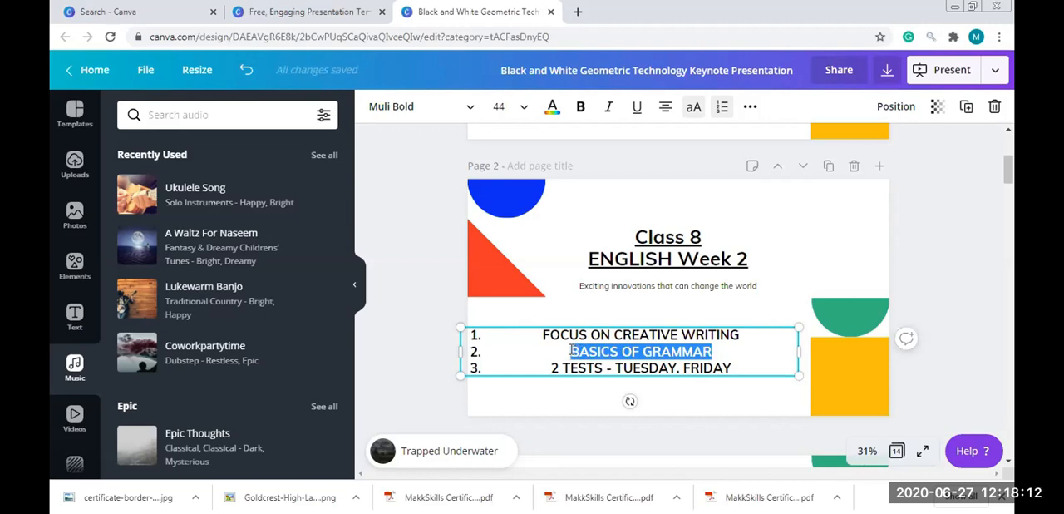
text(BIG TEST )
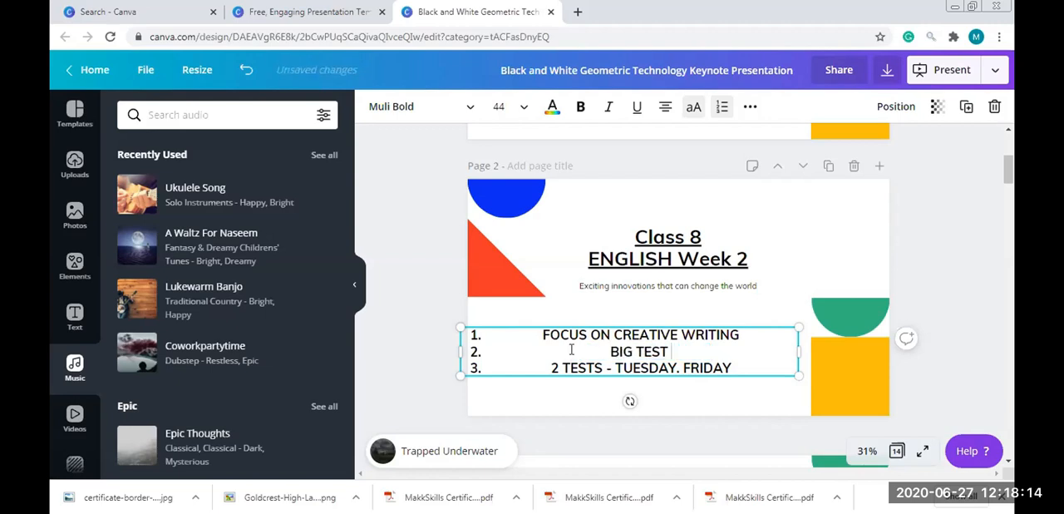
text(FOR GRAMMAR)
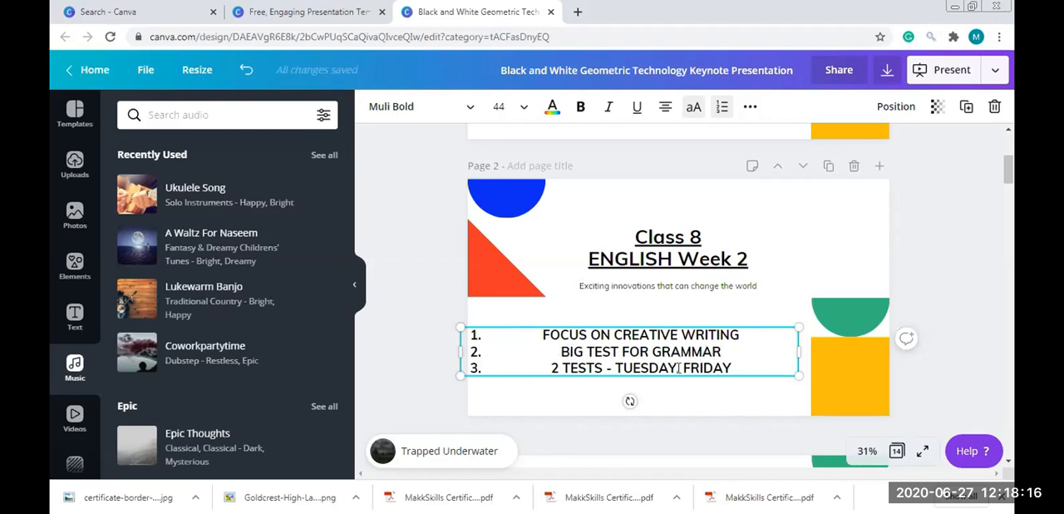
drag(730, 367, 554, 370)
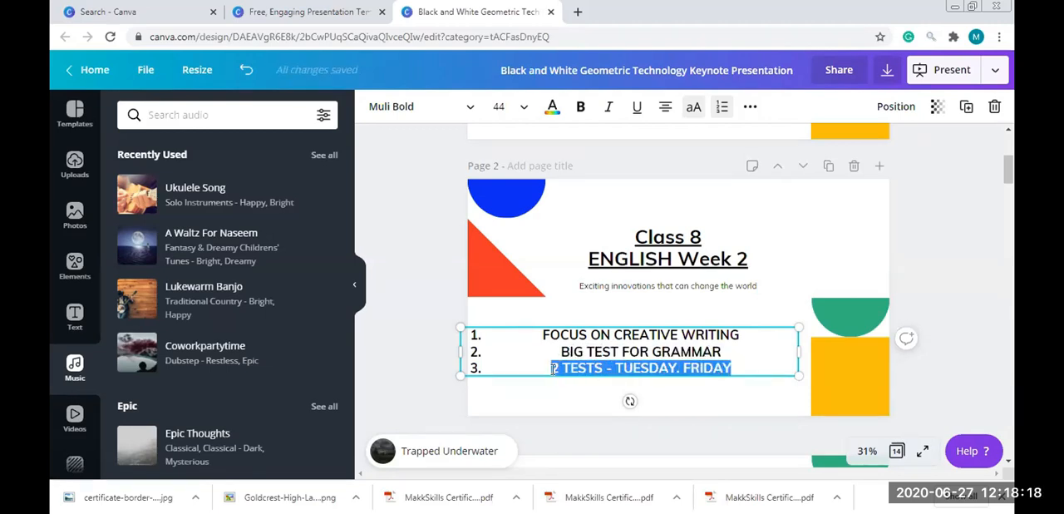
text(PLAY PRACTICE)
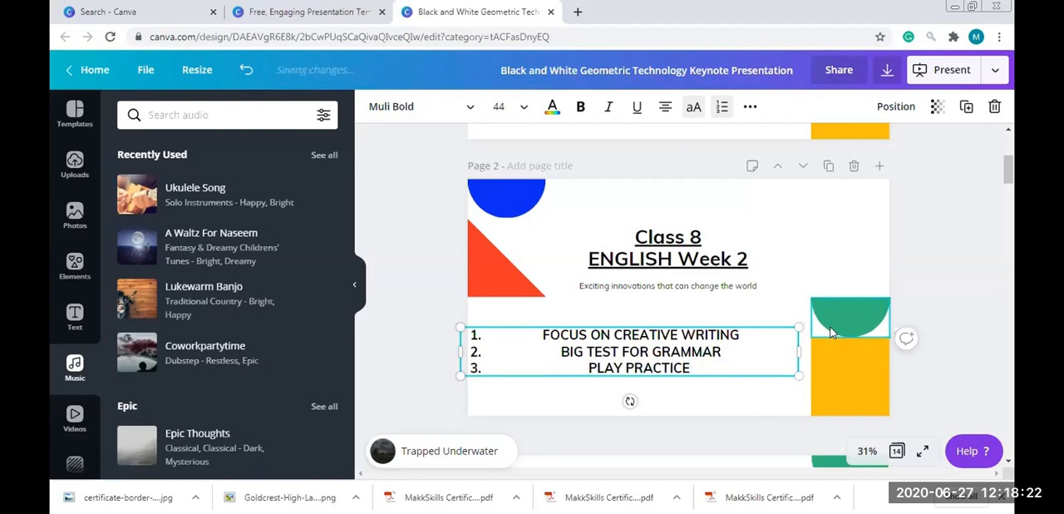
Recolor the green semicircle on page 2 with the greyish-blue brand color
click(852, 314)
click(374, 106)
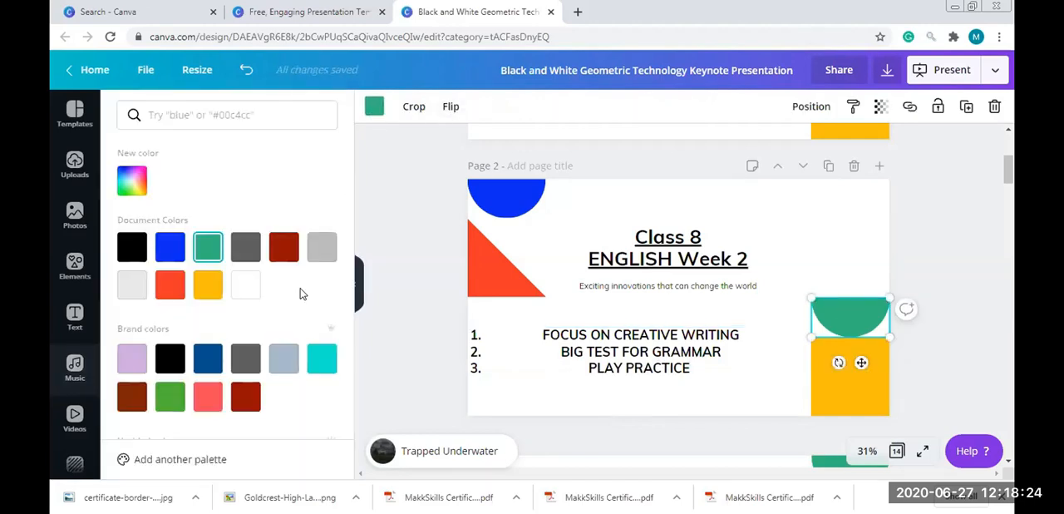
click(282, 359)
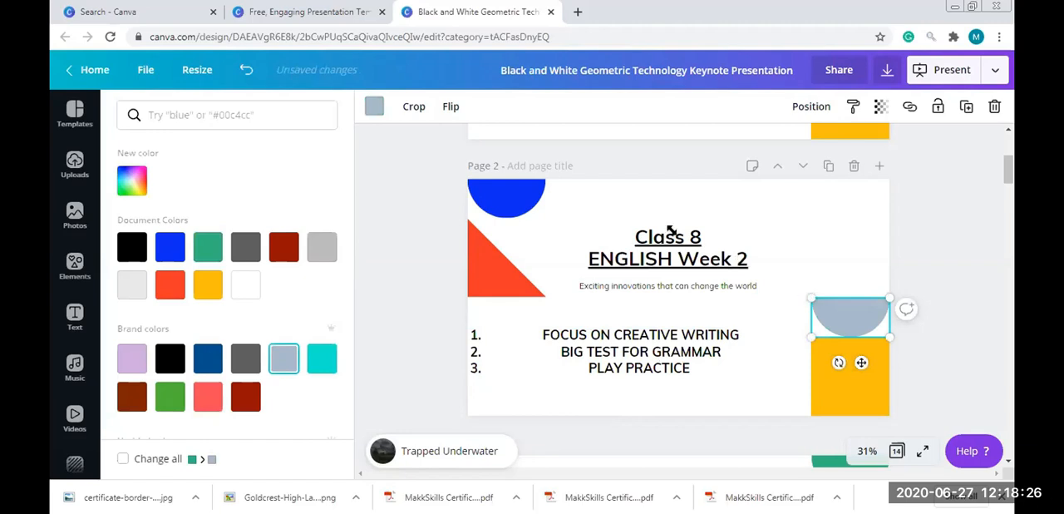
Enlarge the greyish-blue semicircle, center it at the top of page 2 and send it backward behind the heading
drag(812, 298, 671, 230)
drag(841, 280, 743, 223)
click(815, 108)
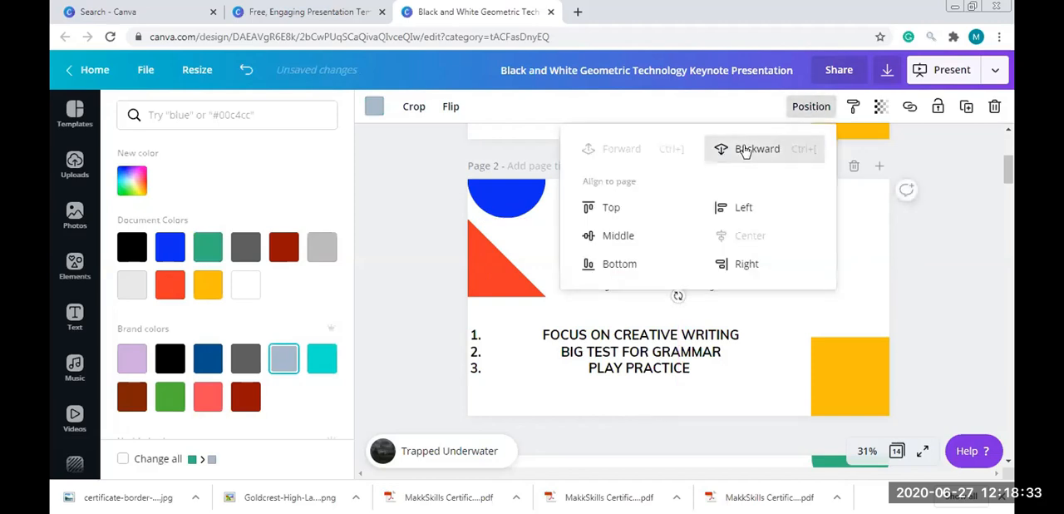
click(950, 308)
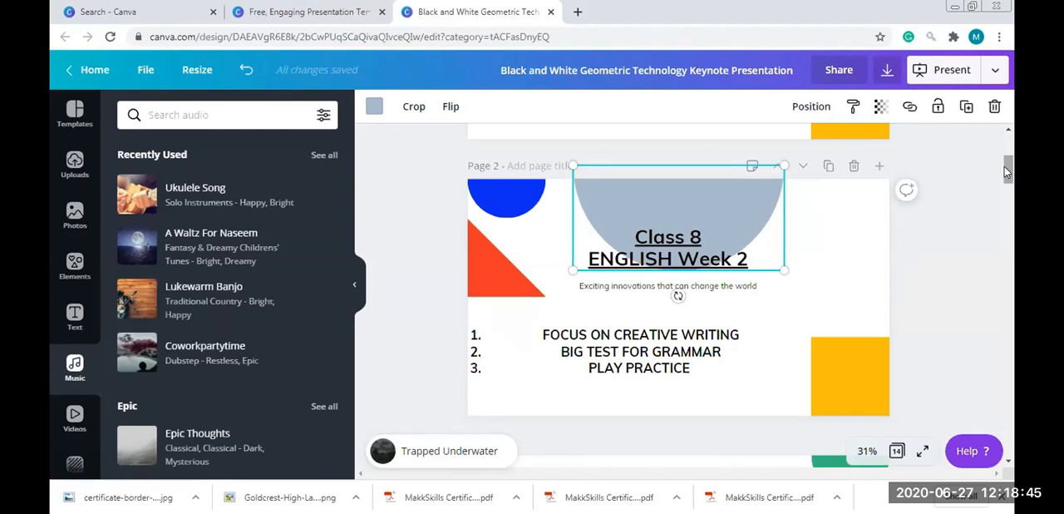
Return to page 1 and set the design's download file type to JPG
scroll(1005, 164, up, 2)
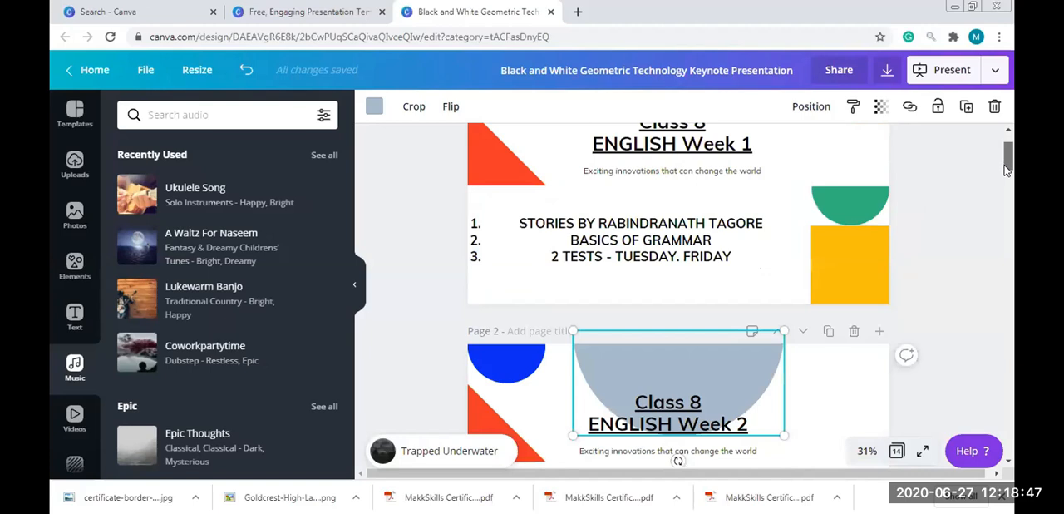
scroll(1004, 167, down, 2)
drag(1005, 167, 1006, 135)
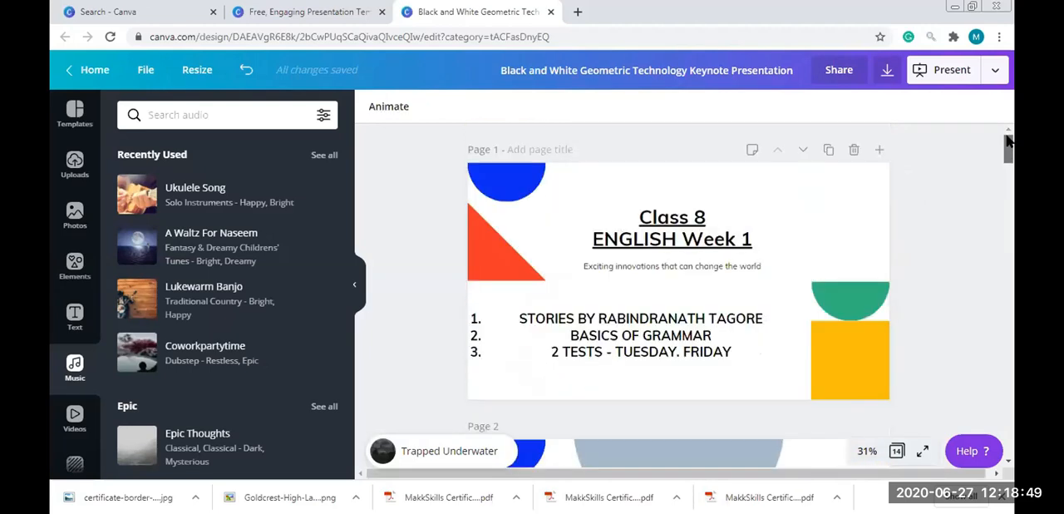
click(886, 73)
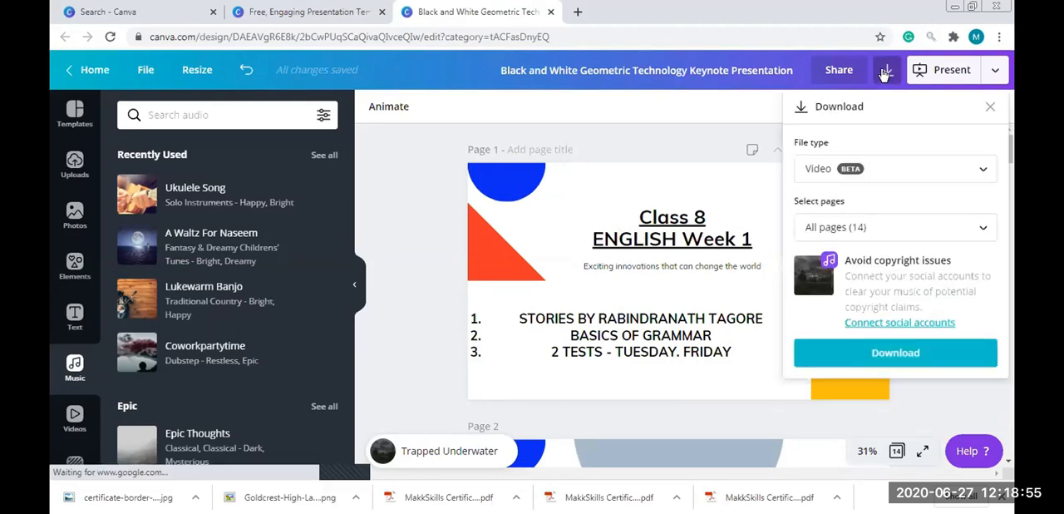
click(871, 176)
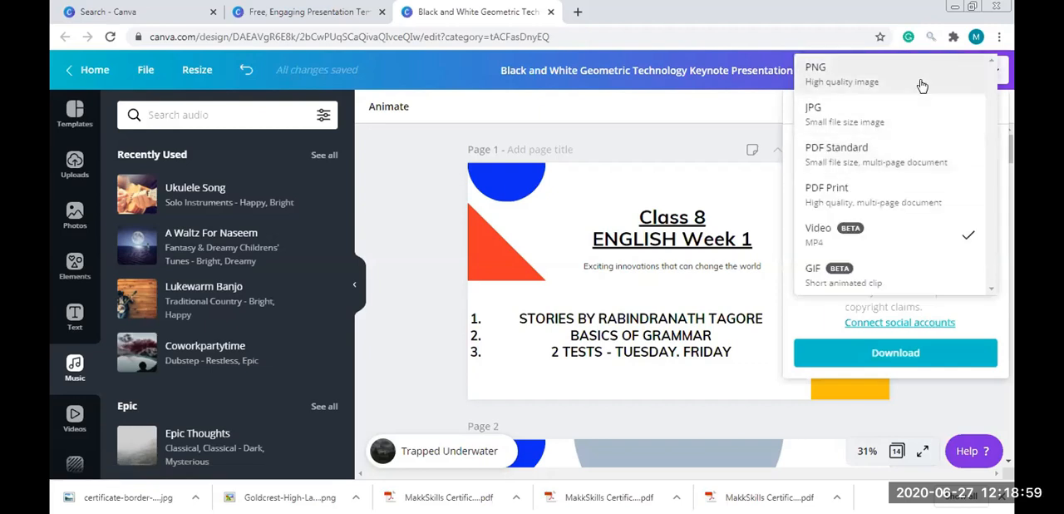
click(914, 110)
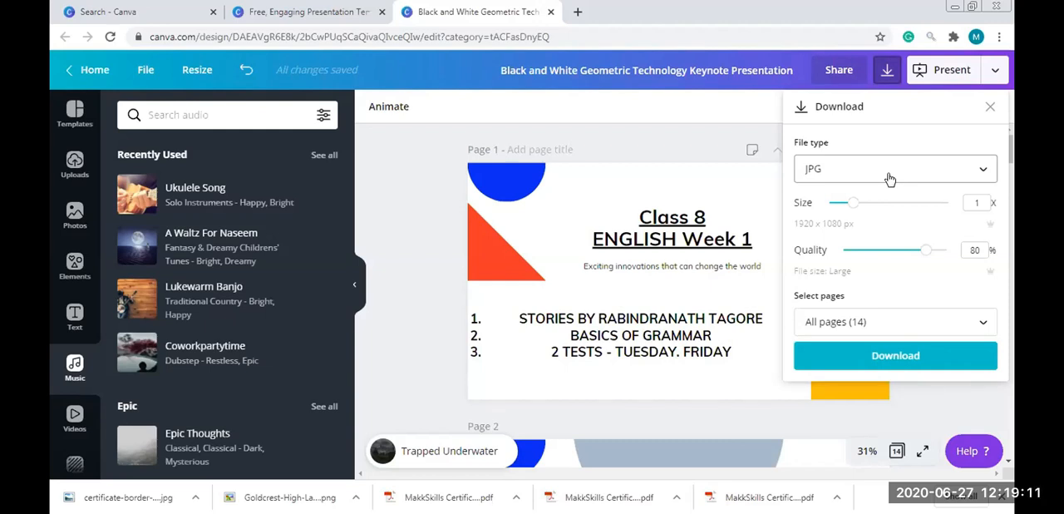
Limit the download to page 1 only, download the JPG and dismiss the publishing confirmation
click(893, 324)
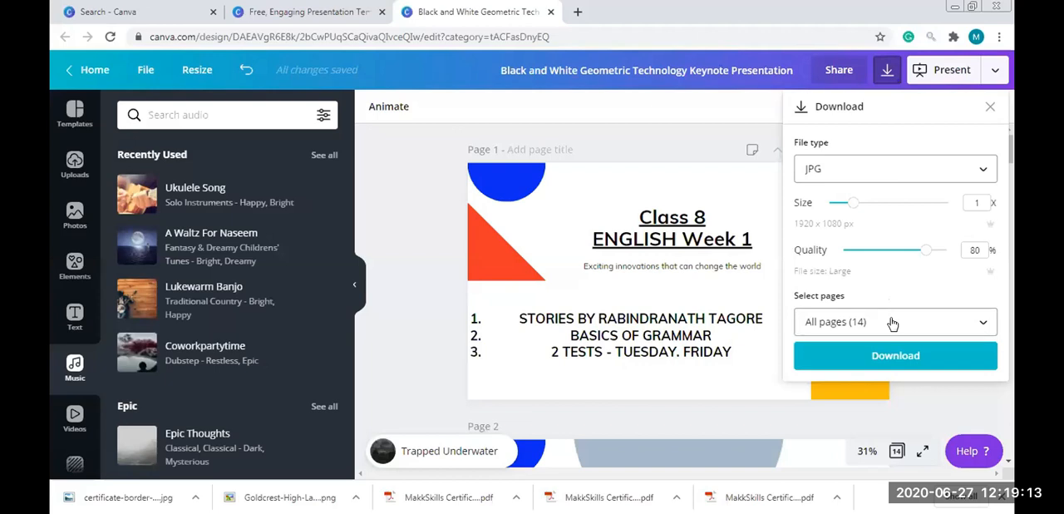
mouse_move(992, 119)
mouse_down()
mouse_move(992, 218)
mouse_move(992, 104)
mouse_up()
click(968, 135)
click(909, 279)
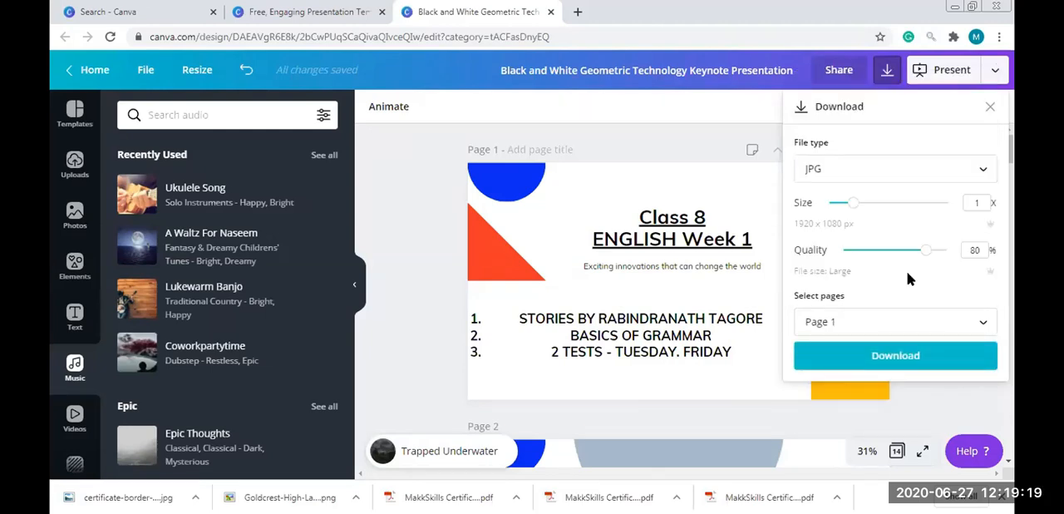
click(947, 353)
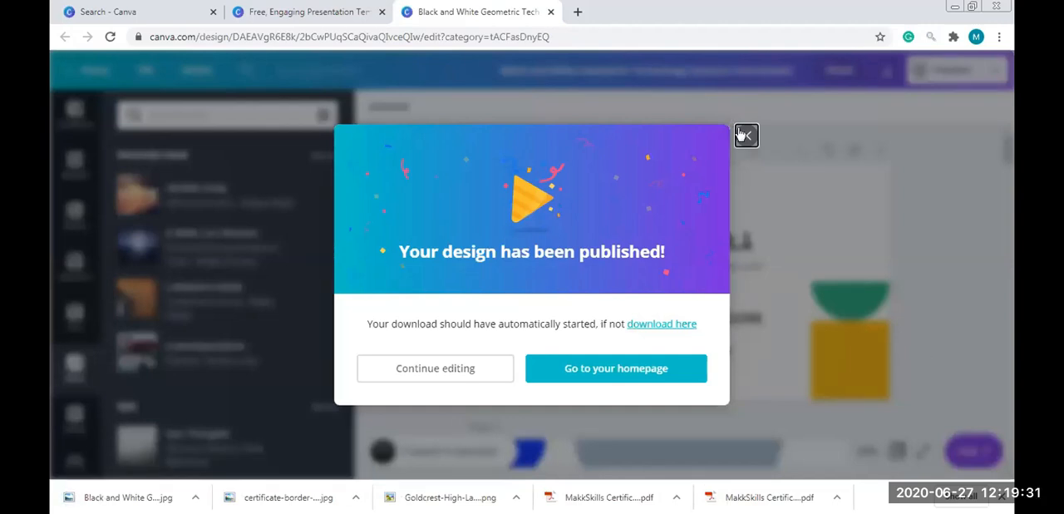
click(961, 133)
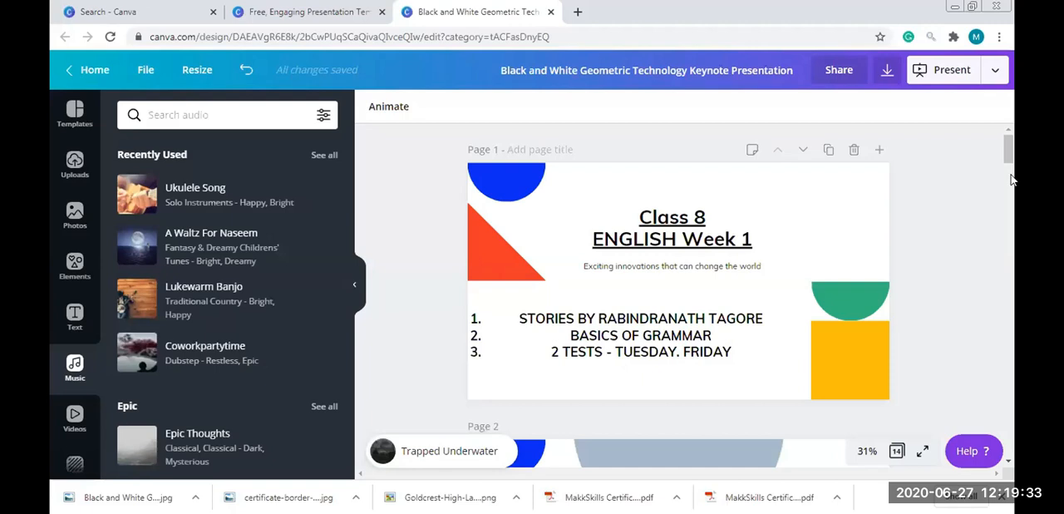
Move on to page 2 and set the design's download file type to JPG
scroll(976, 159, down, 4)
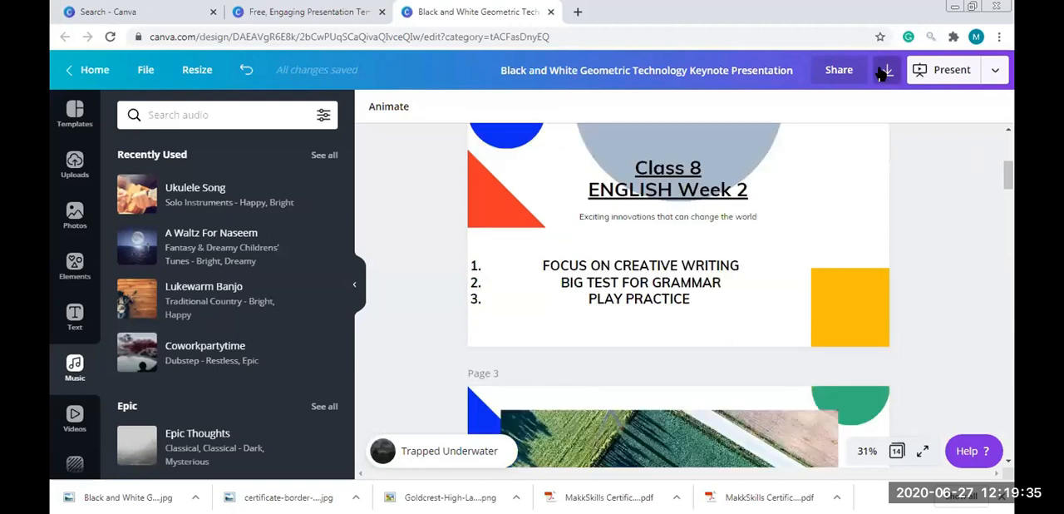
click(883, 73)
click(843, 158)
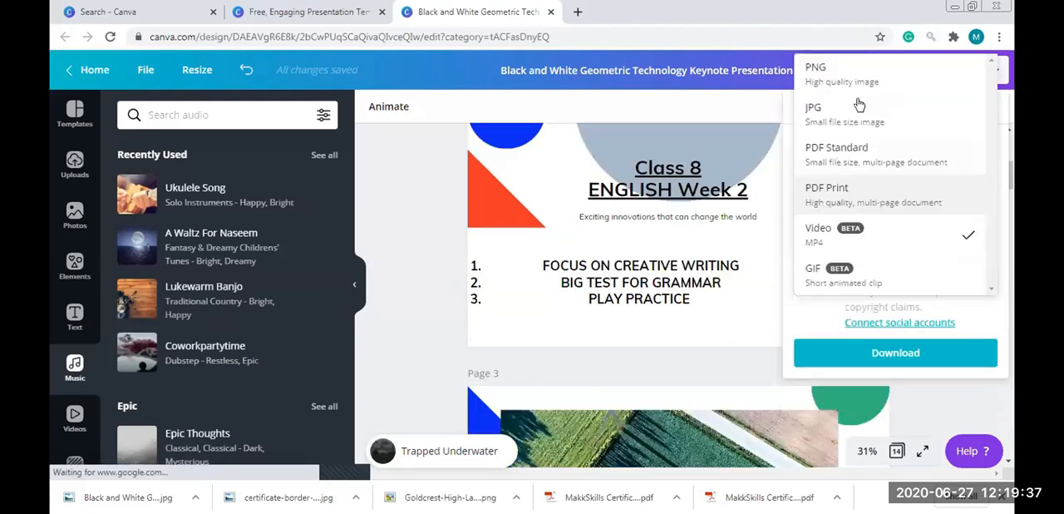
click(874, 207)
Limit the download to page 2 only, download the JPG and dismiss the publishing confirmation
click(918, 326)
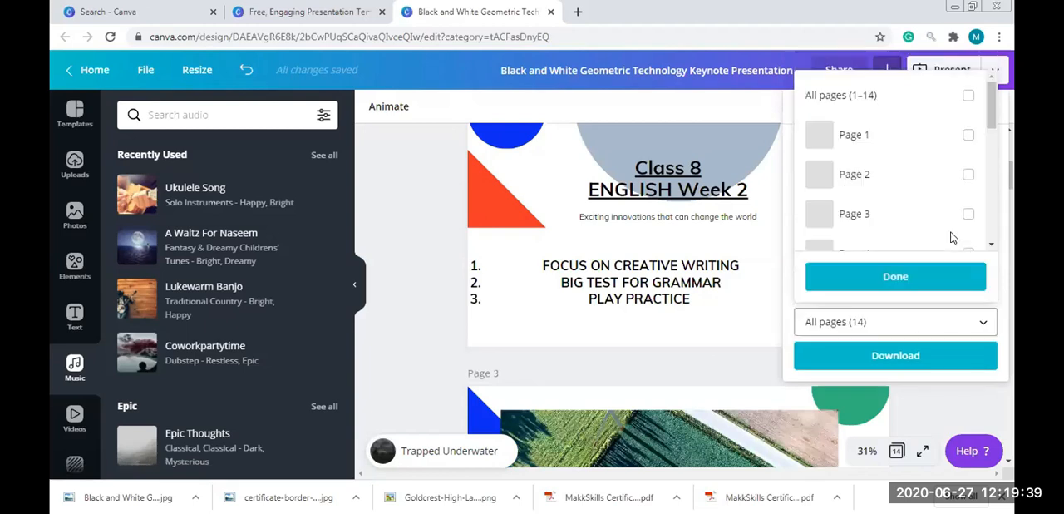
click(969, 176)
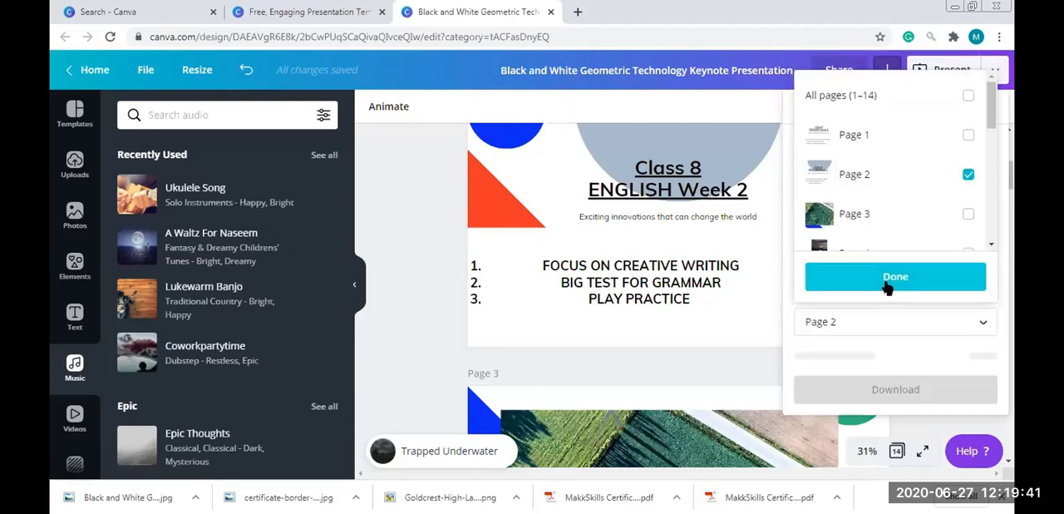
click(891, 280)
click(883, 356)
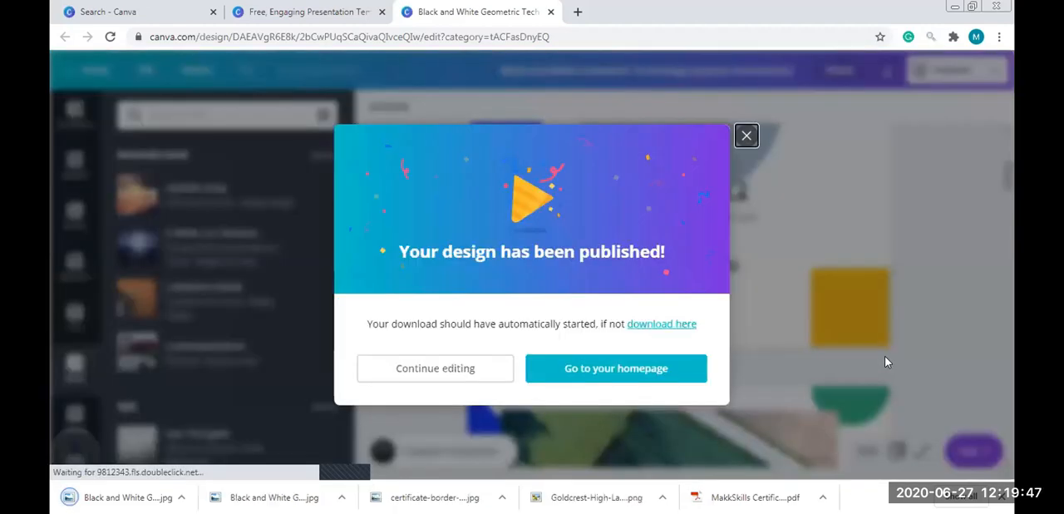
click(747, 138)
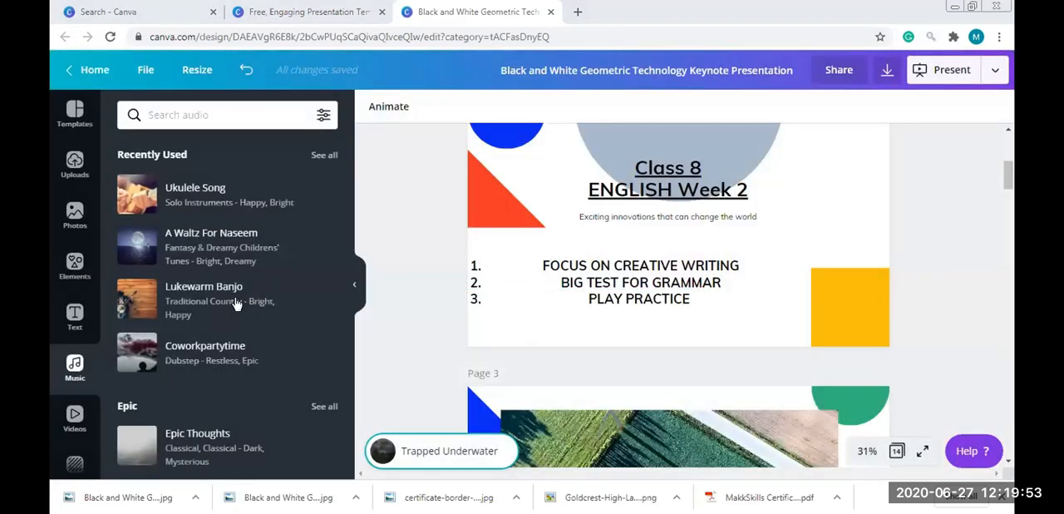
Switch to the Downloads folder, look over the downloaded Week 1 and Week 2 images and close the folder
key(alt+Tab)
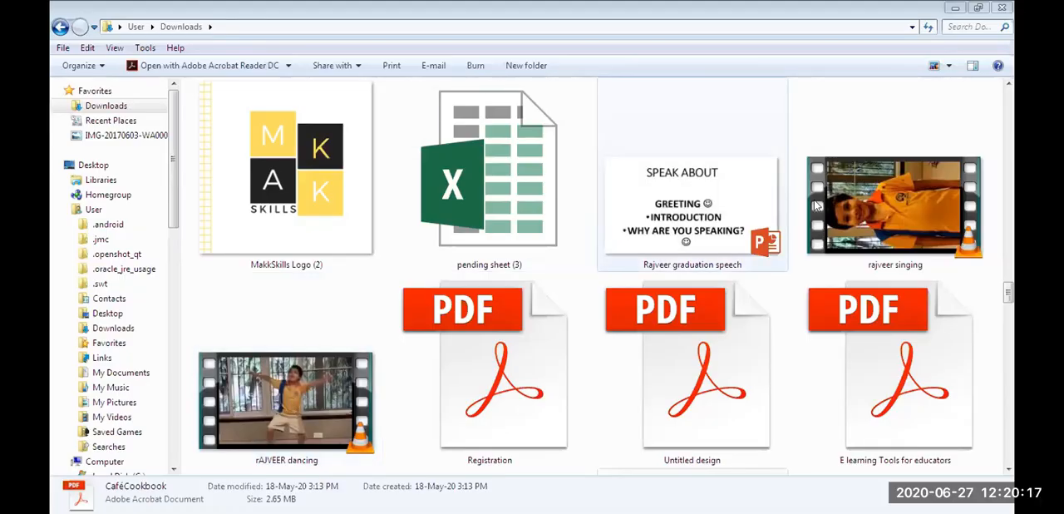
drag(1008, 289, 1004, 76)
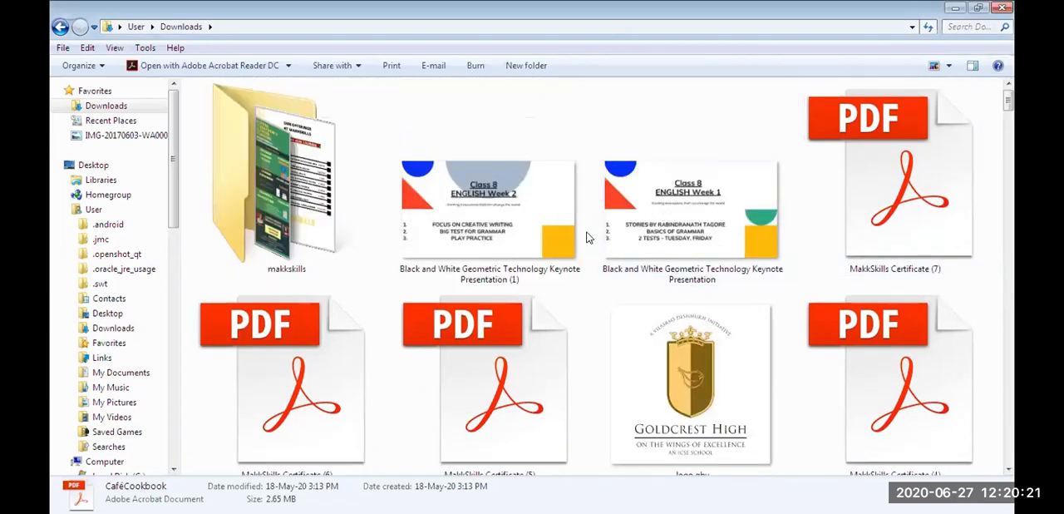
click(952, 71)
click(693, 216)
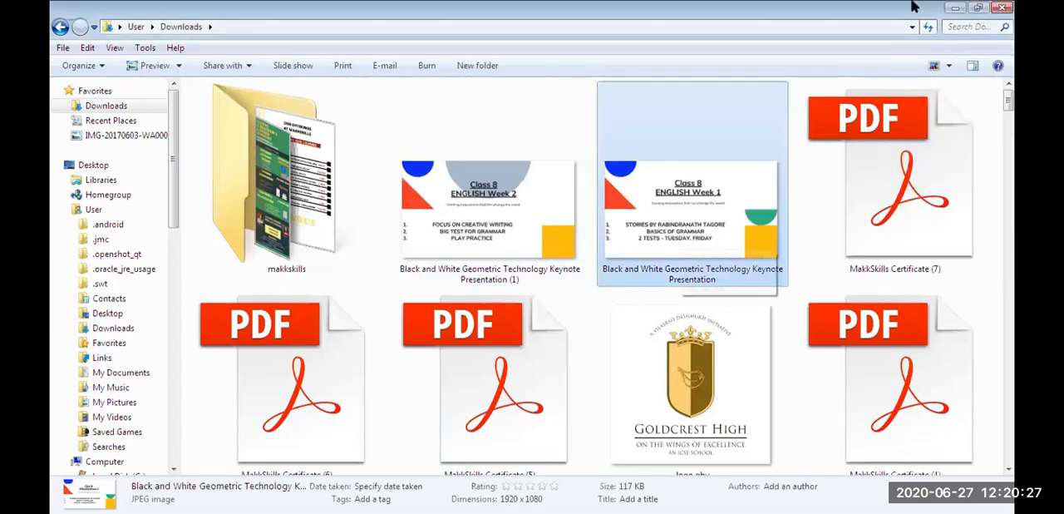
click(1003, 9)
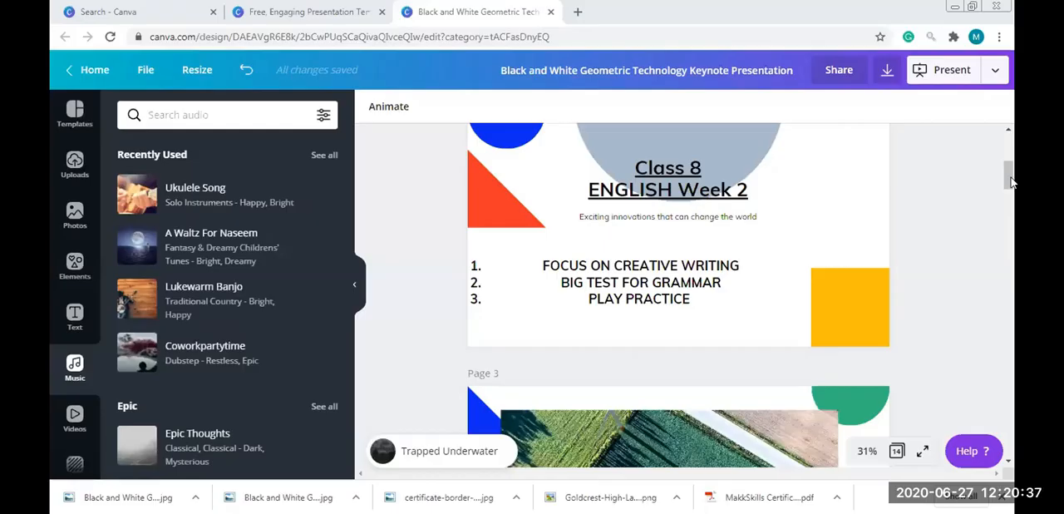
Download all 14 pages of the design as PDF Standard and dismiss the publishing confirmation
mouse_move(1012, 182)
mouse_down()
mouse_move(1007, 138)
mouse_move(1011, 181)
mouse_up()
scroll(1011, 181, down, 3)
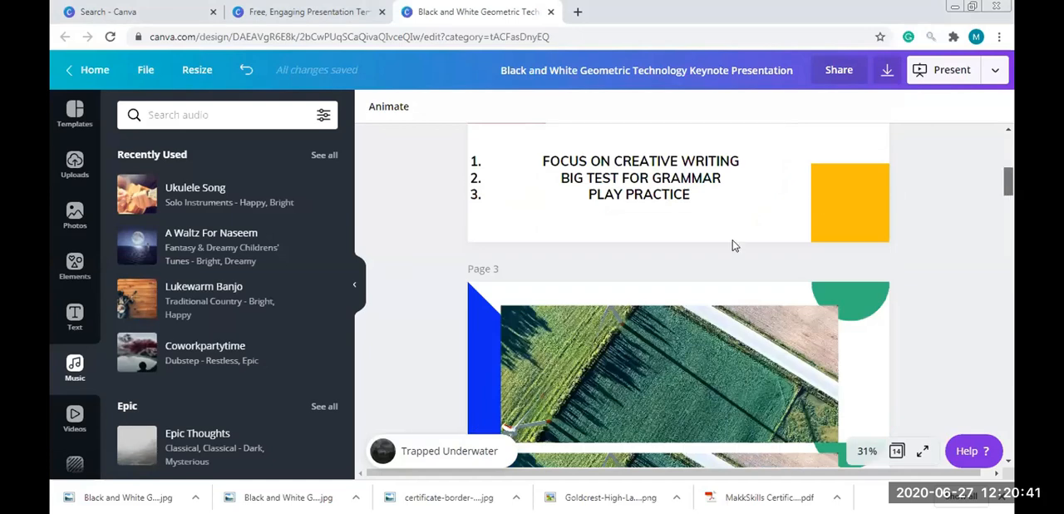
drag(1008, 183, 1010, 117)
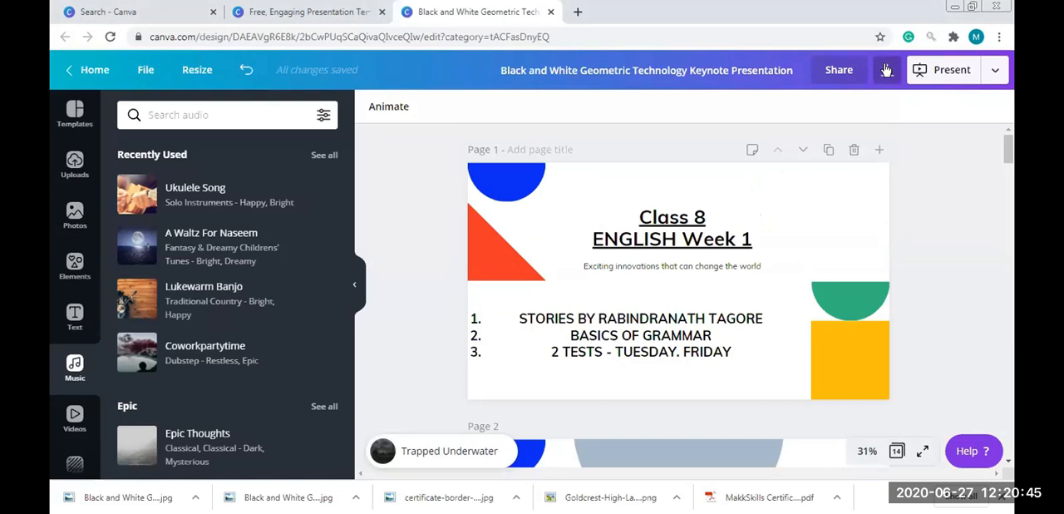
click(887, 71)
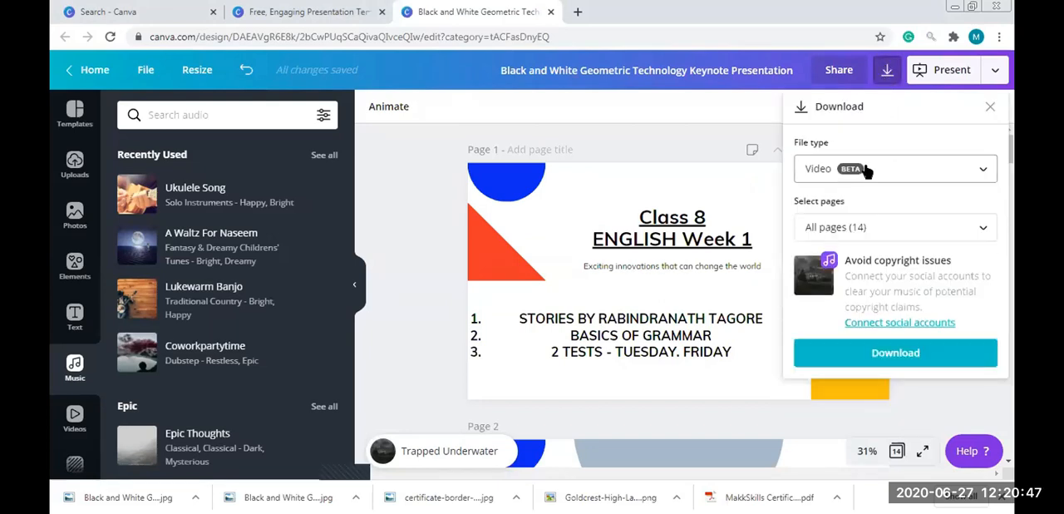
click(865, 173)
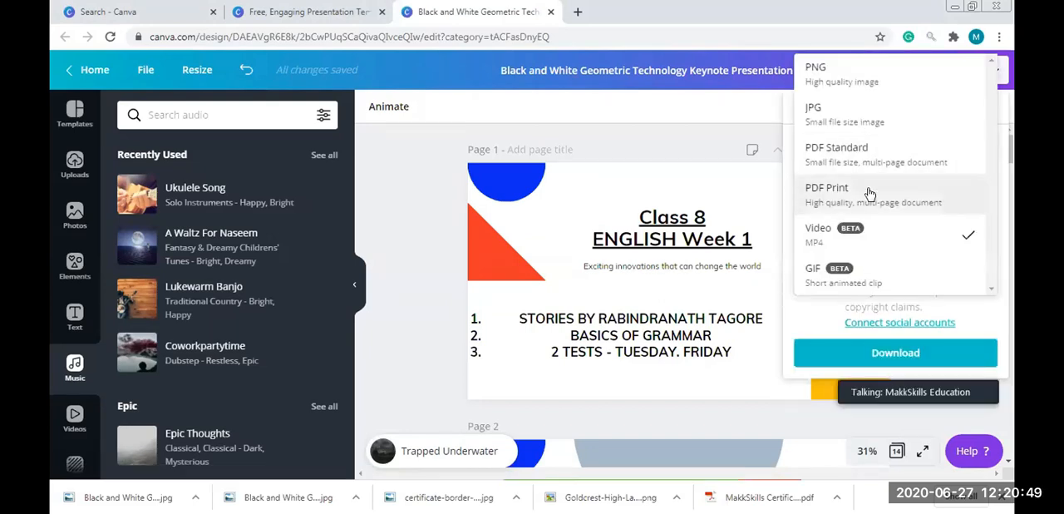
click(869, 194)
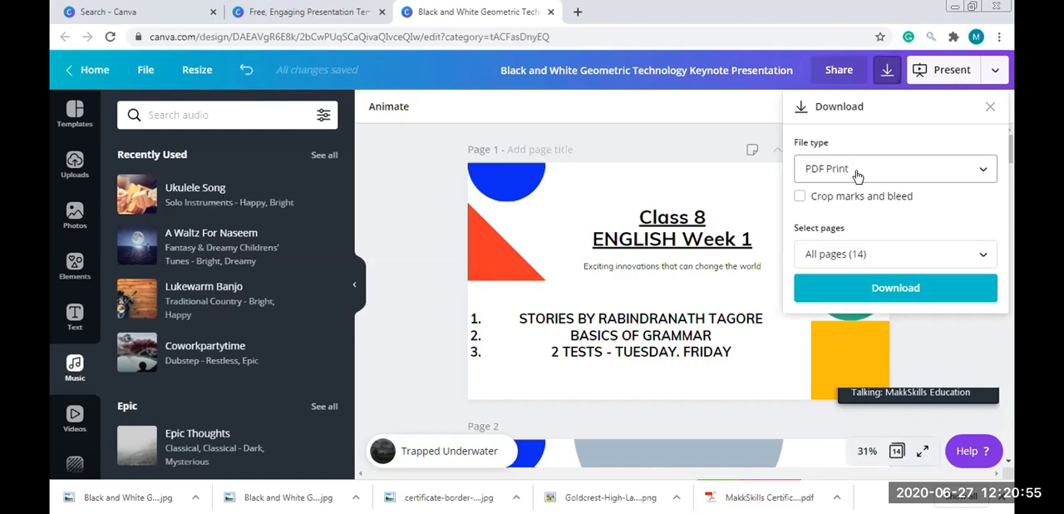
click(858, 175)
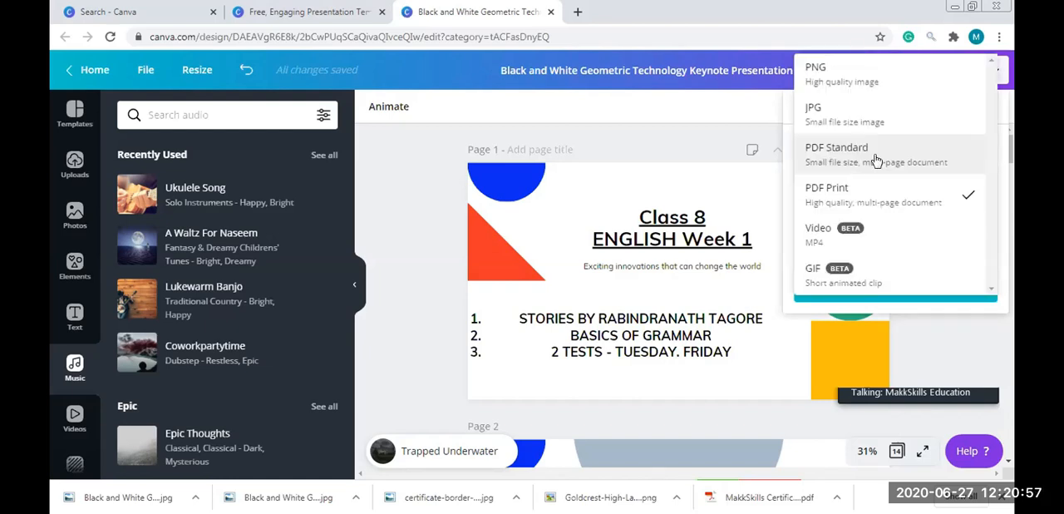
click(876, 160)
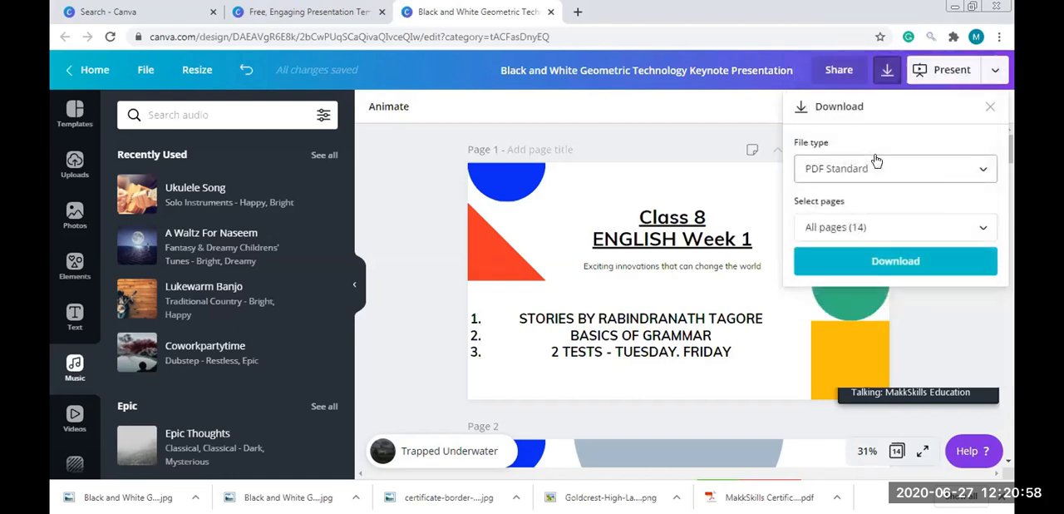
click(919, 263)
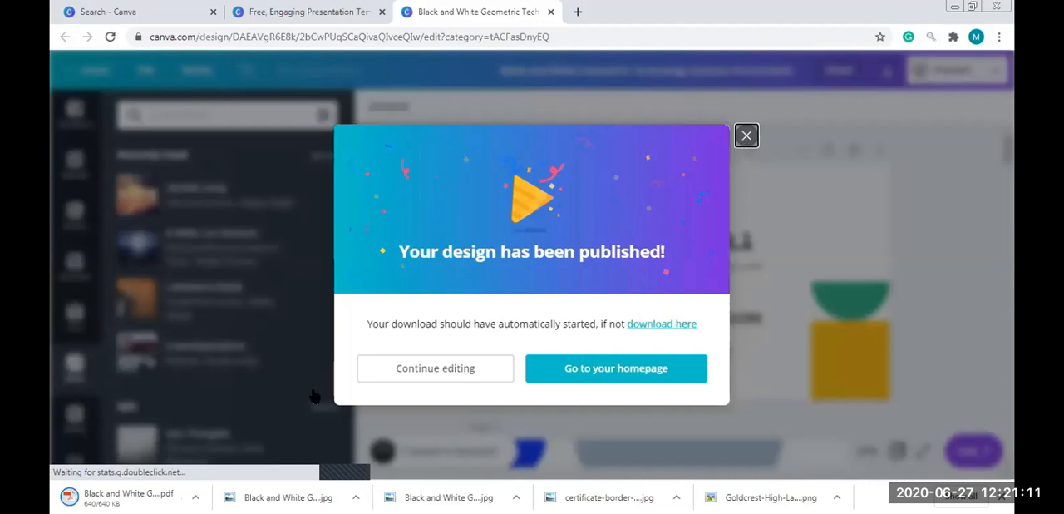
click(746, 136)
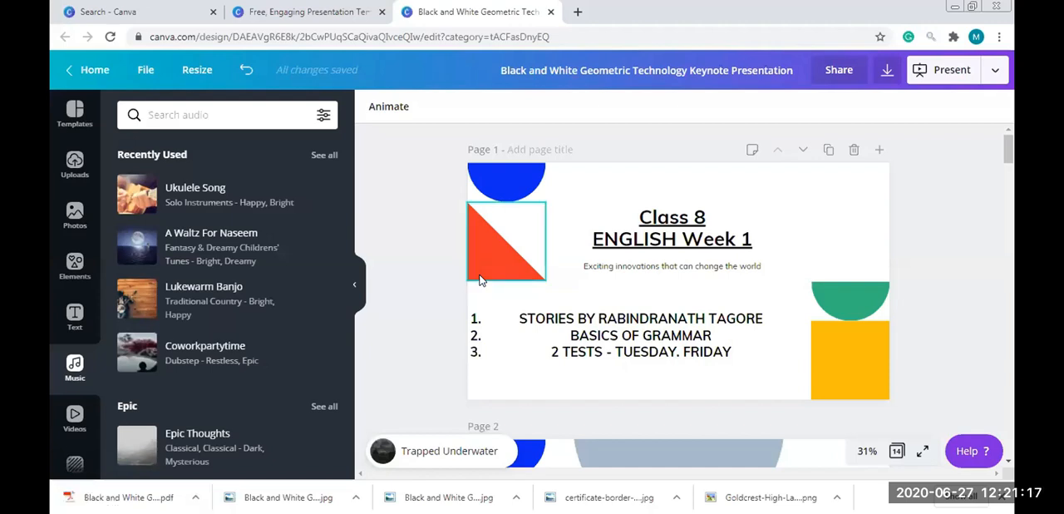
Show the downloaded presentation PDF in its folder
click(195, 498)
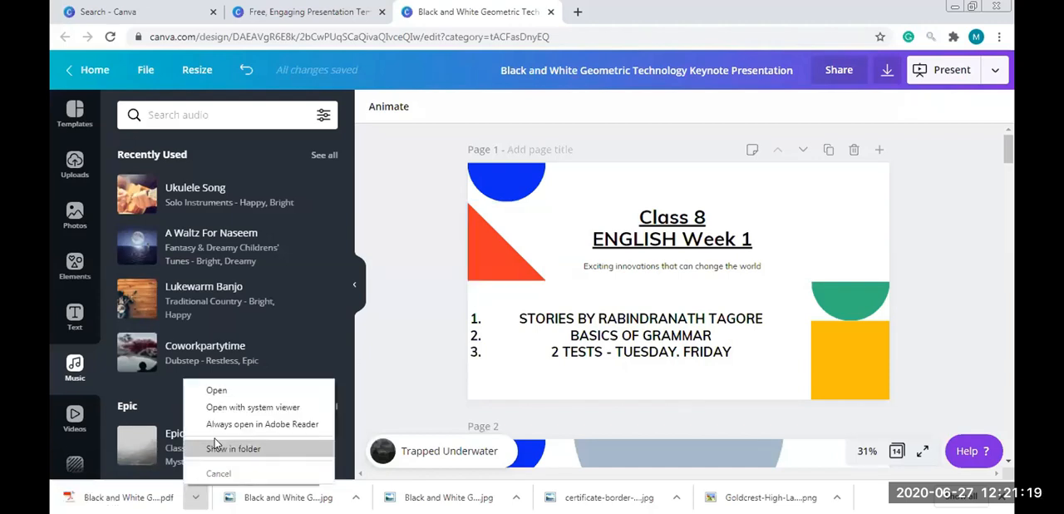
click(237, 449)
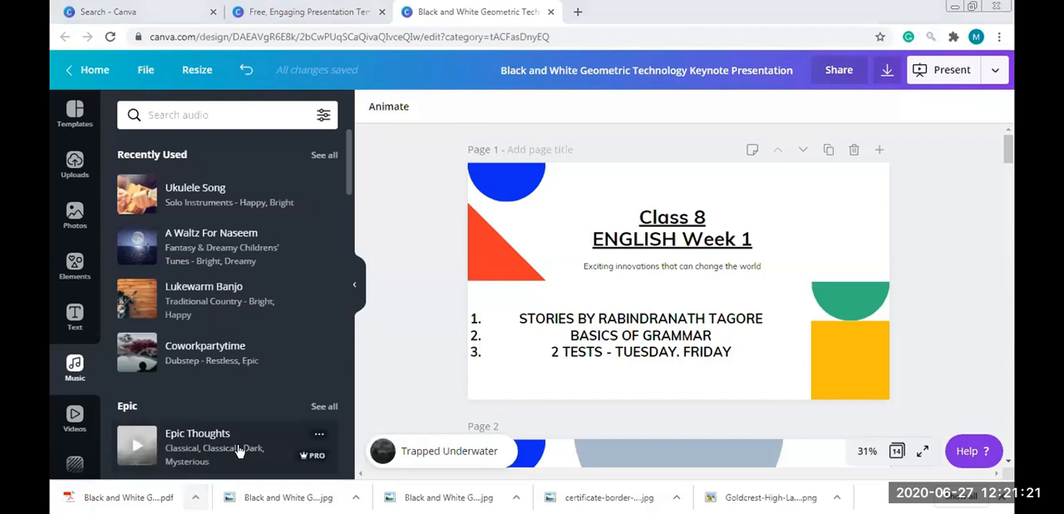
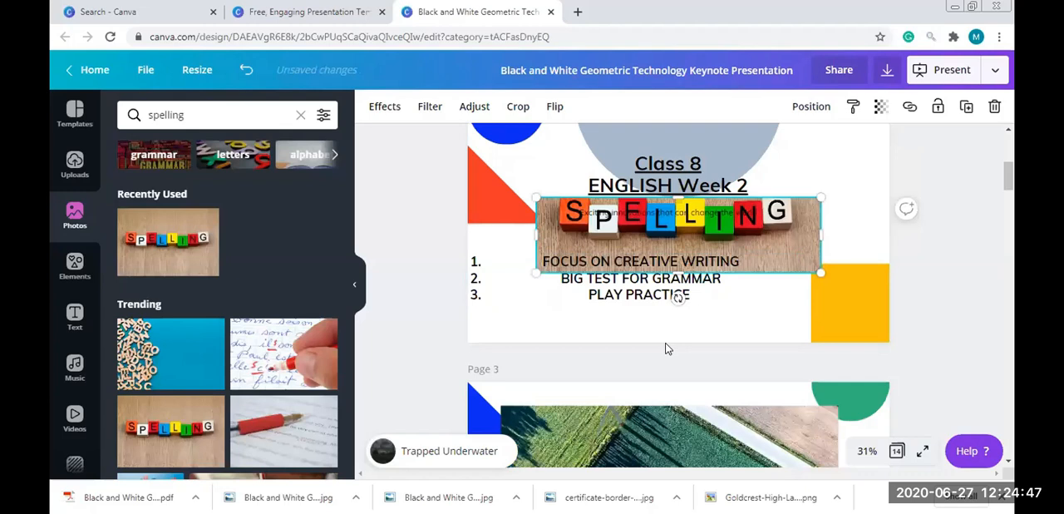
click(336, 156)
click(194, 115)
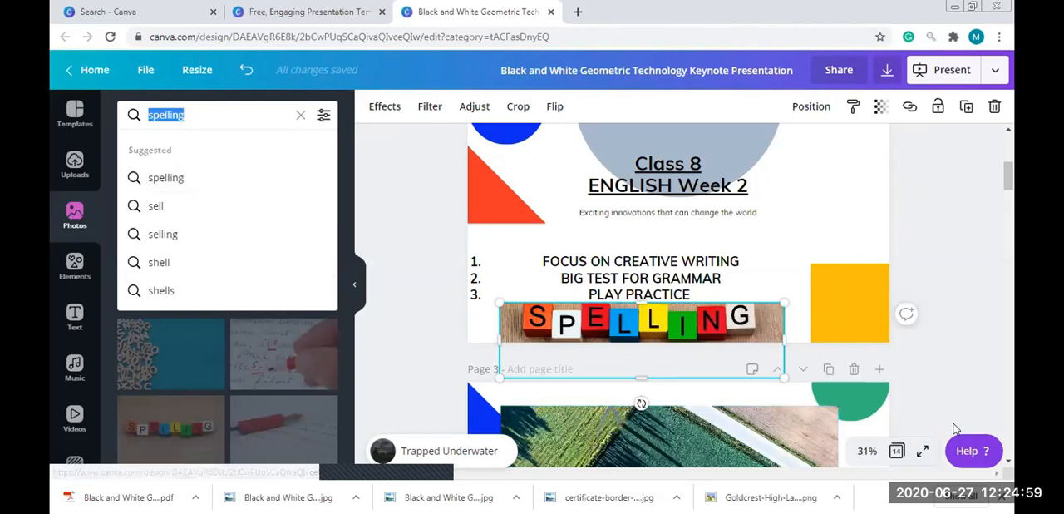
Replace the "ENGLISH Week 2" heading line on page 2 with "SCIENCE CLASS"
click(1008, 130)
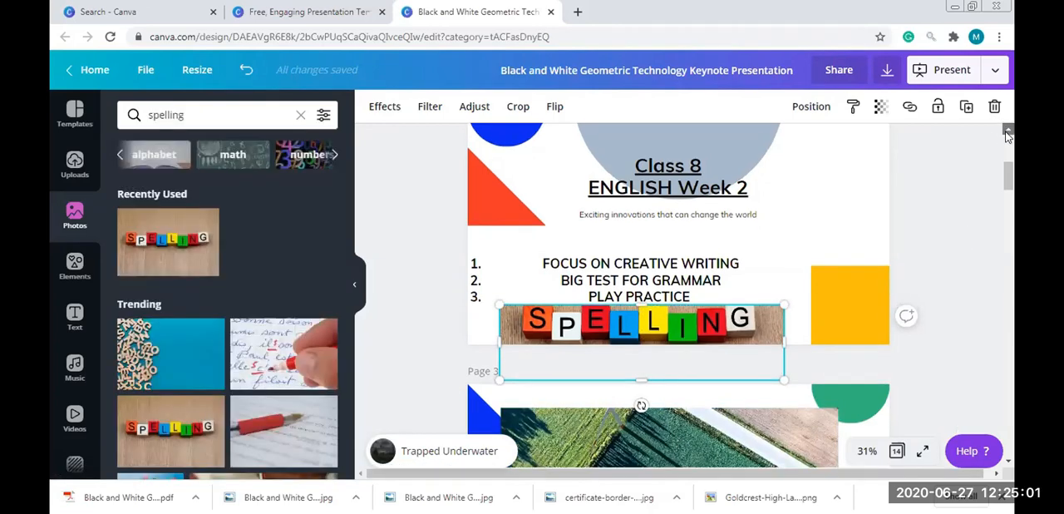
click(844, 143)
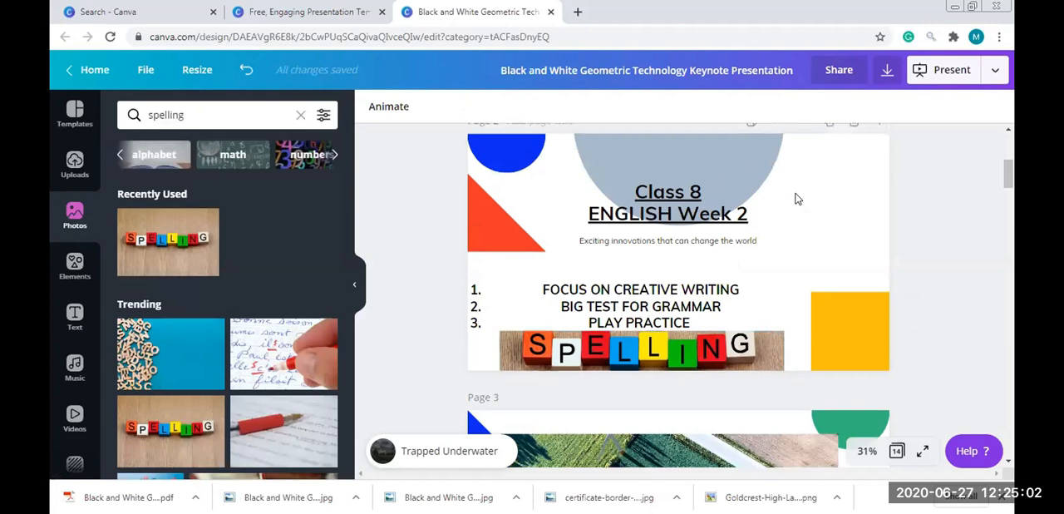
click(702, 216)
double_click(703, 216)
triple_click(703, 216)
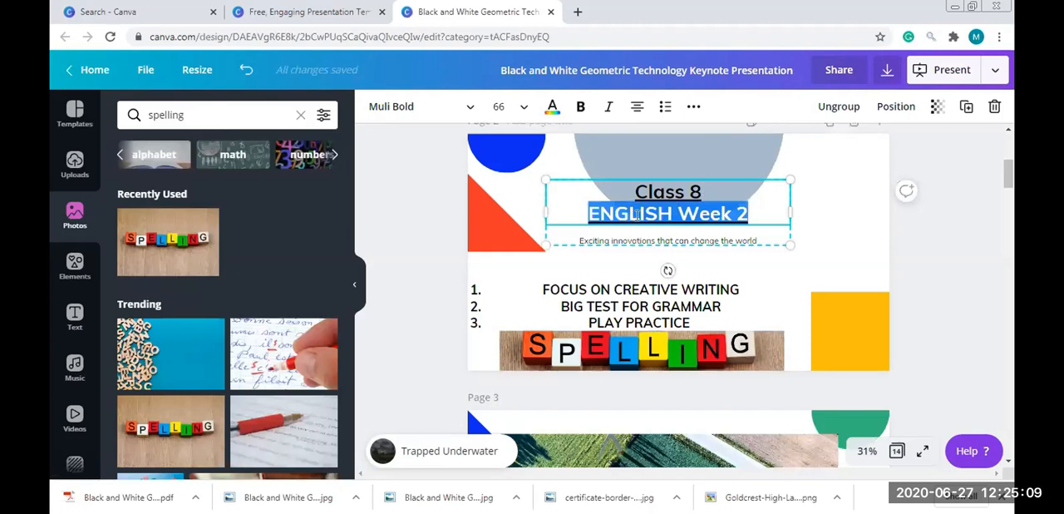
text(SCEI)
key(BackSpace)
key(BackSpace)
text(IENCE CLA)
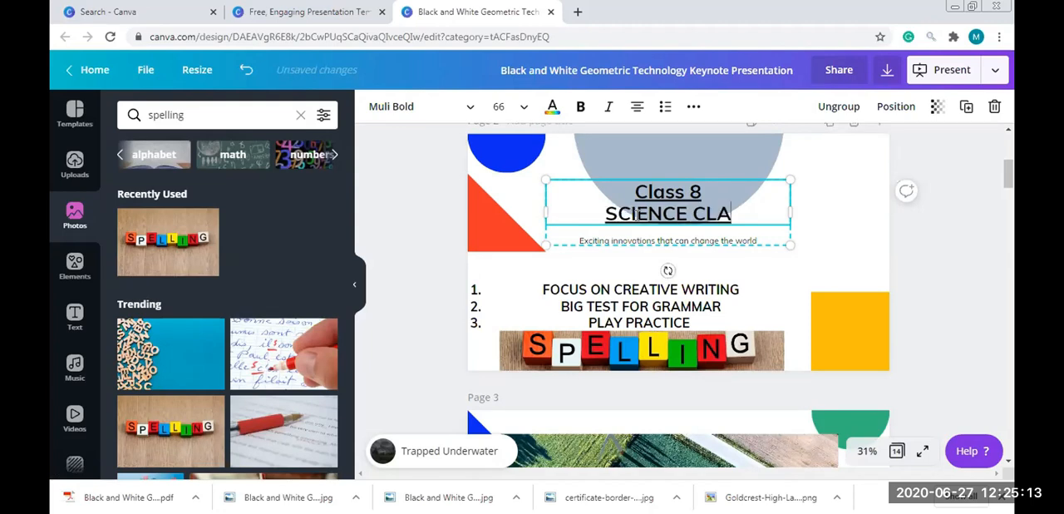
text(SS)
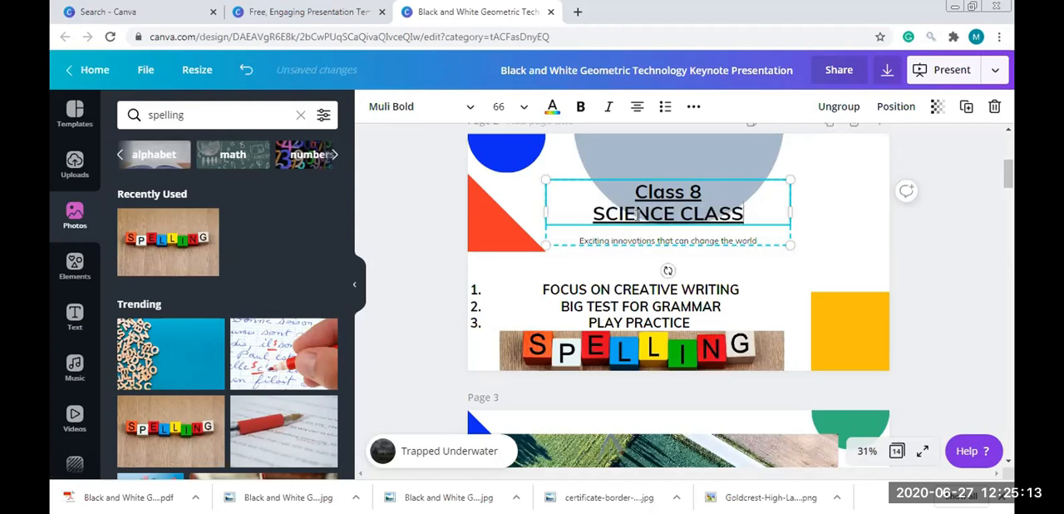
Delete the numbered list and the spelling photo from page 2
click(639, 295)
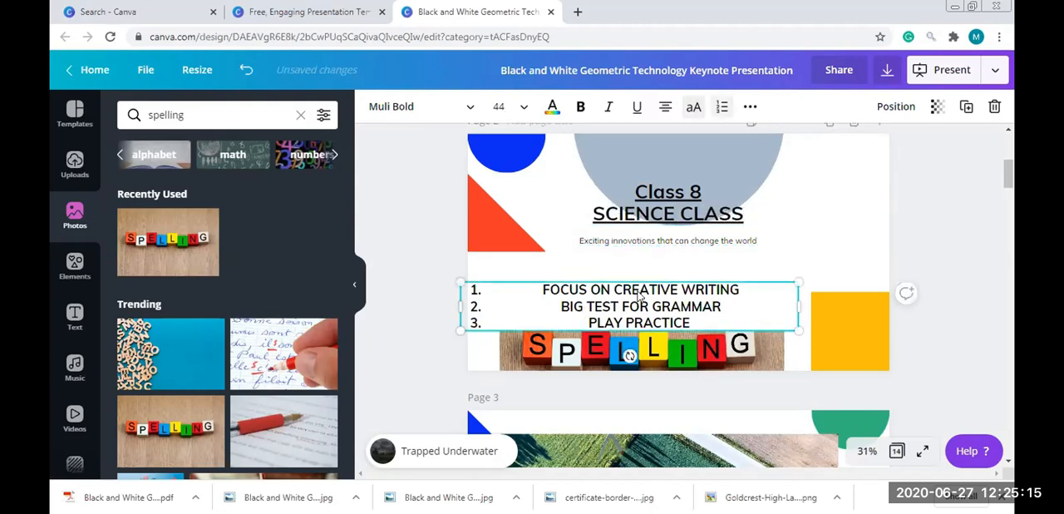
click(672, 243)
triple_click(654, 306)
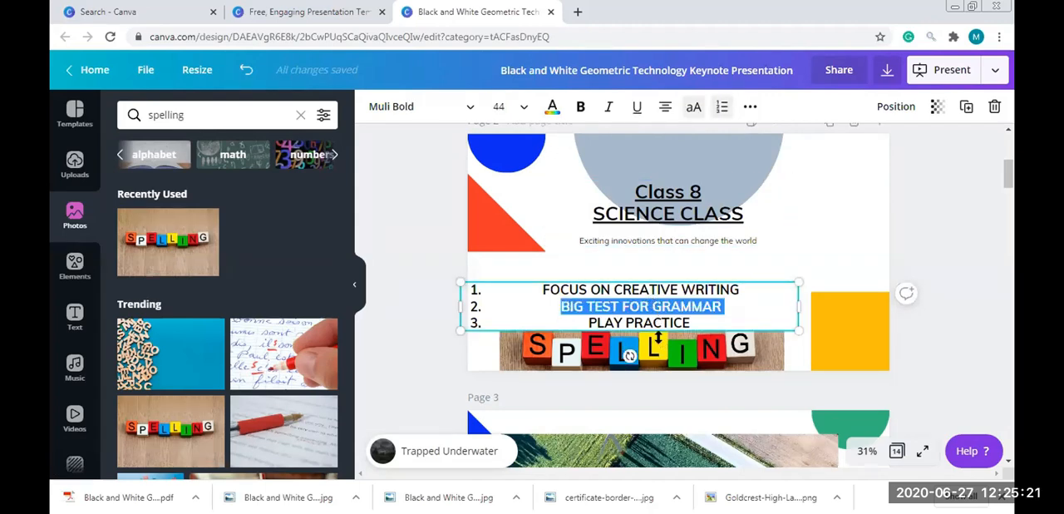
key(Delete)
Replace the small subtitle below the page 2 heading with "WATER CONSERVATION"
click(636, 243)
double_click(636, 241)
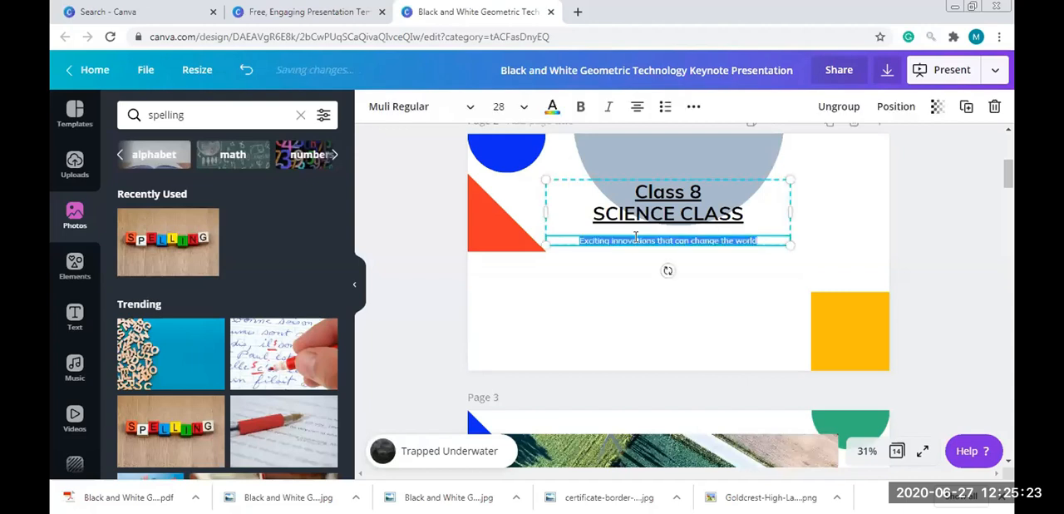
text(WATER CONV)
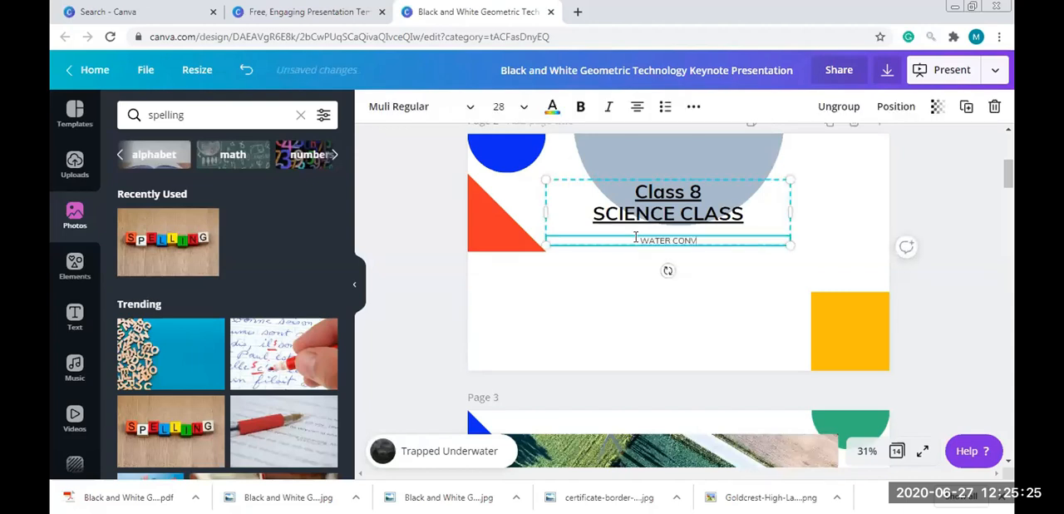
key(BackSpace)
text(SERVATION)
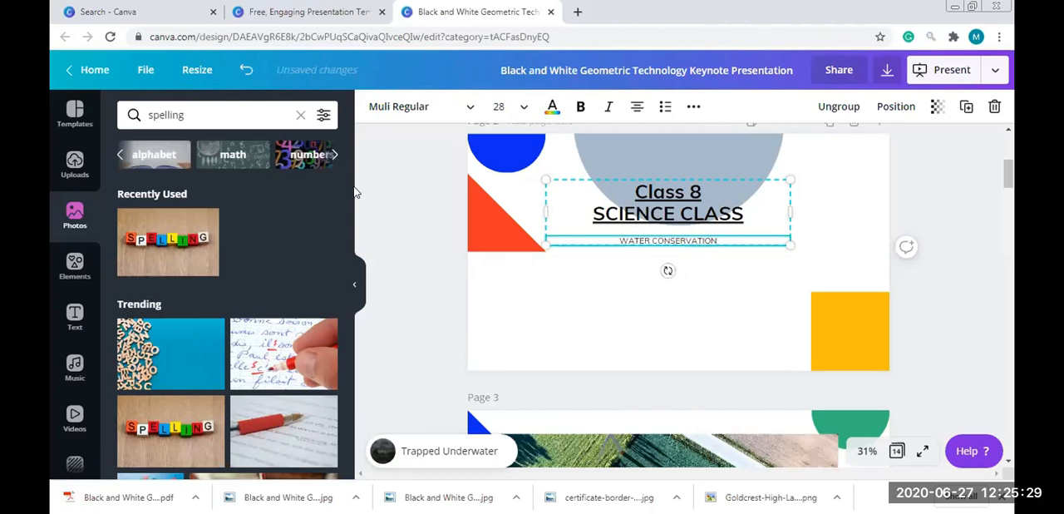
Search the photo library for WATER
click(158, 115)
text(WA)
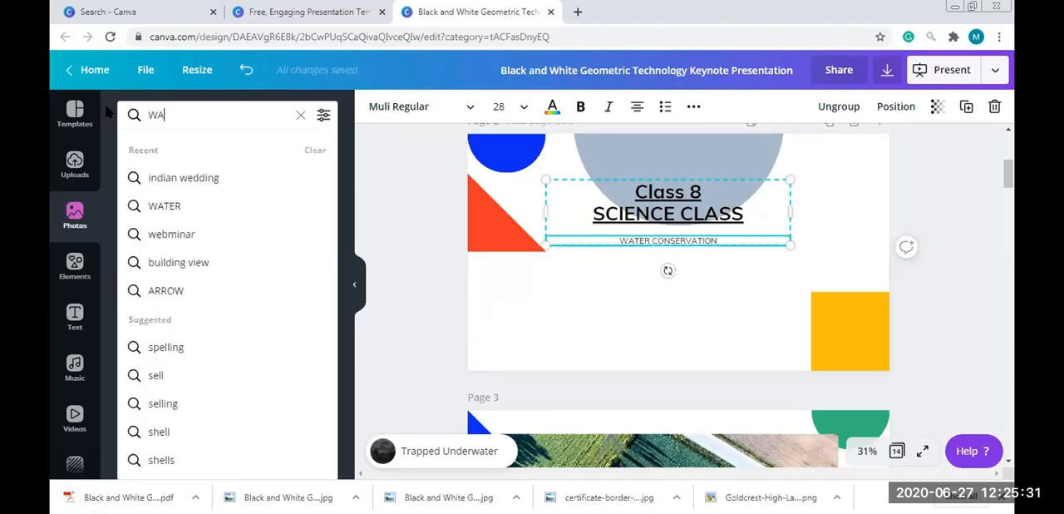
click(223, 208)
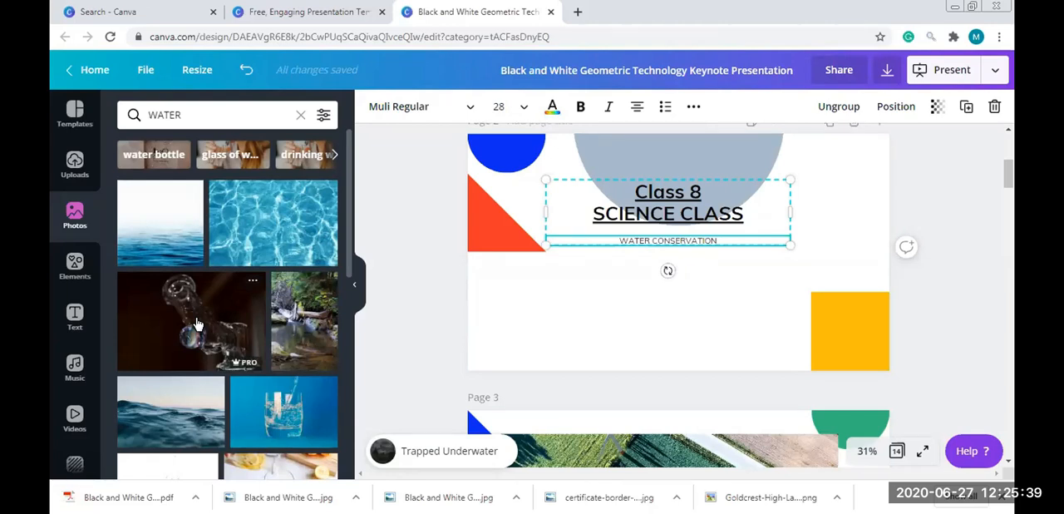
Add the glass-of-water photo at about 751 × 501 and a smaller sea photo, placing both side by side along page 2's lower edge
click(283, 413)
drag(698, 235, 570, 324)
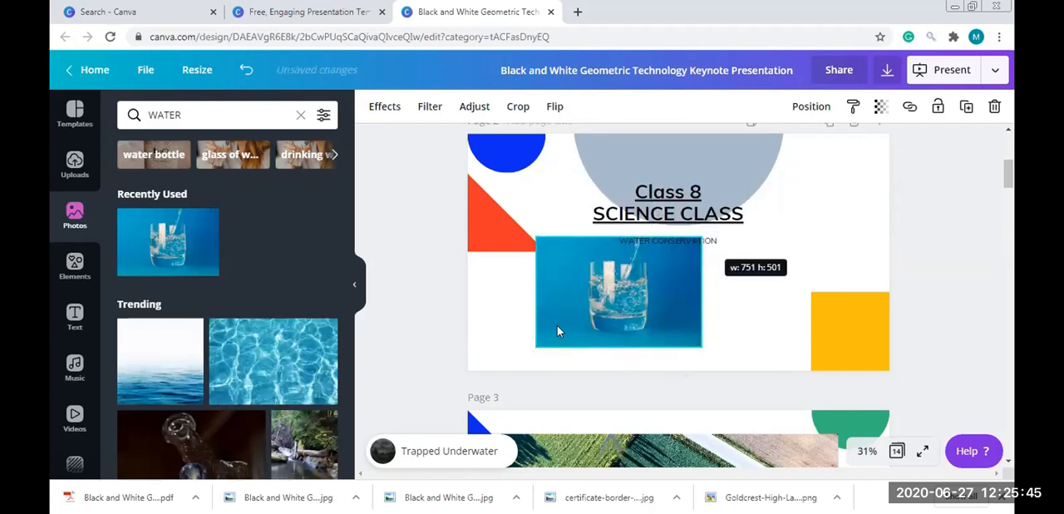
drag(612, 288, 557, 328)
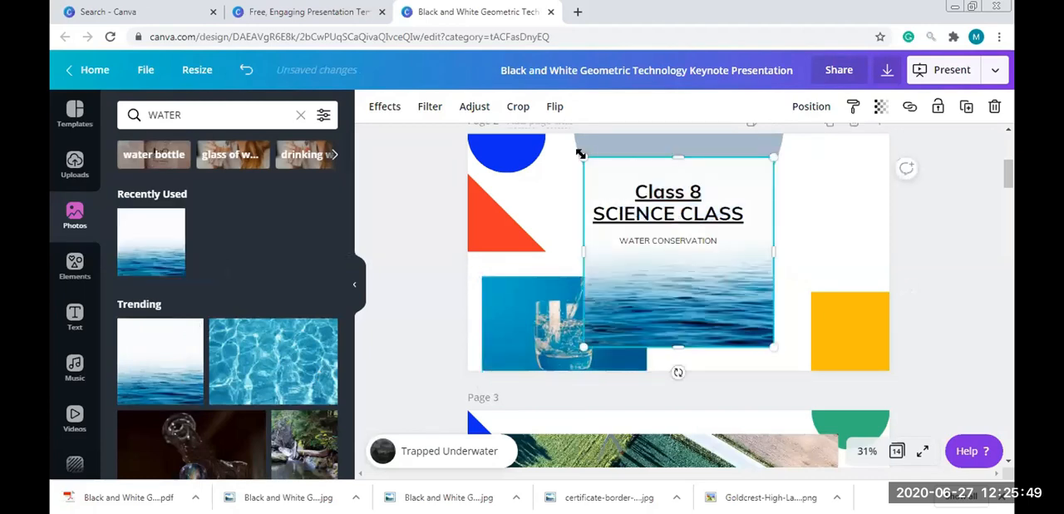
drag(614, 192, 632, 217)
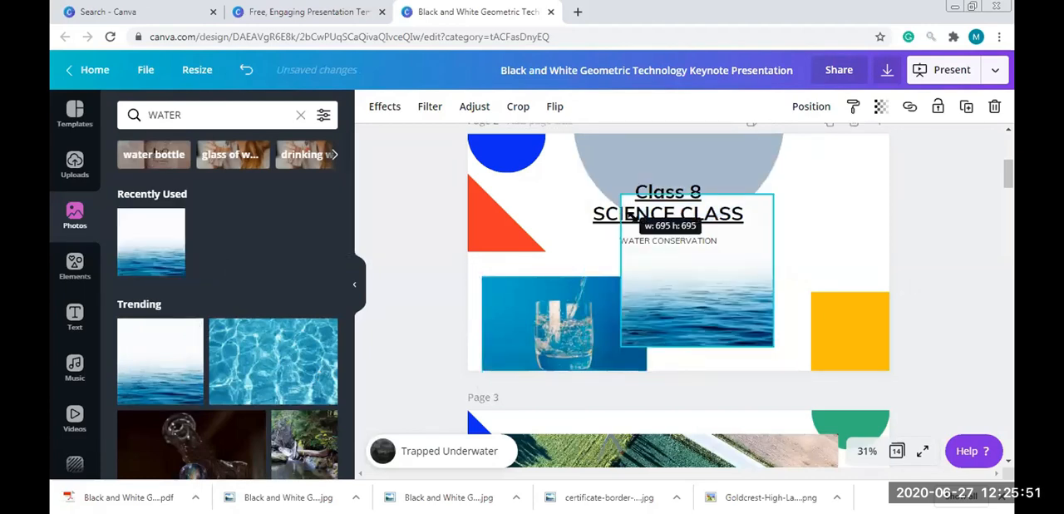
drag(728, 280, 810, 318)
Delete the red triangle, the blue half circle and the large grey circle from page 2
click(849, 331)
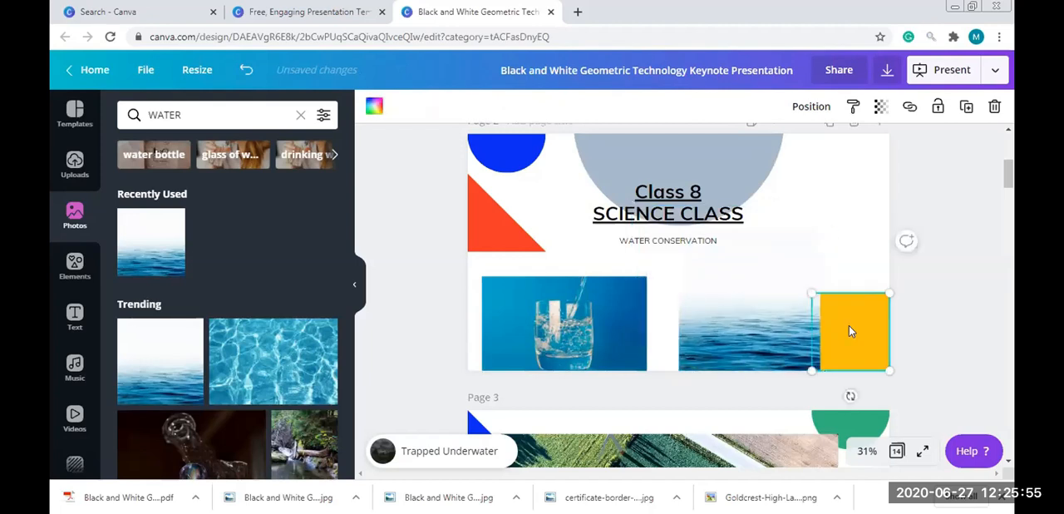
key(Delete)
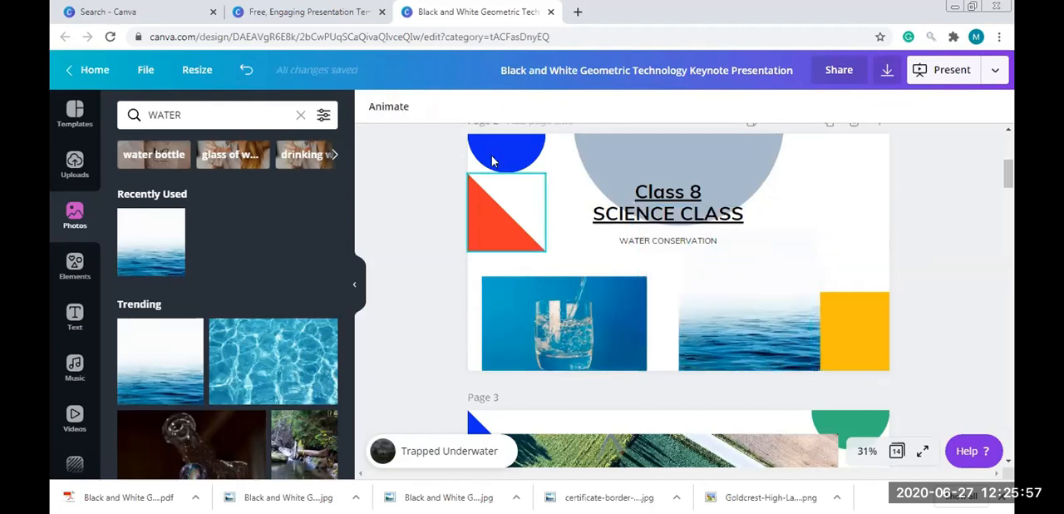
key(Delete)
click(493, 157)
key(Delete)
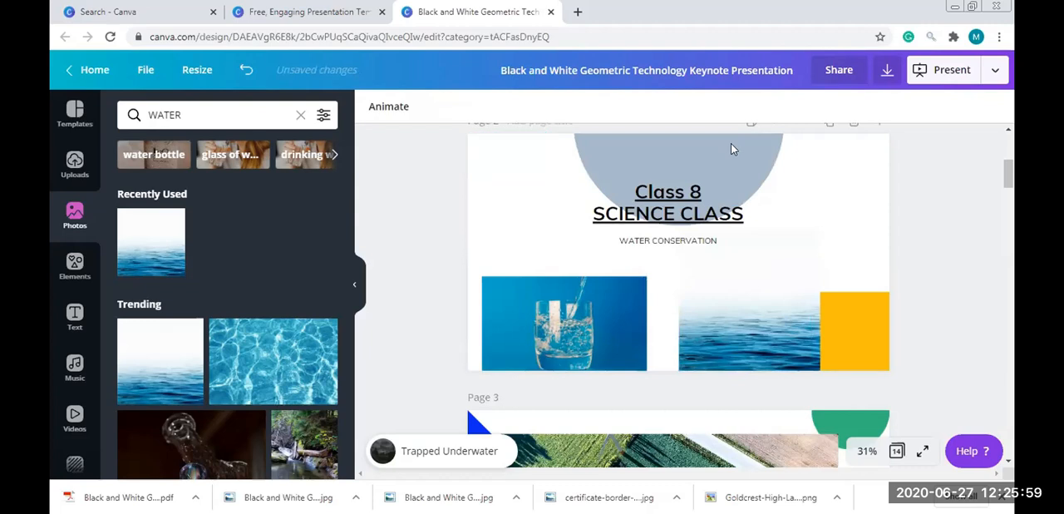
click(731, 149)
key(Delete)
Delete the glass-of-water photo and the yellow square from page 2
click(582, 362)
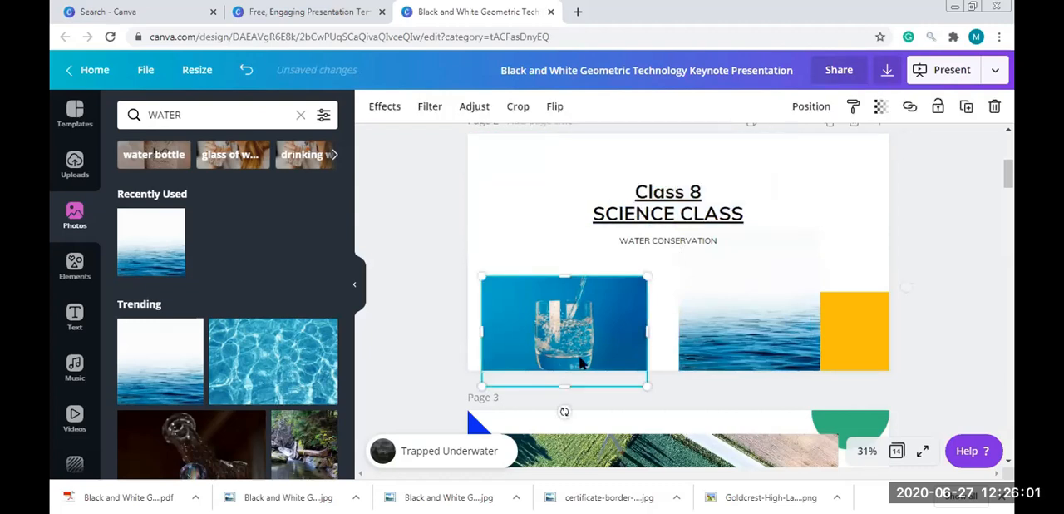
key(Delete)
click(851, 357)
key(Delete)
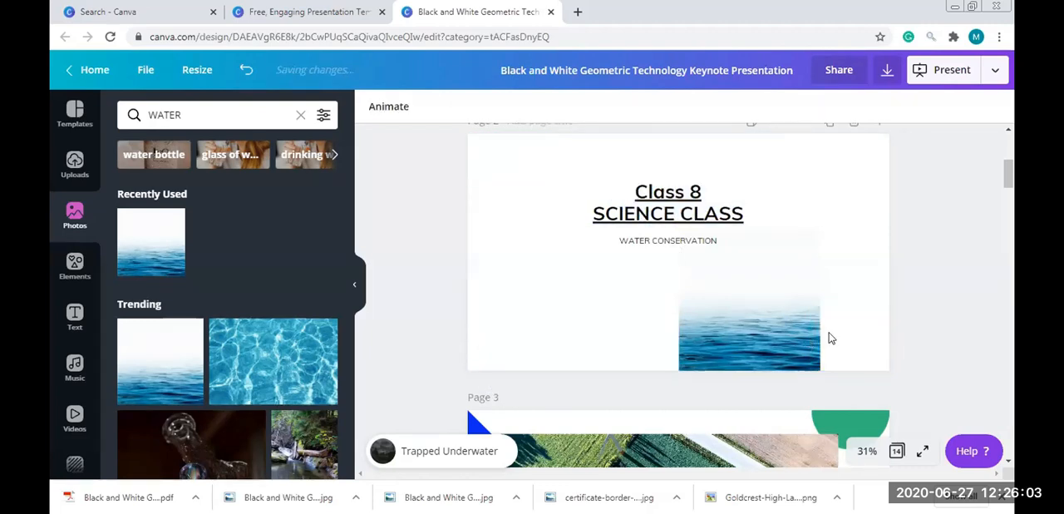
Move the sea photo into page 2's lower right corner and enlarge it to cover the whole page behind the heading
drag(696, 262, 771, 262)
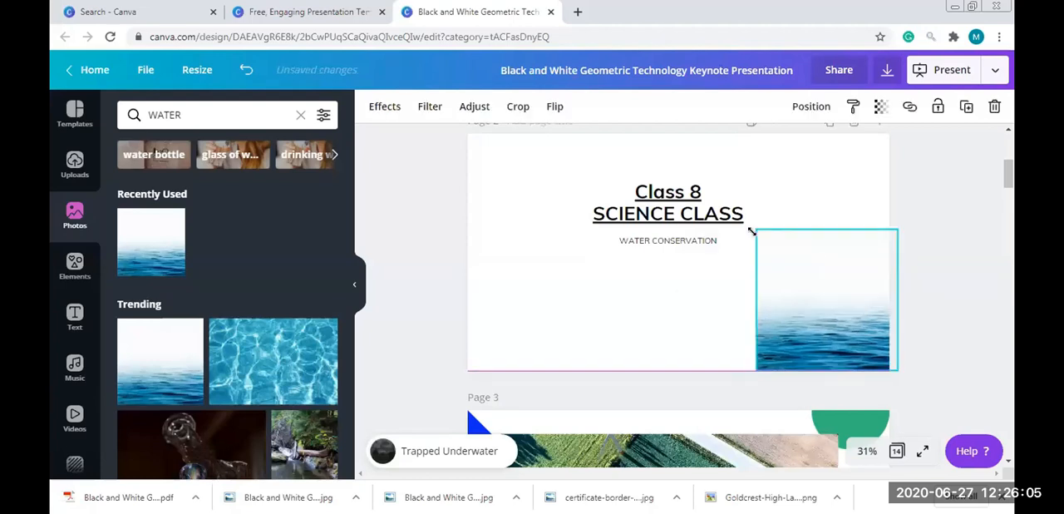
drag(433, 150, 353, 59)
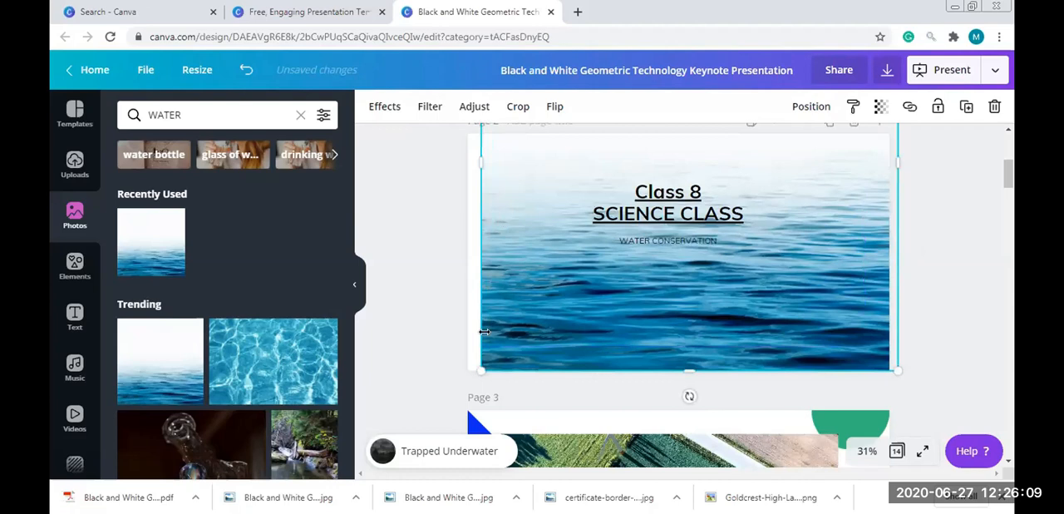
drag(455, 391, 455, 391)
click(945, 292)
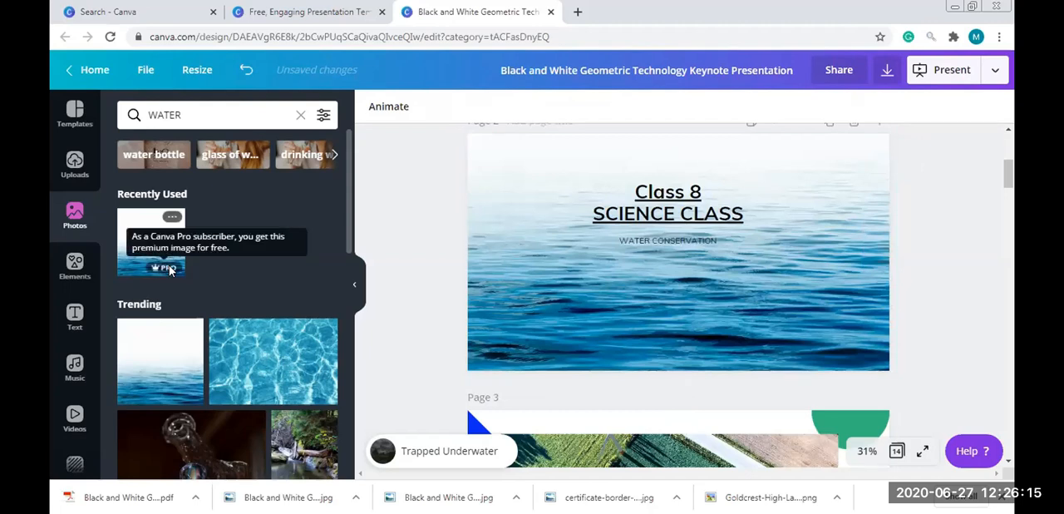
Search the graphic elements for WATER
click(205, 114)
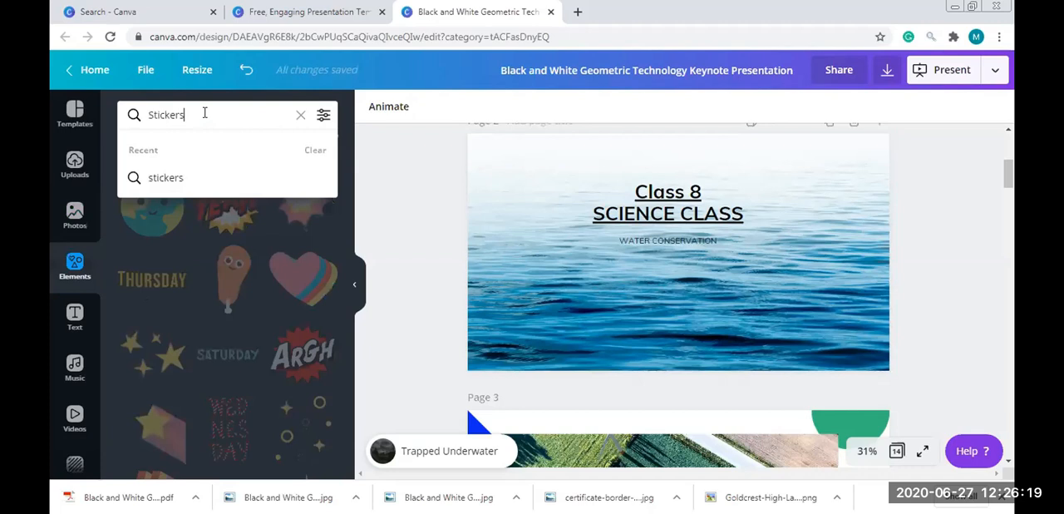
key(ctrl+a)
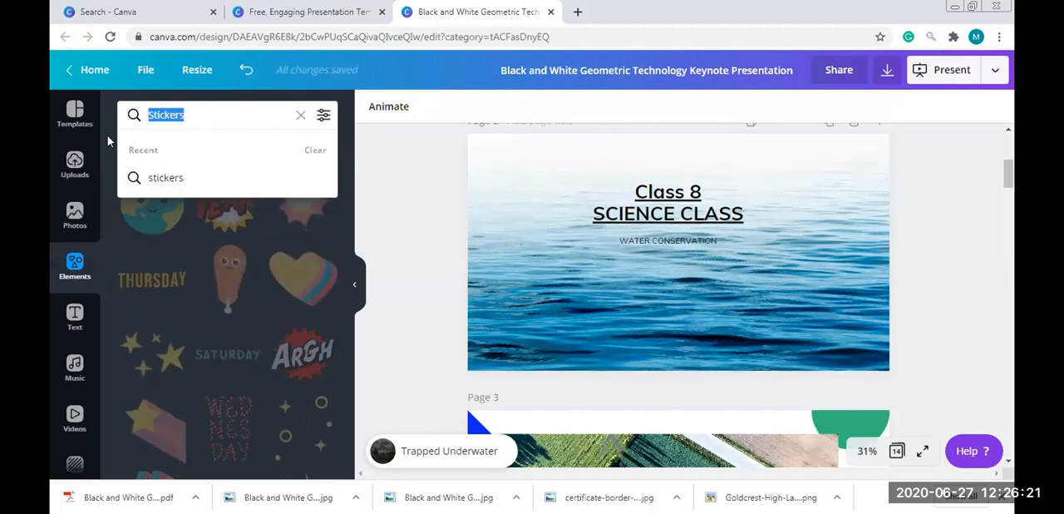
text(WATER)
key(Return)
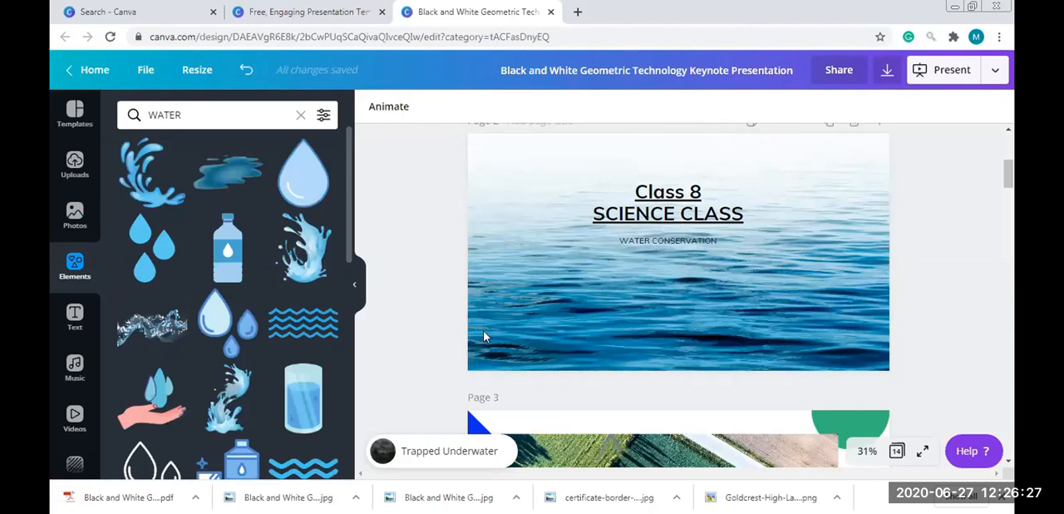
Try adjusting the crop of the sea background photo on page 2, and delete the photo from the page
click(472, 366)
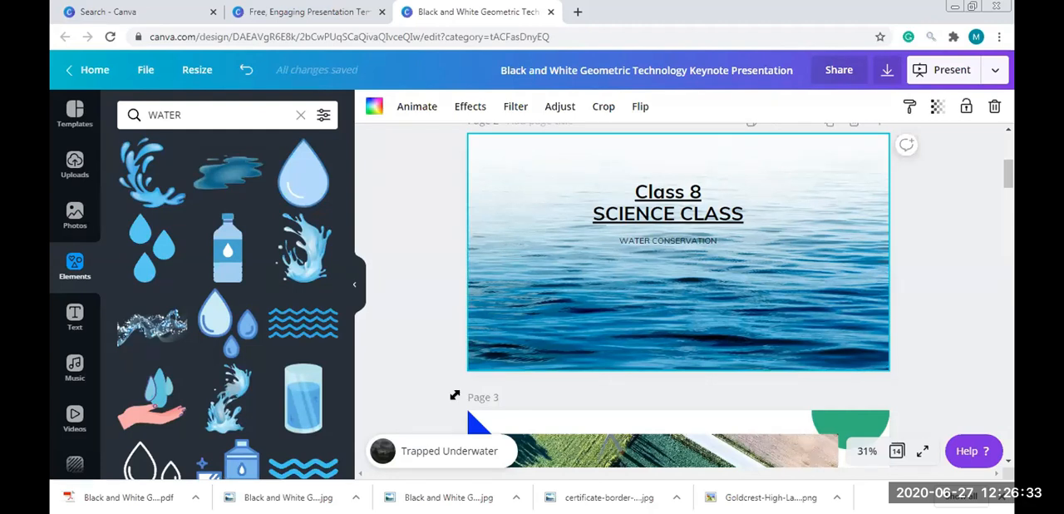
double_click(623, 271)
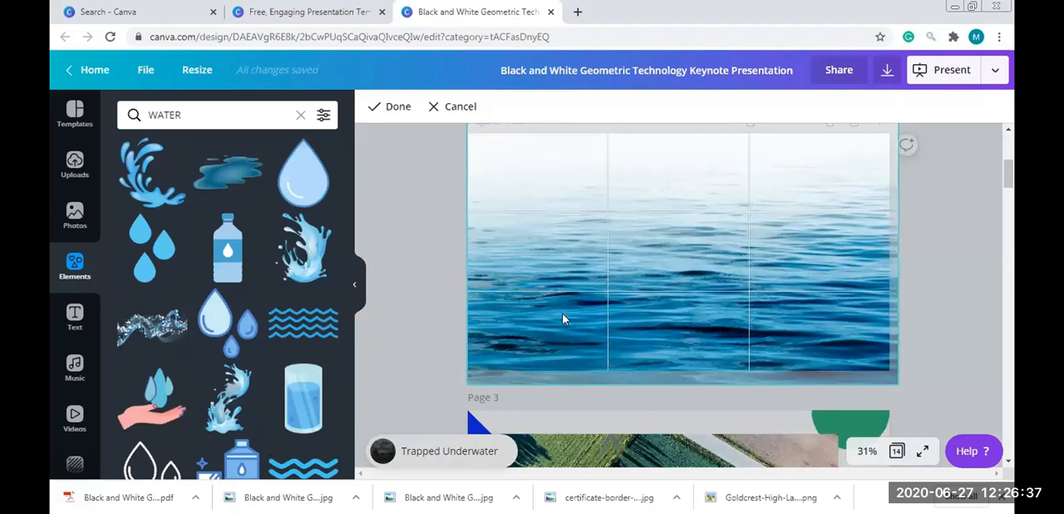
click(467, 385)
drag(605, 288, 674, 320)
key(Delete)
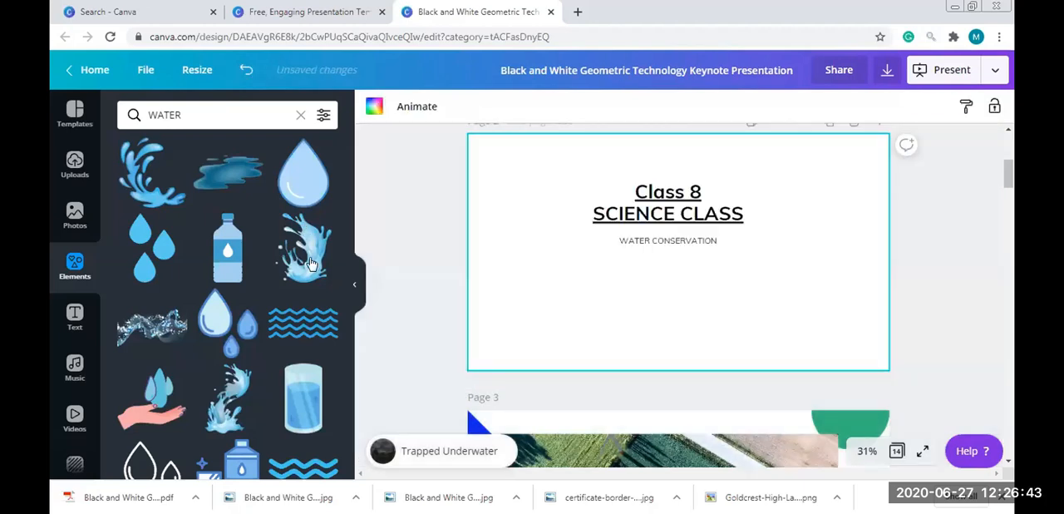
Add the water splash and blue wave graphics to page 2, with the waves at lower right and the splash below the heading's left side
click(309, 265)
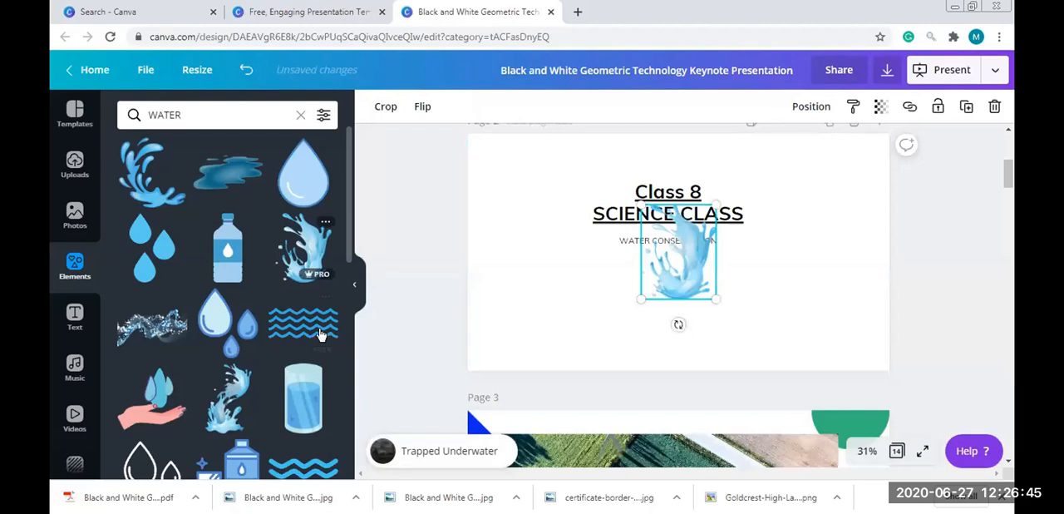
click(318, 335)
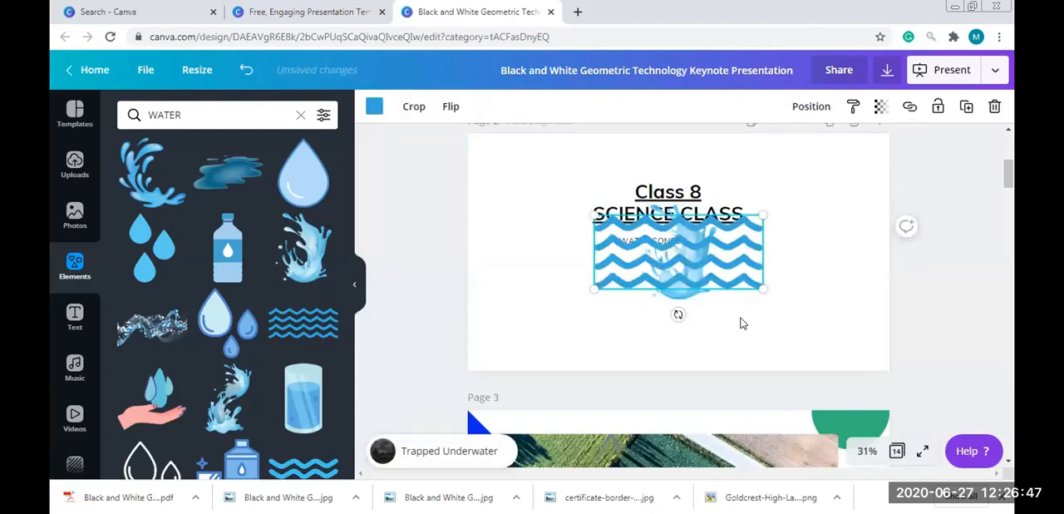
drag(669, 246, 782, 312)
drag(695, 272, 614, 289)
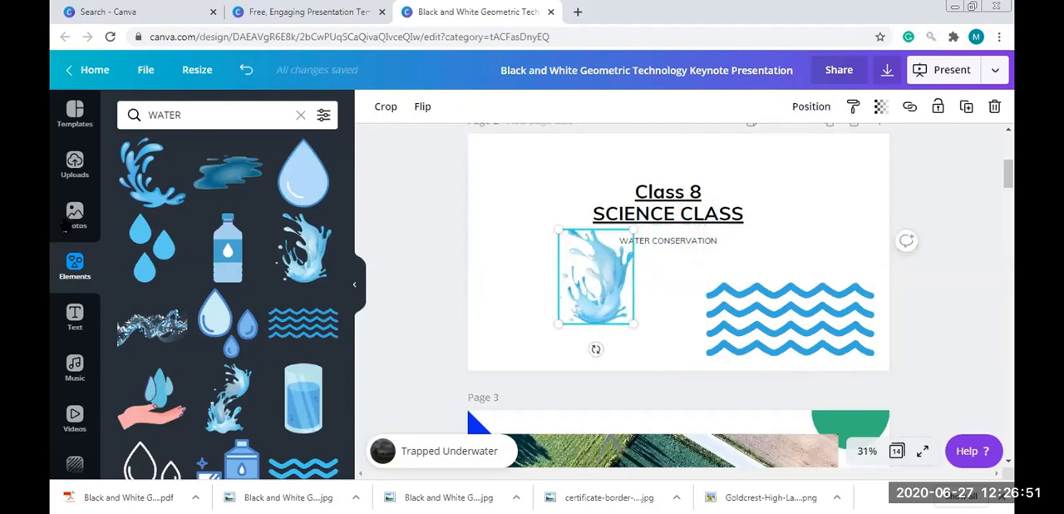
Look through the related categories of the WATER photo results
click(75, 216)
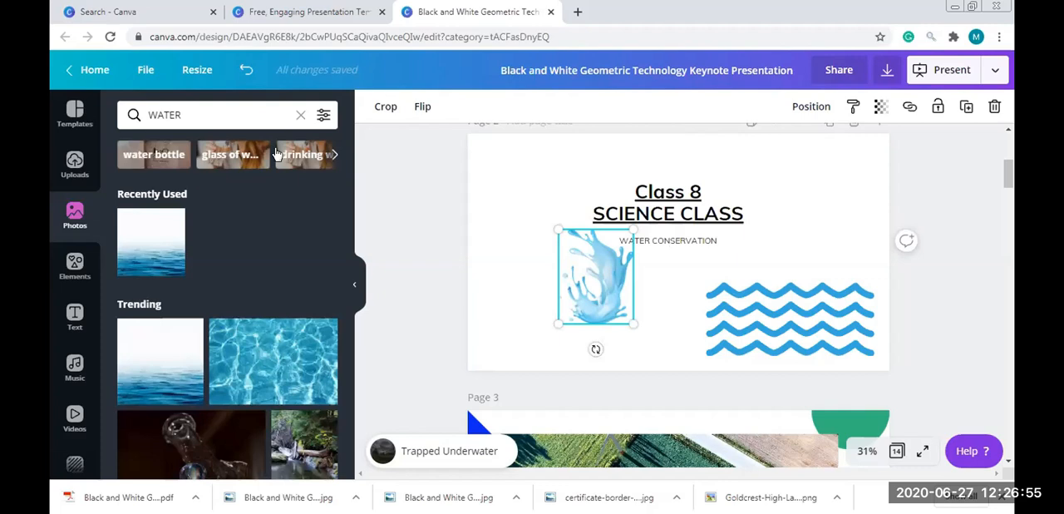
click(335, 156)
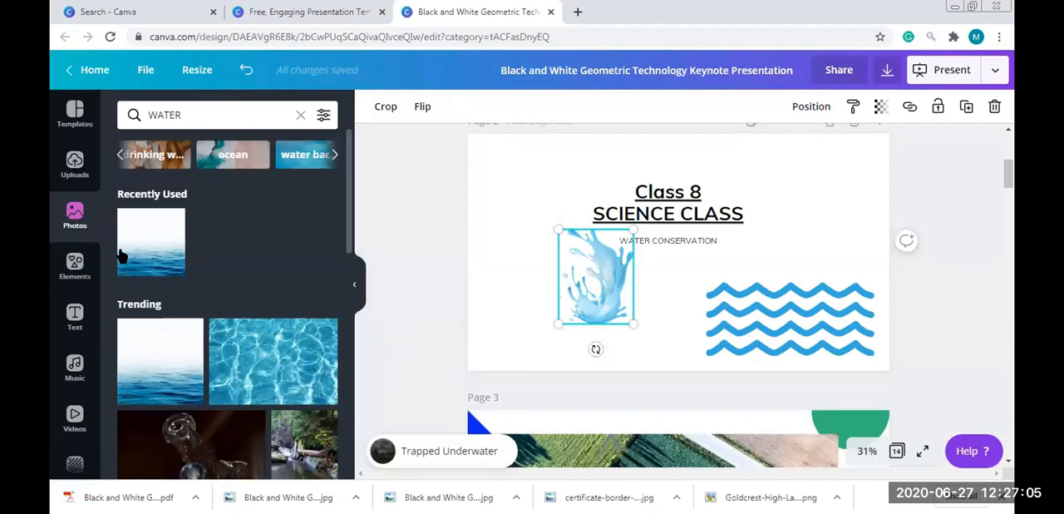
Add the curling blue wave graphic from the water elements to page 2, to the right of the SCIENCE CLASS heading
click(75, 264)
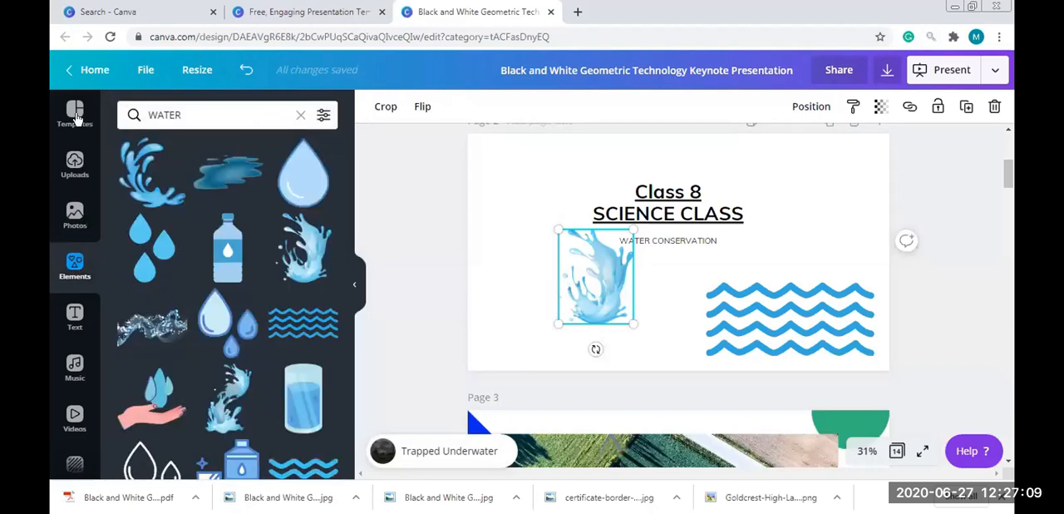
click(397, 232)
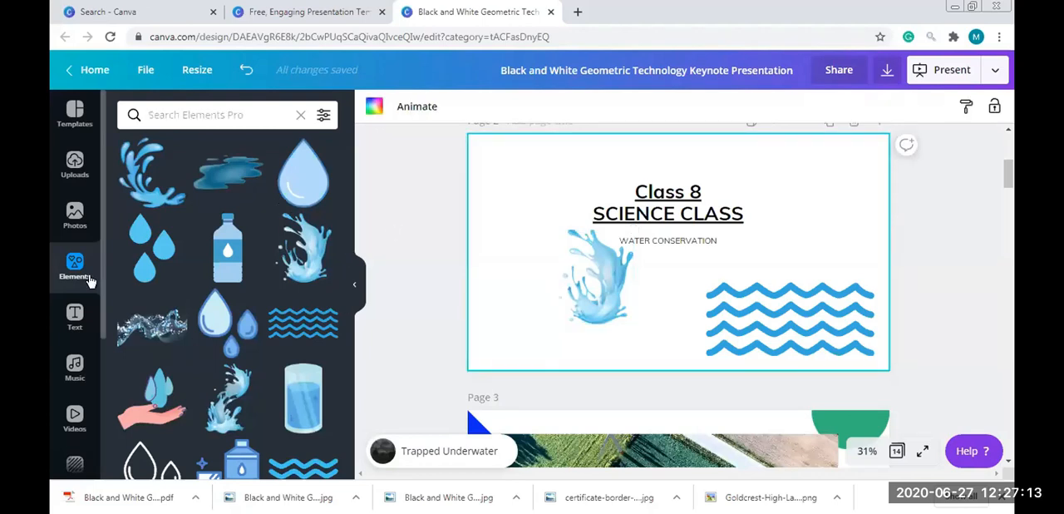
scroll(332, 333, down, 4)
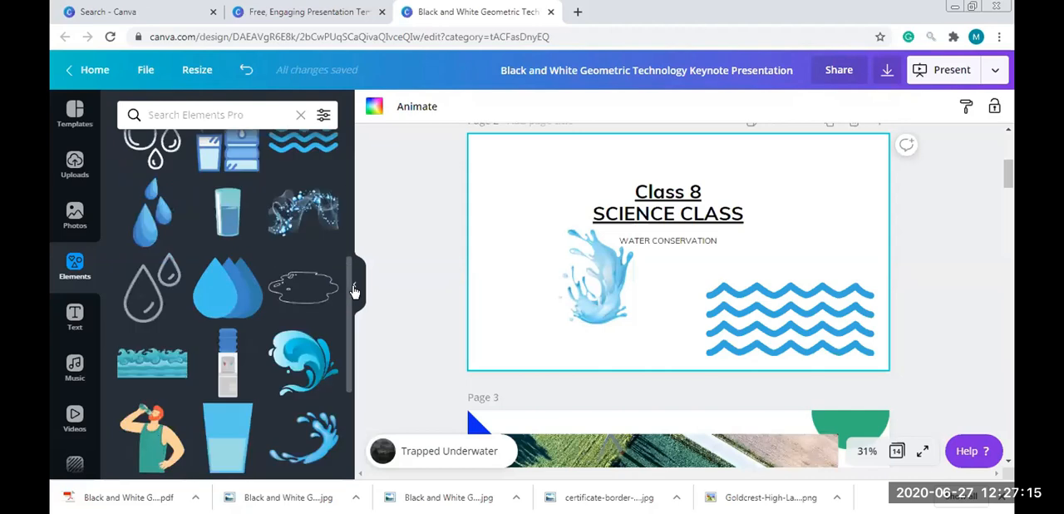
click(298, 379)
drag(705, 247, 827, 201)
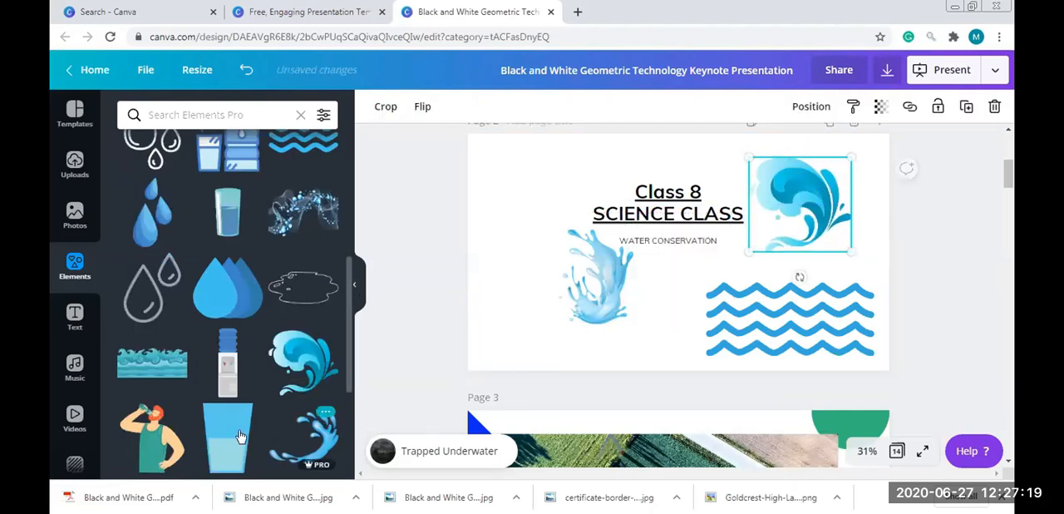
Delete the water splash from page 2, and try an enlarged graphic of a man drinking at the page's left side before deleting it
scroll(154, 266, down, 2)
click(155, 267)
click(602, 298)
key(Delete)
drag(661, 290, 523, 283)
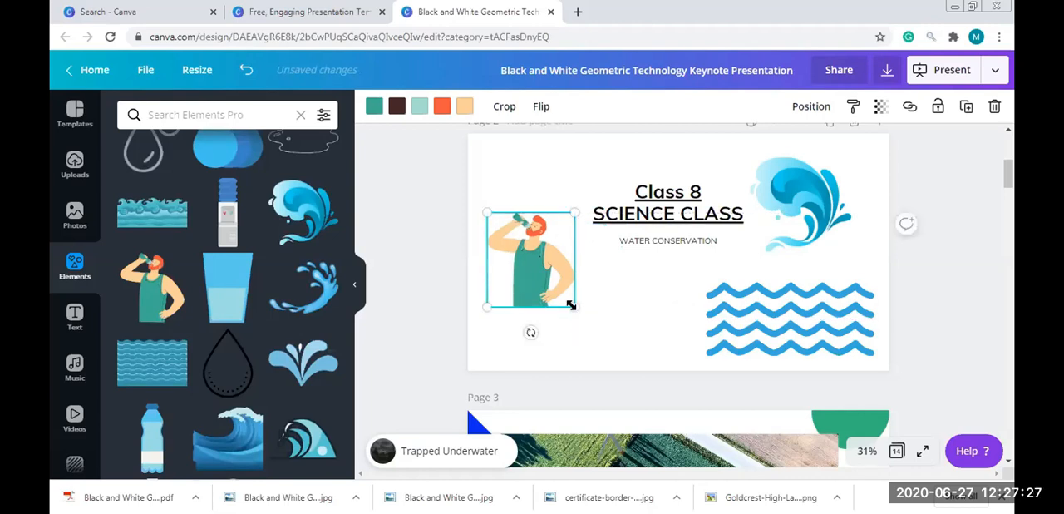
drag(618, 353, 620, 356)
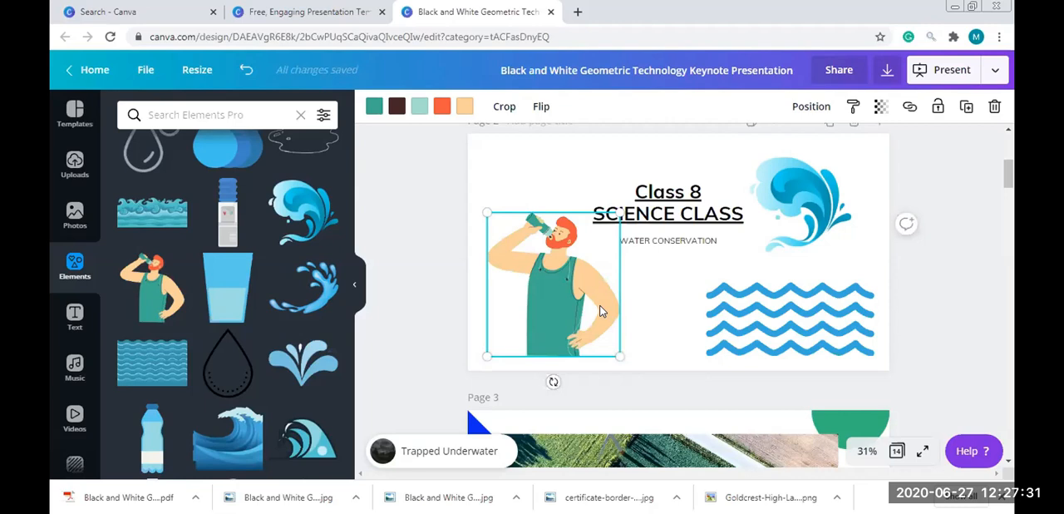
key(Delete)
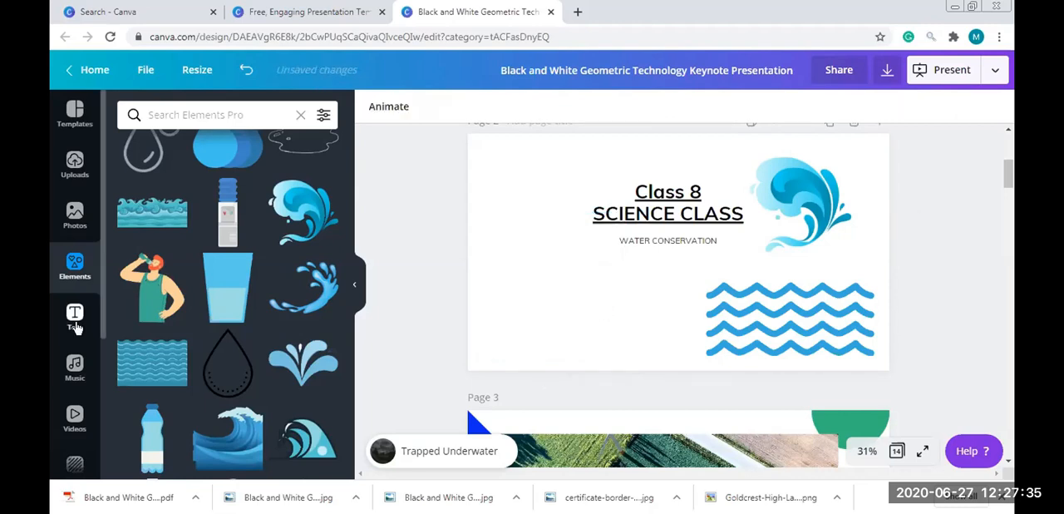
Replace the aerial field video on page 3 with the orange hexagonal lights video from the Backgrounds collection, and preview it
scroll(101, 217, down, 1)
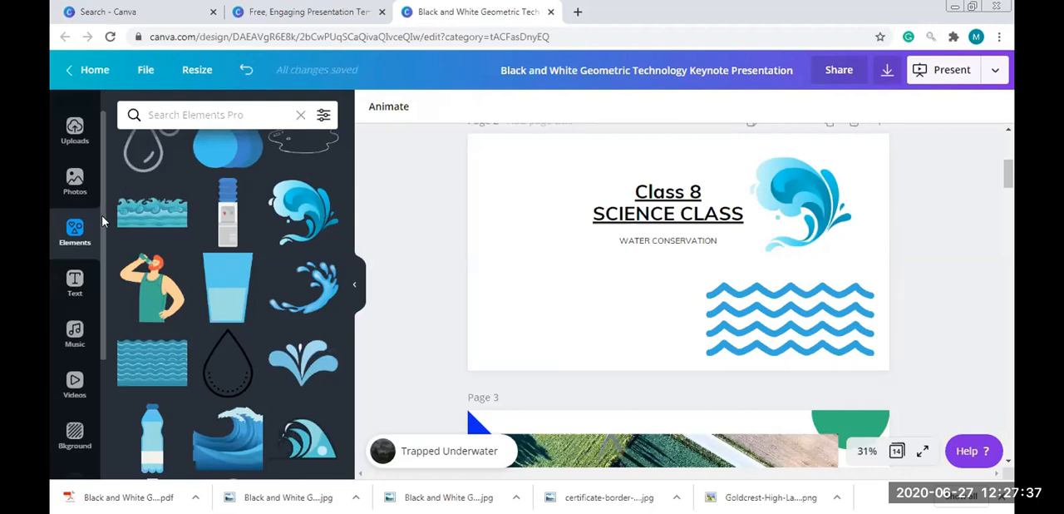
scroll(100, 223, down, 1)
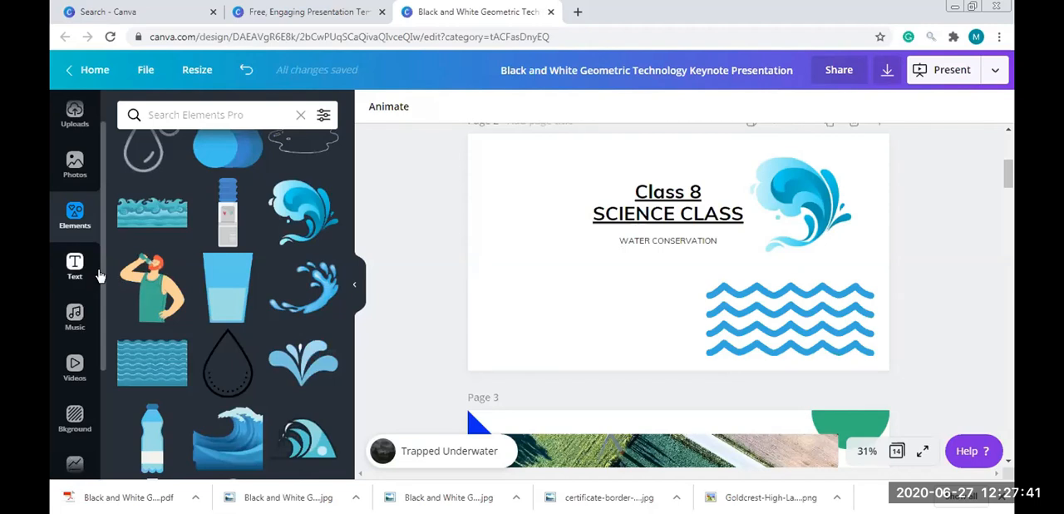
click(75, 366)
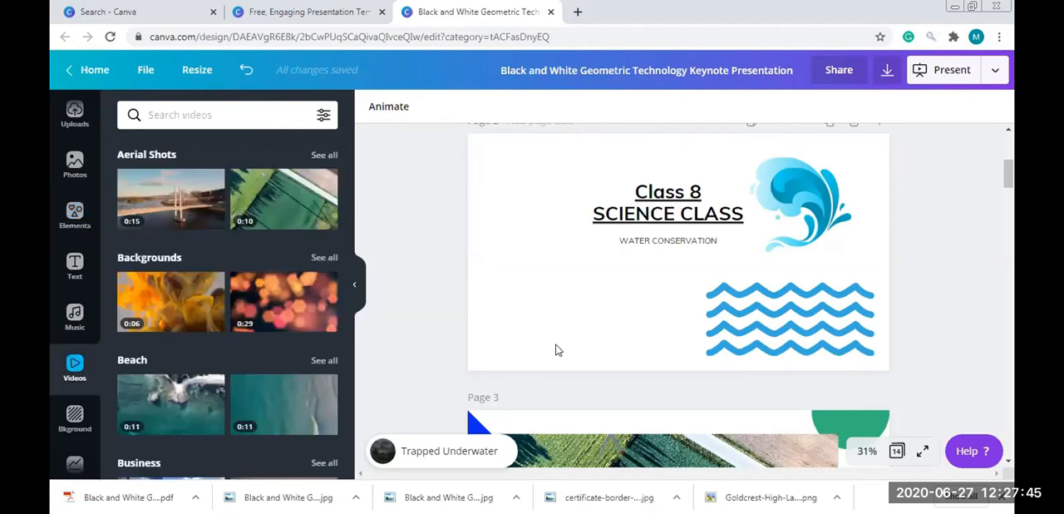
drag(1006, 195, 1007, 206)
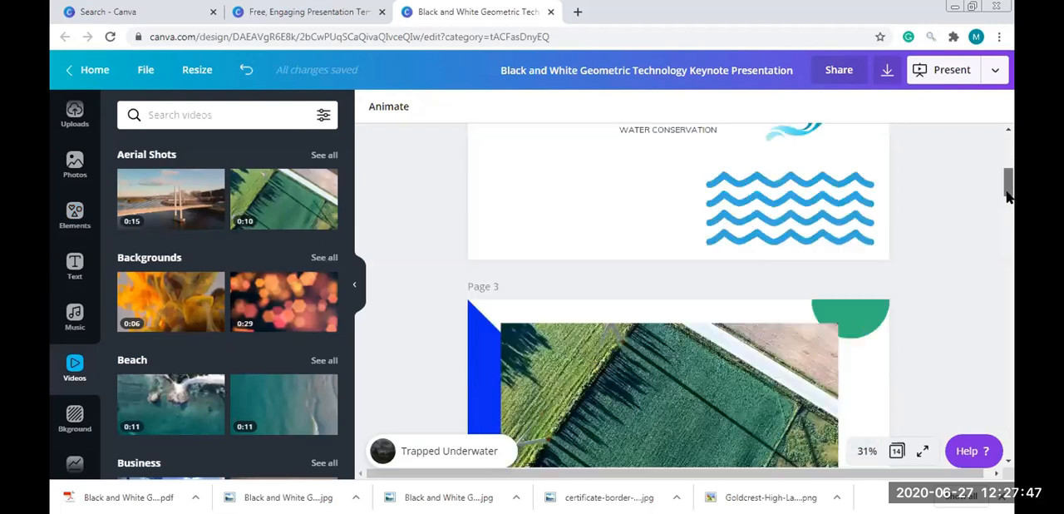
scroll(677, 281, down, 2)
click(672, 279)
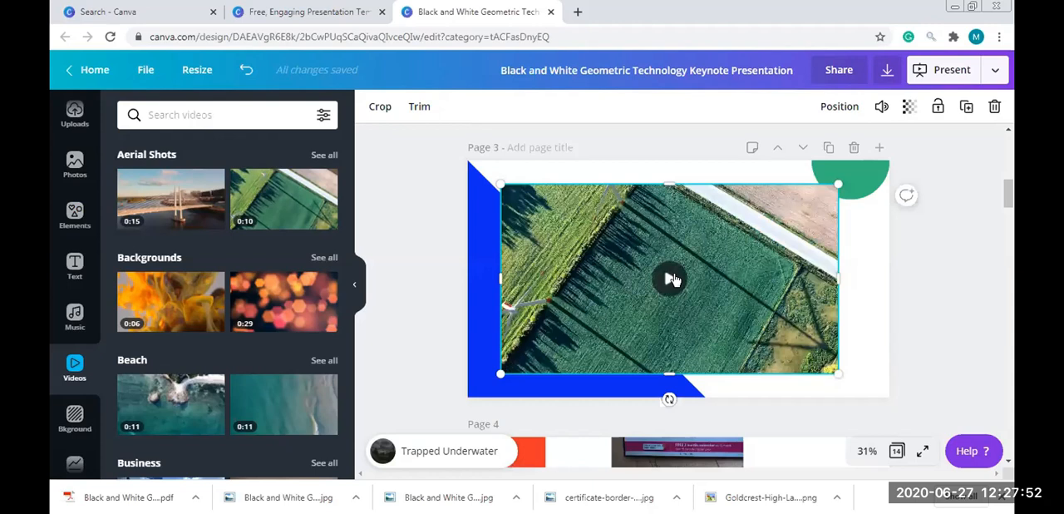
click(672, 280)
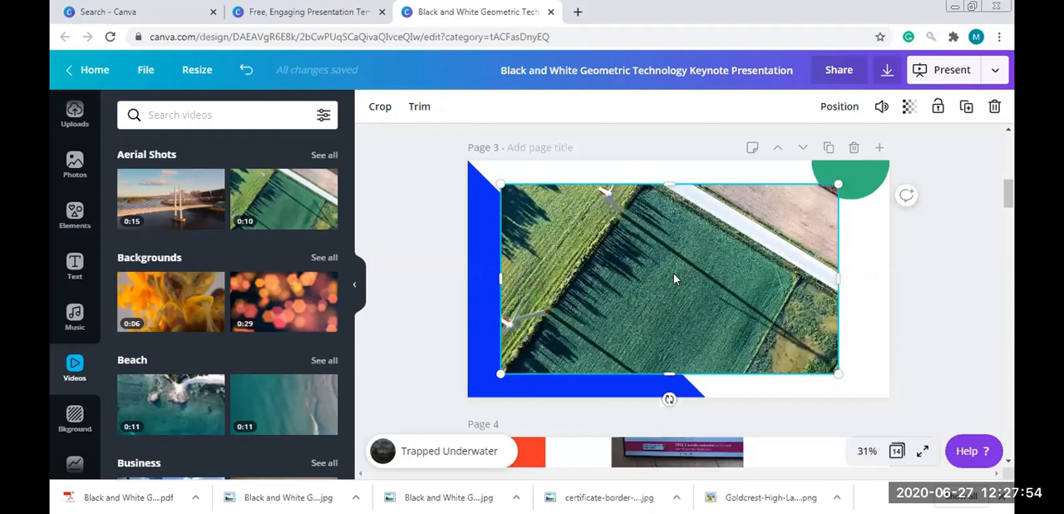
key(Delete)
click(297, 305)
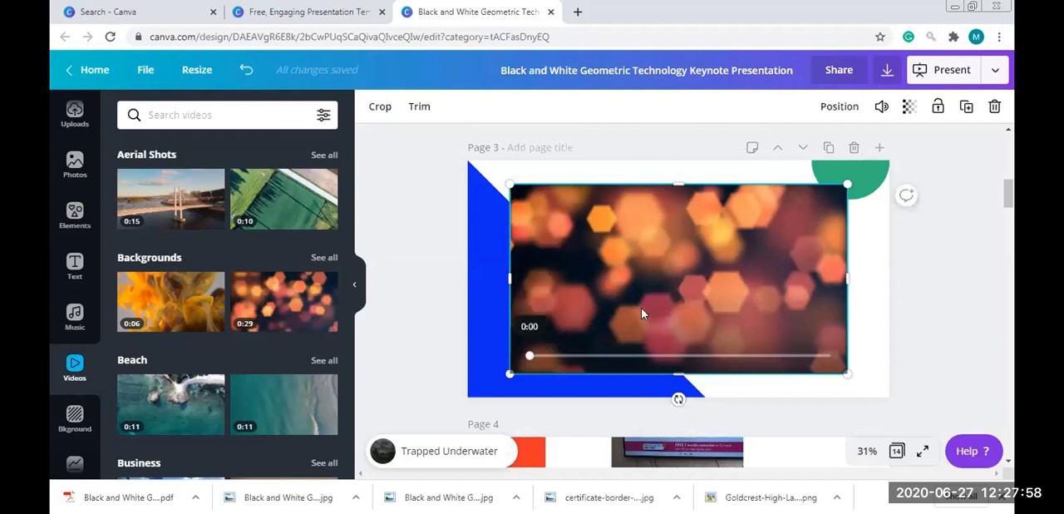
click(679, 284)
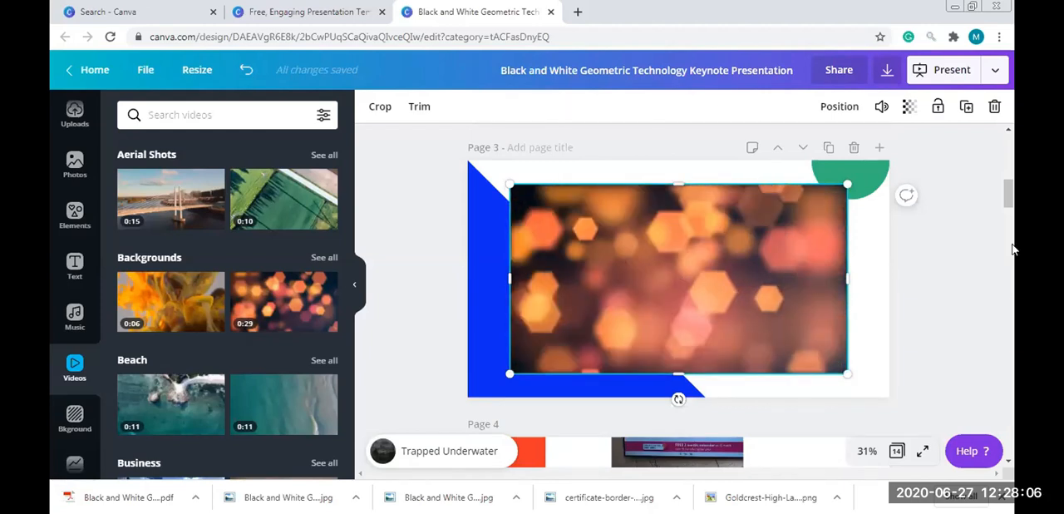
Look through pages 4 to 9 of the presentation, including the animated smiley on the Computer Science and Manufacturing page
scroll(1013, 256, down, 5)
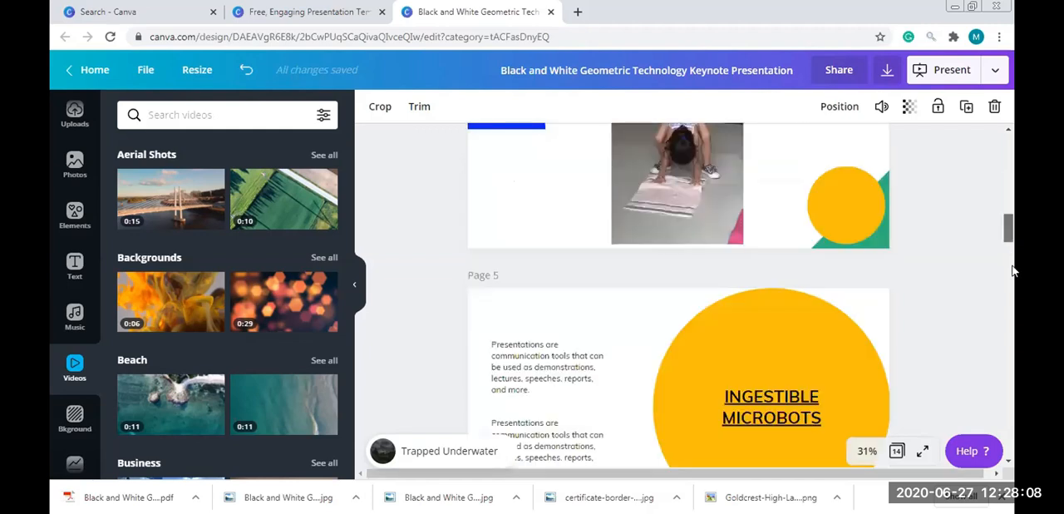
scroll(1013, 287, down, 5)
scroll(1013, 328, down, 5)
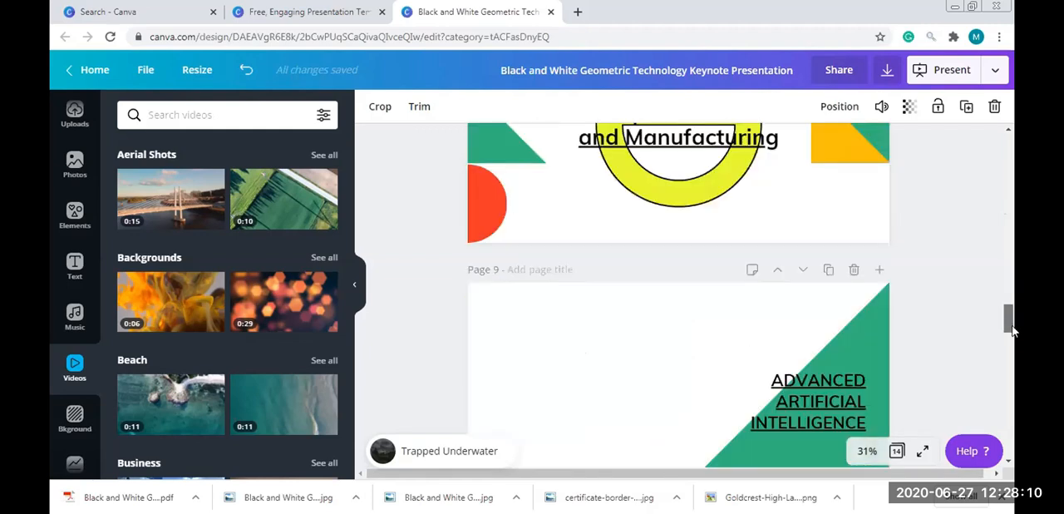
scroll(1015, 319, up, 1)
key(Delete)
scroll(933, 173, up, 1)
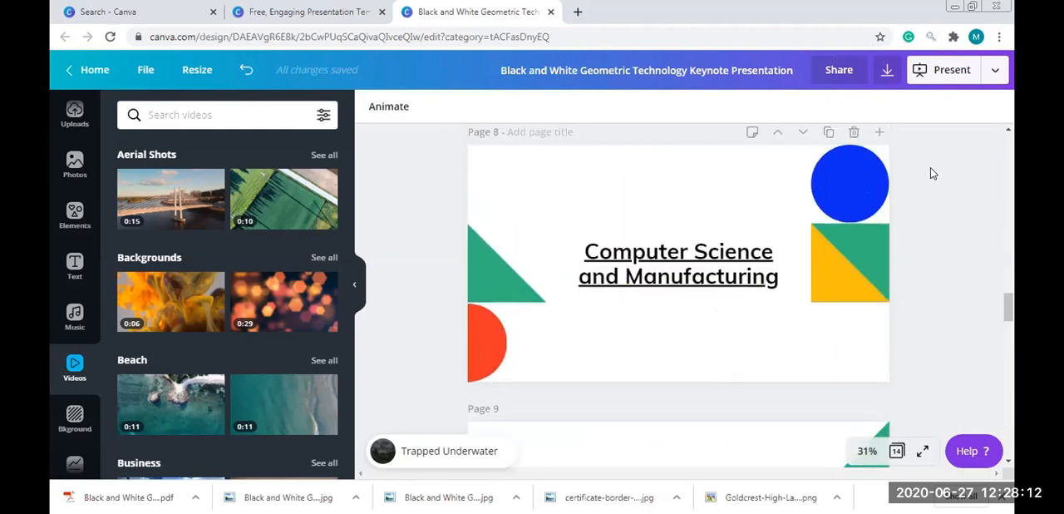
key(ctrl+z)
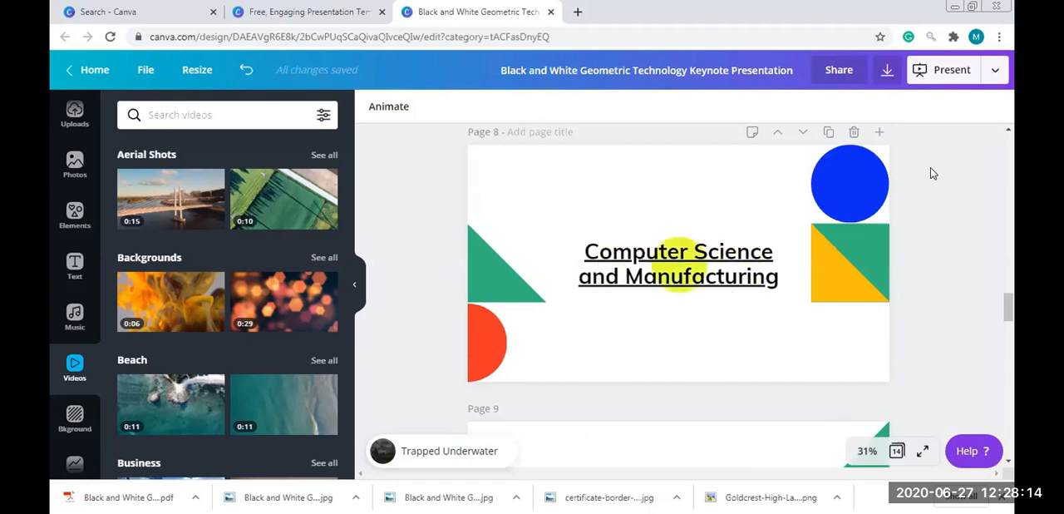
scroll(1003, 266, up, 1)
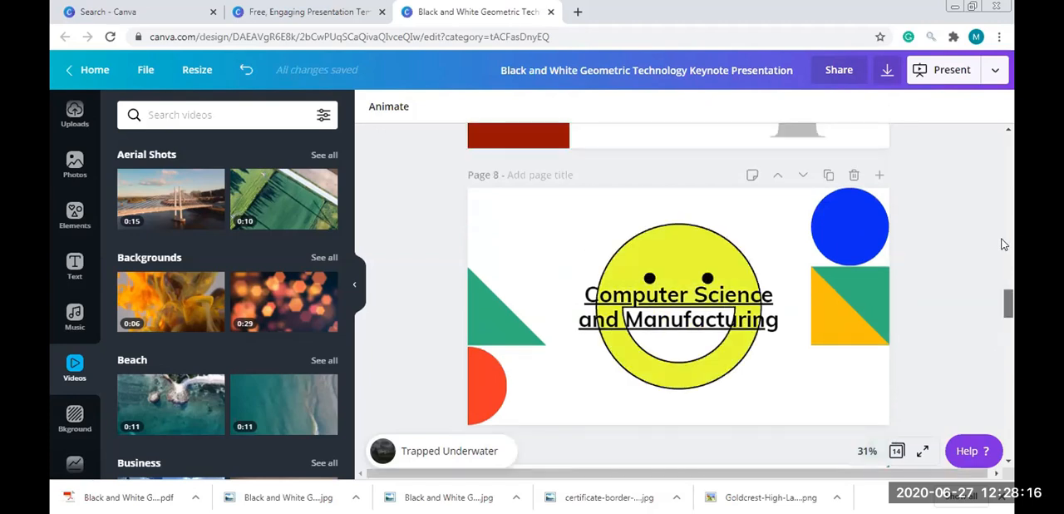
Download all 14 pages of the presentation as a video
drag(1002, 218, 1001, 180)
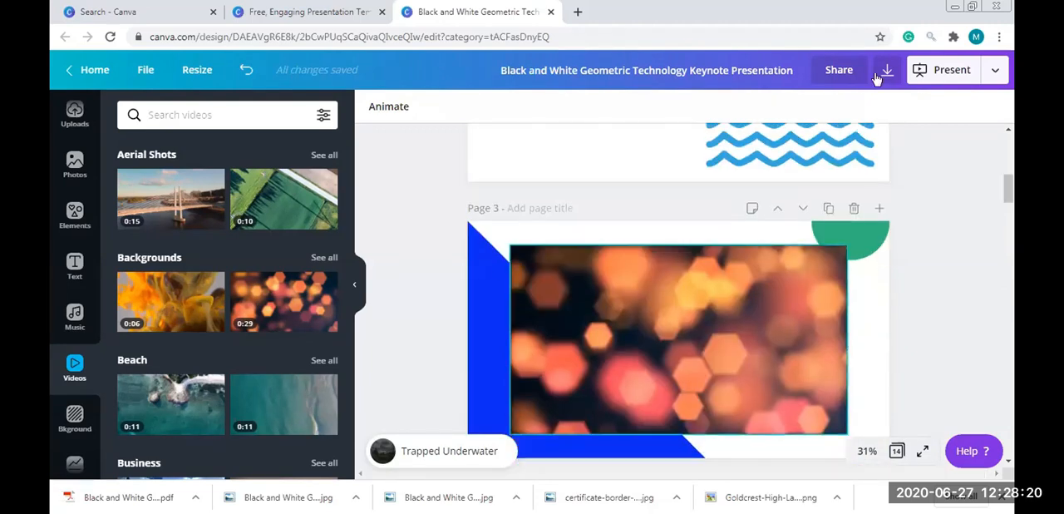
click(885, 73)
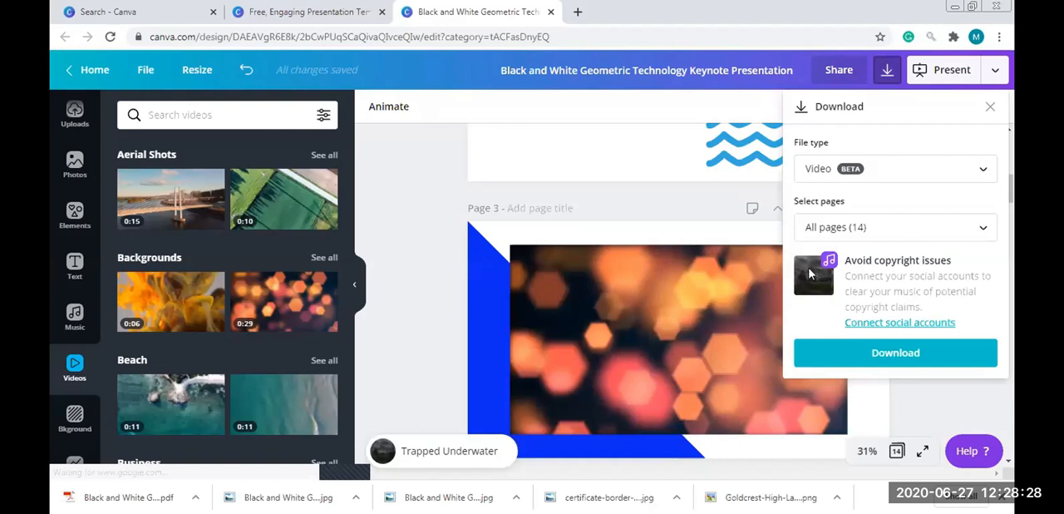
click(903, 363)
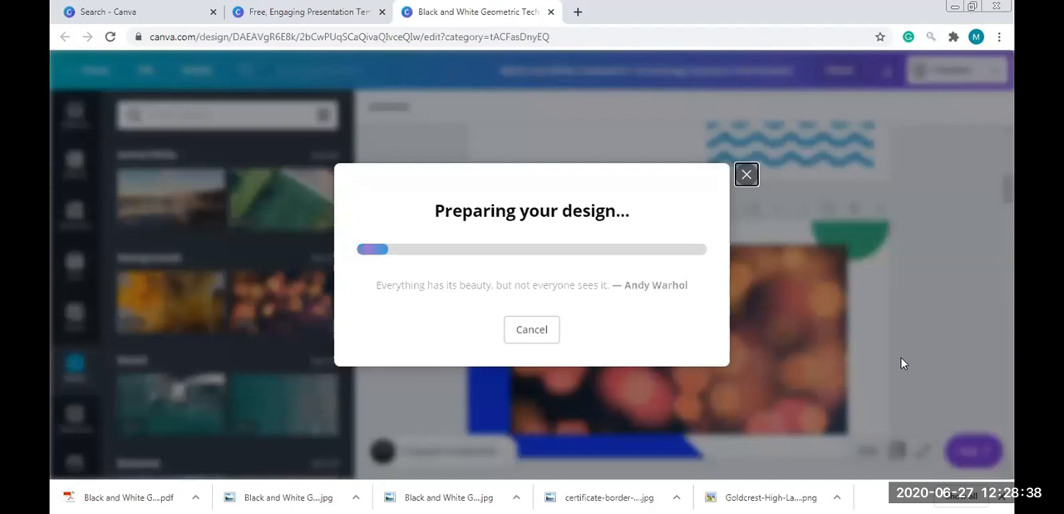
Switch to the Canva home page and clear the CERTIFICATE search term
click(353, 7)
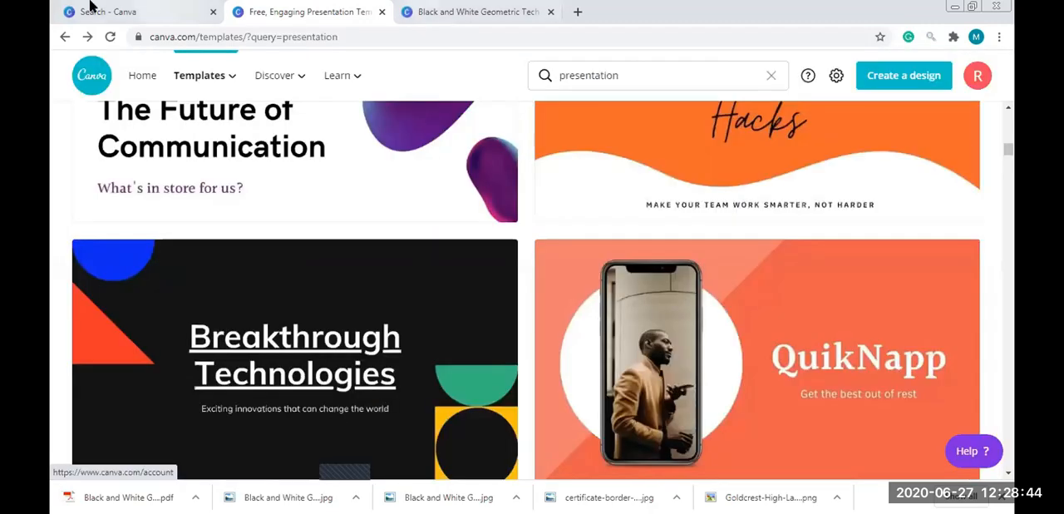
click(153, 7)
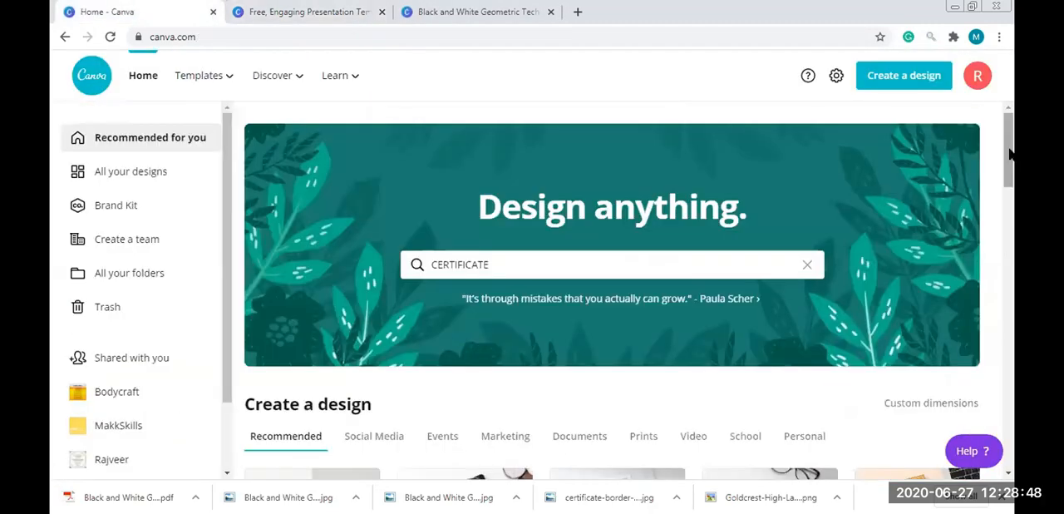
drag(1009, 150, 1008, 164)
drag(489, 195, 352, 200)
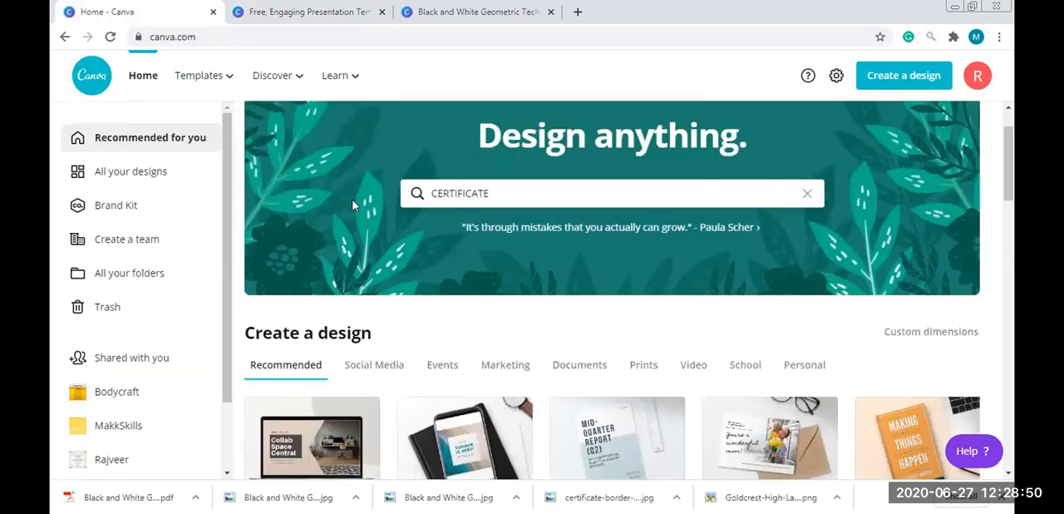
click(806, 193)
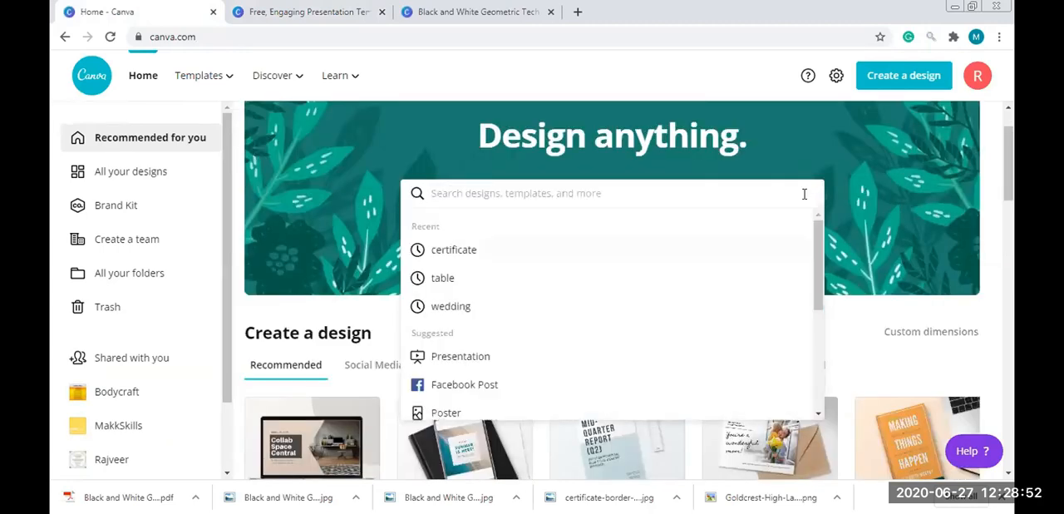
Browse the school design types and start a class schedule with the CLASS 4-A SCHEDULE template
scroll(798, 212, down, 3)
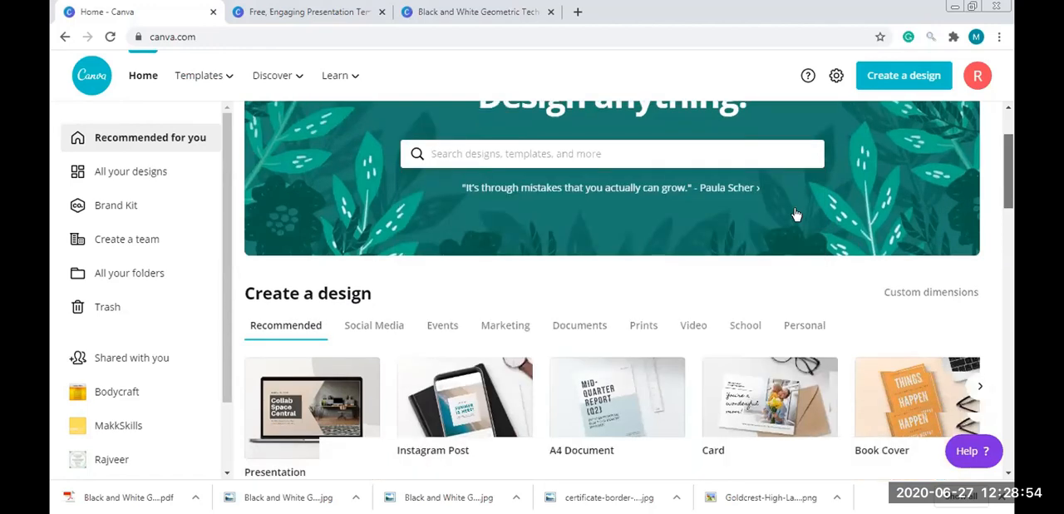
click(442, 232)
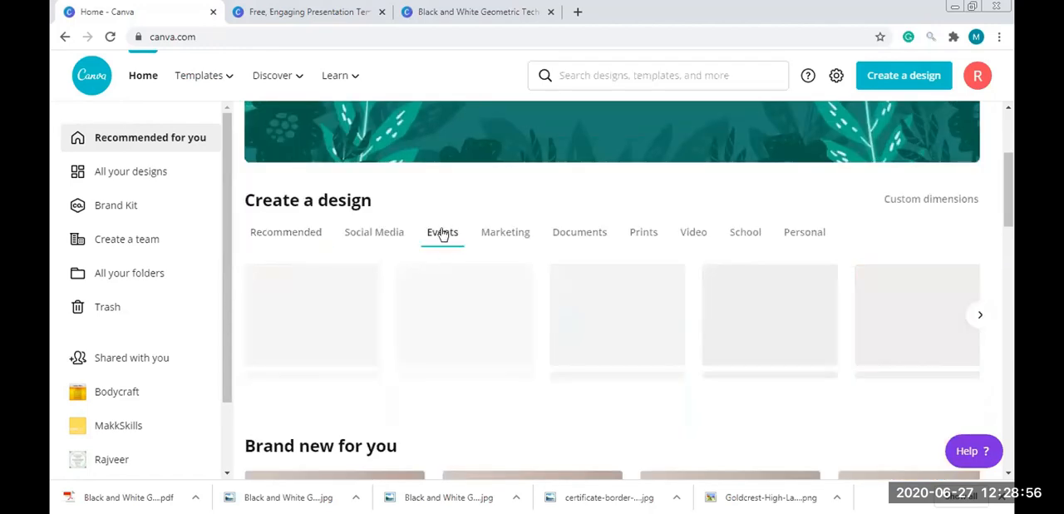
click(505, 236)
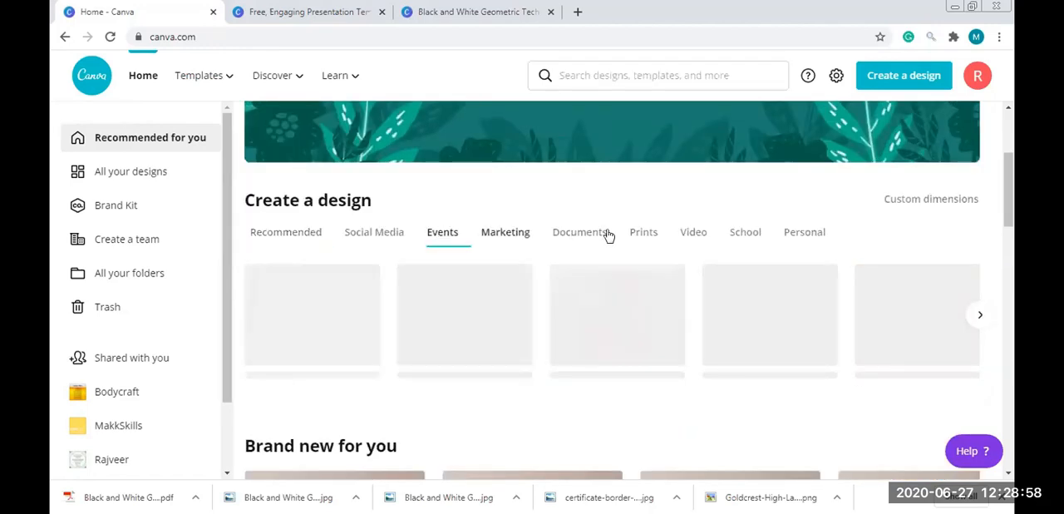
click(736, 231)
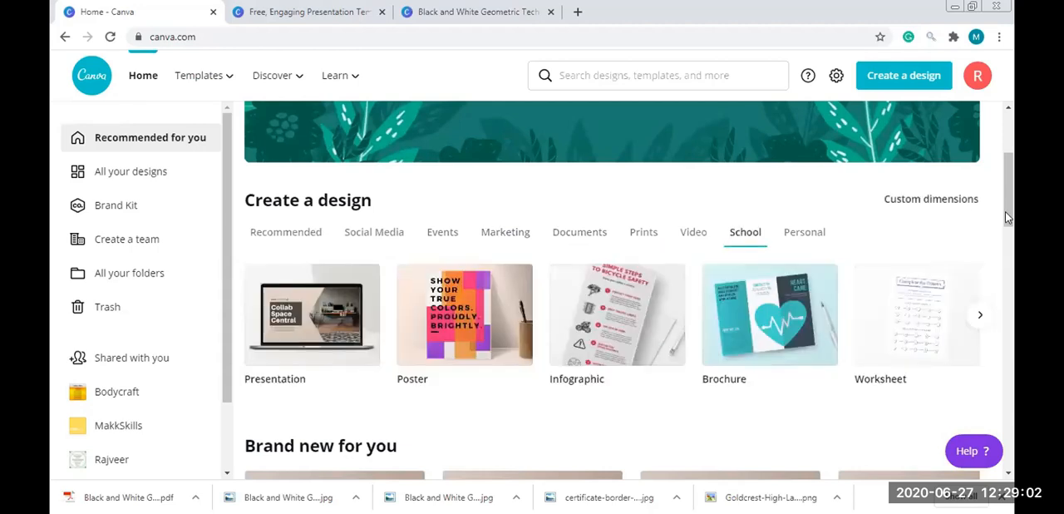
scroll(1005, 211, down, 1)
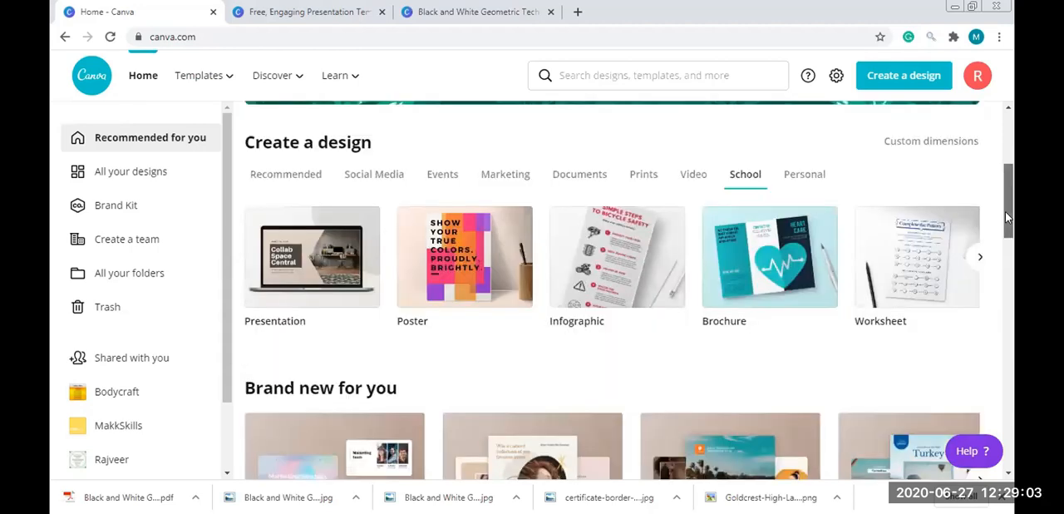
click(986, 256)
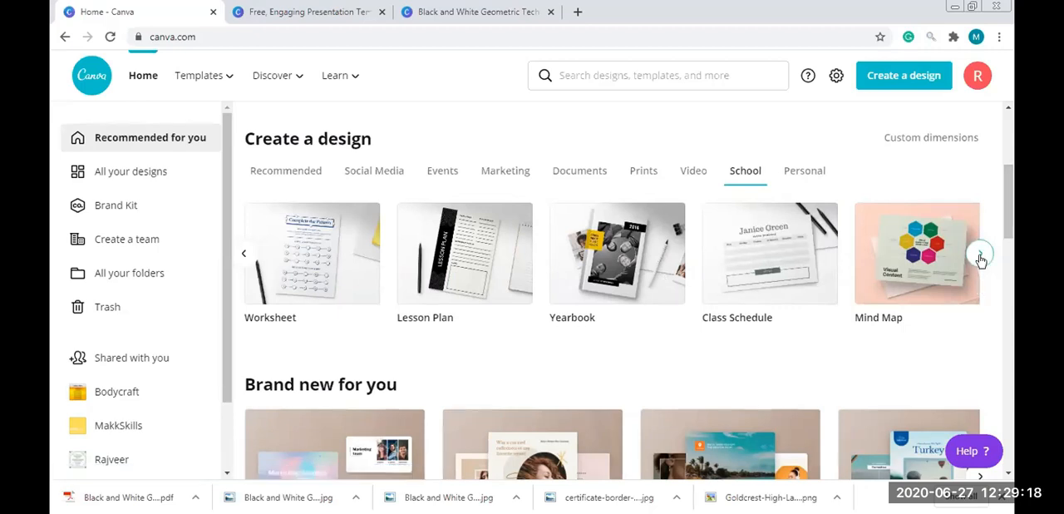
click(770, 260)
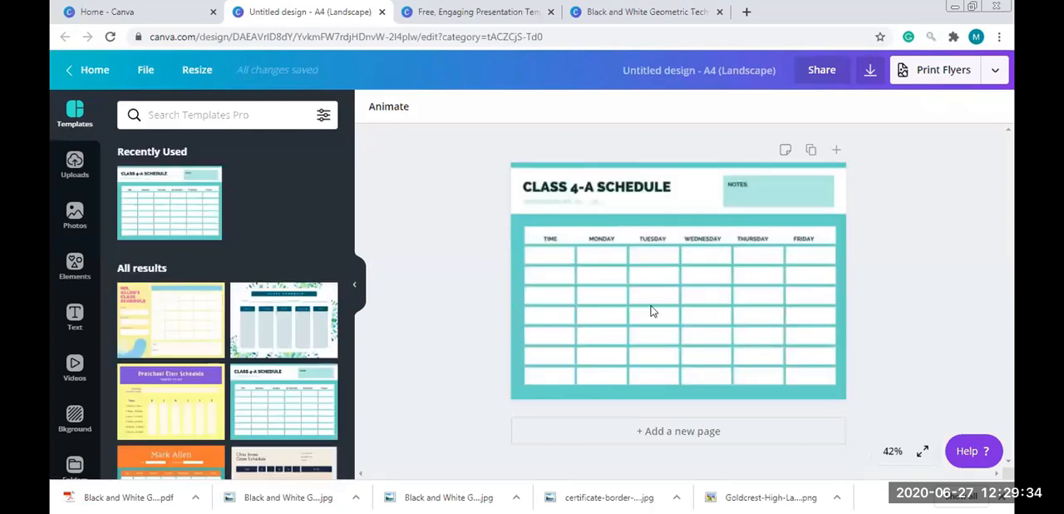
click(905, 246)
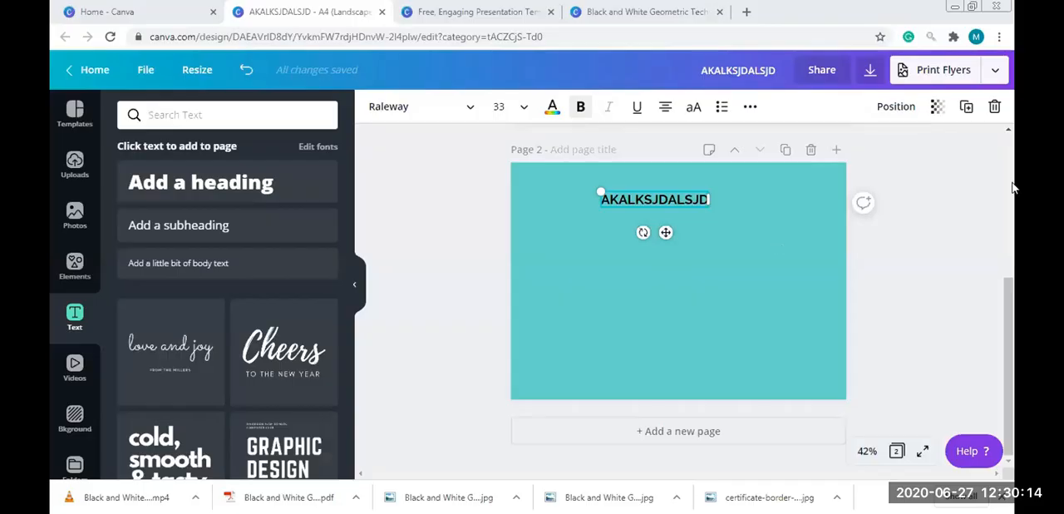
Add the Congrats! Class of 2021 text combination to page 2 of the AKALKSJDALSJD design
mouse_move(1005, 291)
mouse_down()
mouse_move(1005, 195)
mouse_move(1012, 293)
mouse_up()
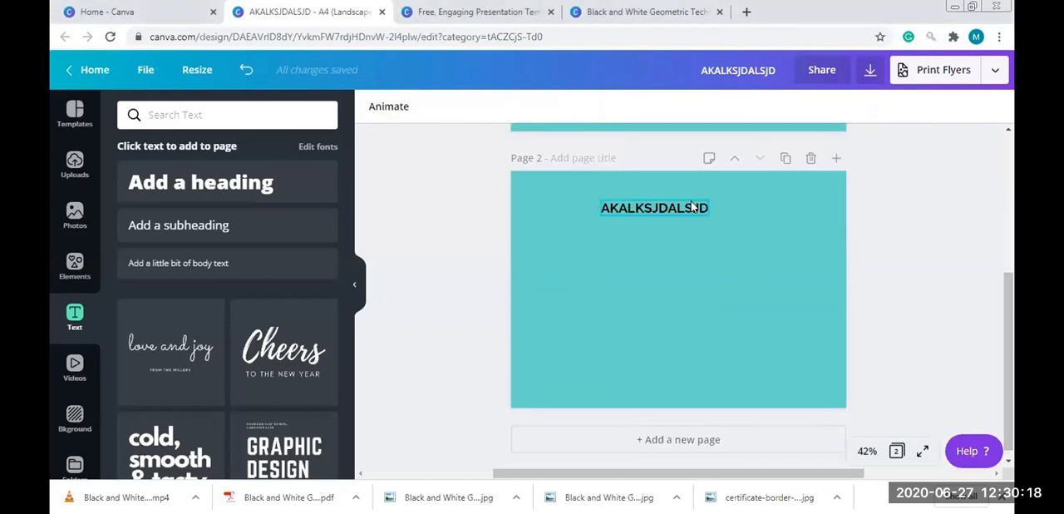
click(690, 208)
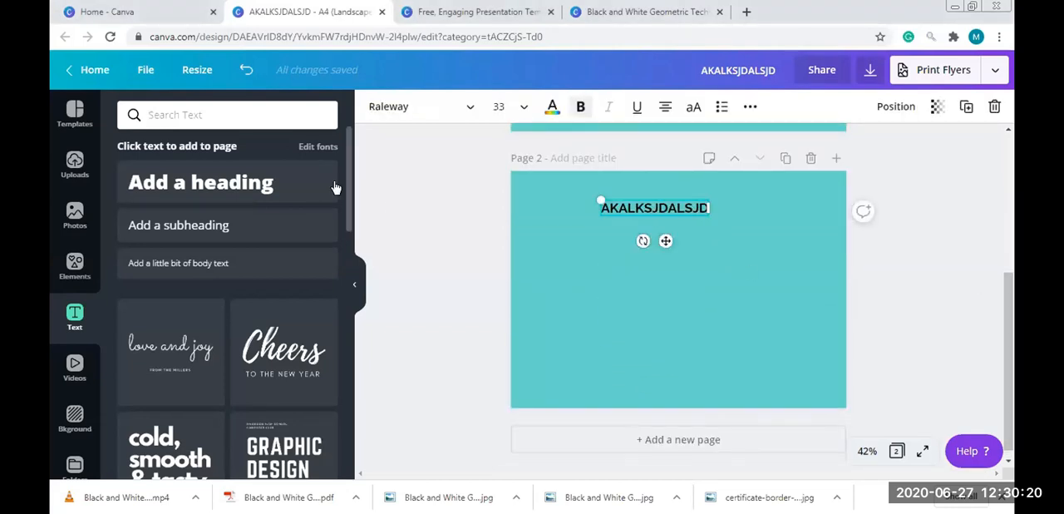
drag(351, 158, 344, 356)
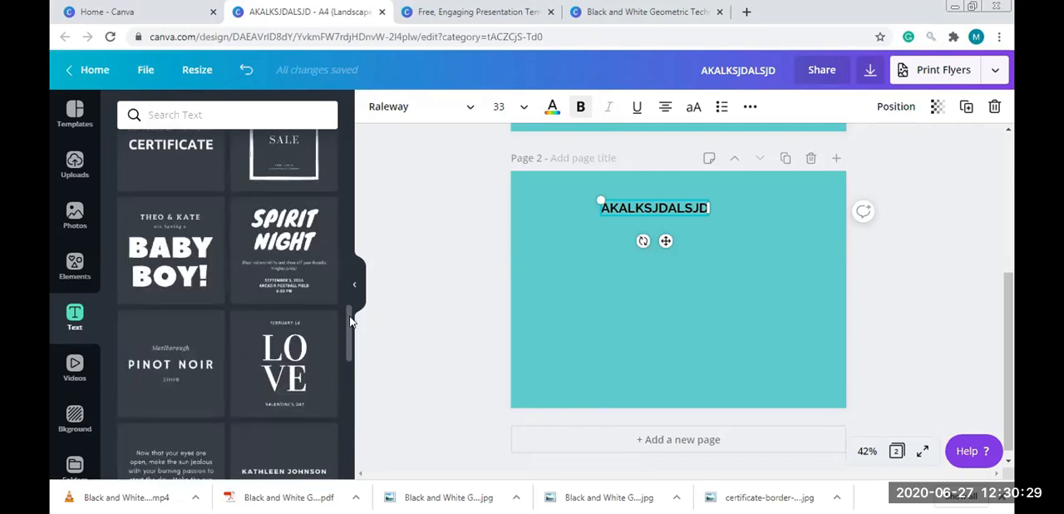
scroll(350, 366, down, 7)
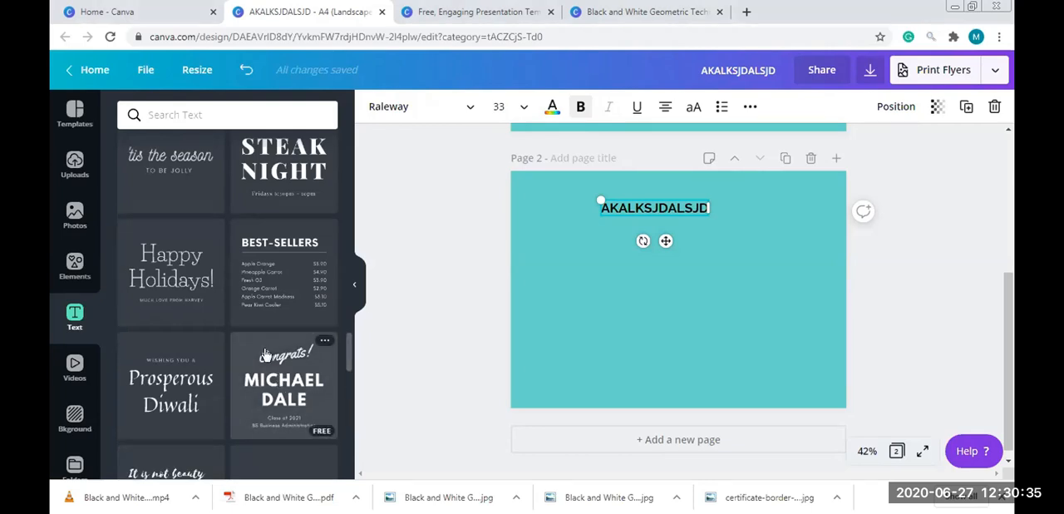
click(608, 326)
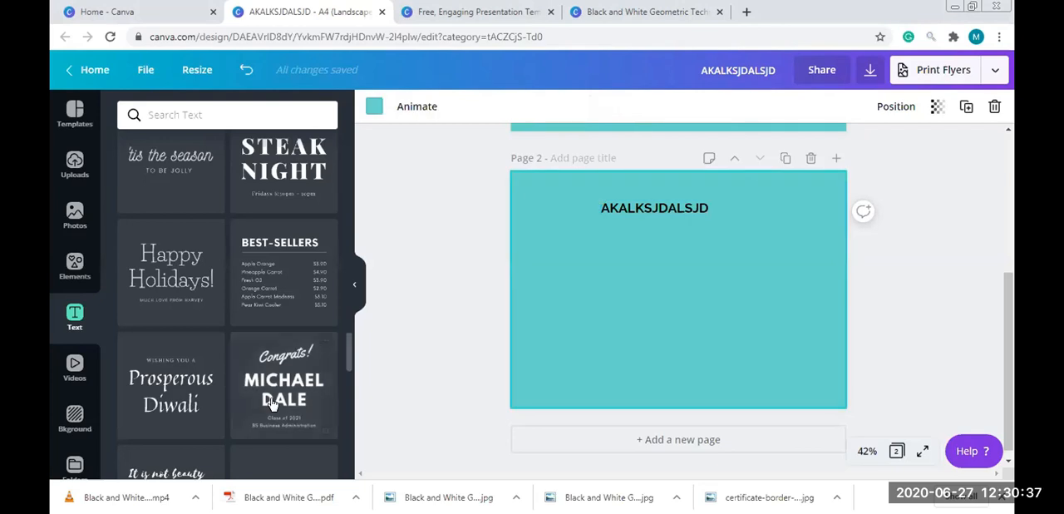
click(272, 403)
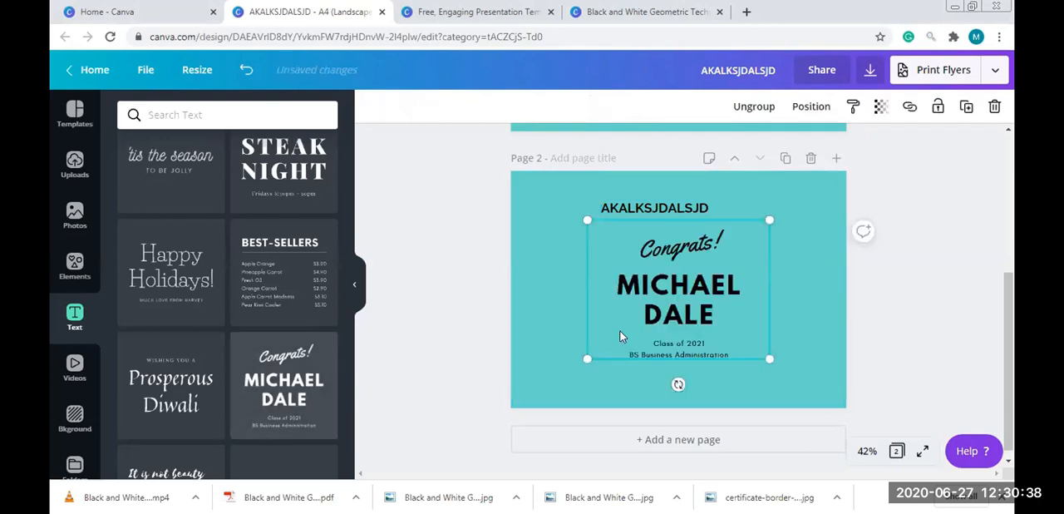
Try to replace the Congrats! line in the grouped text with gREAT and undo the change
double_click(703, 242)
text(gREAT)
double_click(703, 242)
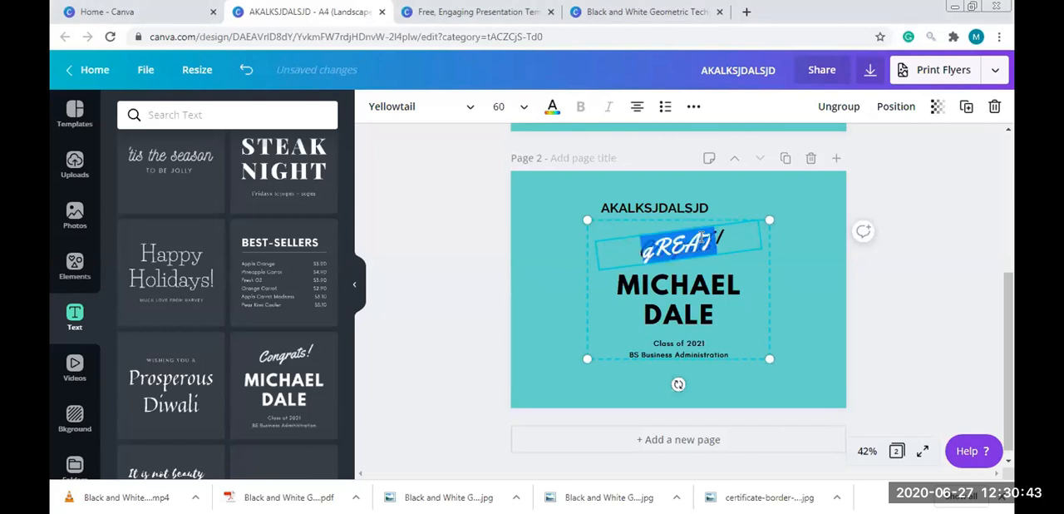
key(ctrl+z)
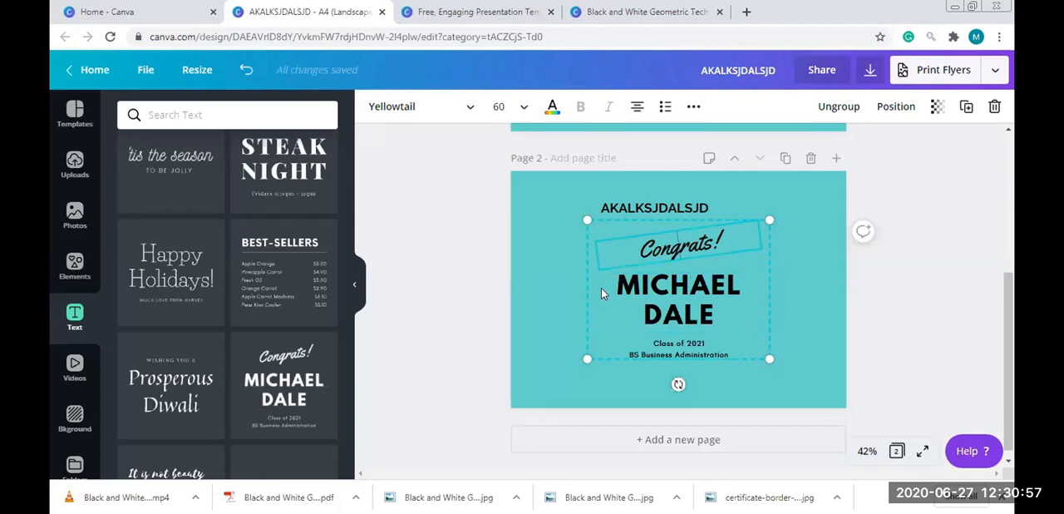
Ungroup the congratulations text combination and replace the wording of its Congrats! line with gREAT ORK!
click(843, 110)
click(791, 286)
click(681, 246)
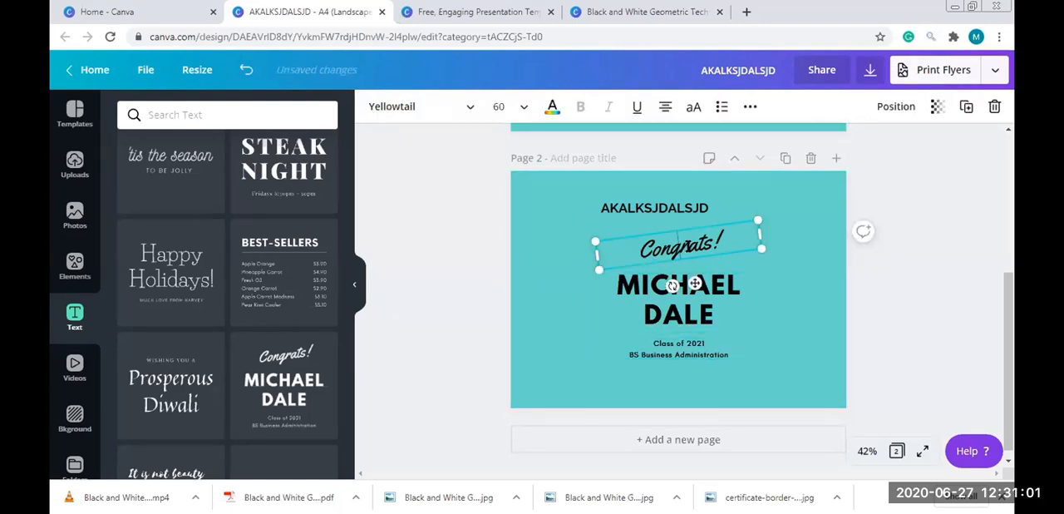
click(680, 246)
text(gREAT WORK!)
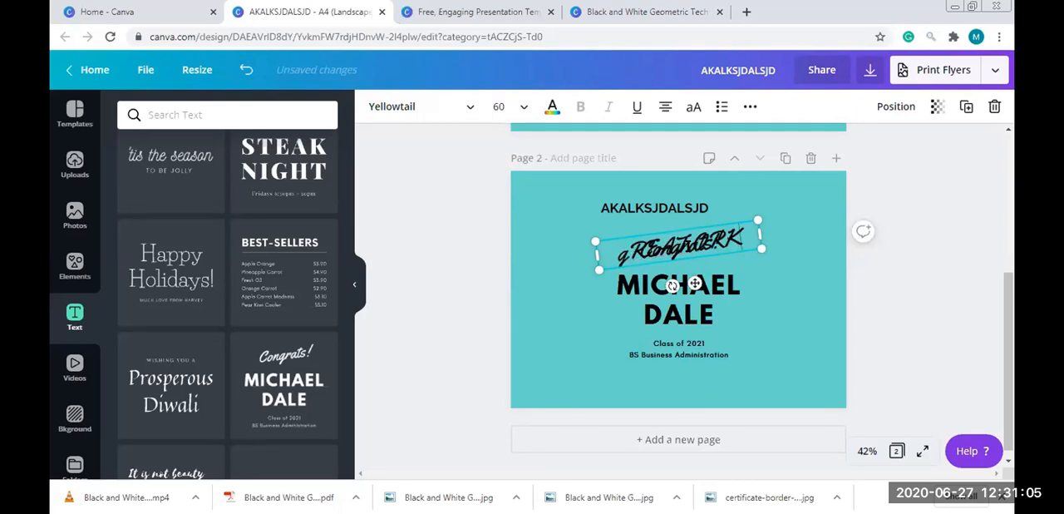
Move the separated script line to the lower left of page 2 and correct its wording to great work!
drag(695, 284, 565, 351)
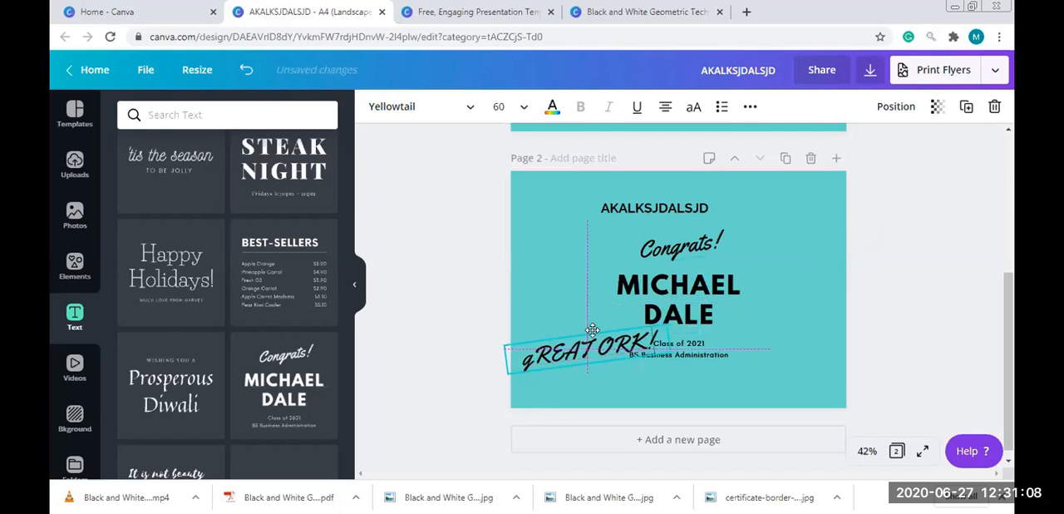
double_click(536, 353)
text(greta)
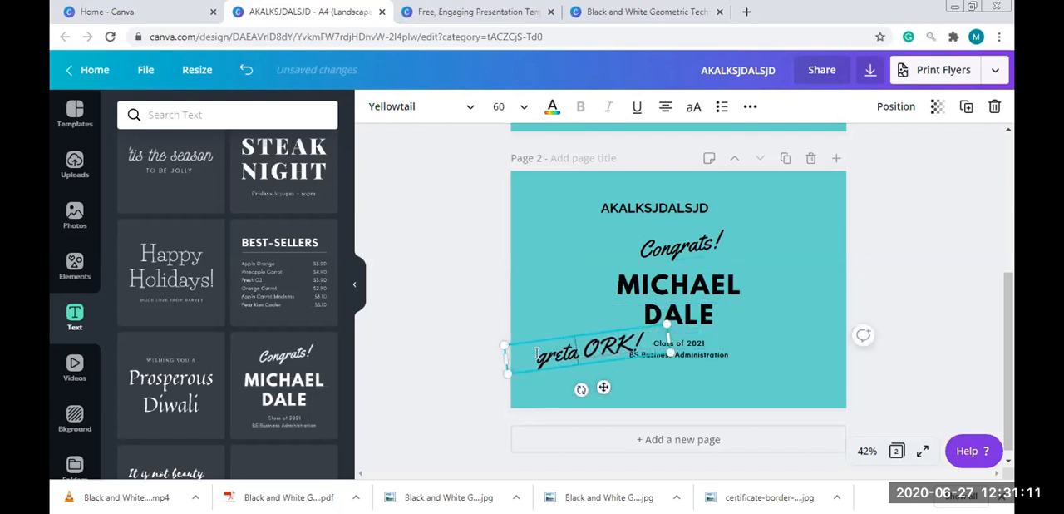
key(BackSpace)
key(BackSpace)
key(BackSpace)
text(eat)
key(shift+Right)
key(shift+Right)
key(shift+Right)
key(shift+Right)
key(BackSpace)
text(work)
click(415, 295)
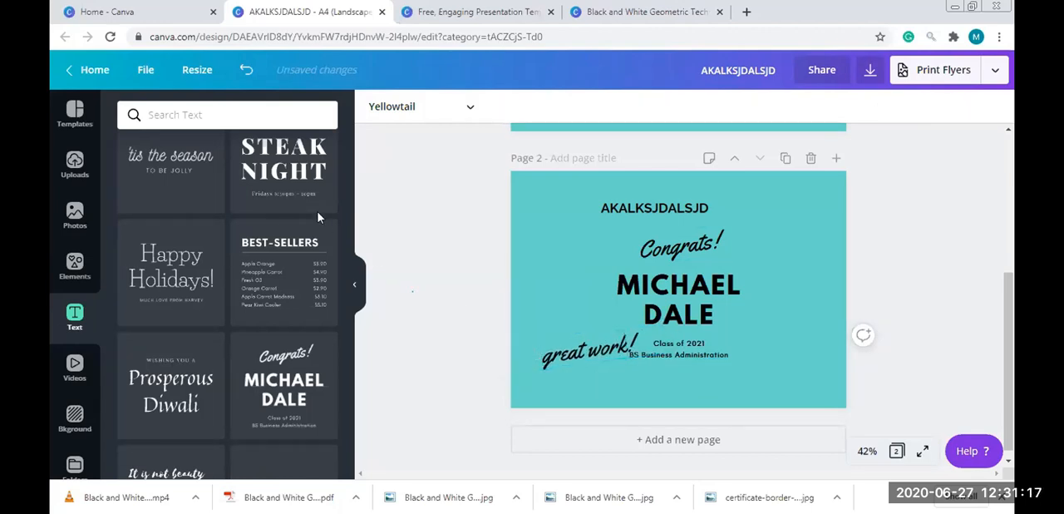
scroll(348, 354, down, 8)
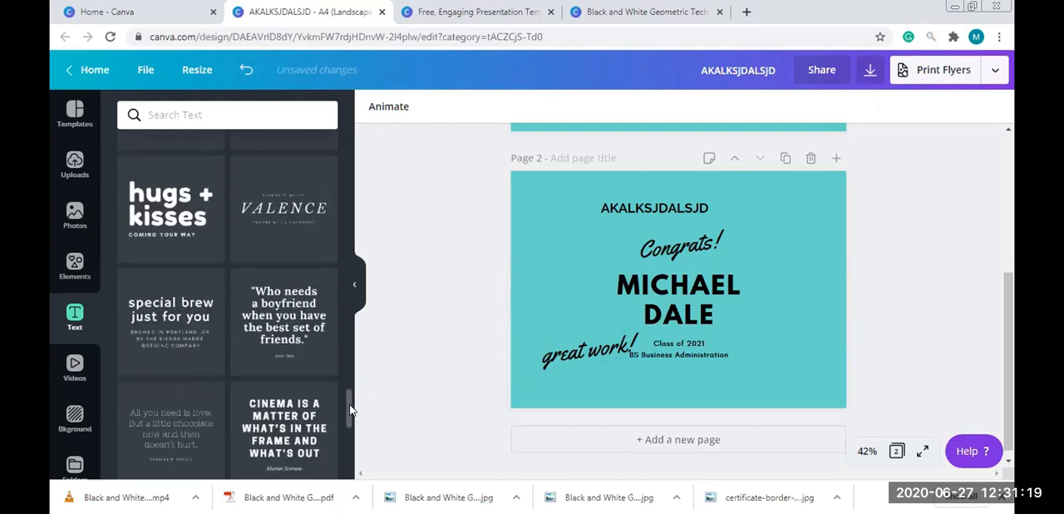
scroll(351, 428, down, 3)
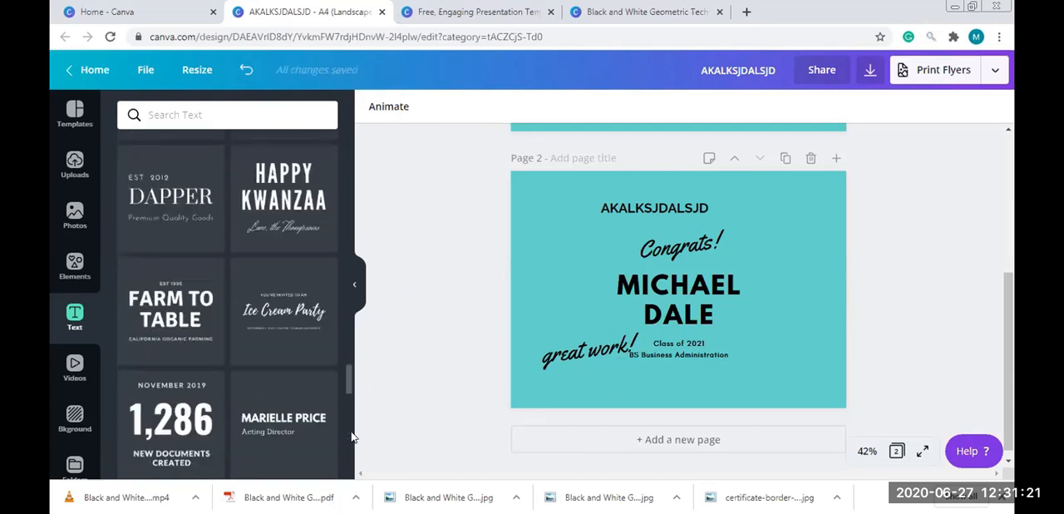
drag(347, 380, 349, 143)
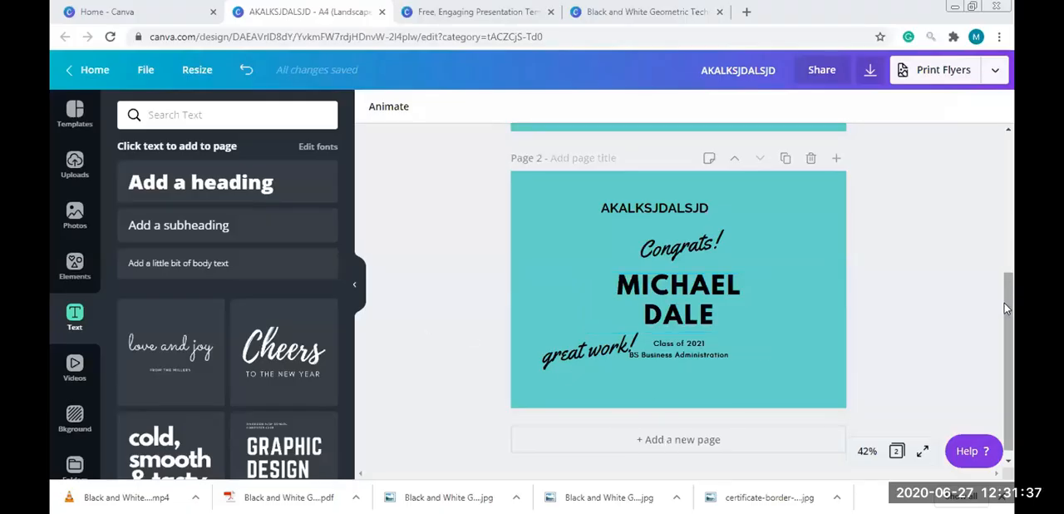
Recolor page 2's background with the blue-gray brand color, followed by the dark red brand color
scroll(1005, 308, down, 1)
click(774, 220)
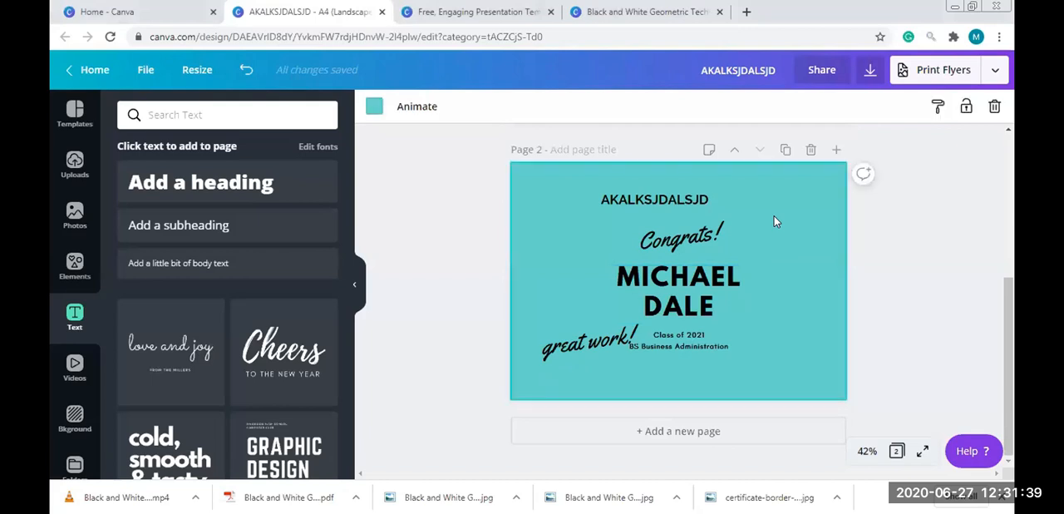
click(374, 105)
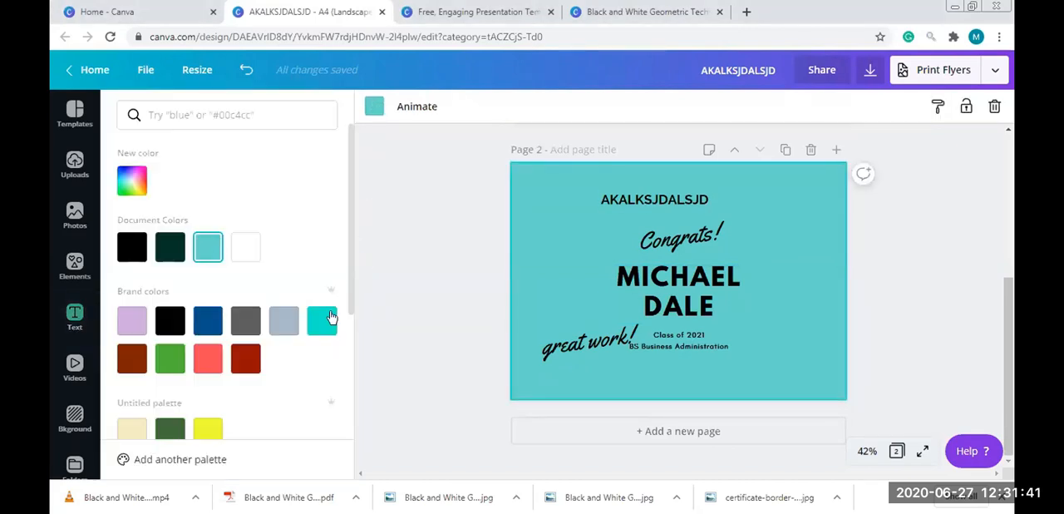
click(283, 320)
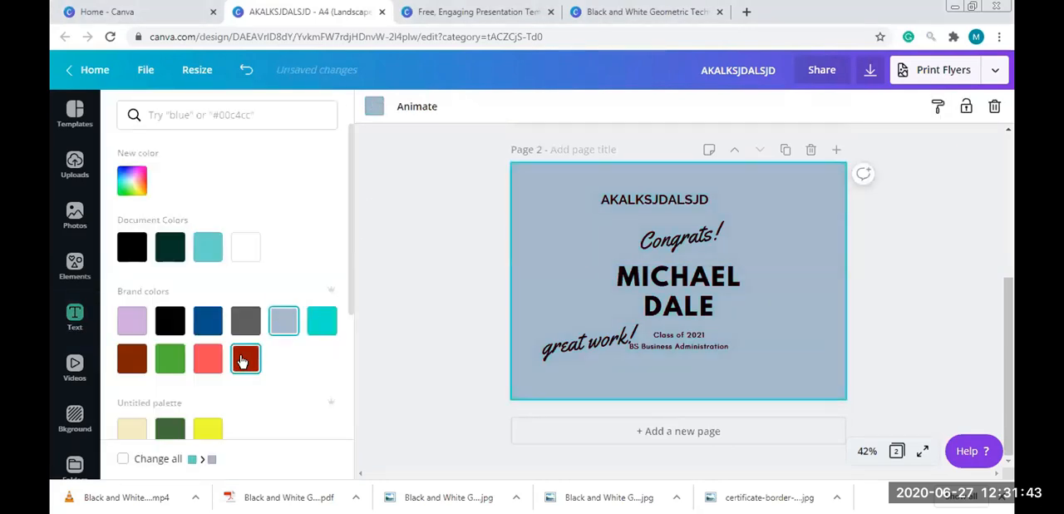
click(242, 360)
click(513, 270)
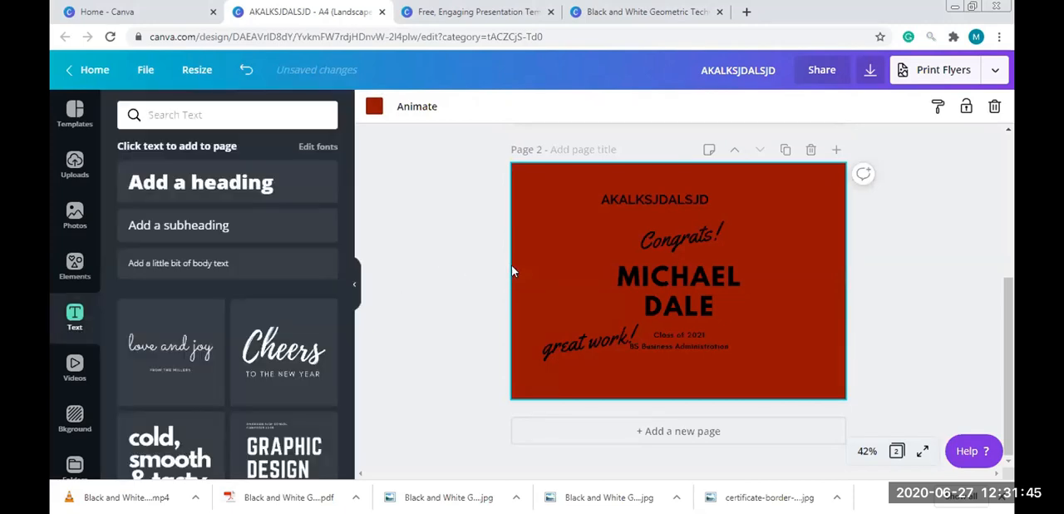
Try the lined-paper pattern, blue mountain landscape, chocolate hearts and pink flower images as page 2's background
click(75, 420)
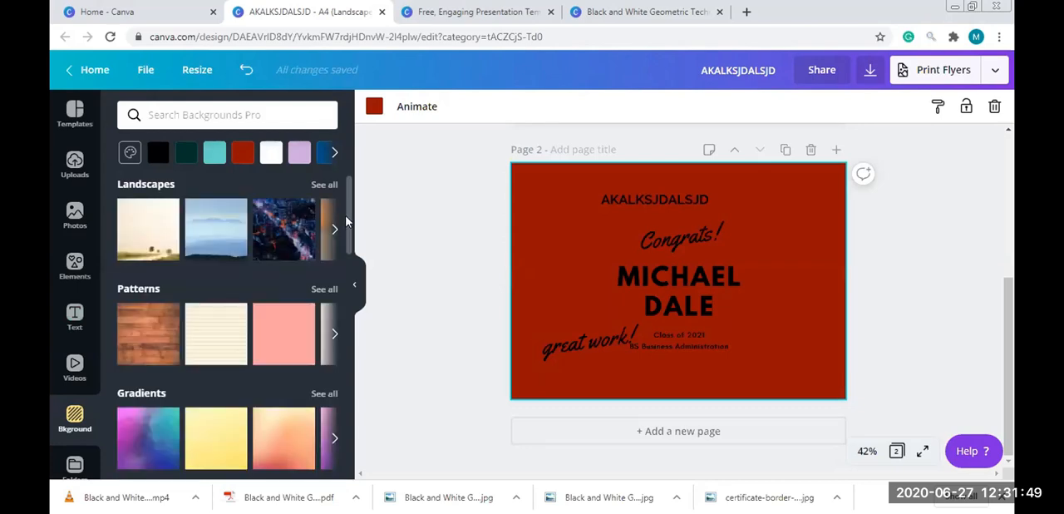
click(222, 323)
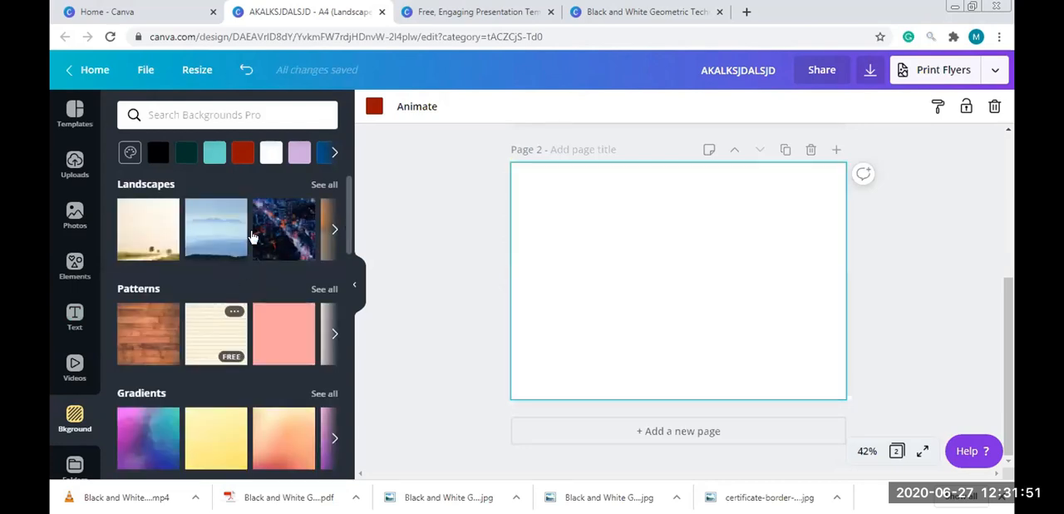
click(238, 237)
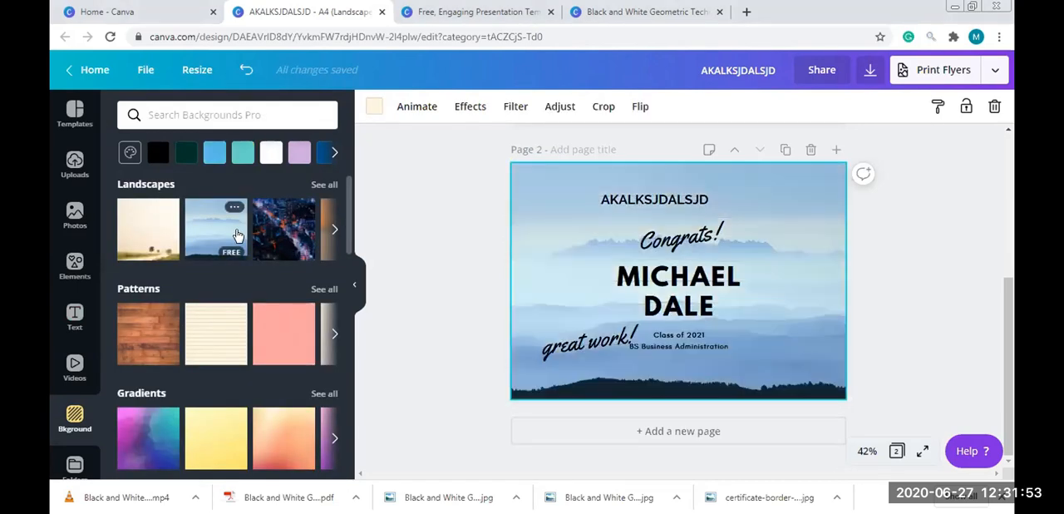
scroll(297, 246, down, 5)
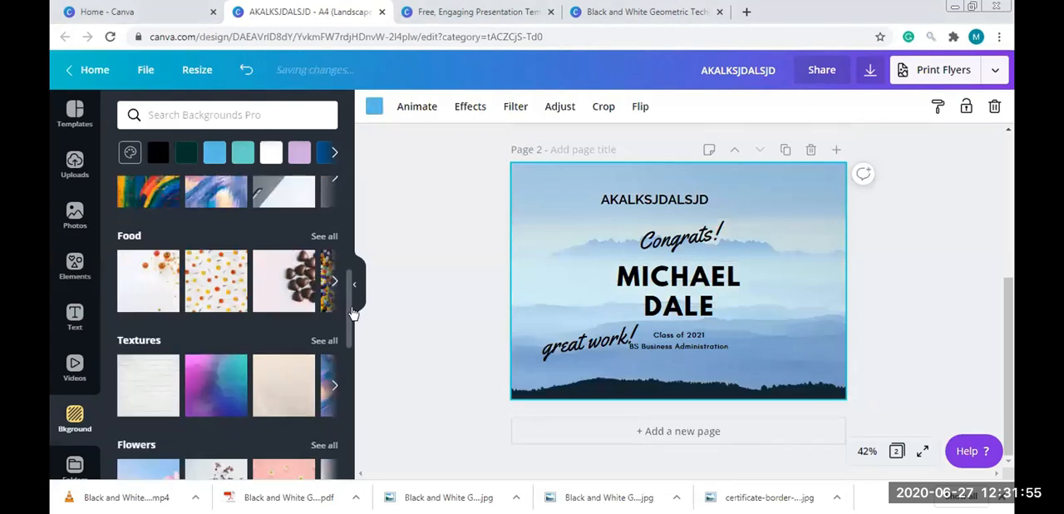
click(301, 265)
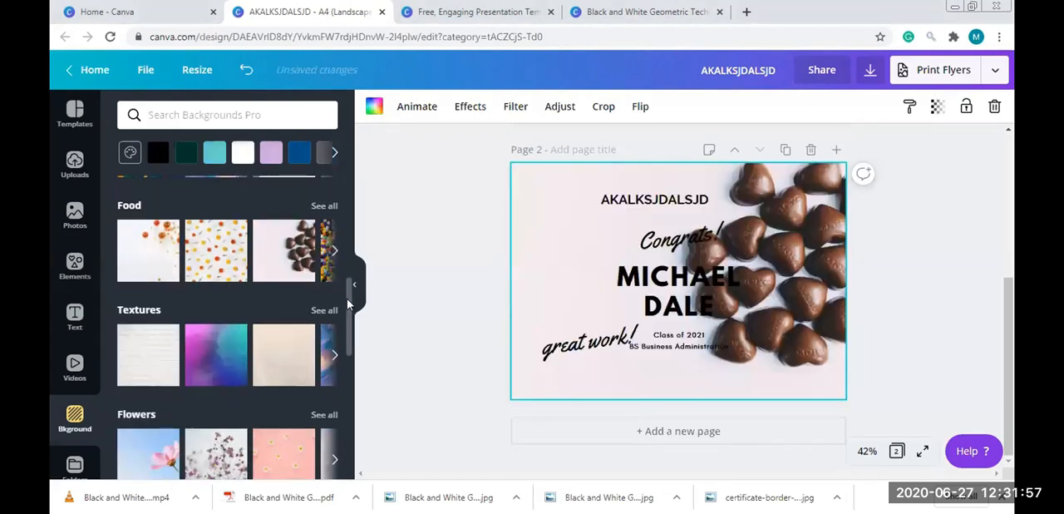
scroll(349, 322, down, 3)
scroll(166, 325, down, 1)
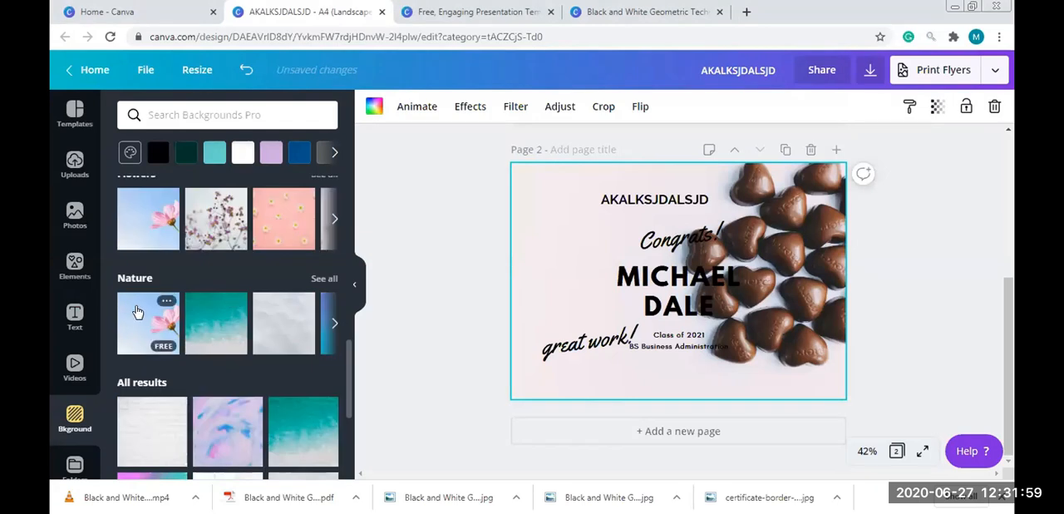
click(149, 324)
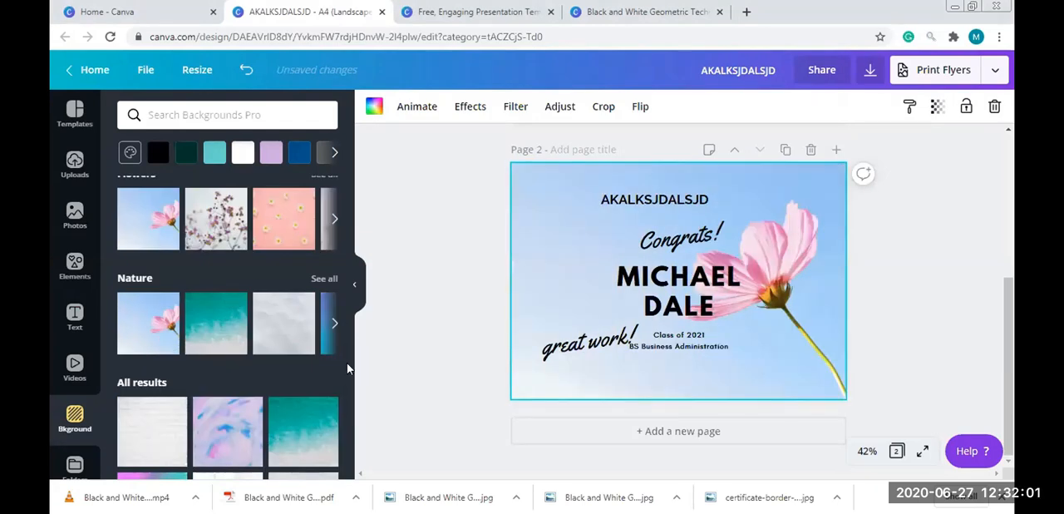
Apply the pink, purple and teal polygonal texture as page 2's background and deselect the page
scroll(304, 285, down, 3)
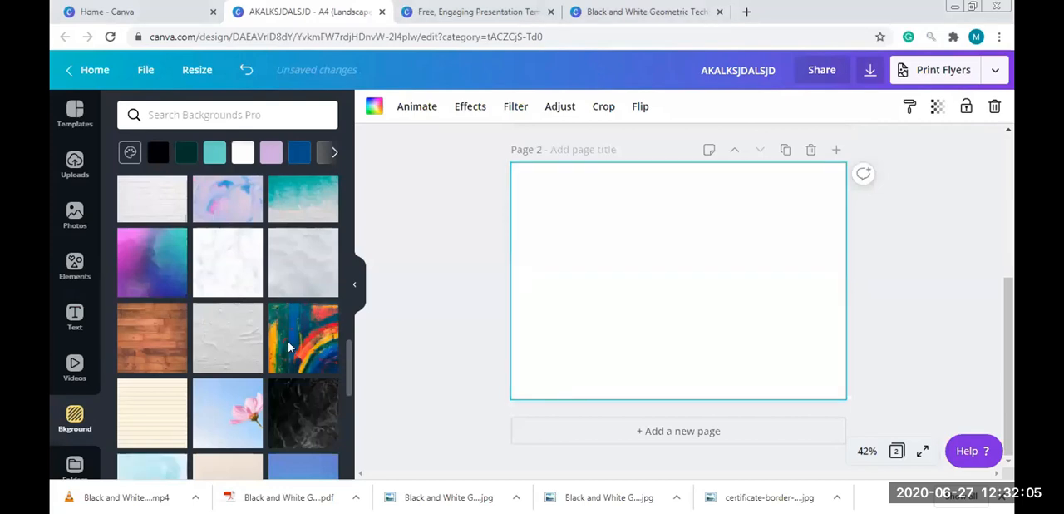
click(138, 267)
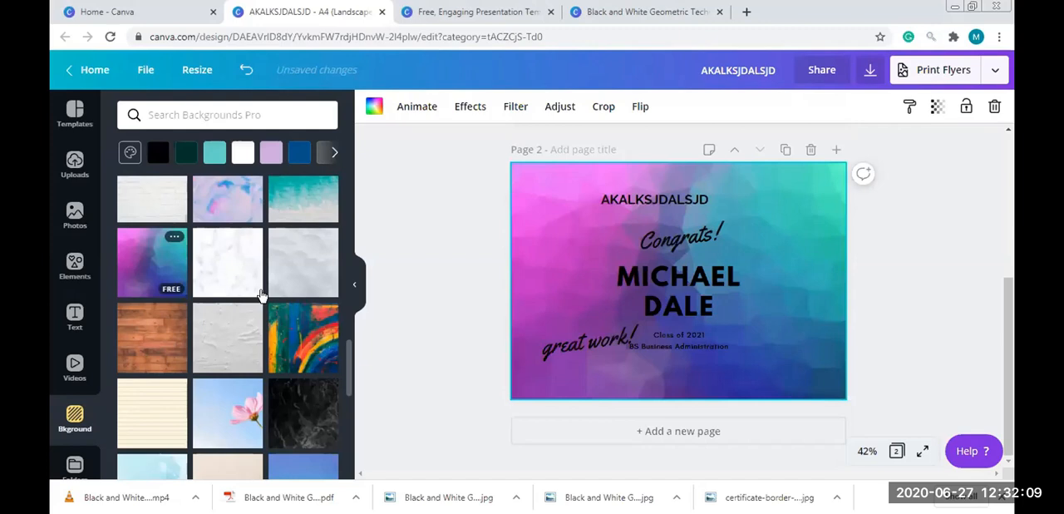
click(405, 153)
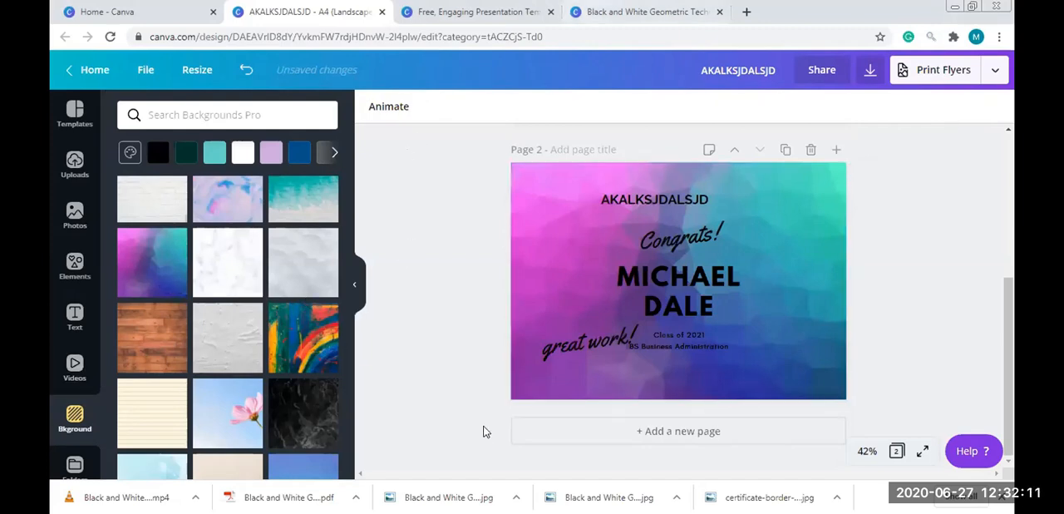